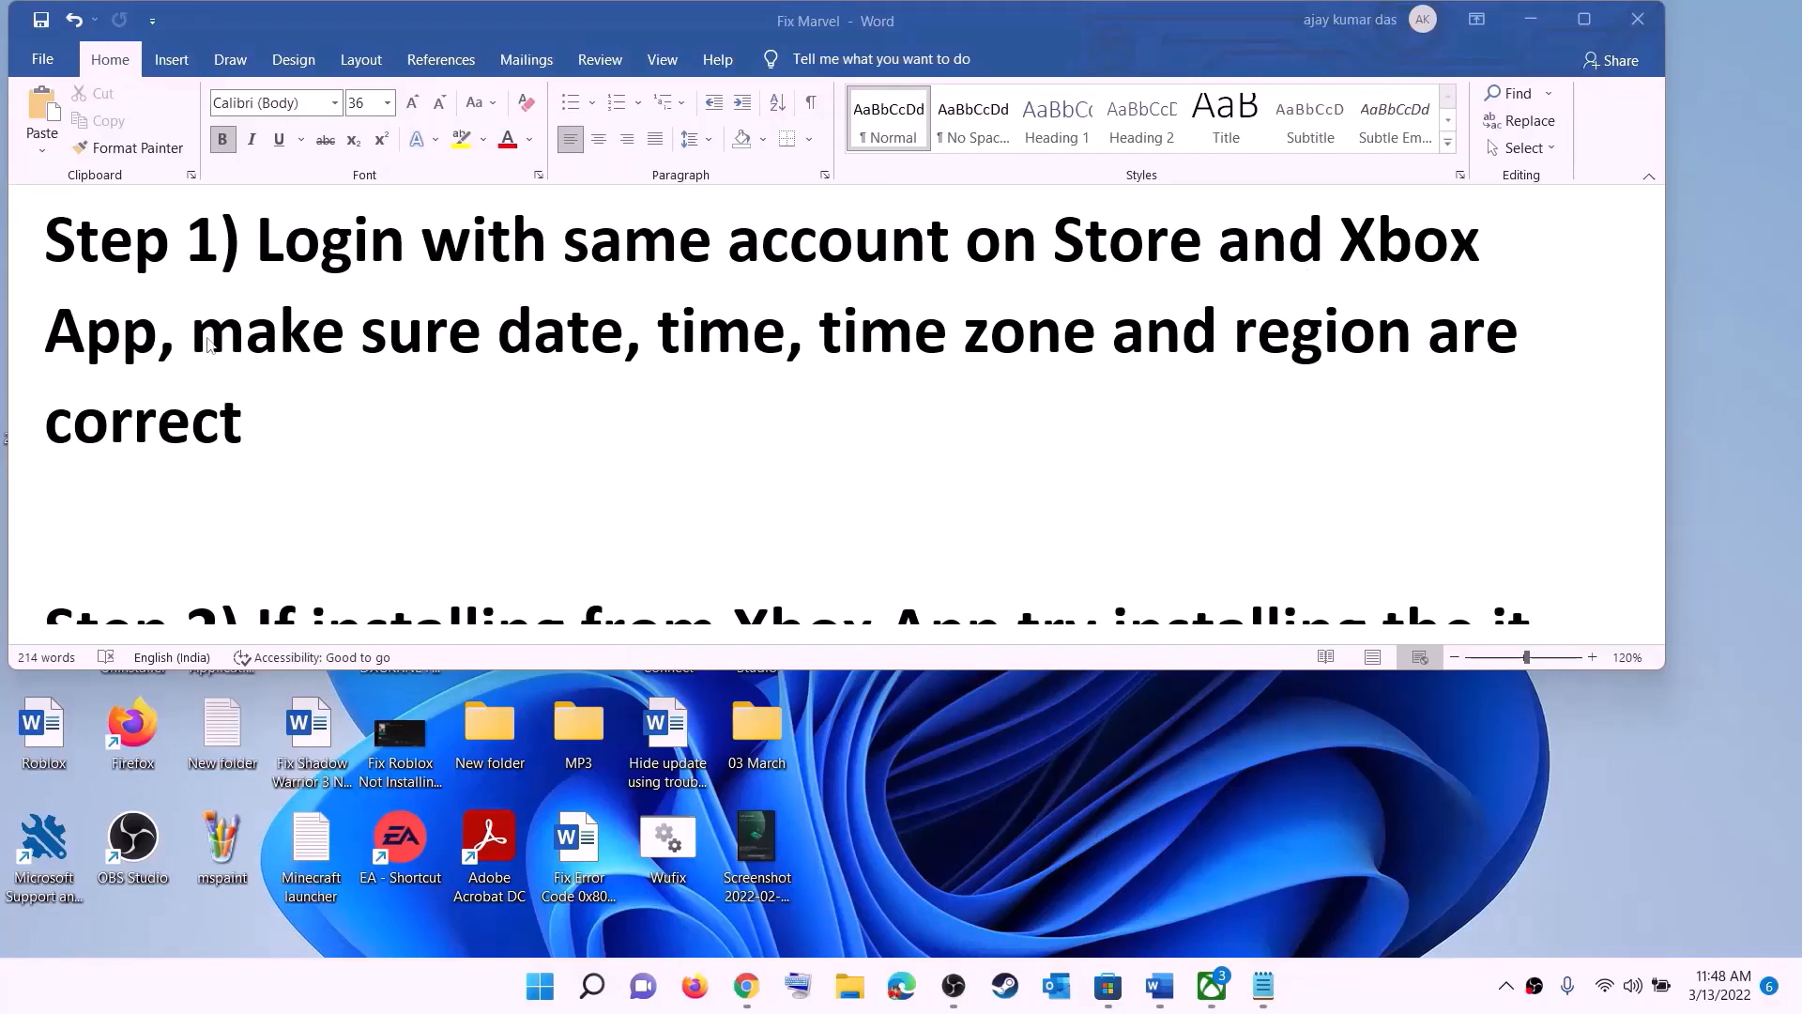
Step: Switch to Microsoft Store and sign out of the current account
{"action": "left_click", "coordinate": [1107, 989]}
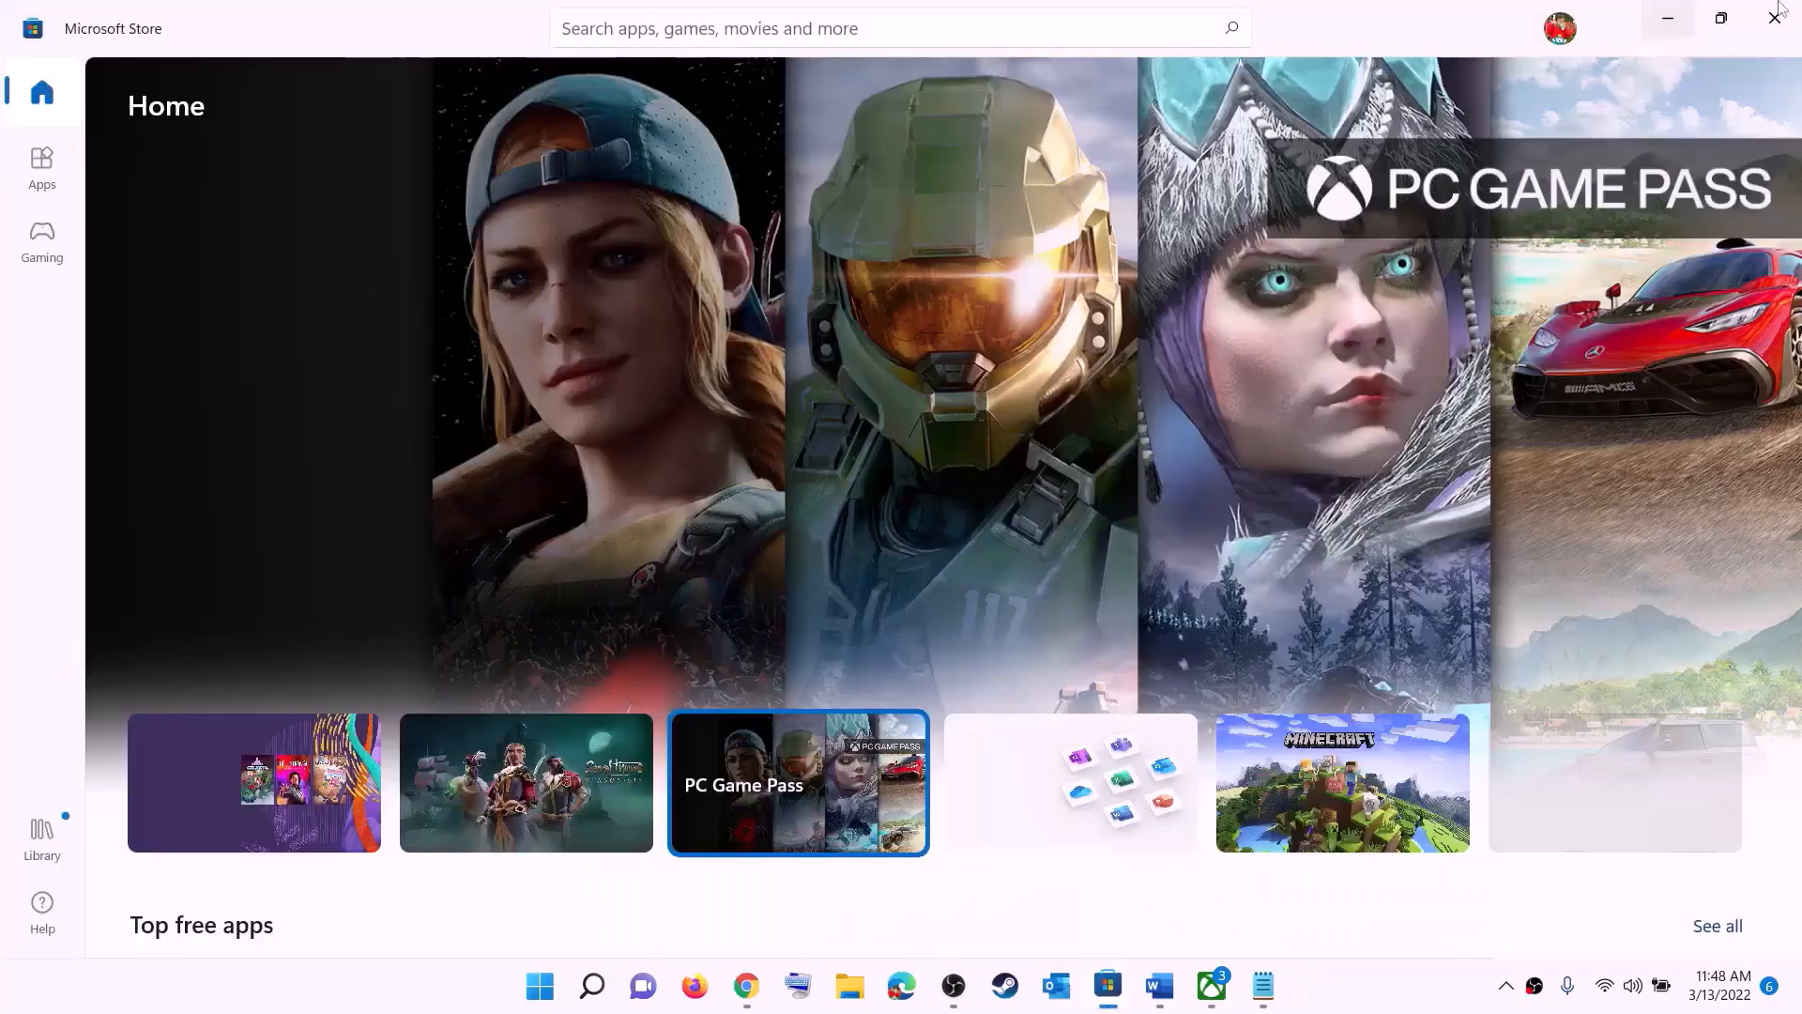
{"action": "left_click", "coordinate": [1559, 33]}
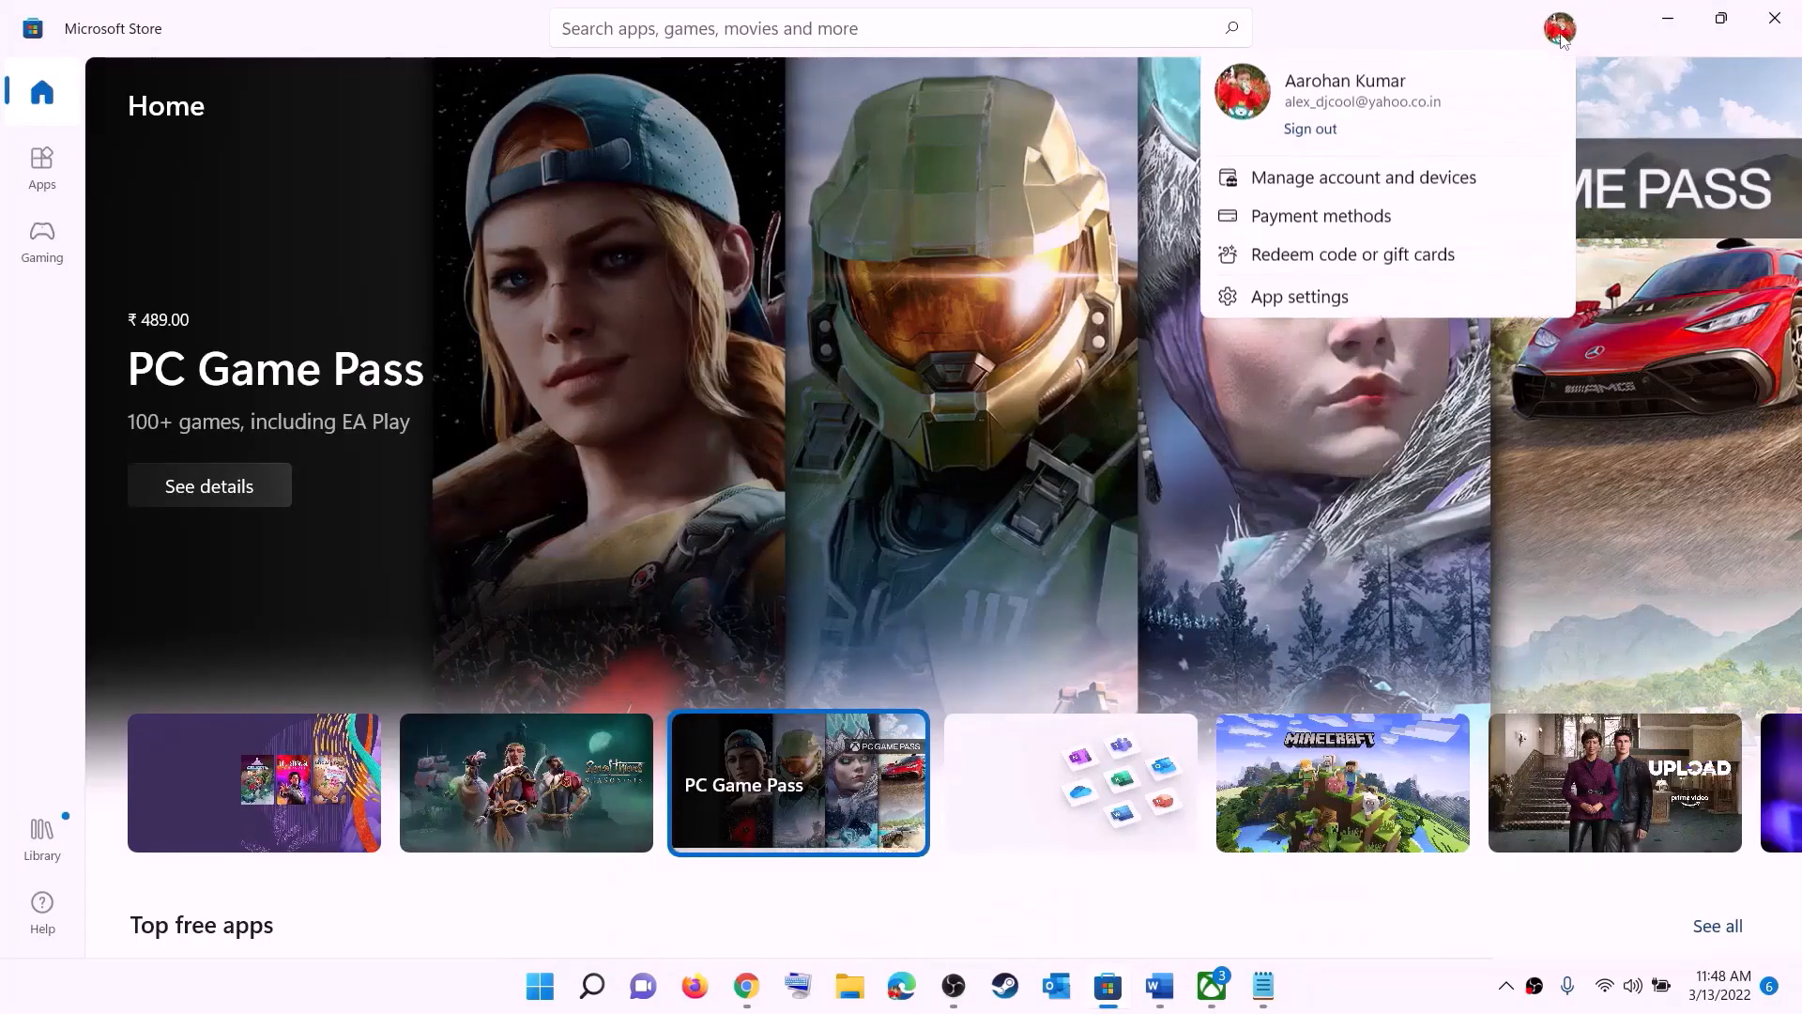
{"action": "left_click", "coordinate": [1314, 135]}
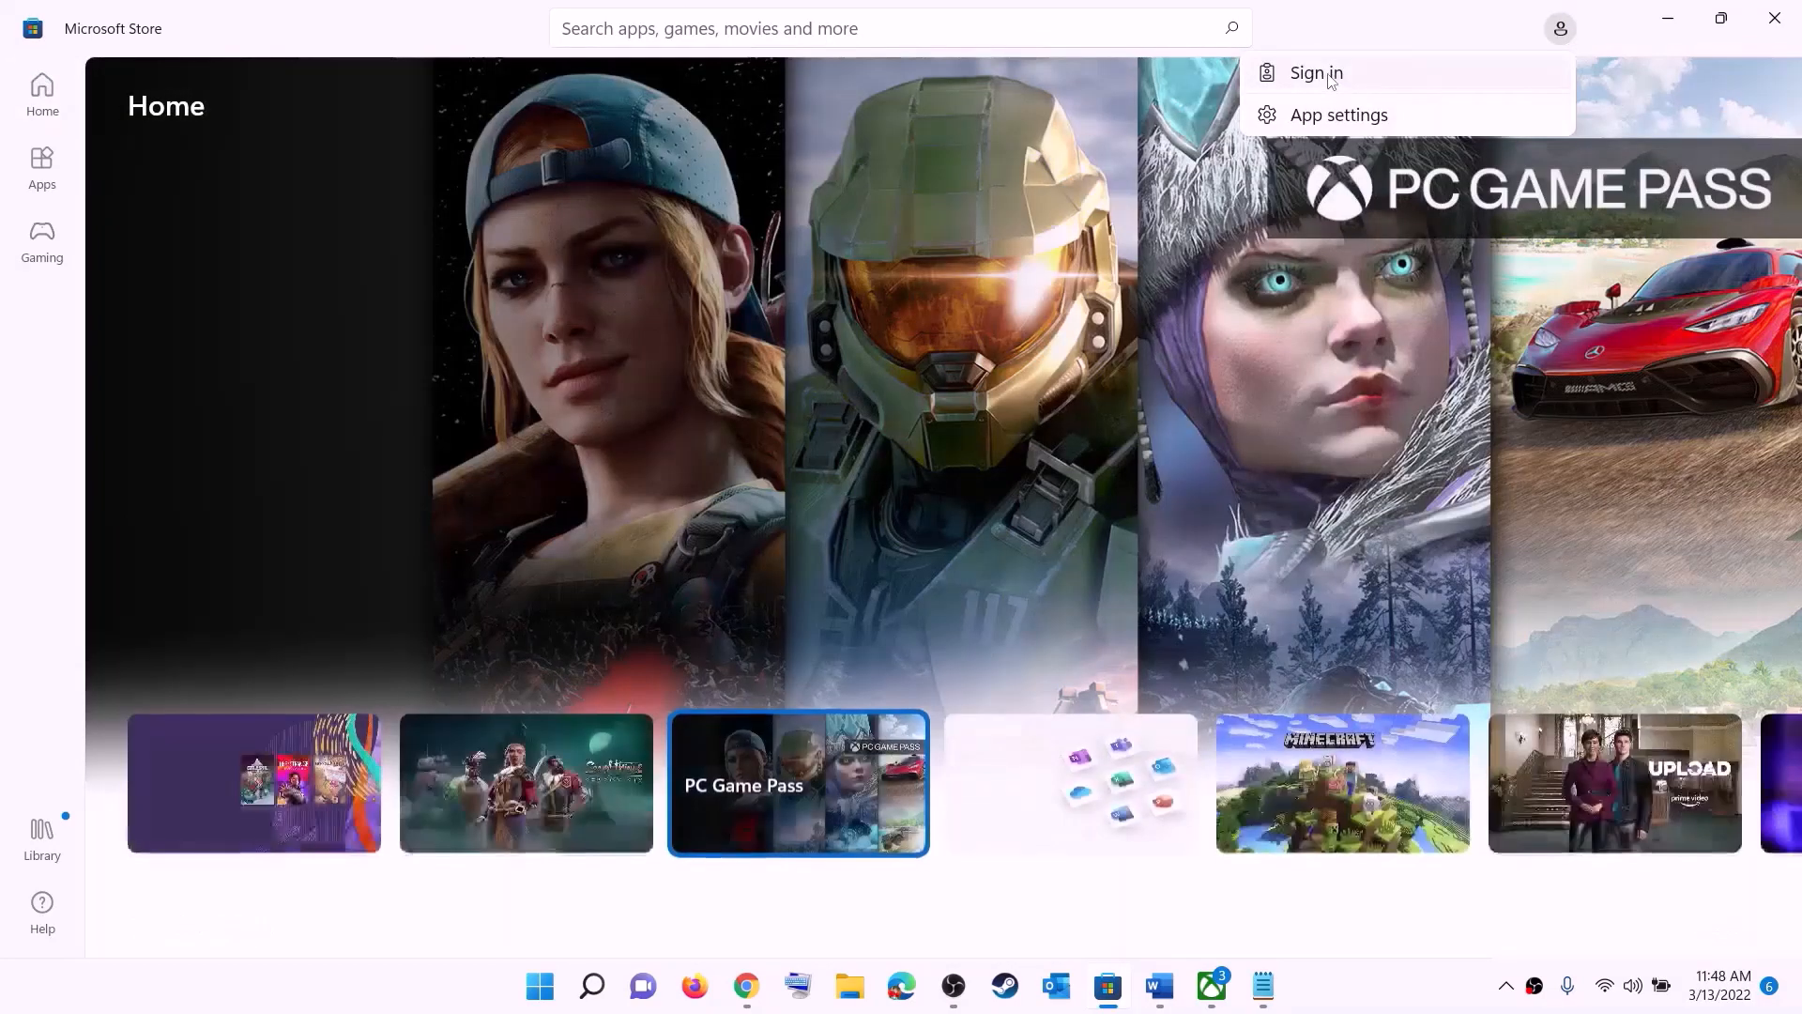
Step: Sign back in to Microsoft Store with the first listed Microsoft account, entering the account PIN to verify identity
{"action": "left_click", "coordinate": [1334, 79]}
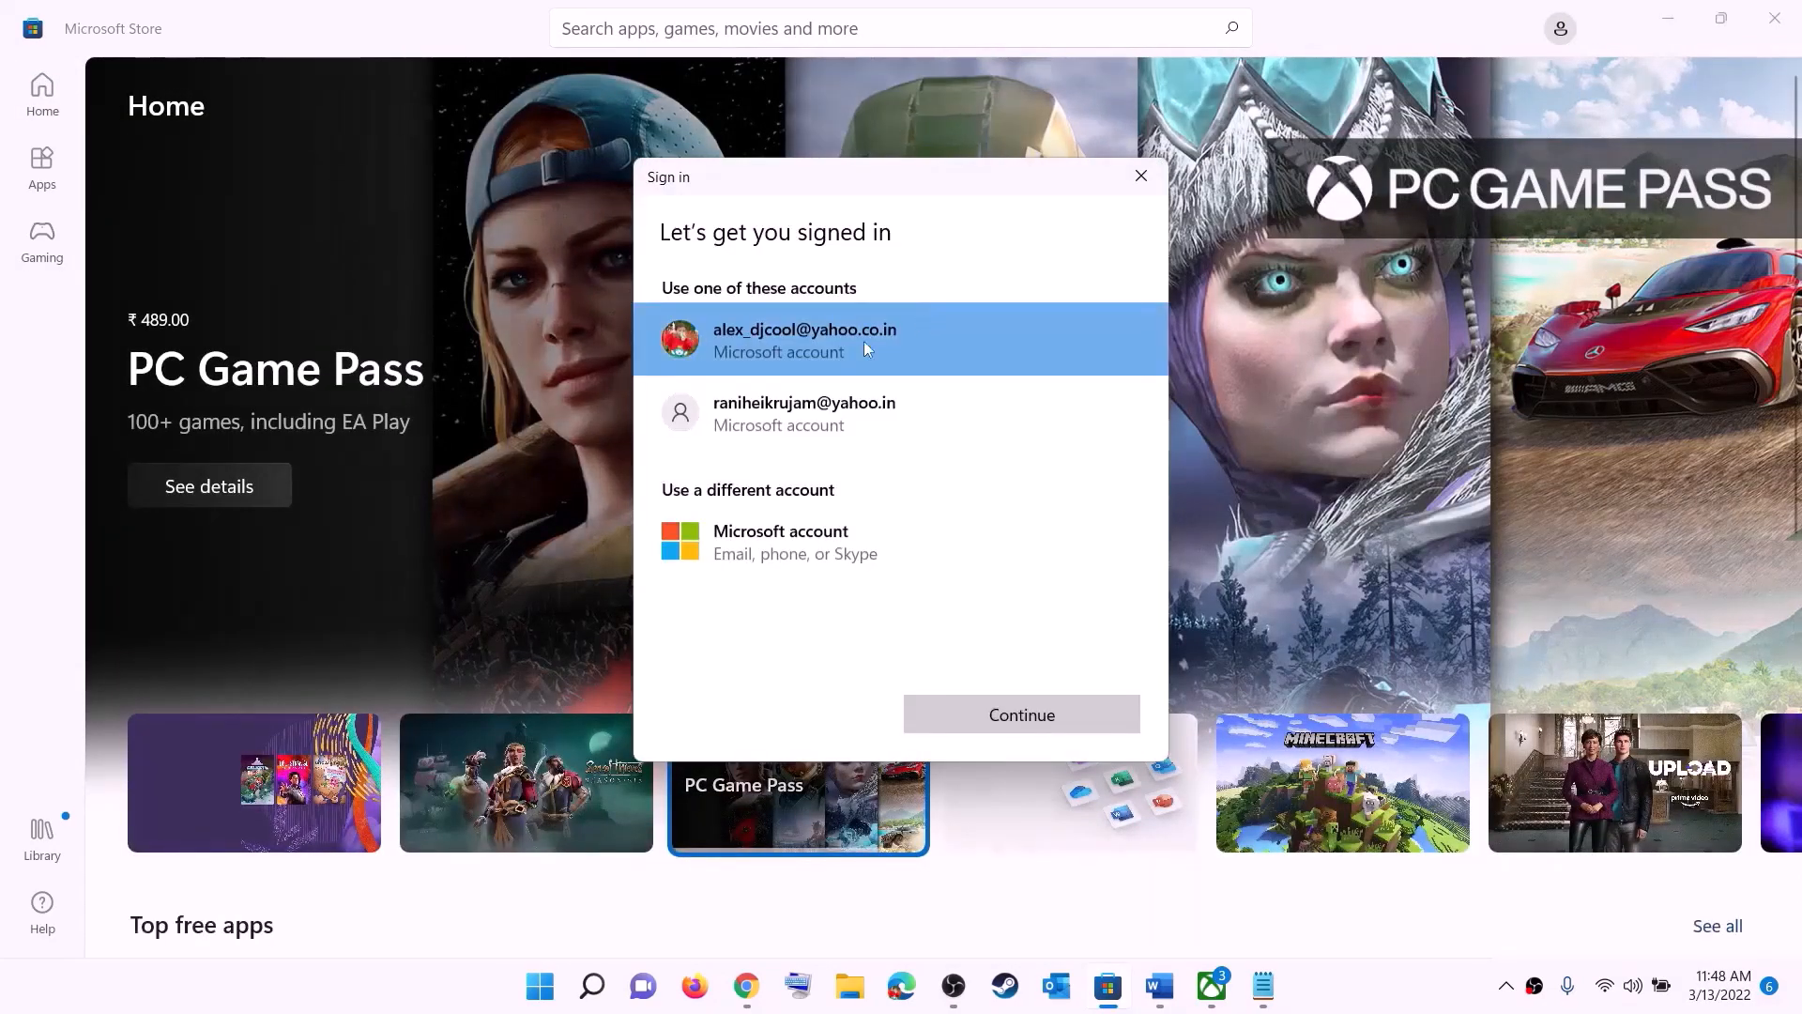
{"action": "left_click", "coordinate": [962, 723]}
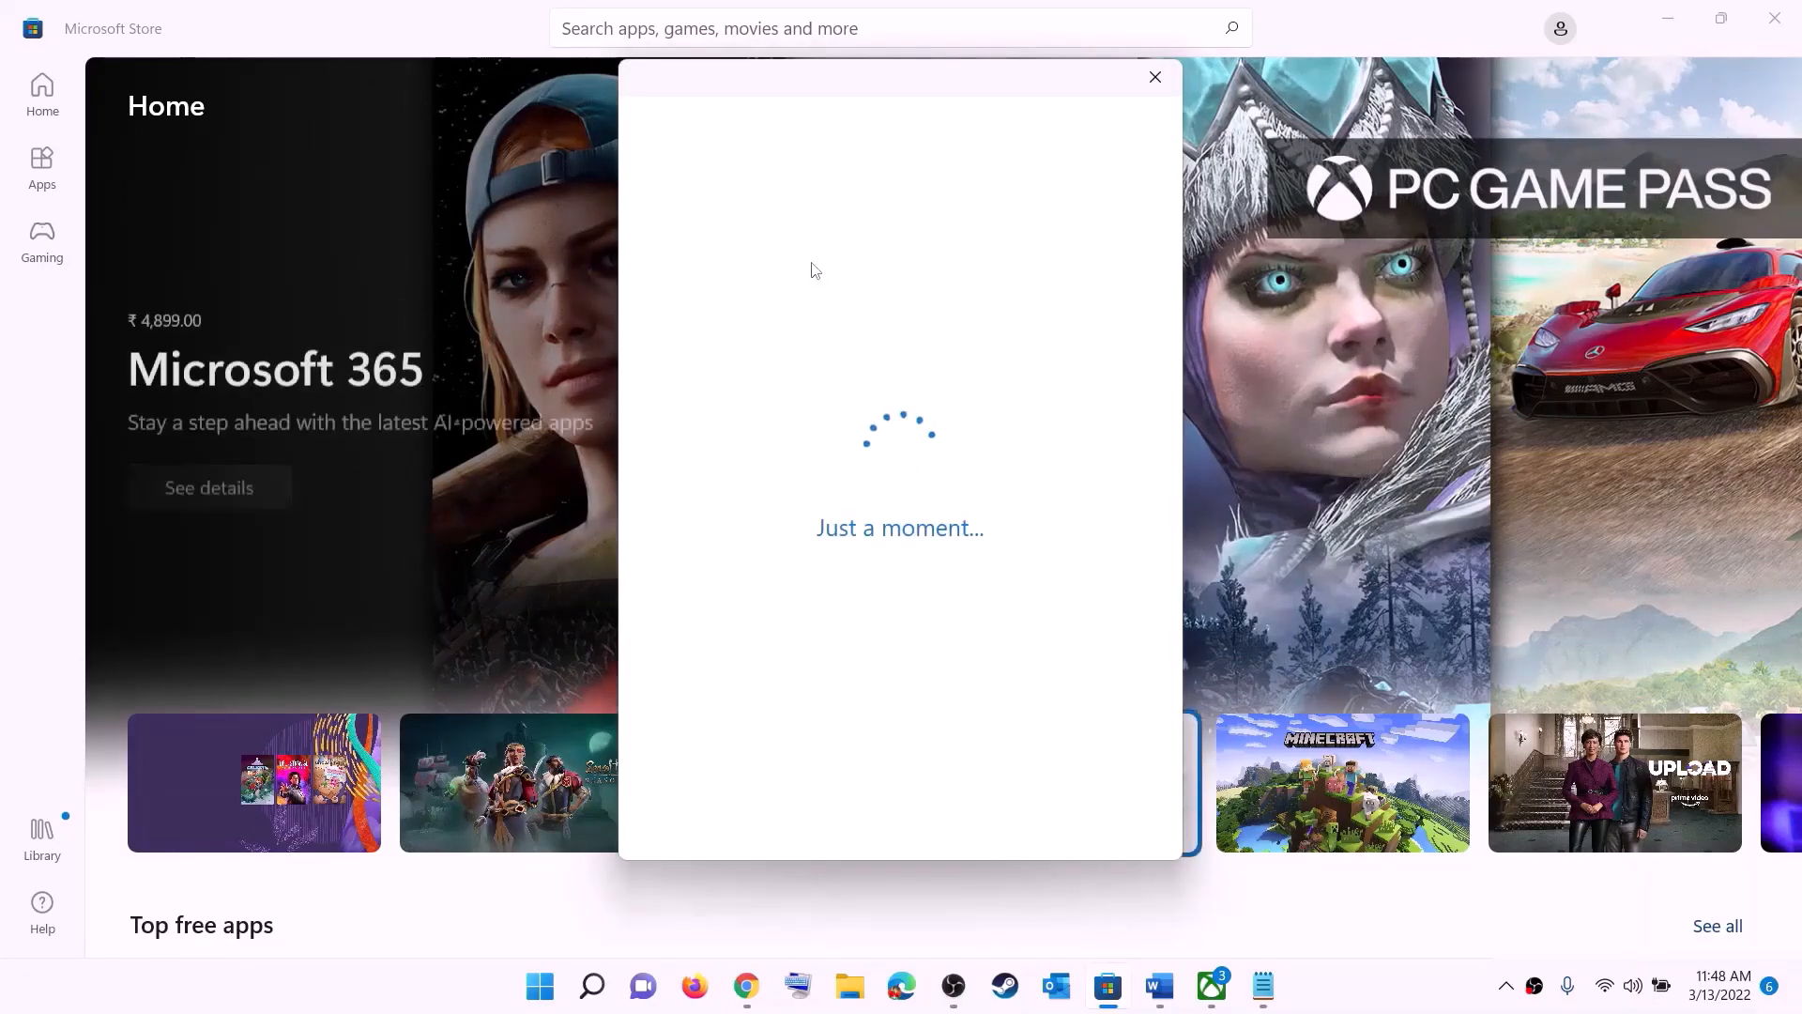
{"action": "type", "text": "•"}
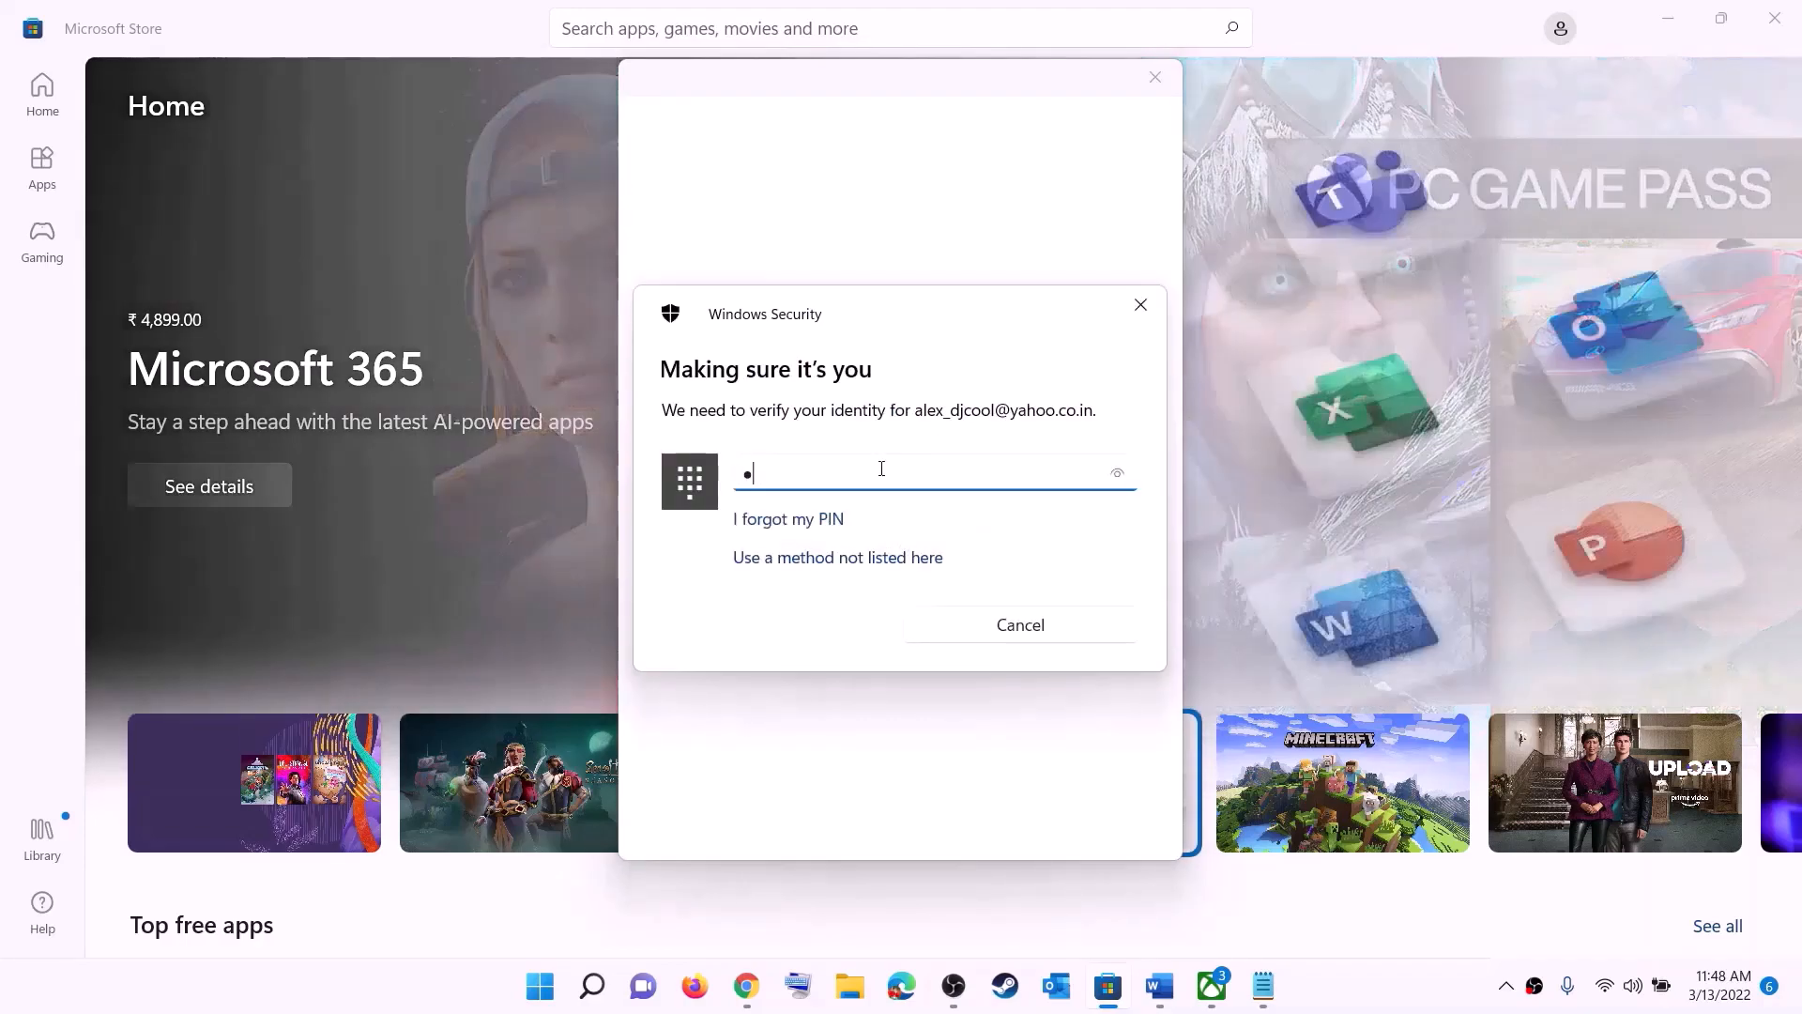
{"action": "type", "text": "•••"}
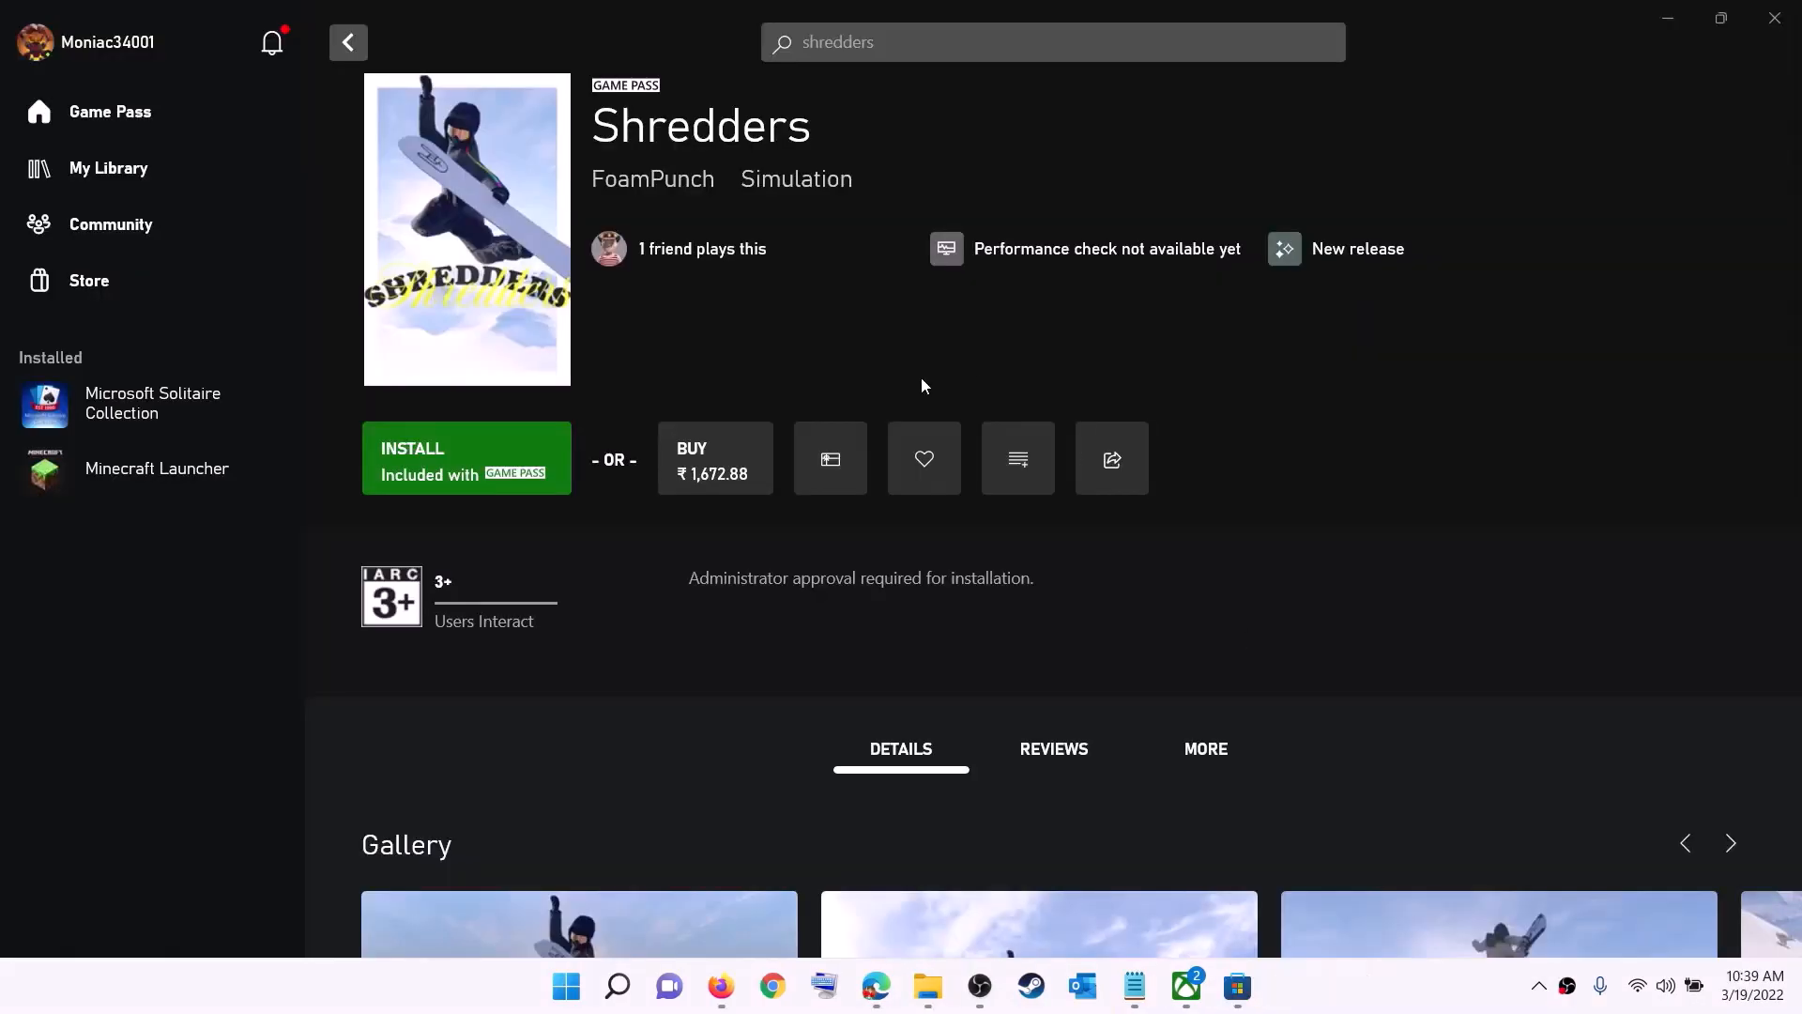
Step: Sign out of the Xbox app profile and start signing in again
{"action": "left_click", "coordinate": [108, 51]}
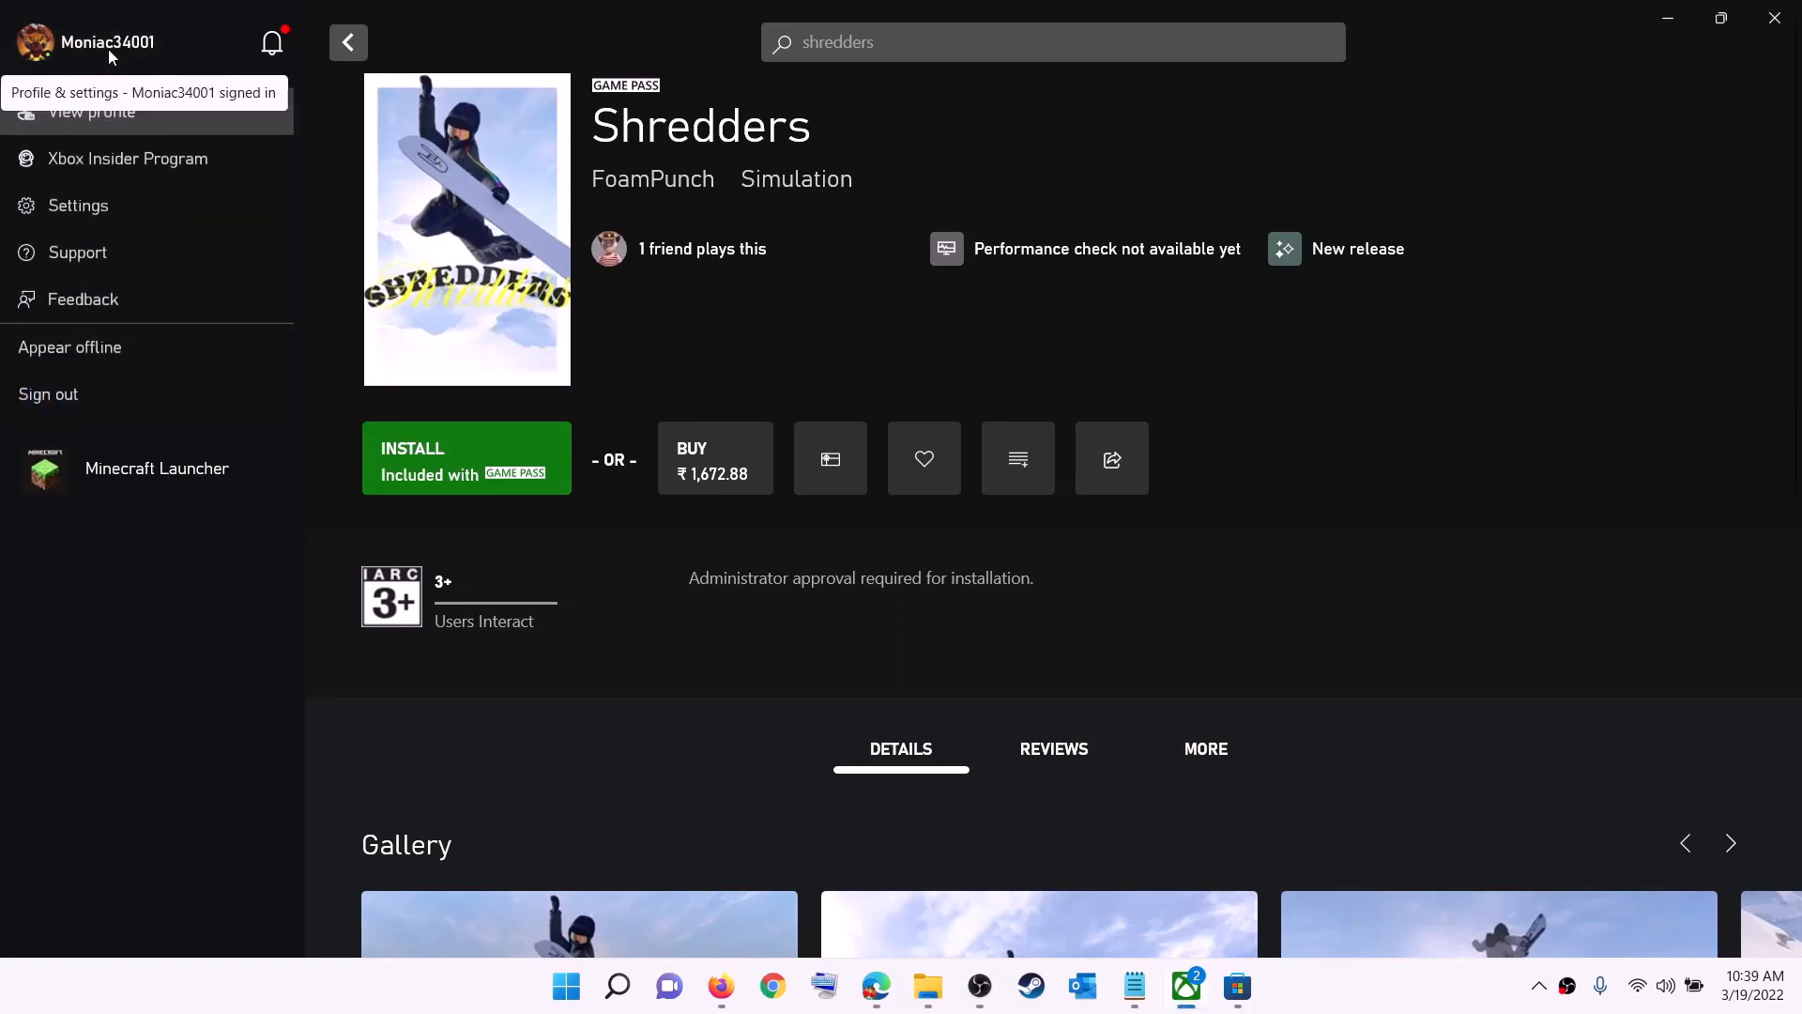
{"action": "left_click", "coordinate": [99, 398]}
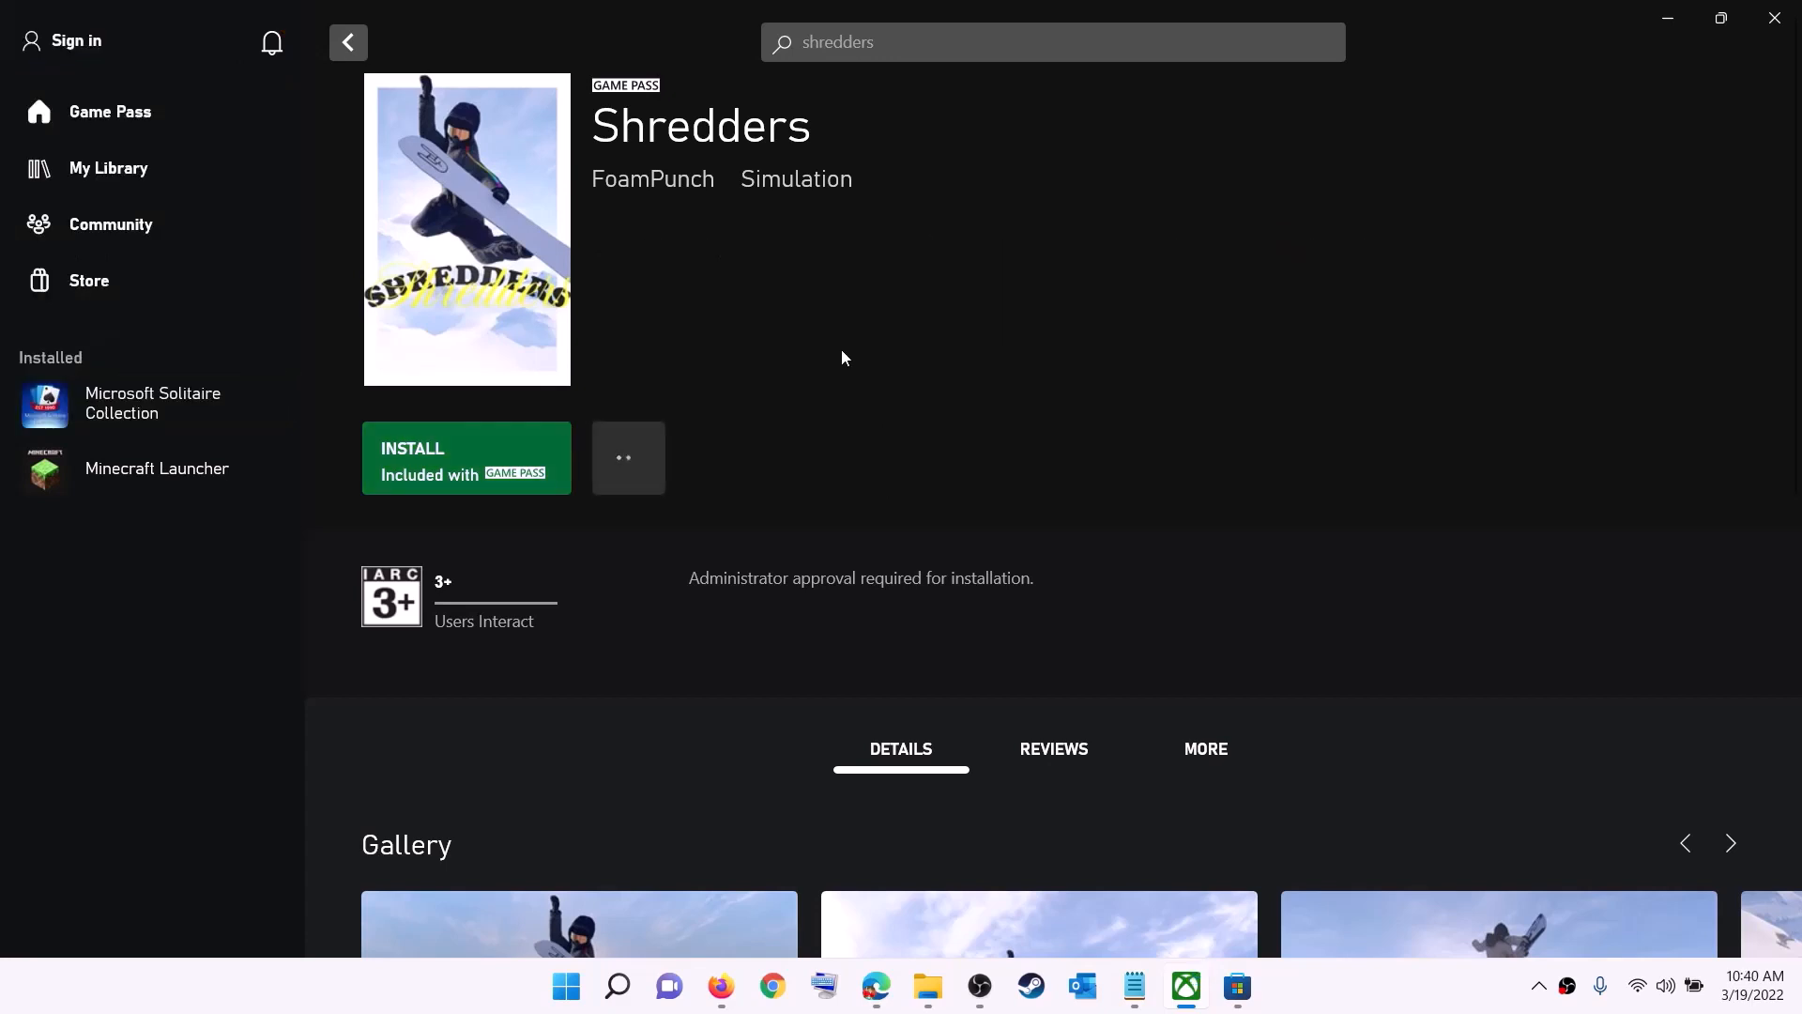
{"action": "left_click", "coordinate": [83, 42]}
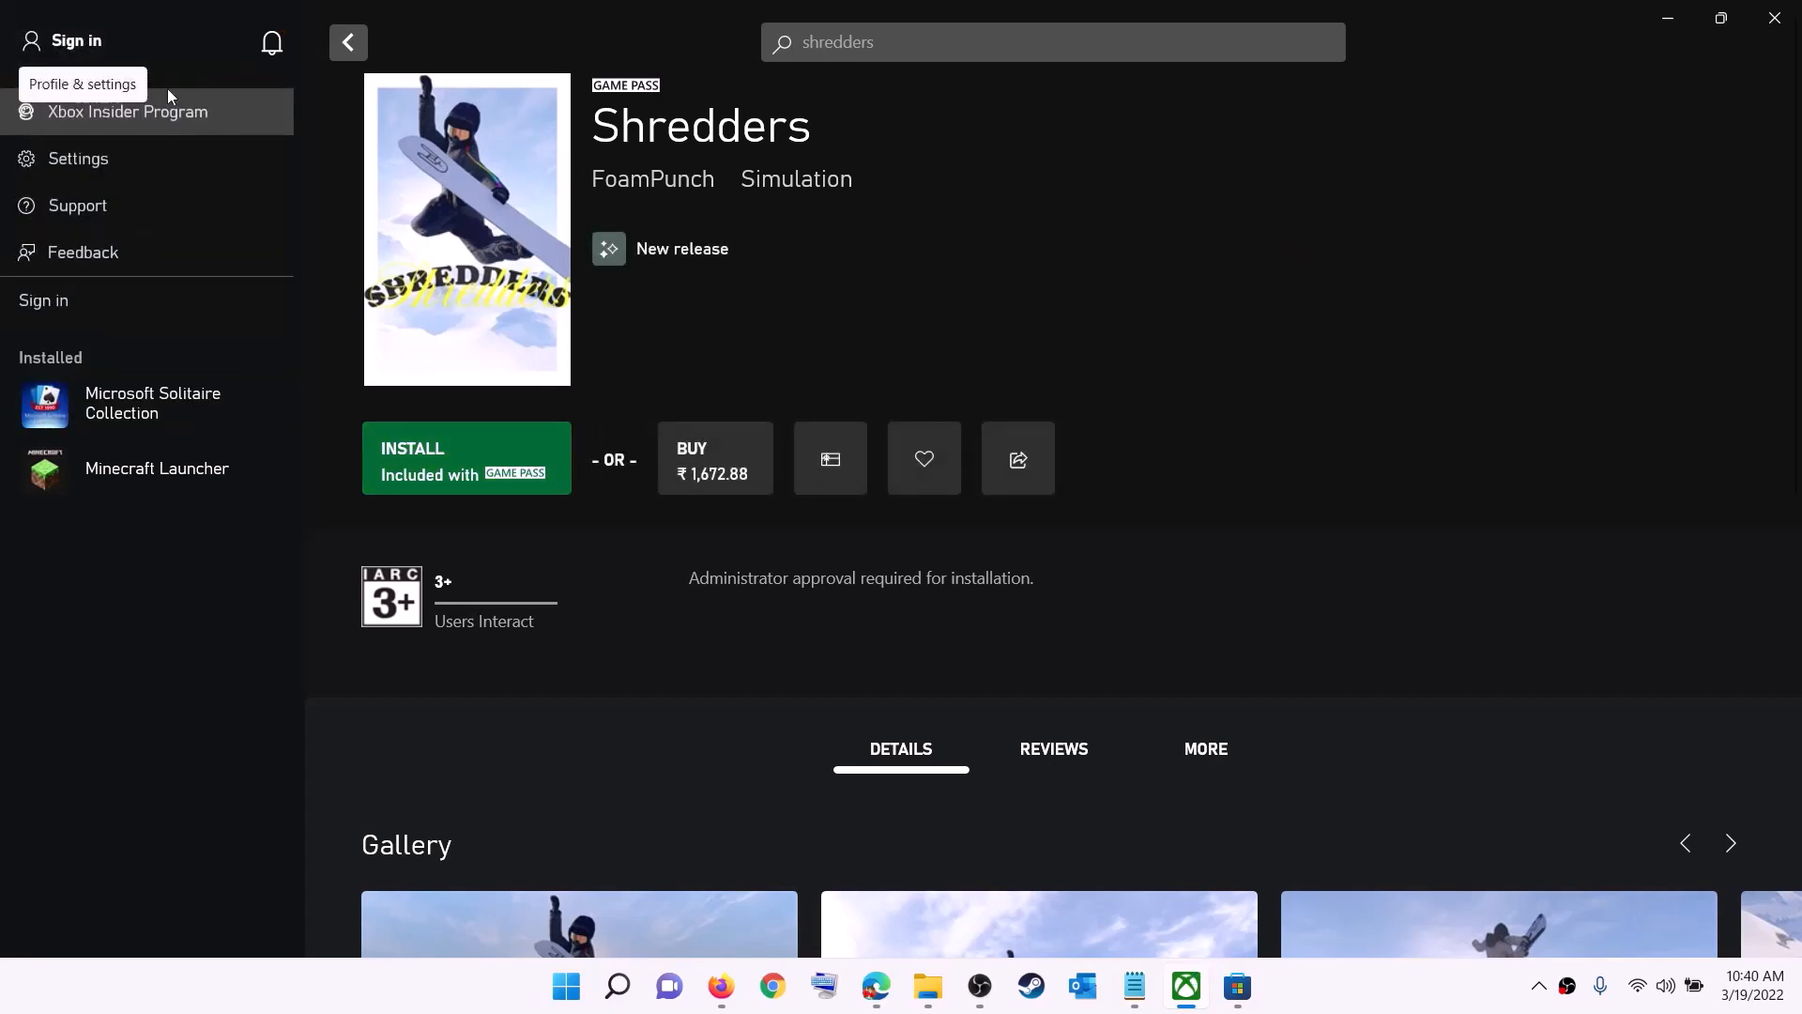
{"action": "left_click", "coordinate": [64, 301]}
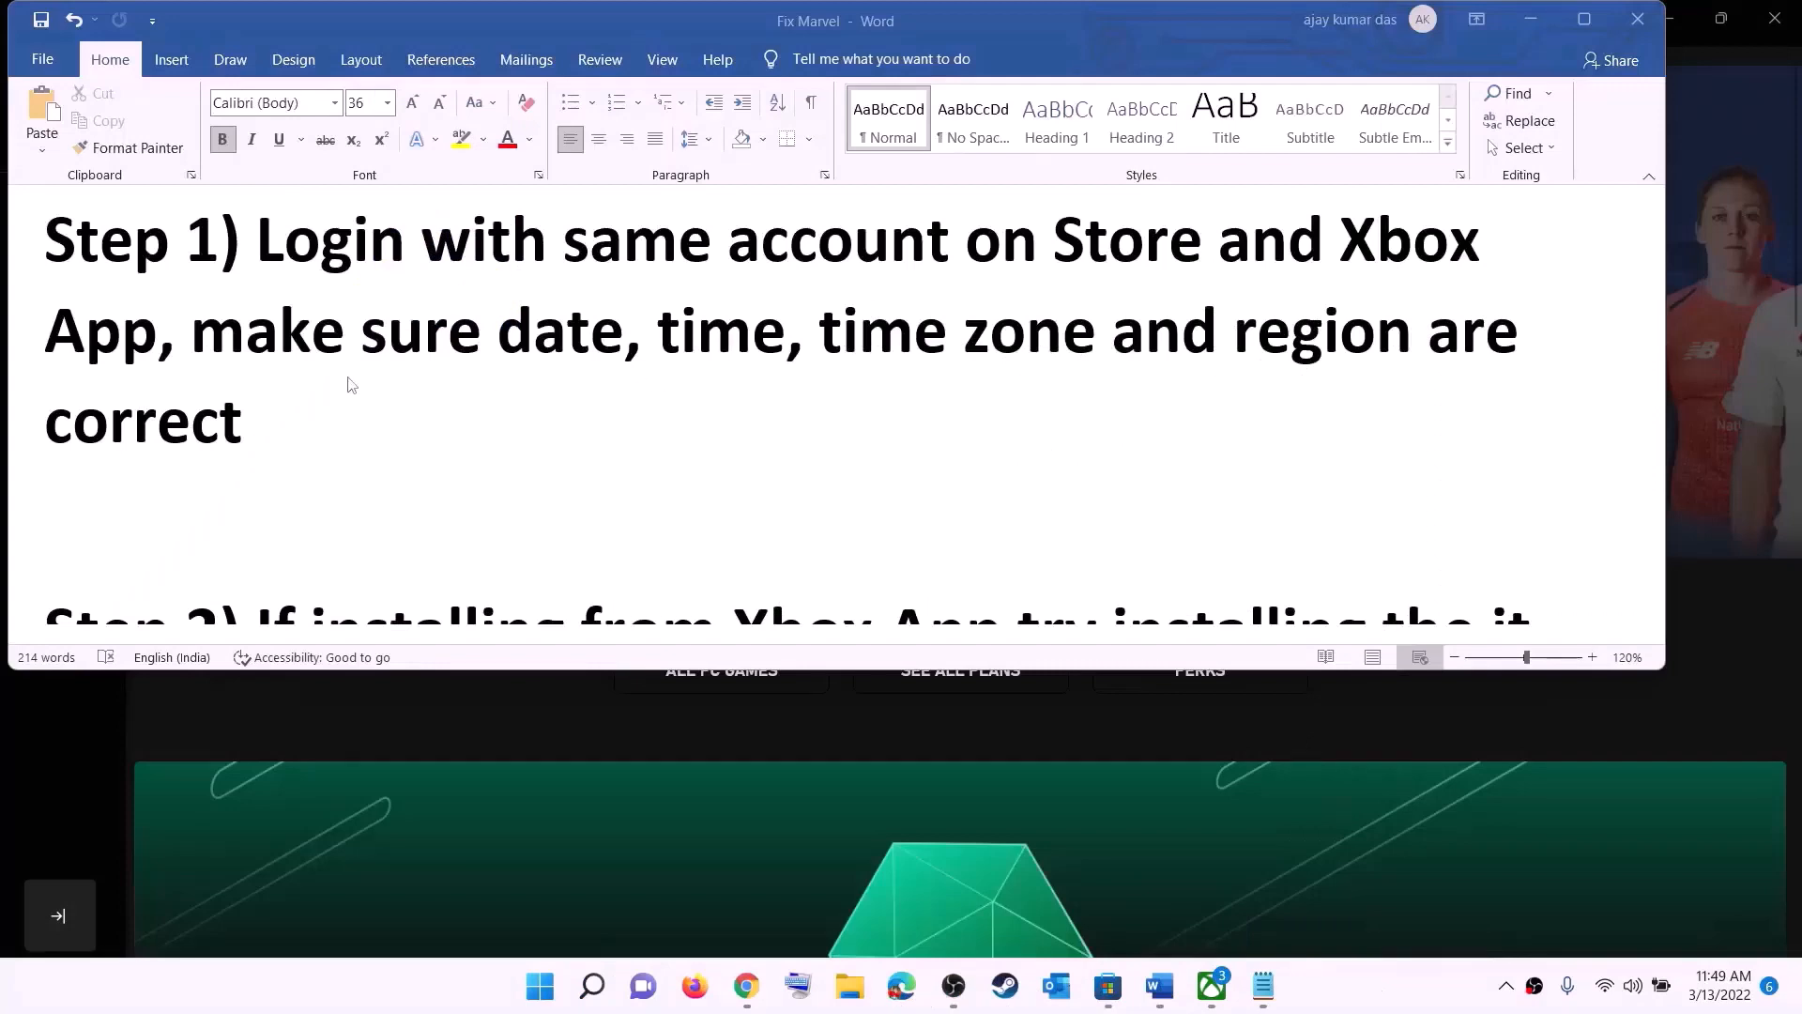
Step: In the Word document, highlight the Step 1 note about correct date, time, time zone and region, and minimize the document
{"action": "left_click", "coordinate": [350, 384]}
{"action": "left_click_drag", "start_coordinate": [330, 333], "coordinate": [1367, 382]}
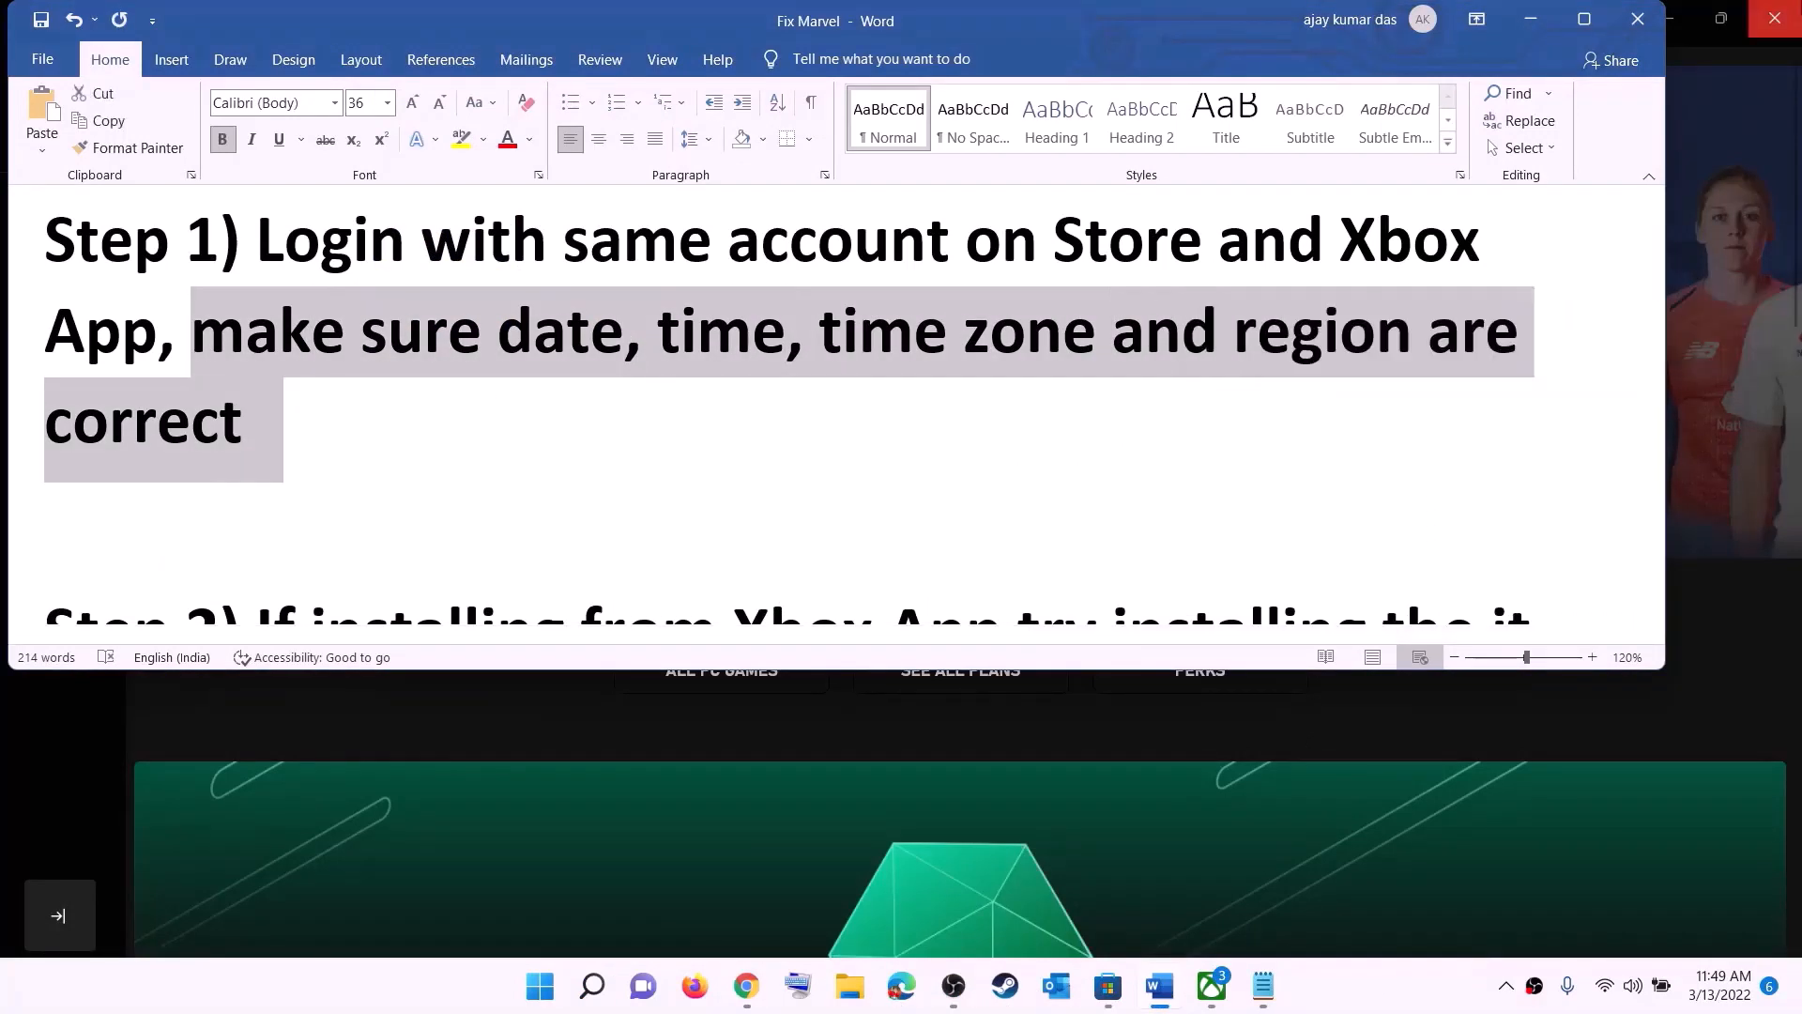
{"action": "left_click", "coordinate": [1531, 19]}
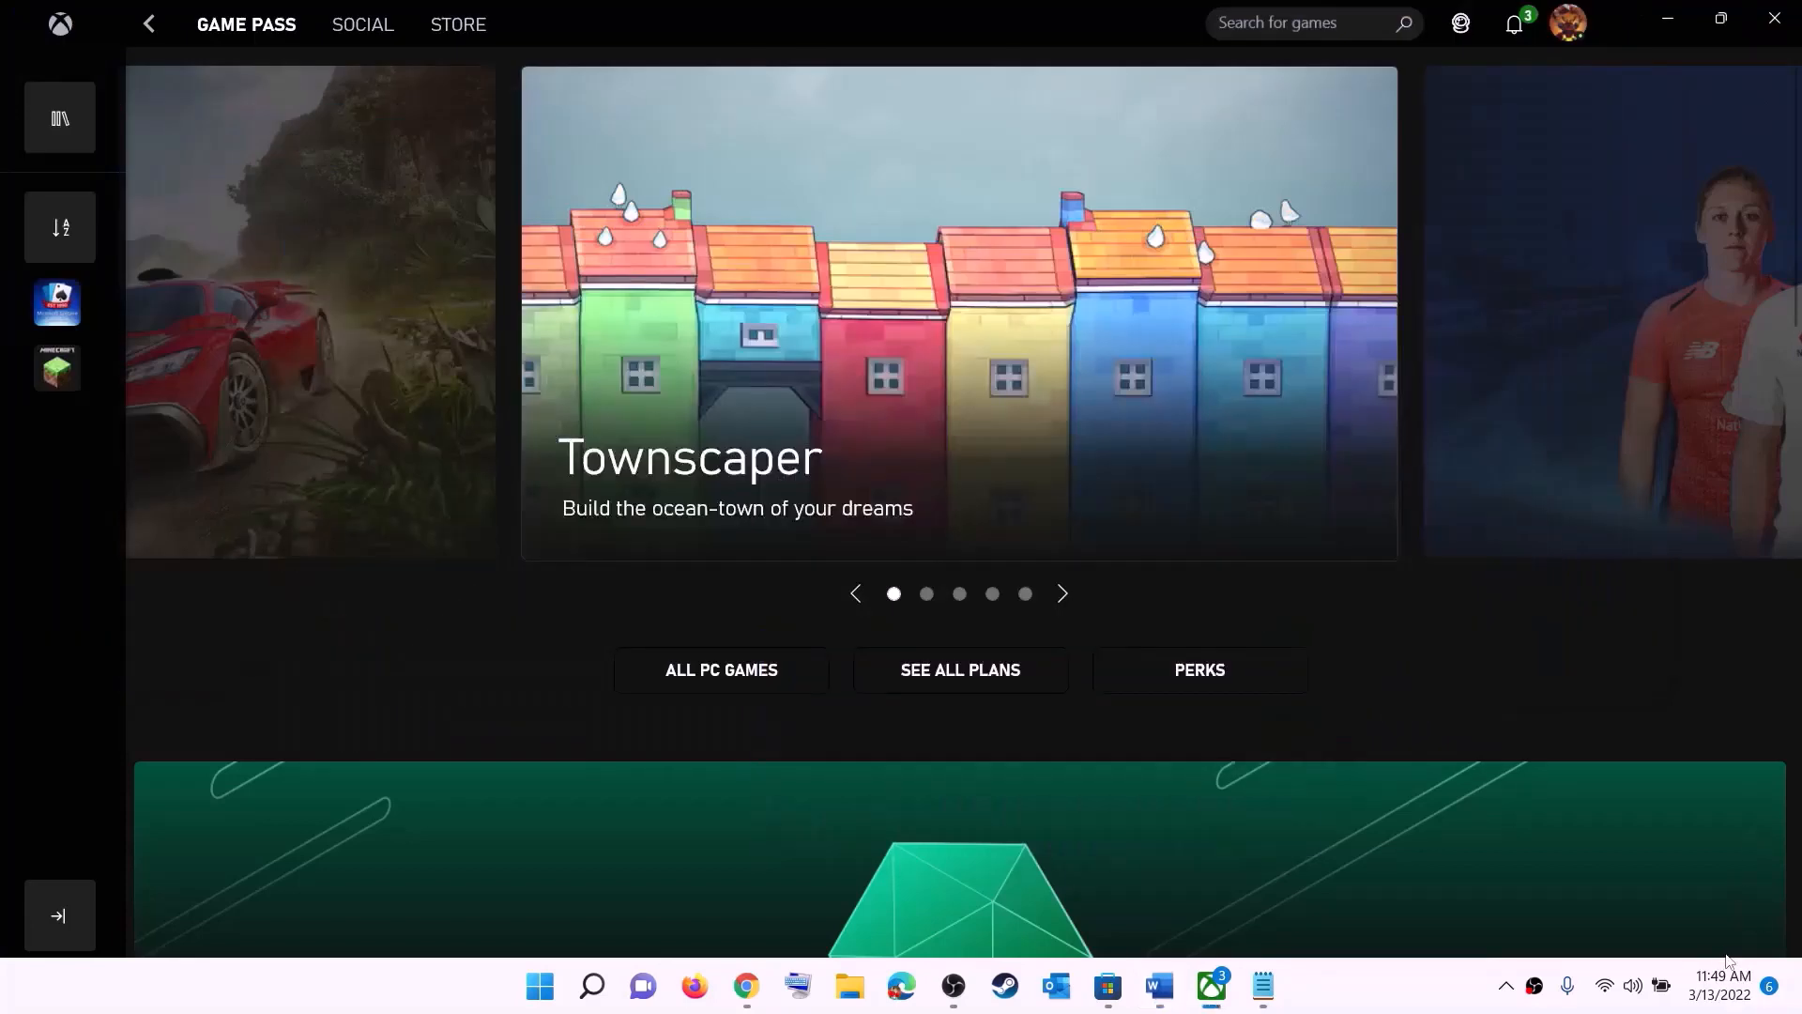
Step: In the Windows date and time settings, choose the (UTC+05:30) Chennai, Kolkata, Mumbai, New Delhi time zone and synchronize the clock
{"action": "right_click", "coordinate": [1712, 1001]}
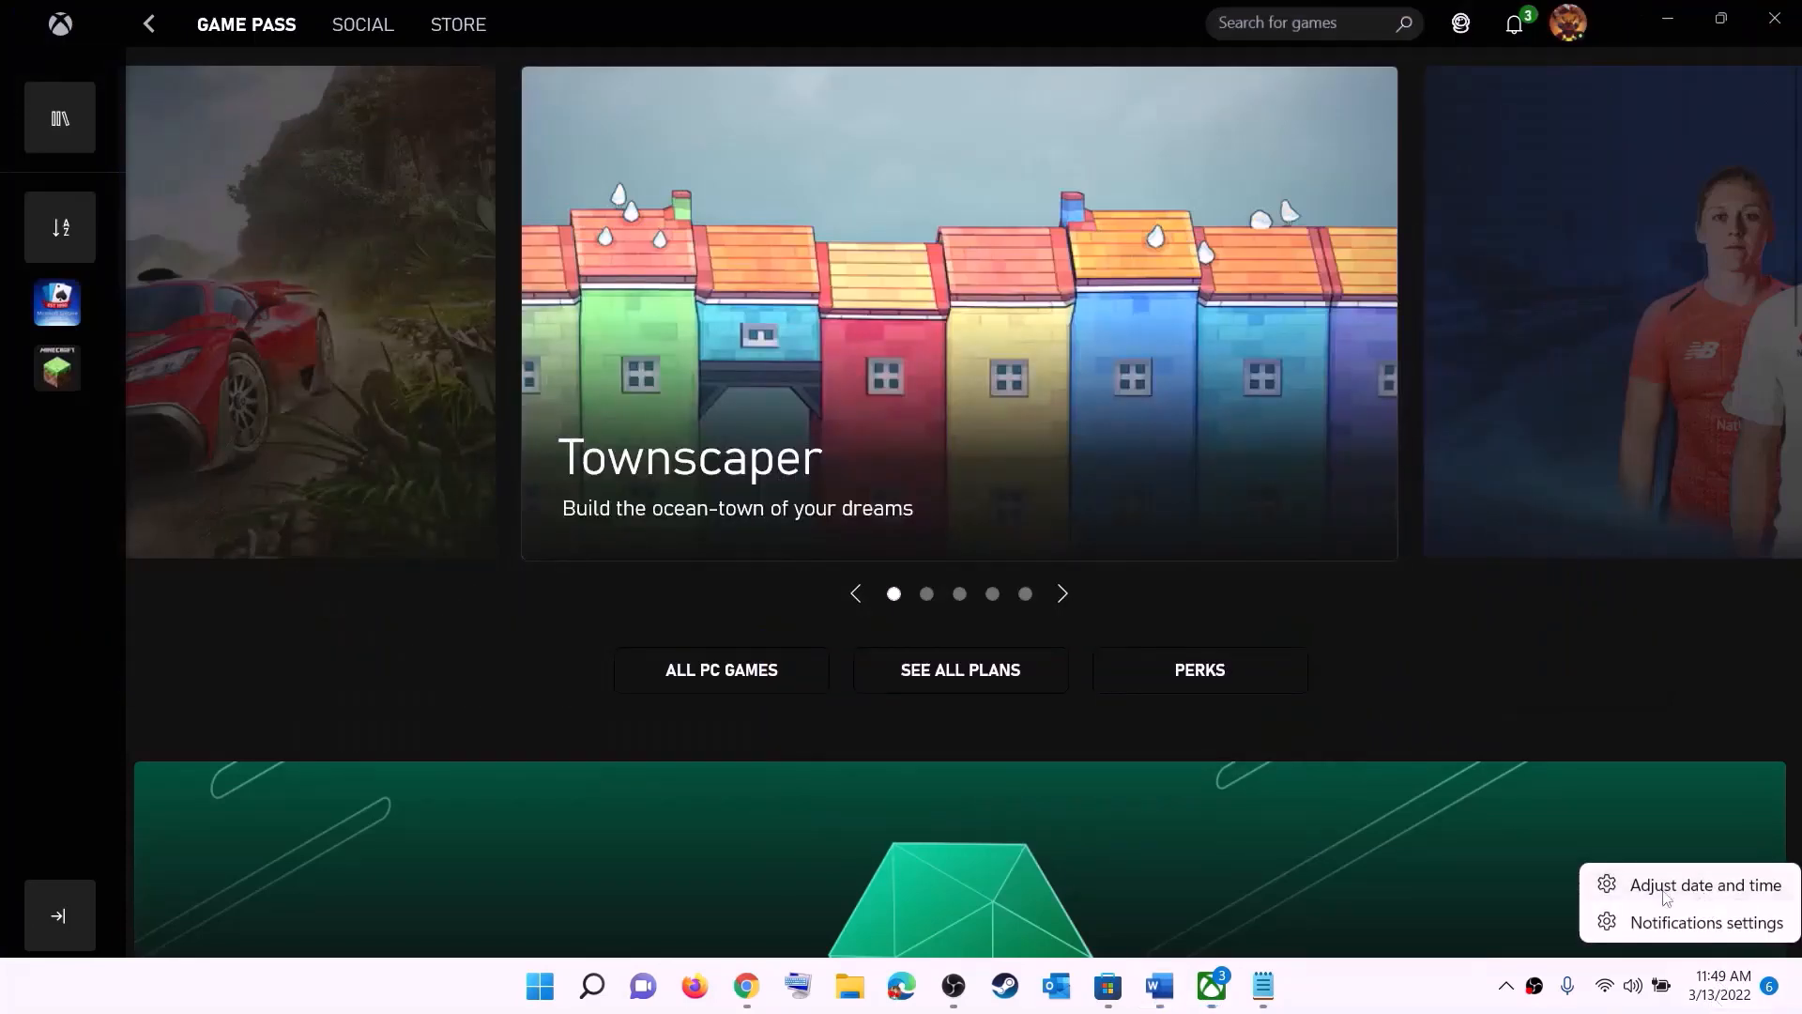
{"action": "left_click", "coordinate": [1716, 891]}
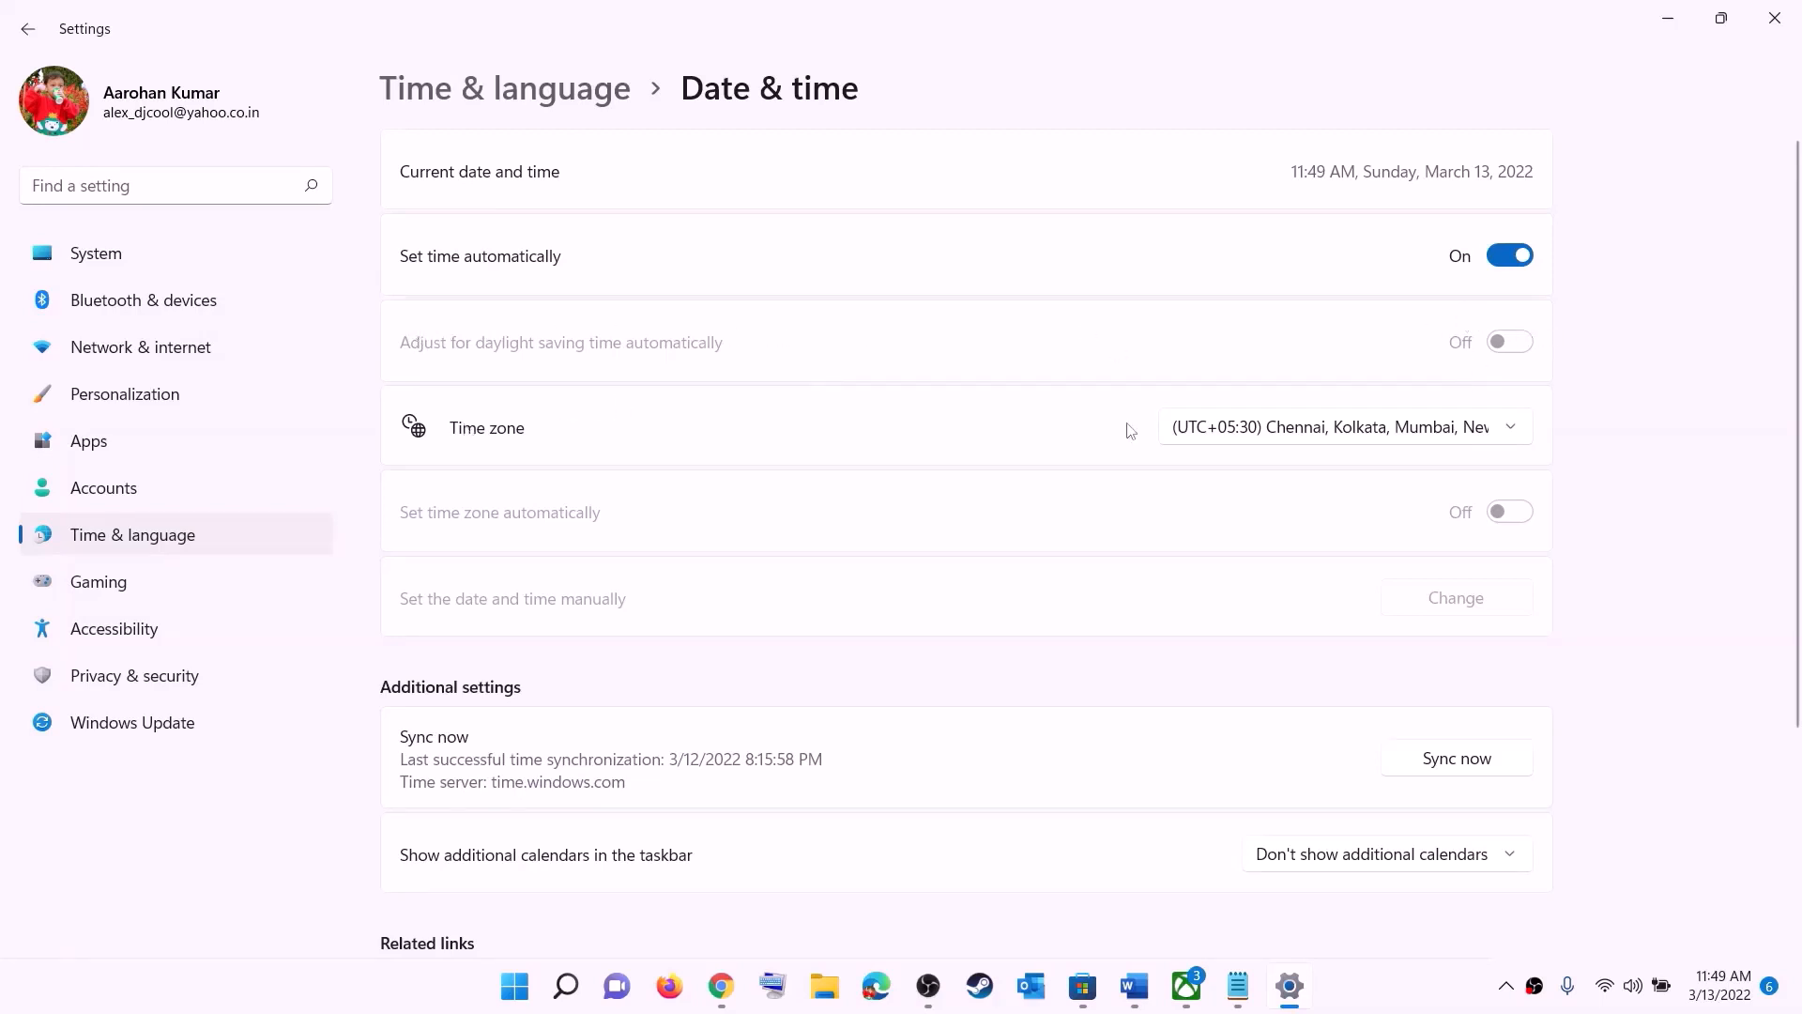
{"action": "left_click", "coordinate": [1347, 434]}
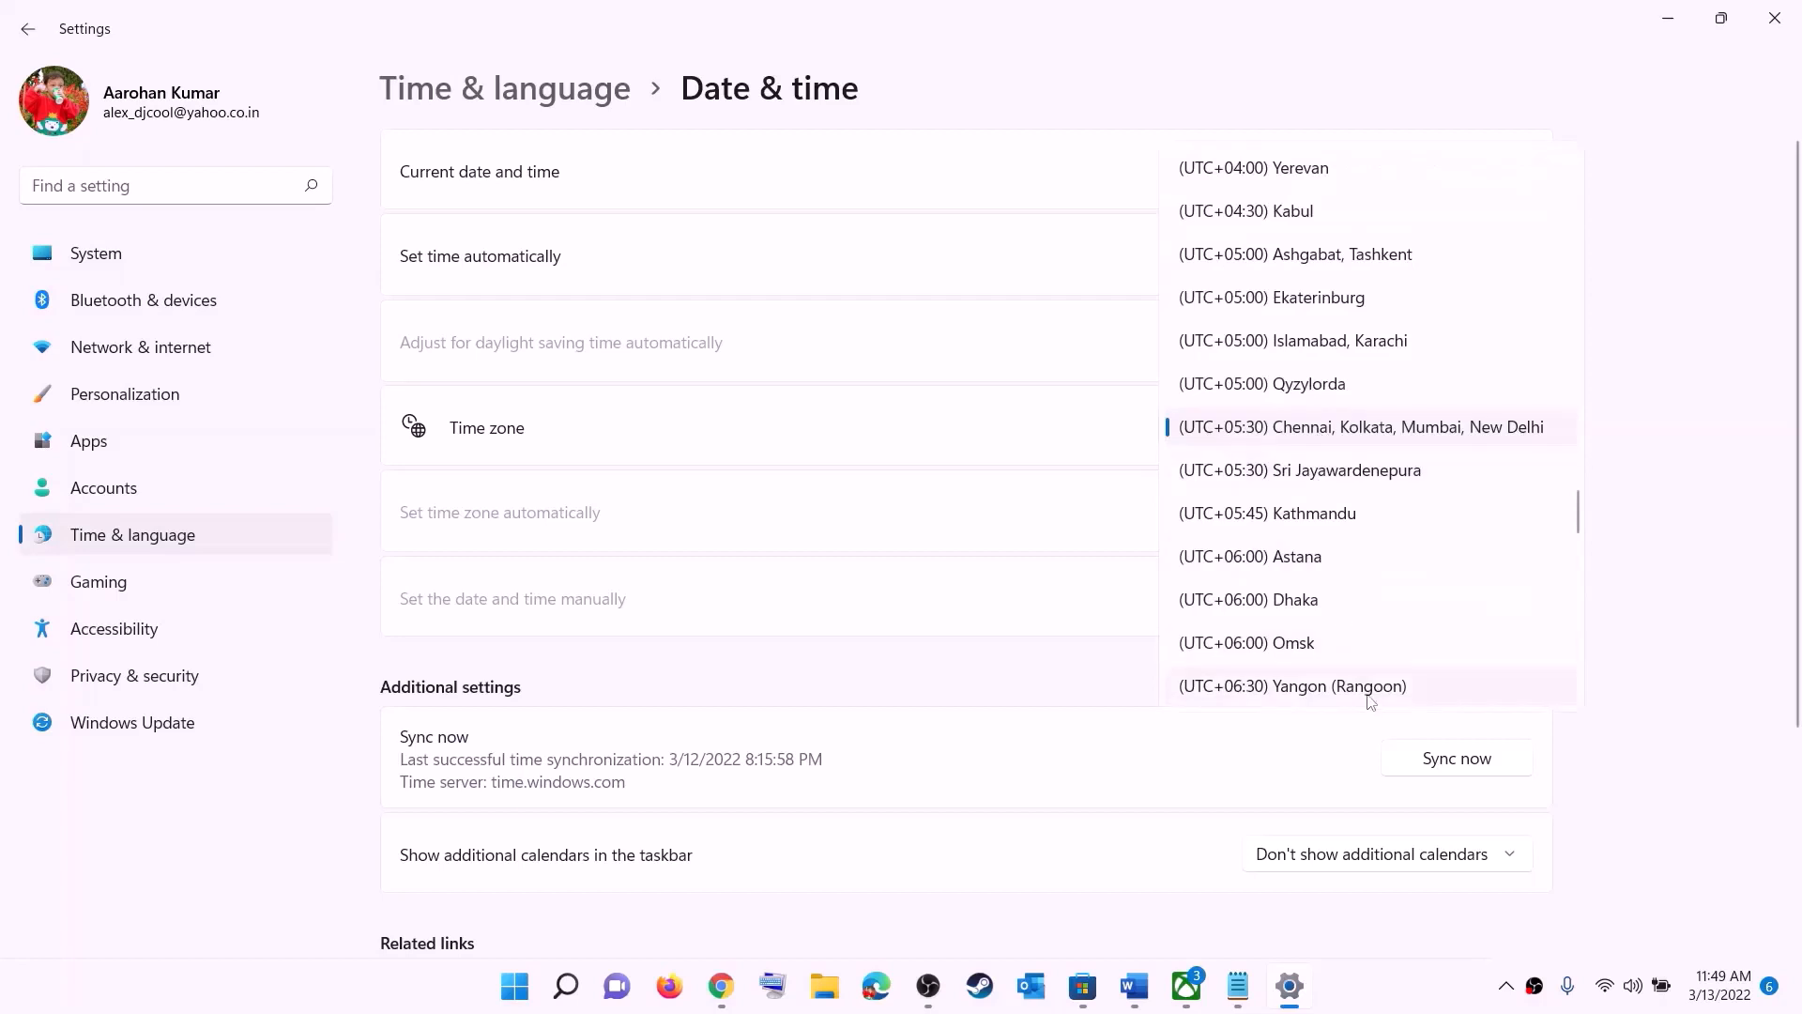
{"action": "left_click", "coordinate": [1375, 440]}
{"action": "left_click", "coordinate": [1470, 762]}
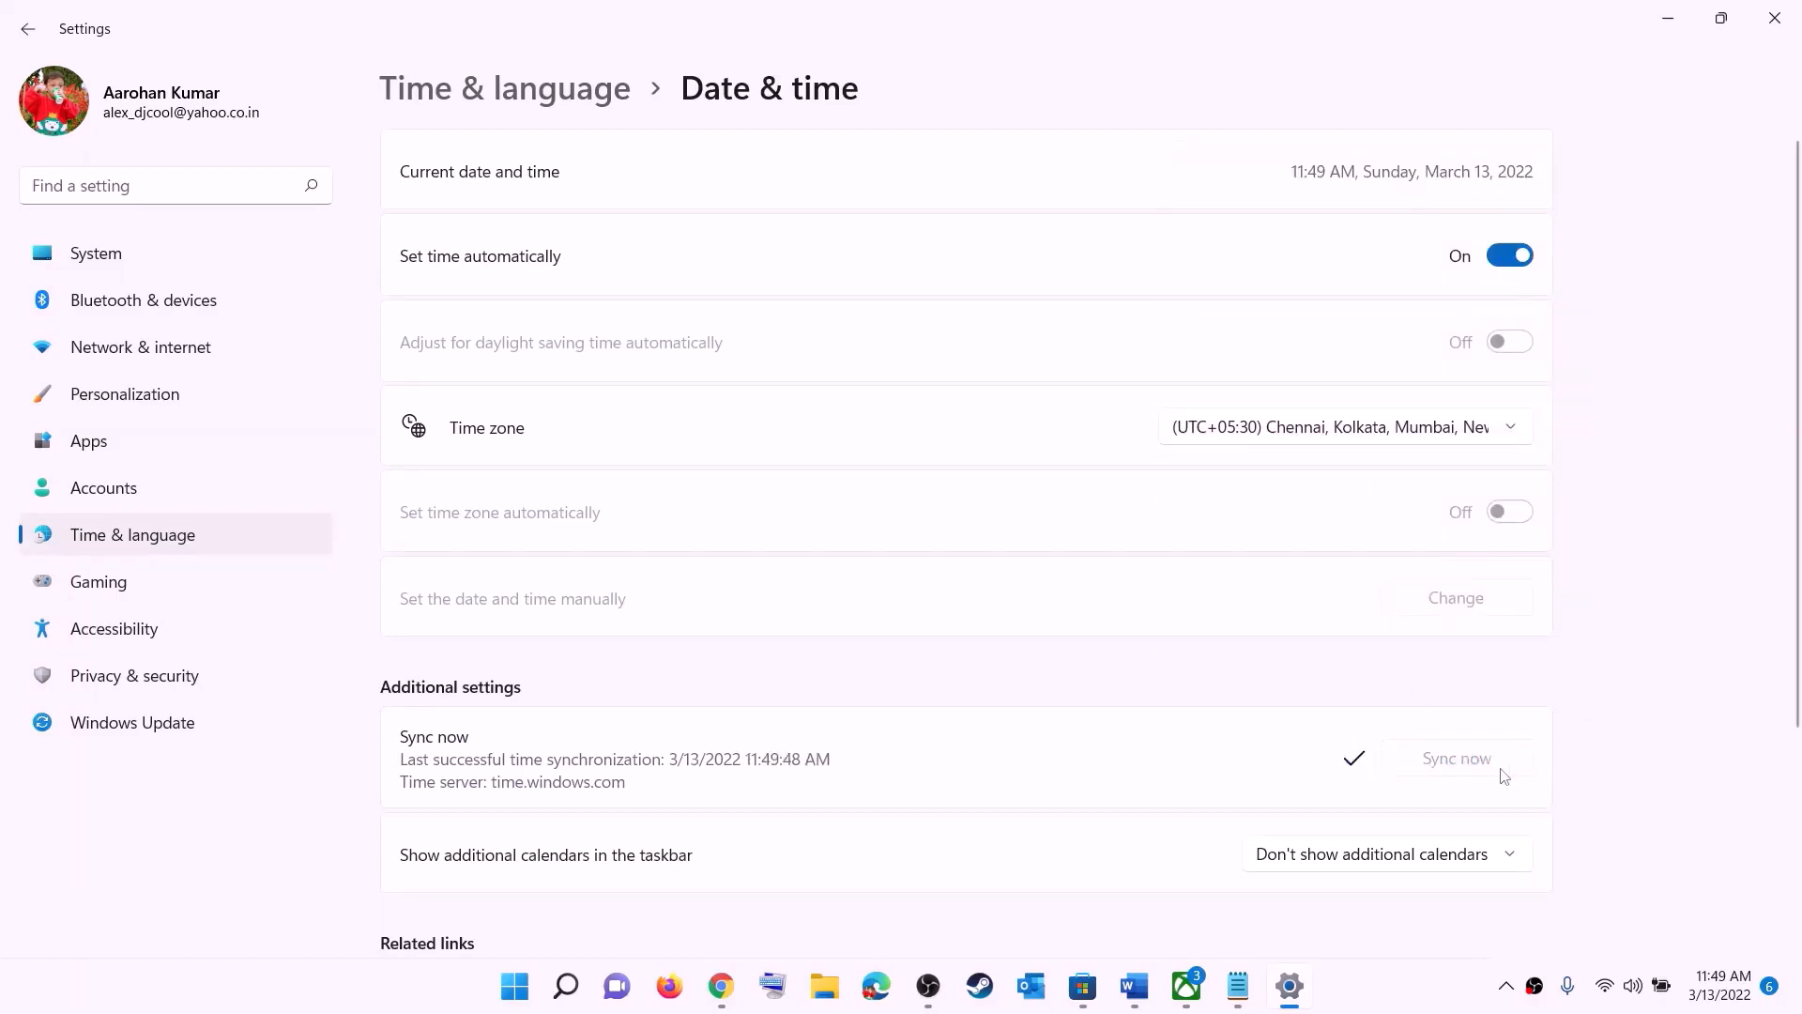
Step: Check the country or region choice in the Language & region settings, and close Settings
{"action": "left_click", "coordinate": [132, 535]}
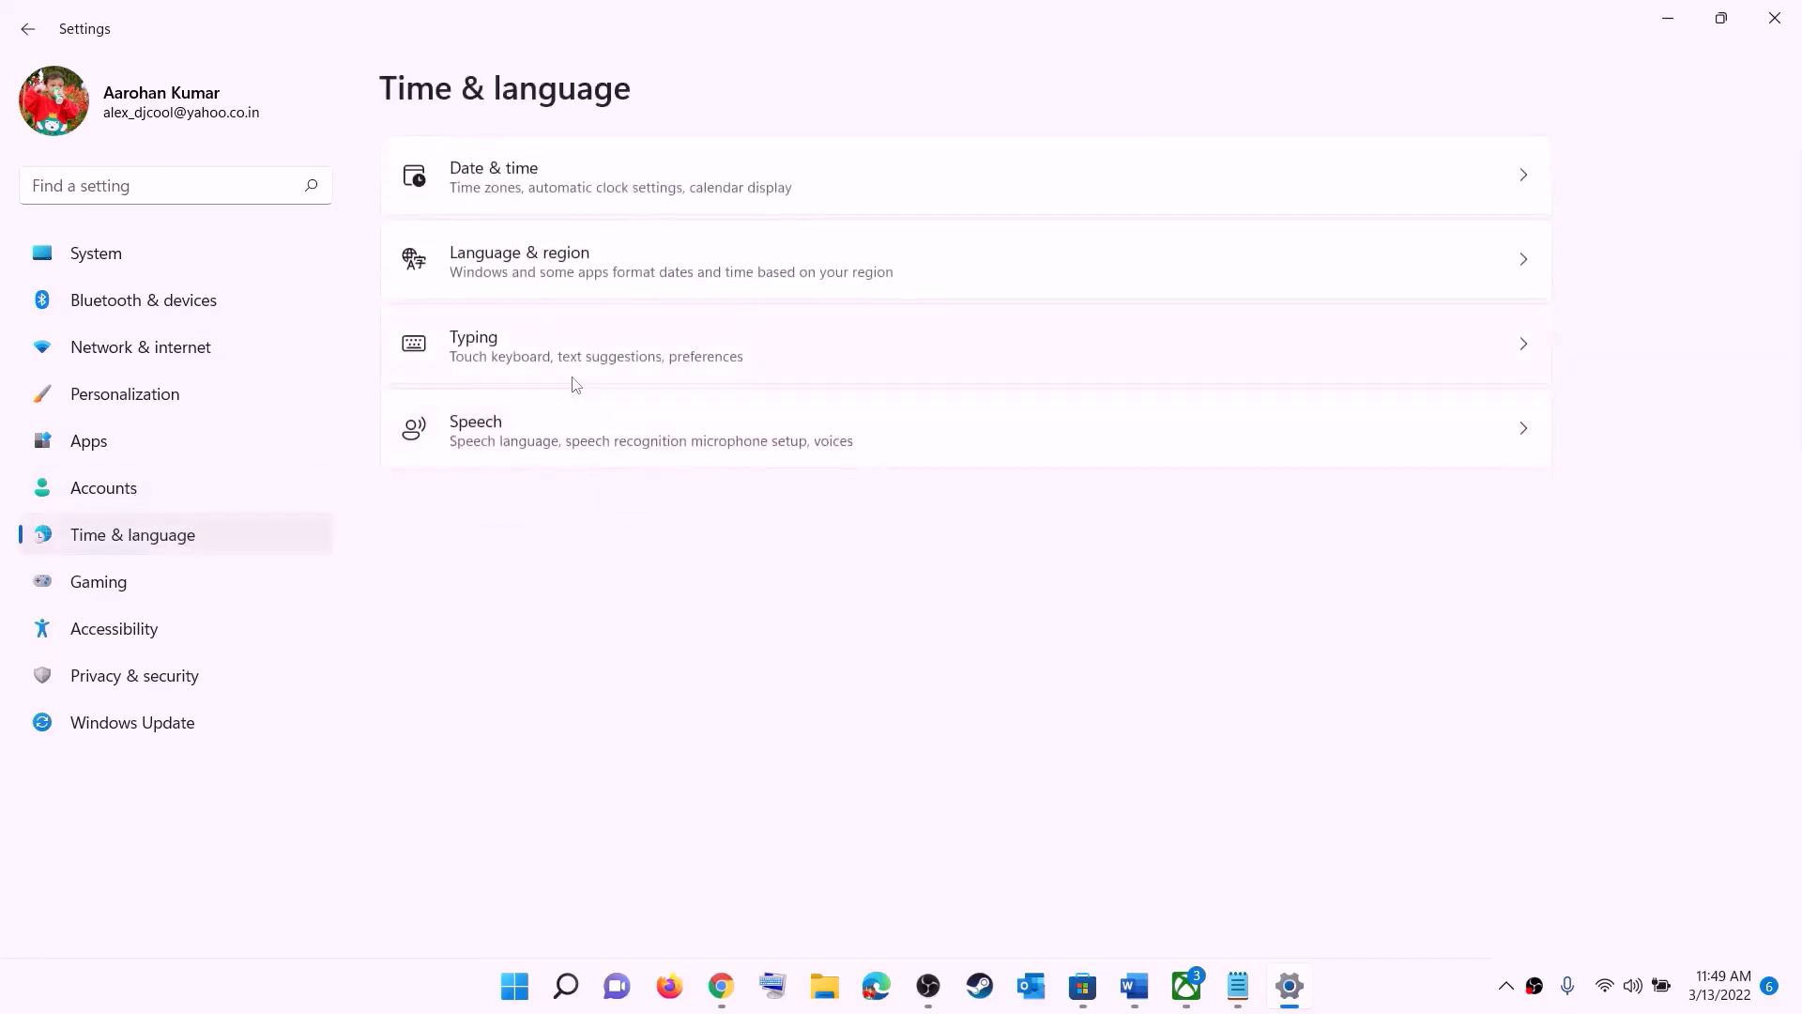
{"action": "left_click", "coordinate": [513, 272]}
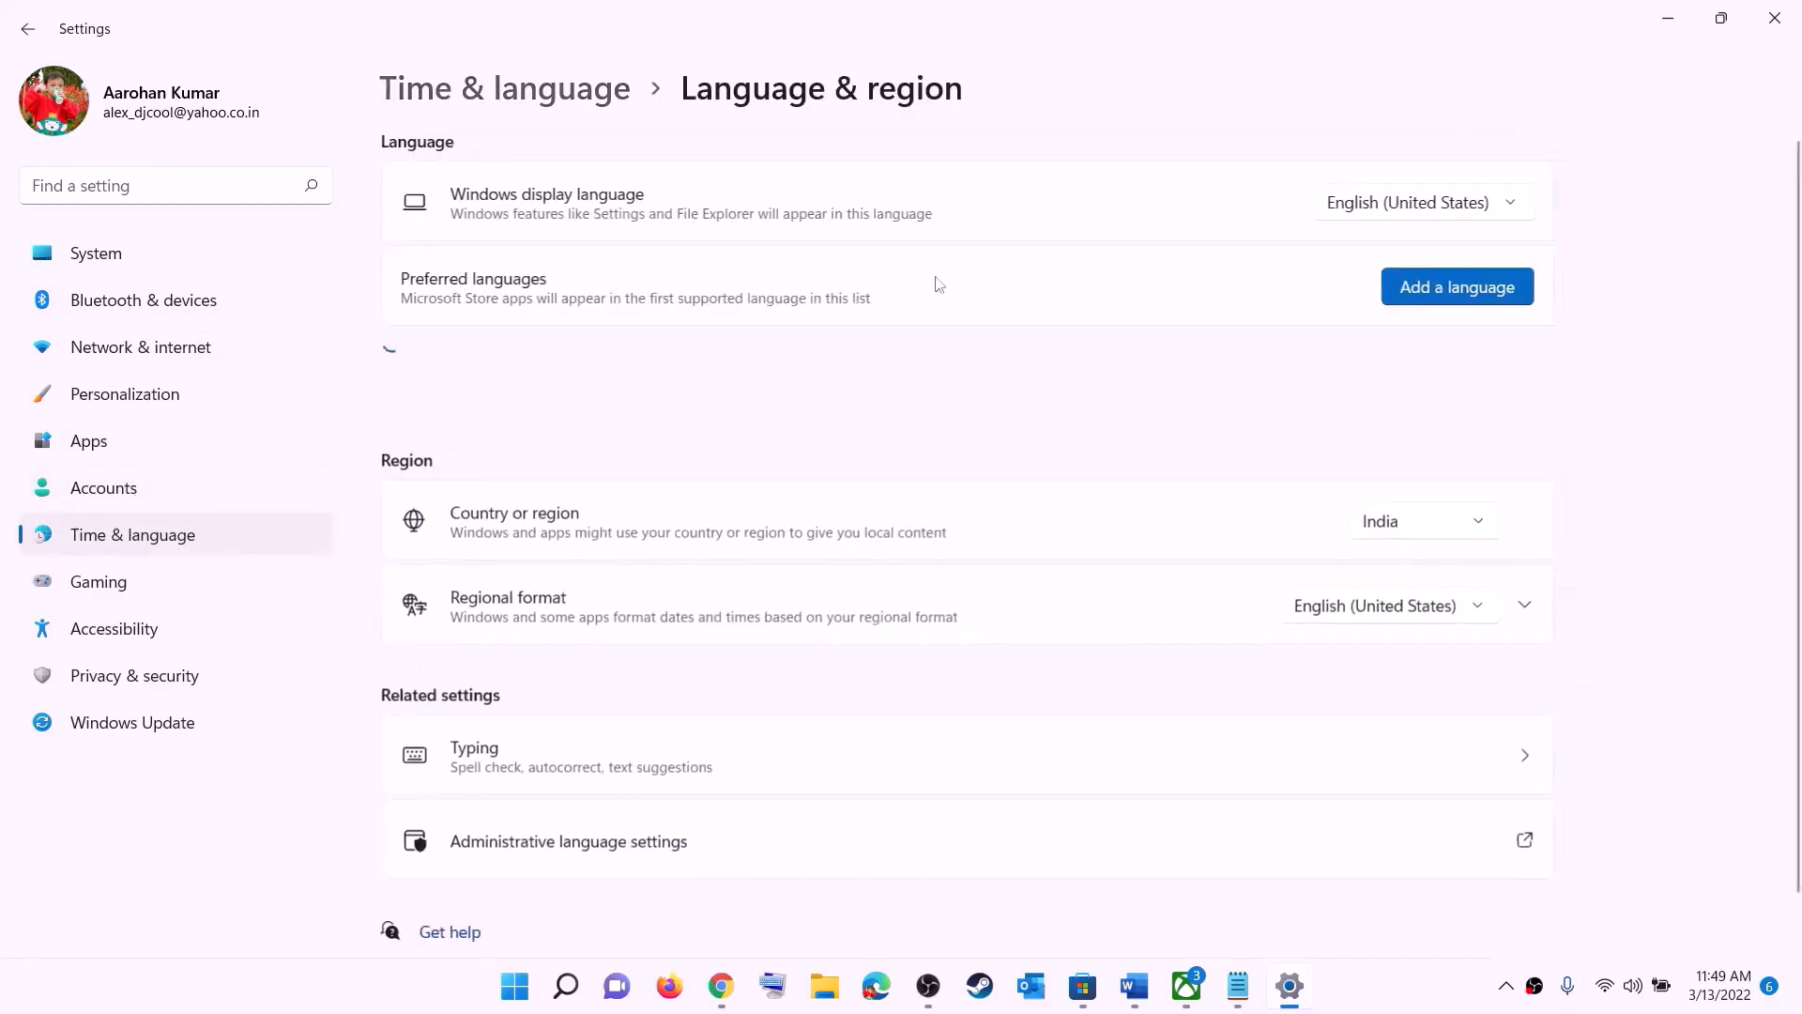
{"action": "left_click", "coordinate": [1456, 531]}
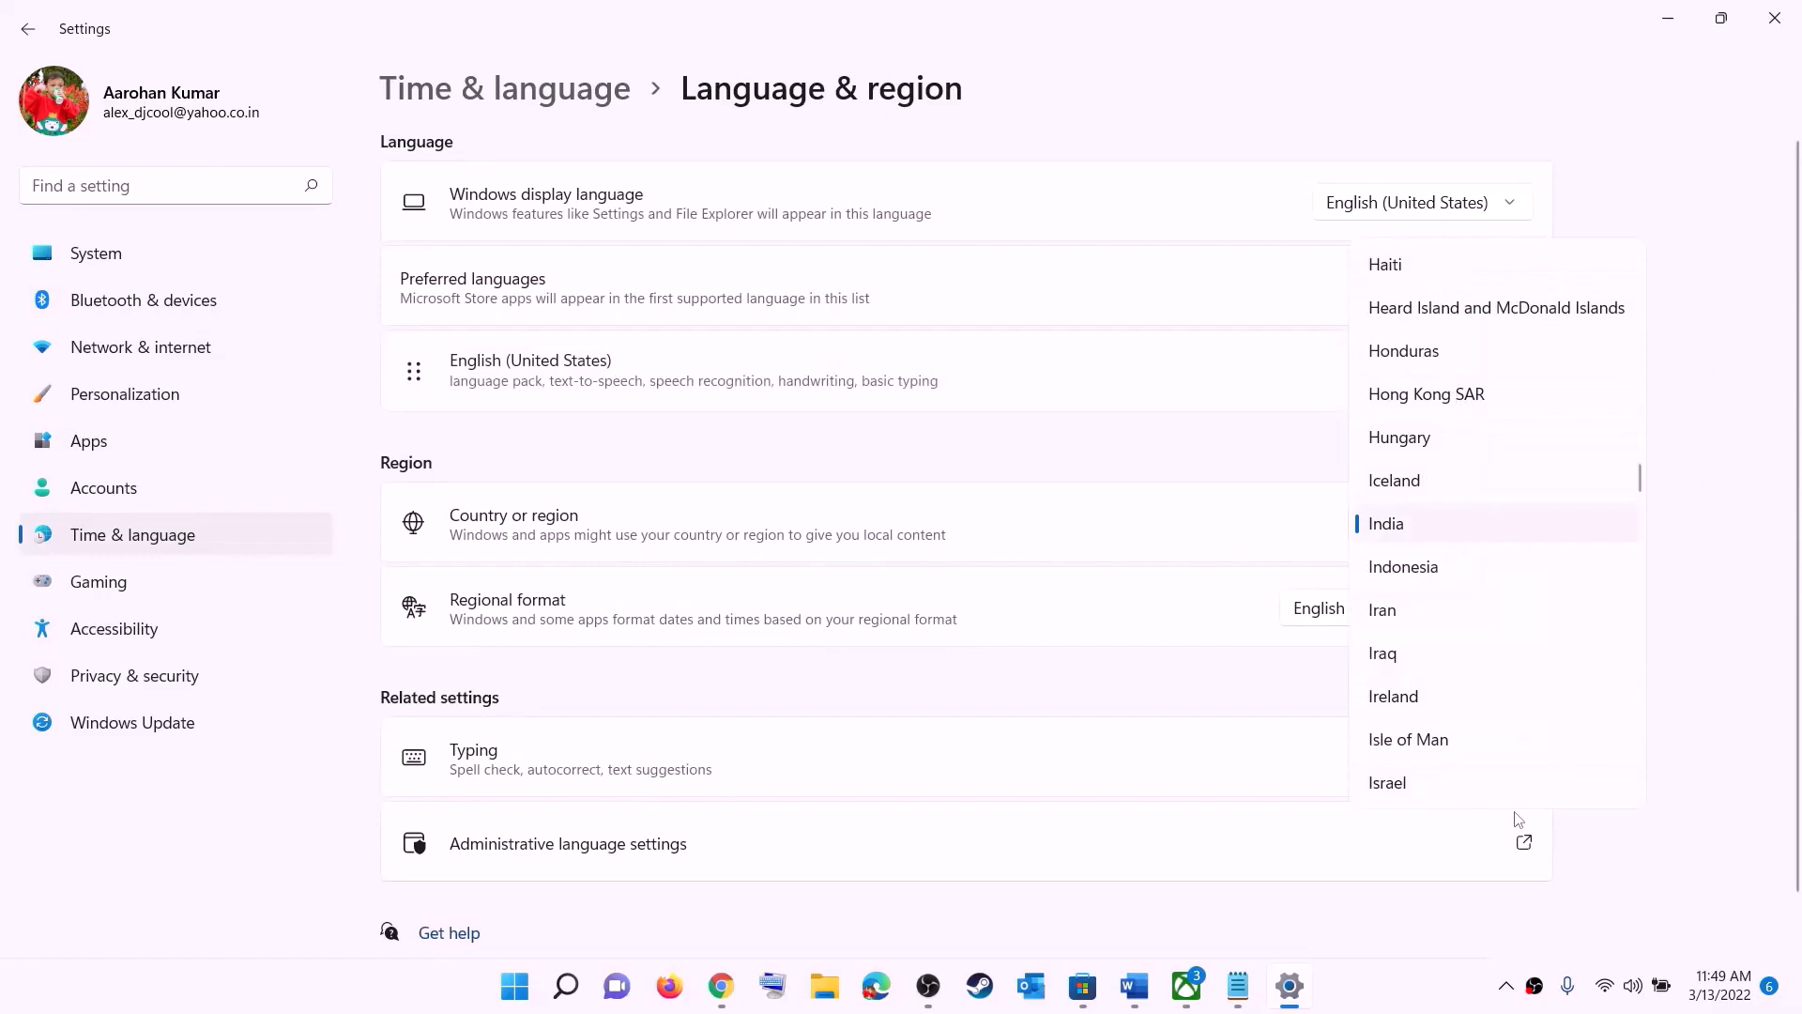
{"action": "left_click", "coordinate": [1742, 352]}
{"action": "left_click", "coordinate": [1774, 18]}
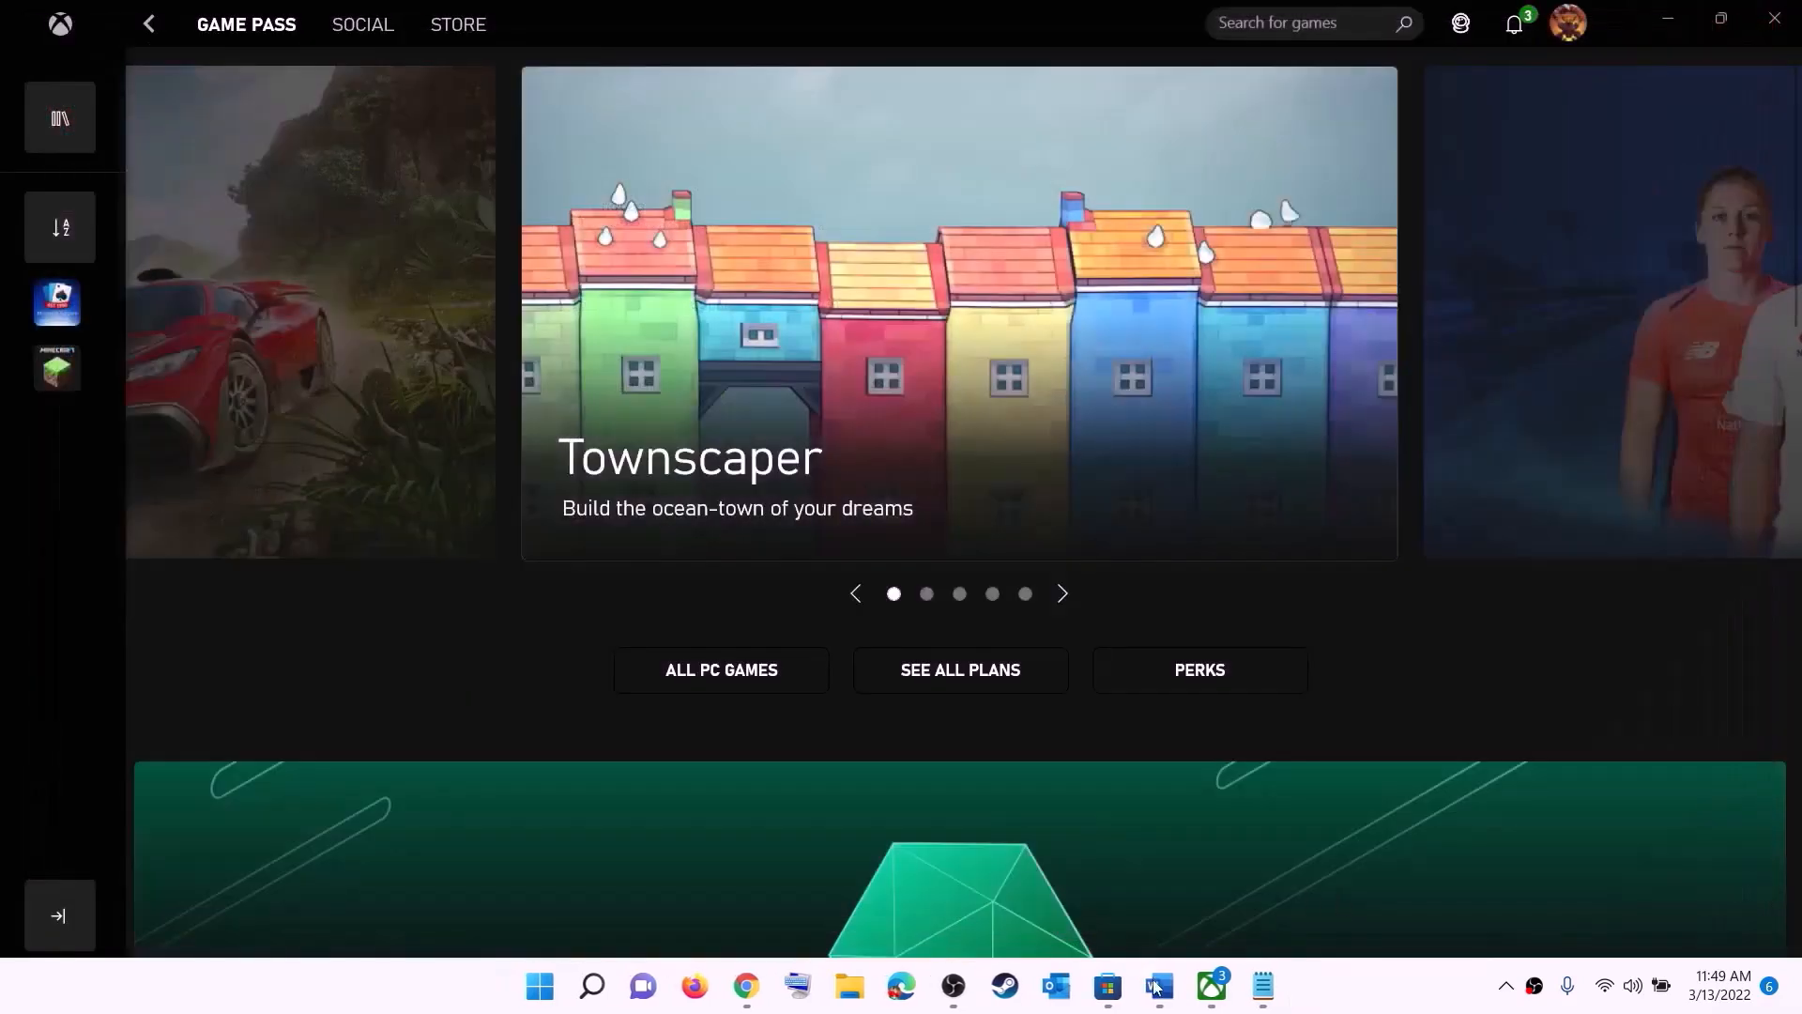
Step: Return to the Word document and highlight the Step 2 advice "try installing the it from Microsoft Store library"
{"action": "left_click", "coordinate": [1157, 985]}
{"action": "scroll", "coordinate": [375, 410], "scroll_direction": "down", "scroll_amount": 2}
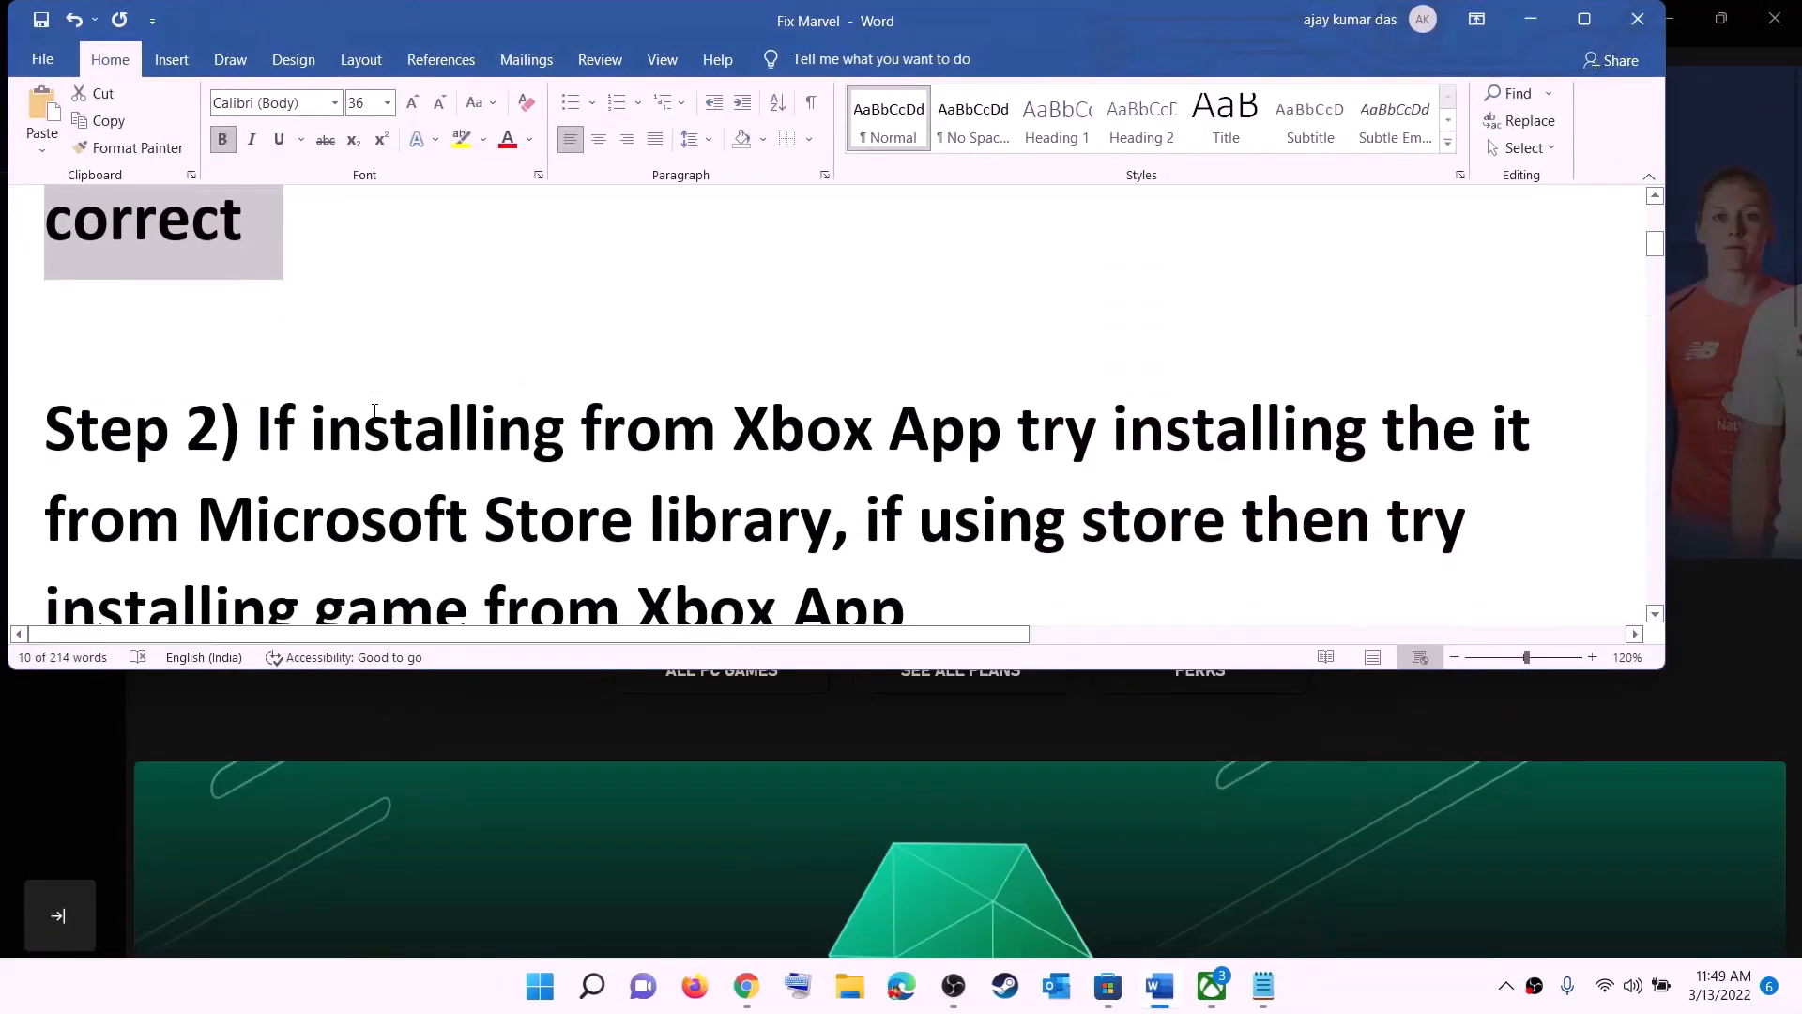
{"action": "scroll", "coordinate": [375, 410], "scroll_direction": "down", "scroll_amount": 1}
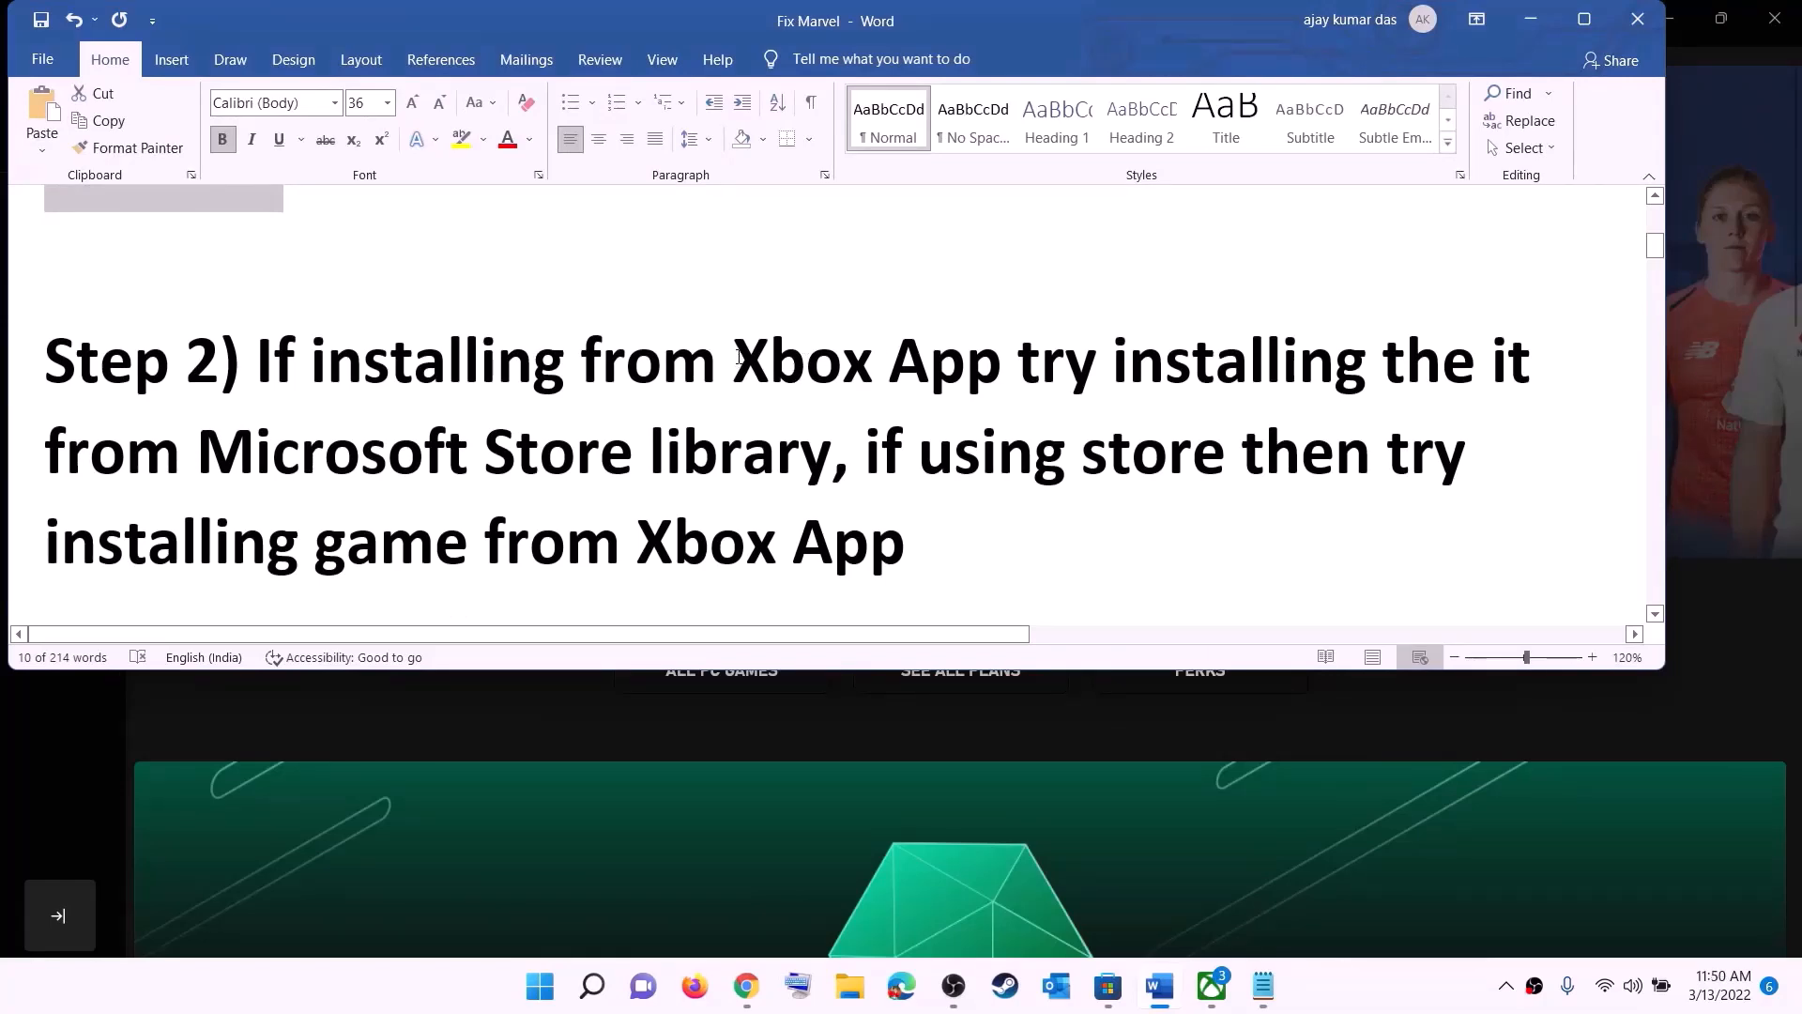
{"action": "left_click_drag", "start_coordinate": [739, 357], "coordinate": [617, 404]}
{"action": "left_click", "coordinate": [1100, 361]}
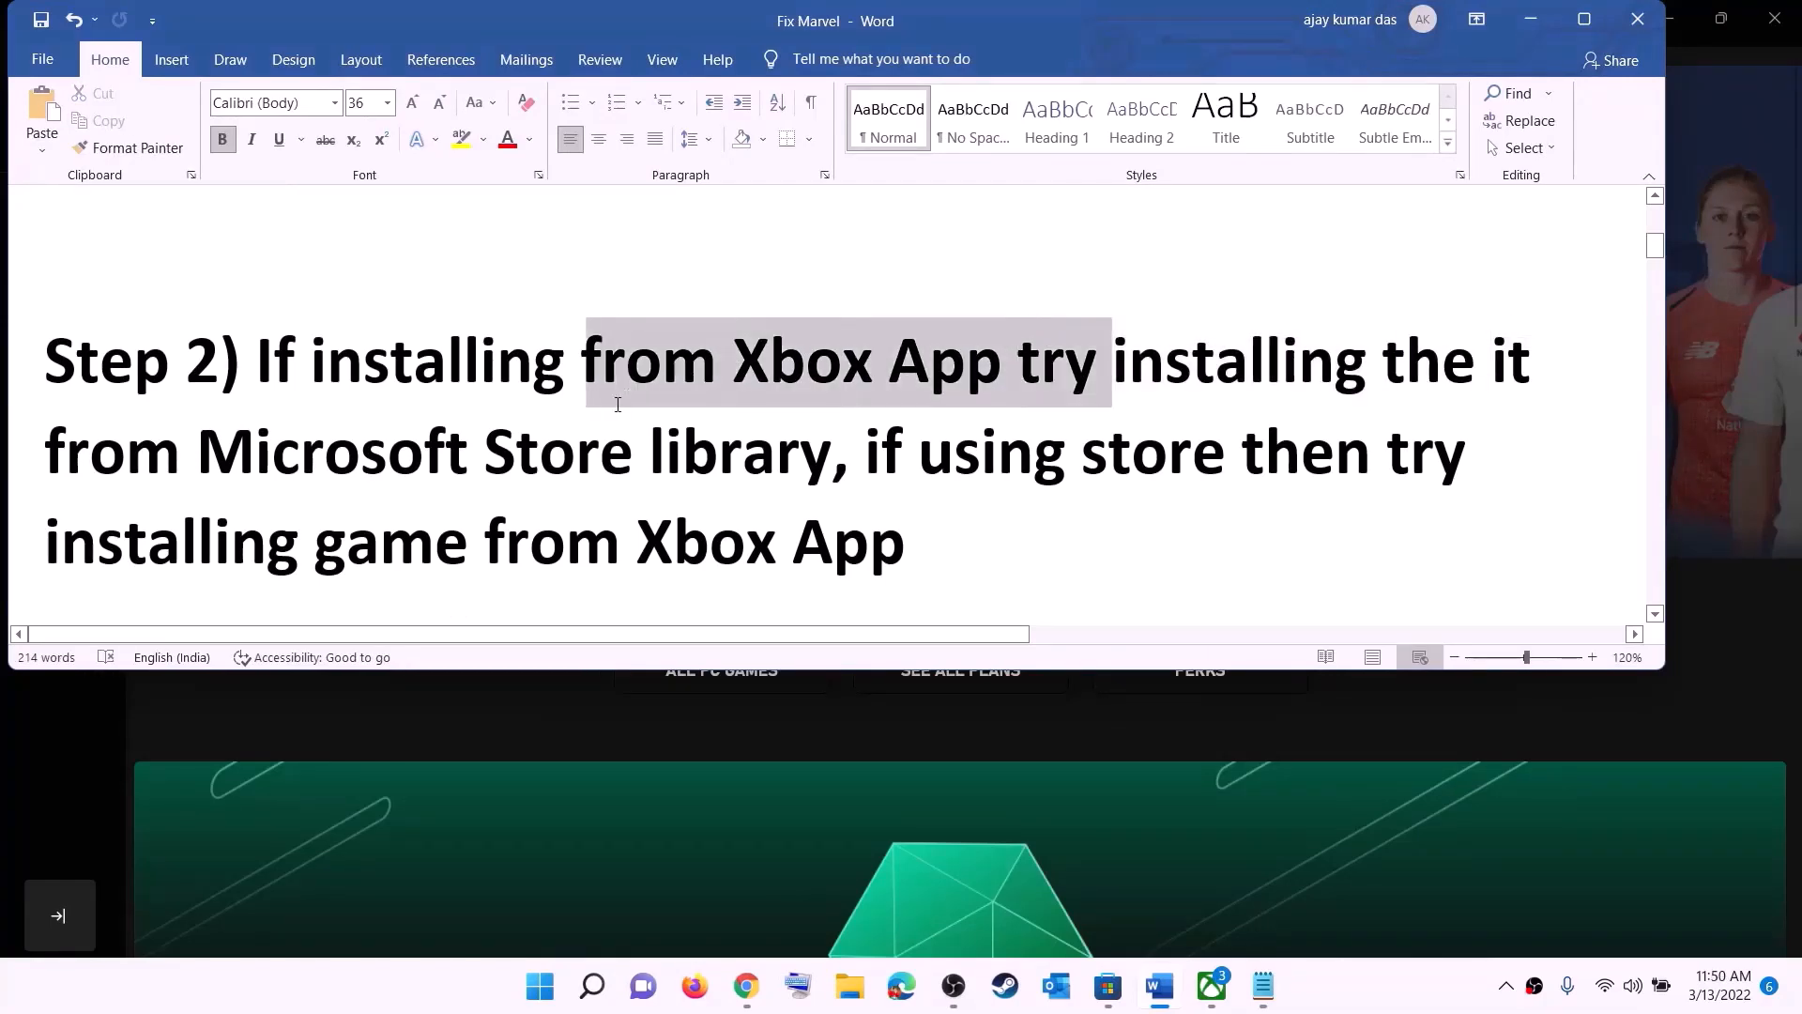
{"action": "left_click_drag", "start_coordinate": [1019, 362], "coordinate": [832, 451]}
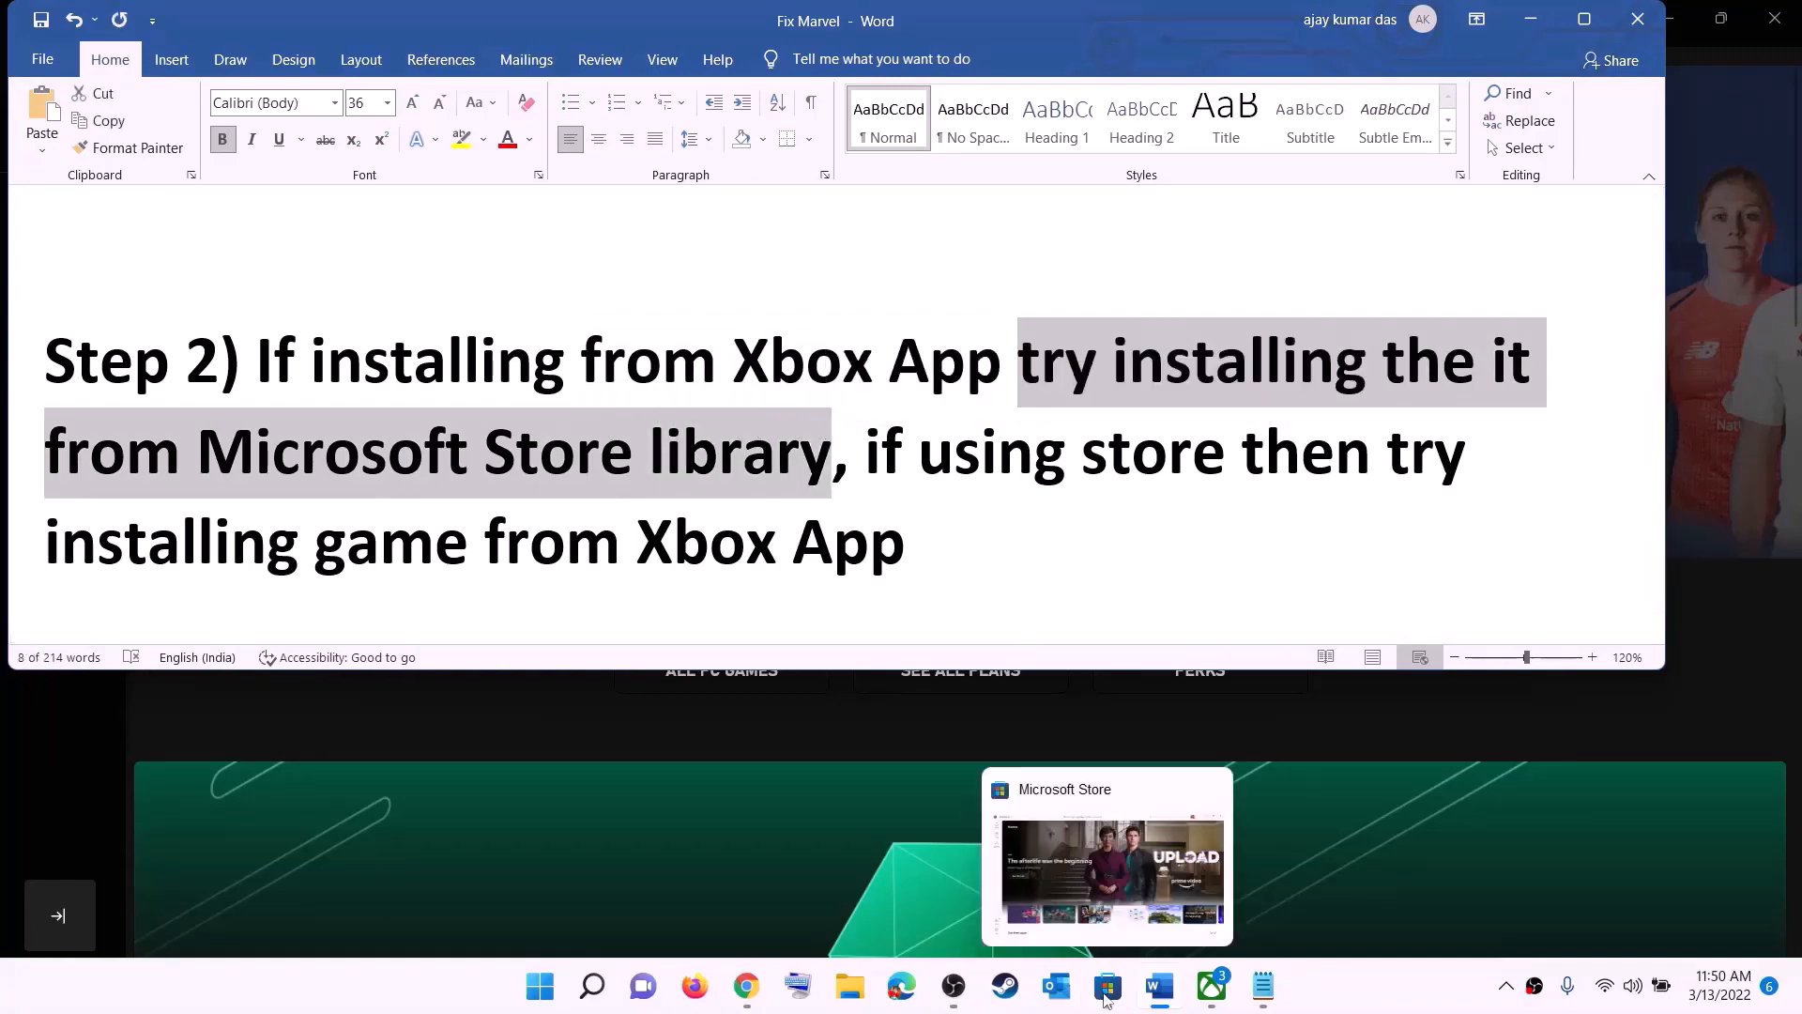
Step: Open the Microsoft Store library and look through its list of apps and games
{"action": "left_click", "coordinate": [1106, 997]}
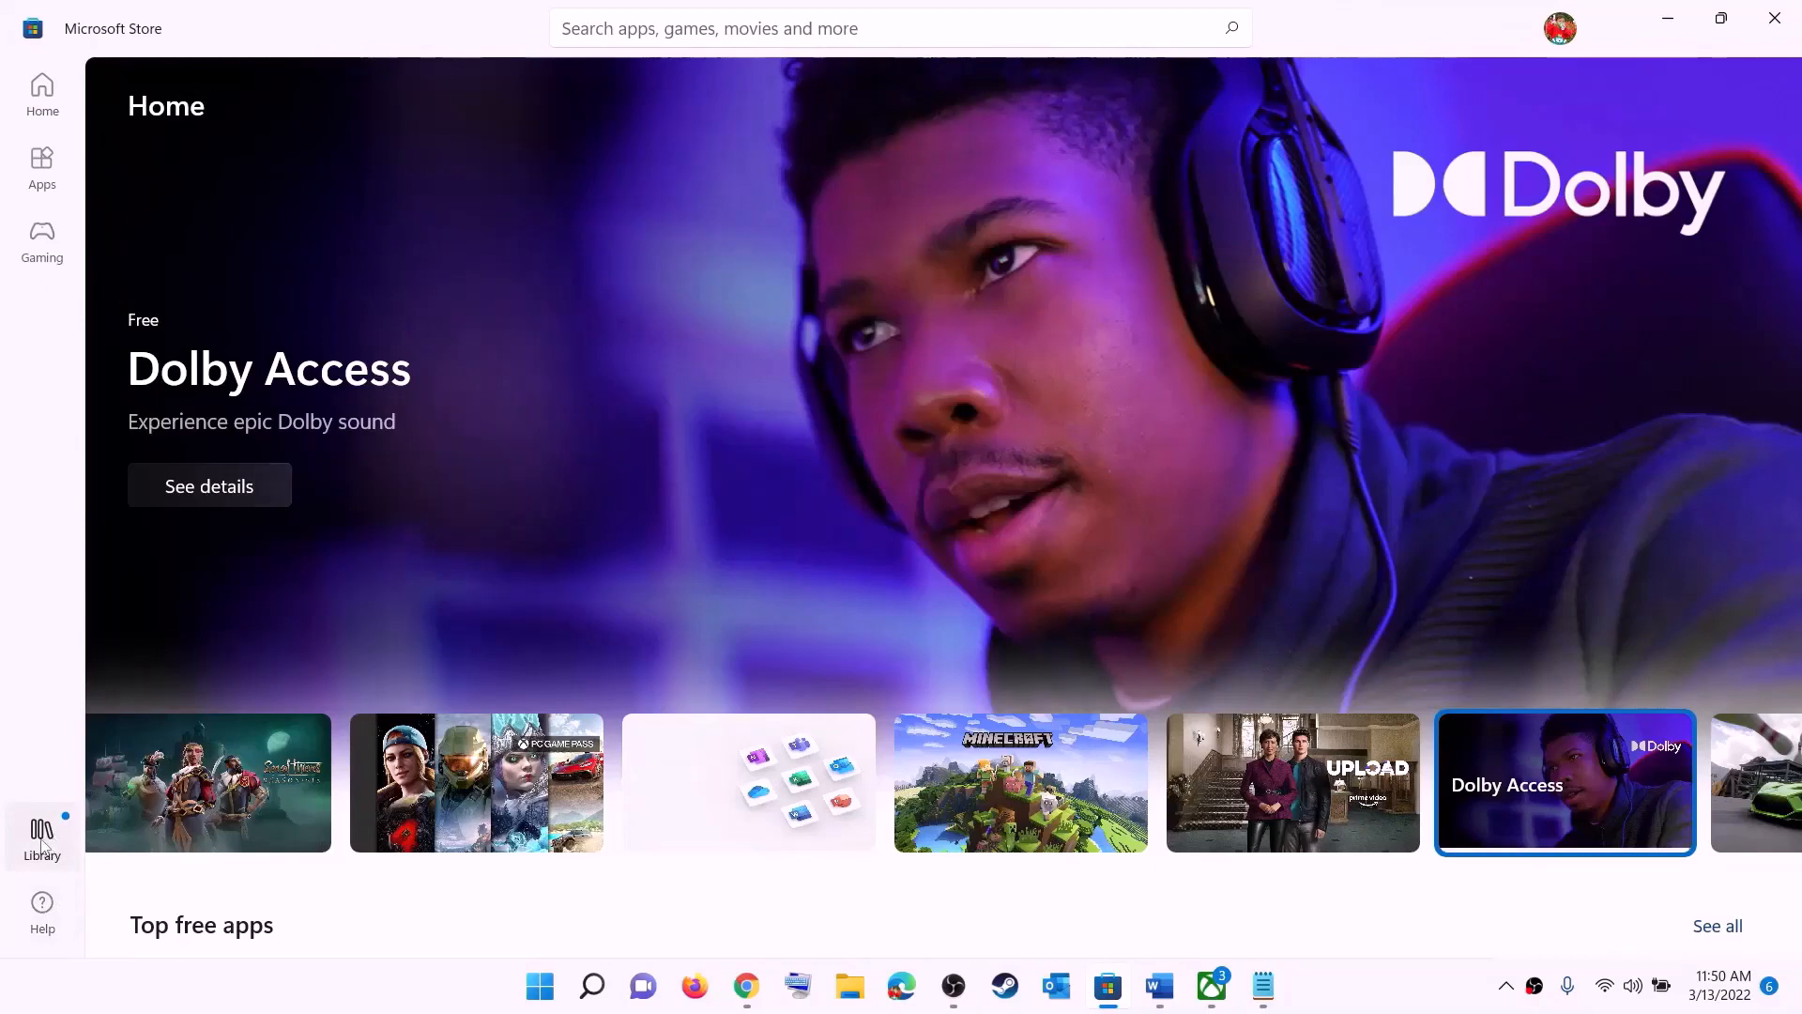
{"action": "left_click", "coordinate": [43, 845]}
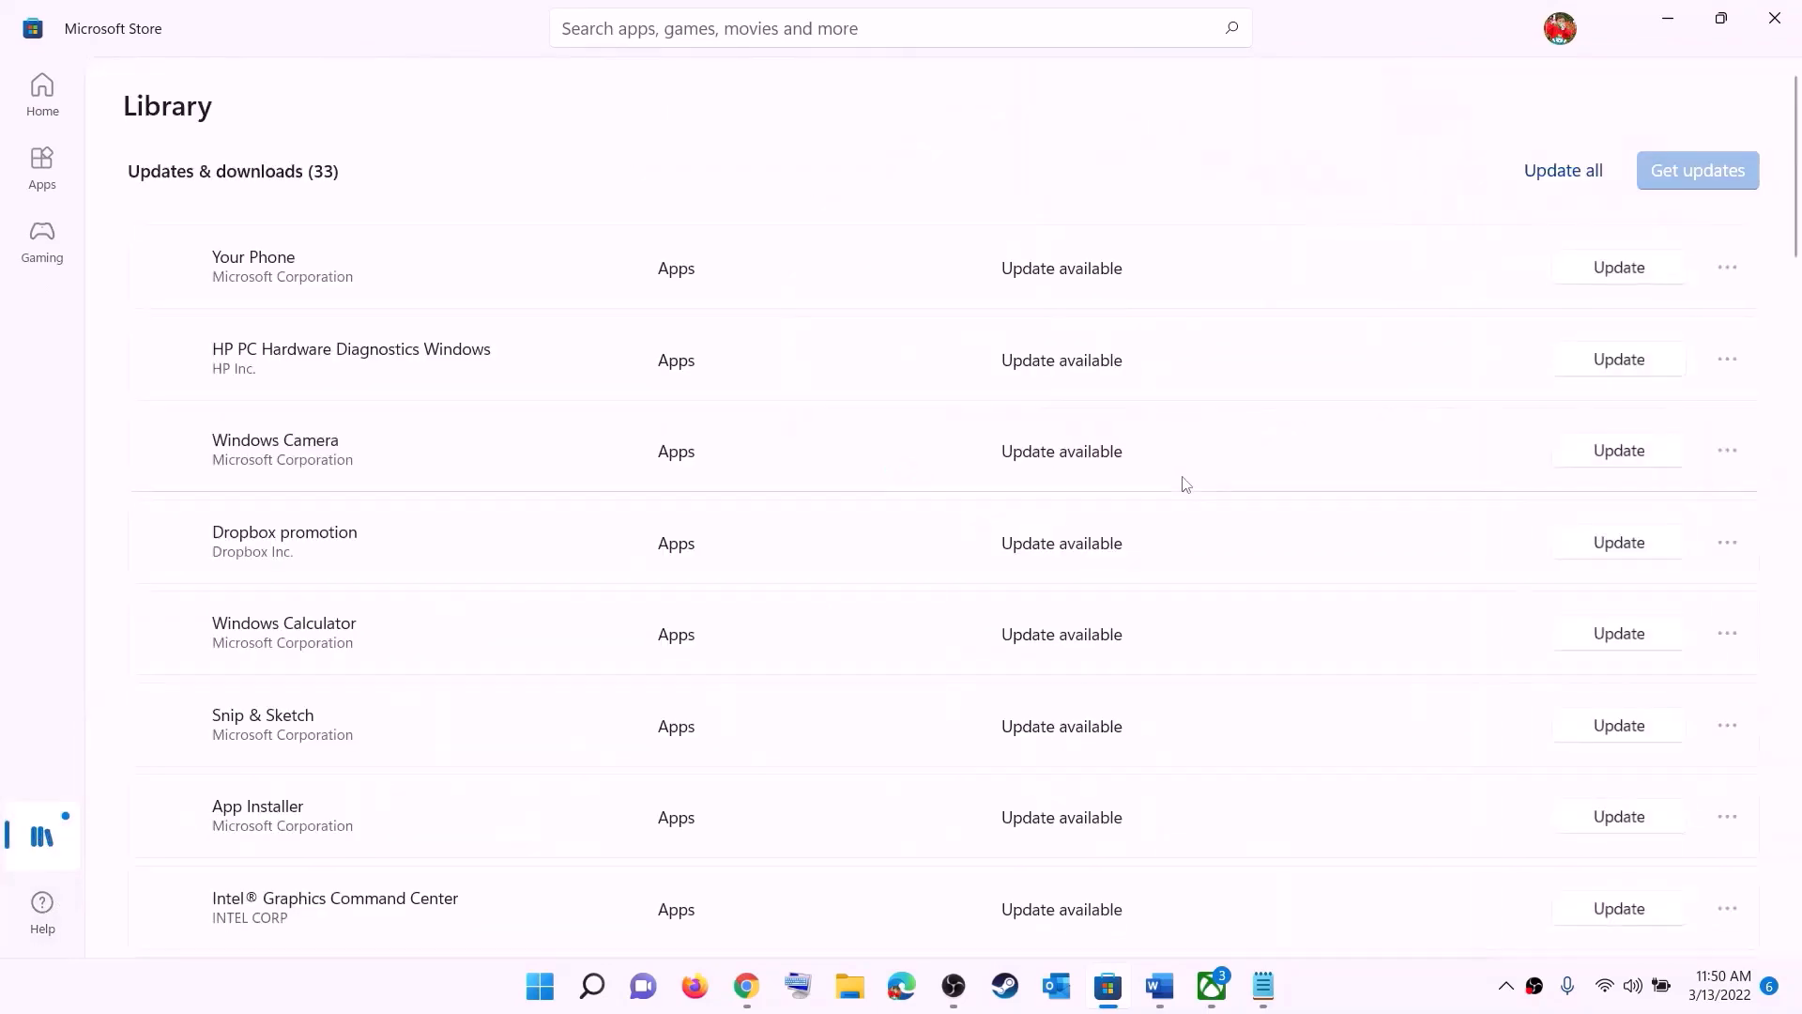
{"action": "scroll", "coordinate": [1225, 601], "scroll_direction": "down", "scroll_amount": 5}
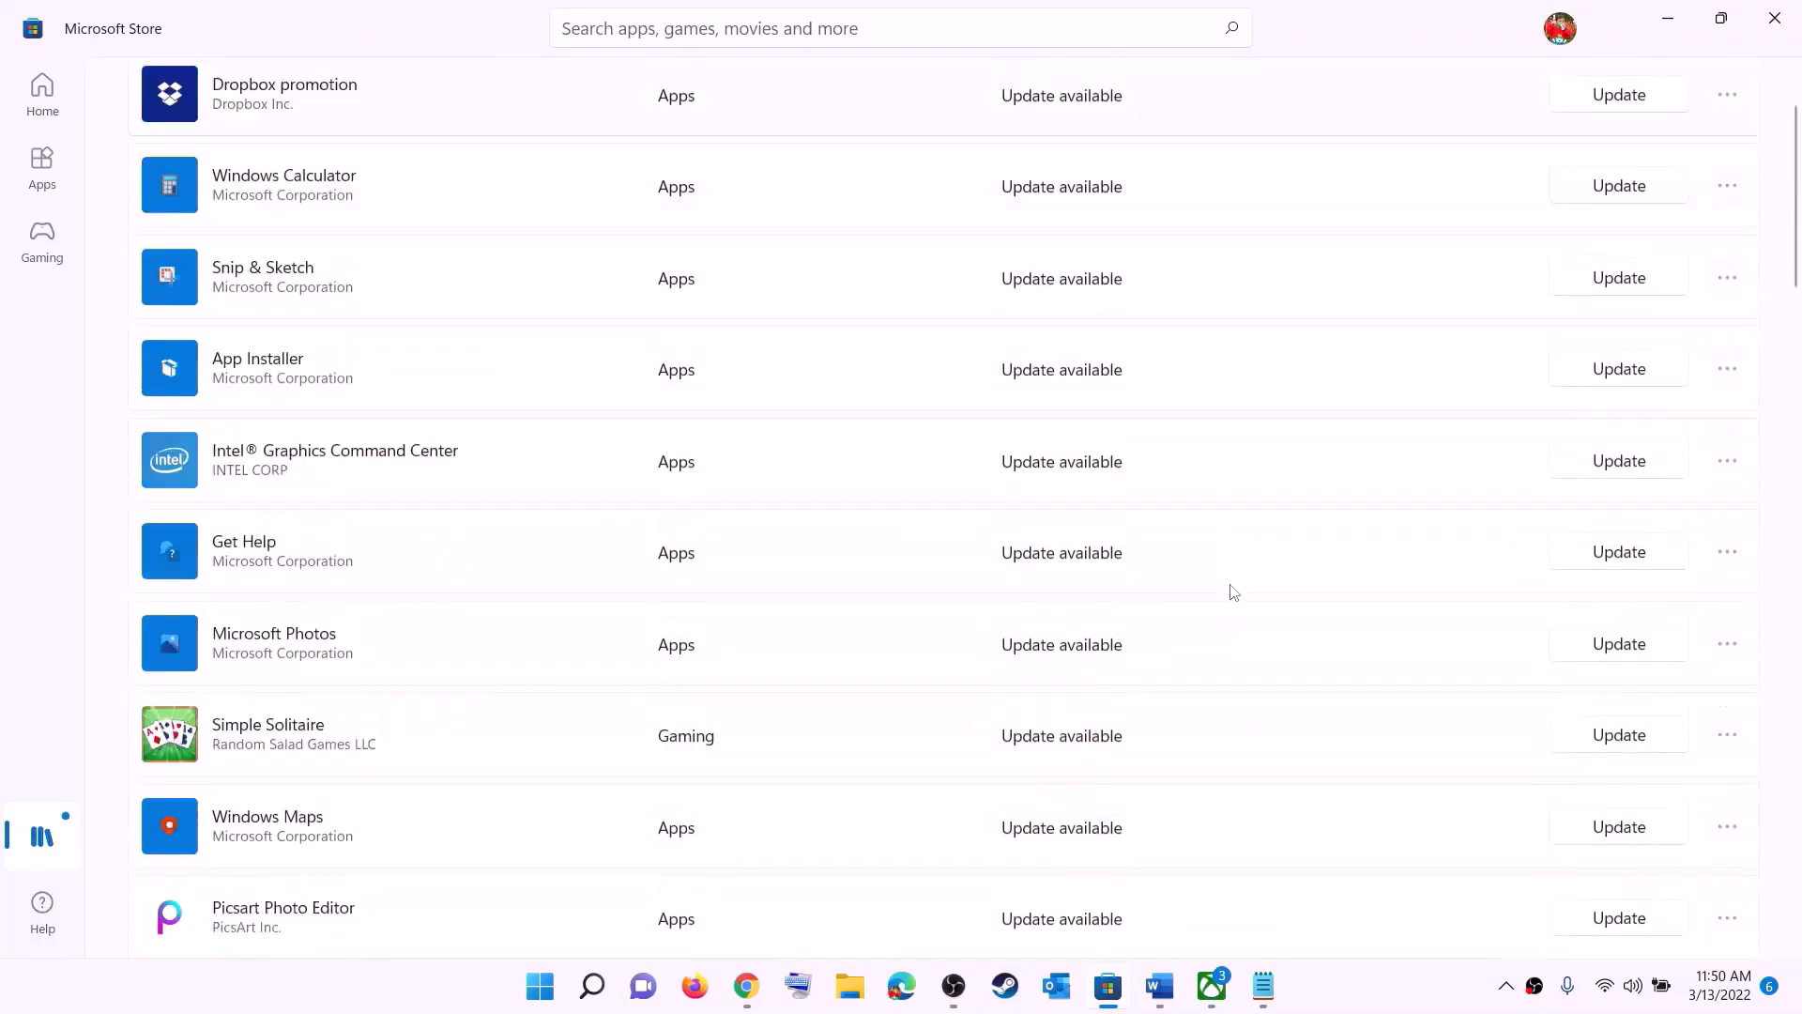
{"action": "scroll", "coordinate": [1079, 676], "scroll_direction": "down", "scroll_amount": 4}
{"action": "scroll", "coordinate": [1078, 757], "scroll_direction": "up", "scroll_amount": 8}
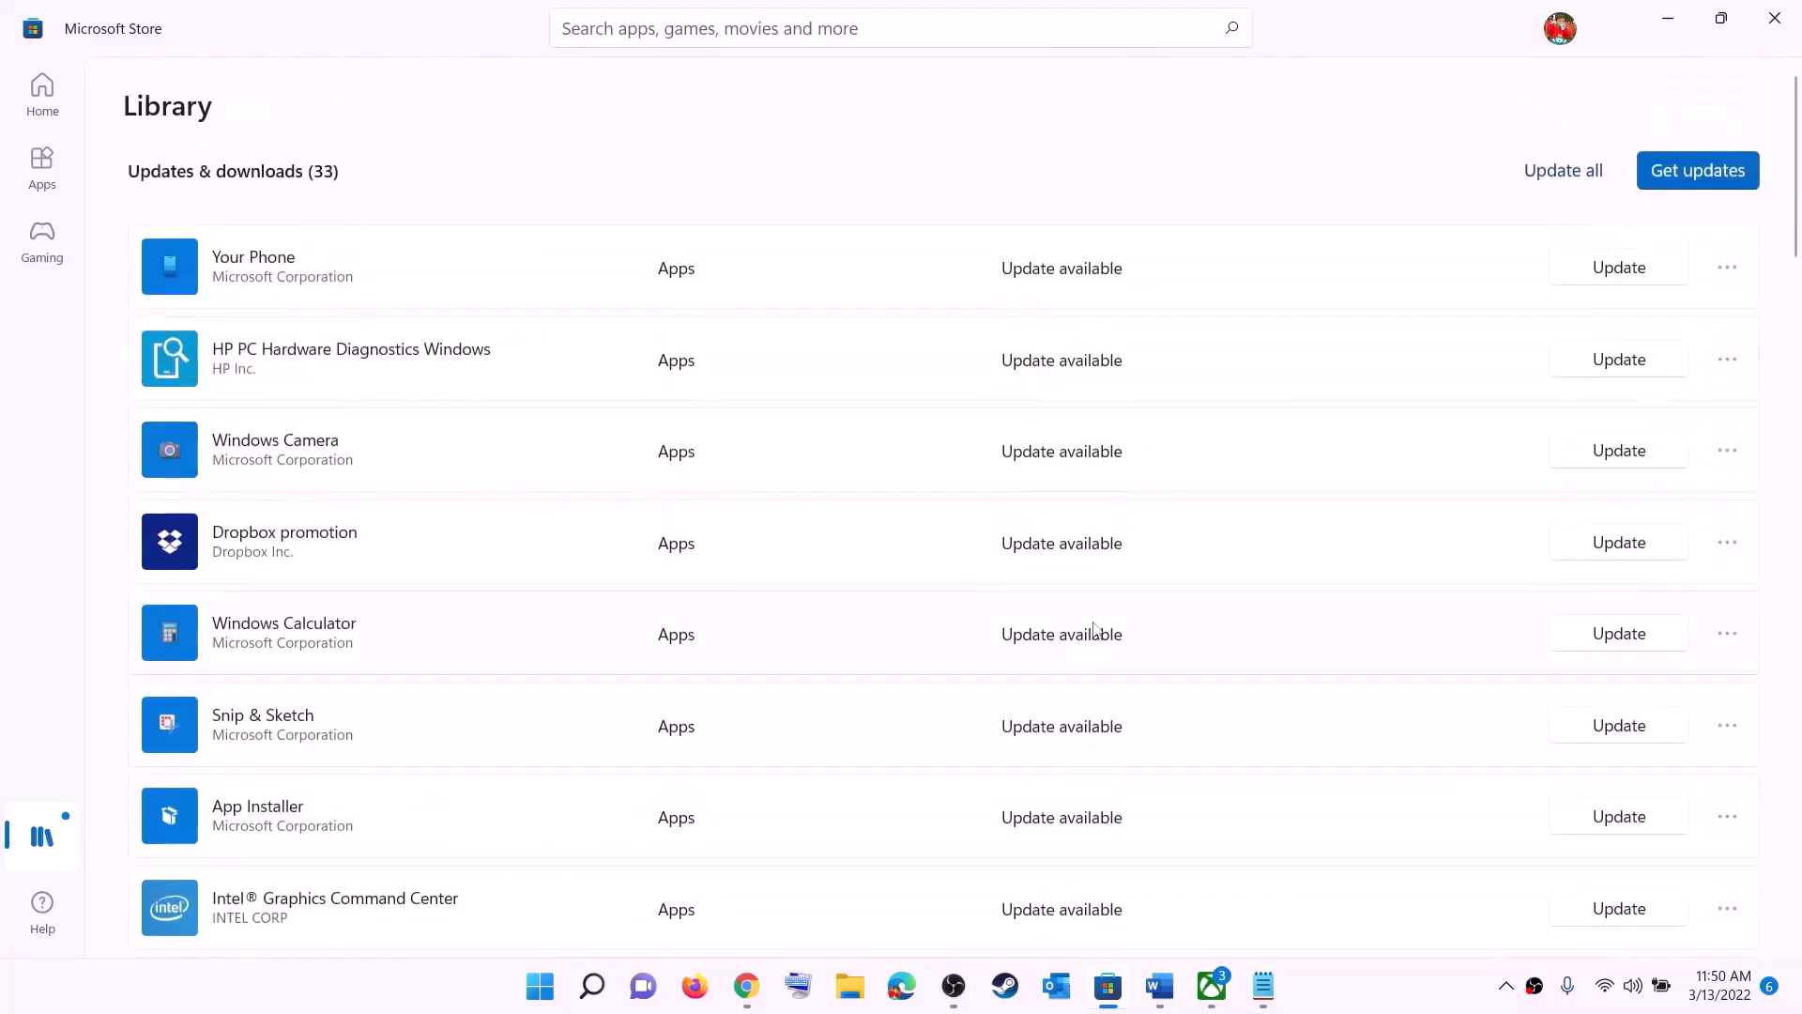
{"action": "scroll", "coordinate": [1095, 629], "scroll_direction": "down", "scroll_amount": 15}
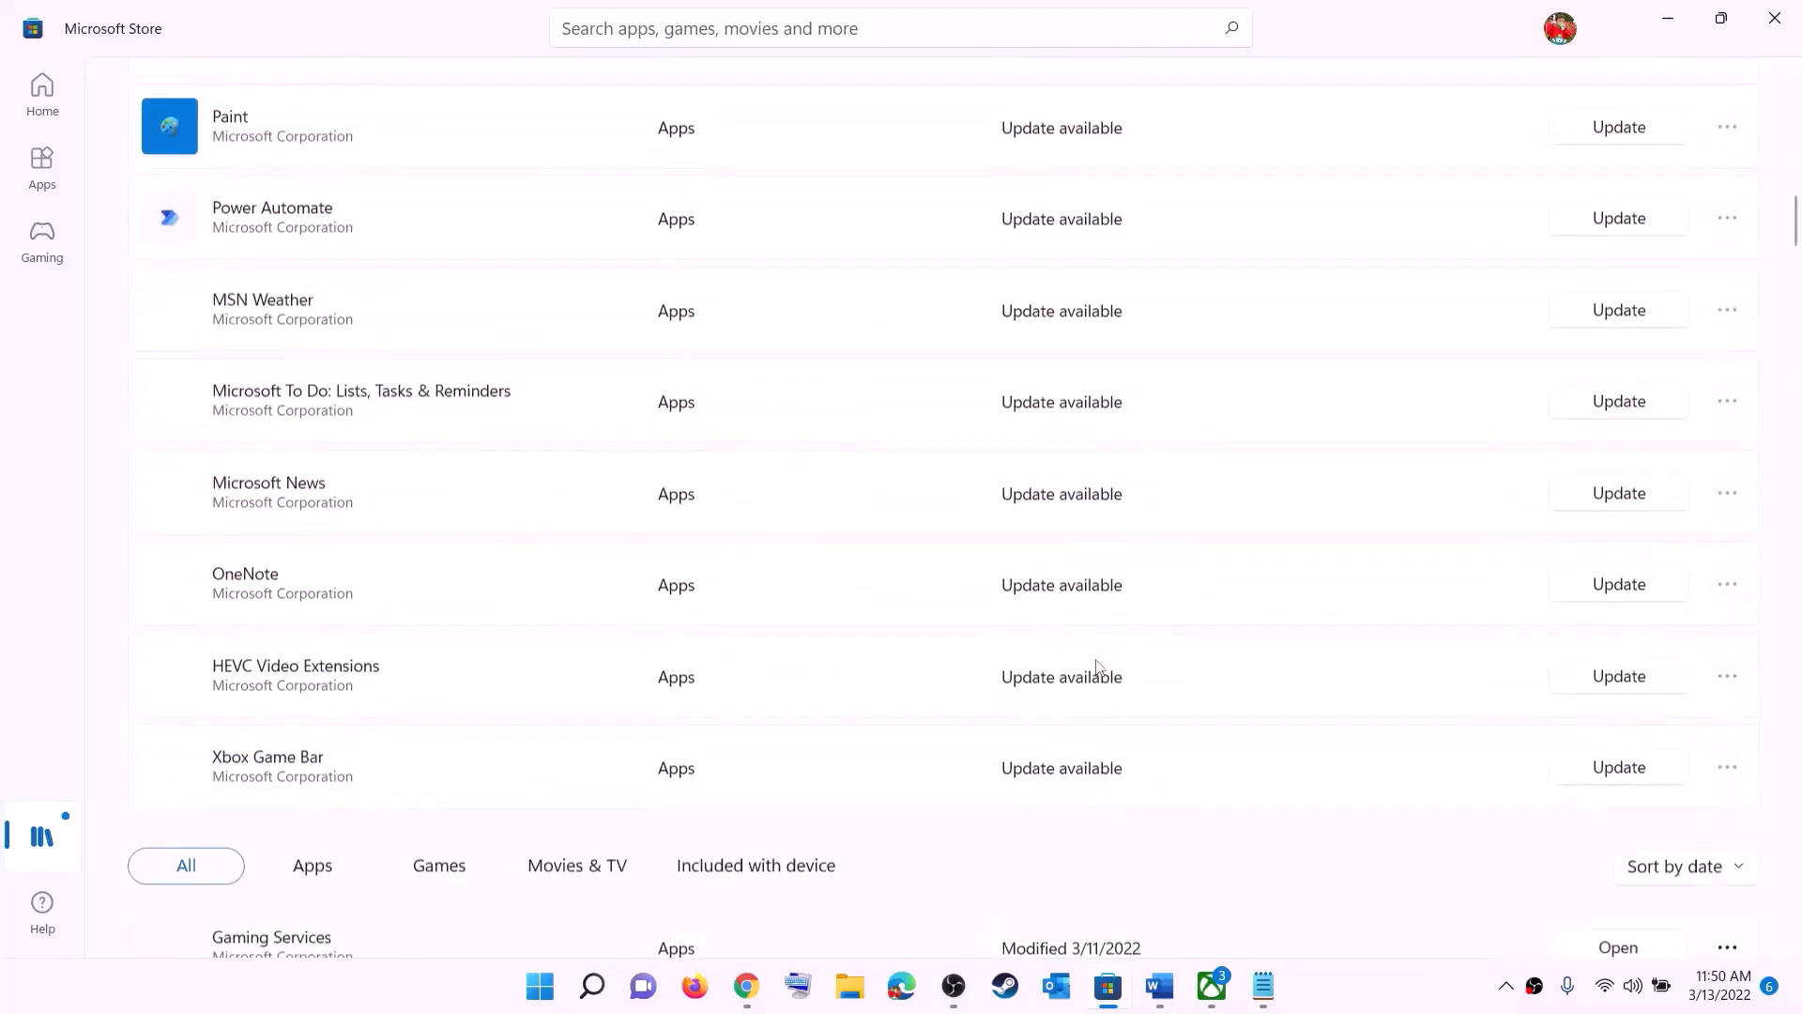
{"action": "scroll", "coordinate": [1186, 572], "scroll_direction": "up", "scroll_amount": 15}
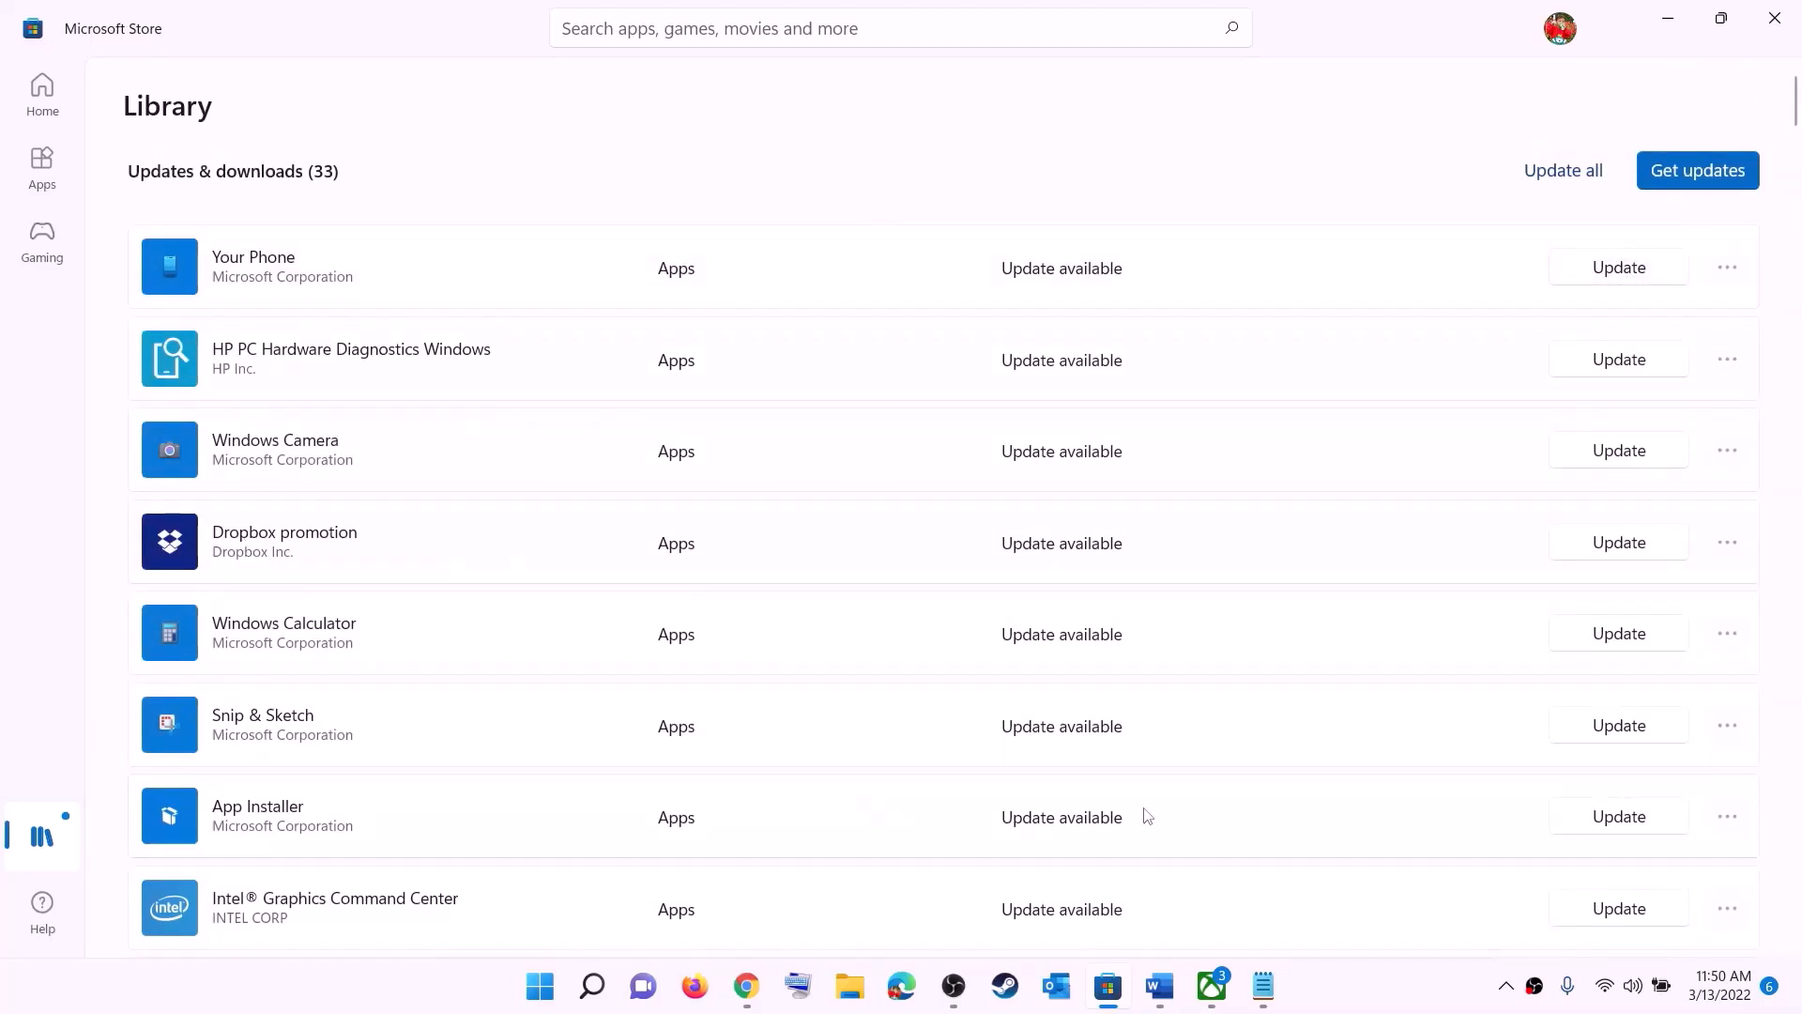
Step: Return to the Word document and highlight the Step 2 words "installing game from Xbox App"
{"action": "left_click", "coordinate": [1161, 986]}
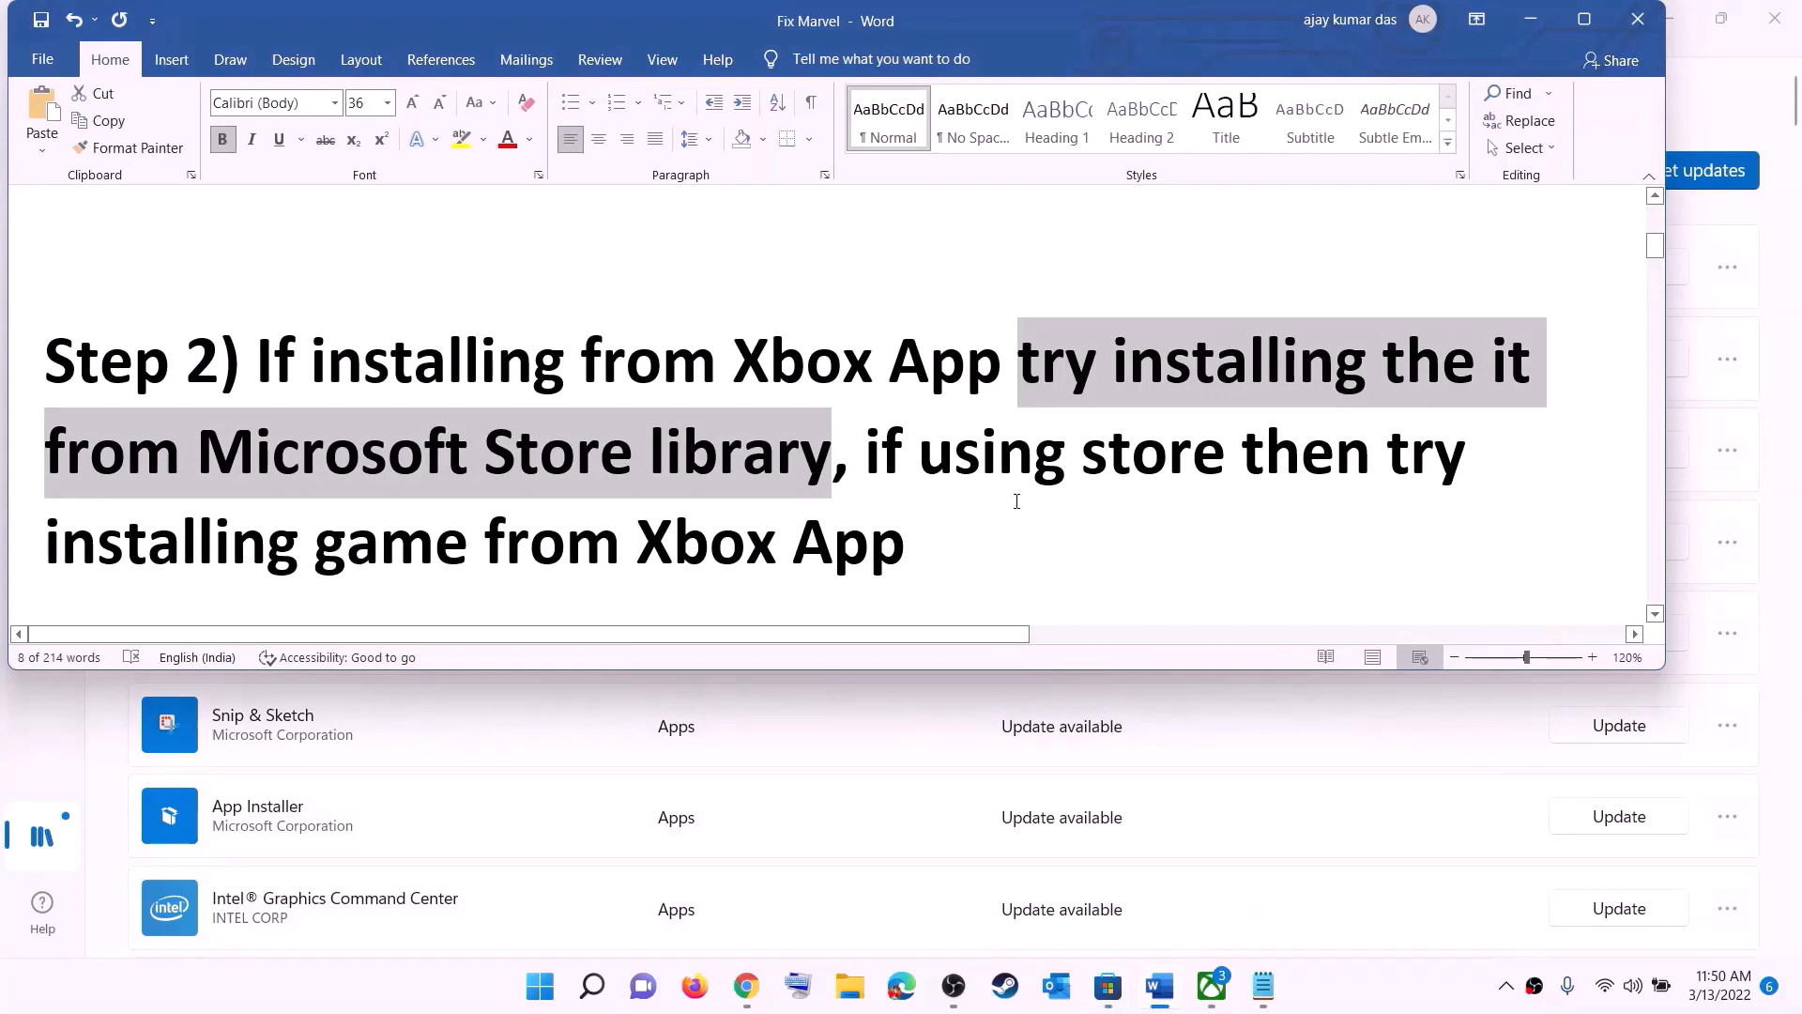
{"action": "left_click", "coordinate": [918, 455]}
{"action": "left_click_drag", "start_coordinate": [918, 456], "coordinate": [1127, 487]}
{"action": "left_click_drag", "start_coordinate": [276, 521], "coordinate": [933, 532]}
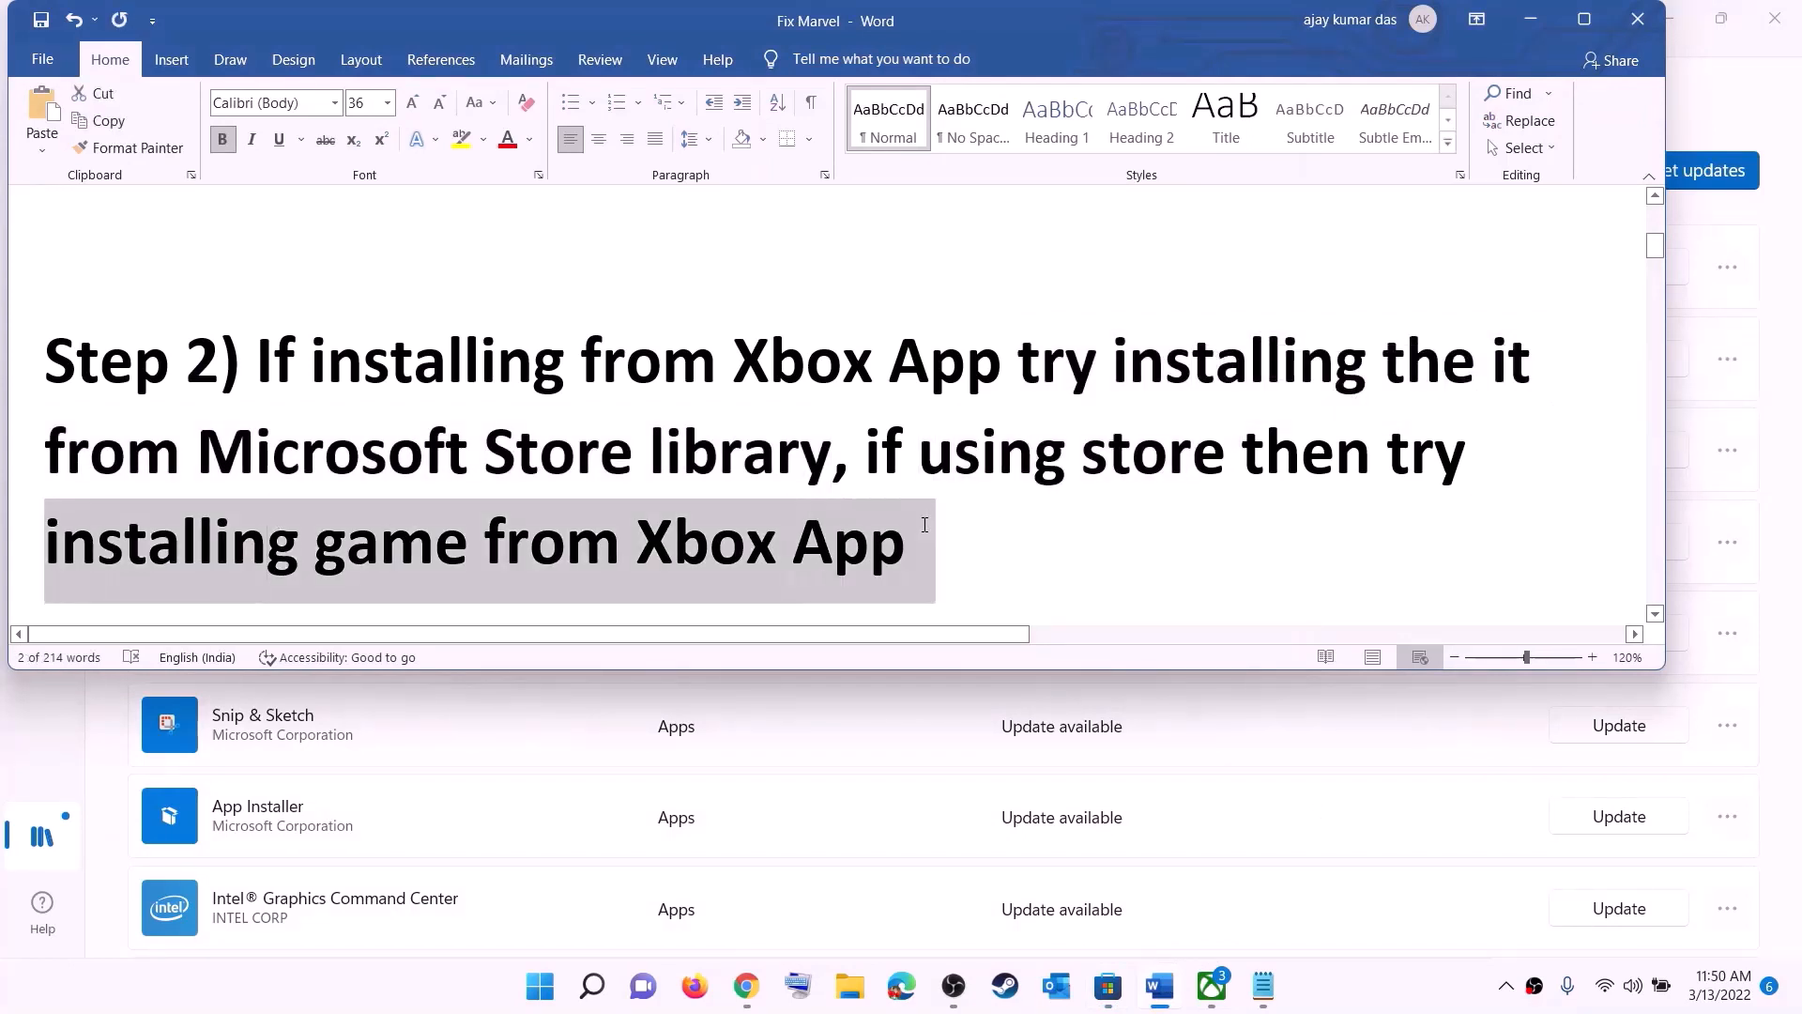
Step: Switch to the Xbox app to look at its game search, and minimize the app
{"action": "left_click", "coordinate": [1211, 985]}
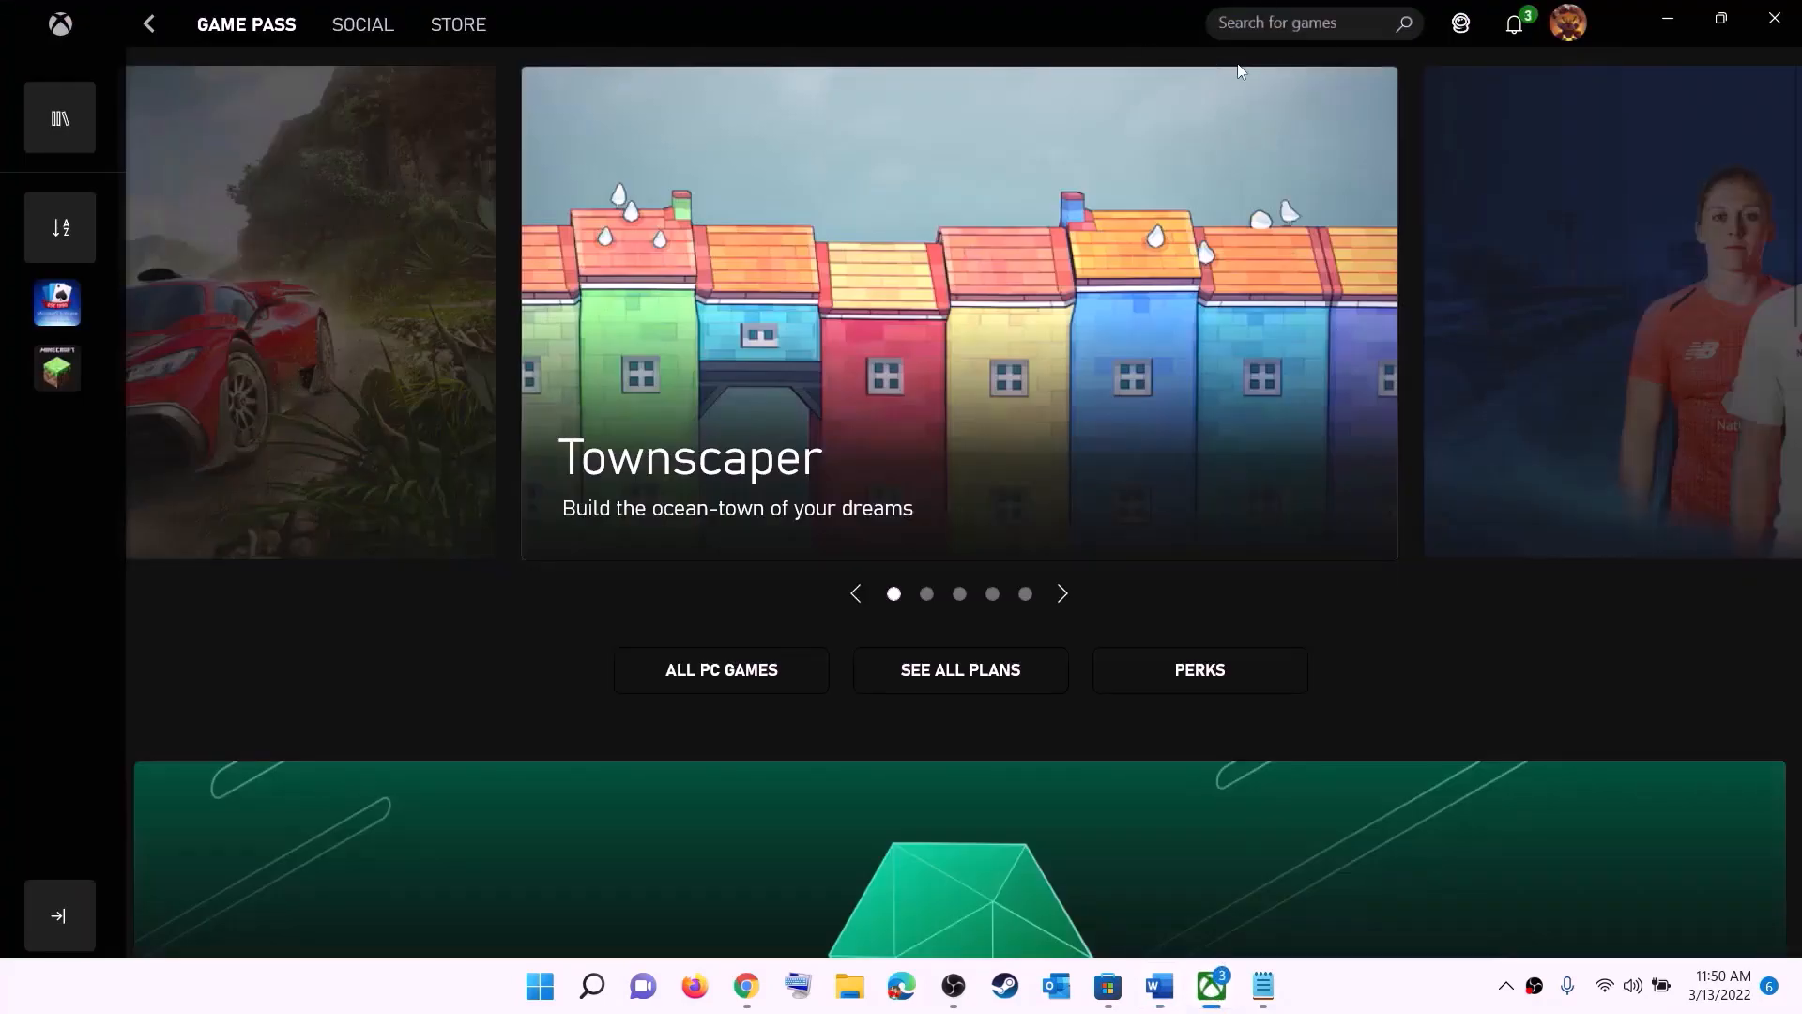
{"action": "left_click", "coordinate": [1342, 26]}
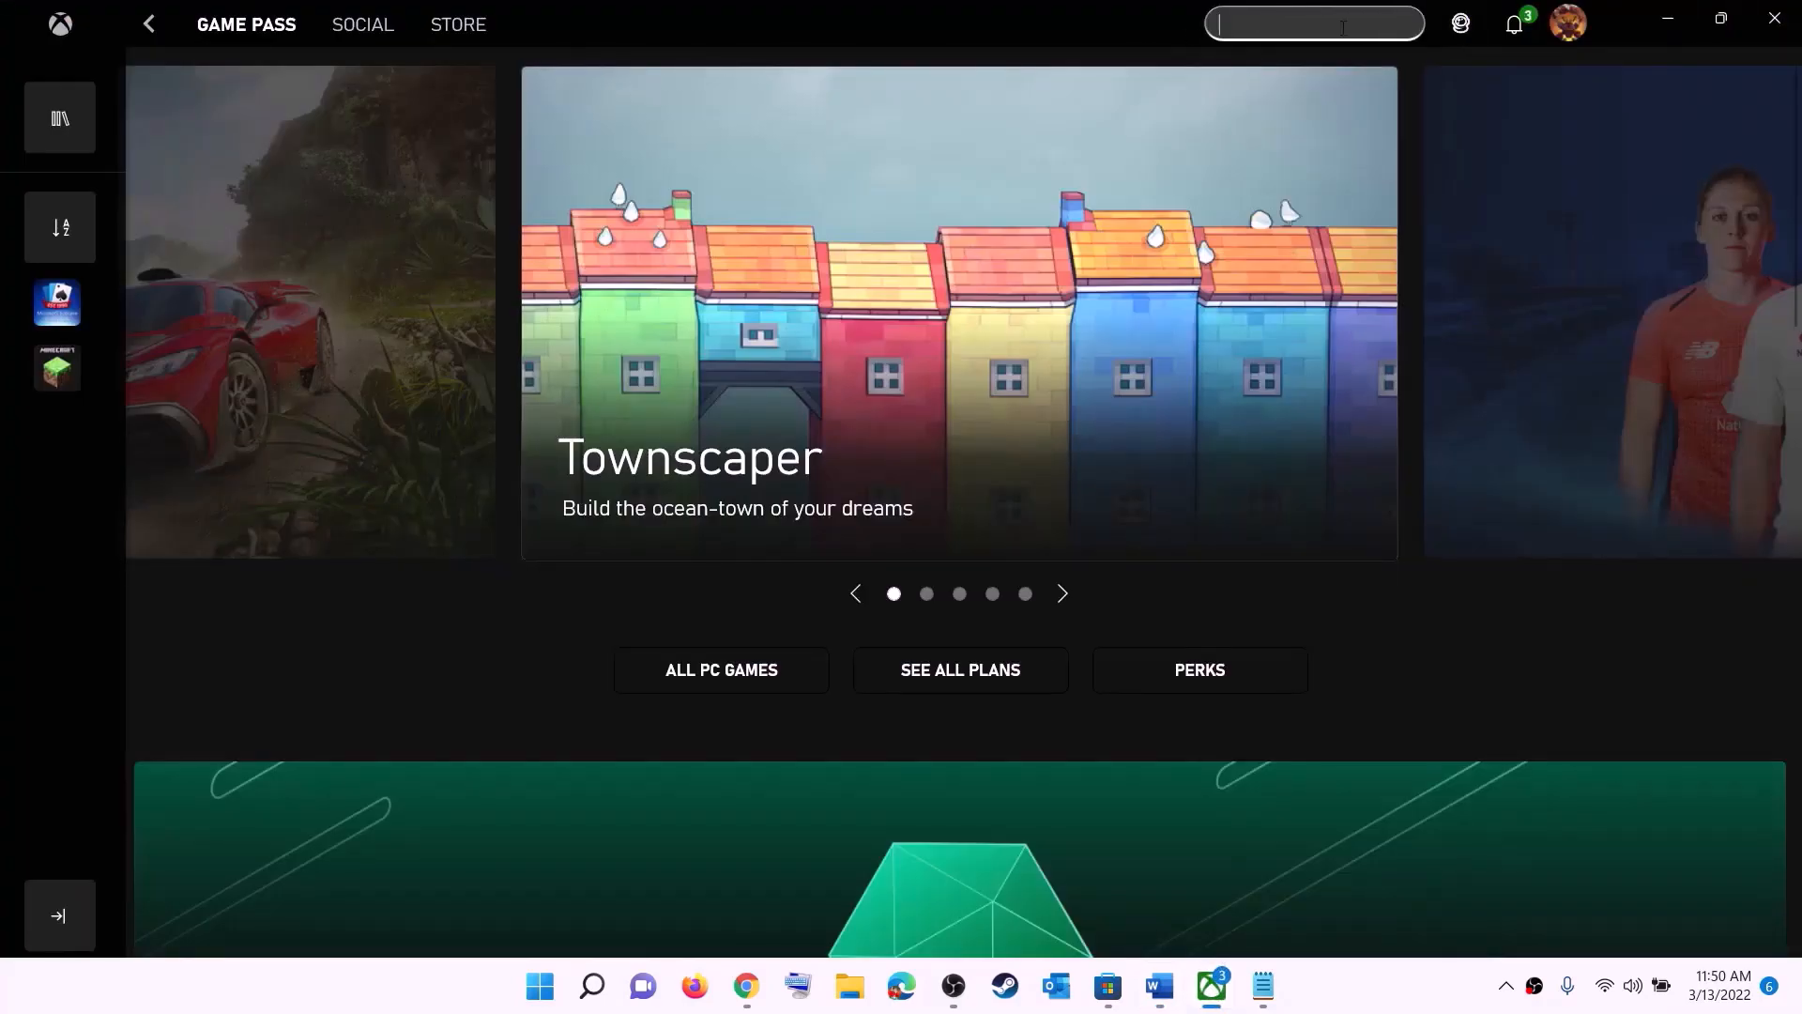
{"action": "left_click", "coordinate": [1668, 19]}
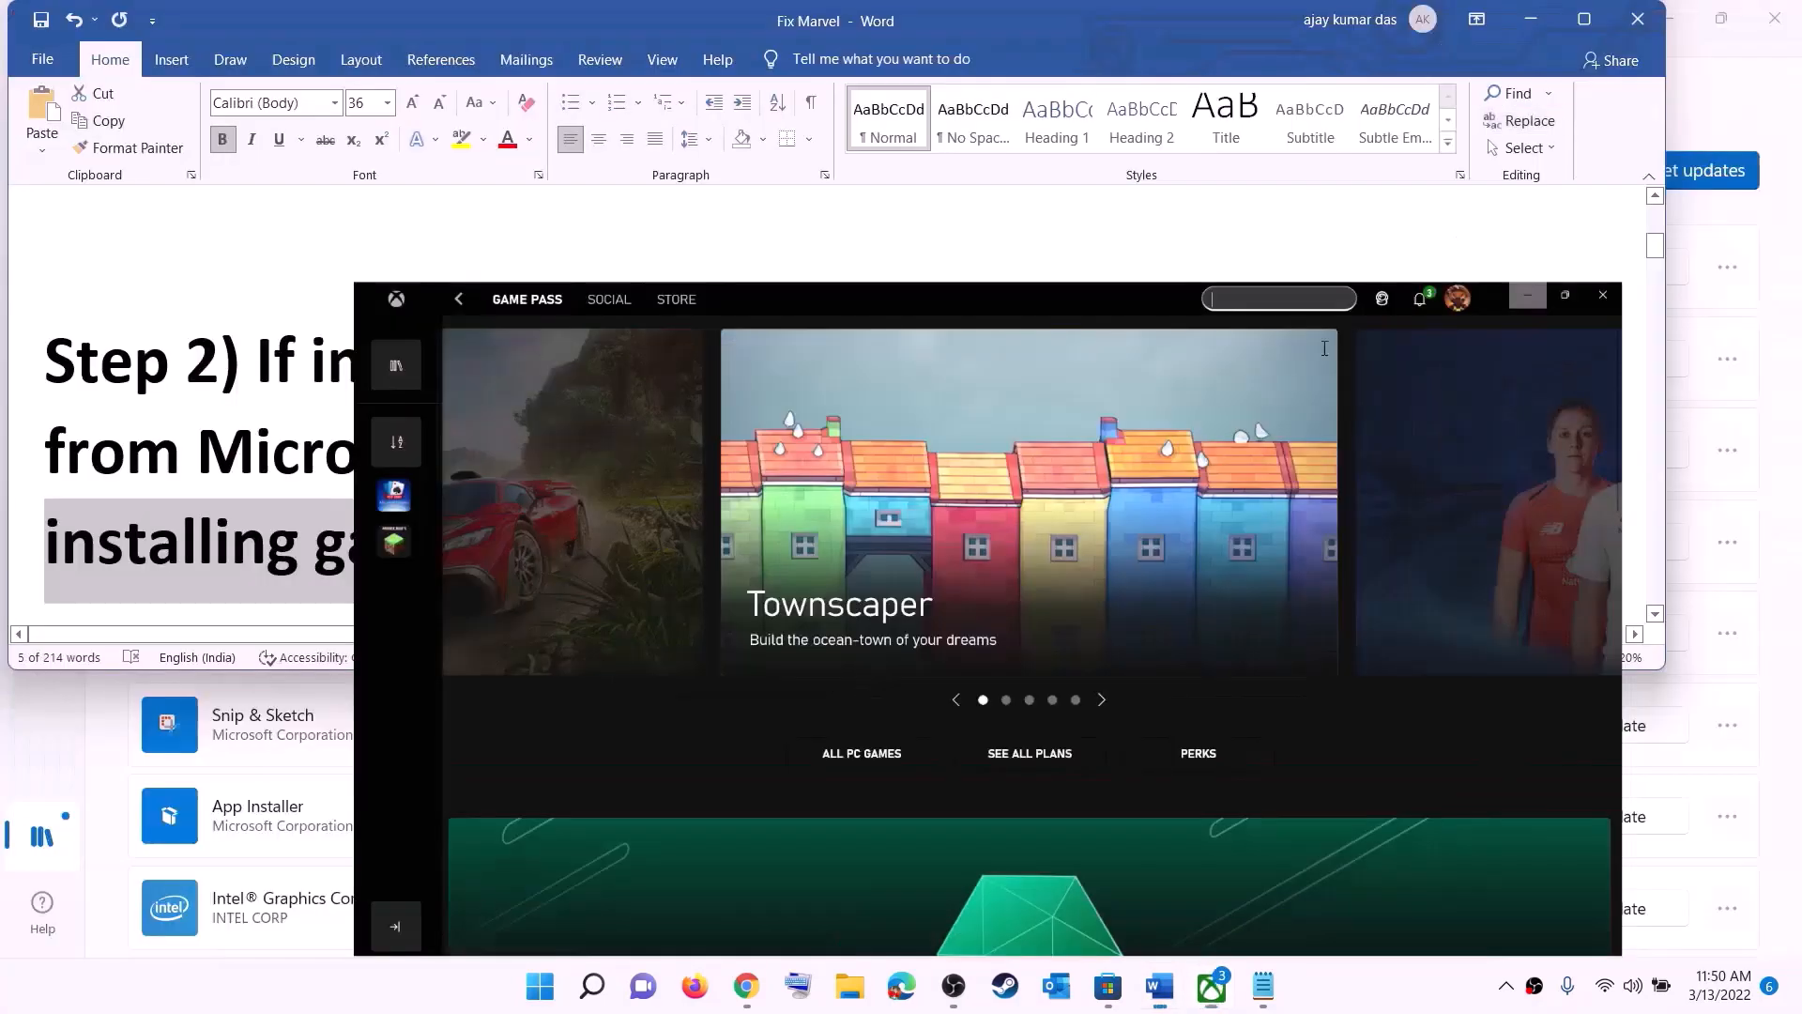
Step: Copy the full Get-AppxPackage PowerShell command under Step 3 of the Word document
{"action": "left_click", "coordinate": [955, 450]}
{"action": "scroll", "coordinate": [342, 440], "scroll_direction": "down", "scroll_amount": 5}
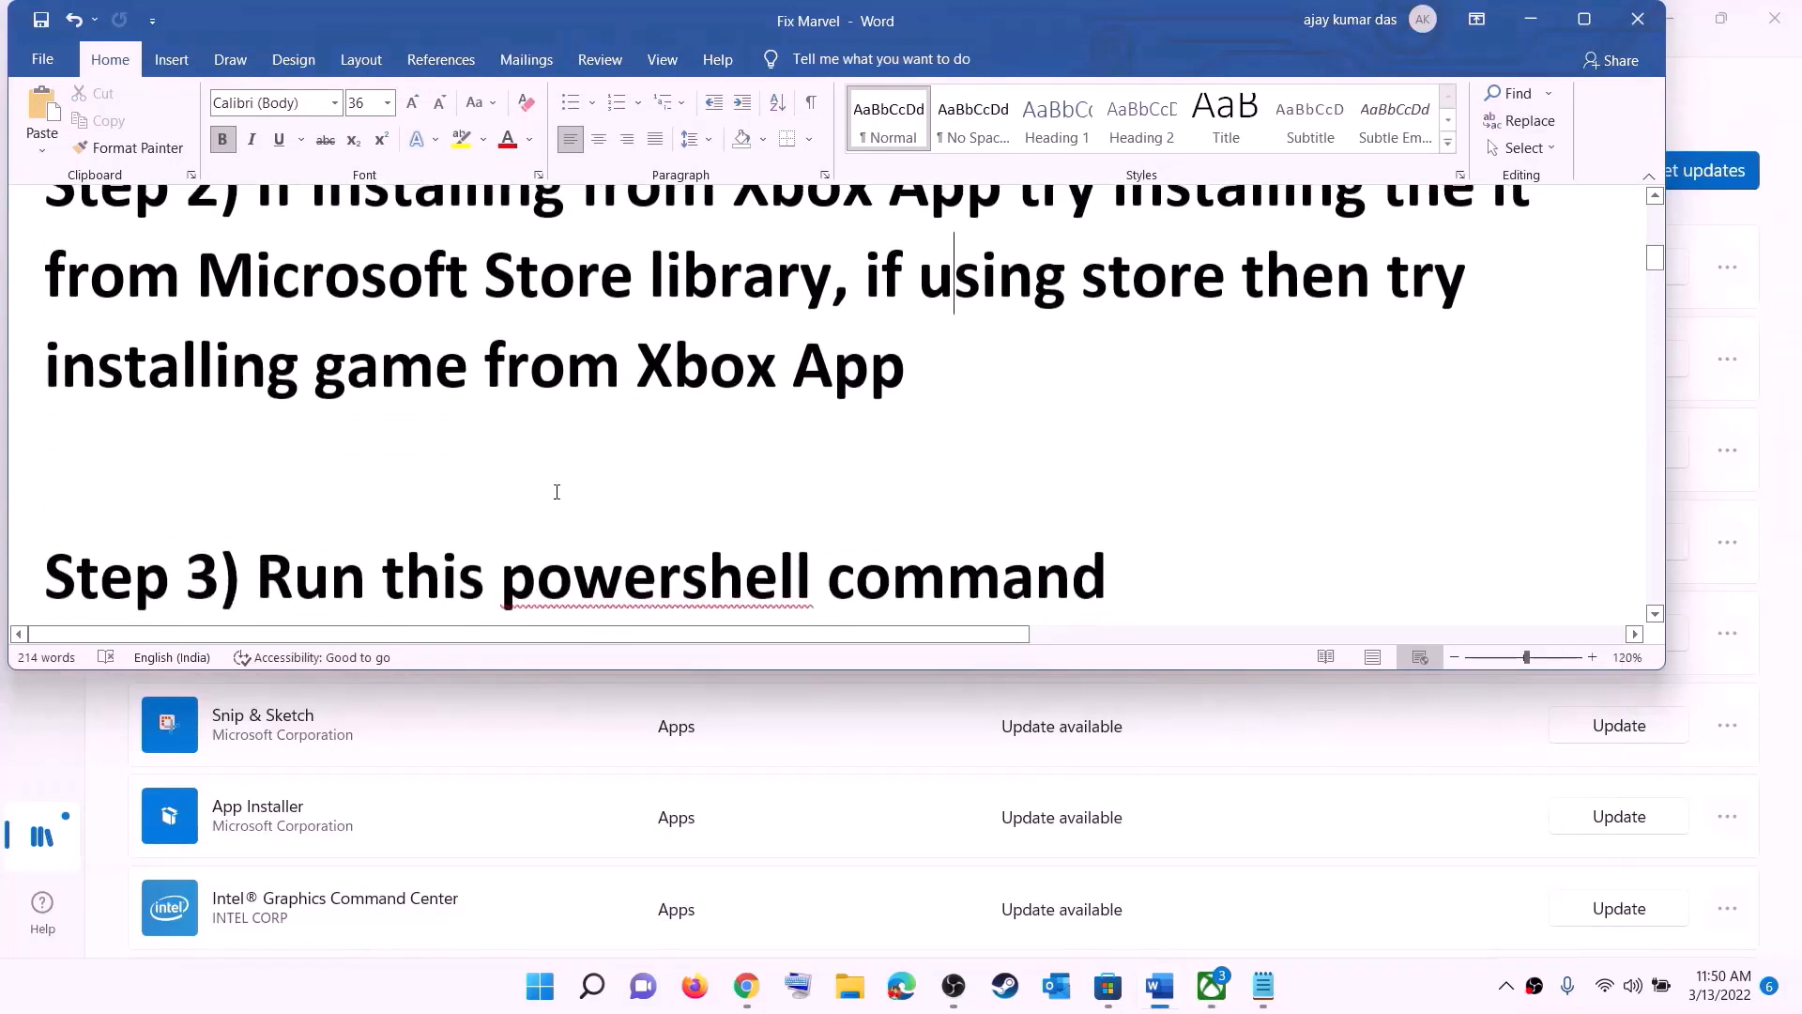
{"action": "scroll", "coordinate": [570, 445], "scroll_direction": "down", "scroll_amount": 2}
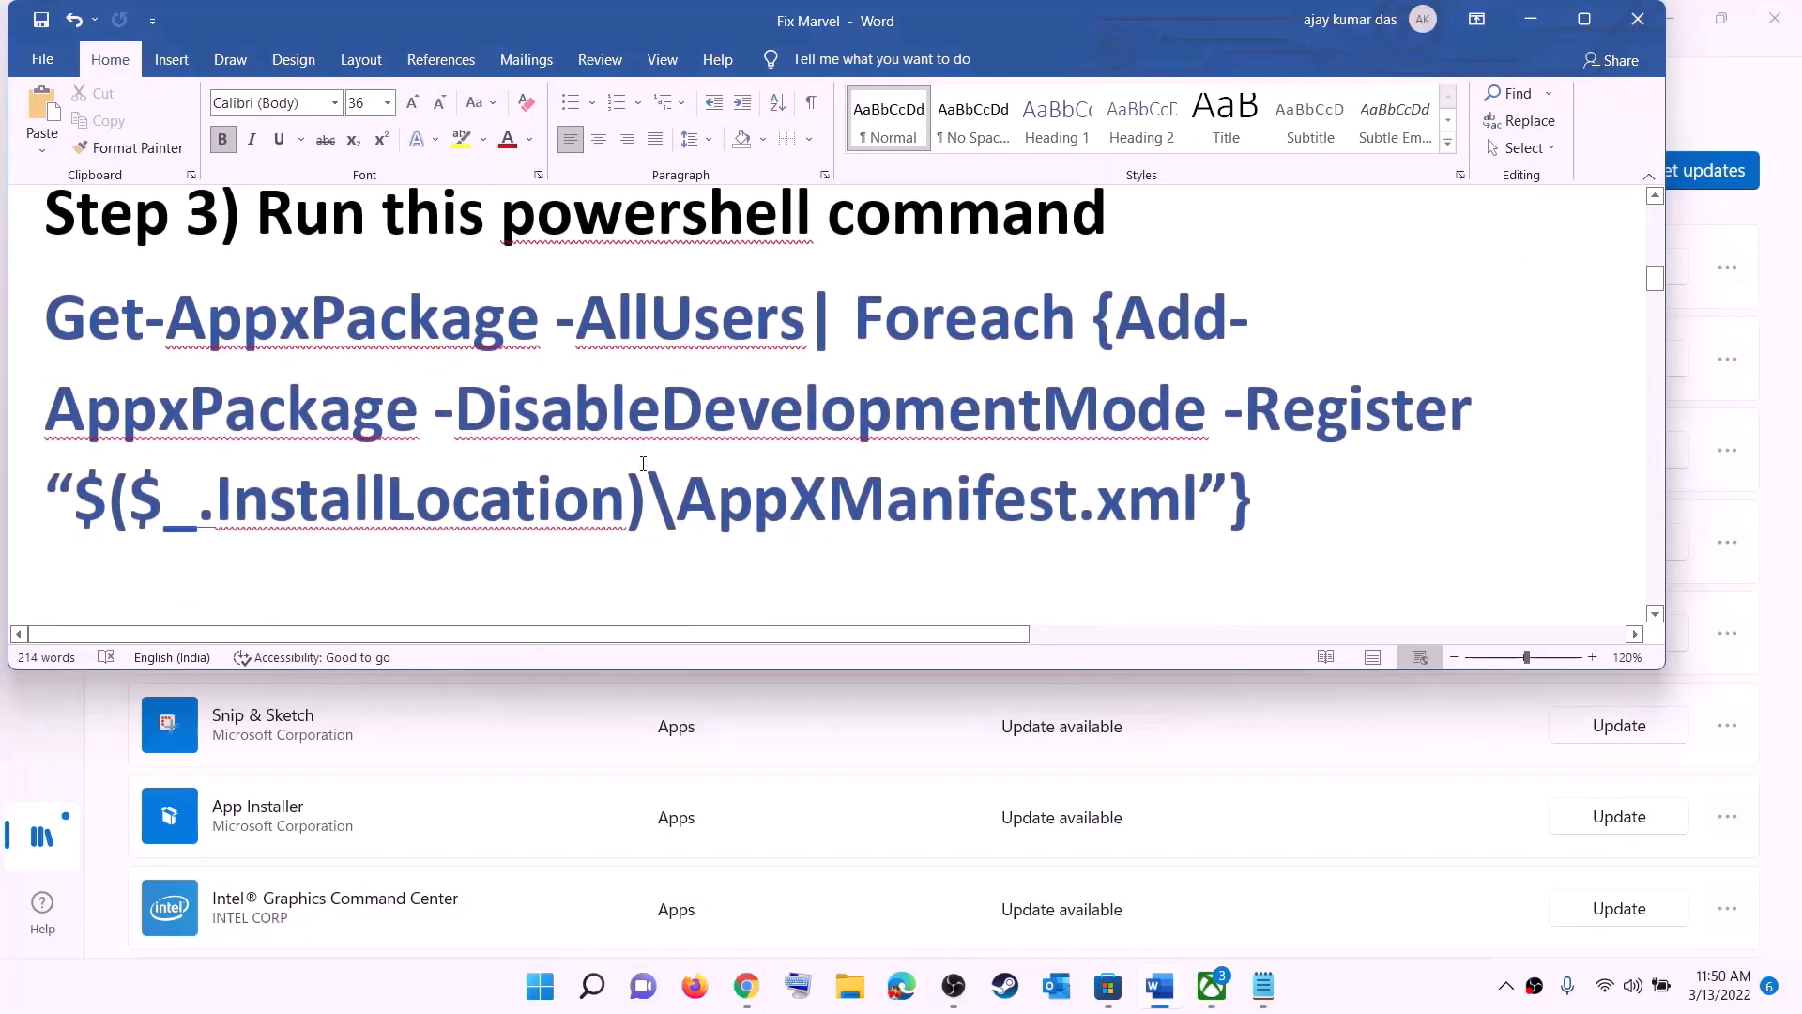
{"action": "left_click_drag", "start_coordinate": [877, 413], "coordinate": [54, 327]}
{"action": "right_click", "coordinate": [250, 368]}
{"action": "left_click", "coordinate": [318, 411]}
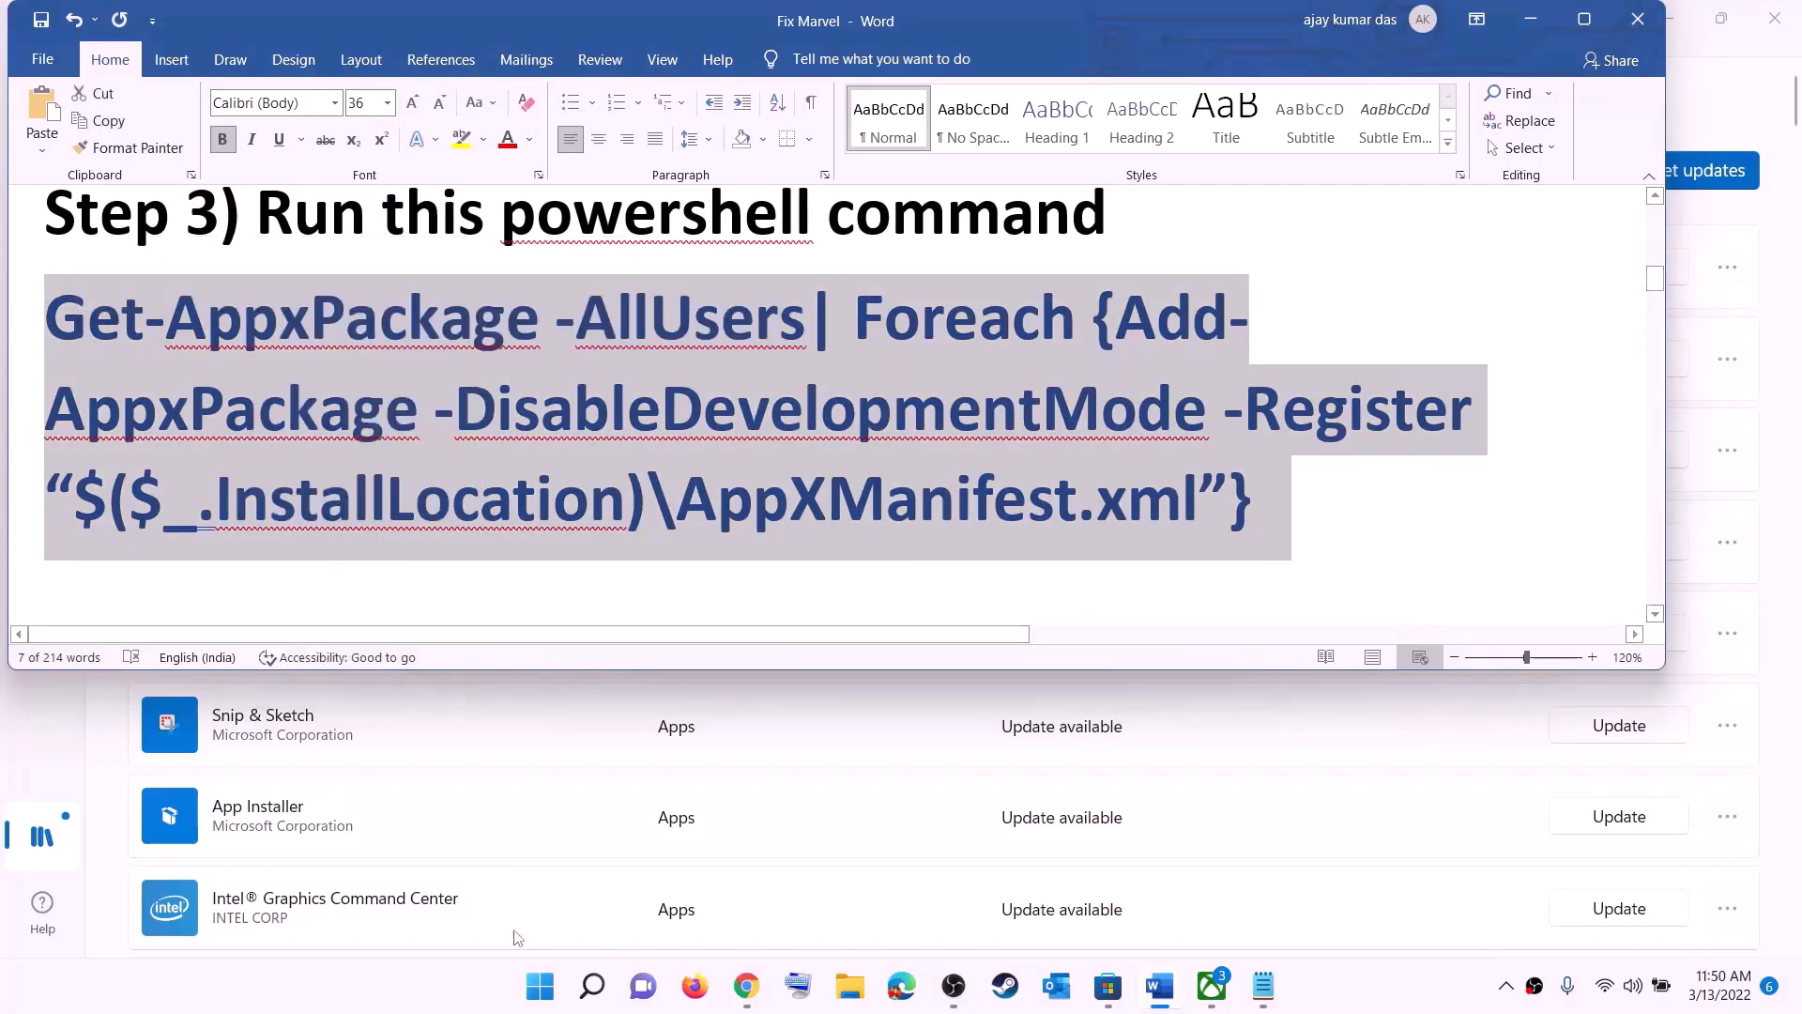
Step: Run the copied Get-AppxPackage command in Windows PowerShell opened as administrator, and close PowerShell
{"action": "left_click", "coordinate": [540, 986]}
{"action": "type", "text": "powers"}
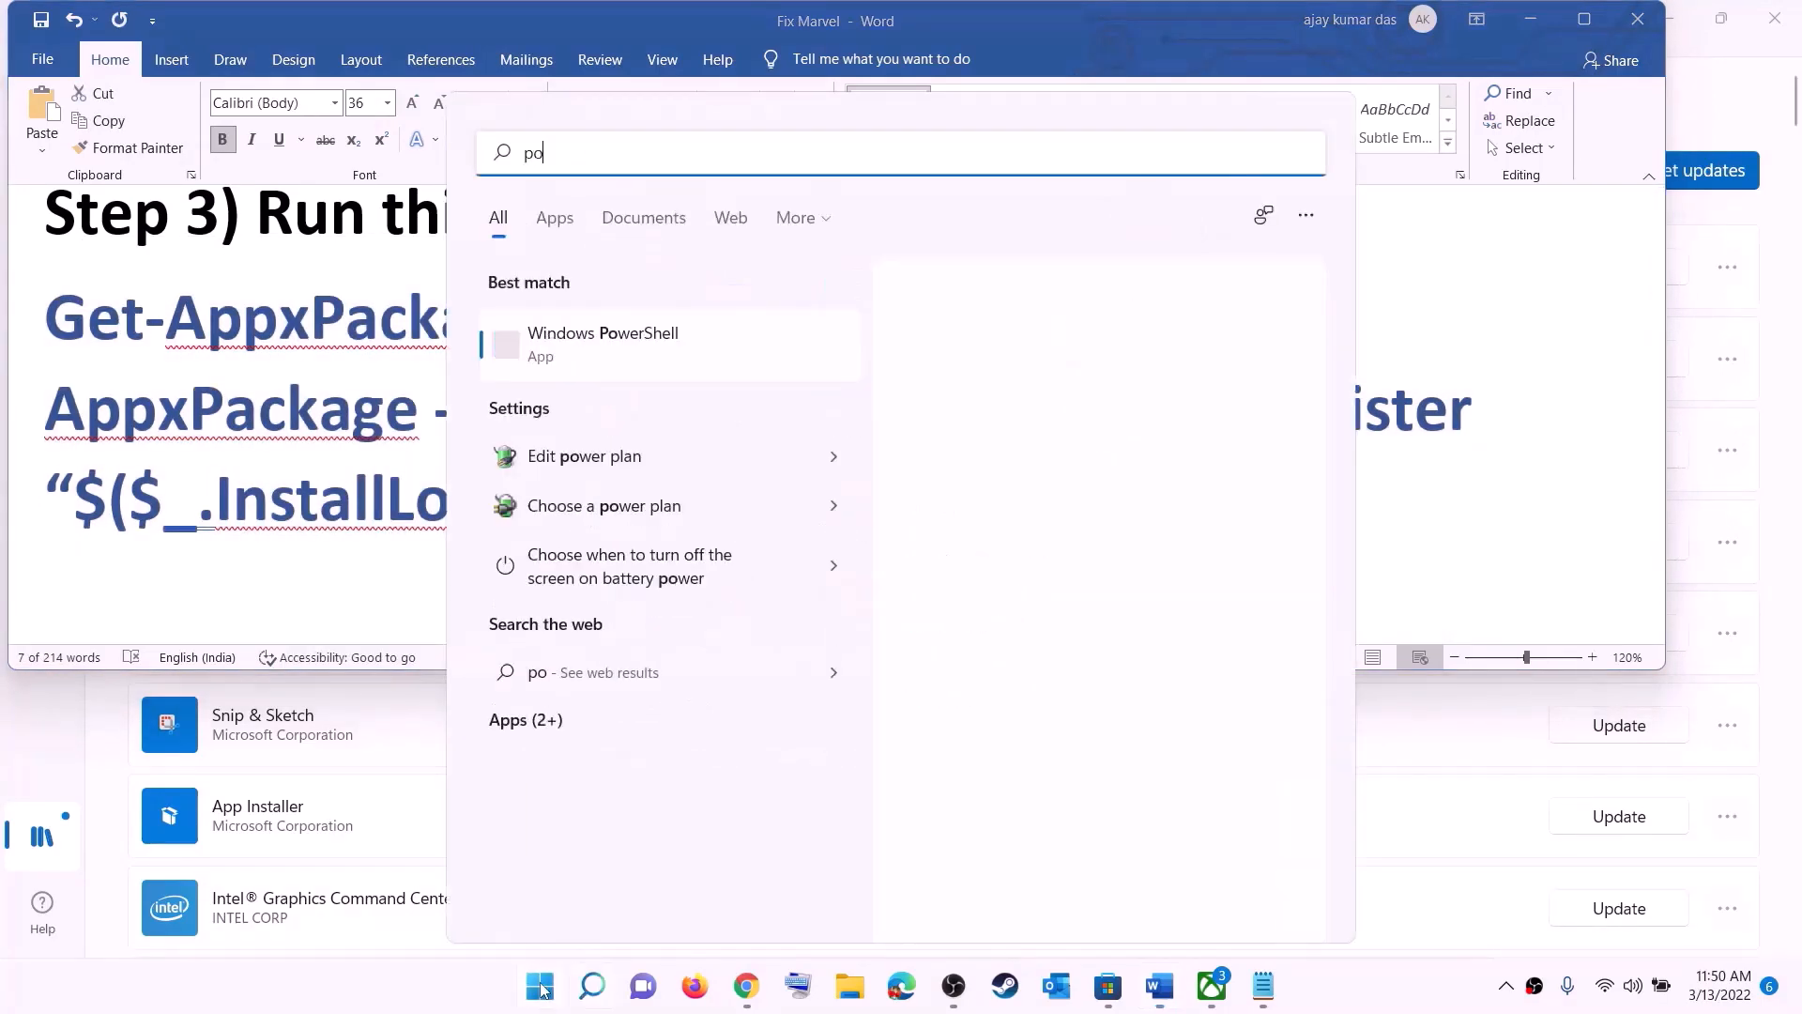
{"action": "right_click", "coordinate": [623, 347]}
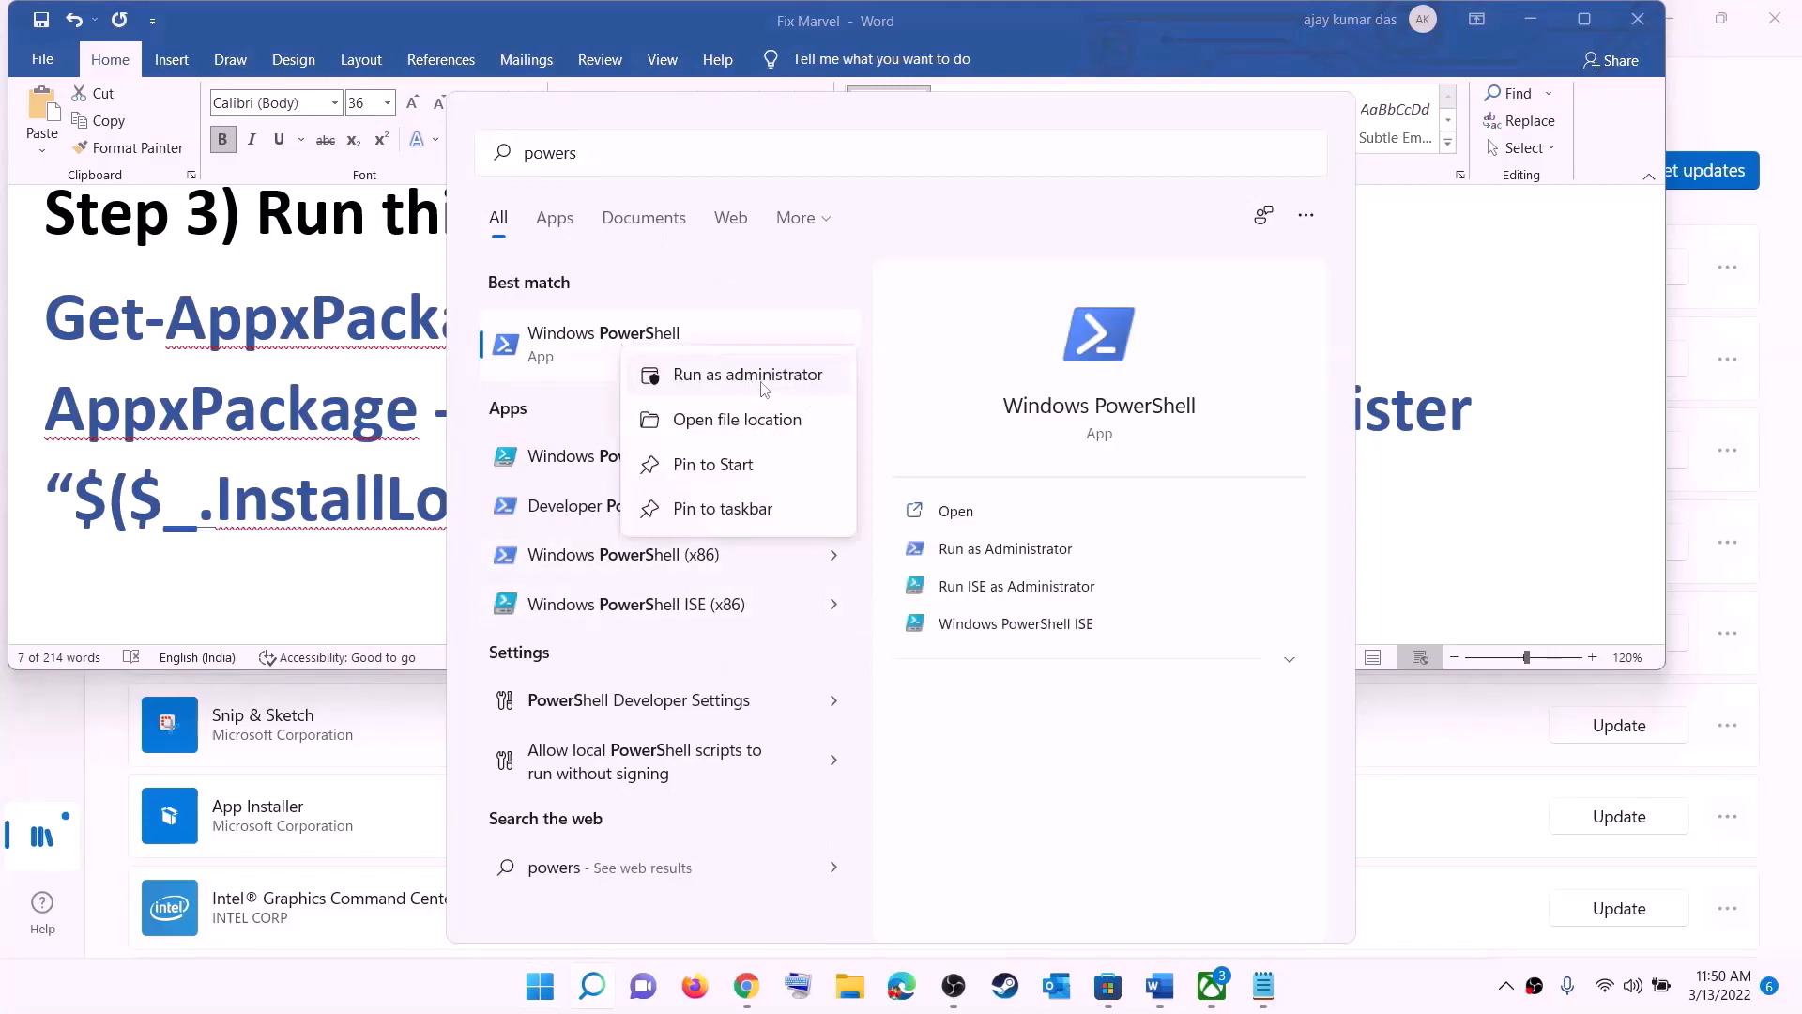
{"action": "left_click", "coordinate": [820, 385]}
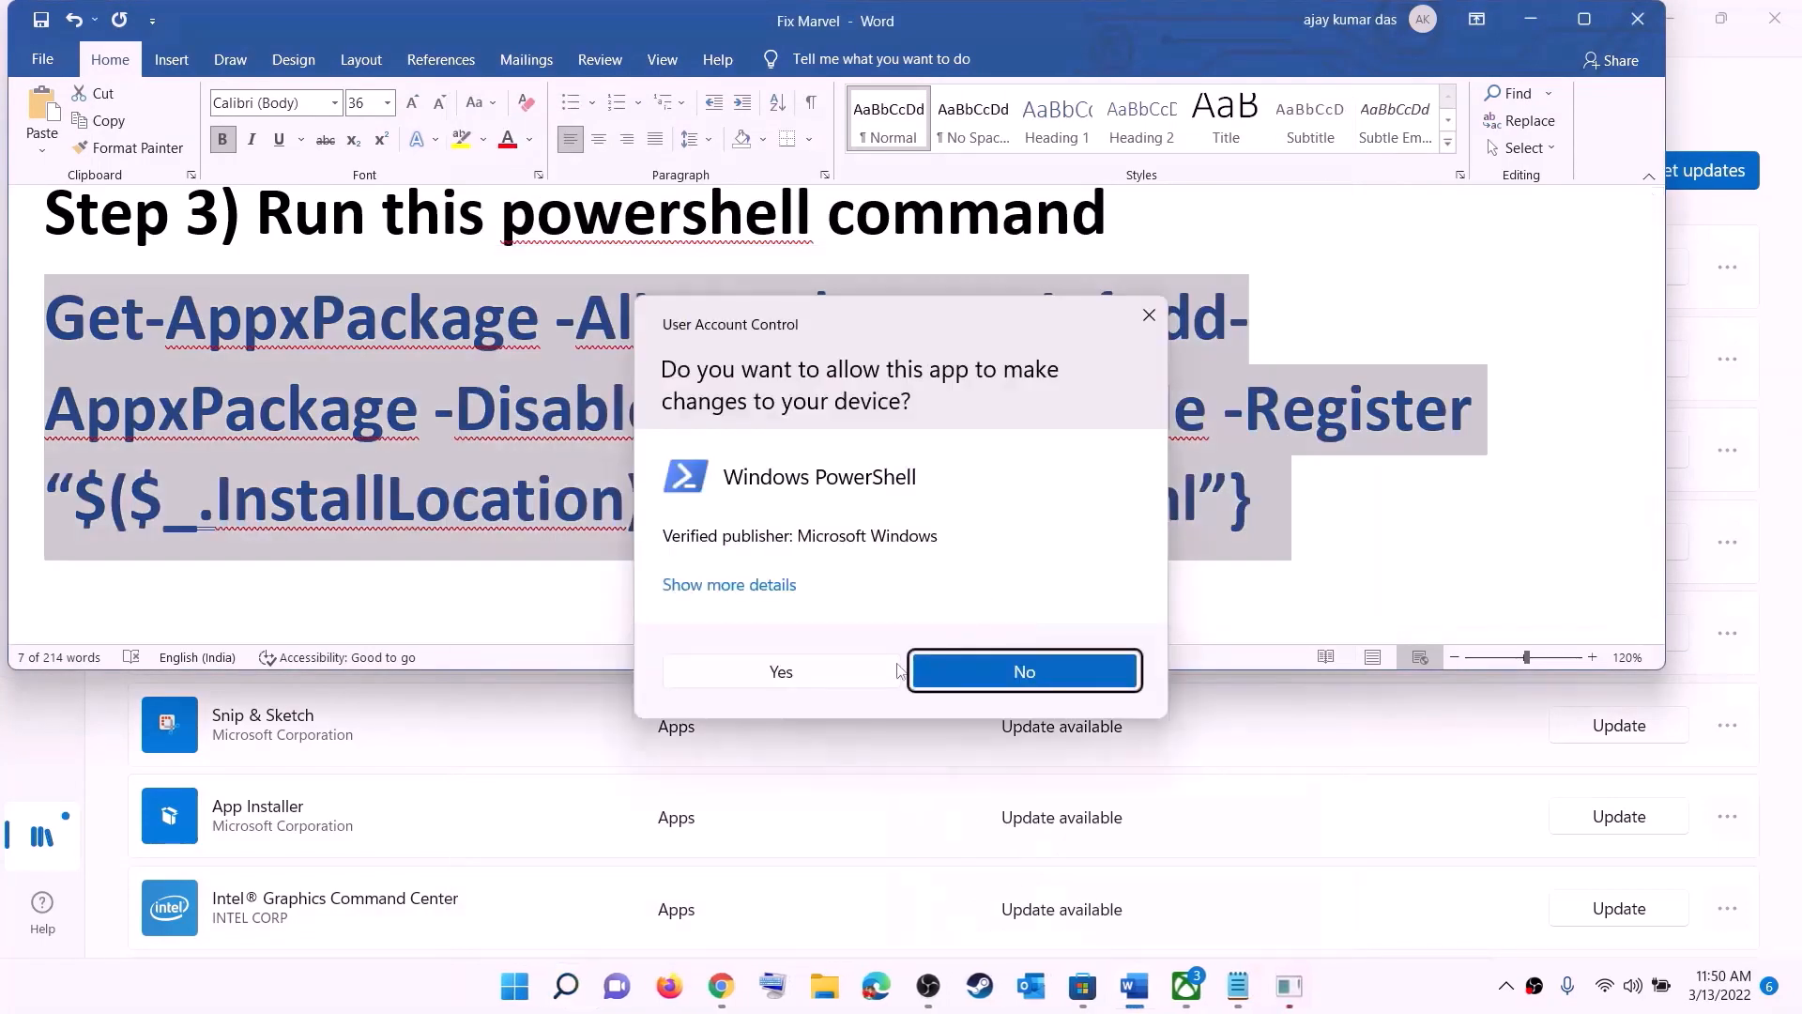
{"action": "left_click", "coordinate": [898, 670]}
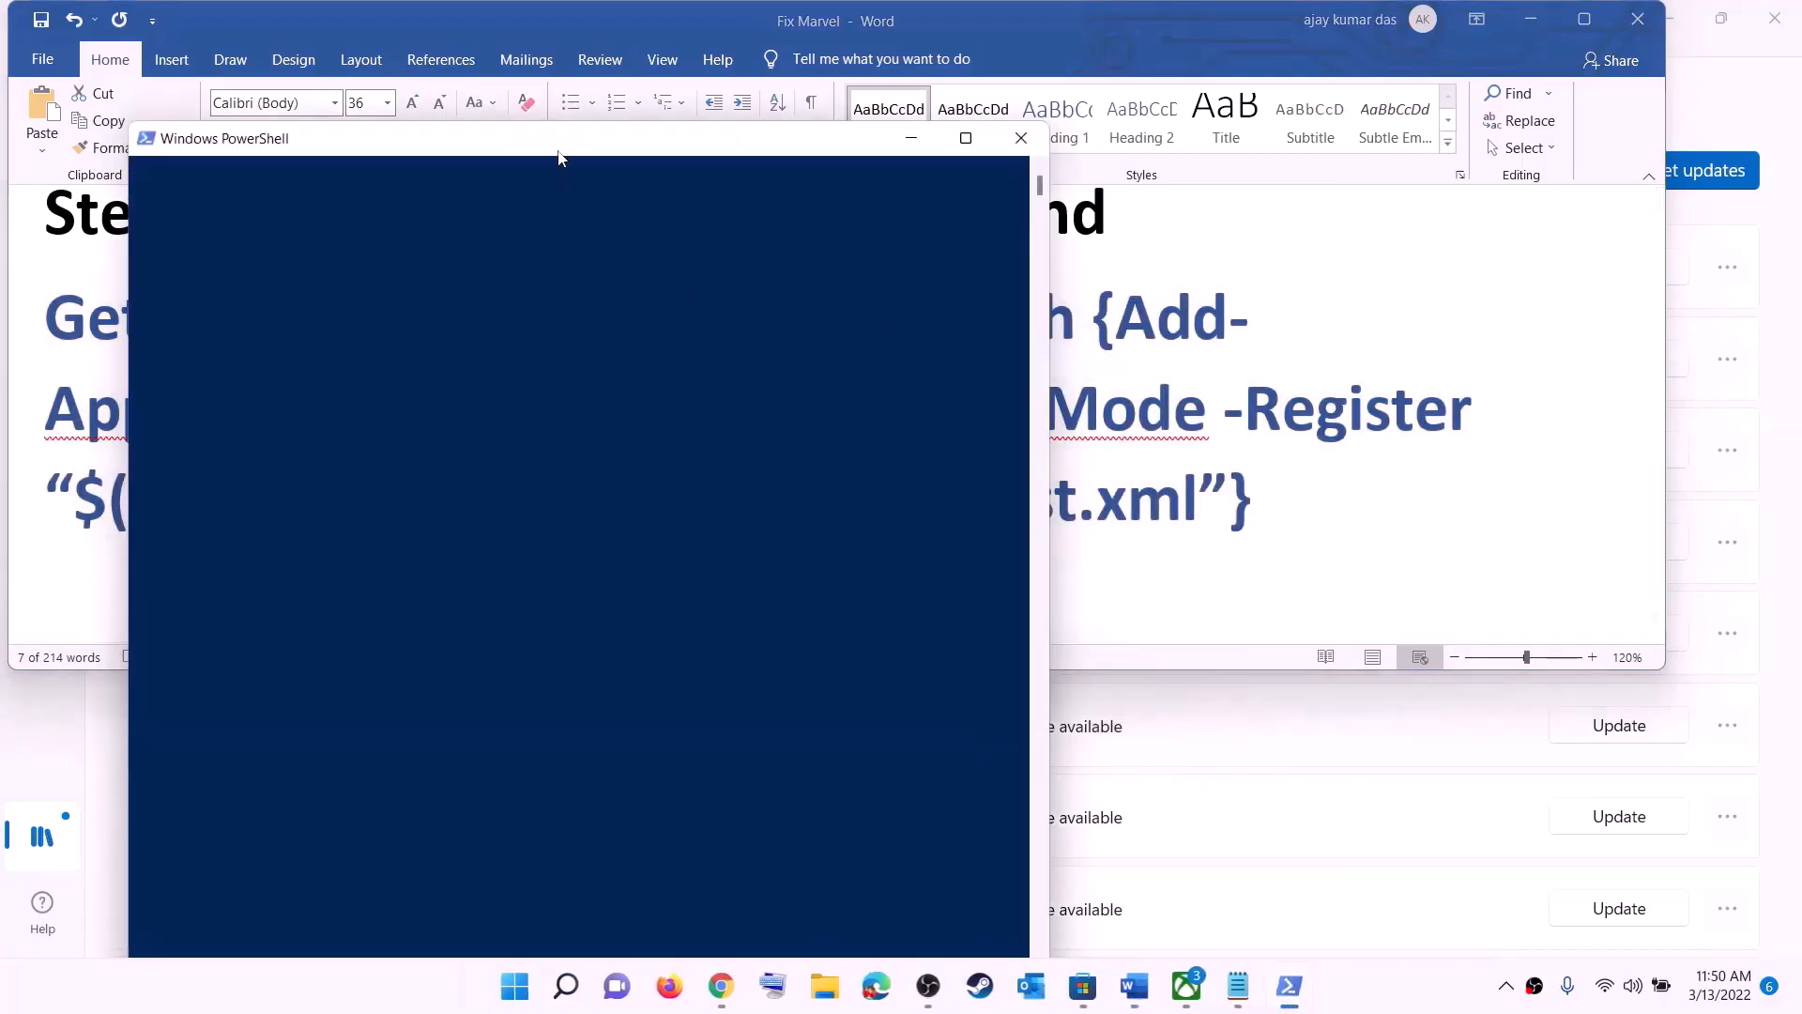
{"action": "right_click", "coordinate": [750, 375]}
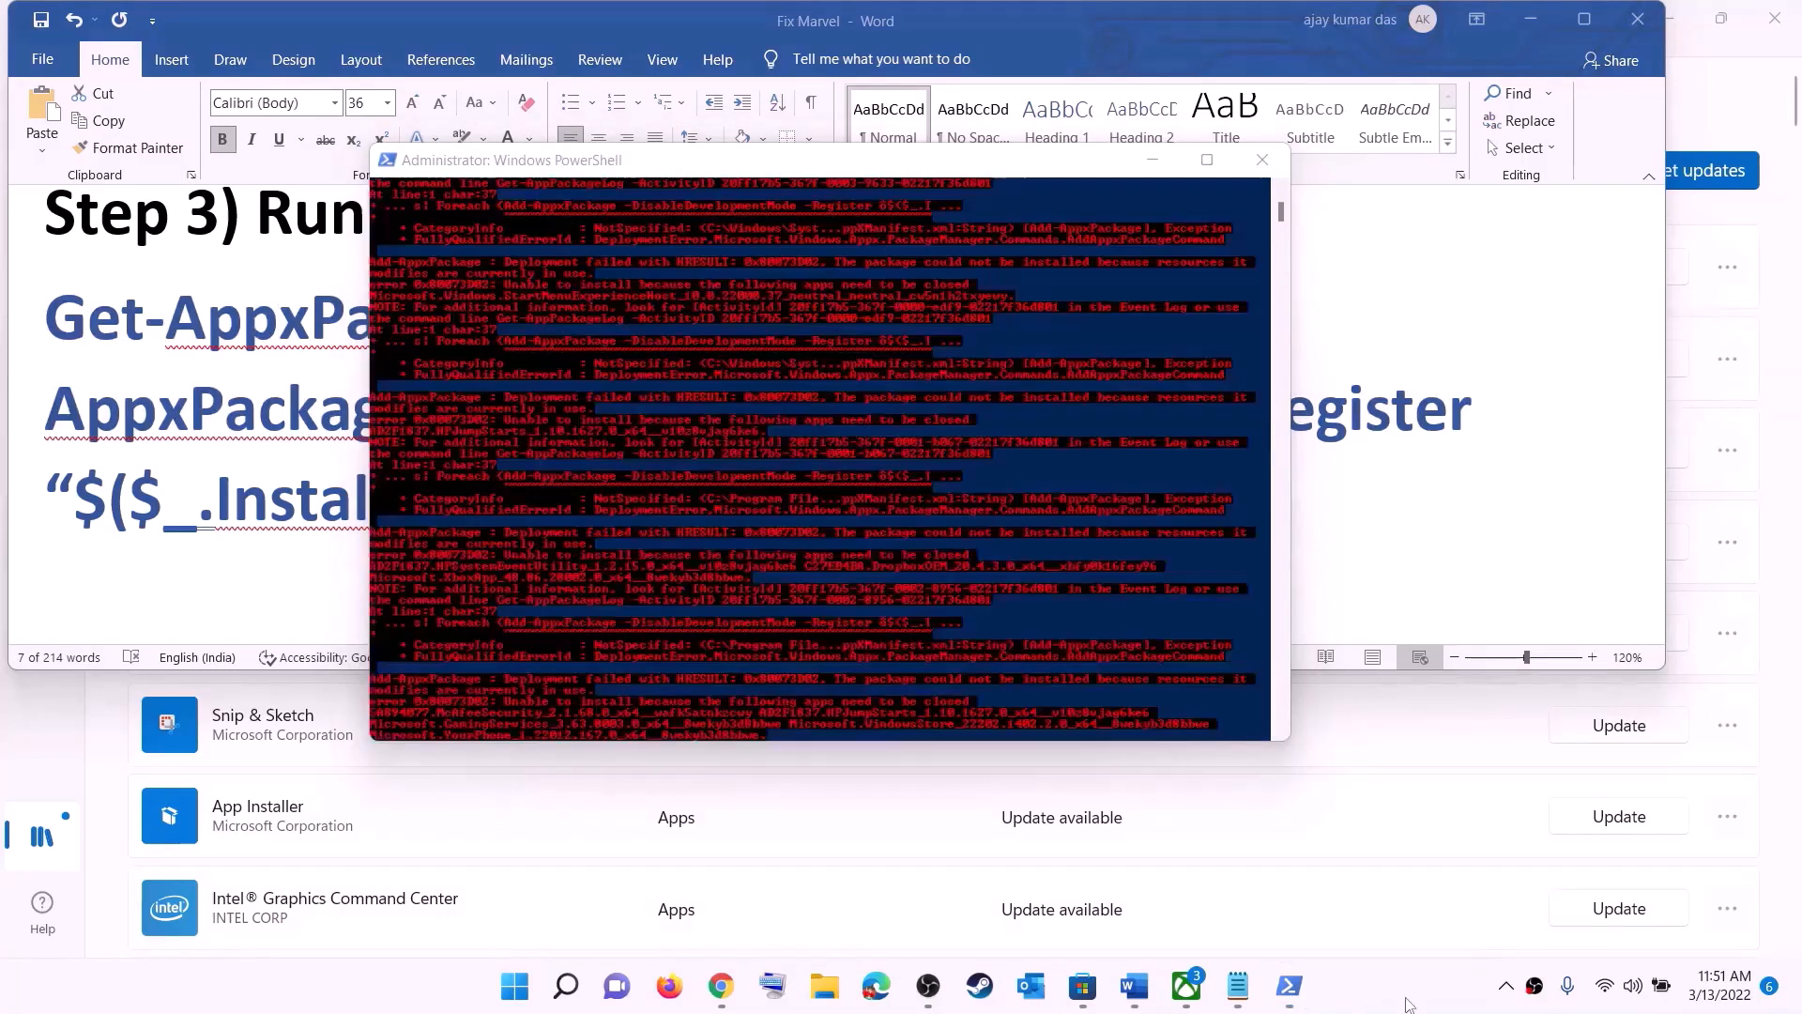
{"action": "left_click", "coordinate": [1262, 160]}
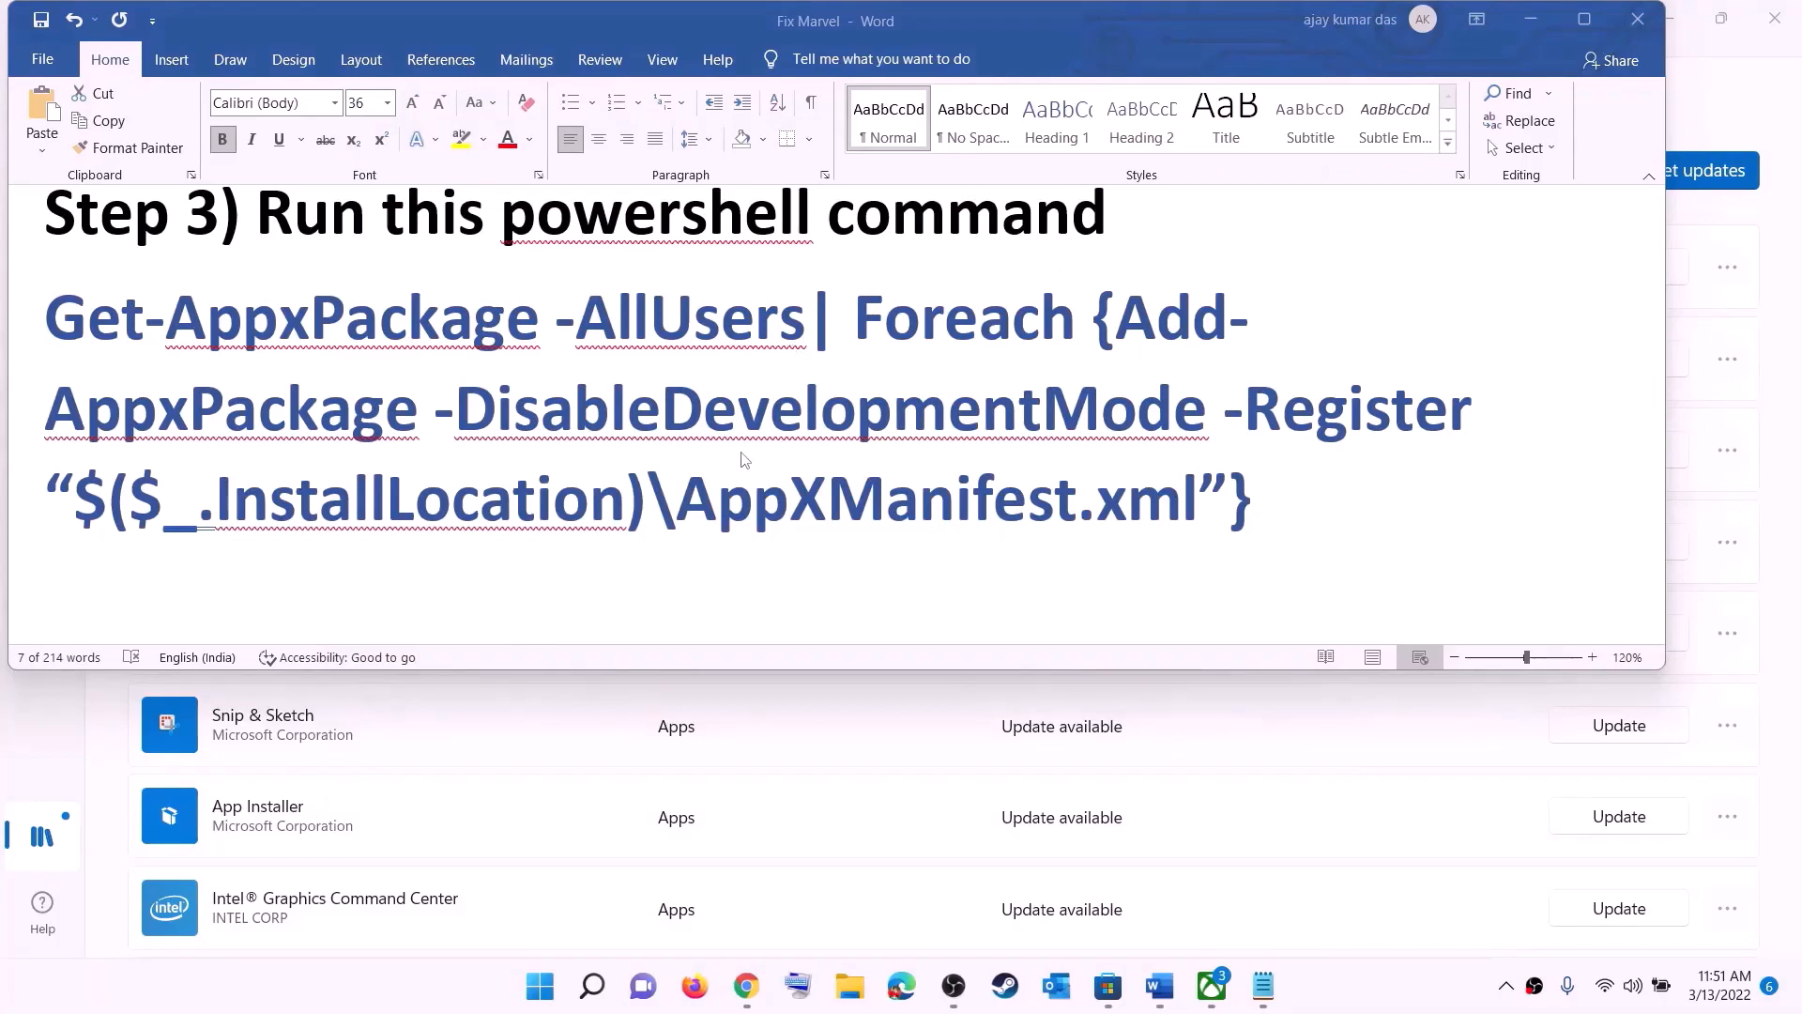
Step: Set the font size of the cache folder path under Step 4 of the Word document to 14
{"action": "scroll", "coordinate": [862, 431], "scroll_direction": "down", "scroll_amount": 4}
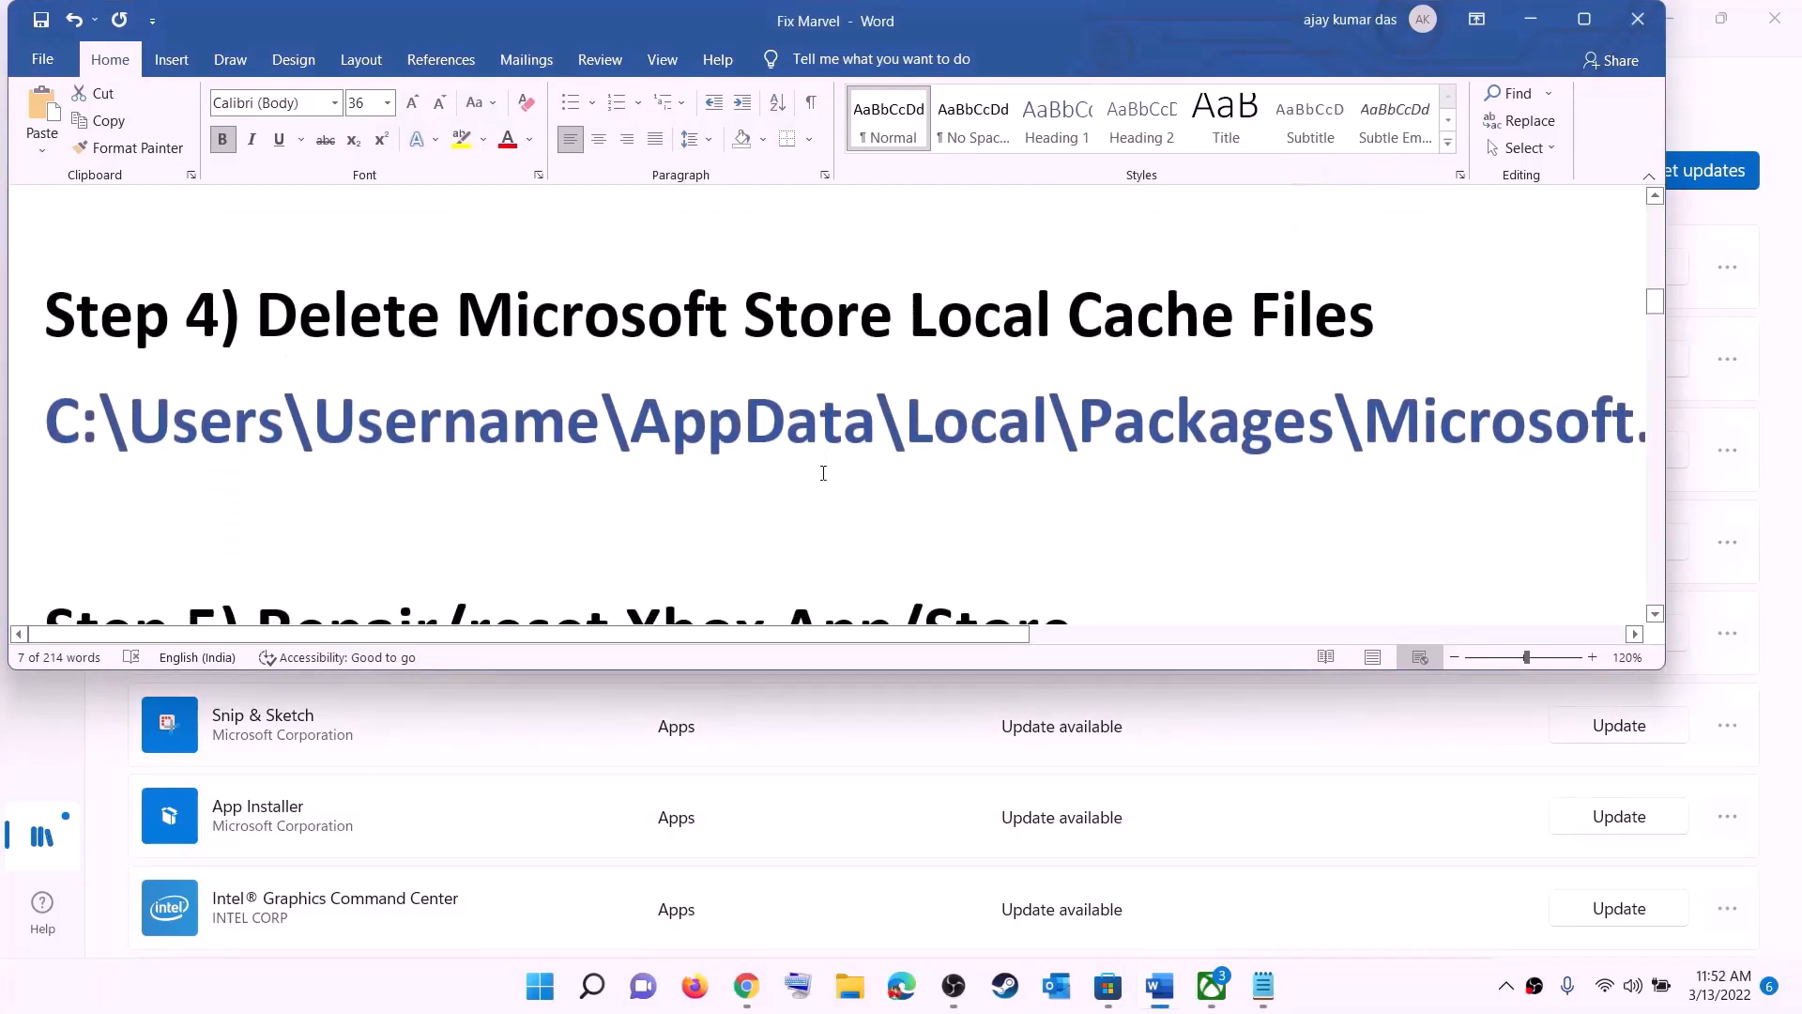
{"action": "scroll", "coordinate": [777, 397], "scroll_direction": "up", "scroll_amount": 1}
{"action": "triple_click", "coordinate": [893, 485]}
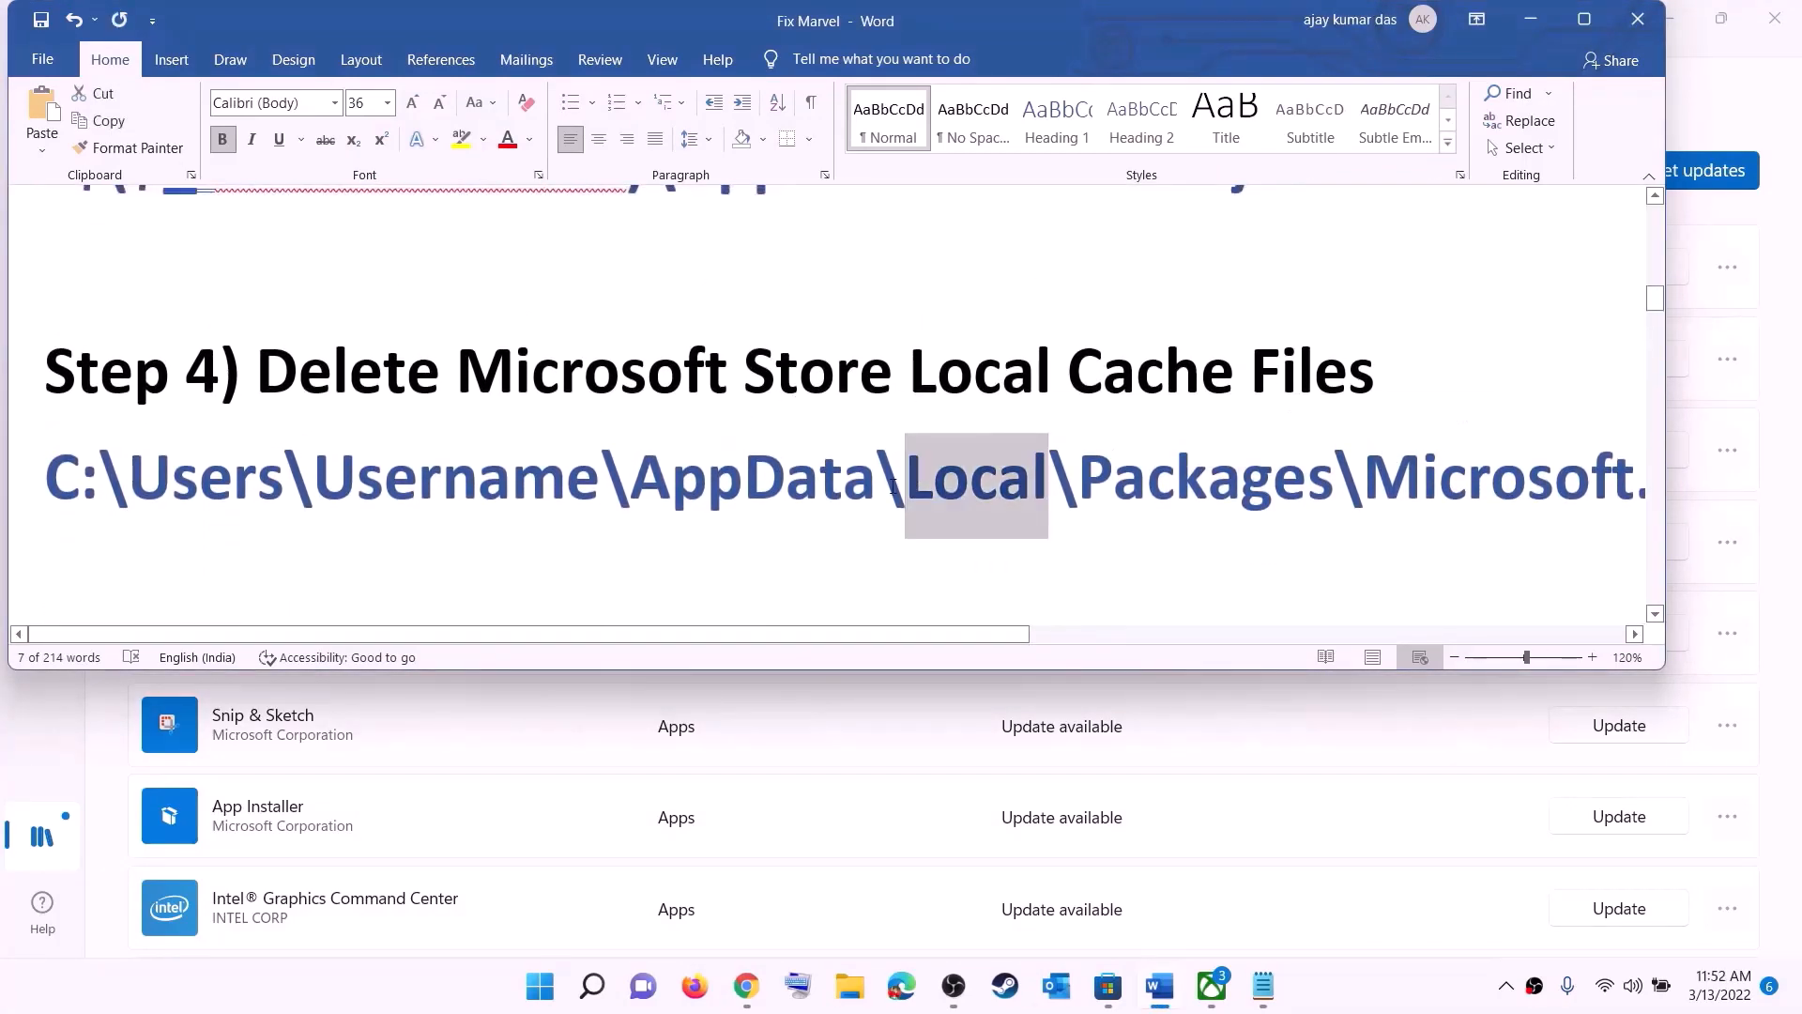
{"action": "left_click", "coordinate": [388, 103]}
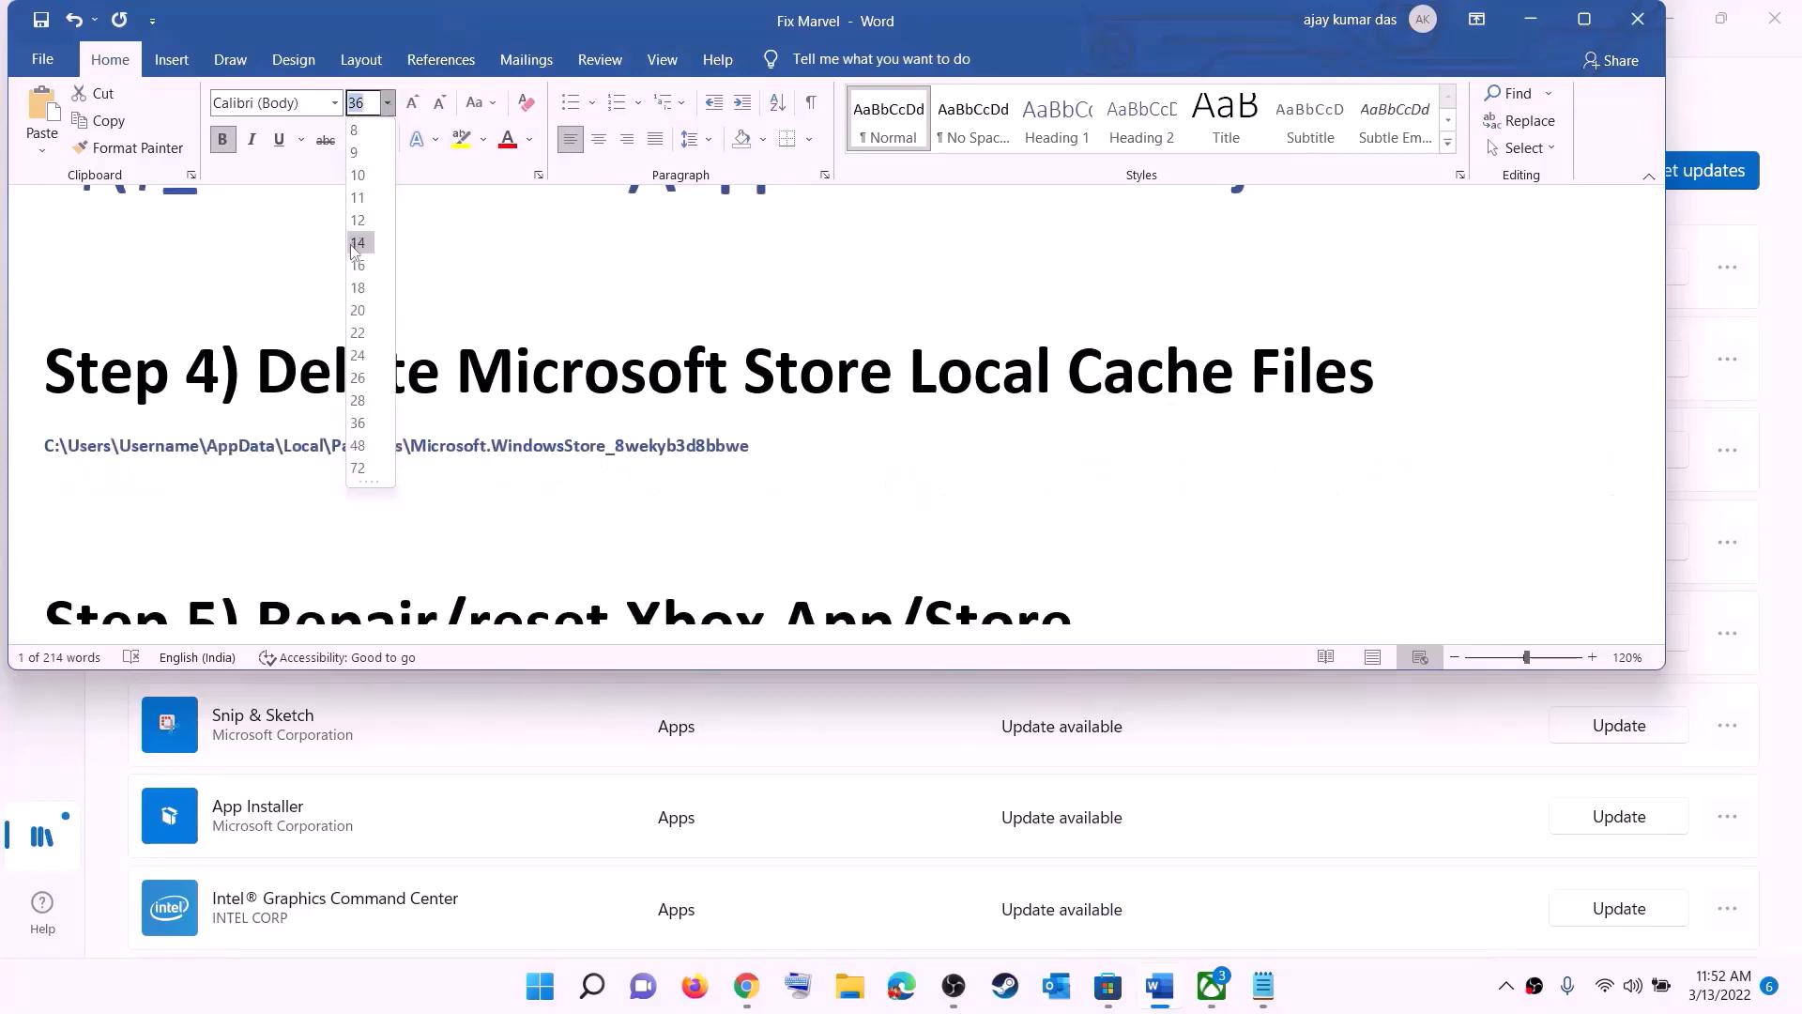
{"action": "left_click", "coordinate": [366, 246]}
{"action": "left_click", "coordinate": [891, 469]}
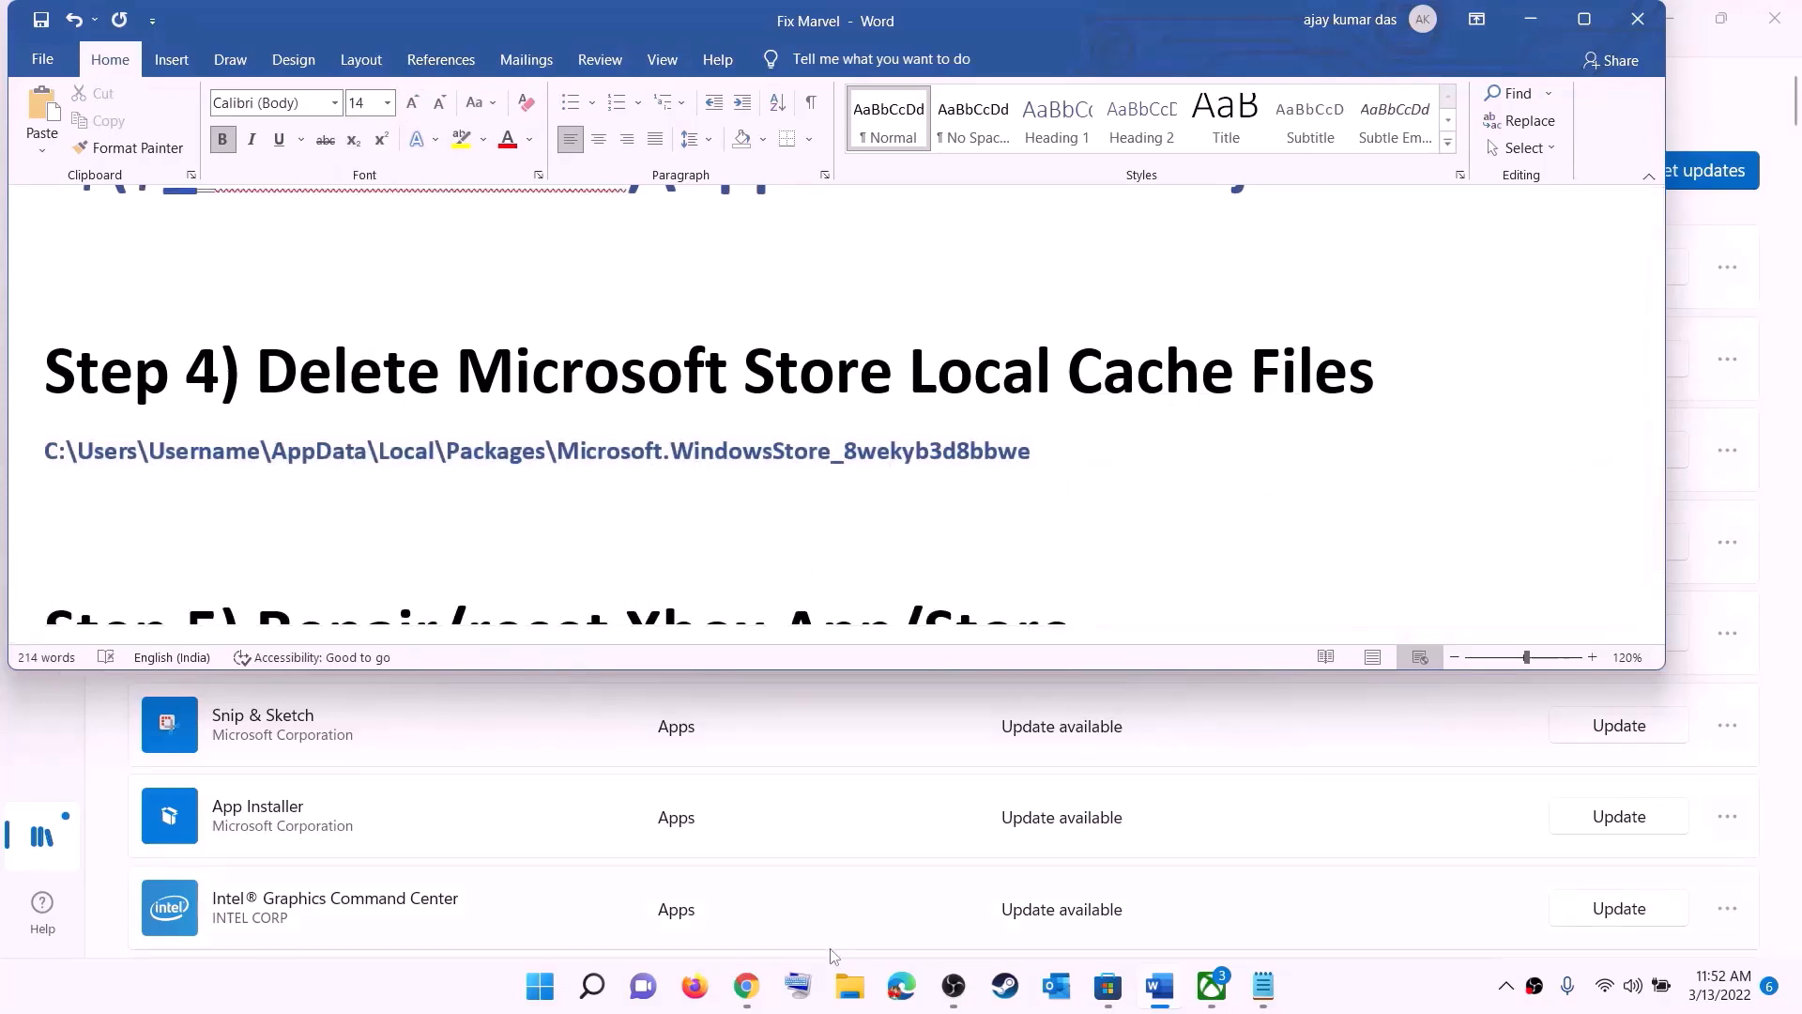
Step: Switch to File Explorer and open the user's profile folder inside Users on the Windows (C:) drive
{"action": "left_click", "coordinate": [850, 986]}
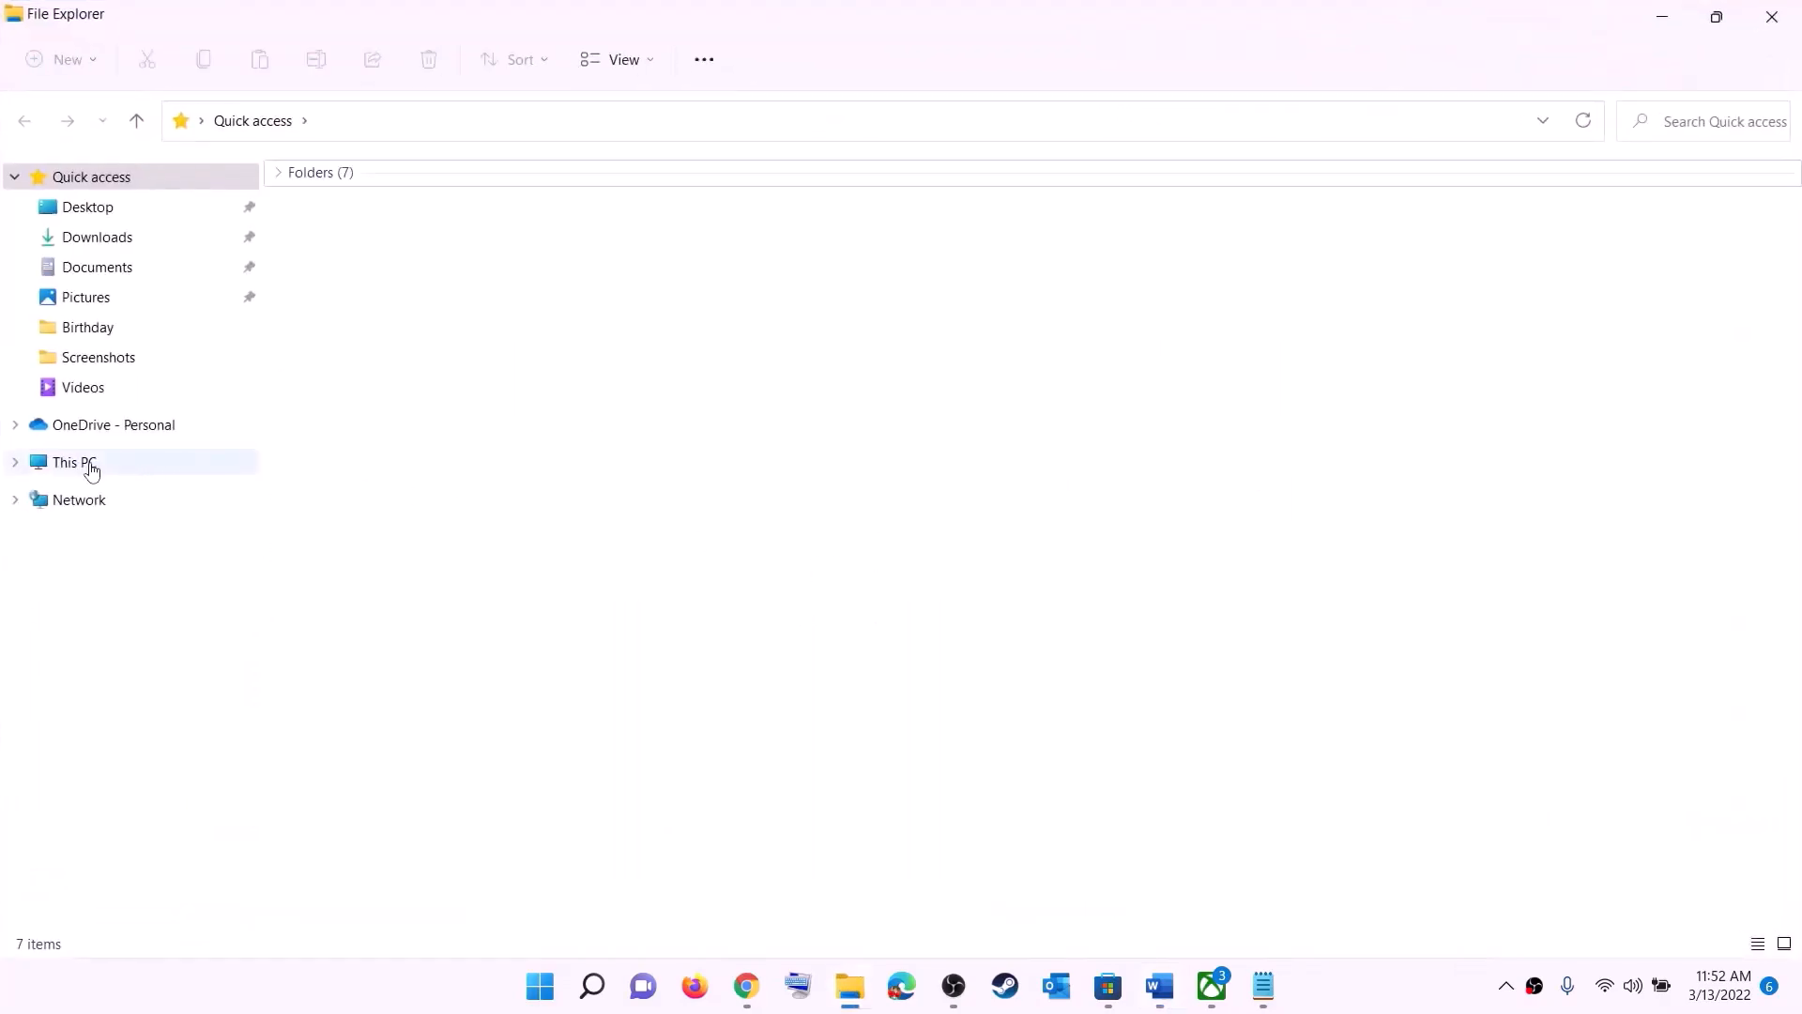
{"action": "left_click", "coordinate": [84, 464]}
{"action": "double_click", "coordinate": [410, 389]}
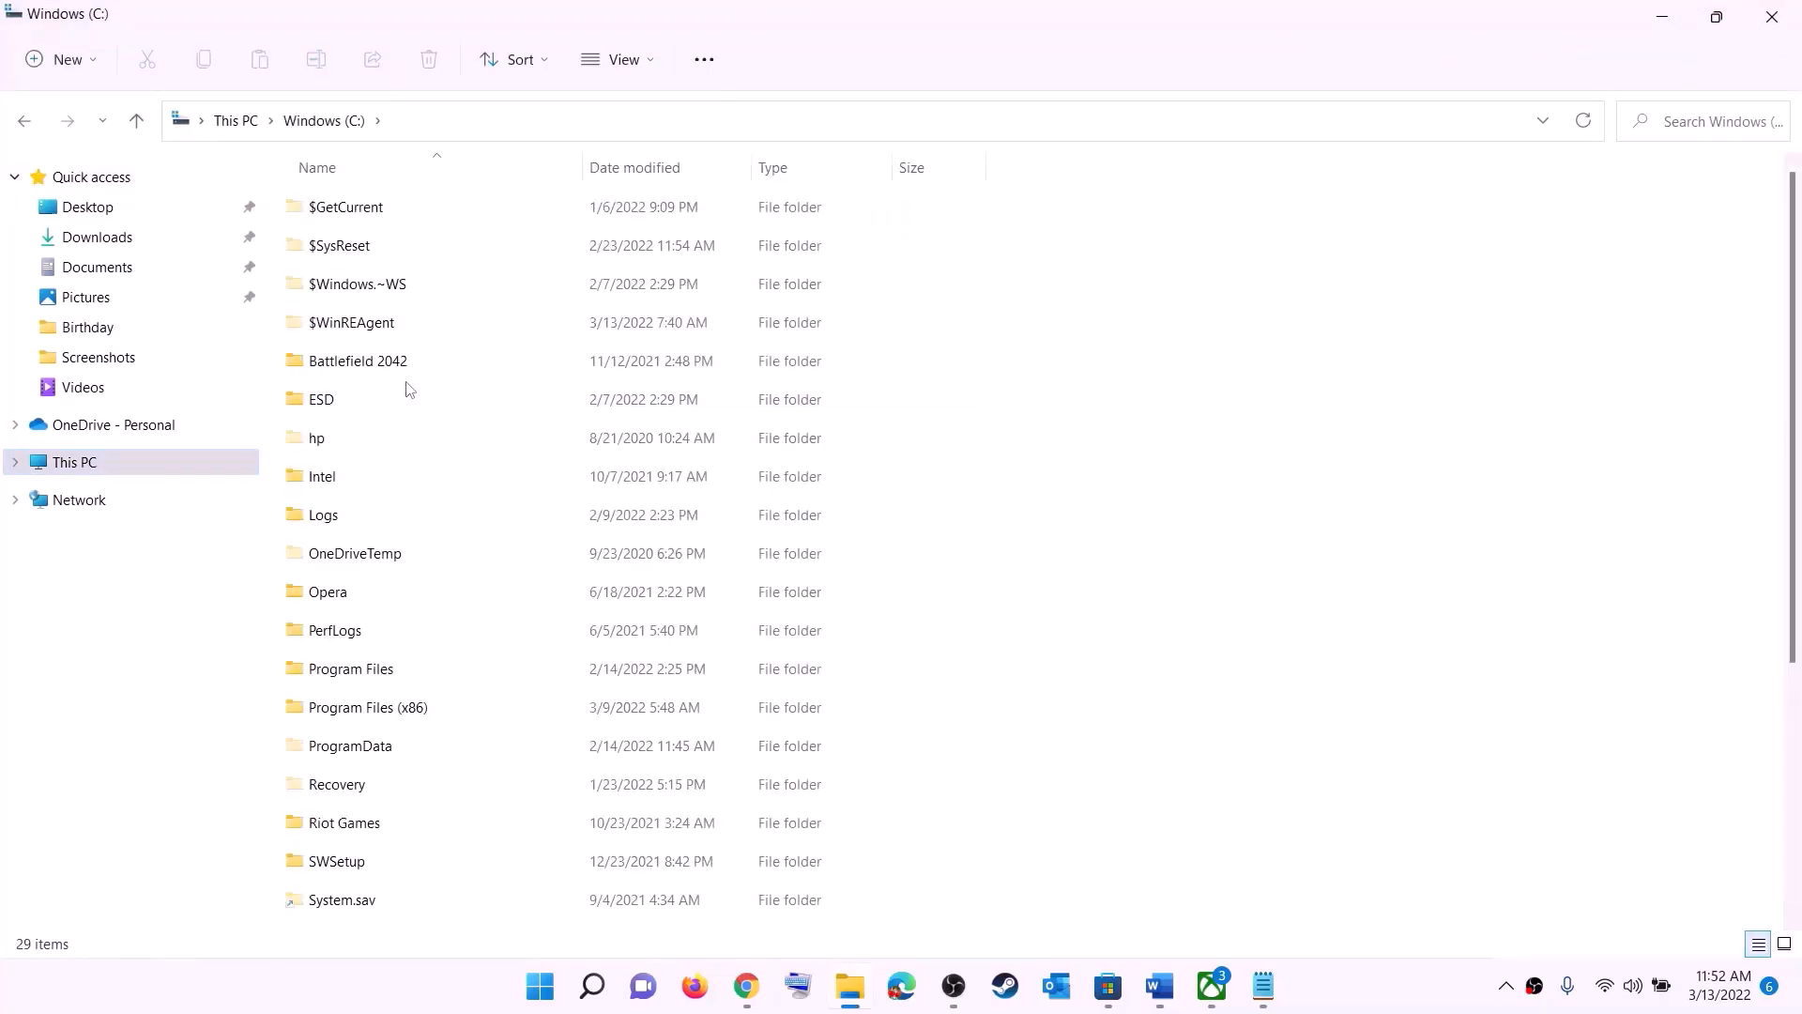
{"action": "scroll", "coordinate": [463, 584], "scroll_direction": "down", "scroll_amount": 5}
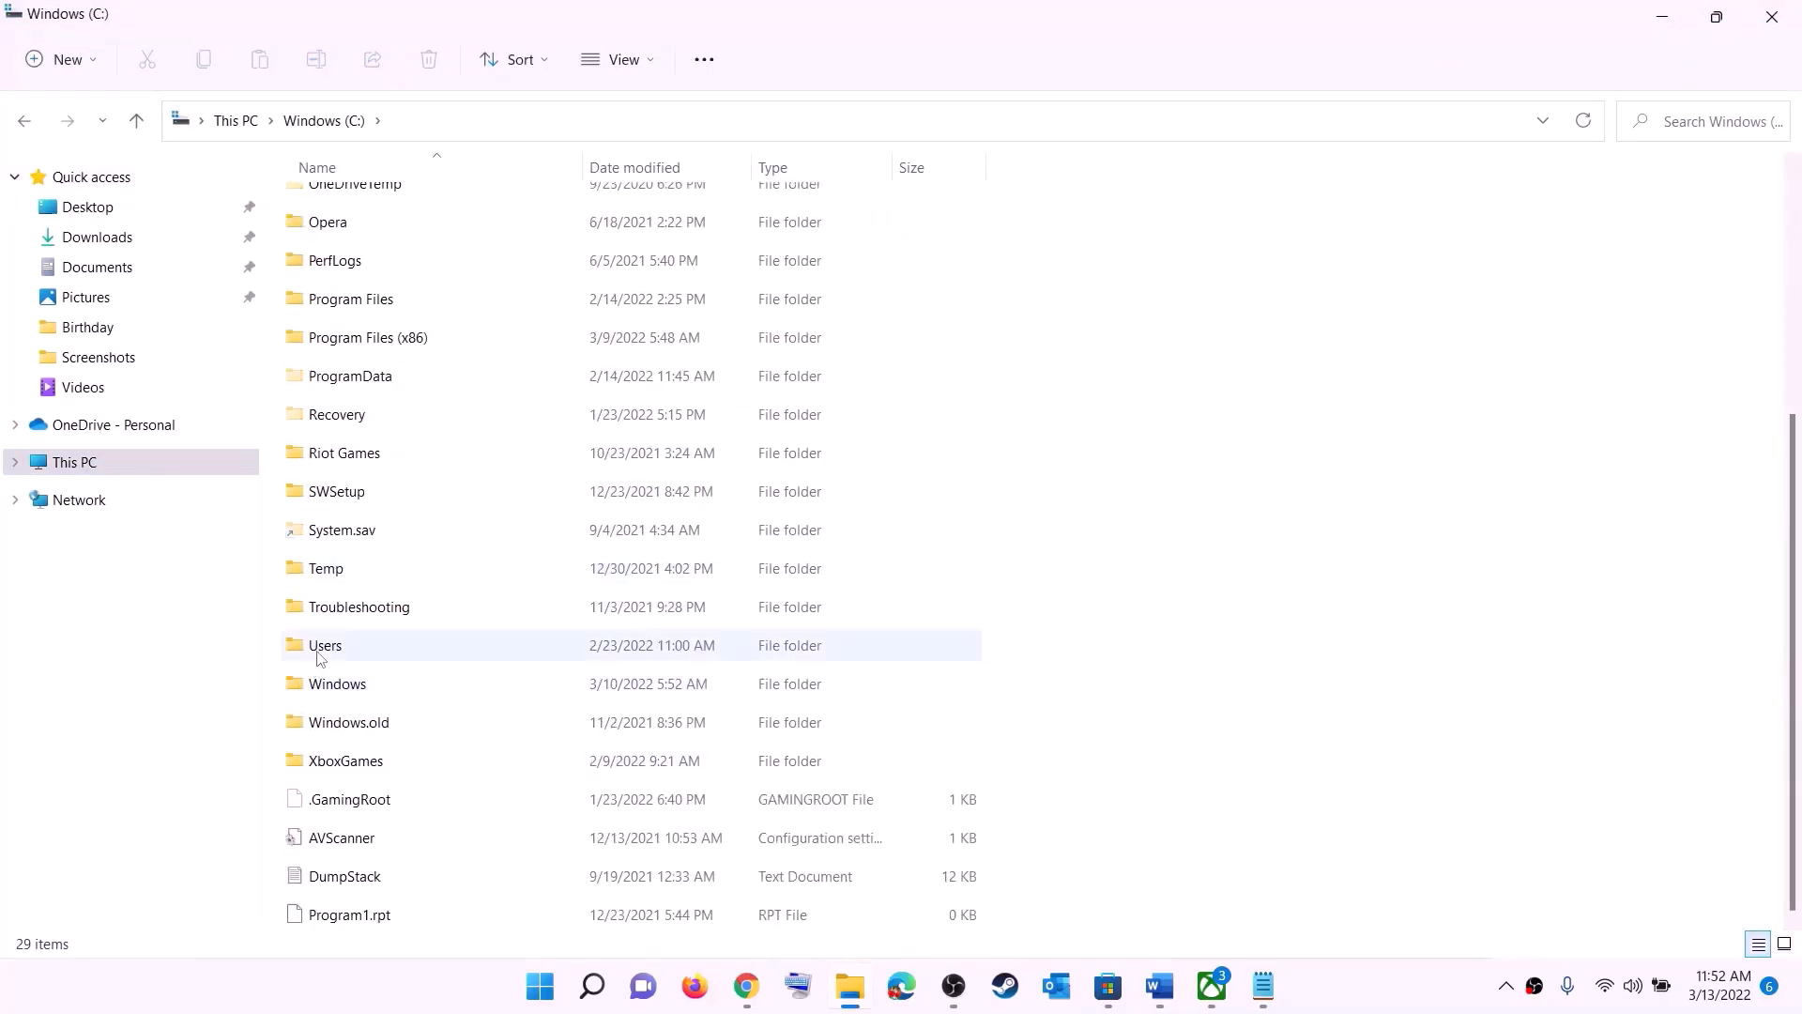
{"action": "left_click", "coordinate": [402, 650]}
{"action": "double_click", "coordinate": [388, 648]}
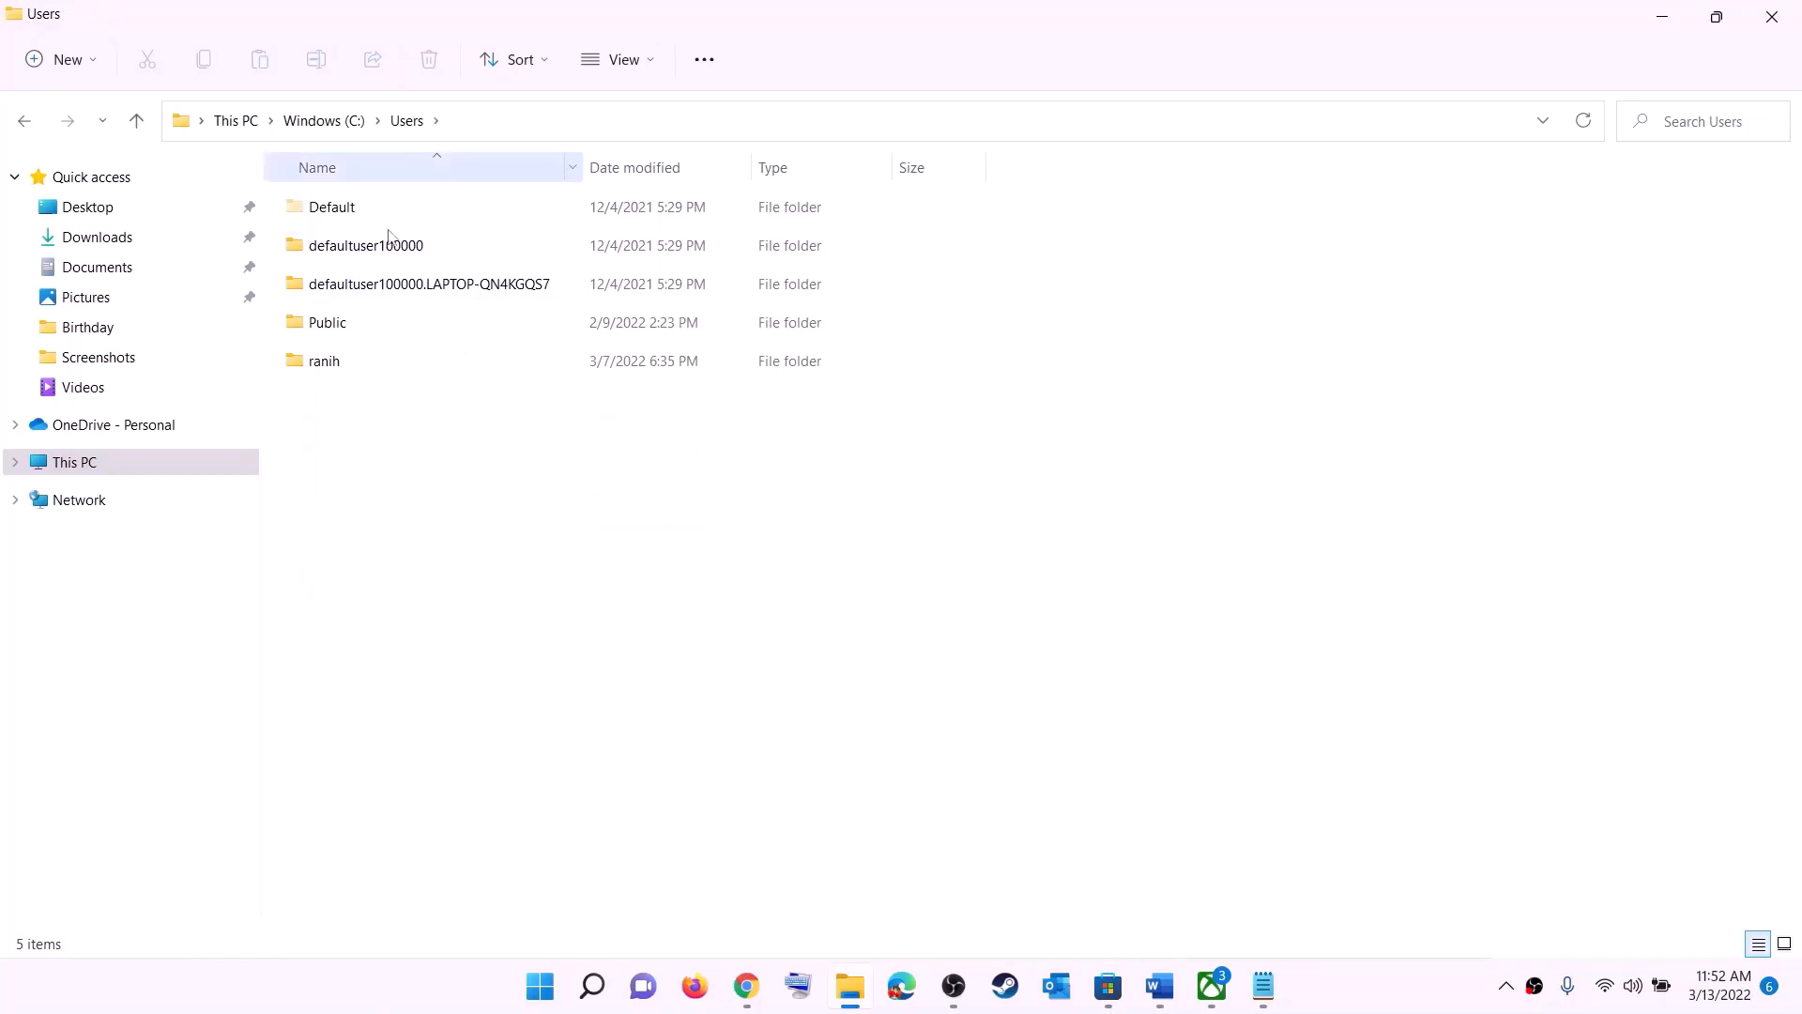
{"action": "double_click", "coordinate": [336, 364]}
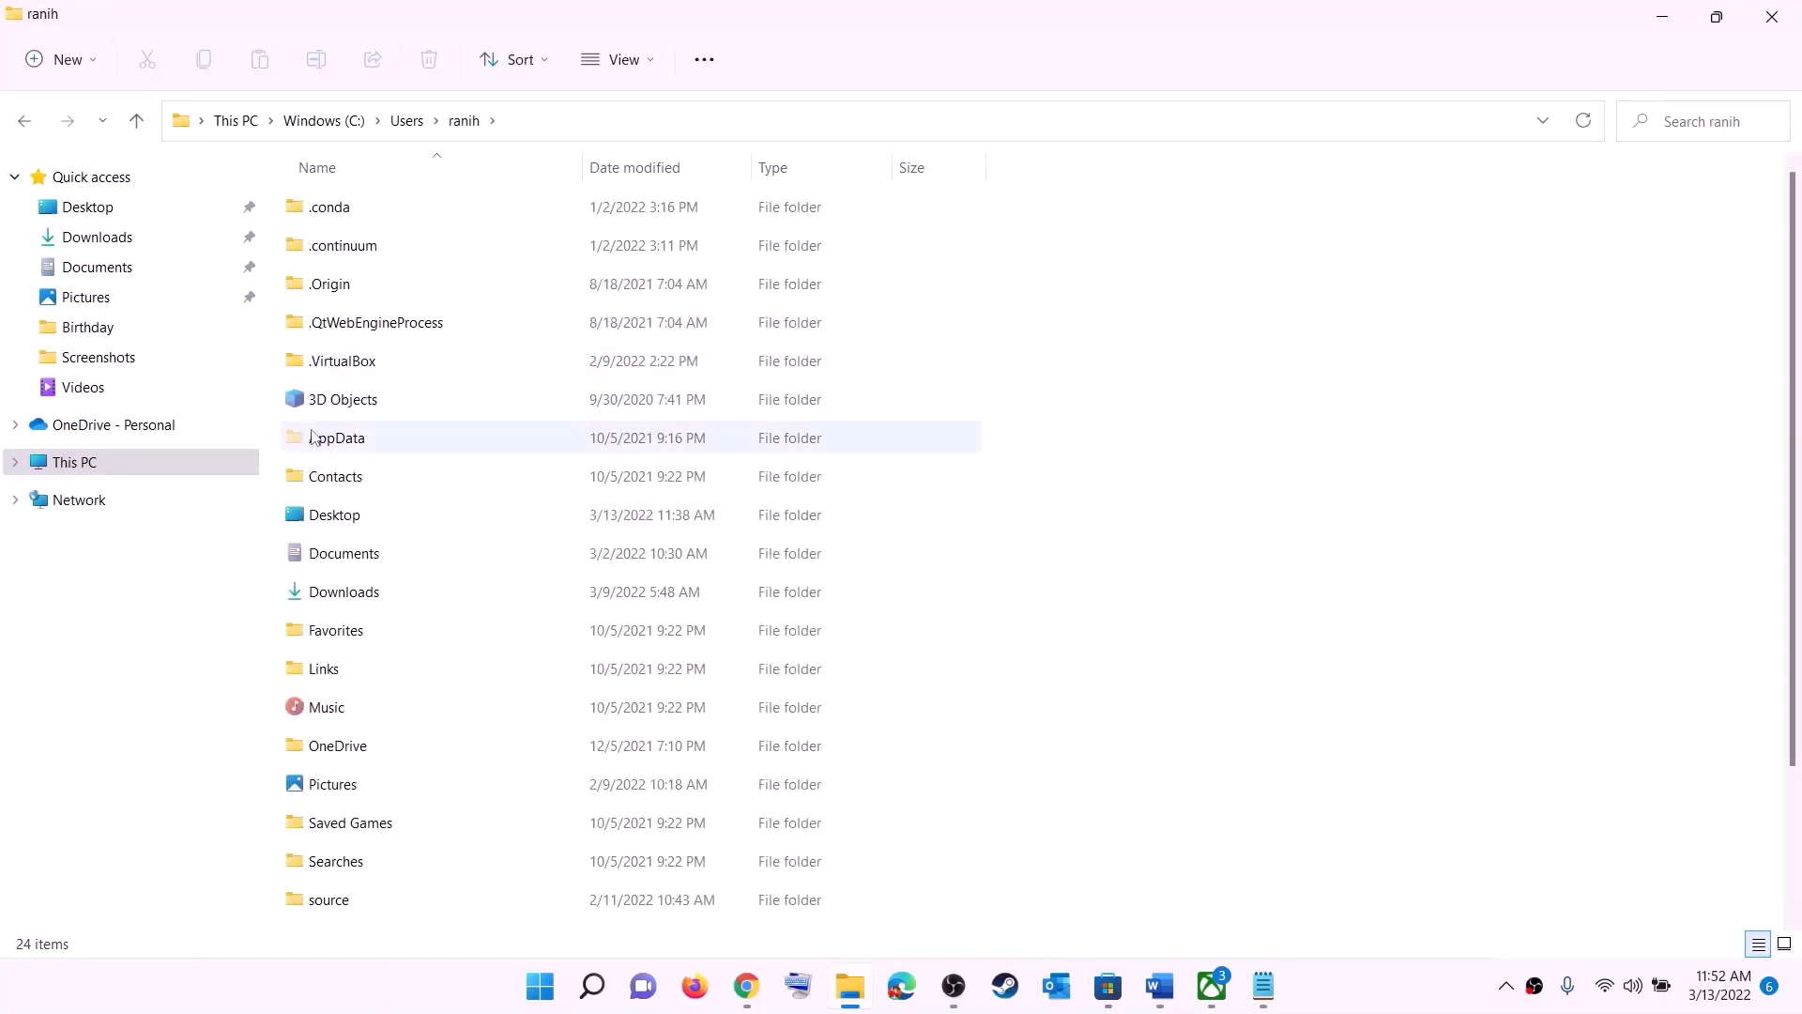
Step: Check that the view options show hidden items, for access to the AppData folder
{"action": "left_click", "coordinate": [315, 438]}
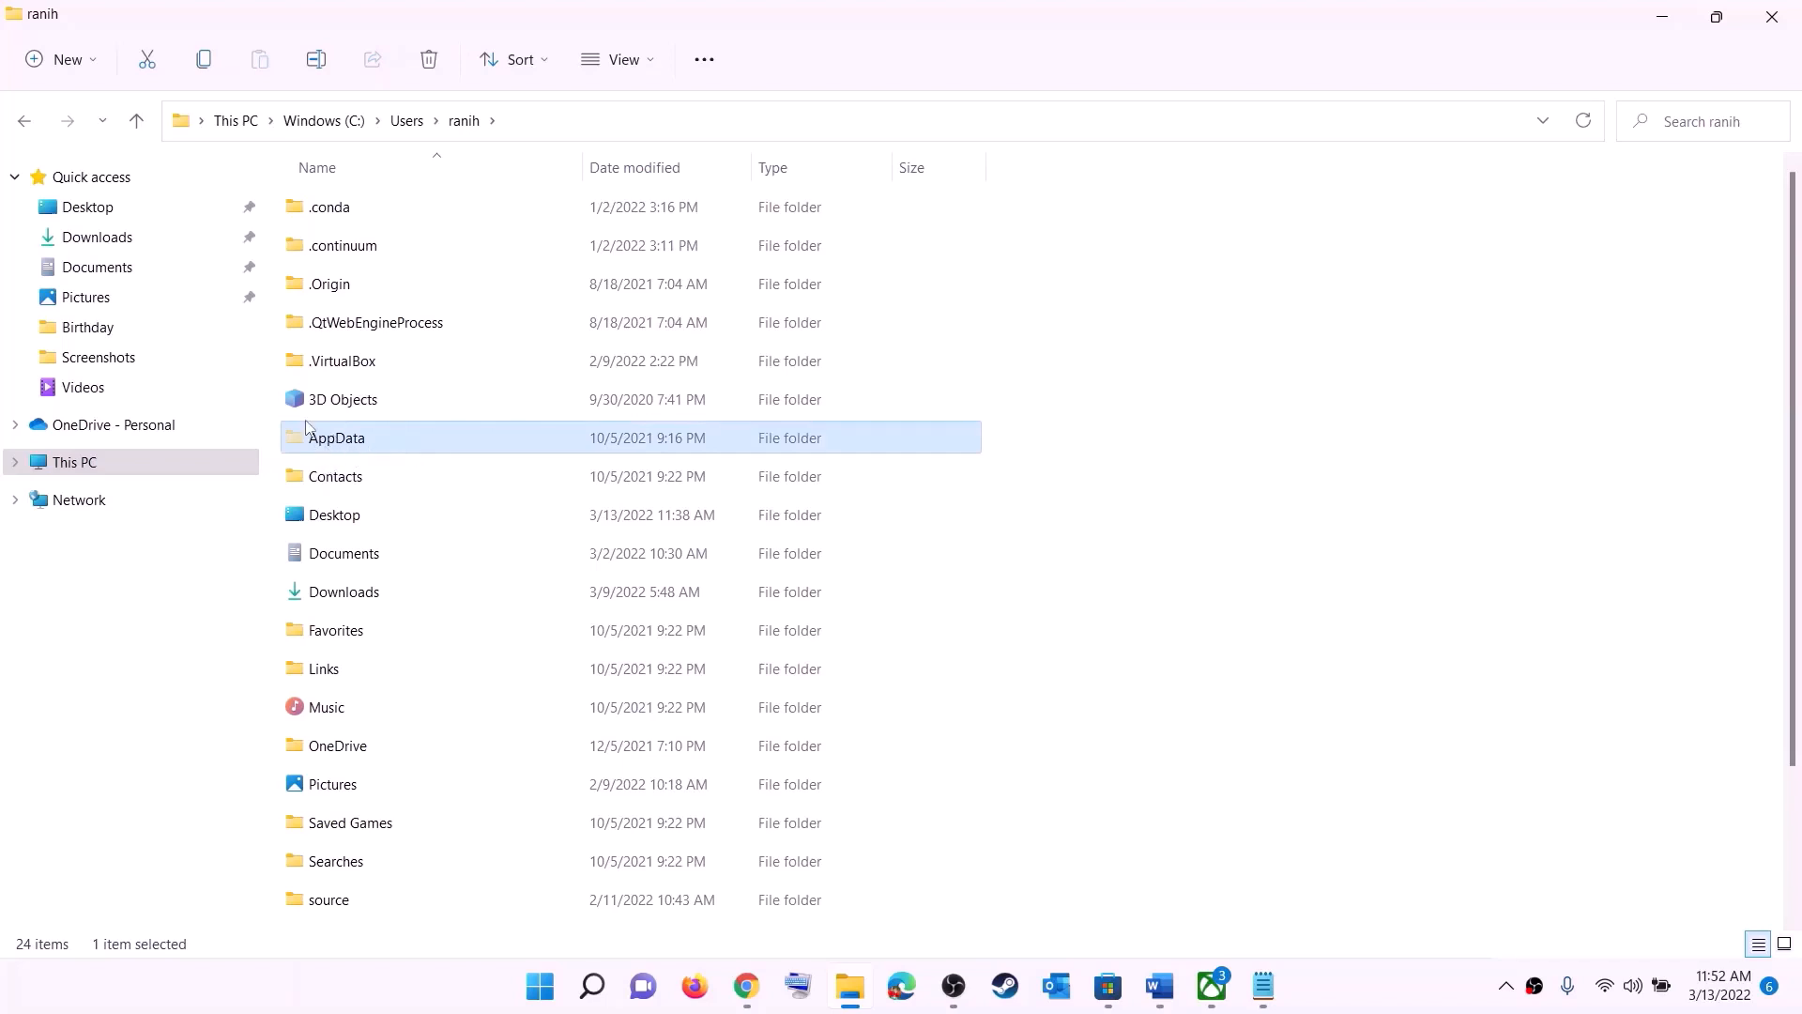
{"action": "left_click", "coordinate": [653, 60]}
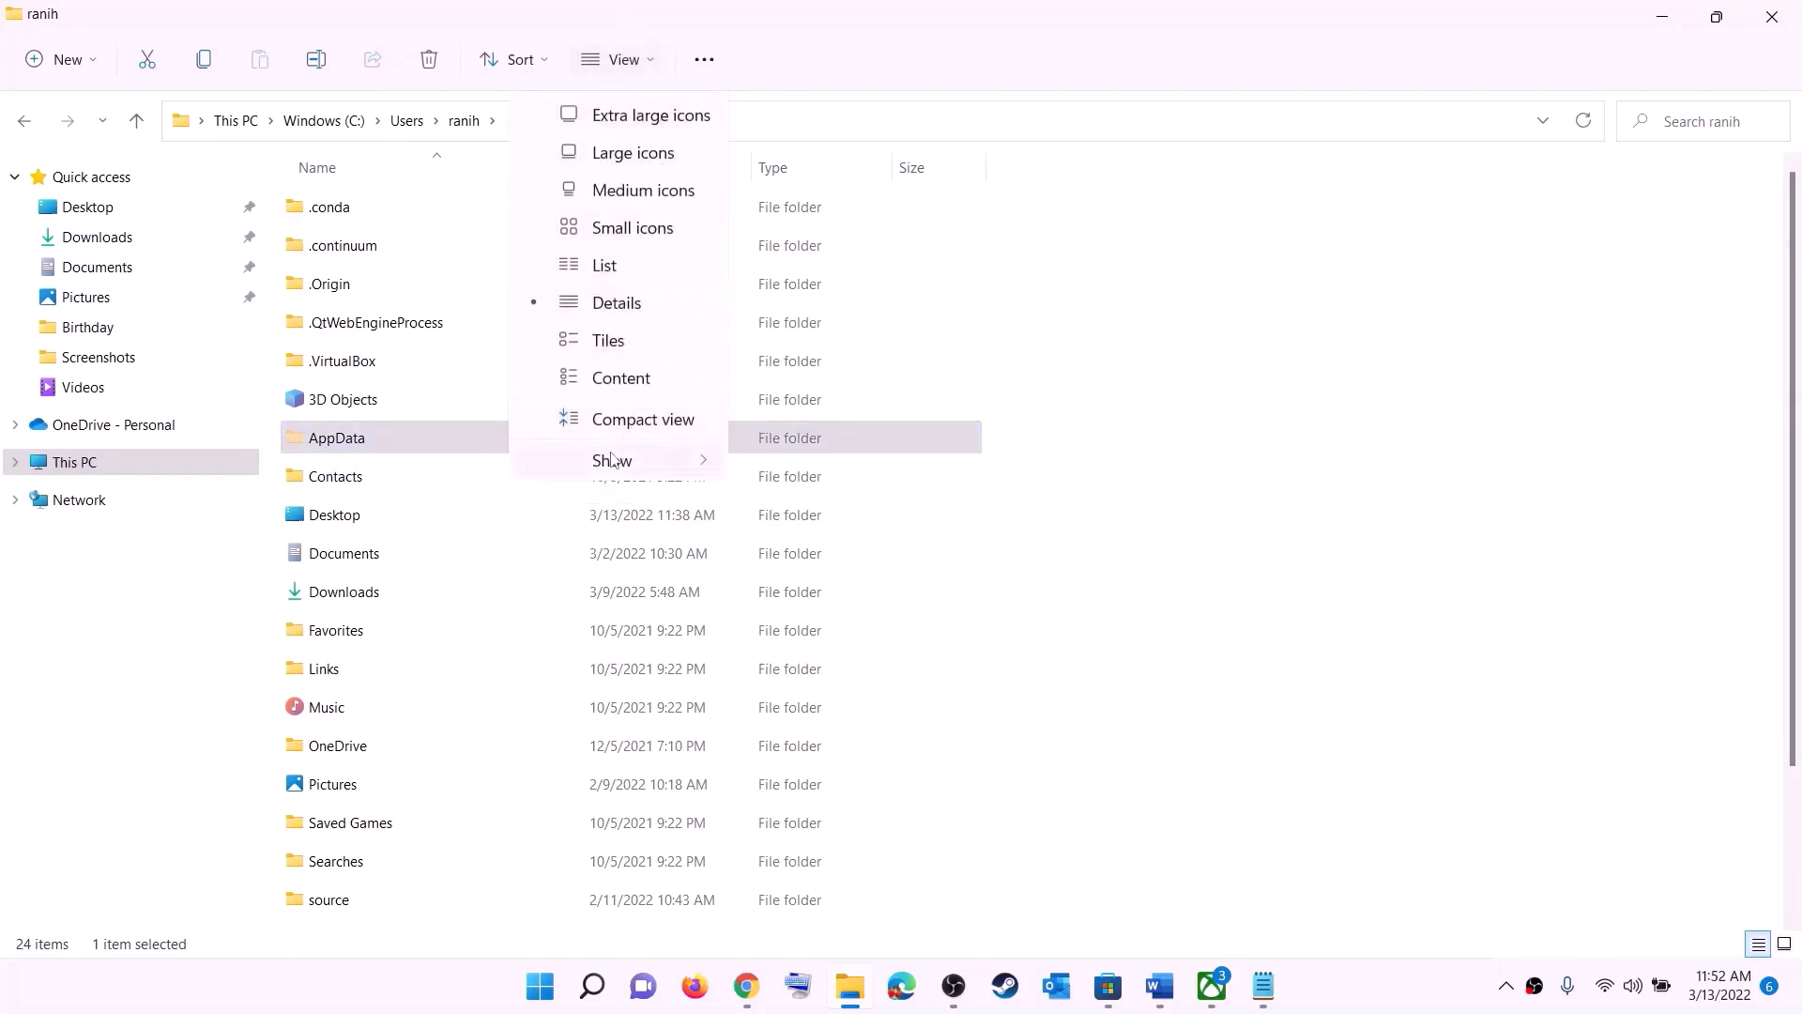
{"action": "mouse_move", "coordinate": [612, 460]}
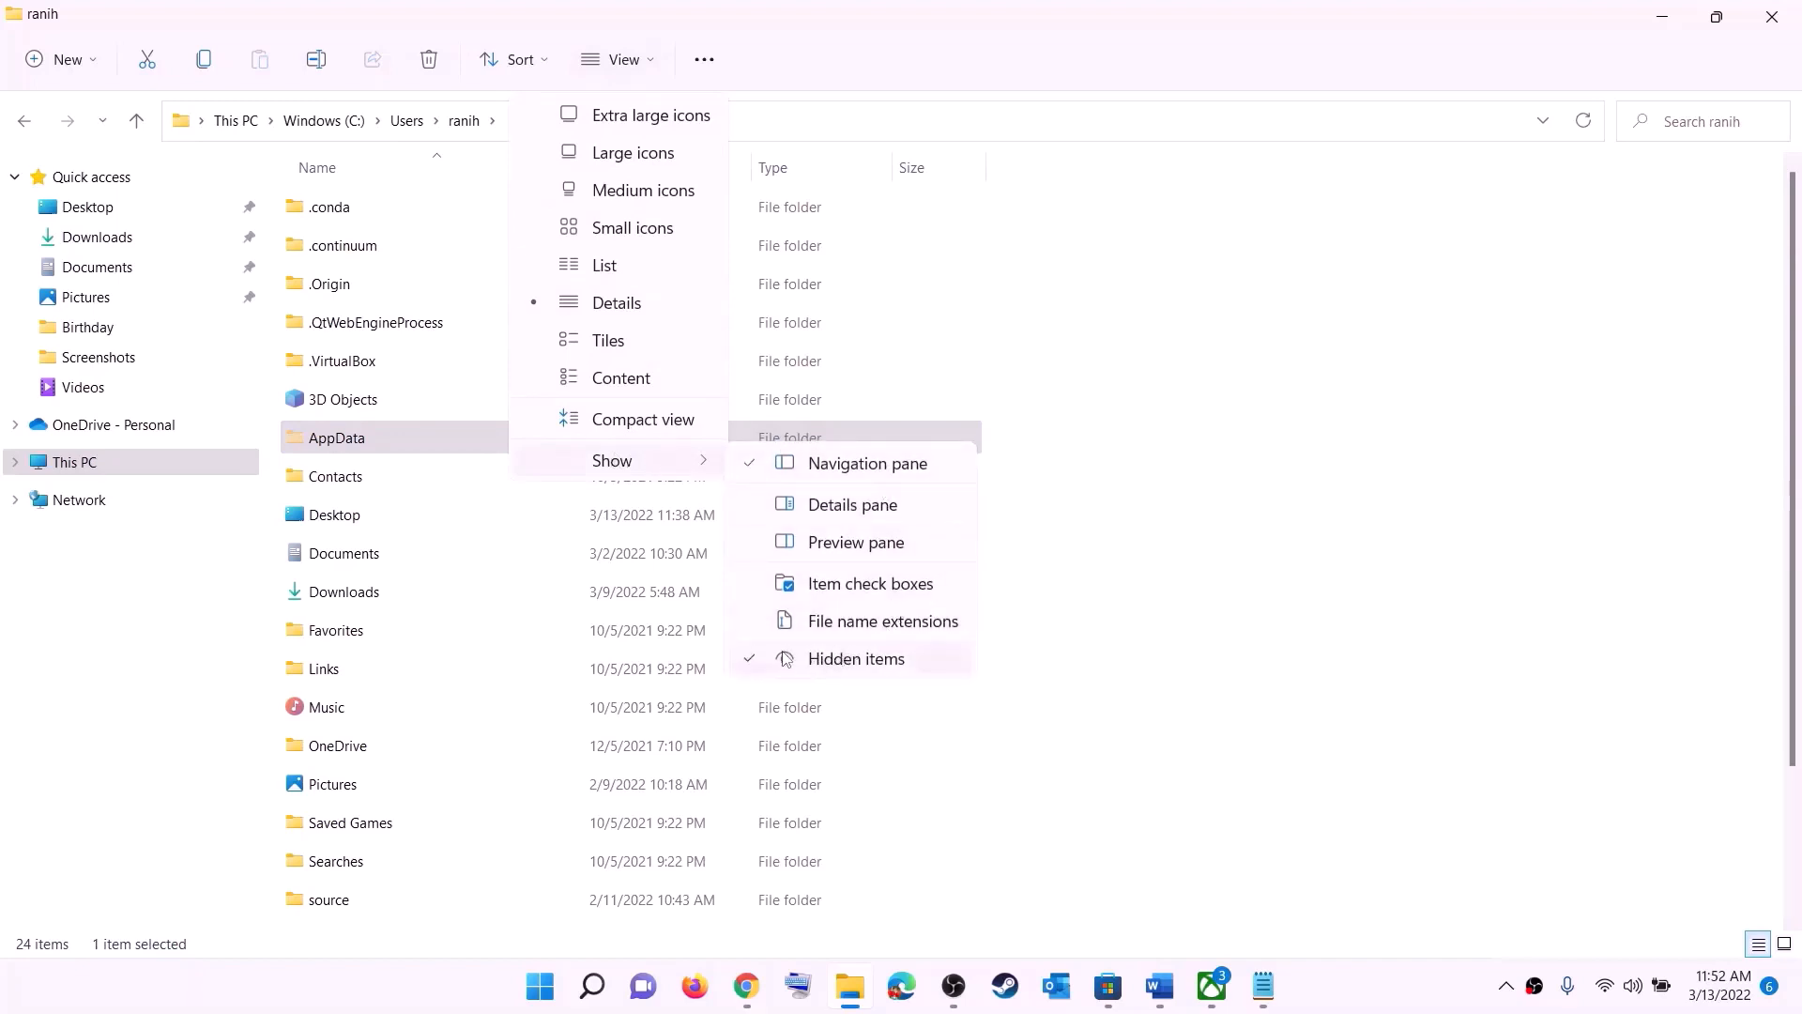
{"action": "left_click", "coordinate": [376, 444]}
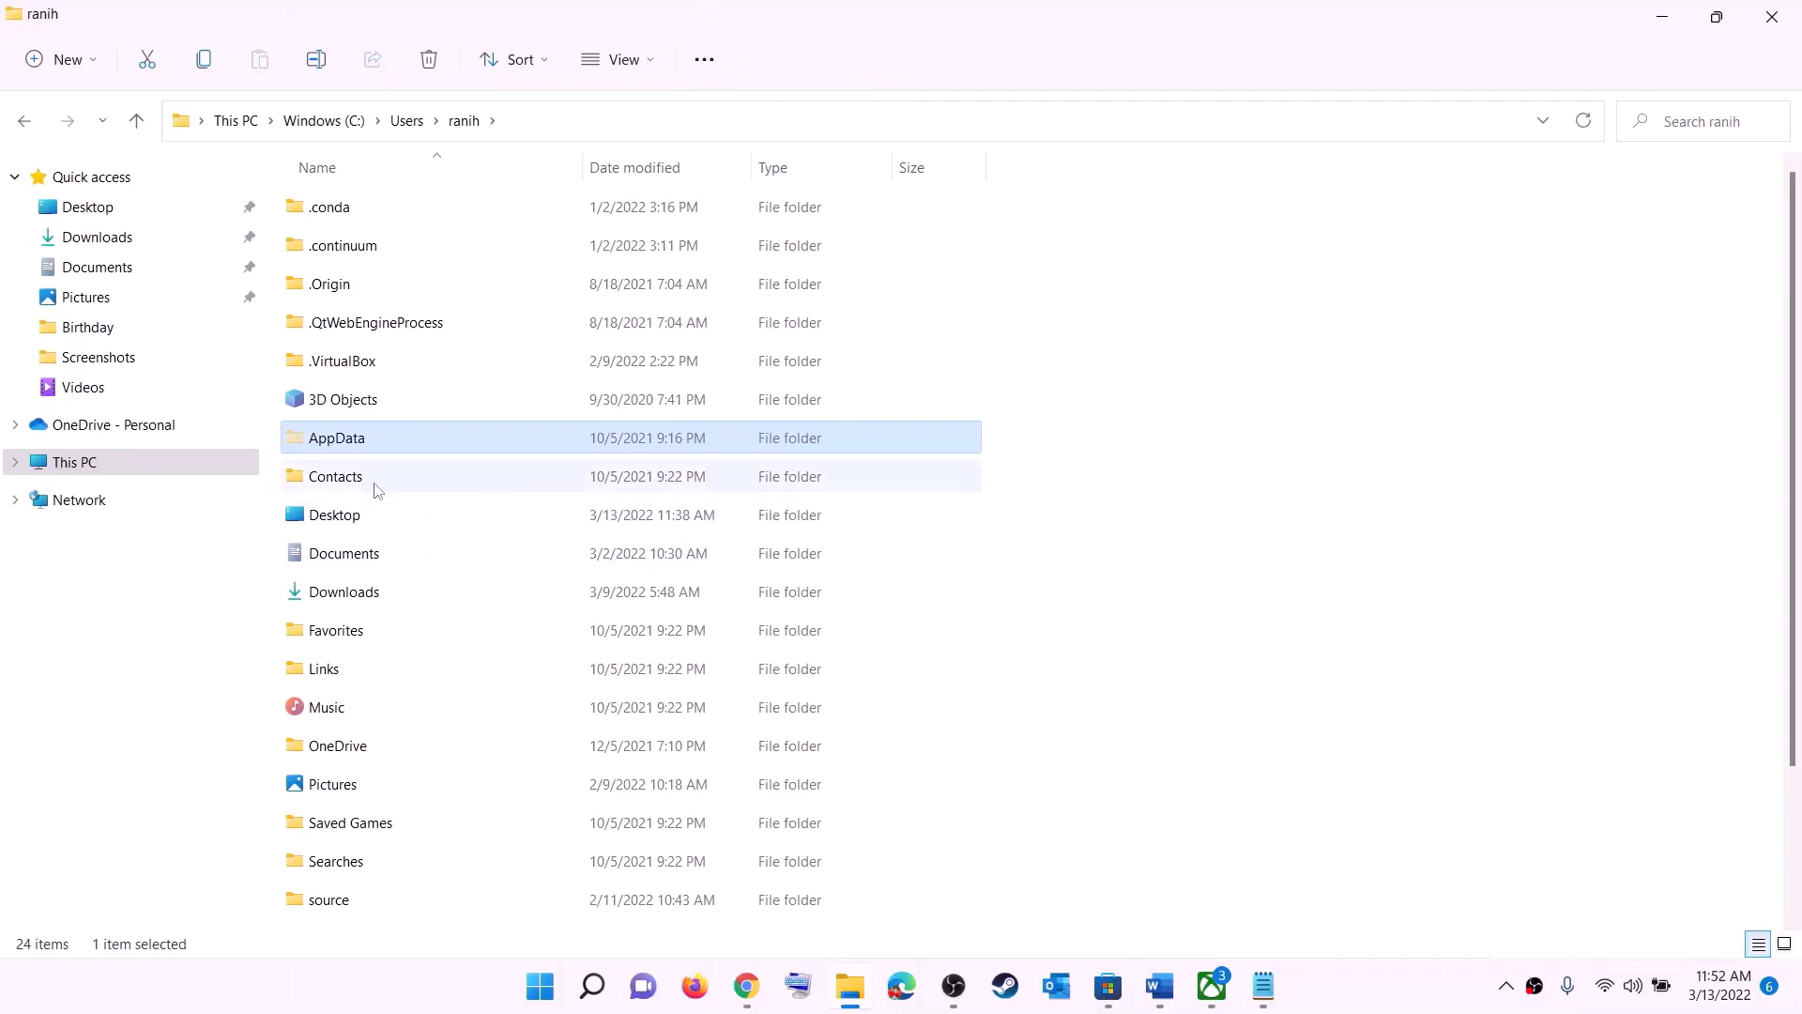
Step: Open the Packages folder inside AppData\Local of the user's profile
{"action": "left_click", "coordinate": [437, 439]}
{"action": "double_click", "coordinate": [413, 446]}
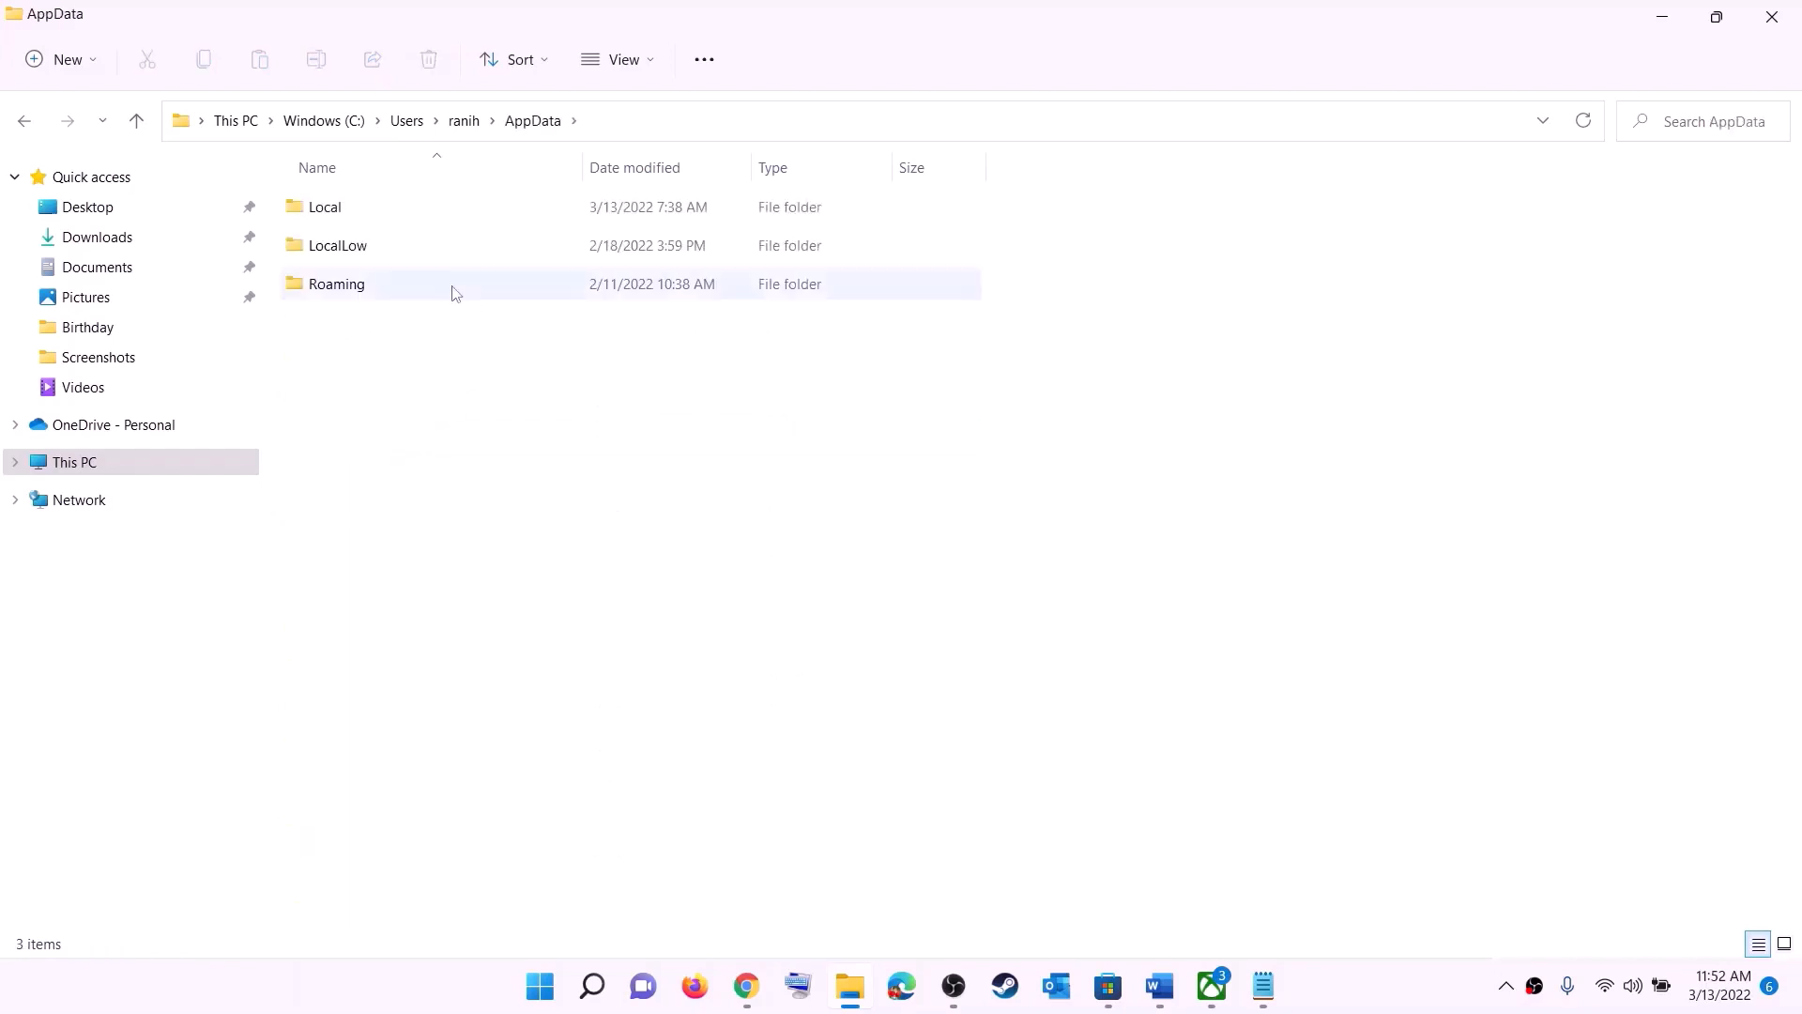
{"action": "left_click", "coordinate": [364, 207]}
{"action": "double_click", "coordinate": [363, 206]}
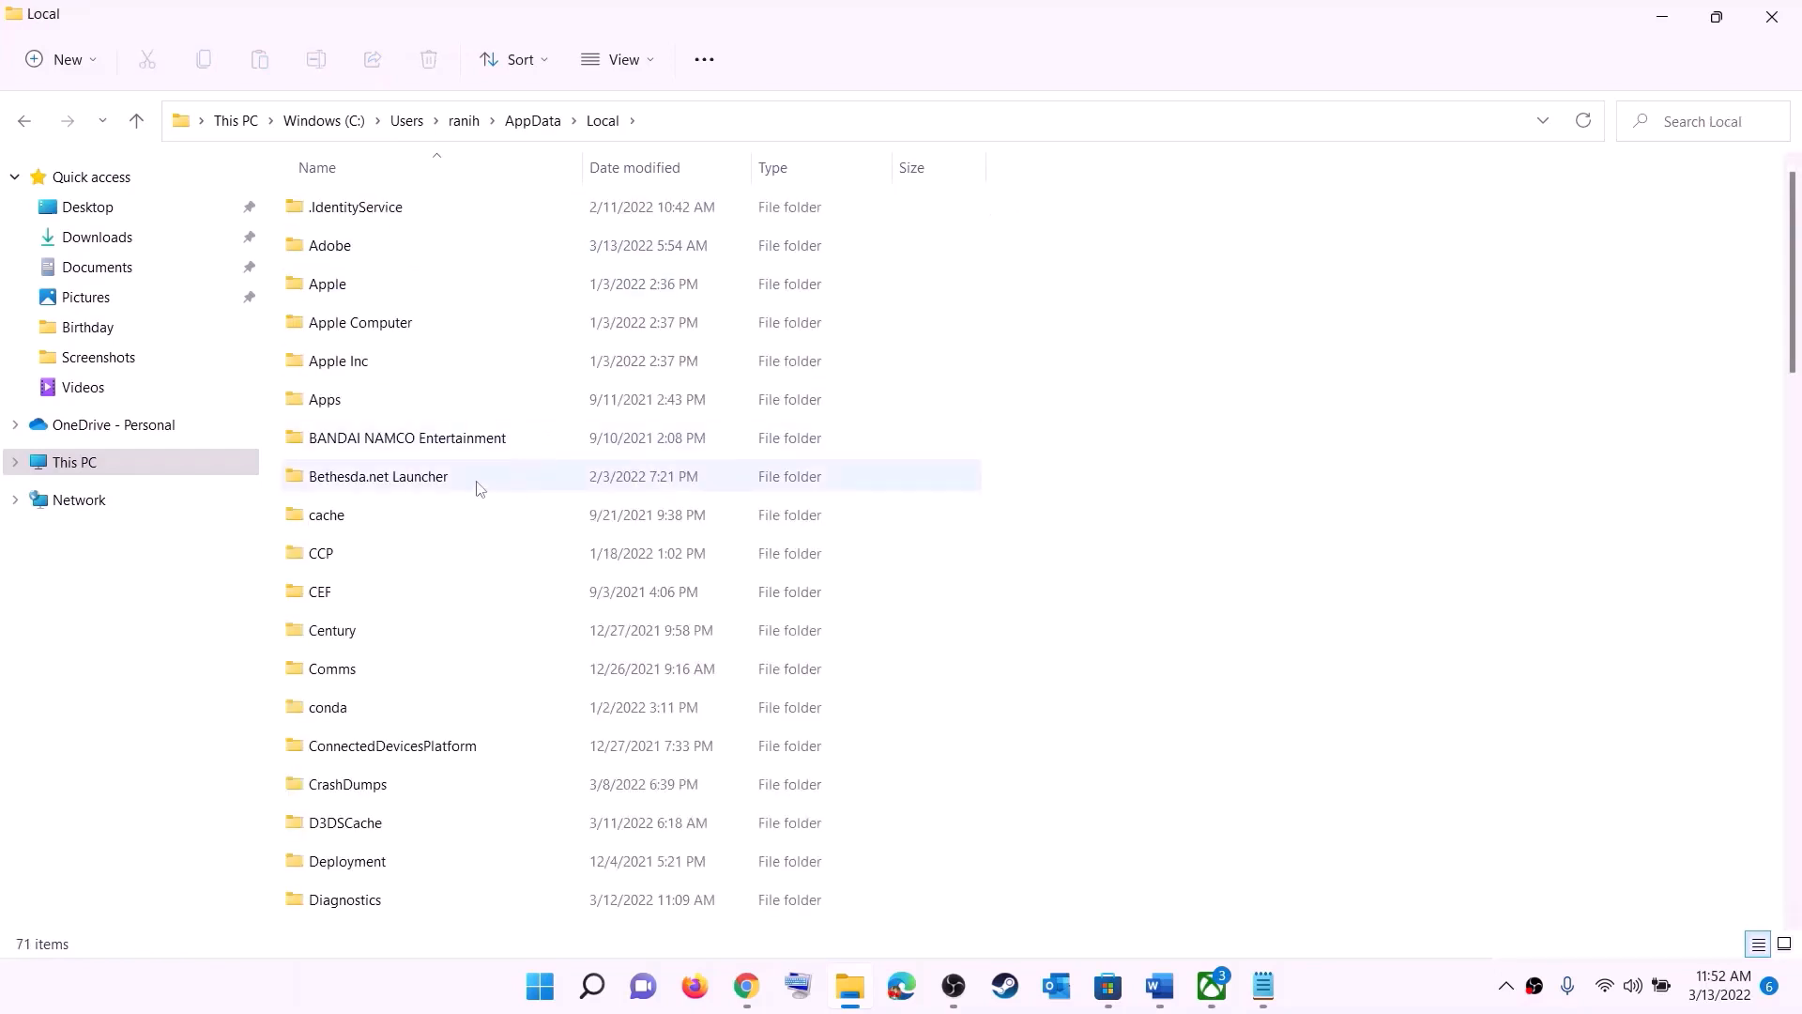
{"action": "left_click", "coordinate": [410, 445]}
{"action": "key", "text": "p"}
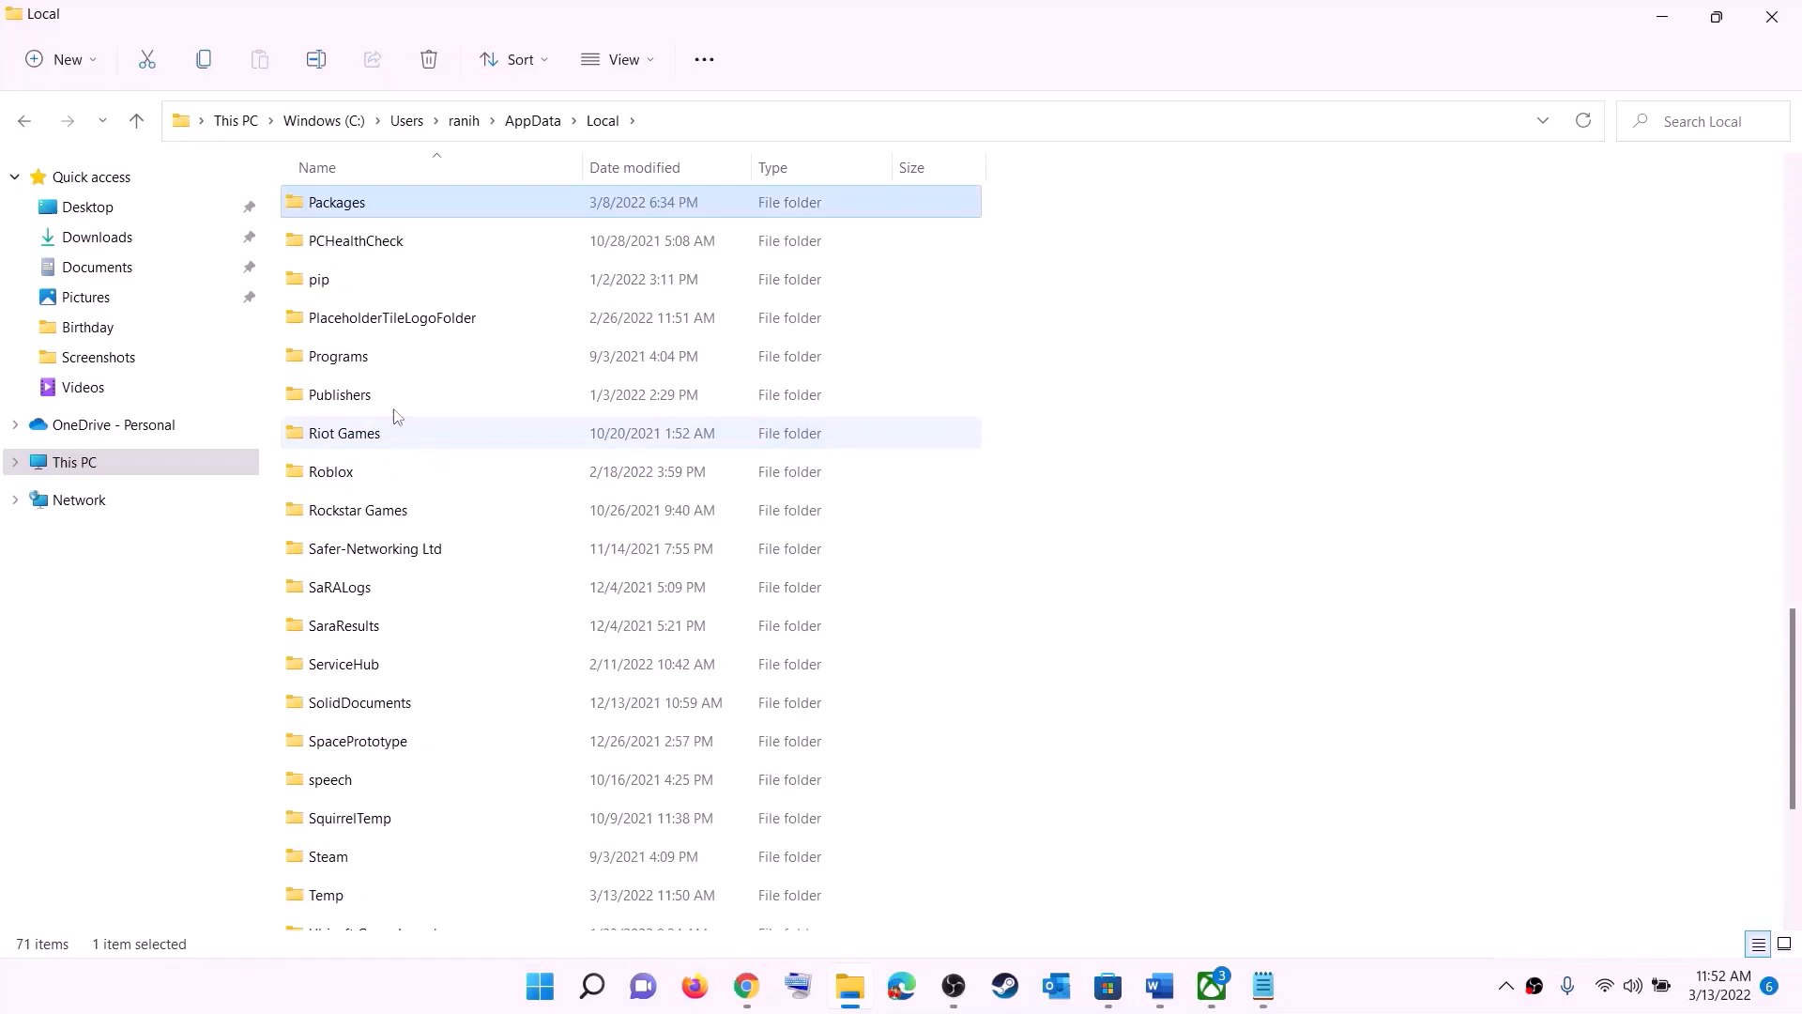
{"action": "left_click", "coordinate": [387, 208]}
{"action": "left_click", "coordinate": [420, 194]}
{"action": "double_click", "coordinate": [418, 200]}
Step: Open the Microsoft.WindowsStore_8wekyb3d8bbwe folder in Packages and select its LocalCache folder
{"action": "scroll", "coordinate": [540, 610], "scroll_direction": "down", "scroll_amount": 10}
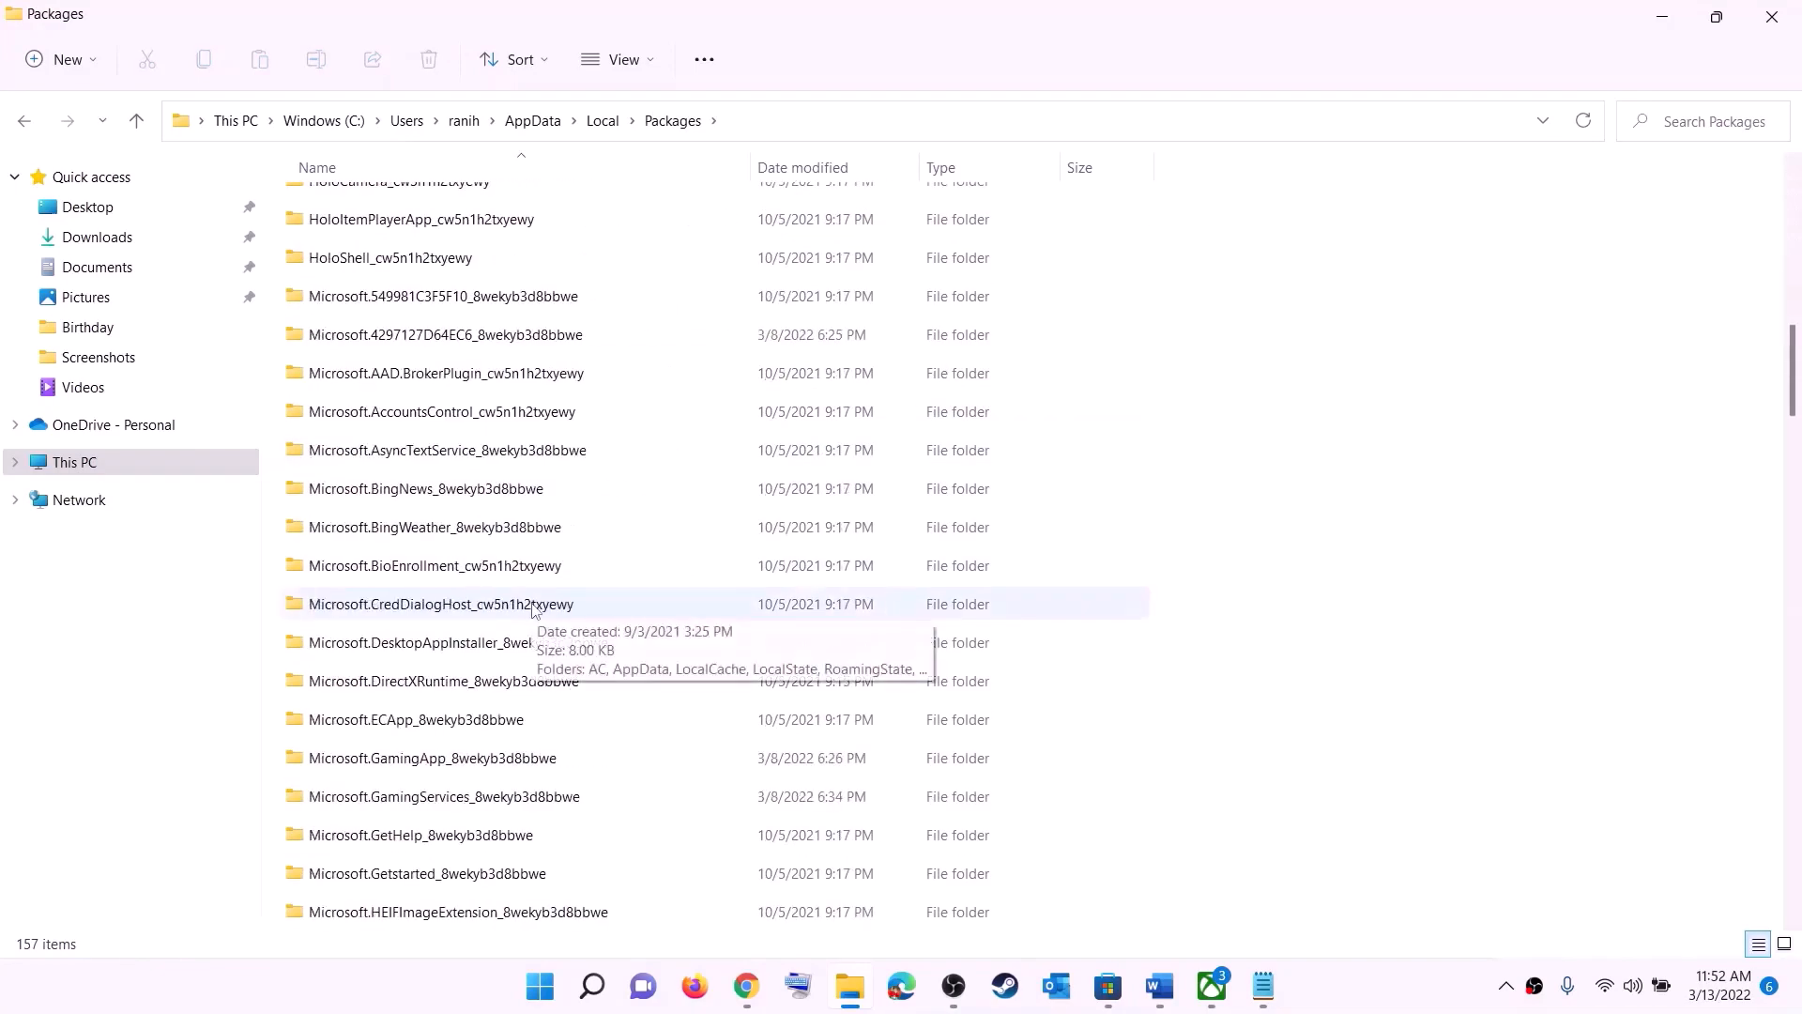
{"action": "scroll", "coordinate": [549, 624], "scroll_direction": "down", "scroll_amount": 5}
{"action": "scroll", "coordinate": [549, 624], "scroll_direction": "down", "scroll_amount": 12}
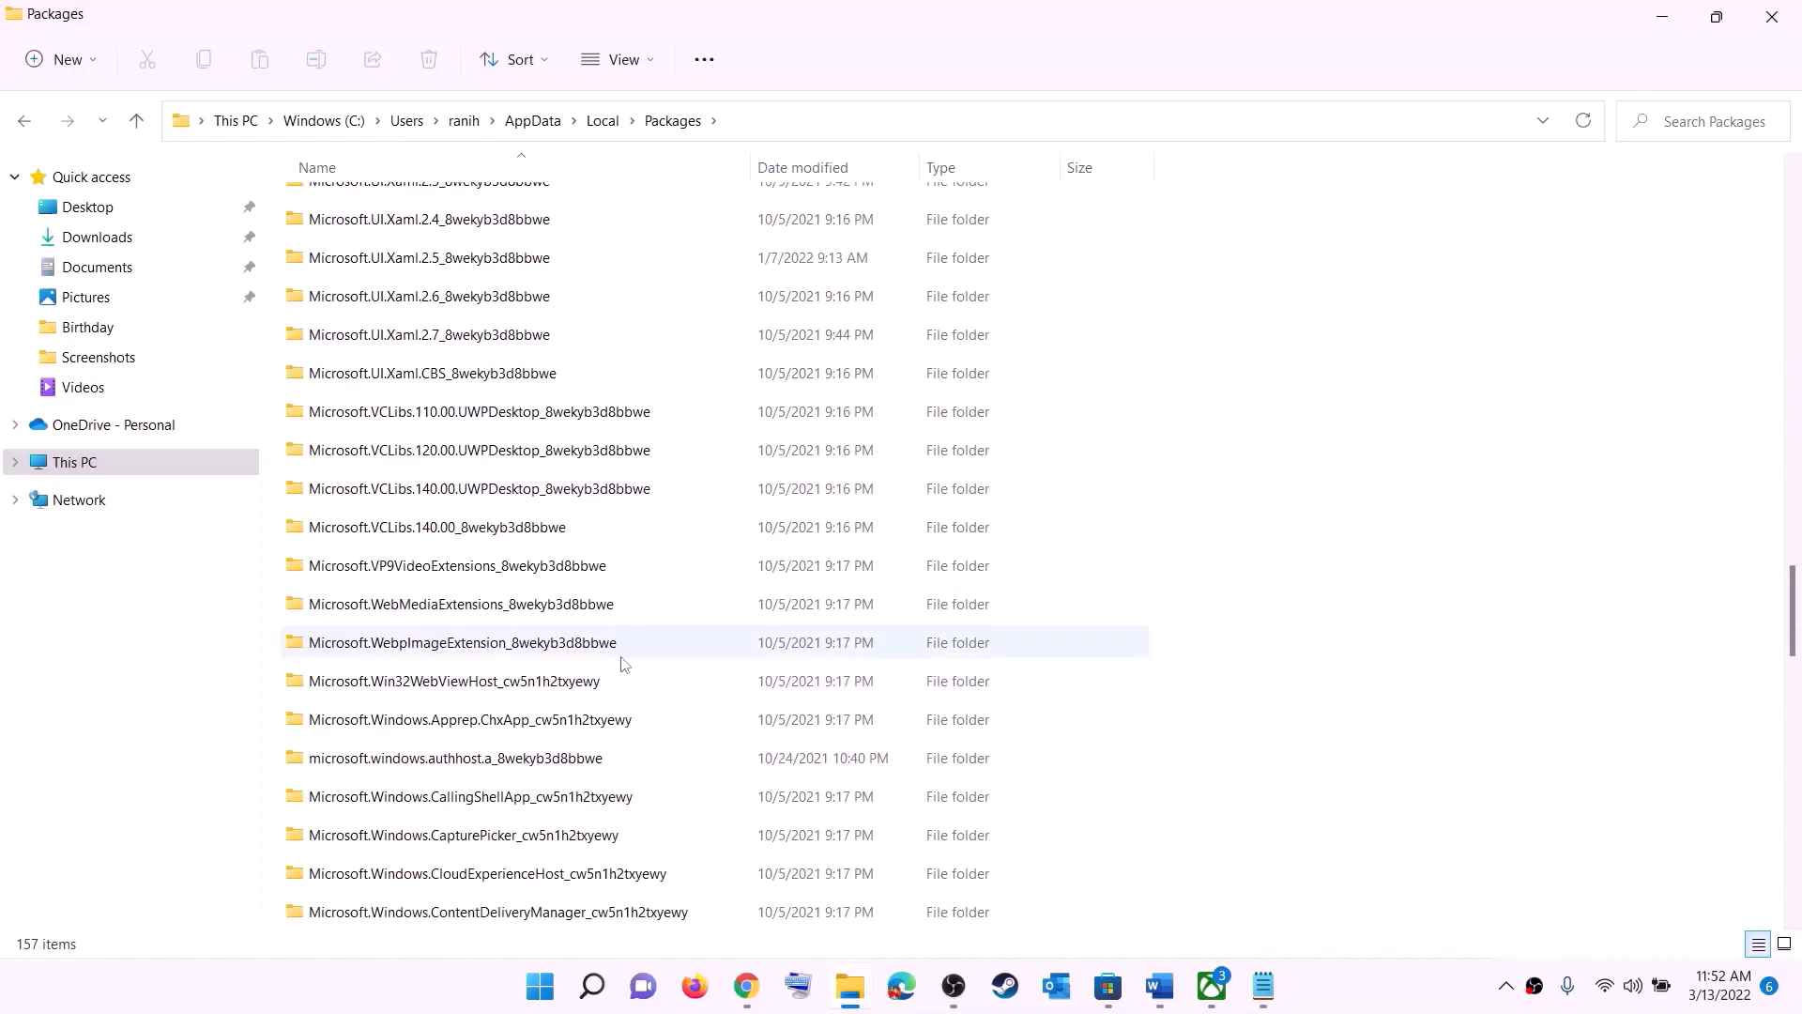
{"action": "scroll", "coordinate": [622, 663], "scroll_direction": "down", "scroll_amount": 6}
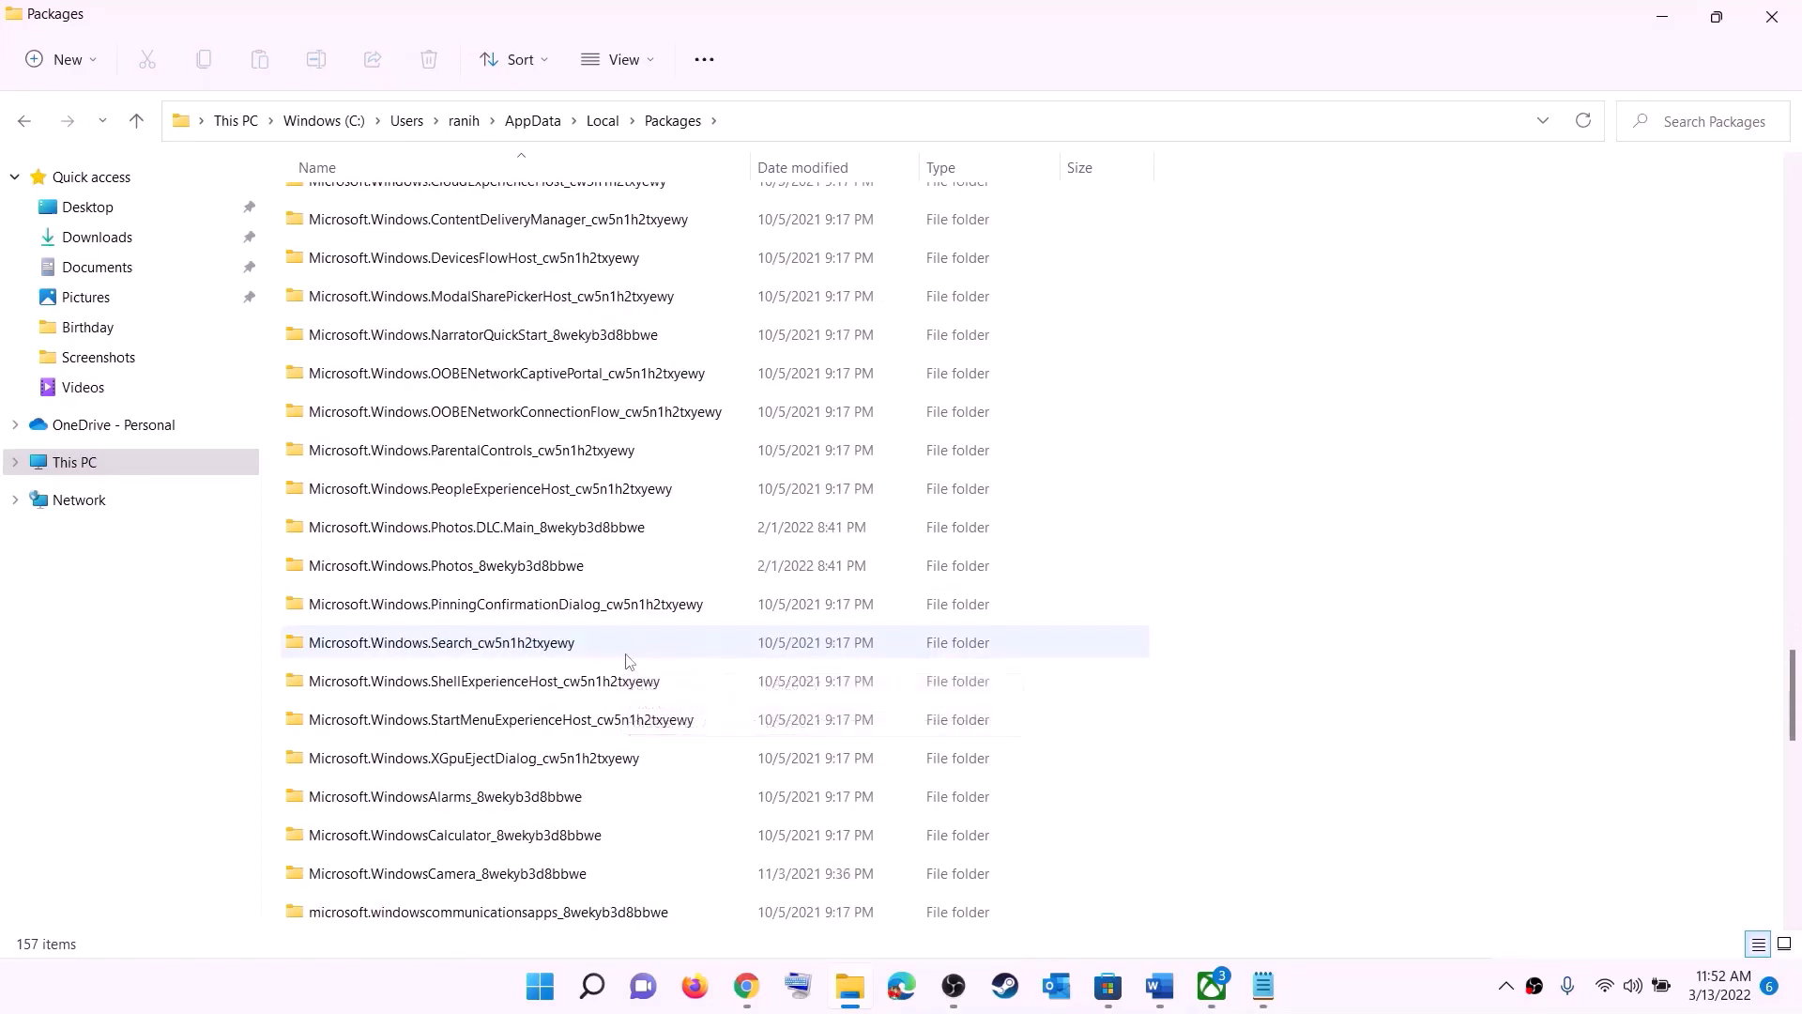
{"action": "left_click", "coordinate": [407, 765]}
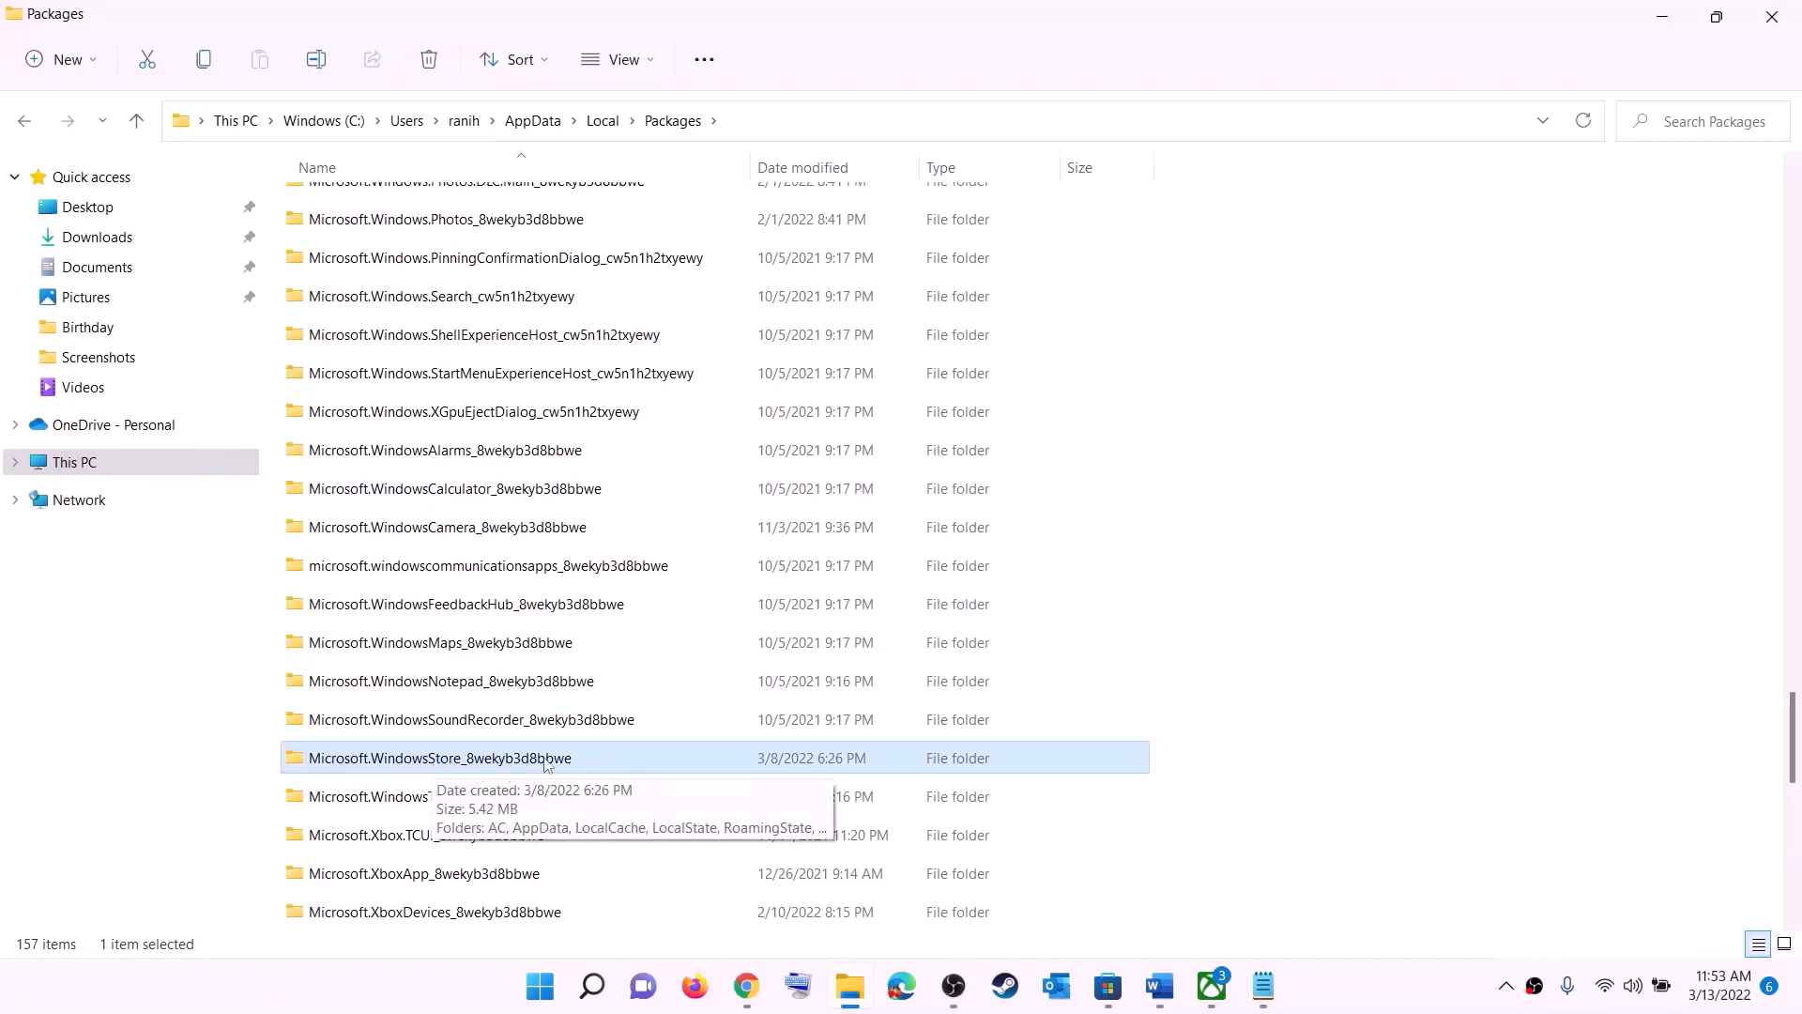
{"action": "left_click", "coordinate": [492, 765]}
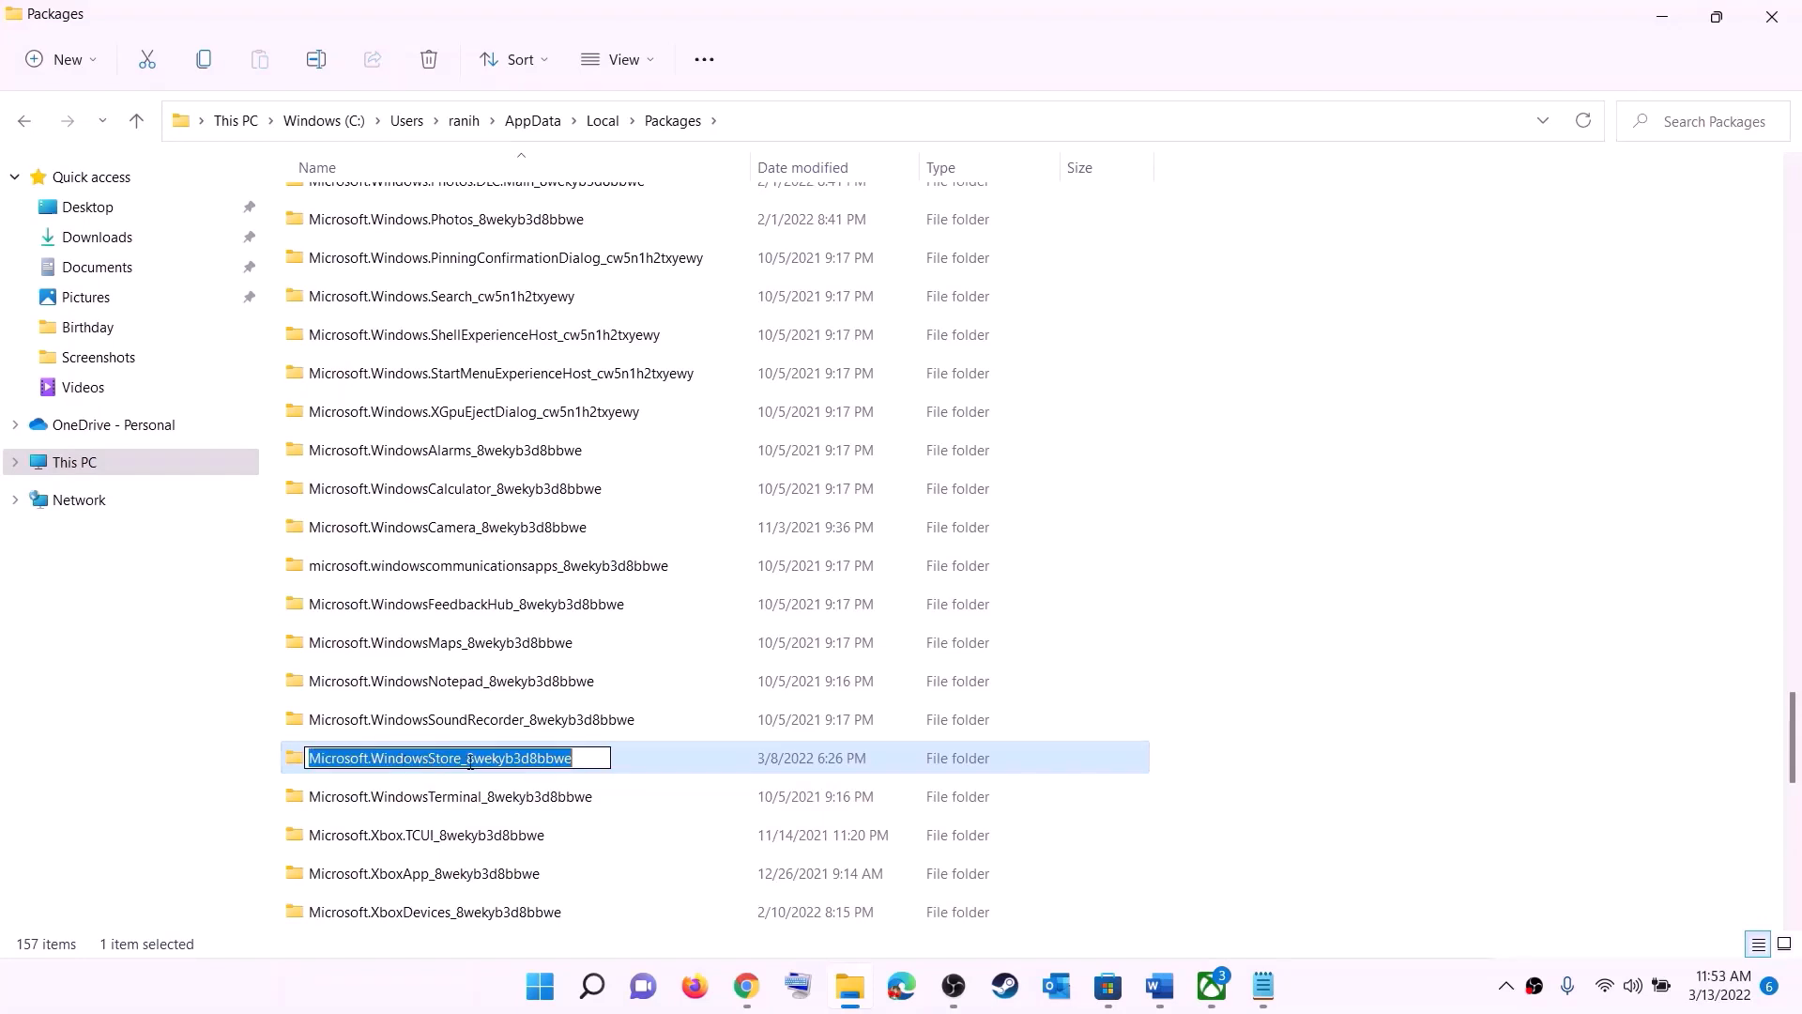
{"action": "left_click", "coordinate": [662, 763]}
{"action": "left_click", "coordinate": [511, 761]}
{"action": "double_click", "coordinate": [636, 768]}
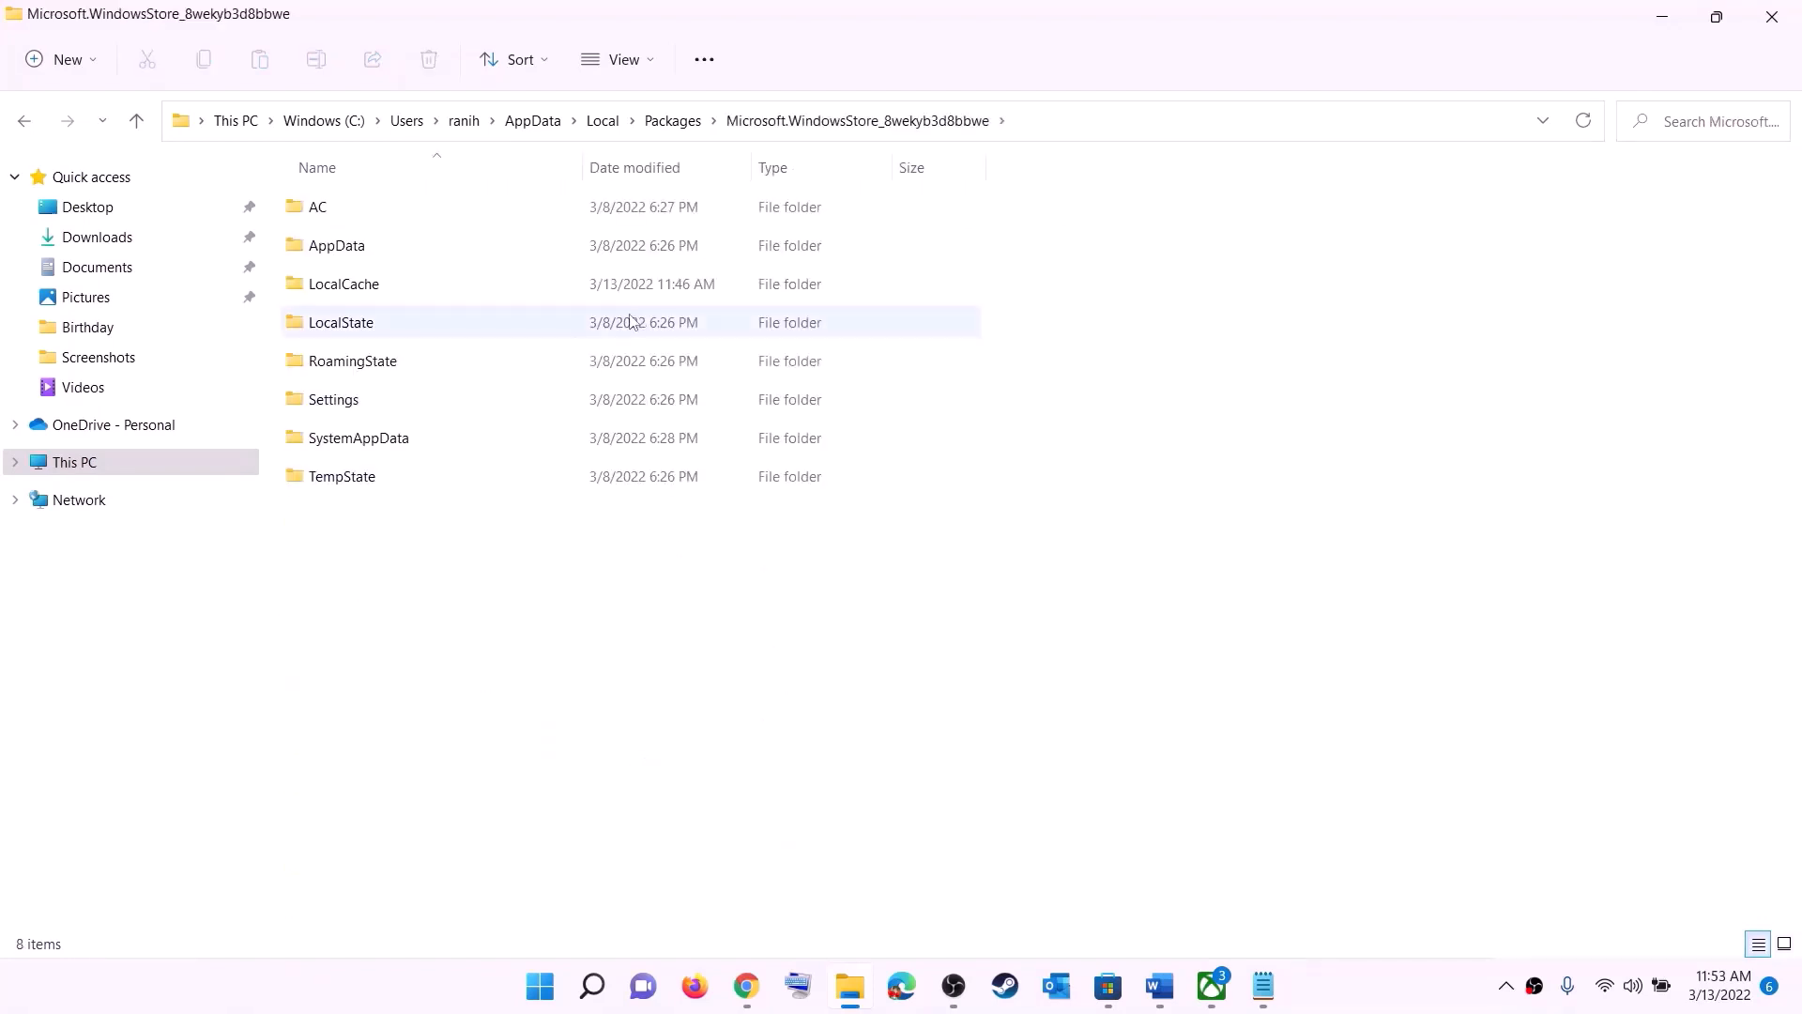
{"action": "left_click", "coordinate": [344, 291]}
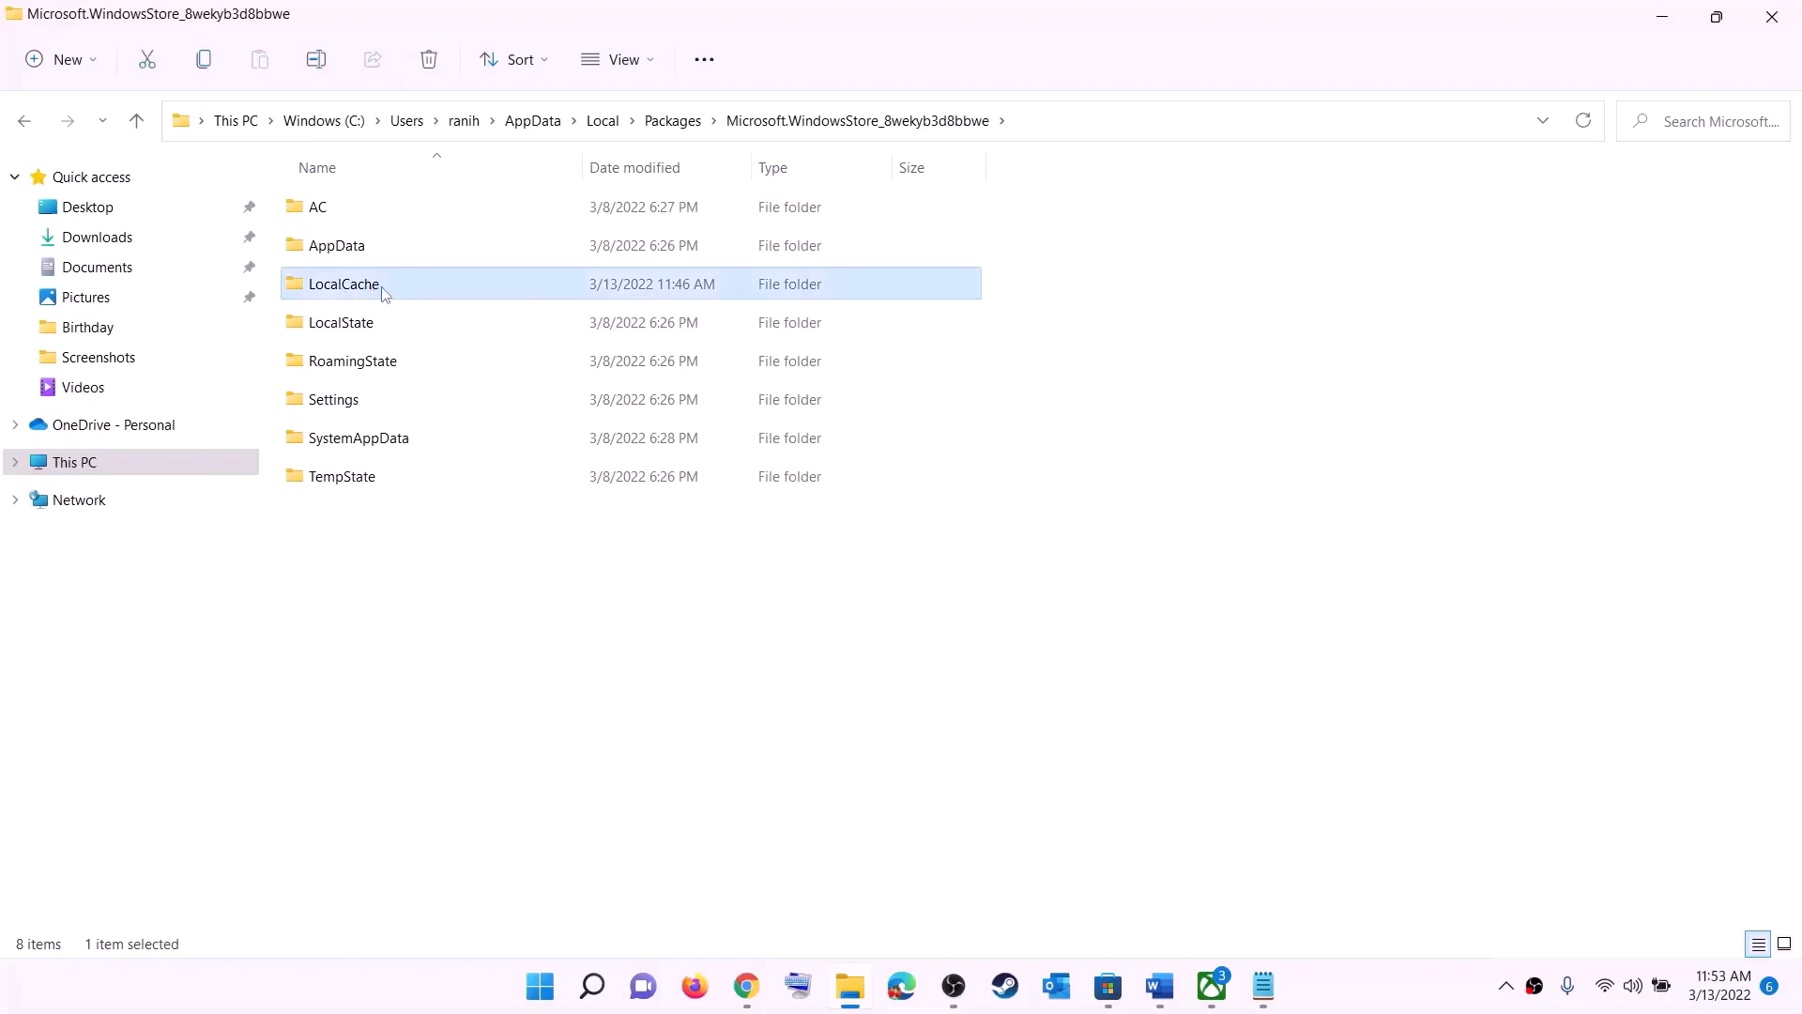
Step: Delete the LocalCache folder from the Microsoft.WindowsStore_8wekyb3d8bbwe folder
{"action": "right_click", "coordinate": [383, 293]}
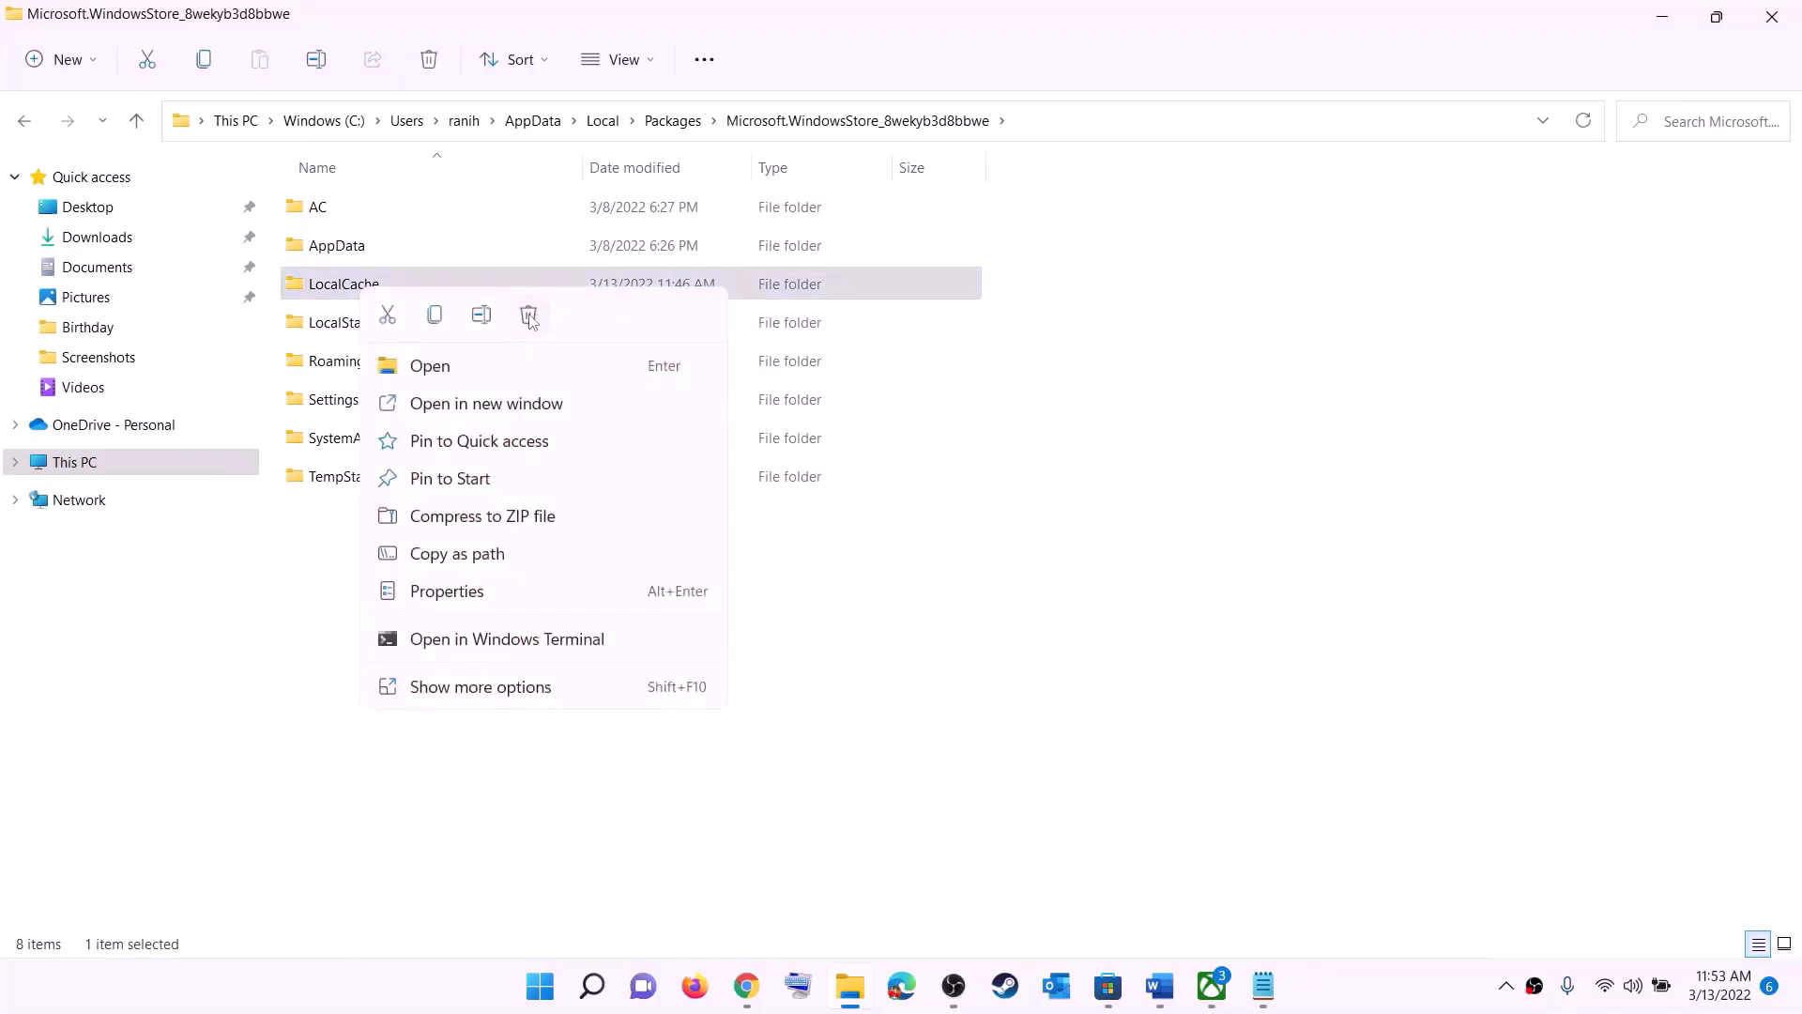
{"action": "left_click", "coordinate": [530, 319]}
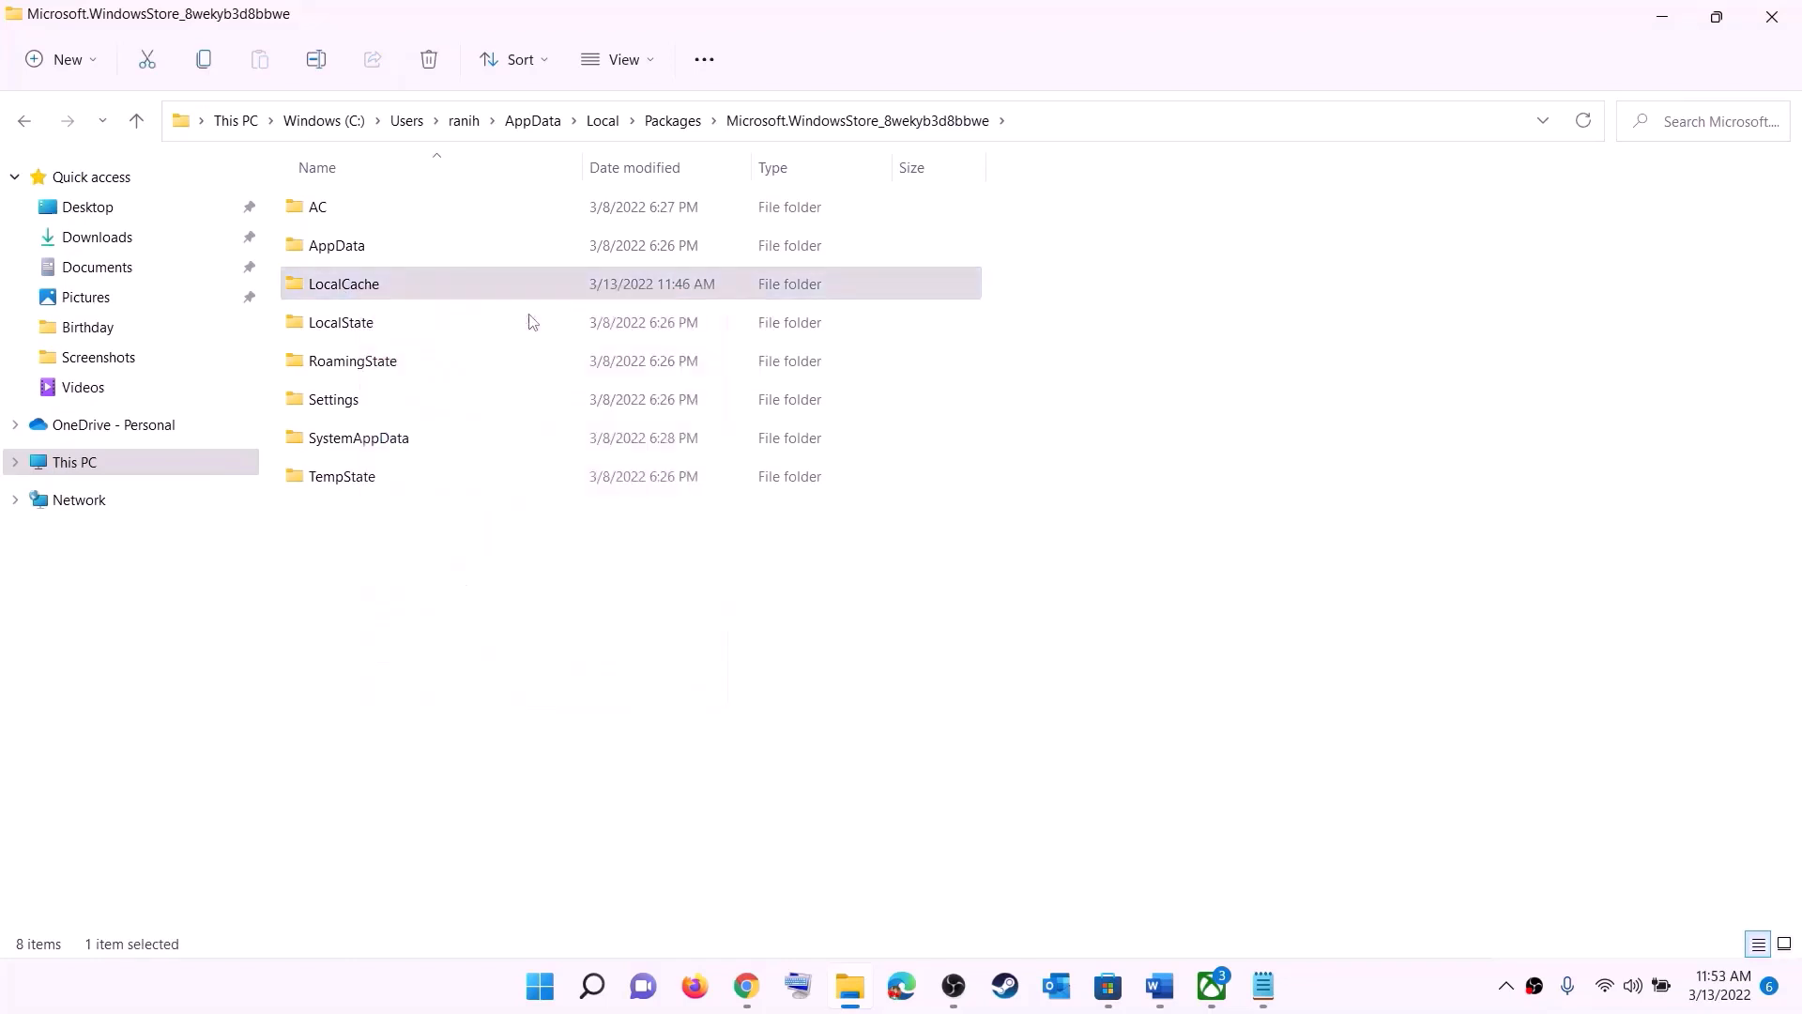
Step: Show the computer's power options, including Restart, and close them without choosing one
{"action": "left_click", "coordinate": [542, 985]}
{"action": "left_click", "coordinate": [1193, 905]}
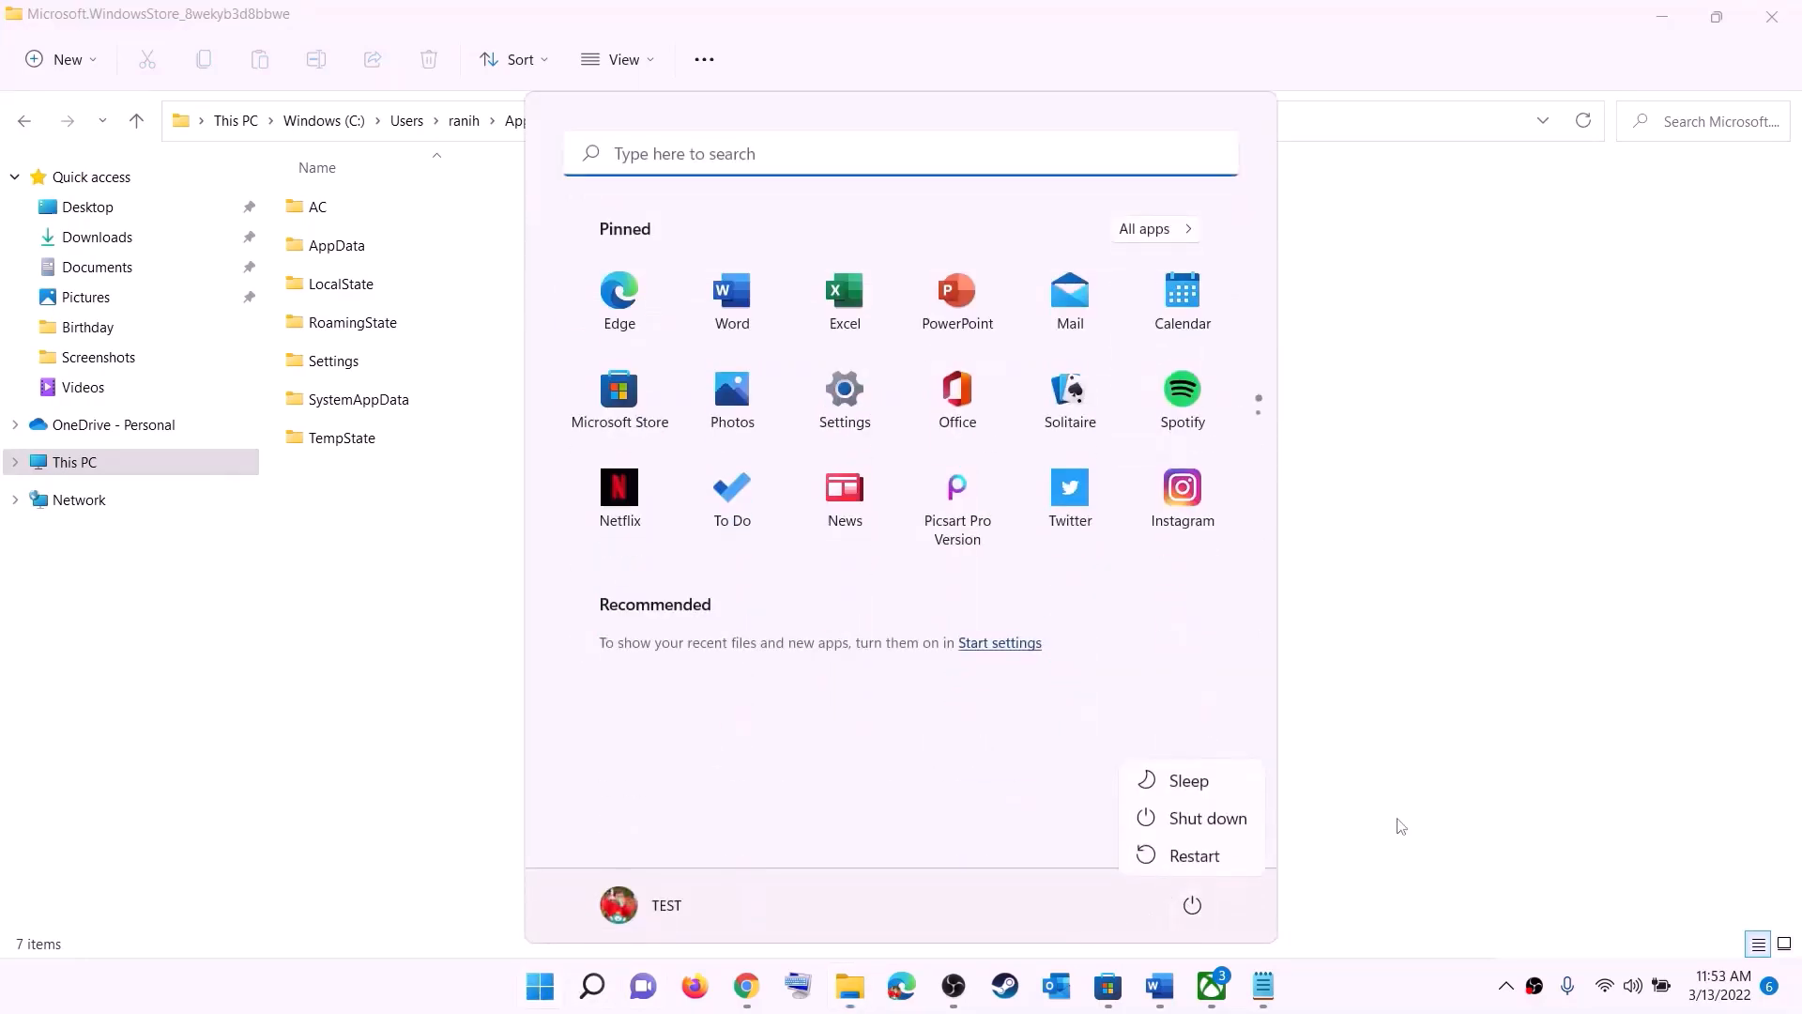
{"action": "key", "text": "Escape"}
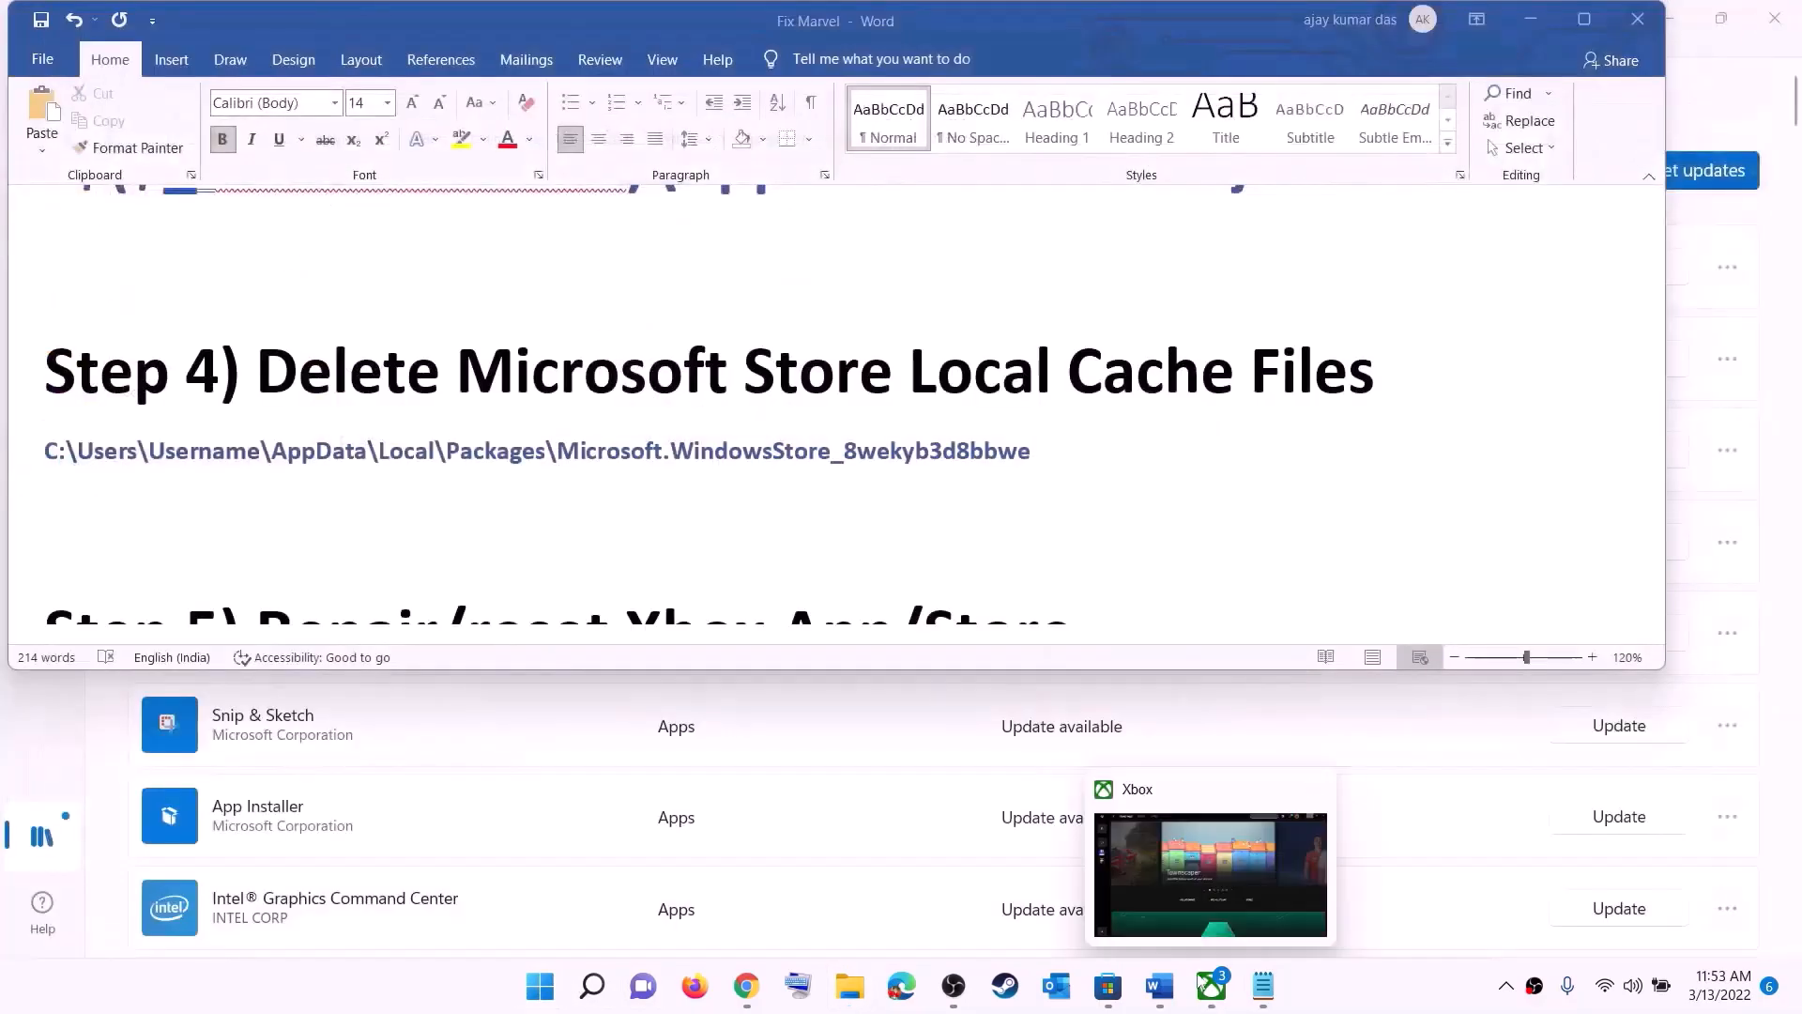
Step: Switch to the Word guide and highlight "/reset Xbox App/Store" in the Step 5 heading
{"action": "scroll", "coordinate": [526, 507], "scroll_direction": "down", "scroll_amount": 4}
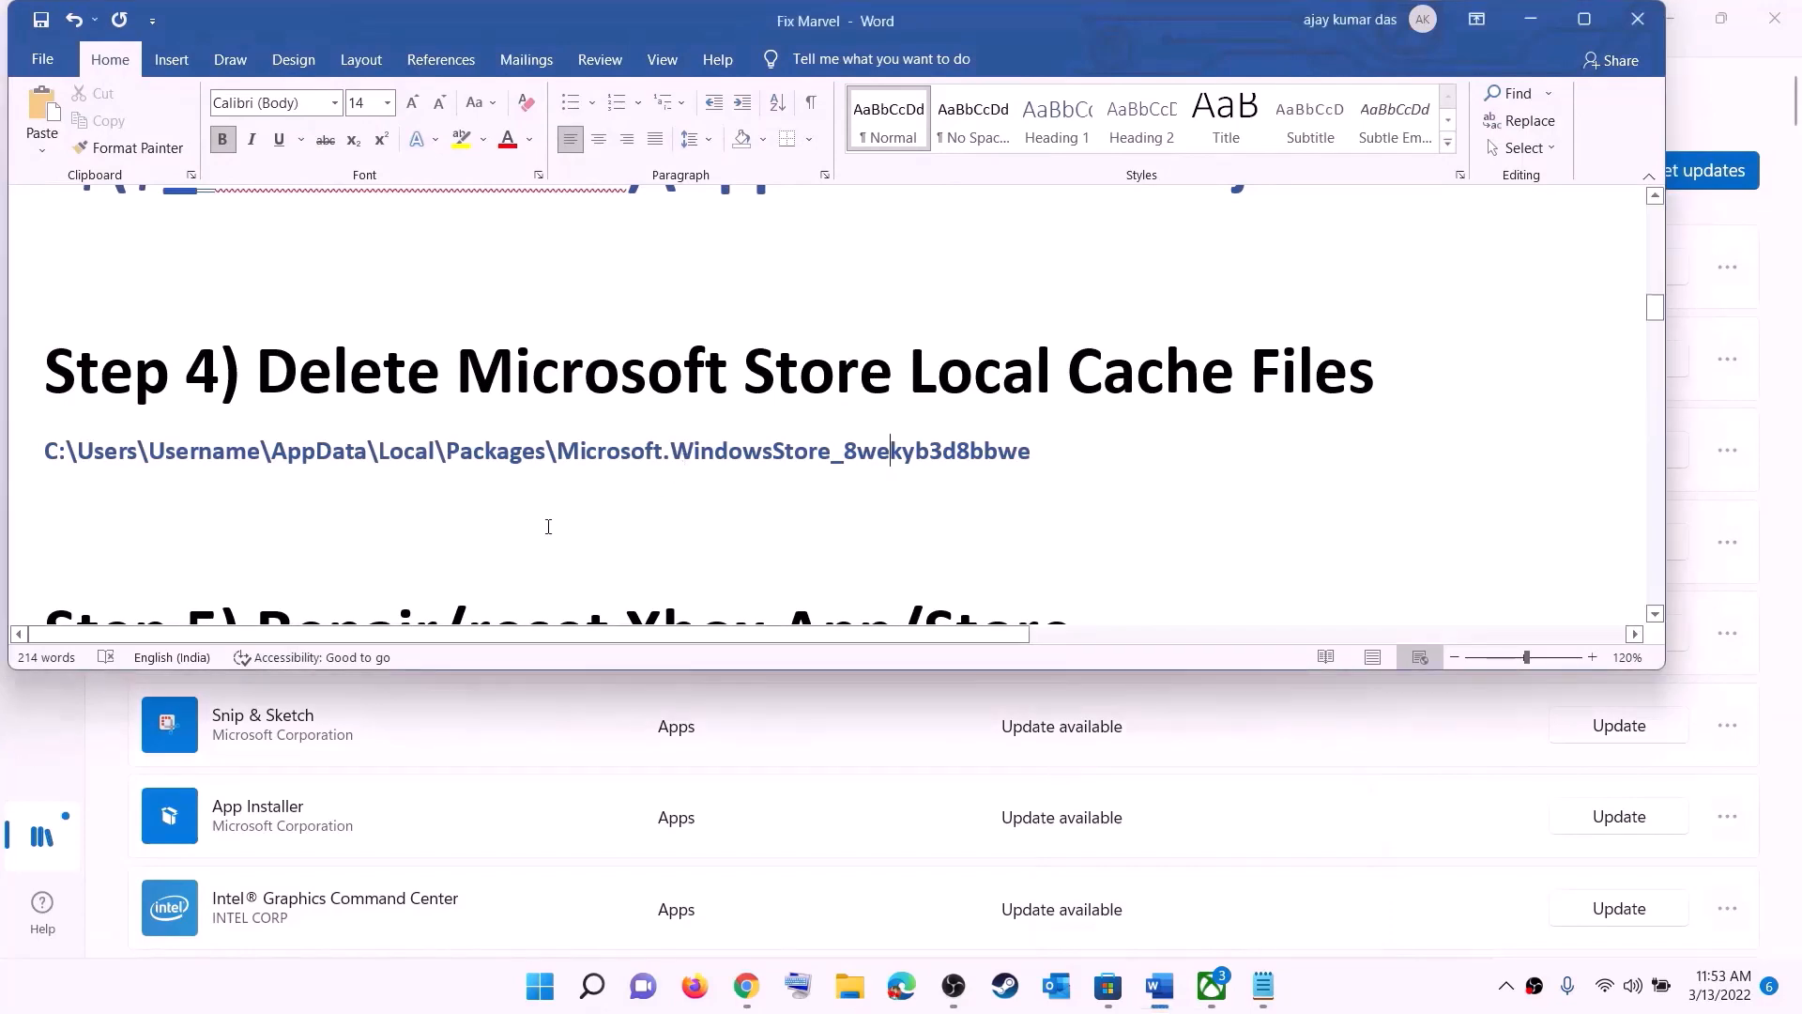
{"action": "scroll", "coordinate": [453, 519], "scroll_direction": "up", "scroll_amount": 2}
{"action": "left_click_drag", "start_coordinate": [454, 519], "coordinate": [1108, 507]}
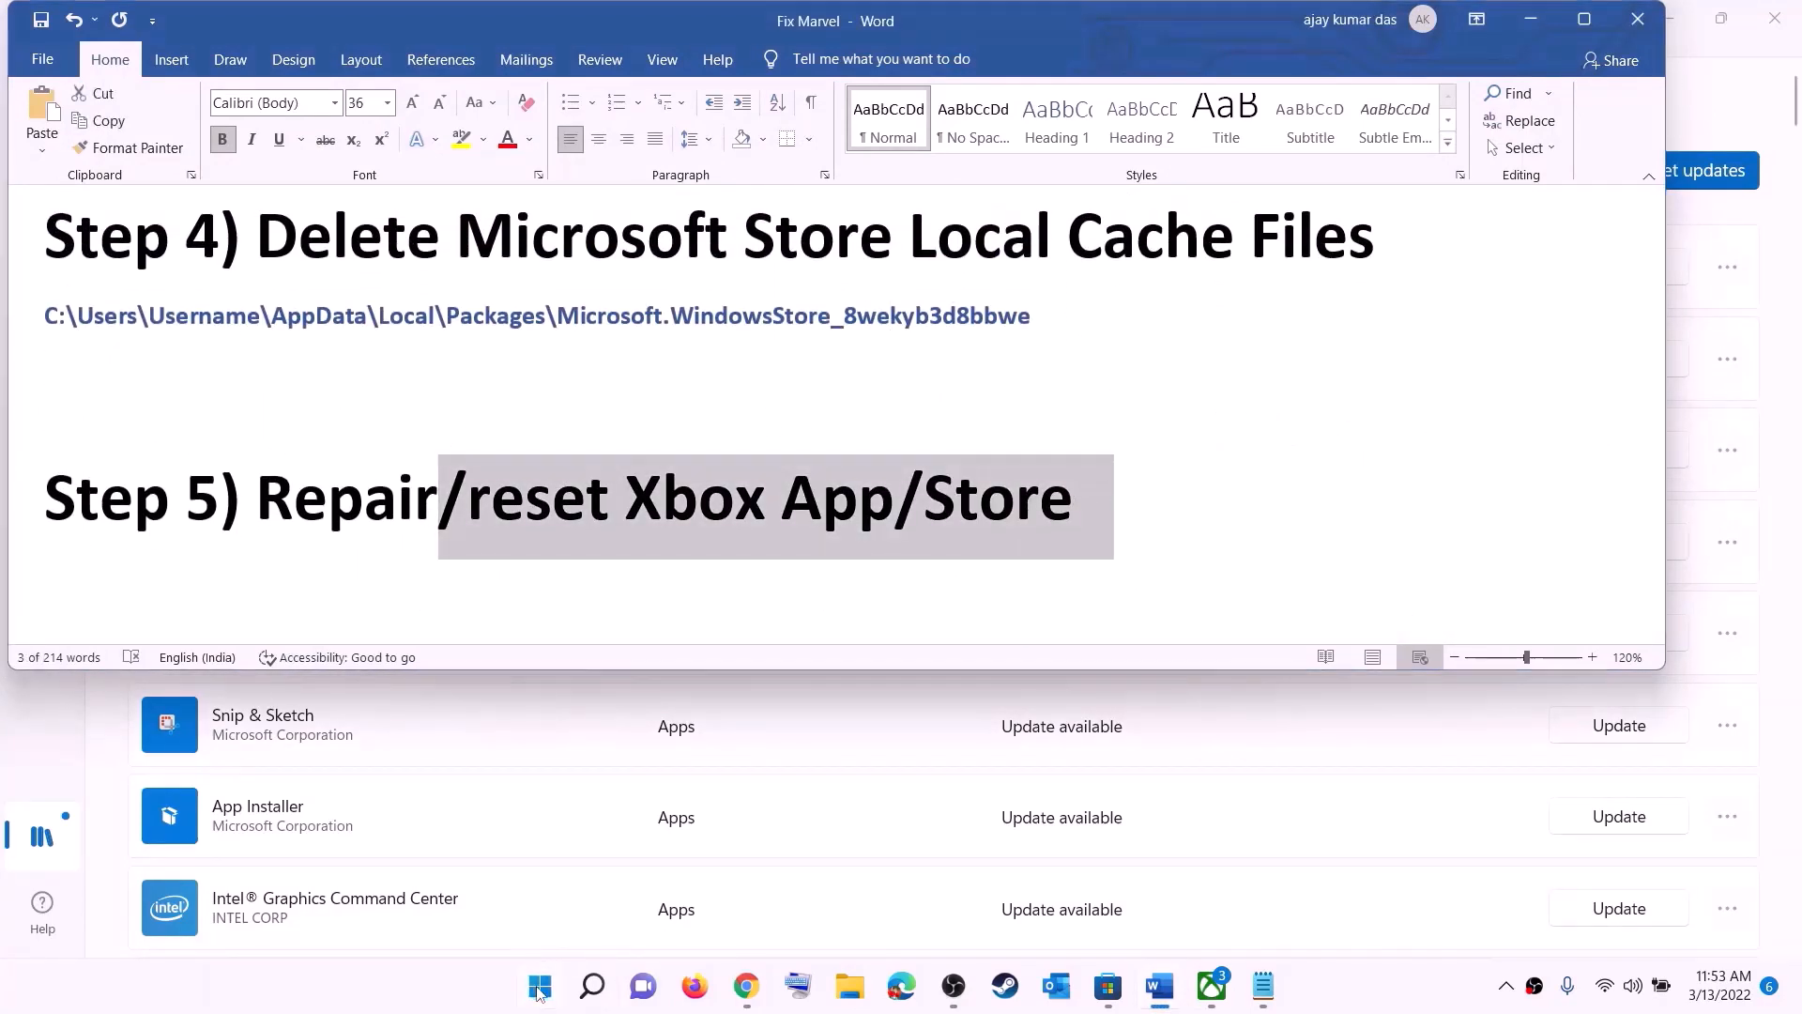
Step: Search Windows for "xbox" and open the Xbox app's settings page
{"action": "left_click", "coordinate": [538, 987]}
{"action": "type", "text": "xbox"}
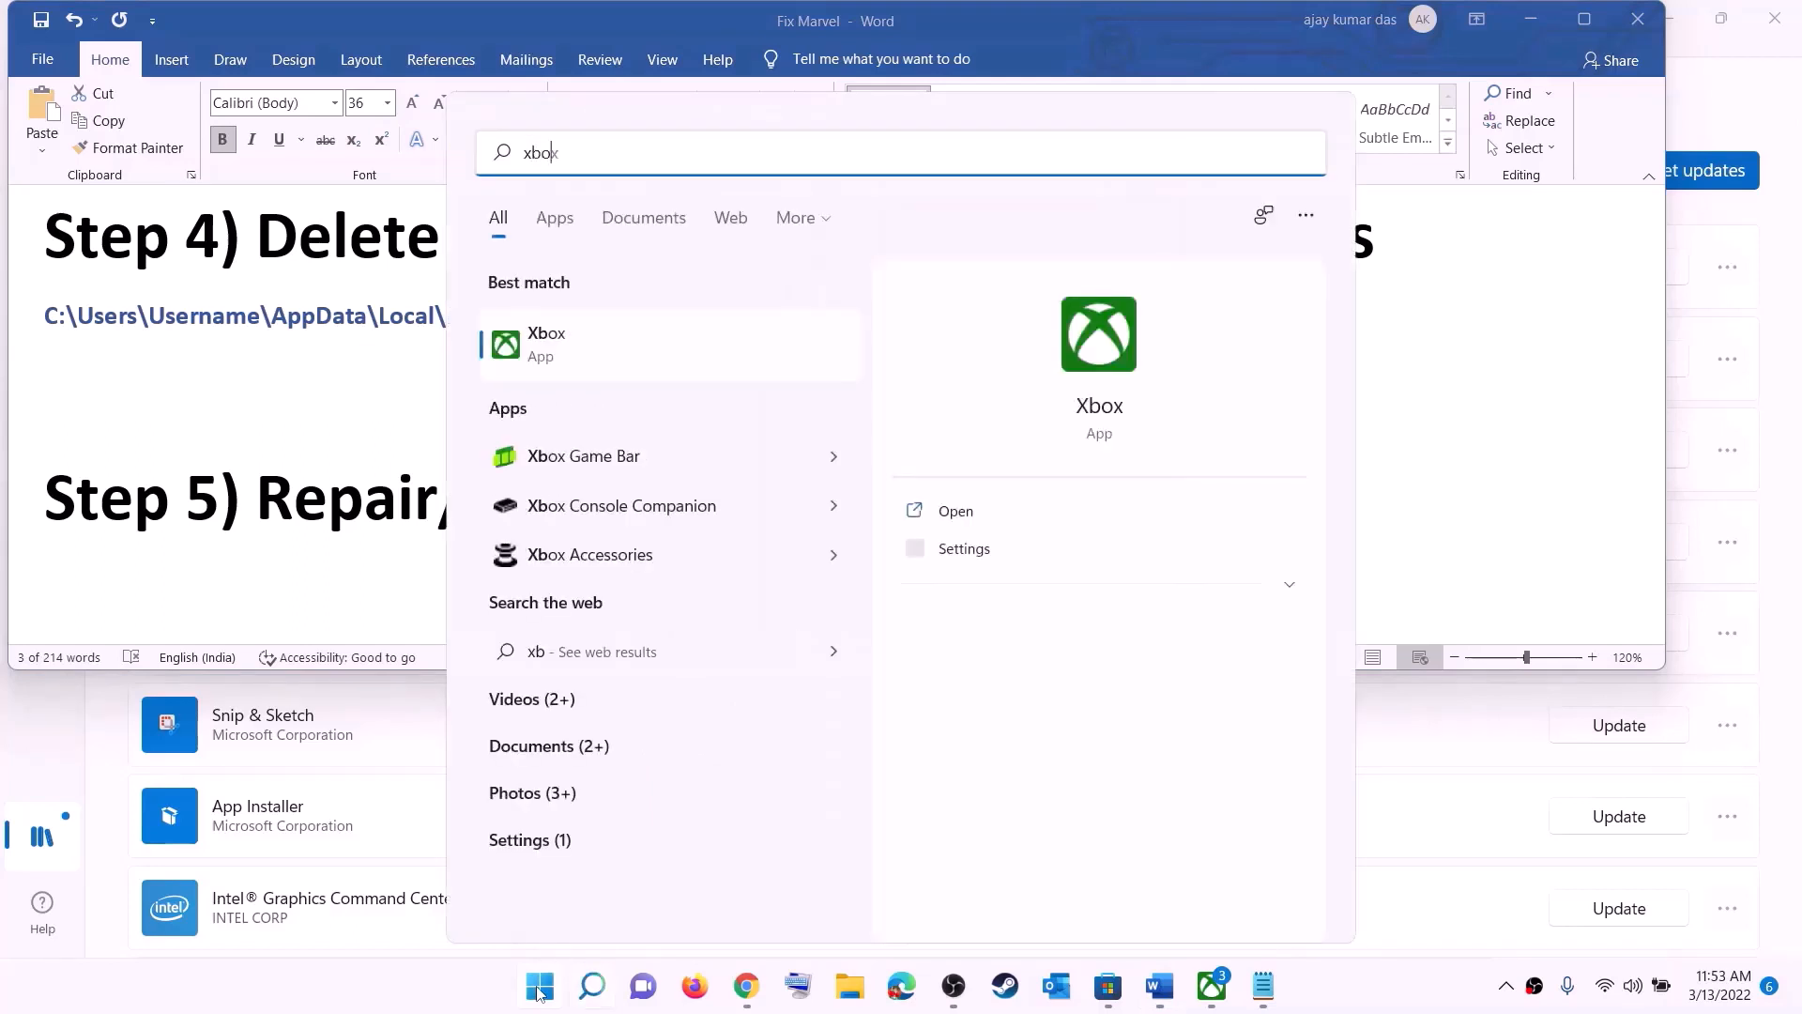
{"action": "right_click", "coordinate": [564, 350]}
{"action": "left_click", "coordinate": [675, 463]}
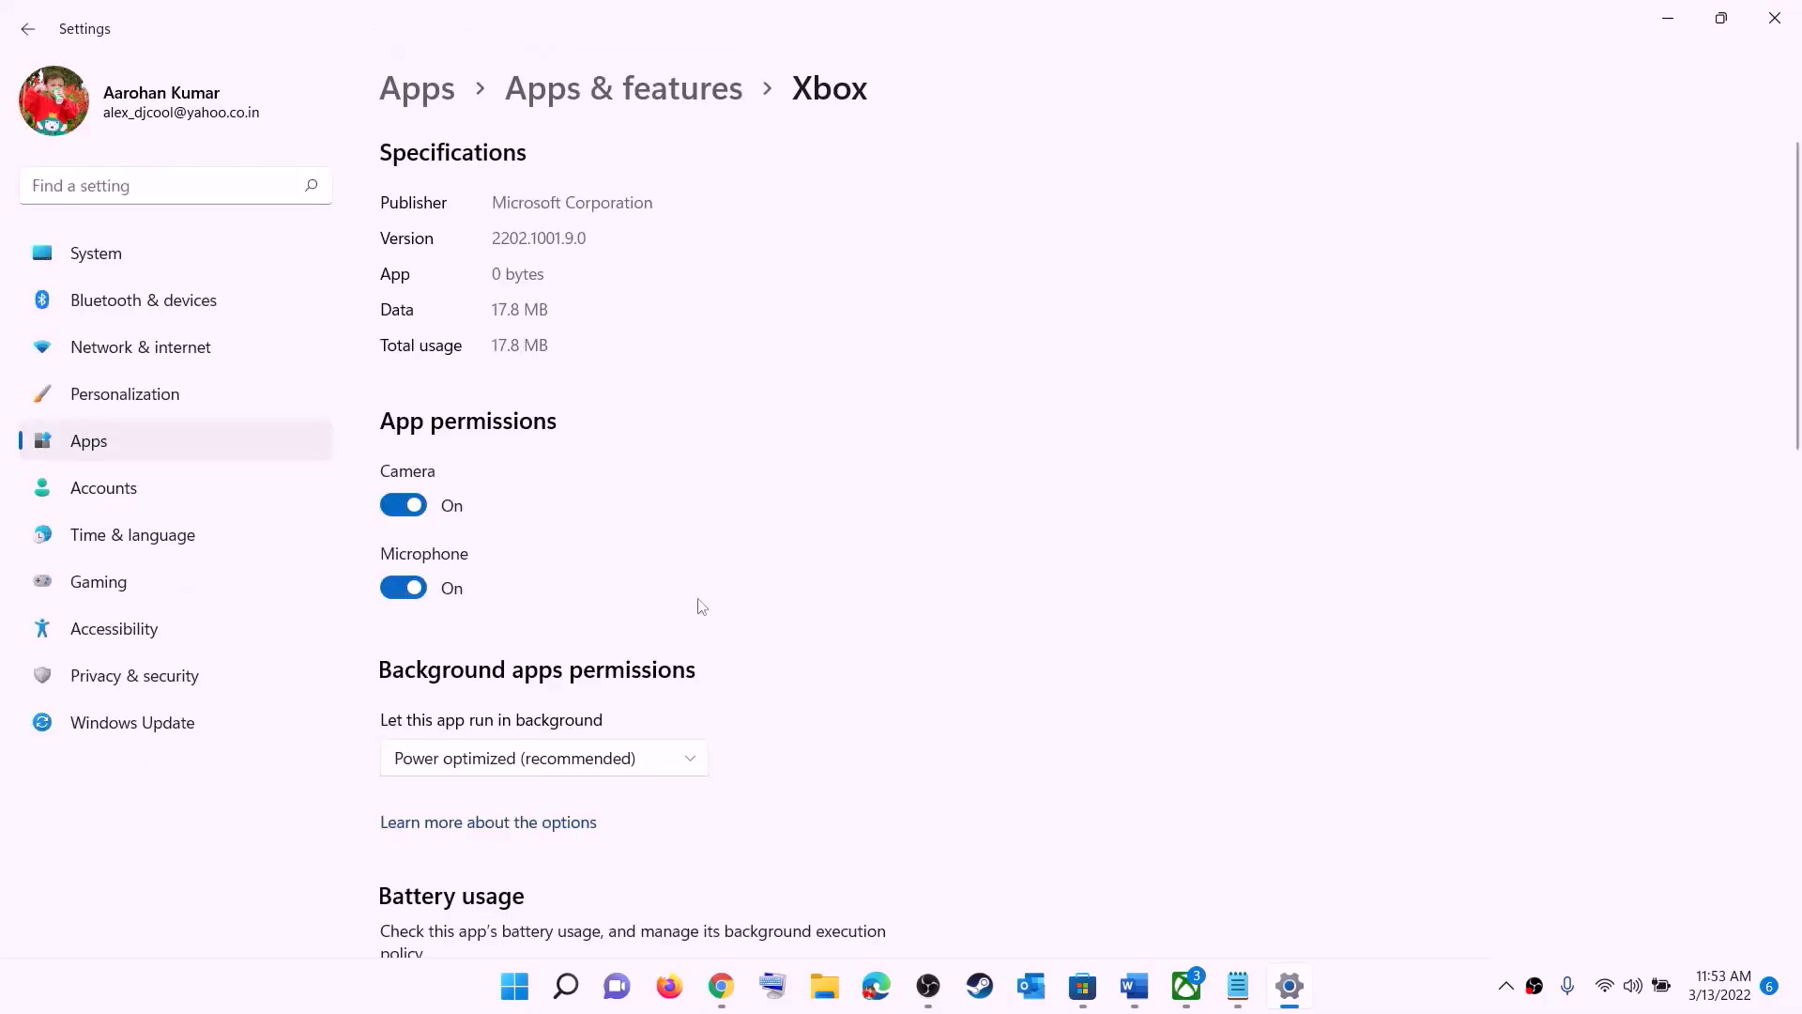
Step: Repair the Xbox app, then reset it and confirm deleting its app data
{"action": "scroll", "coordinate": [685, 620], "scroll_direction": "down", "scroll_amount": 6}
{"action": "scroll", "coordinate": [680, 626], "scroll_direction": "down", "scroll_amount": 1}
{"action": "left_click", "coordinate": [432, 403]}
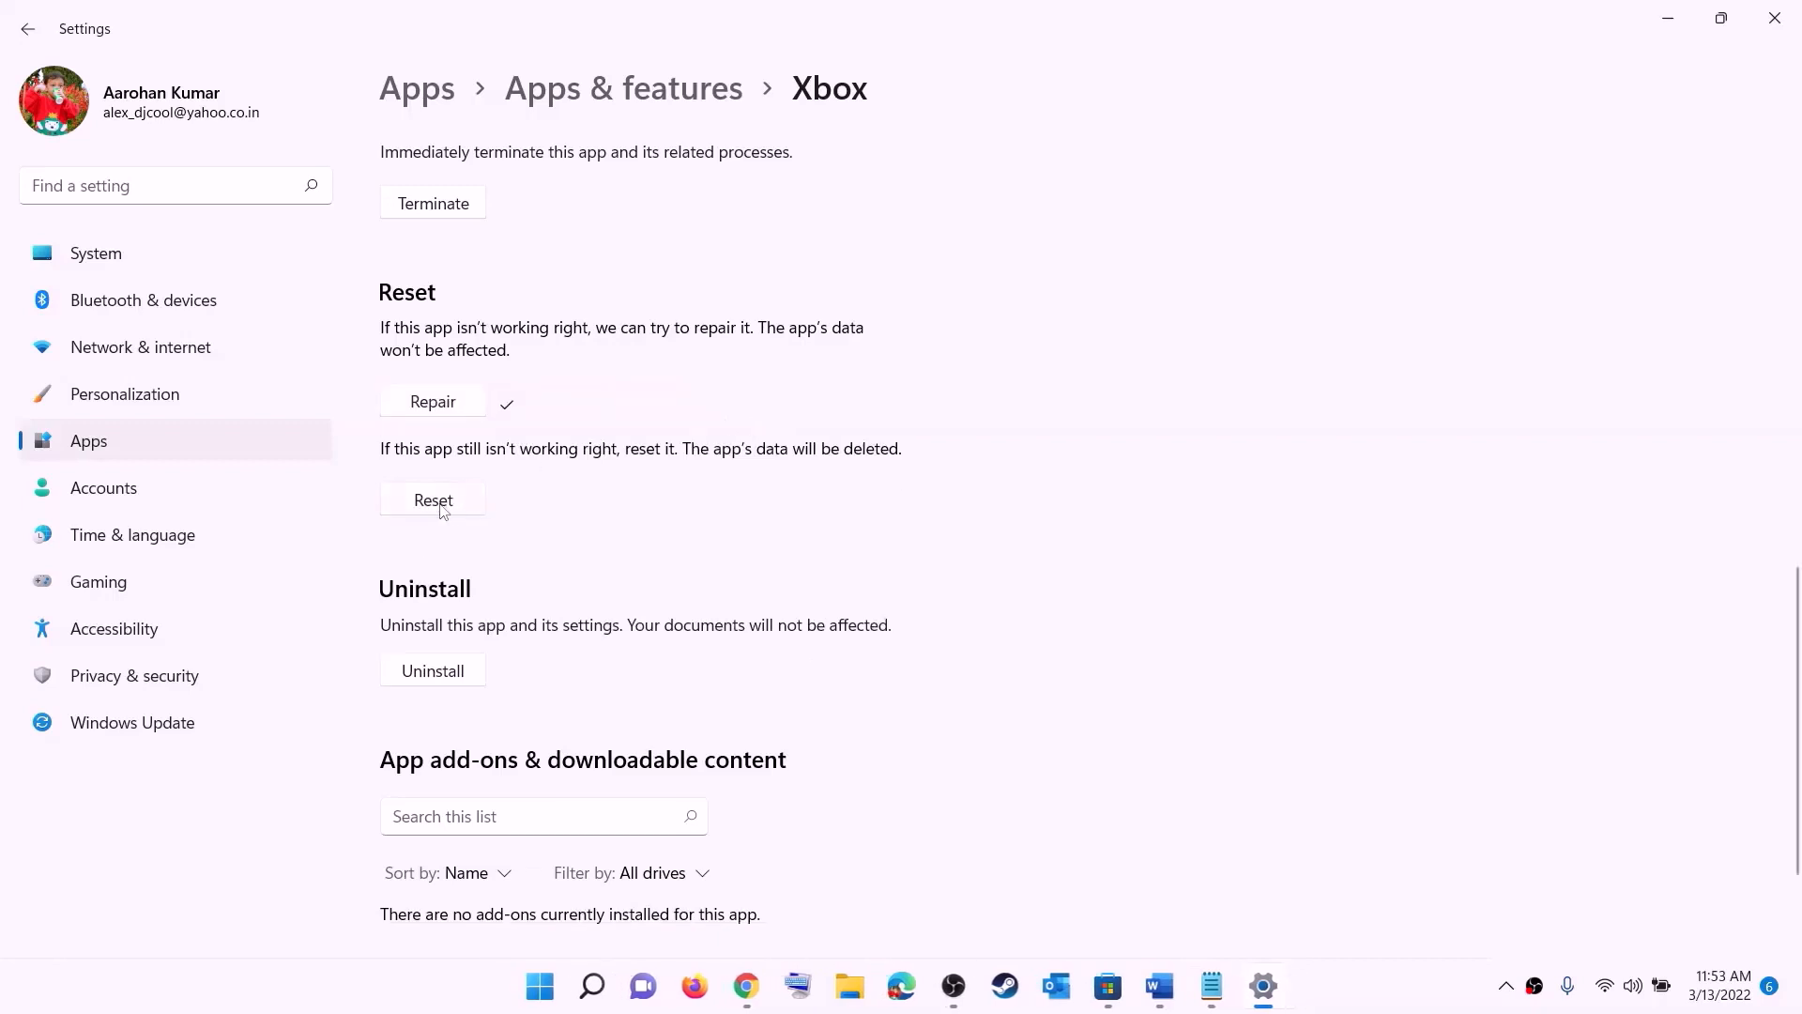
{"action": "left_click", "coordinate": [434, 511]}
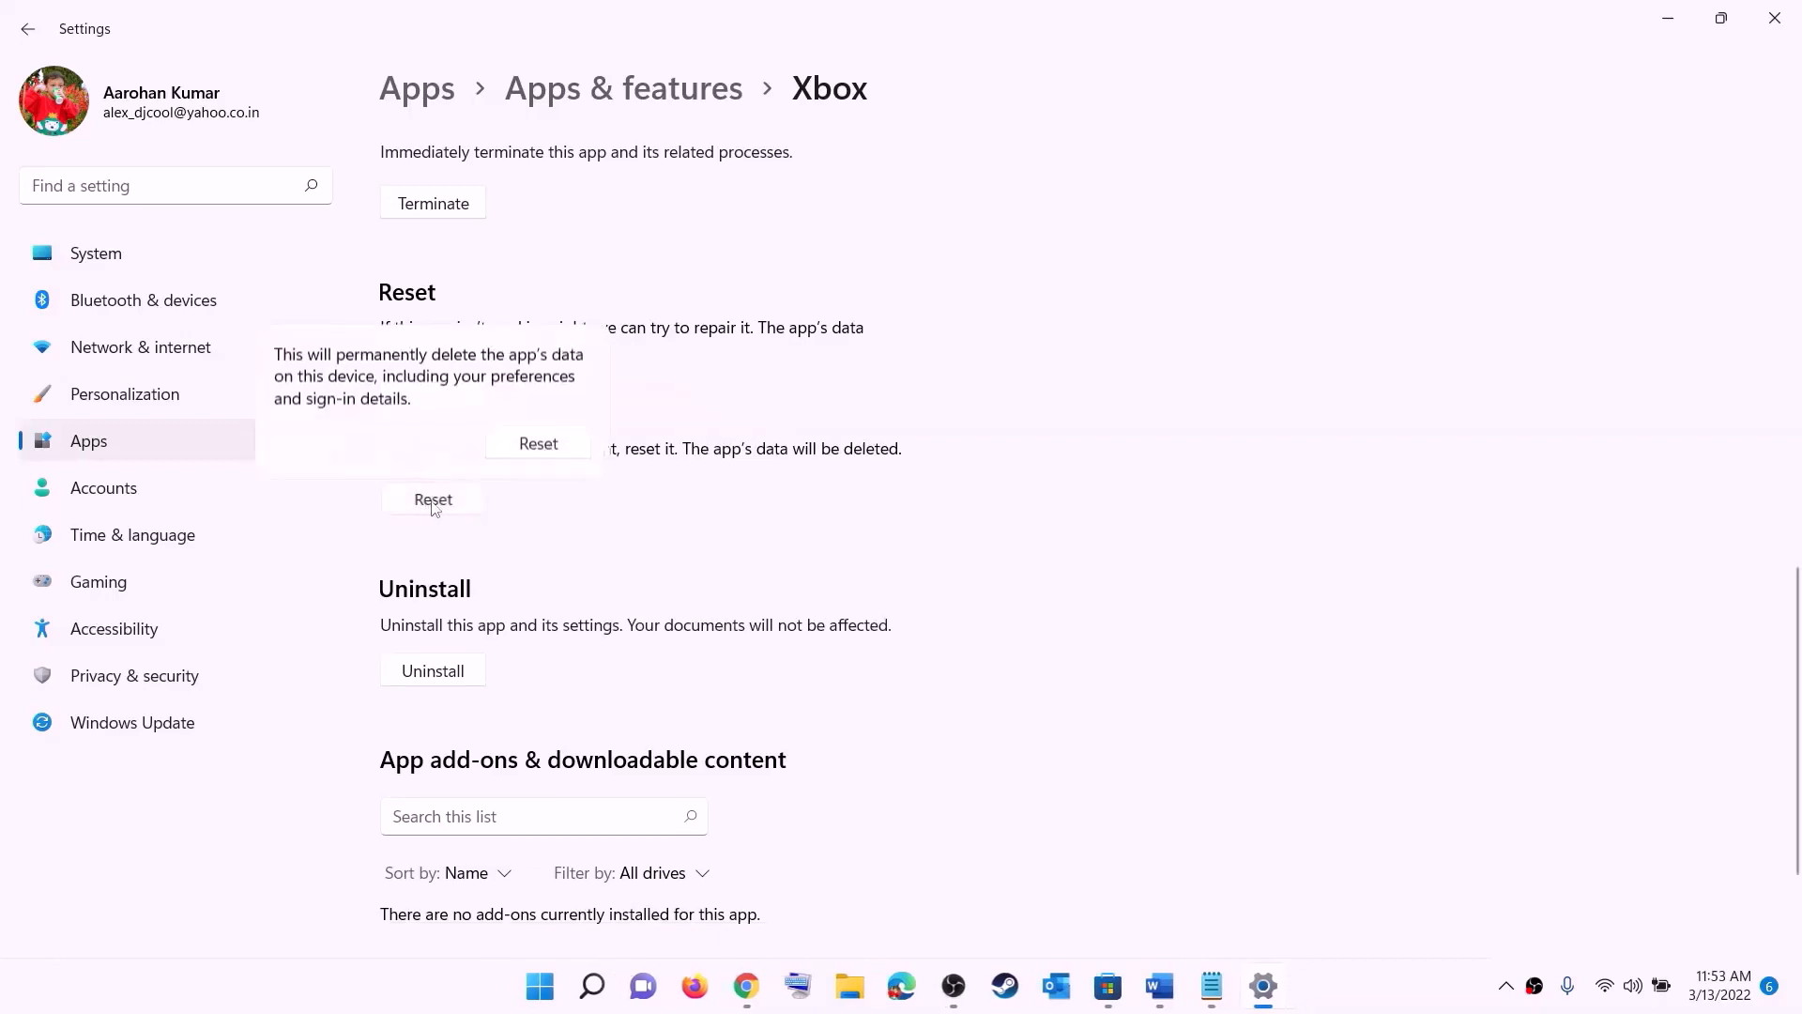
{"action": "left_click", "coordinate": [550, 444]}
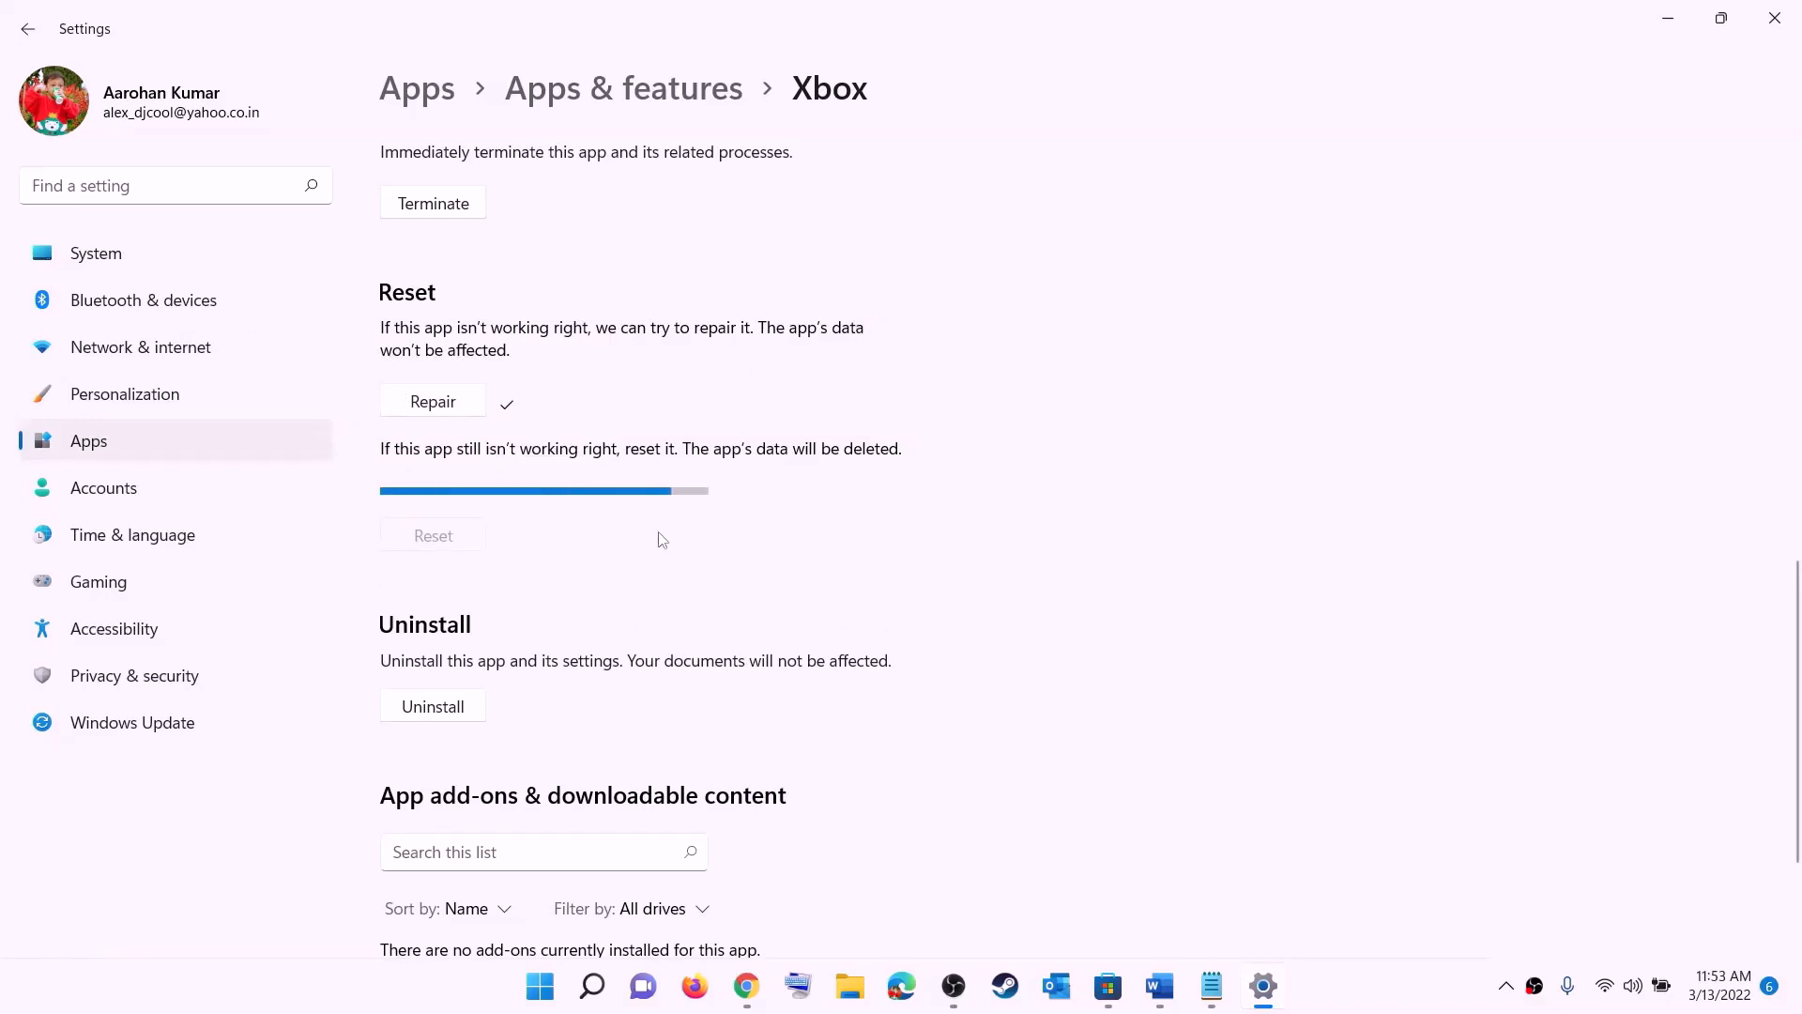
Step: Search Windows for "store" and open the Microsoft Store's app settings page
{"action": "left_click", "coordinate": [537, 996]}
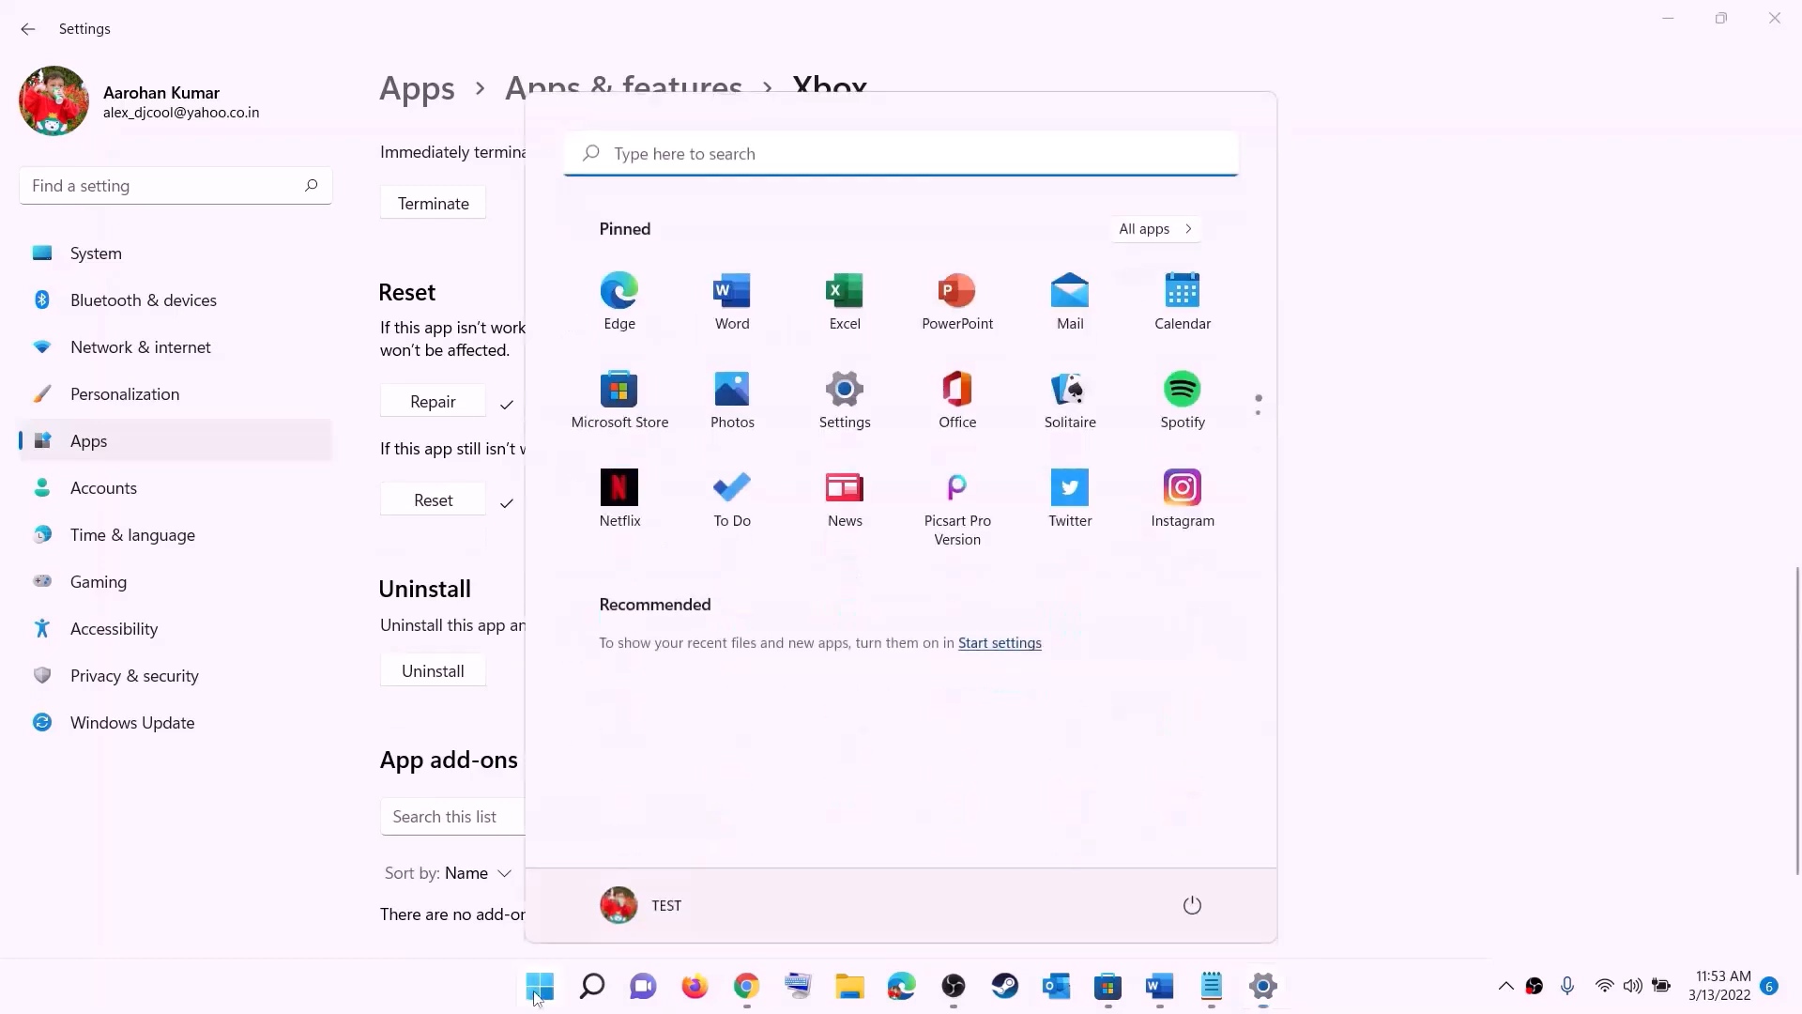
{"action": "type", "text": "store"}
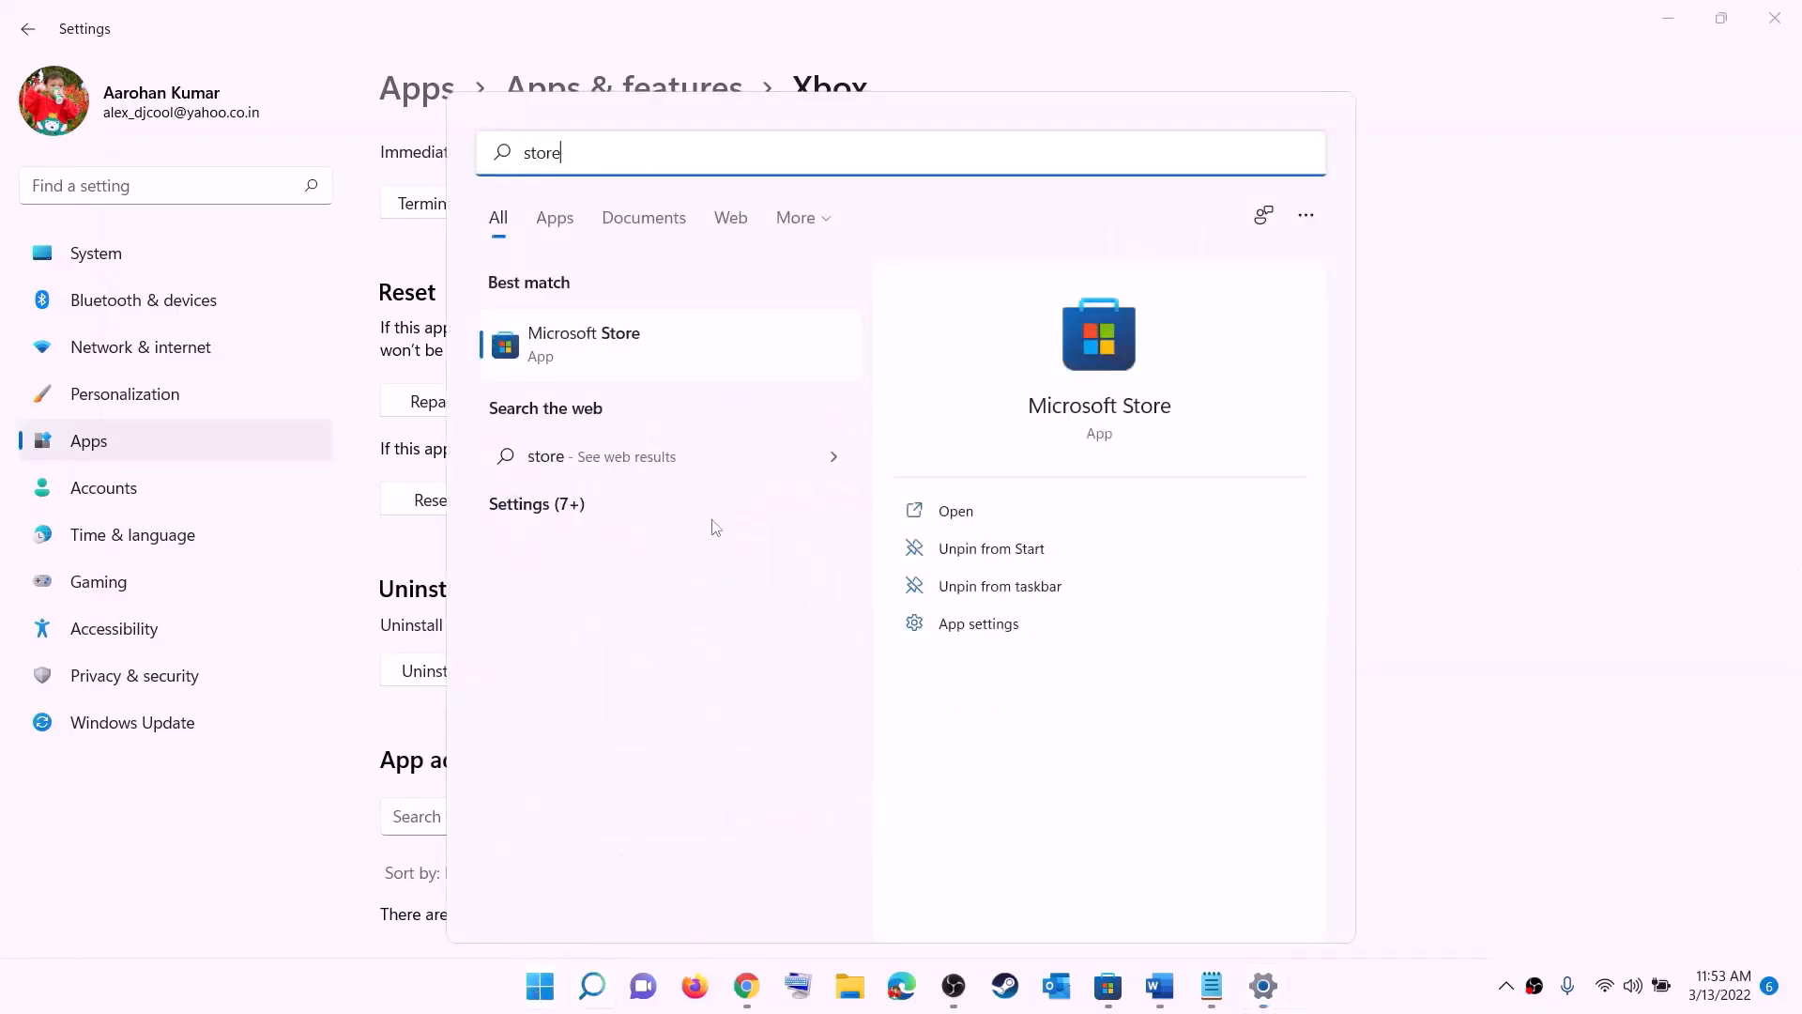
{"action": "left_click", "coordinate": [587, 366]}
{"action": "right_click", "coordinate": [586, 366]}
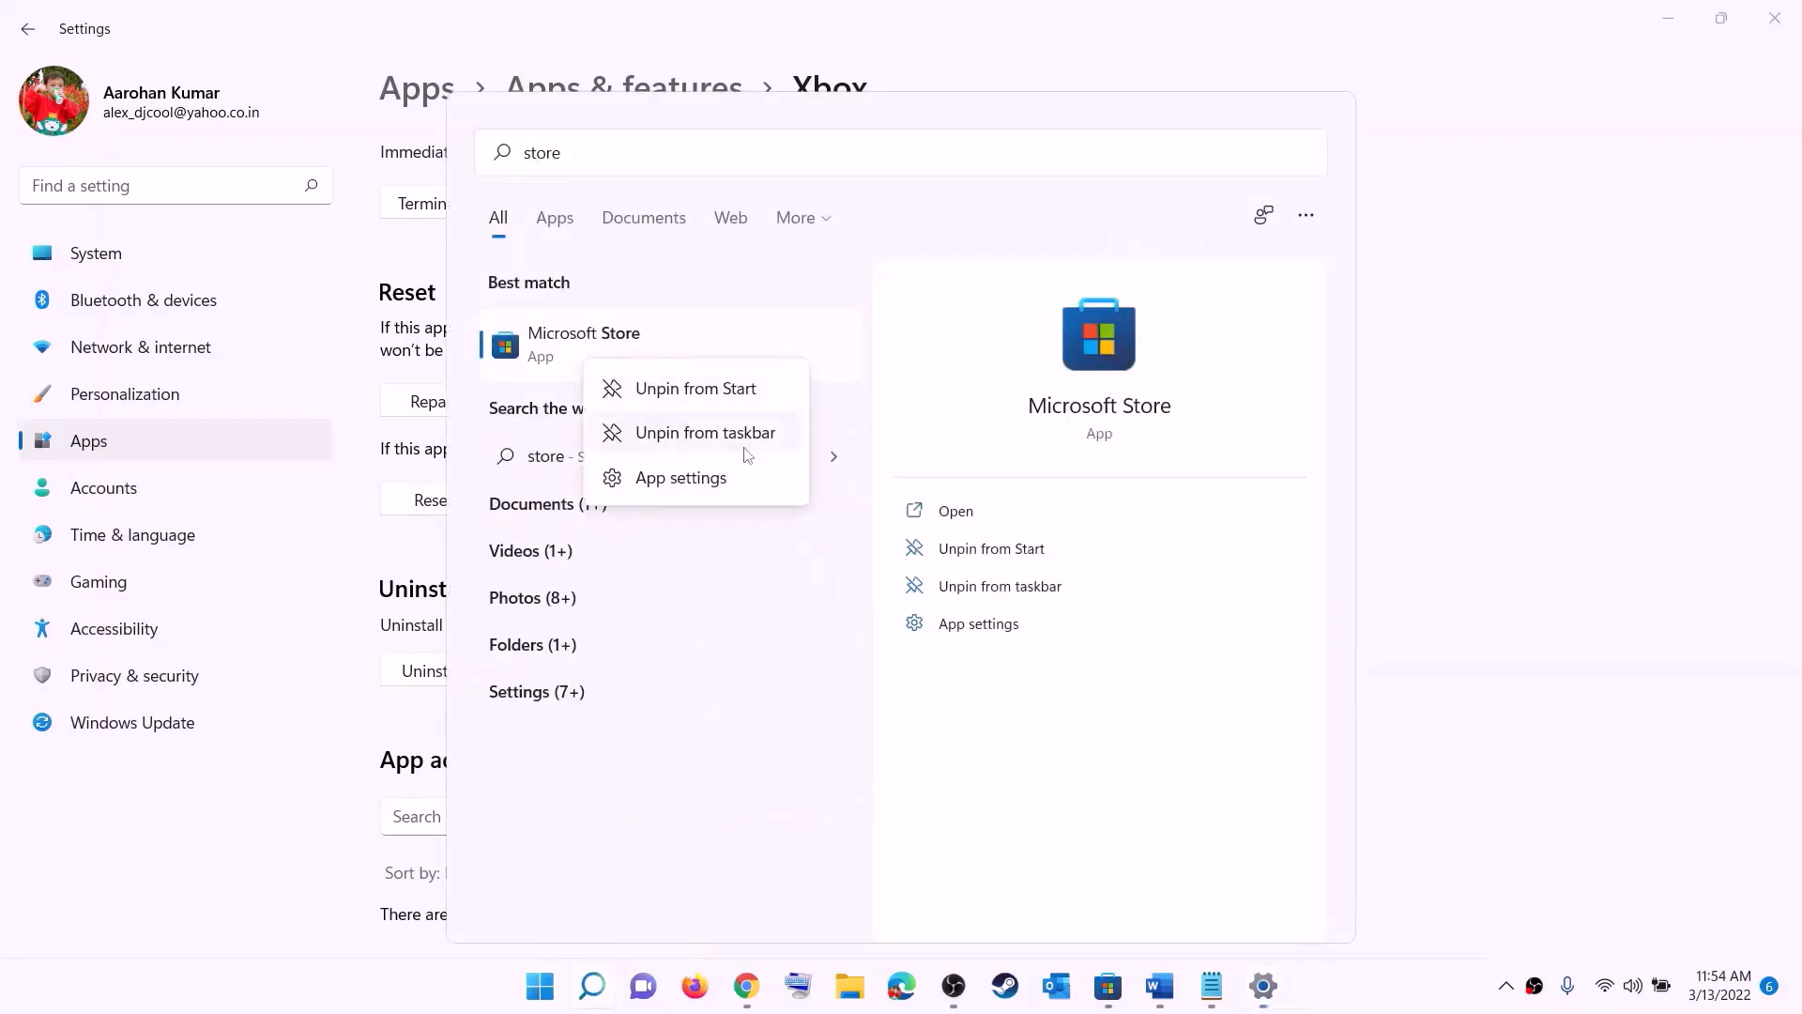
{"action": "left_click", "coordinate": [702, 479]}
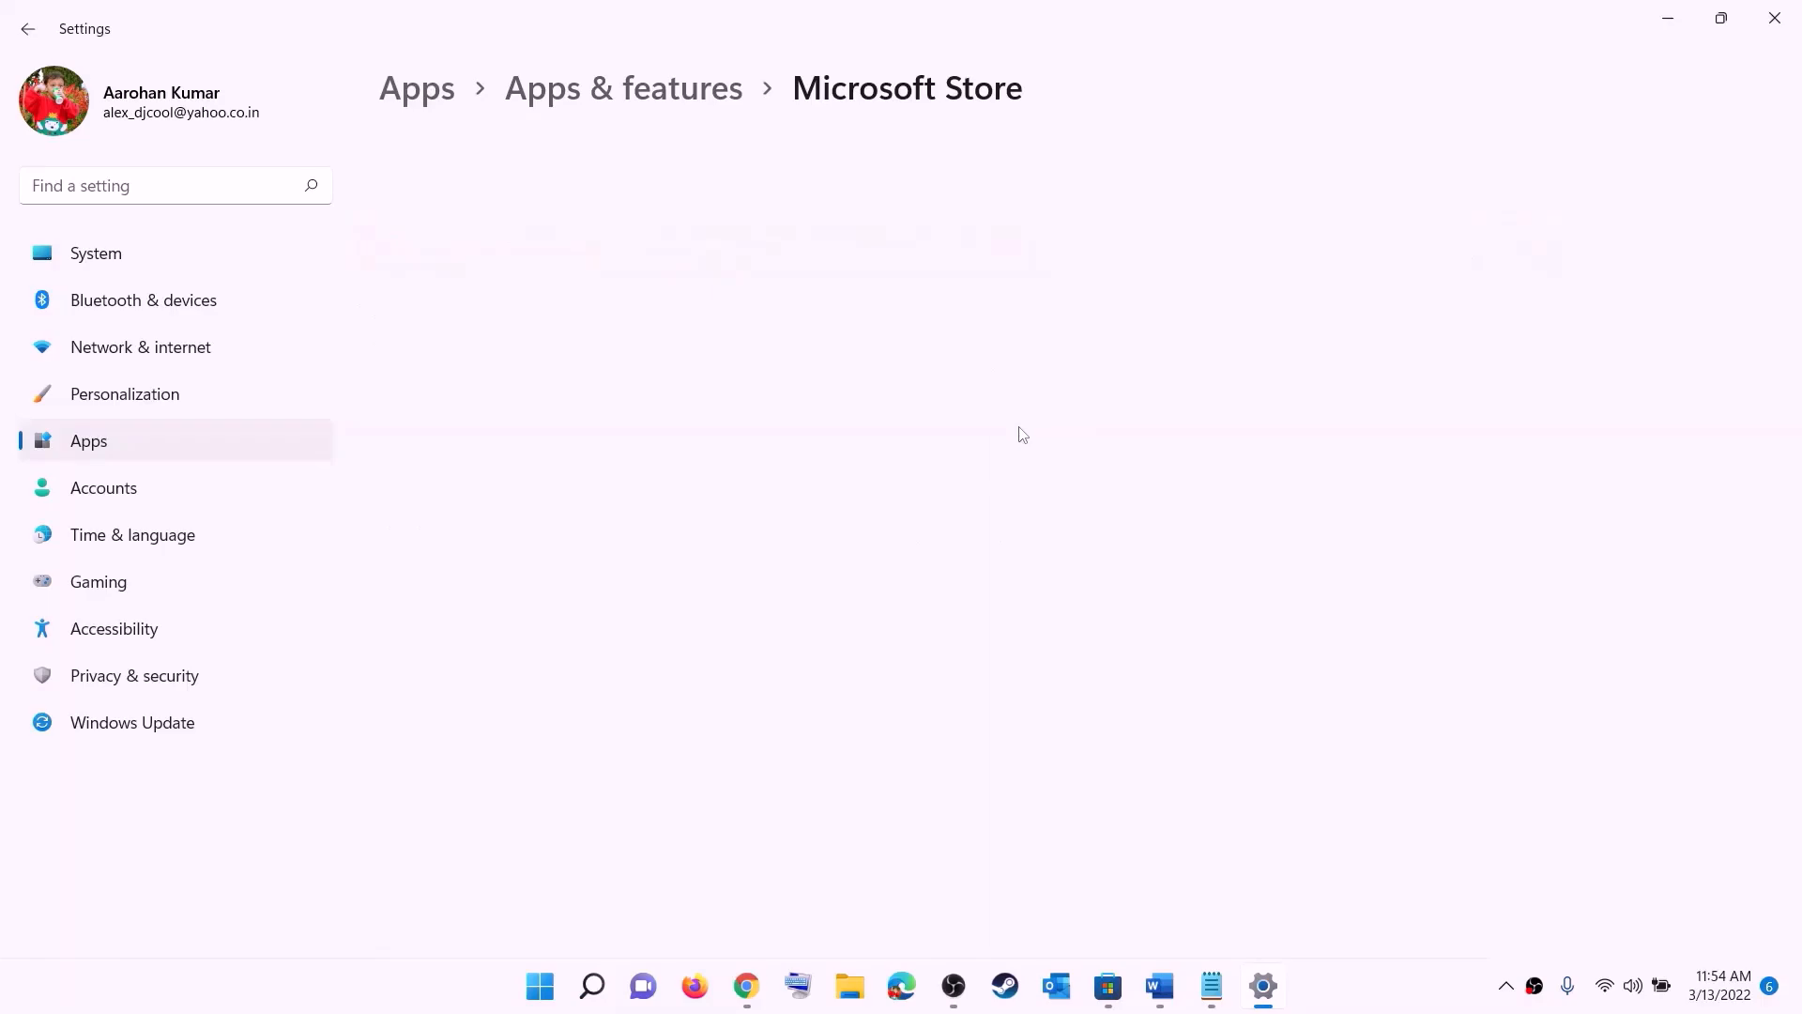
Step: Repair the Microsoft Store app, then reset it and confirm the reset
{"action": "scroll", "coordinate": [1019, 432], "scroll_direction": "down", "scroll_amount": 10}
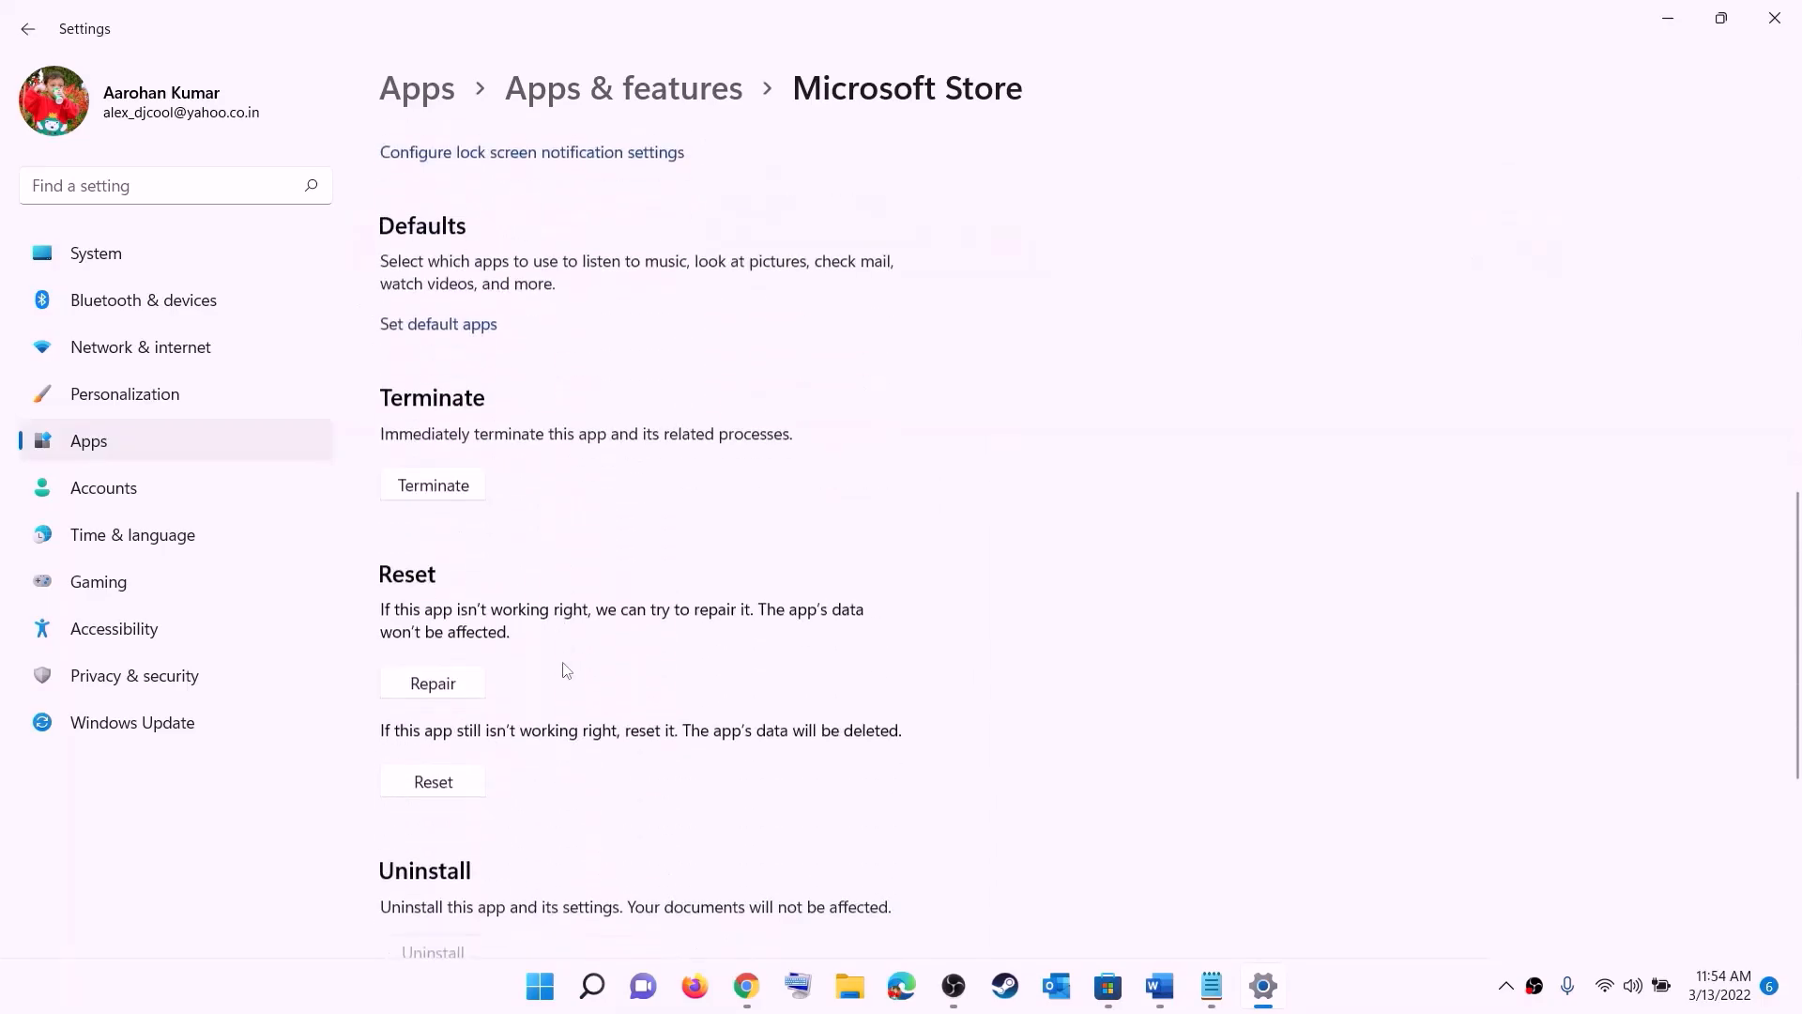
{"action": "left_click", "coordinate": [444, 680]}
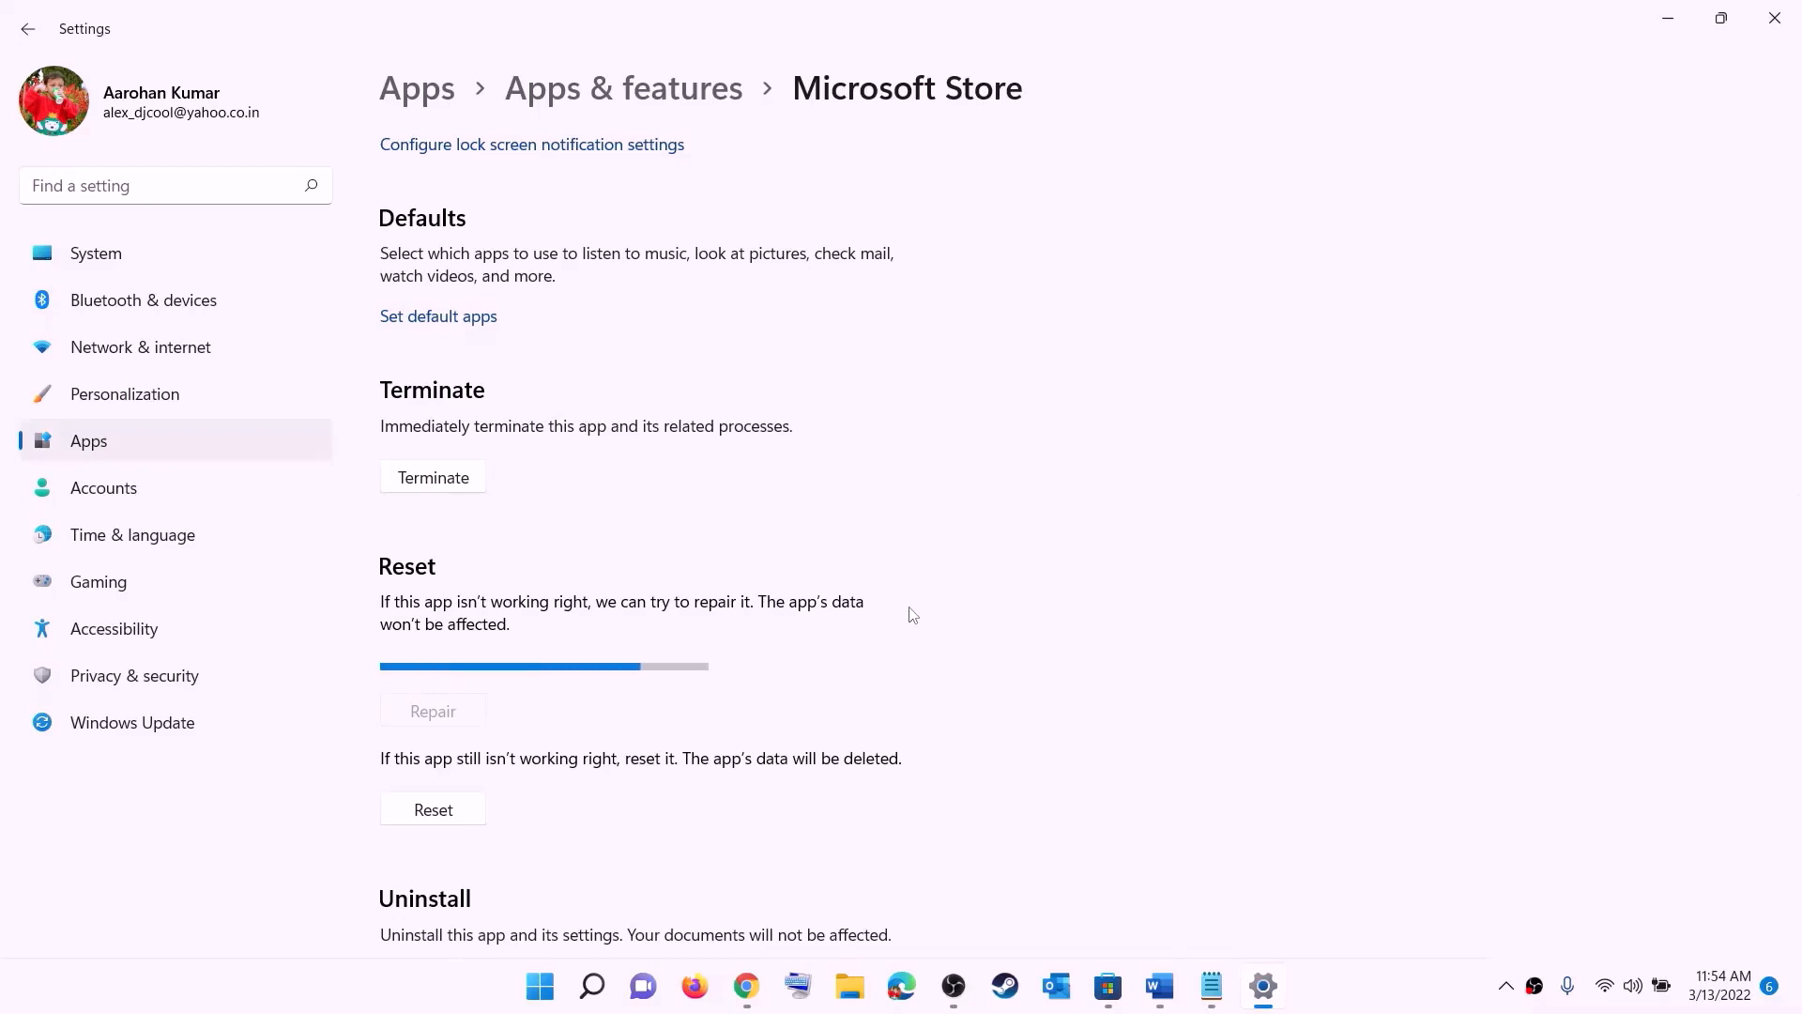
{"action": "left_click", "coordinate": [450, 813]}
{"action": "left_click", "coordinate": [533, 748]}
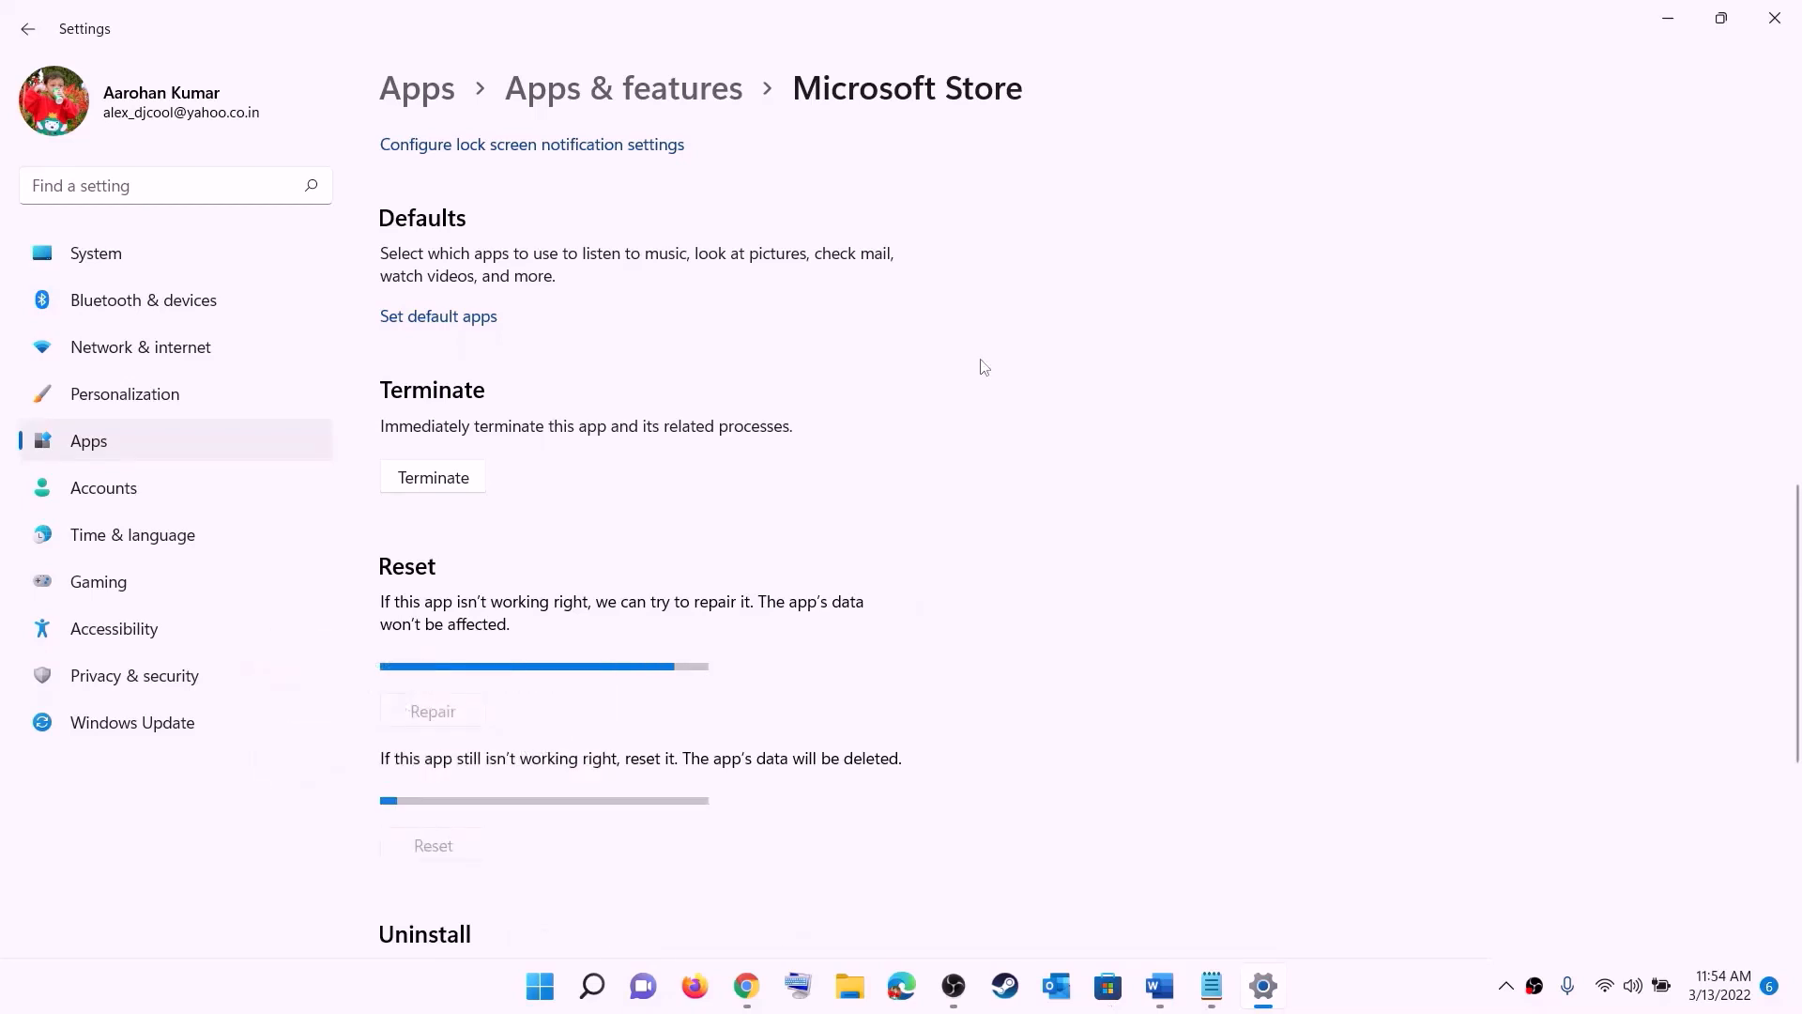
Step: Return to the Word guide and read Step 6, highlighting the parts about updating Xbox App/Store from the store library
{"action": "left_click", "coordinate": [1160, 985]}
{"action": "scroll", "coordinate": [845, 375], "scroll_direction": "down", "scroll_amount": 2}
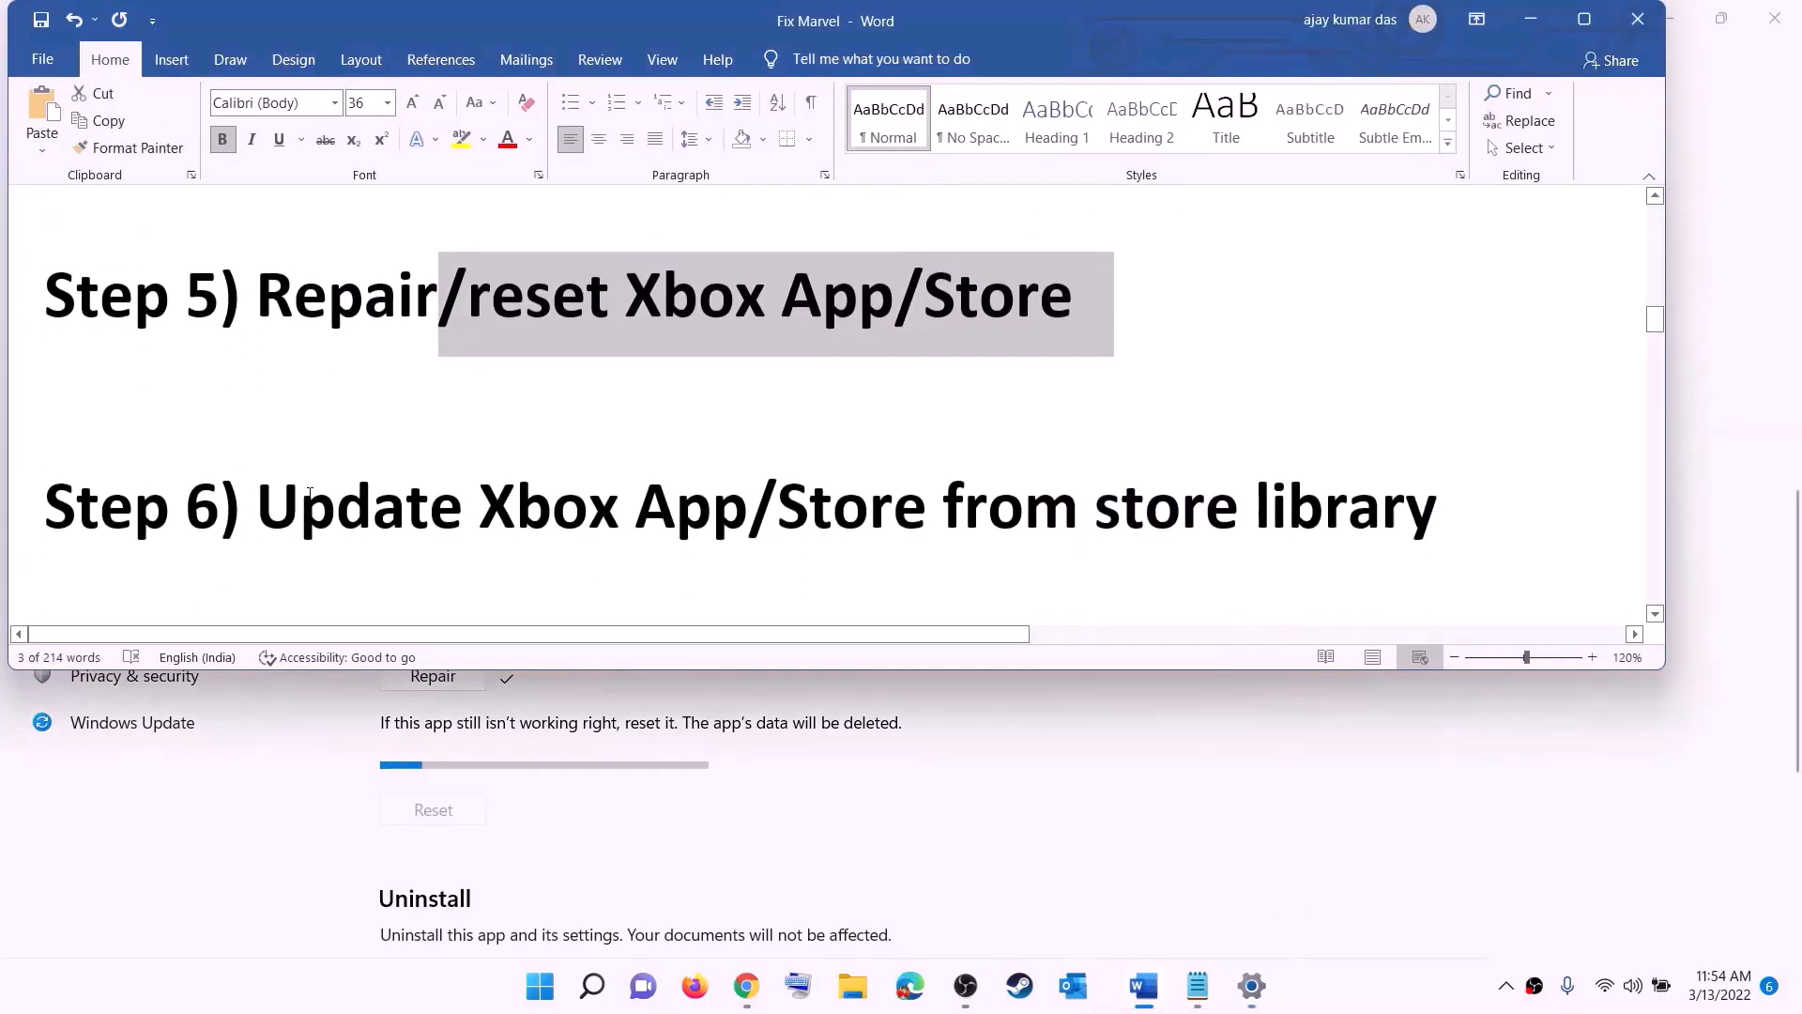
{"action": "left_click_drag", "start_coordinate": [257, 507], "coordinate": [904, 493]}
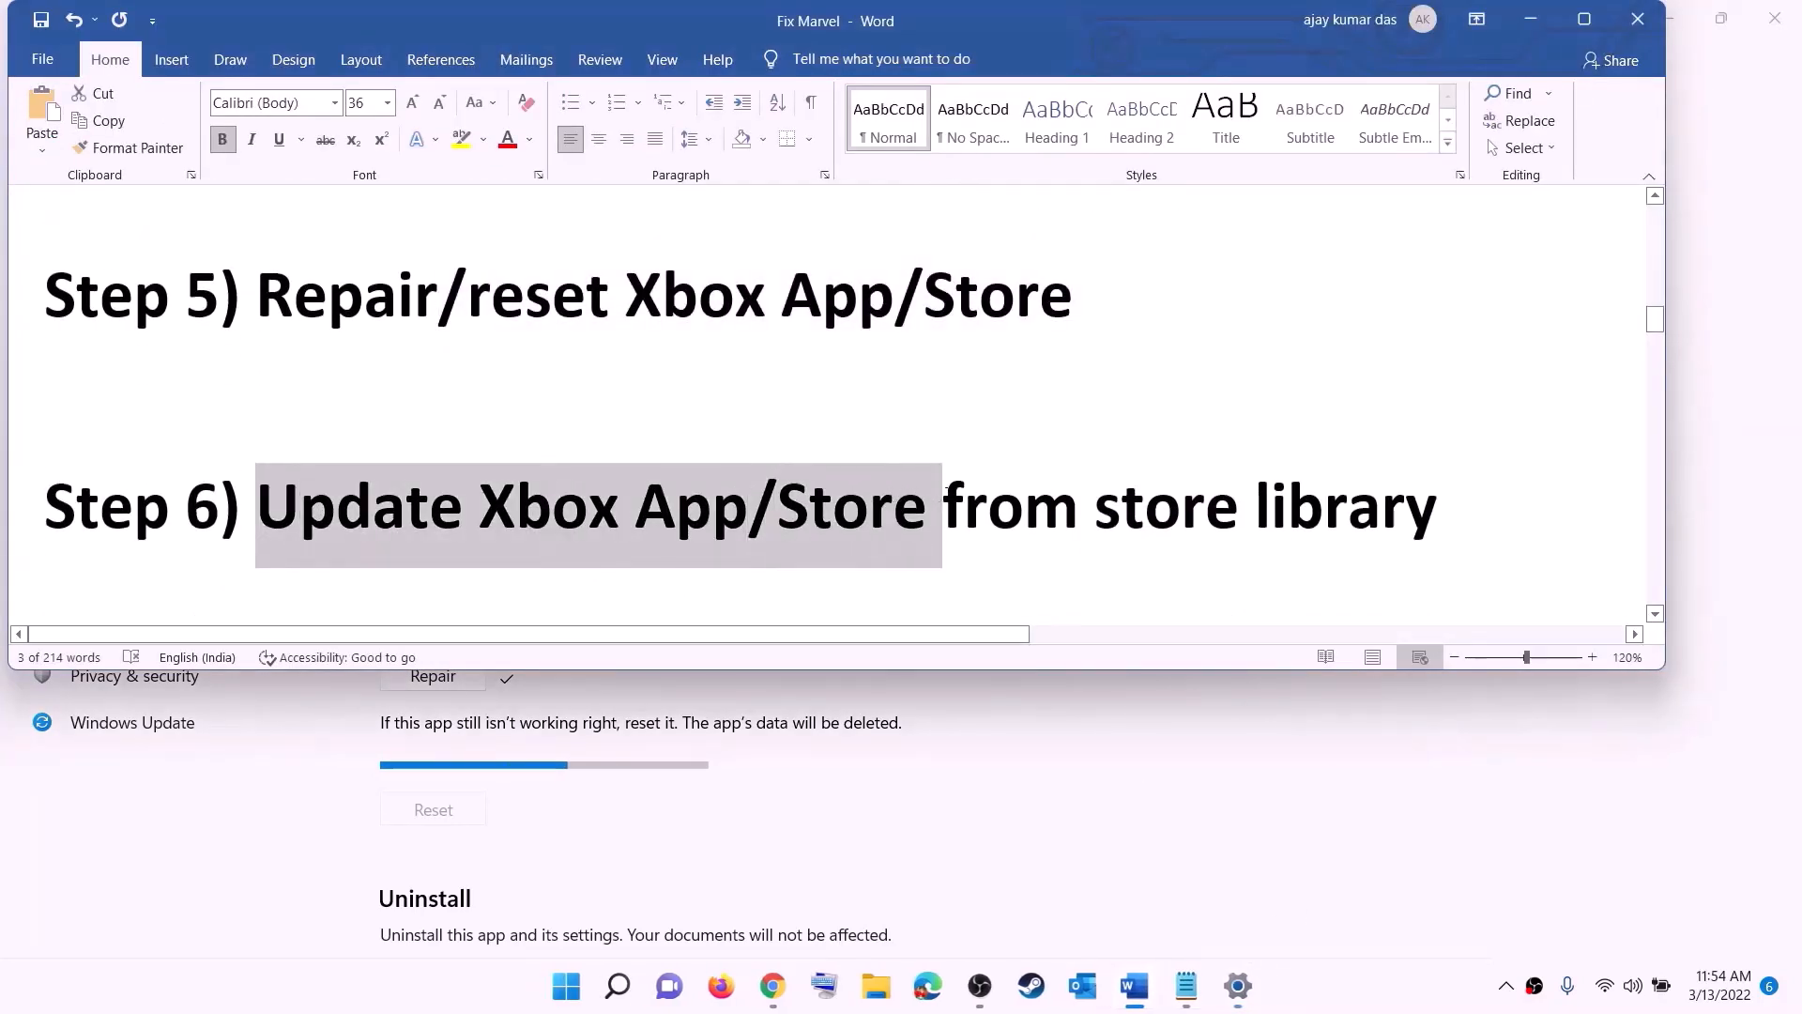
{"action": "left_click", "coordinate": [1206, 507]}
{"action": "left_click_drag", "start_coordinate": [1088, 508], "coordinate": [1439, 511]}
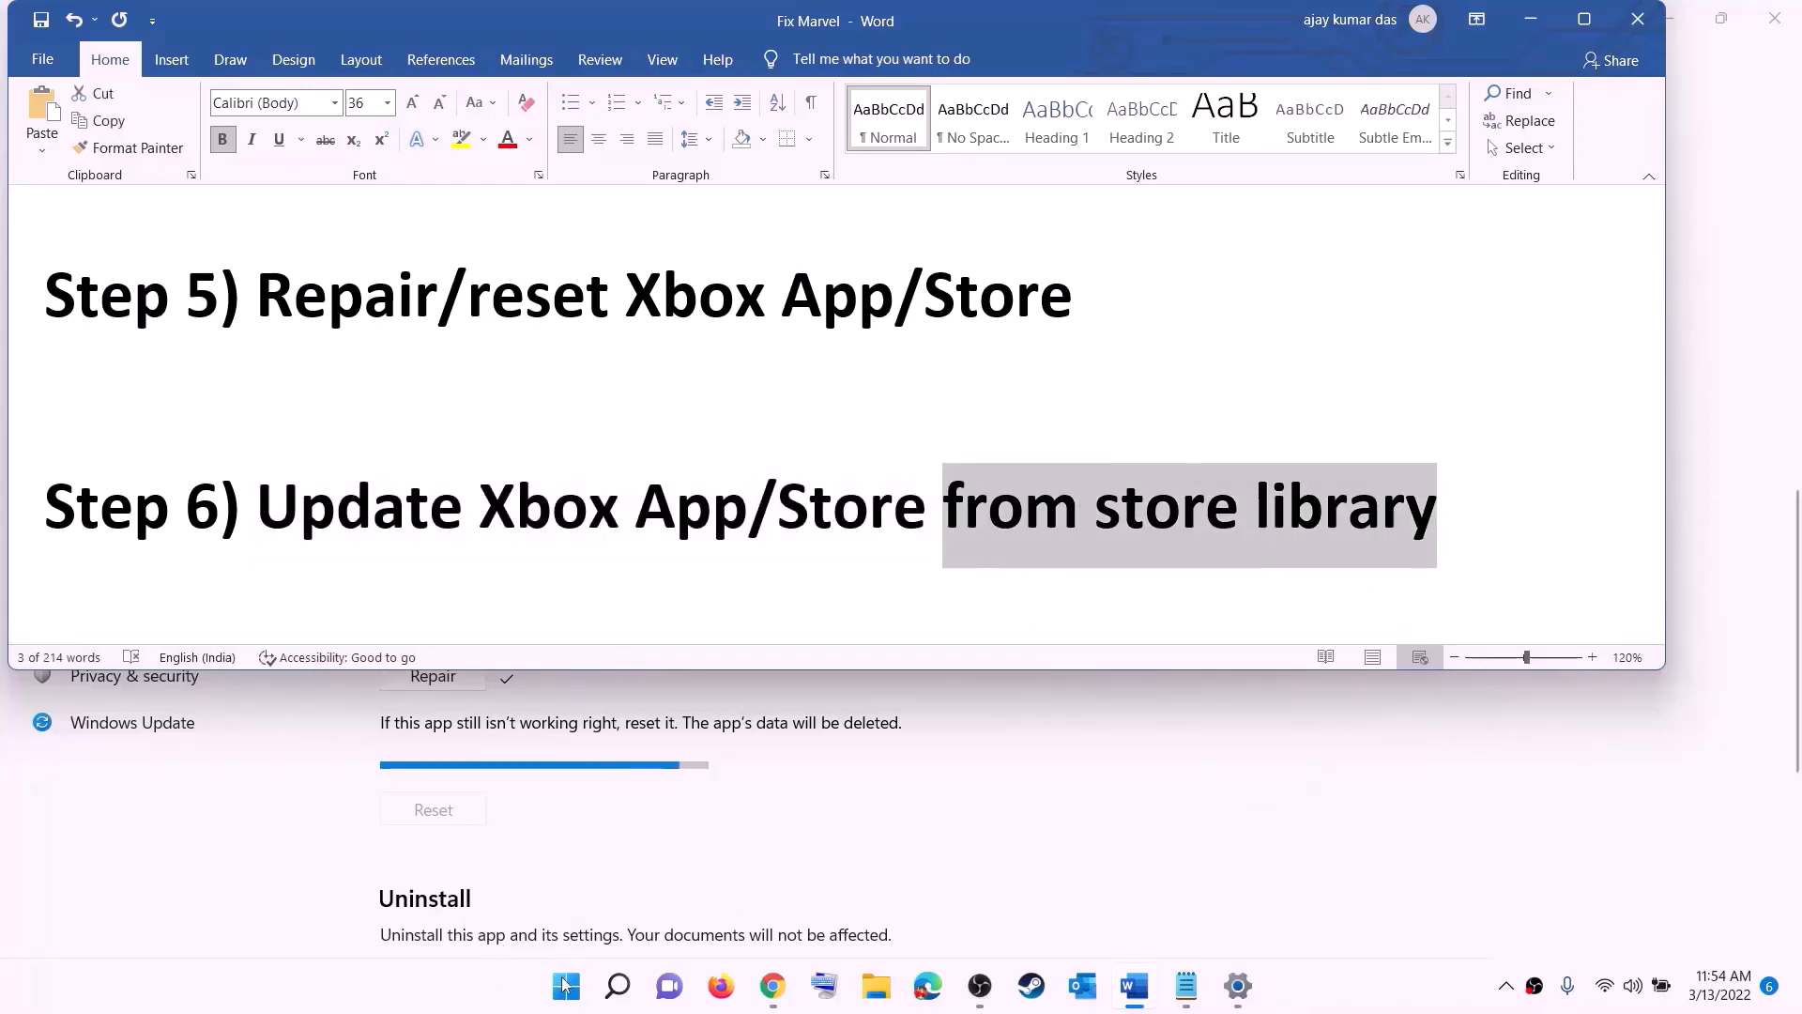
Step: Open the Microsoft Store in a maximized window and check for updates to all apps in the Library
{"action": "left_click", "coordinate": [566, 987]}
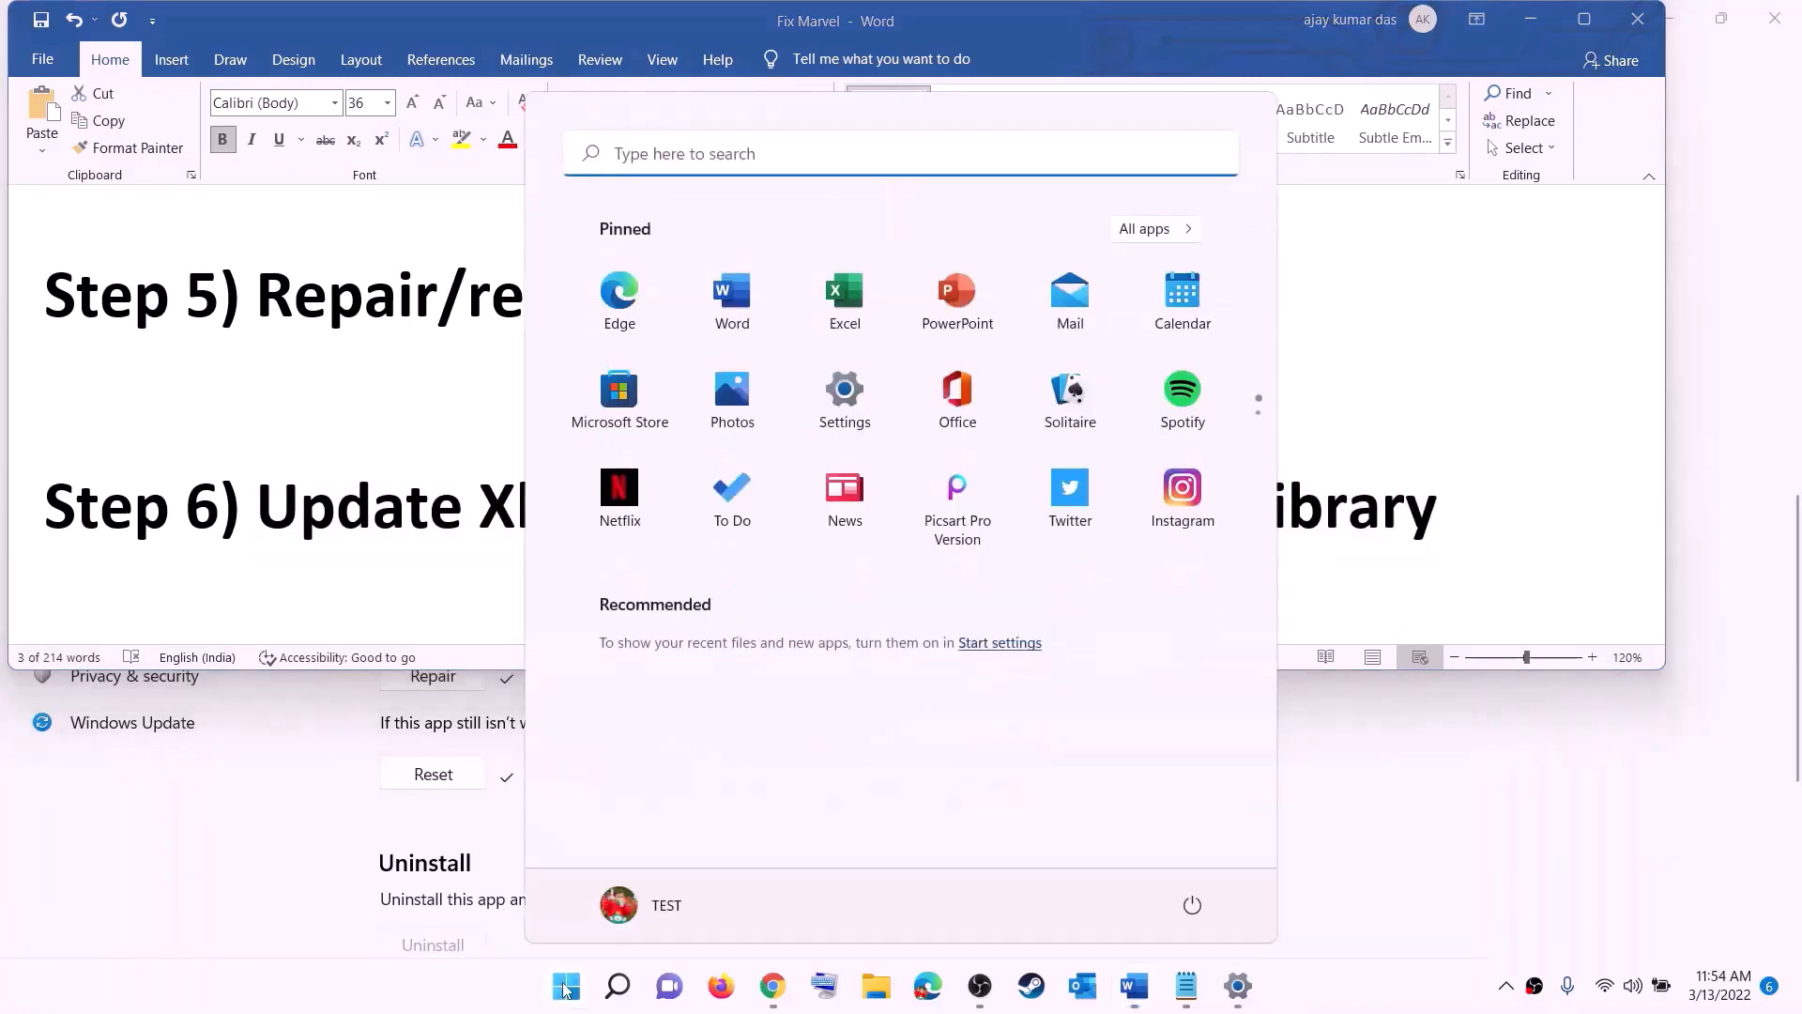
{"action": "type", "text": "store"}
{"action": "left_click", "coordinate": [543, 351]}
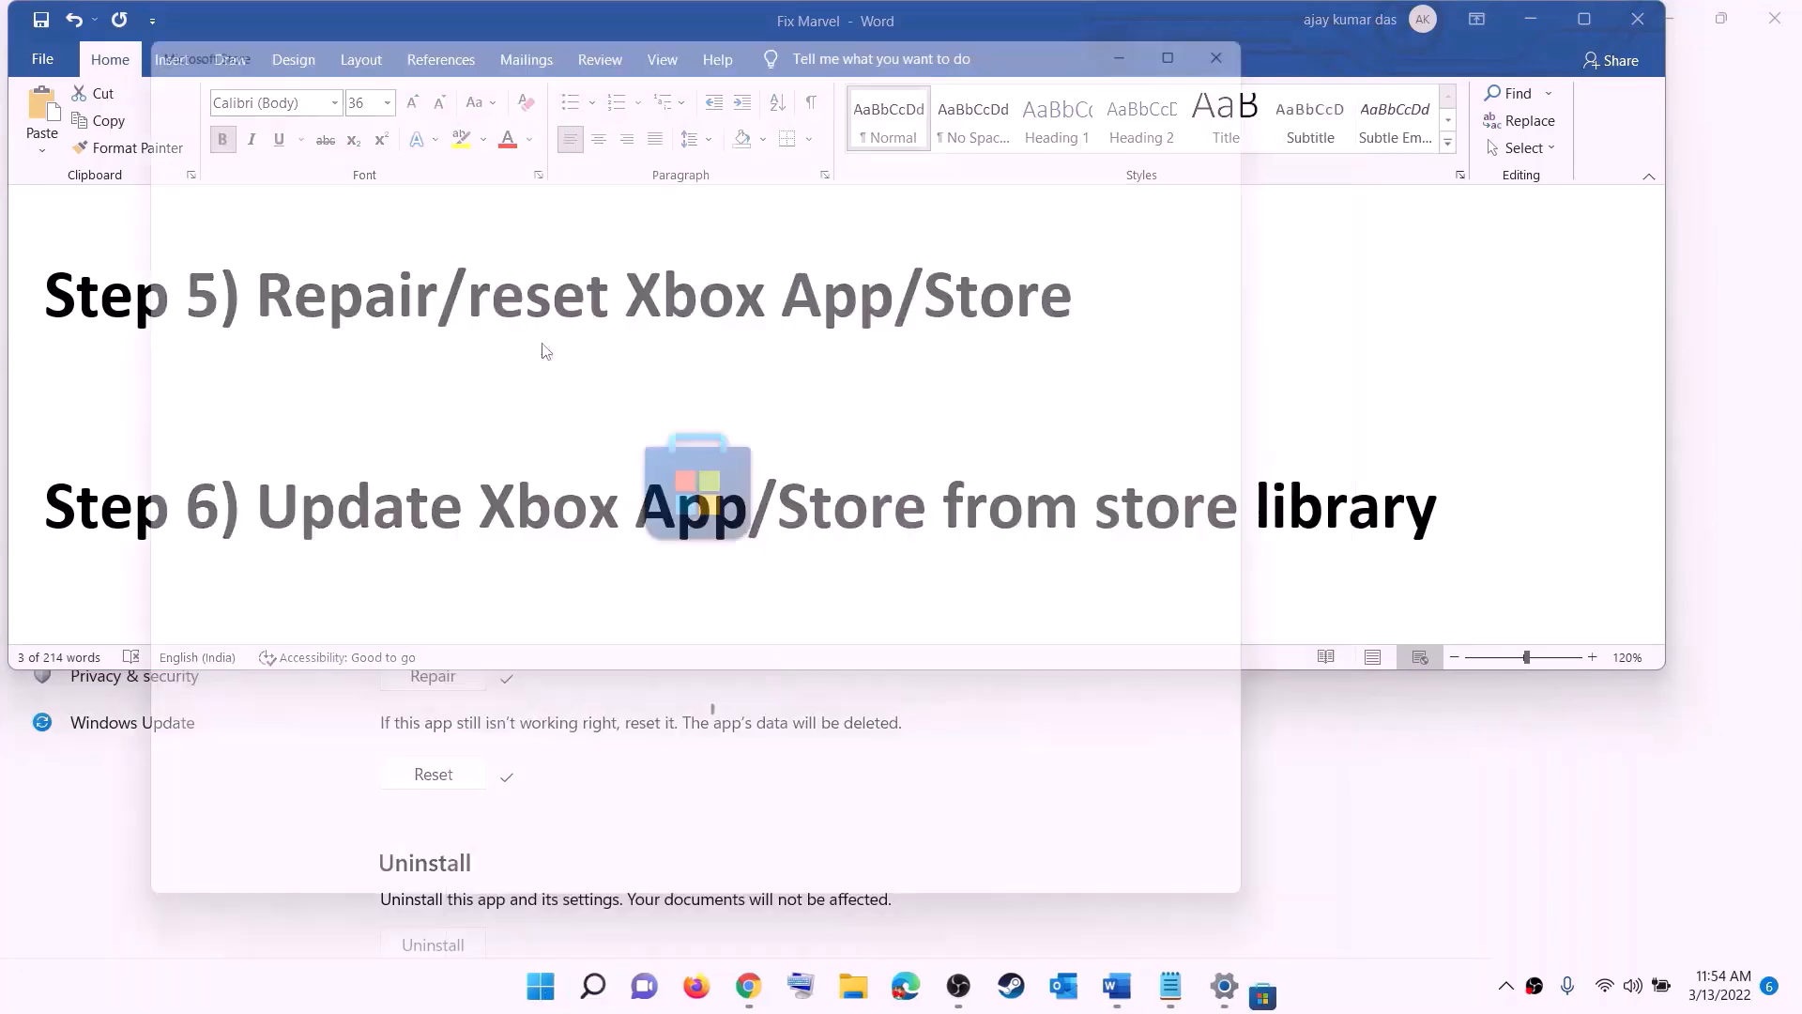
{"action": "left_click", "coordinate": [1223, 18]}
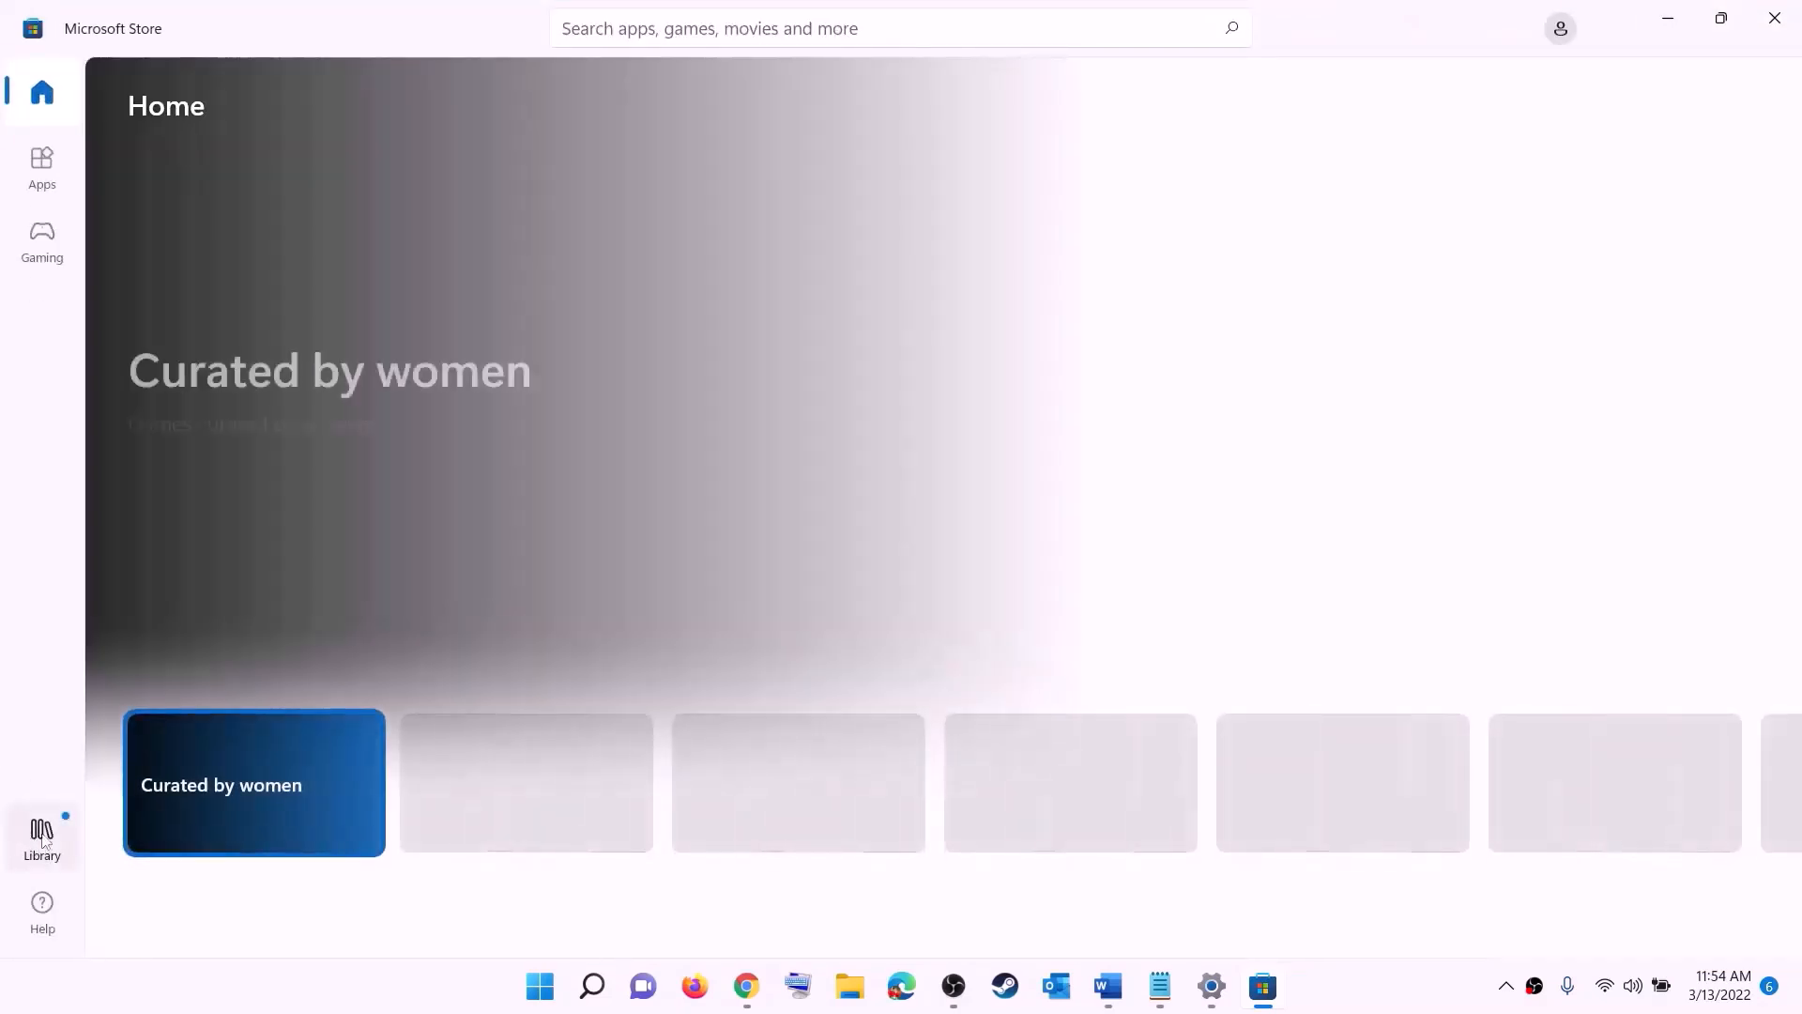
{"action": "left_click", "coordinate": [43, 843]}
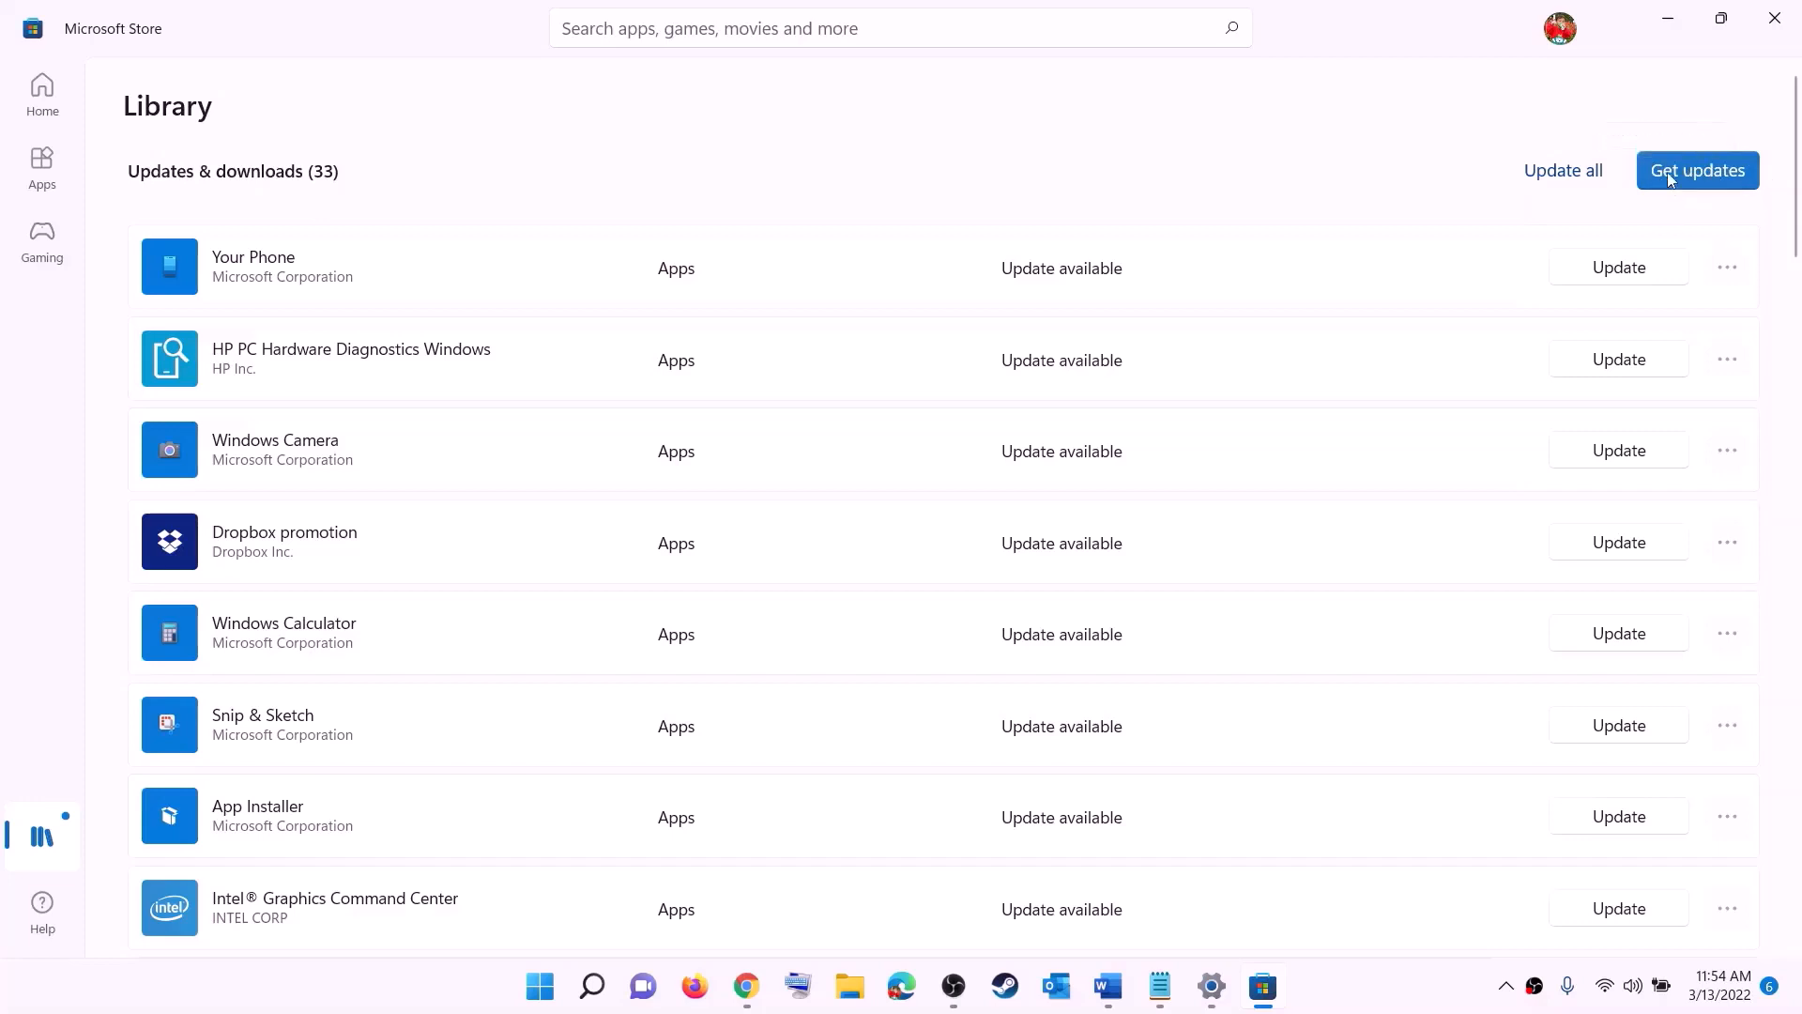
{"action": "left_click", "coordinate": [1735, 180]}
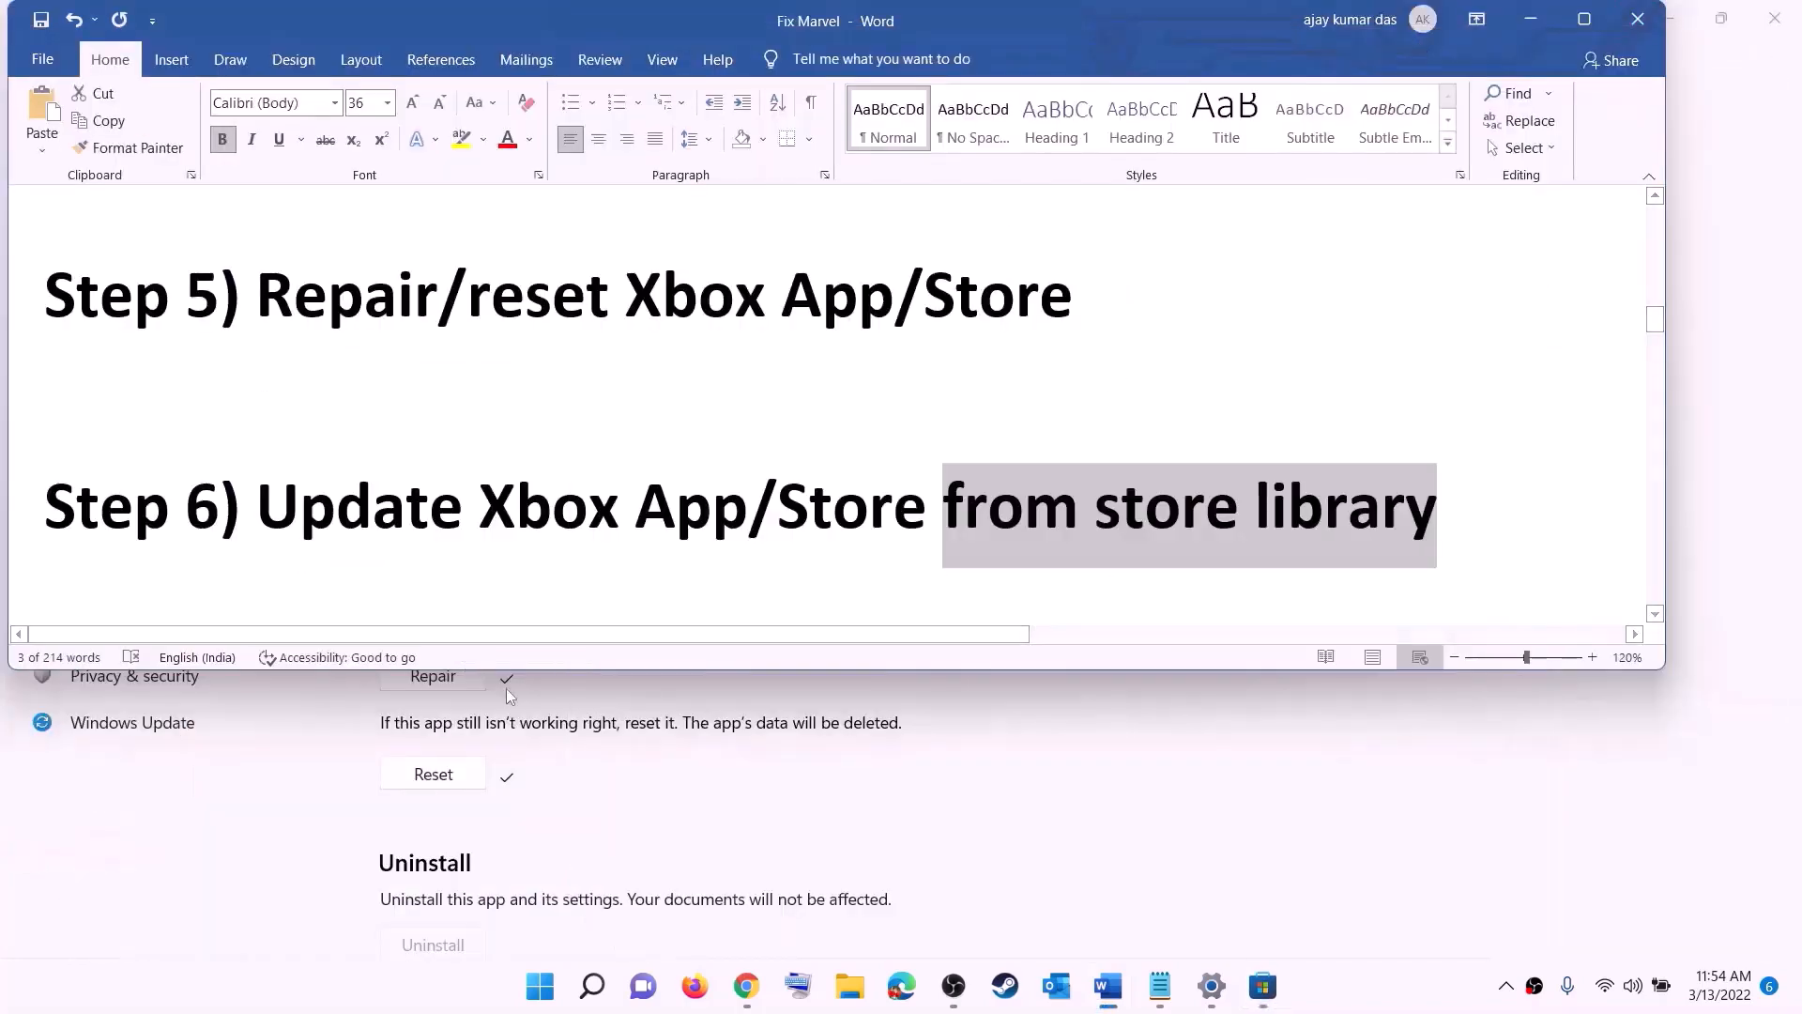
Step: Find Step 7 in the Word guide and open its Xbox Identity Provider link in the browser
{"action": "scroll", "coordinate": [358, 542], "scroll_direction": "down", "scroll_amount": 2}
{"action": "scroll", "coordinate": [358, 542], "scroll_direction": "down", "scroll_amount": 1}
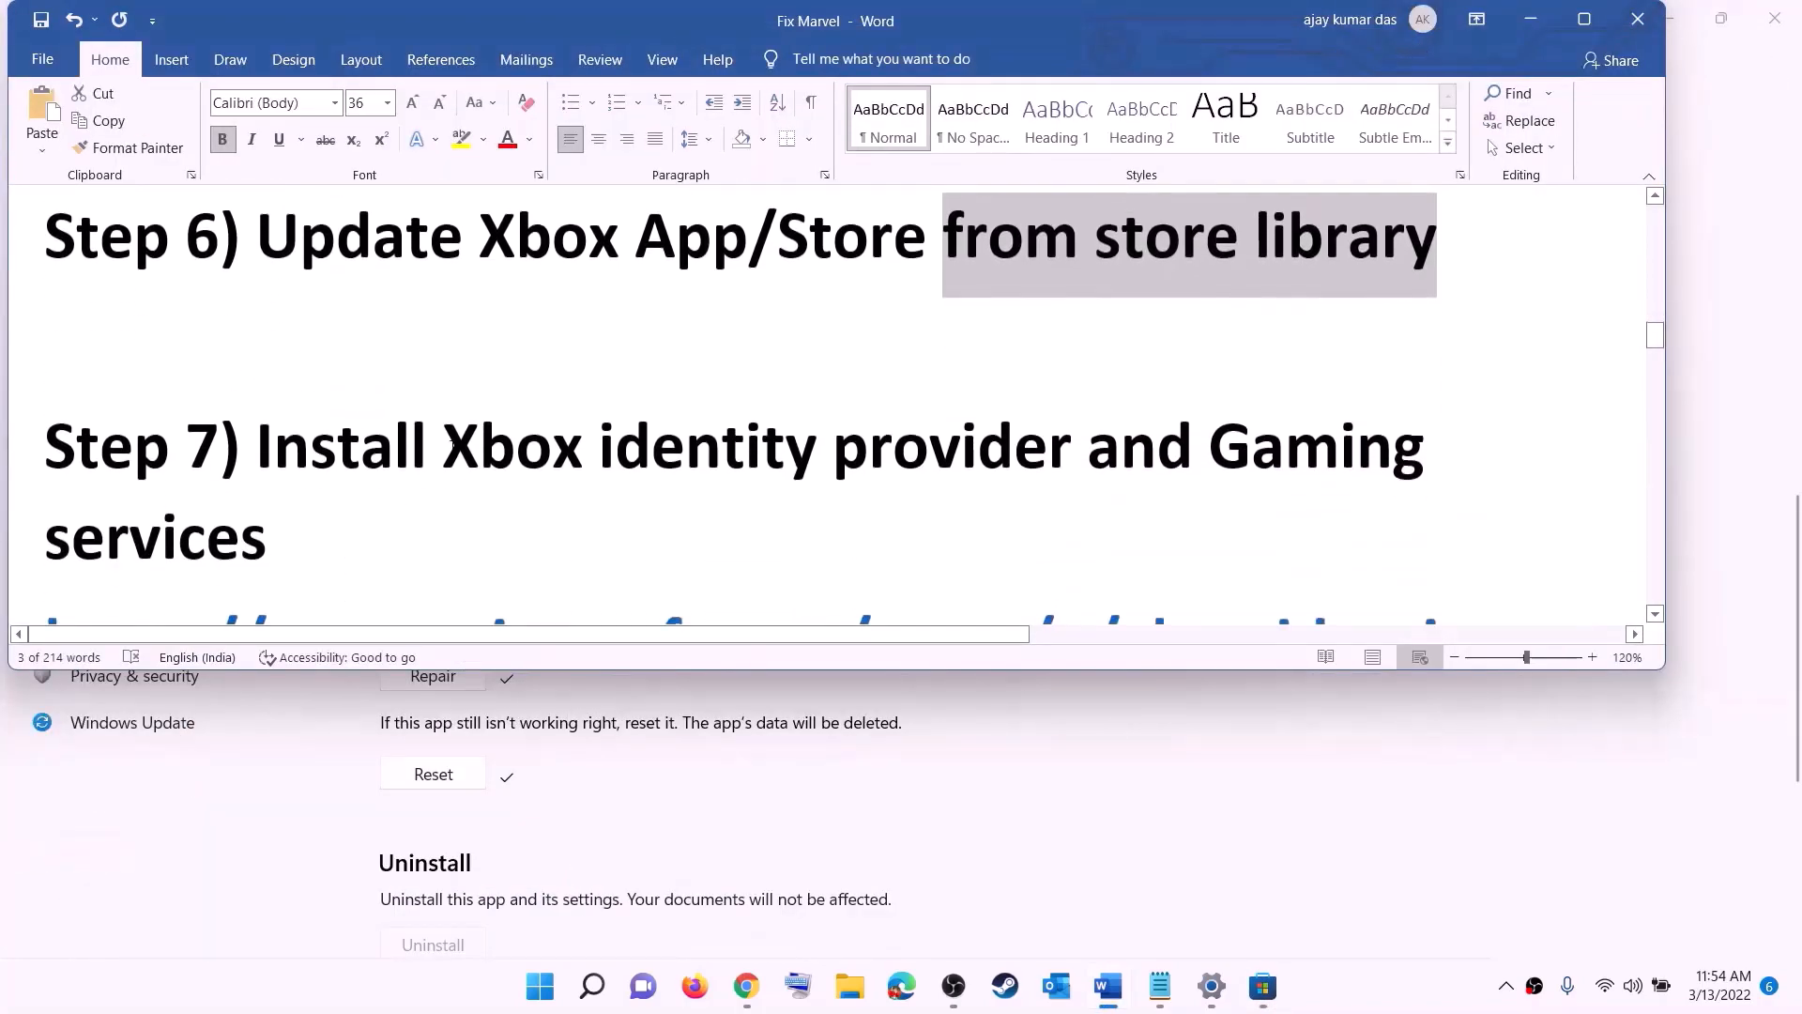
{"action": "left_click_drag", "start_coordinate": [445, 449], "coordinate": [1206, 450]}
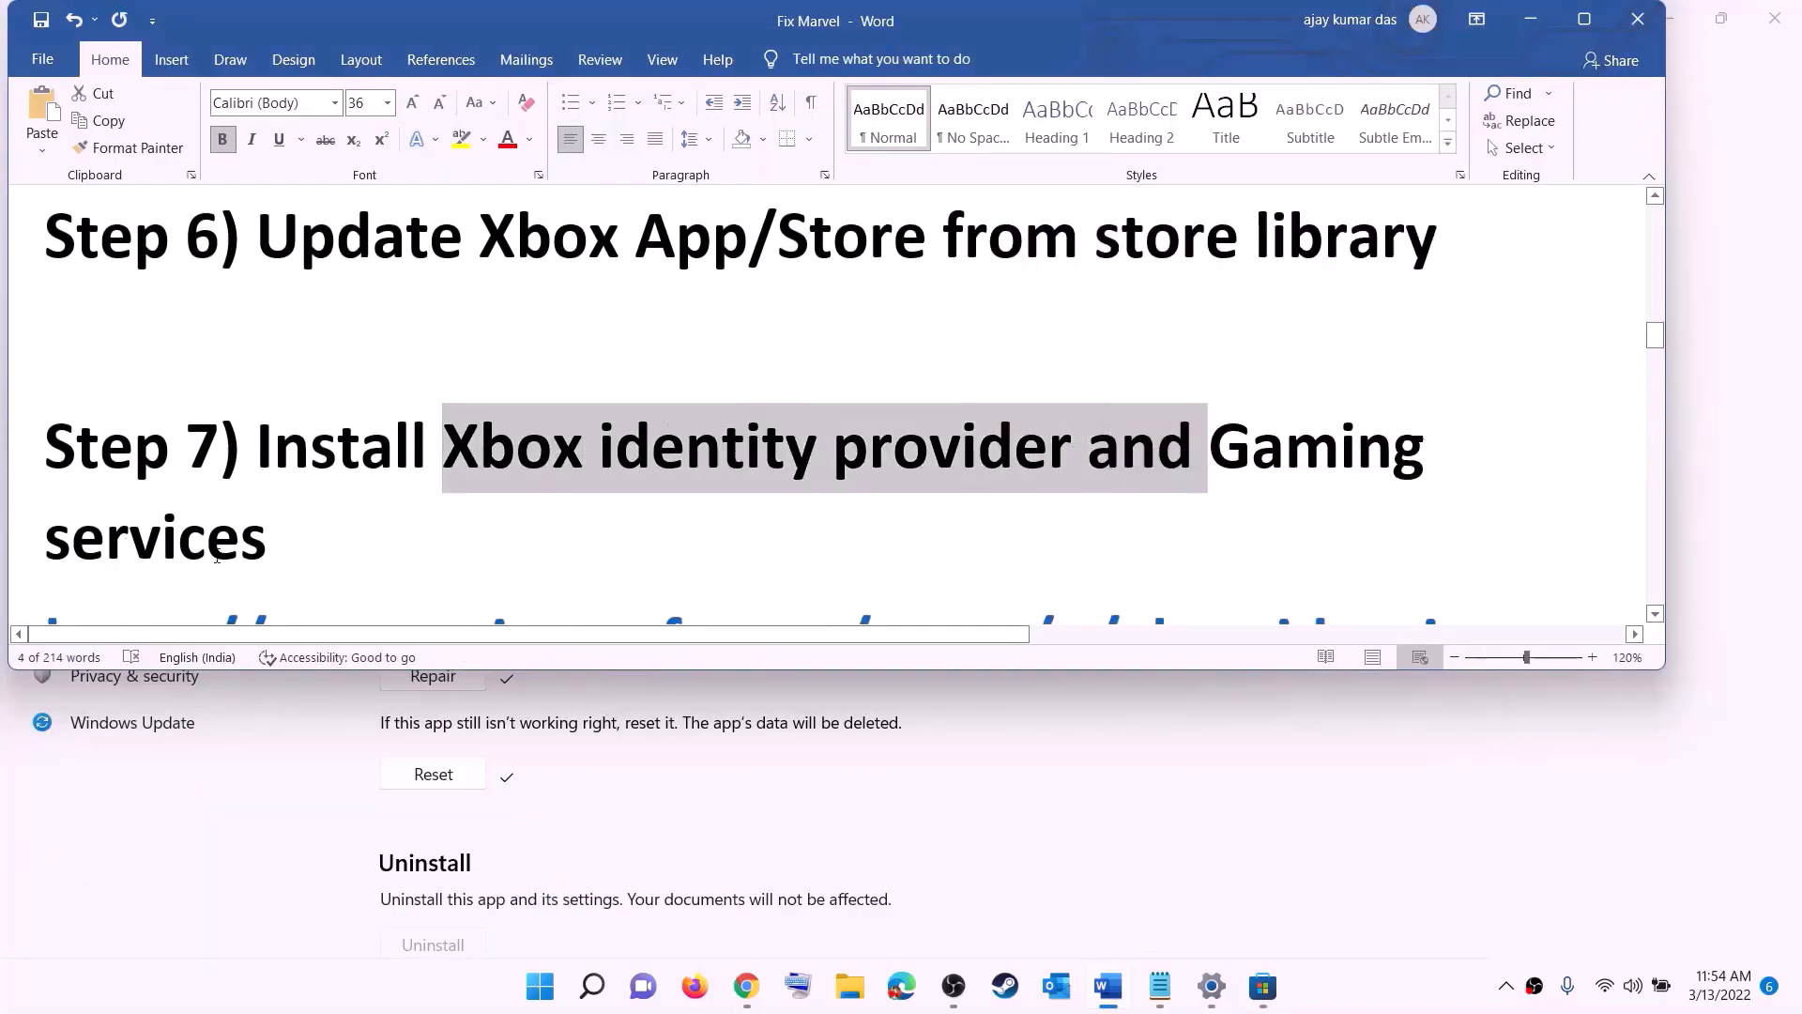
{"action": "scroll", "coordinate": [587, 502], "scroll_direction": "down", "scroll_amount": 3}
{"action": "scroll", "coordinate": [588, 502], "scroll_direction": "down", "scroll_amount": 1}
{"action": "left_click_drag", "start_coordinate": [1048, 481], "coordinate": [36, 331]}
{"action": "right_click", "coordinate": [306, 375]}
{"action": "left_click", "coordinate": [391, 540]}
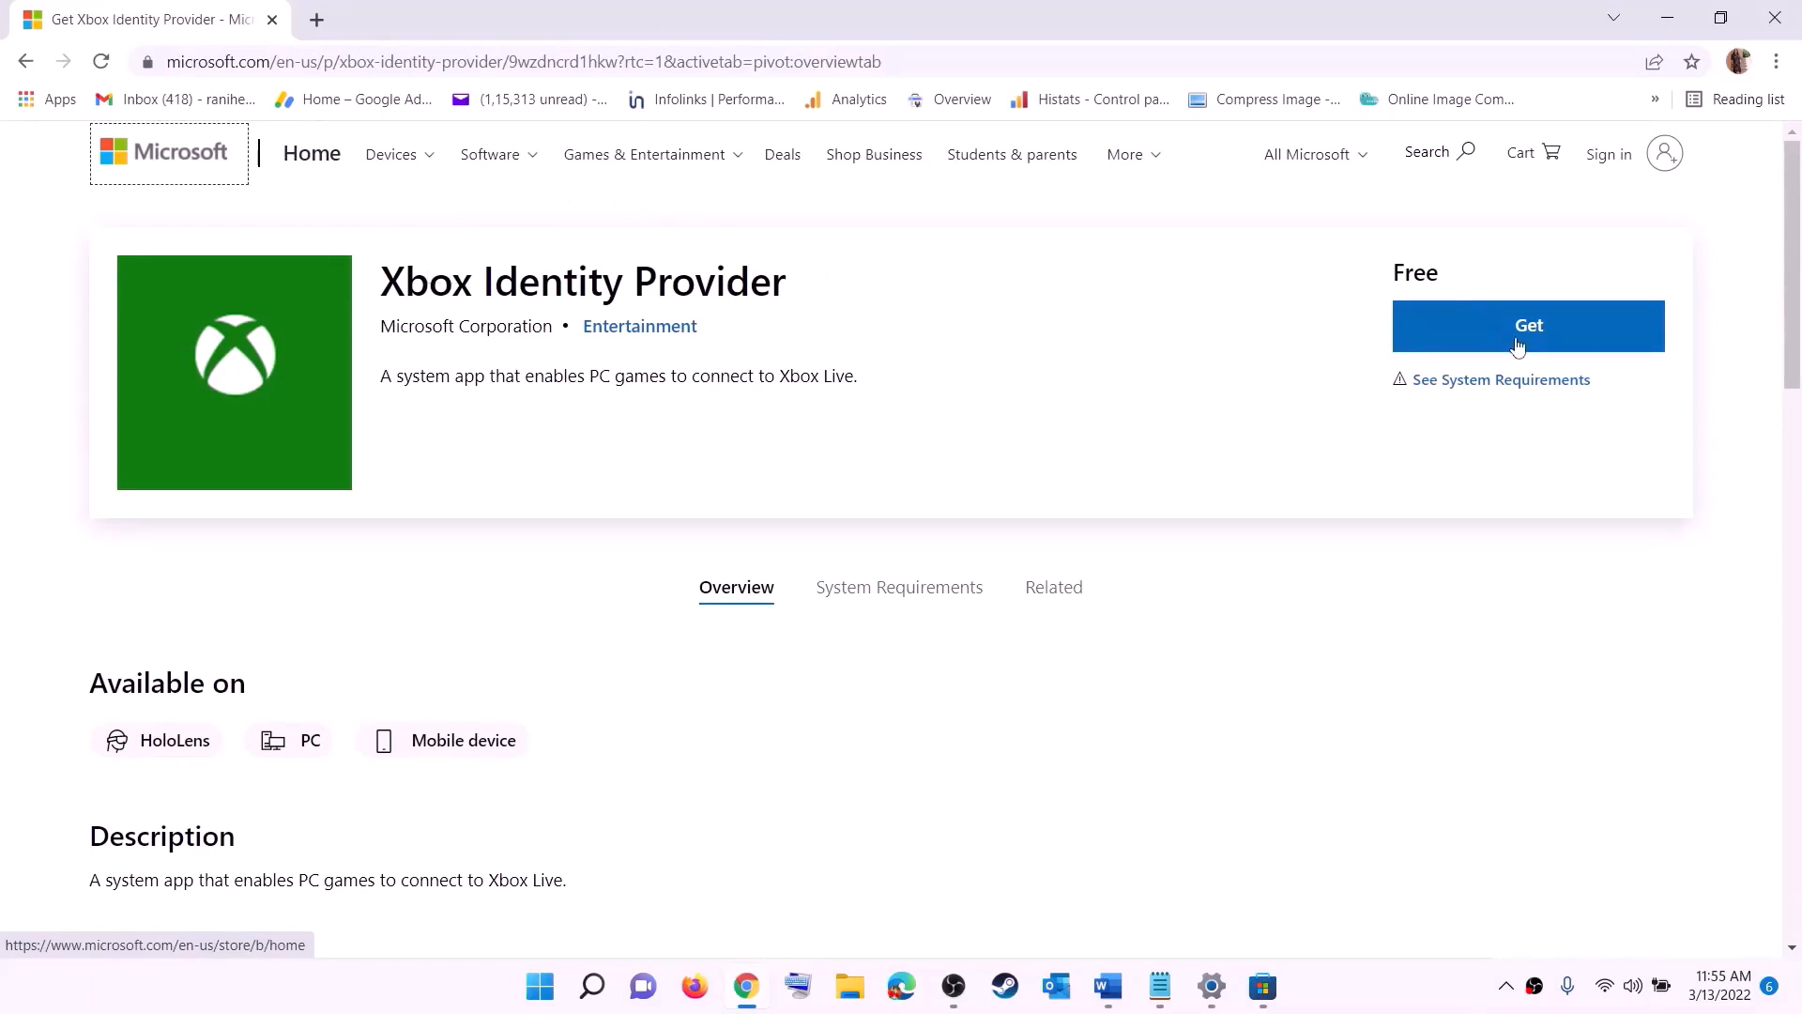
Step: Get Xbox Identity Provider from its web page by opening it in the Microsoft Store, then return to the browser
{"action": "left_click", "coordinate": [1525, 325]}
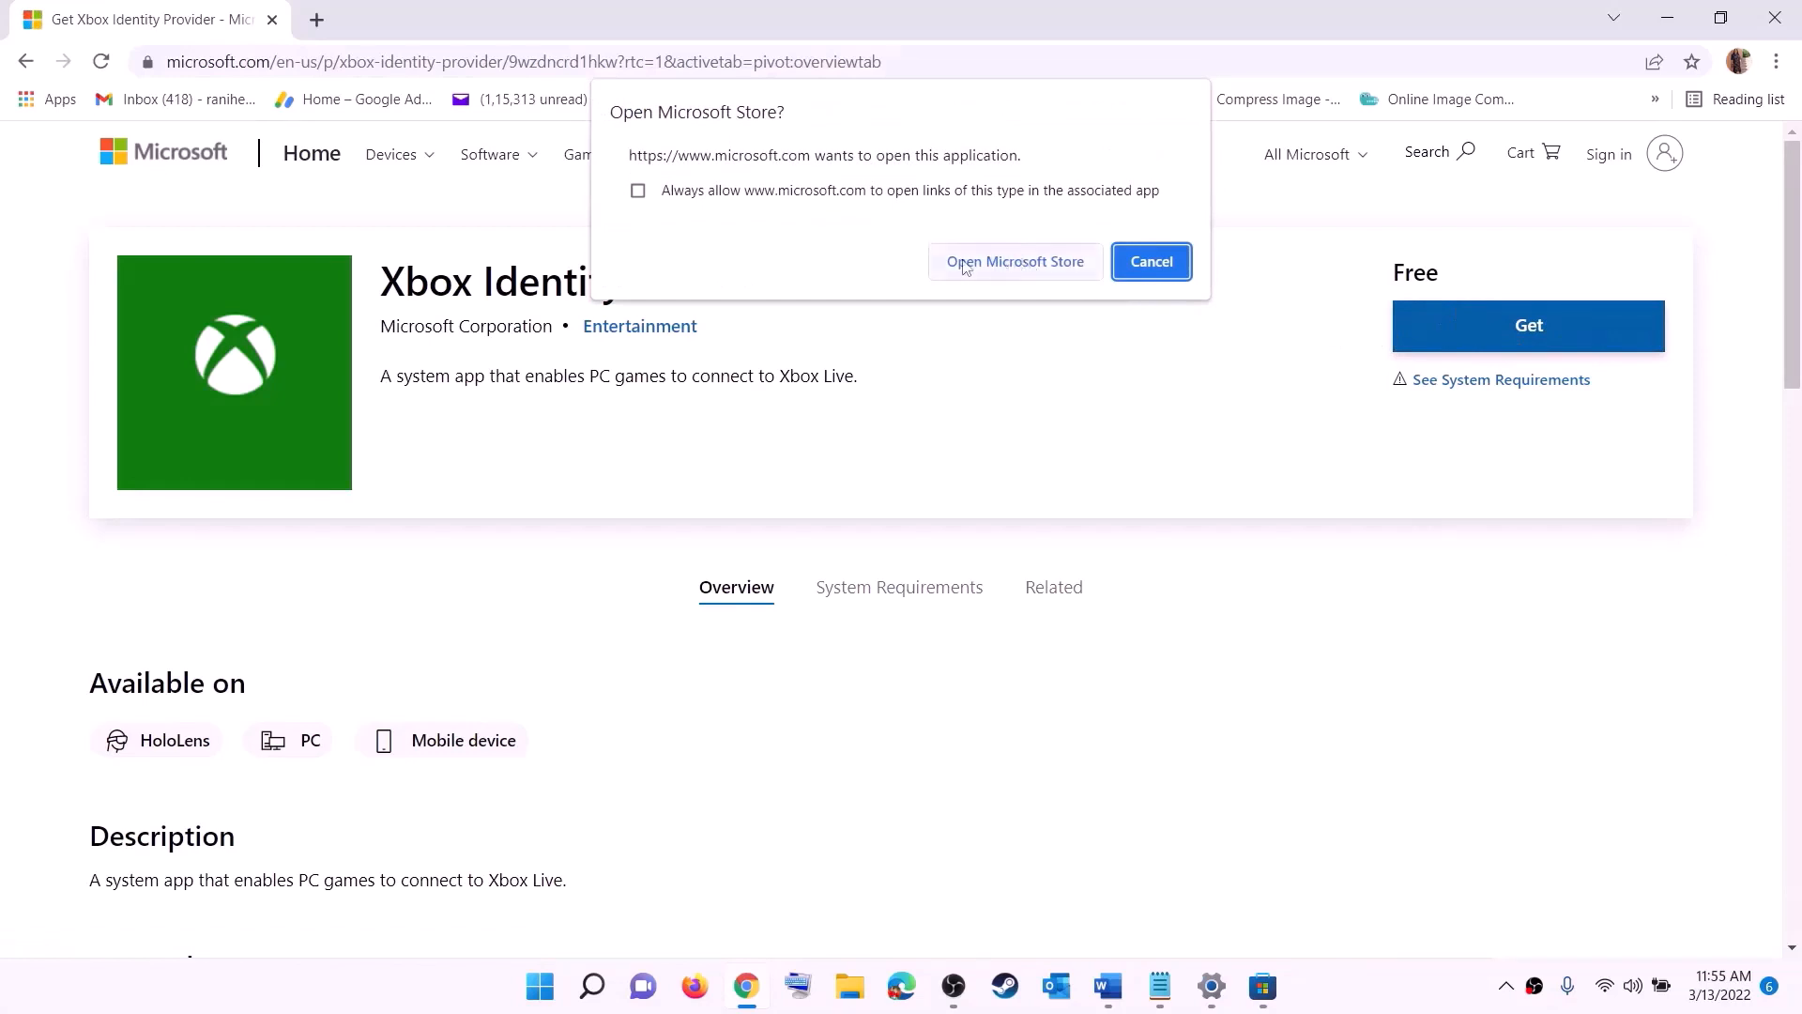
{"action": "left_click", "coordinate": [1003, 271]}
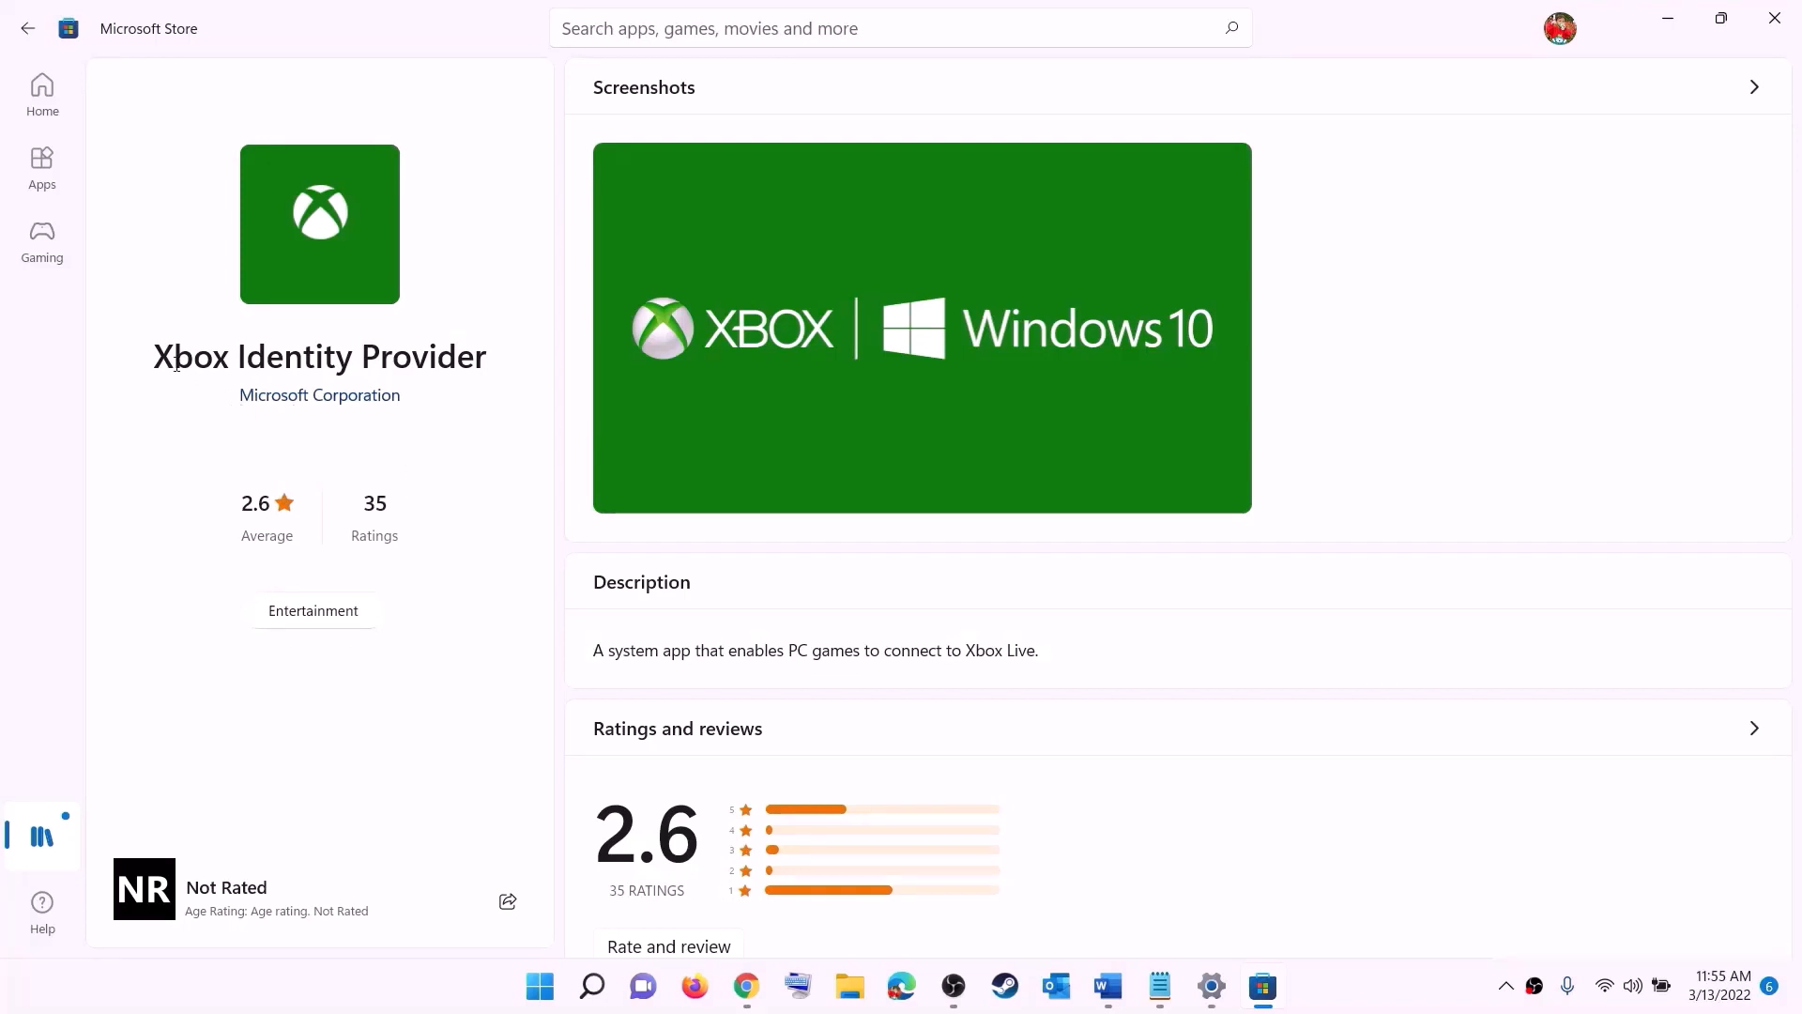
{"action": "left_click_drag", "start_coordinate": [176, 364], "coordinate": [486, 347]}
{"action": "left_click", "coordinate": [302, 457]}
{"action": "key", "text": "alt+Tab"}
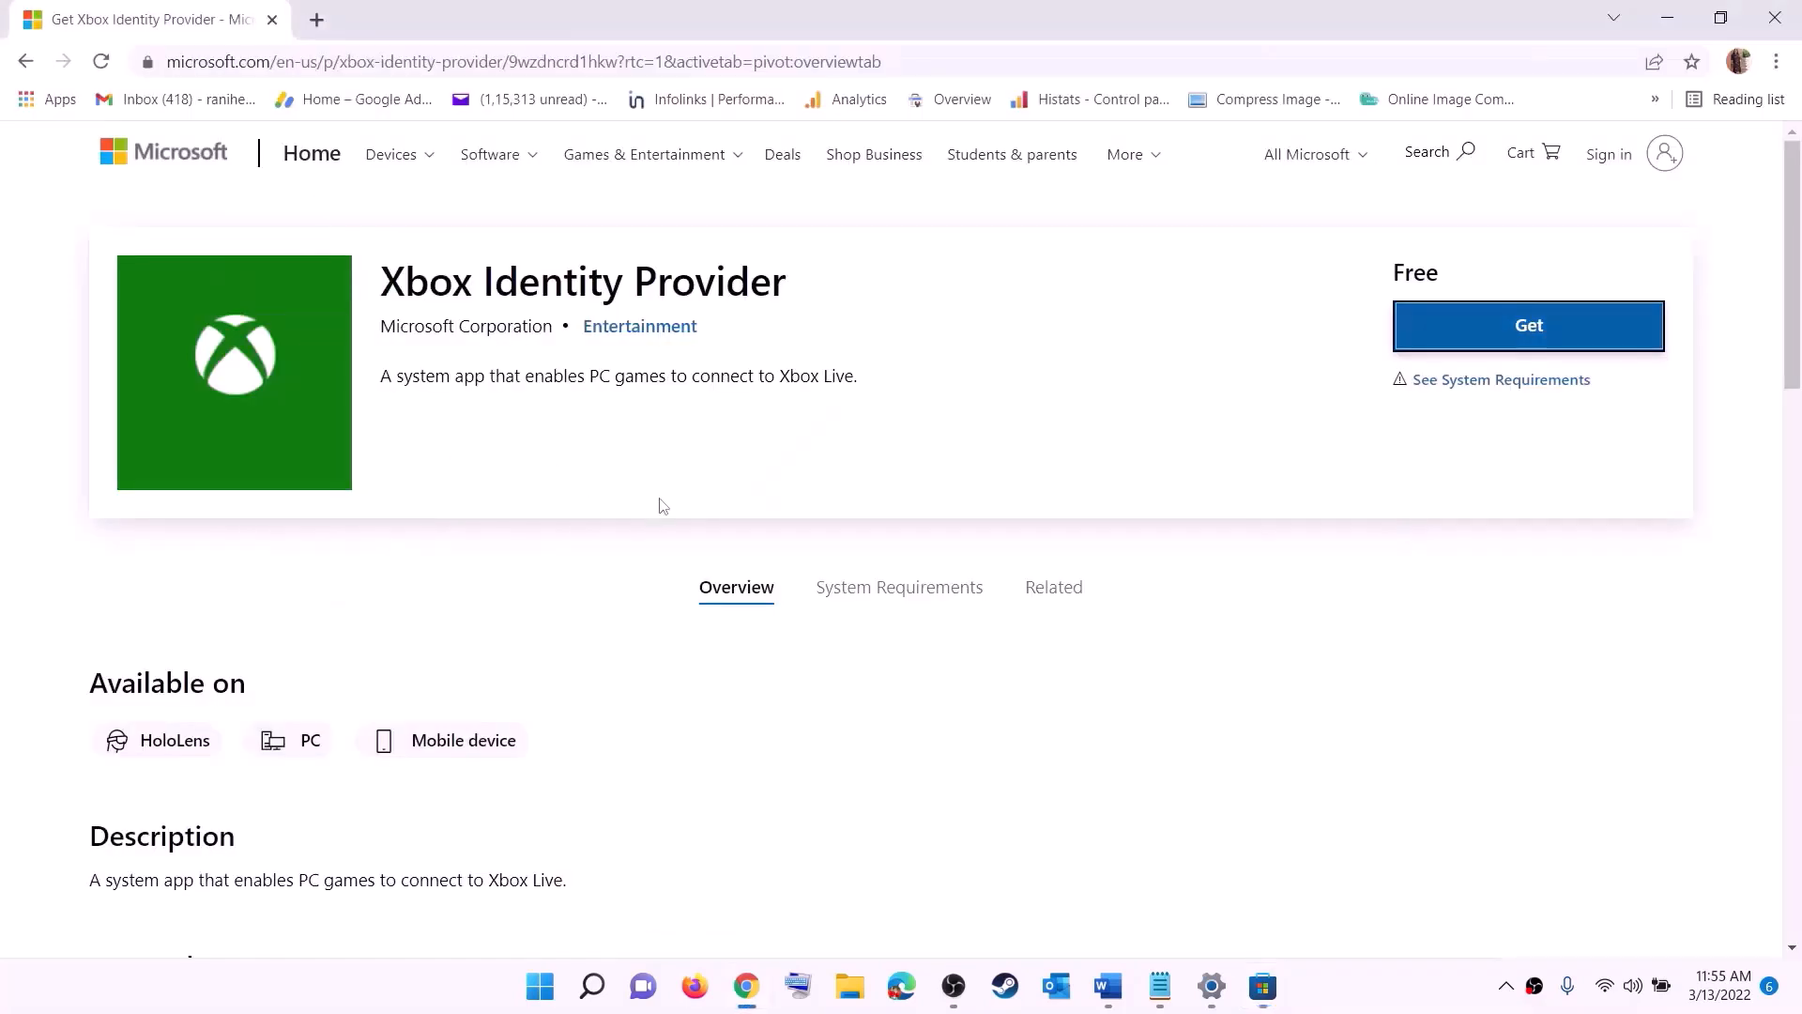
Step: Switch to the Word guide and copy the command "get-appxpackage Microsoft.GamingServices | remove-AppxPackage -allusers"
{"action": "left_click", "coordinate": [1105, 988]}
{"action": "scroll", "coordinate": [926, 526], "scroll_direction": "down", "scroll_amount": 3}
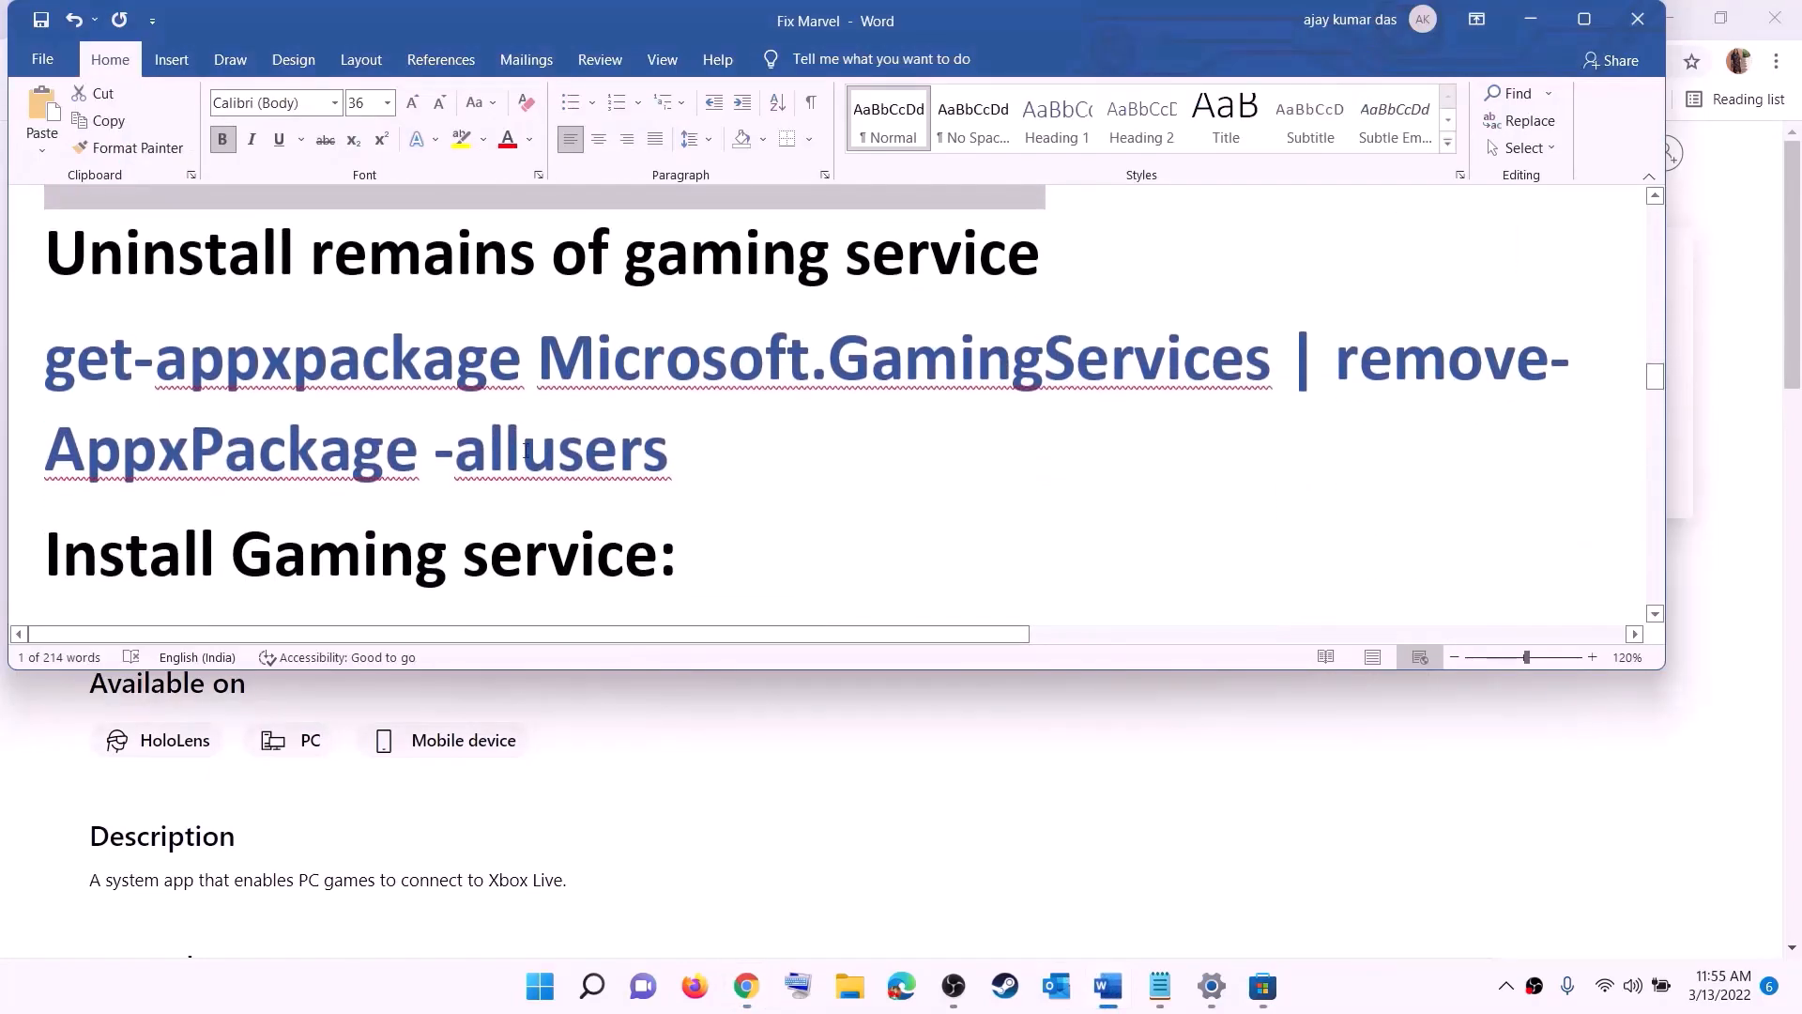
{"action": "left_click_drag", "start_coordinate": [677, 465], "coordinate": [42, 348]}
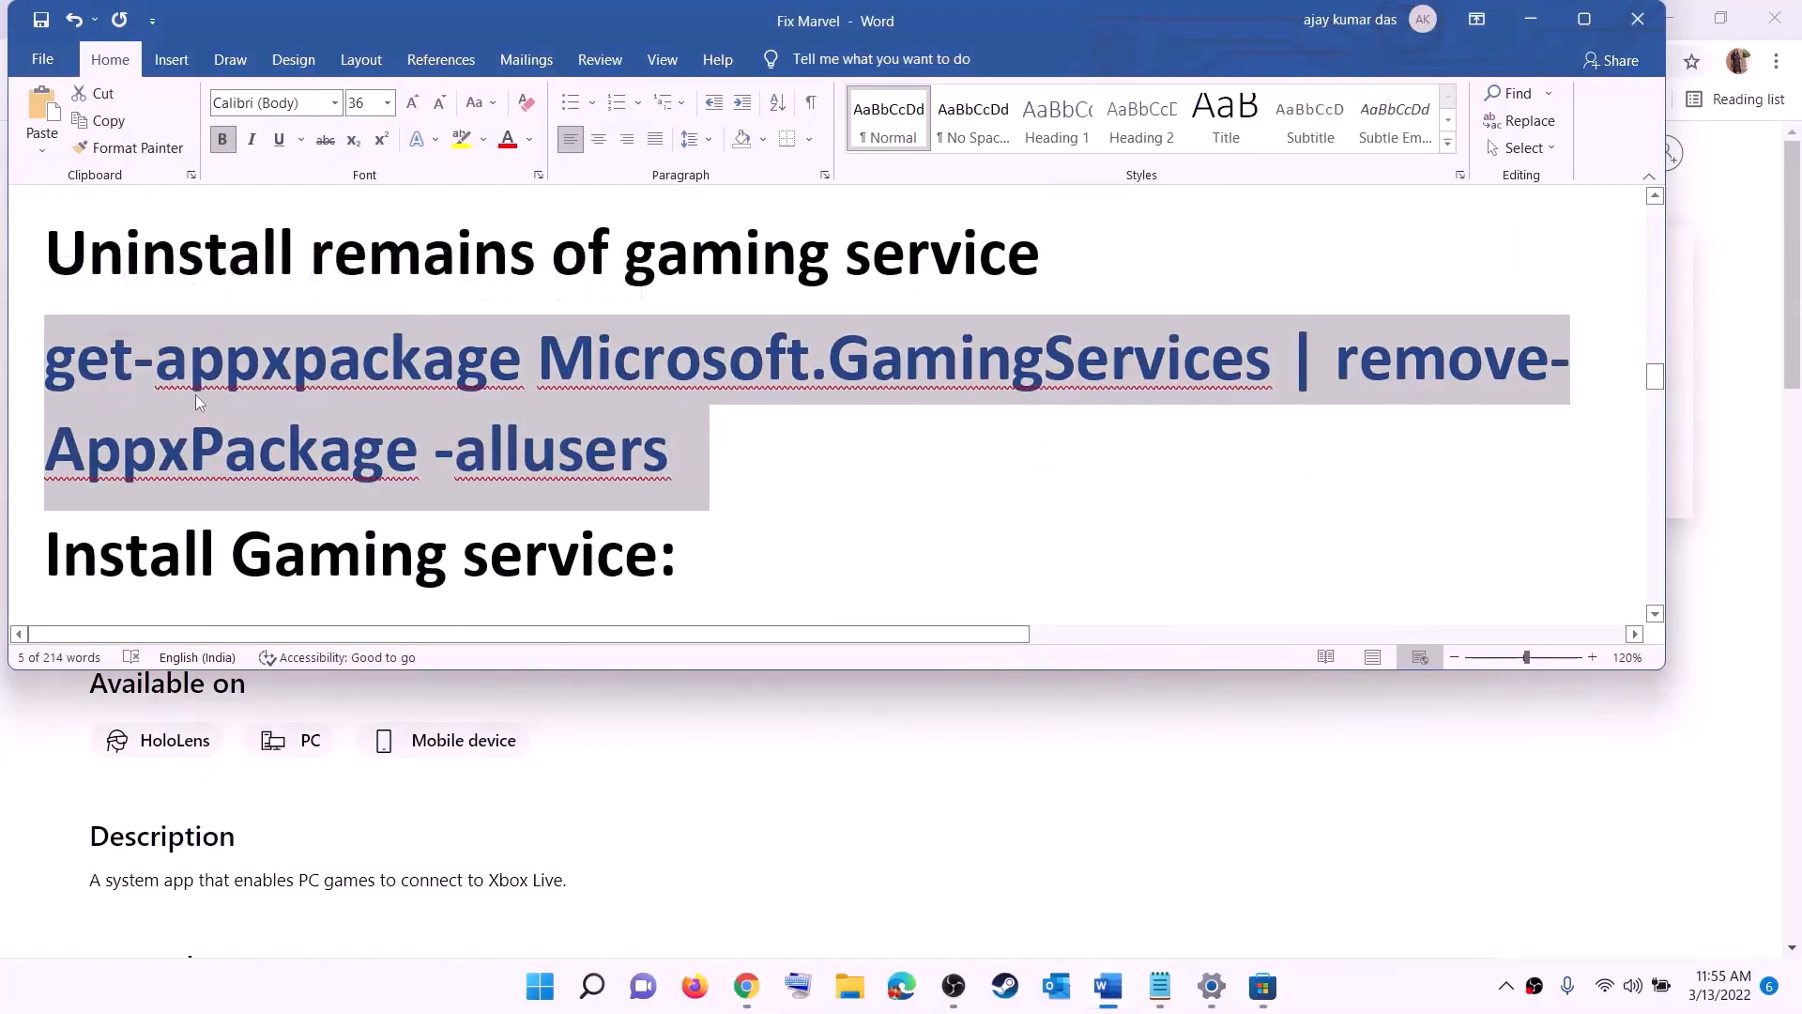
{"action": "right_click", "coordinate": [195, 394]}
{"action": "left_click", "coordinate": [251, 438]}
Step: Search Windows for powershell and run Windows PowerShell as administrator, allowing it to make changes to the device
{"action": "left_click", "coordinate": [540, 987]}
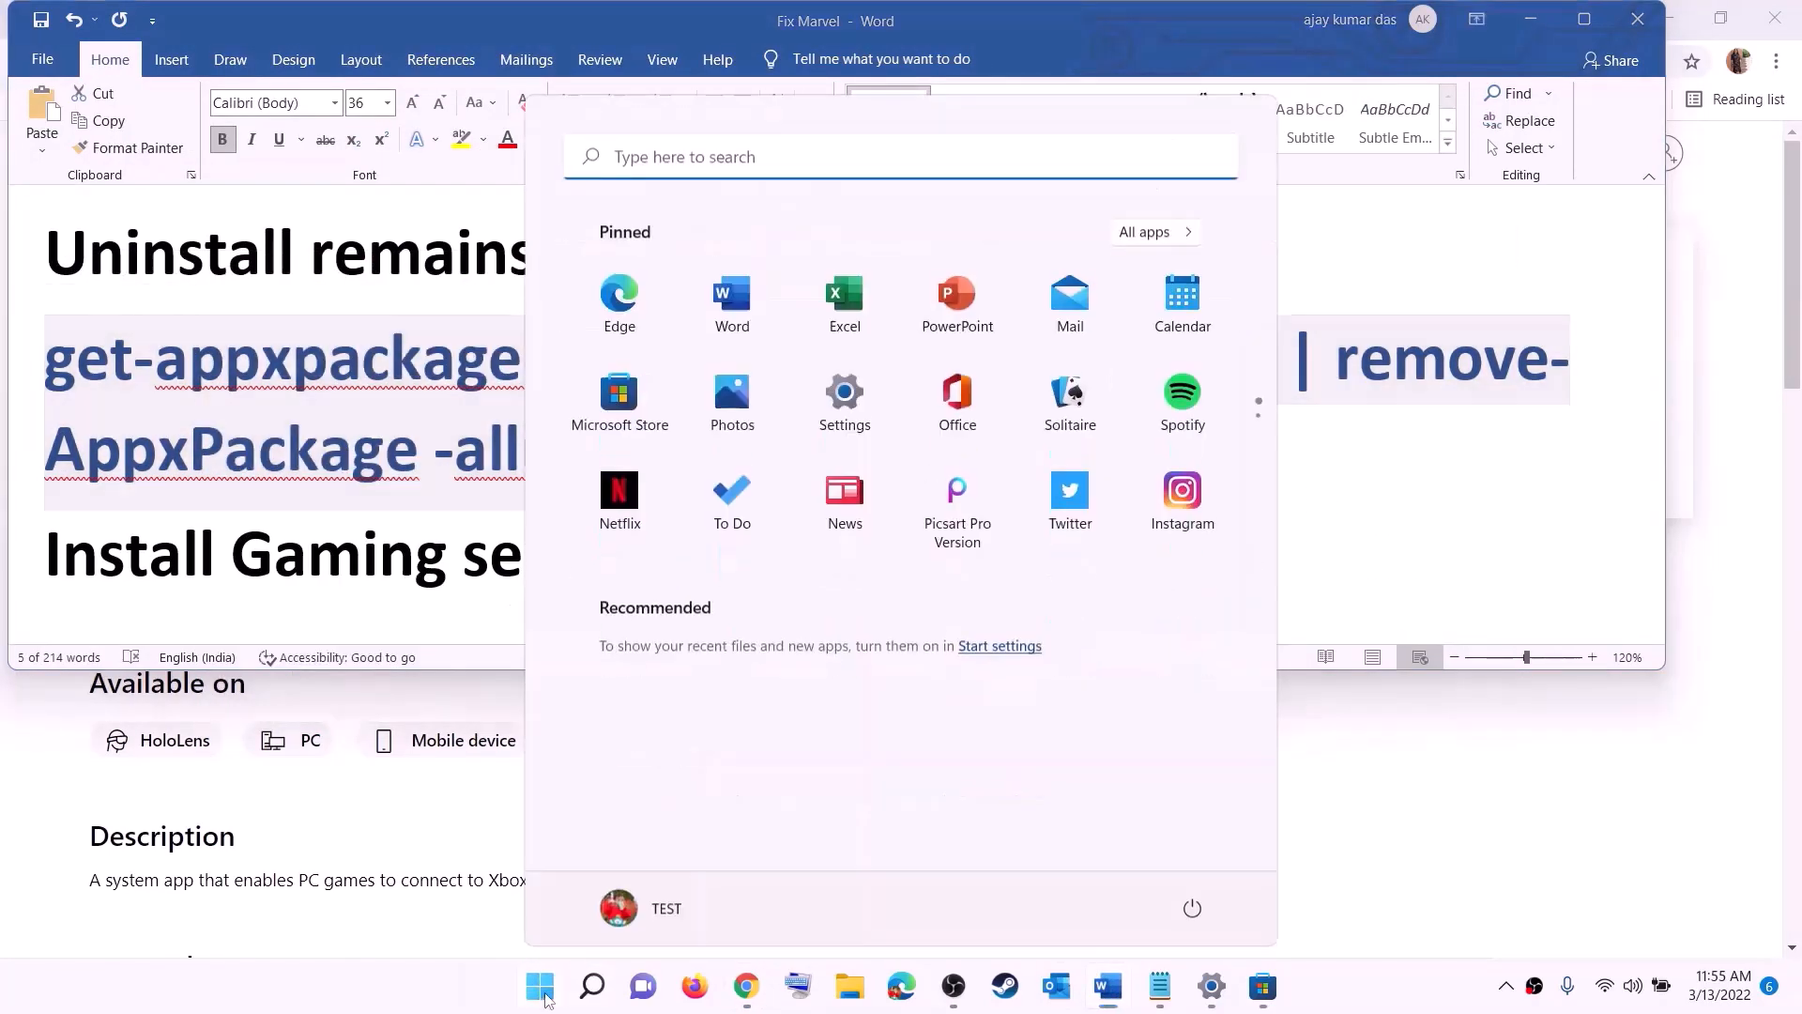
{"action": "type", "text": "powers"}
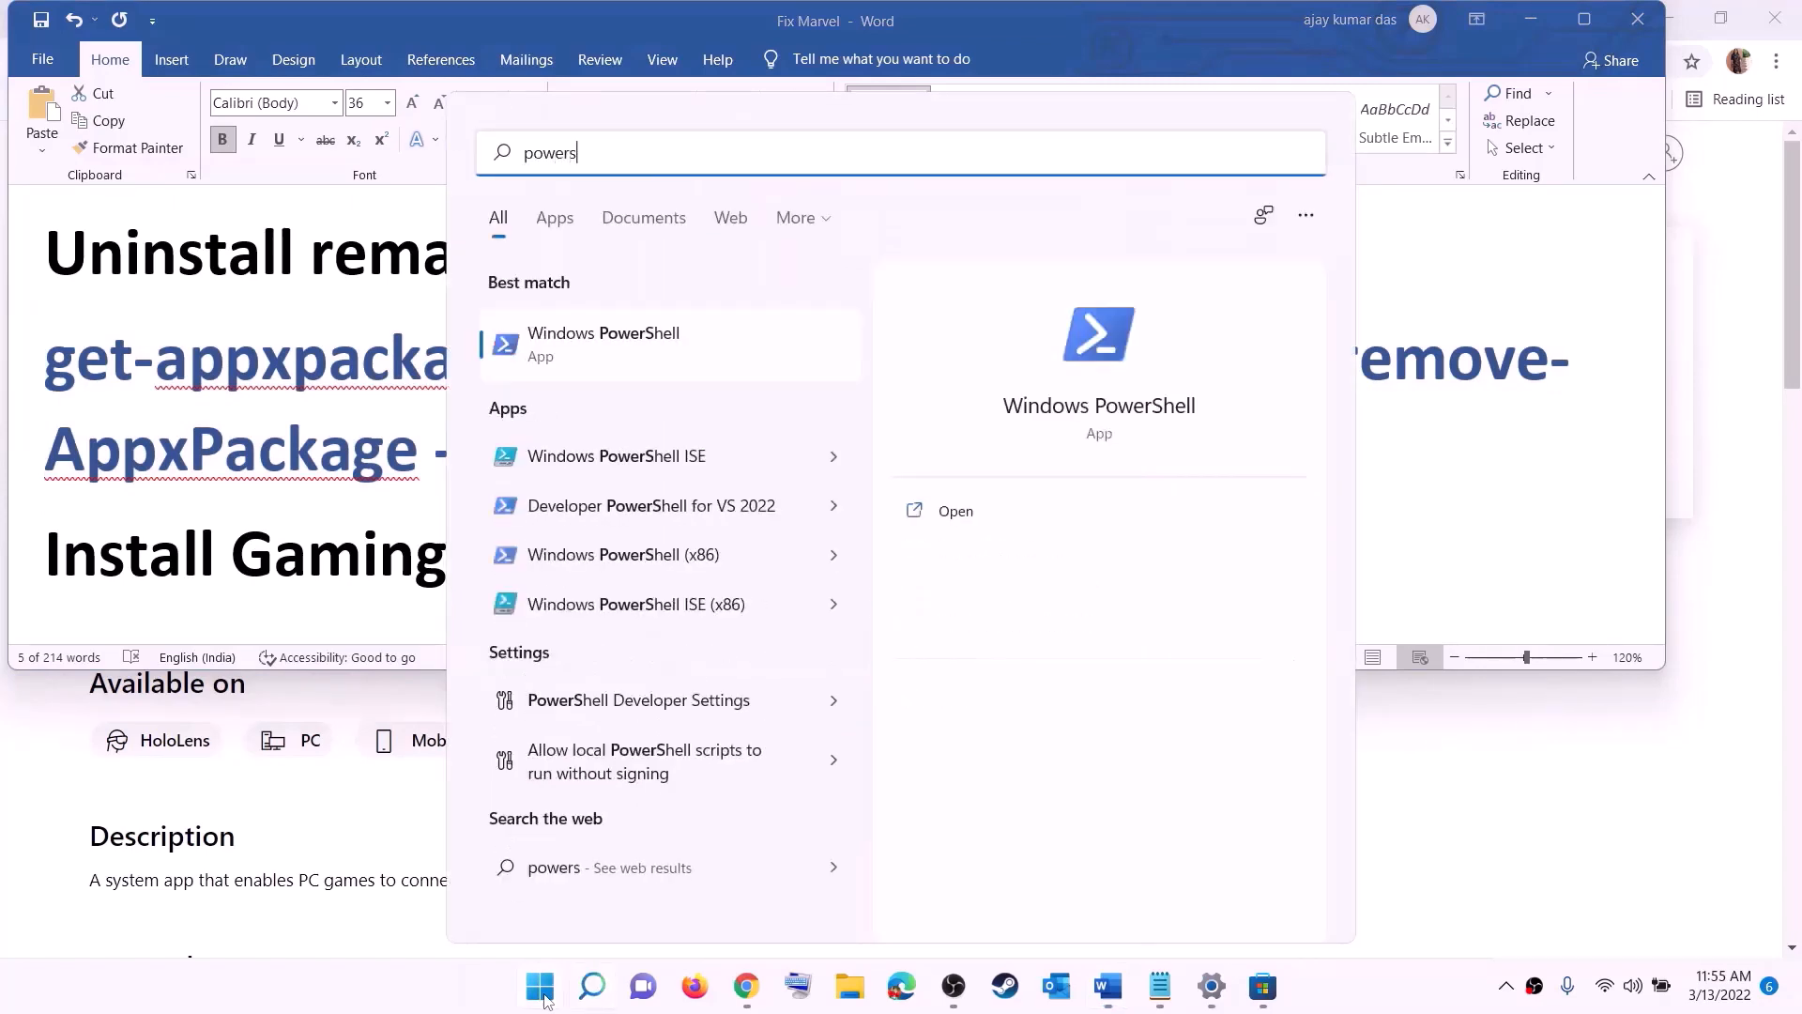
{"action": "type", "text": "hell"}
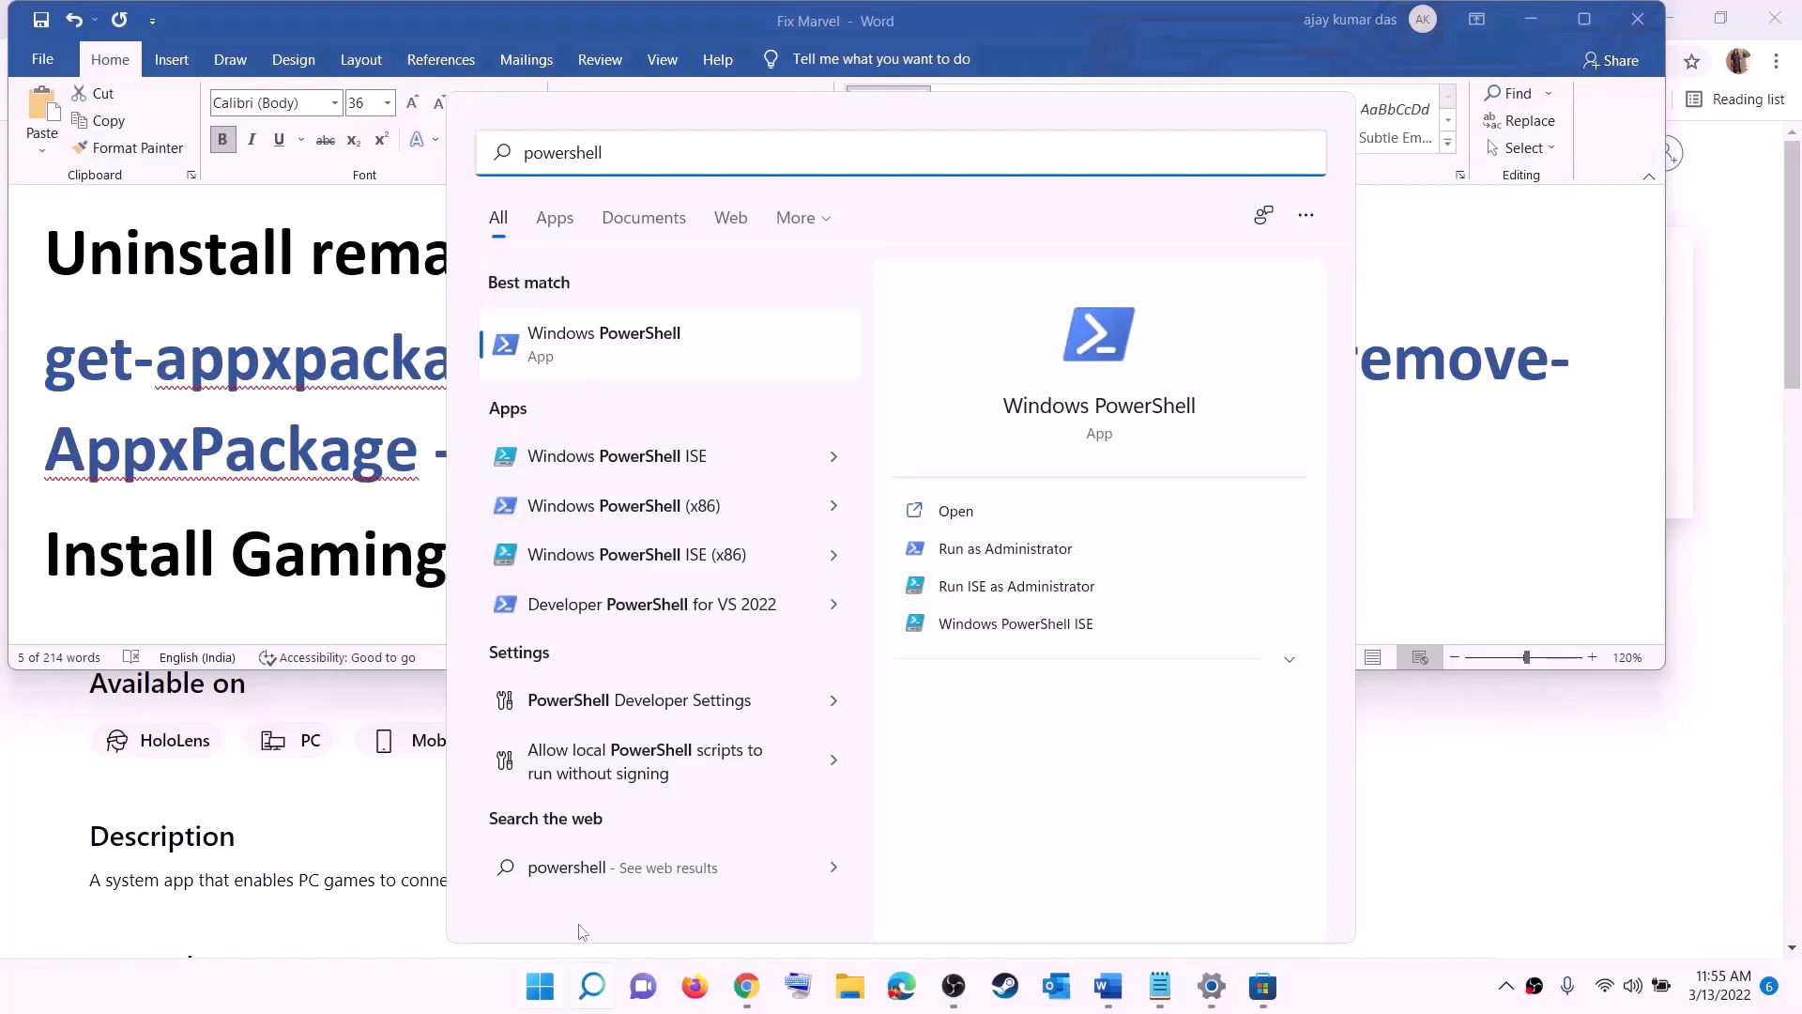
{"action": "right_click", "coordinate": [619, 365]}
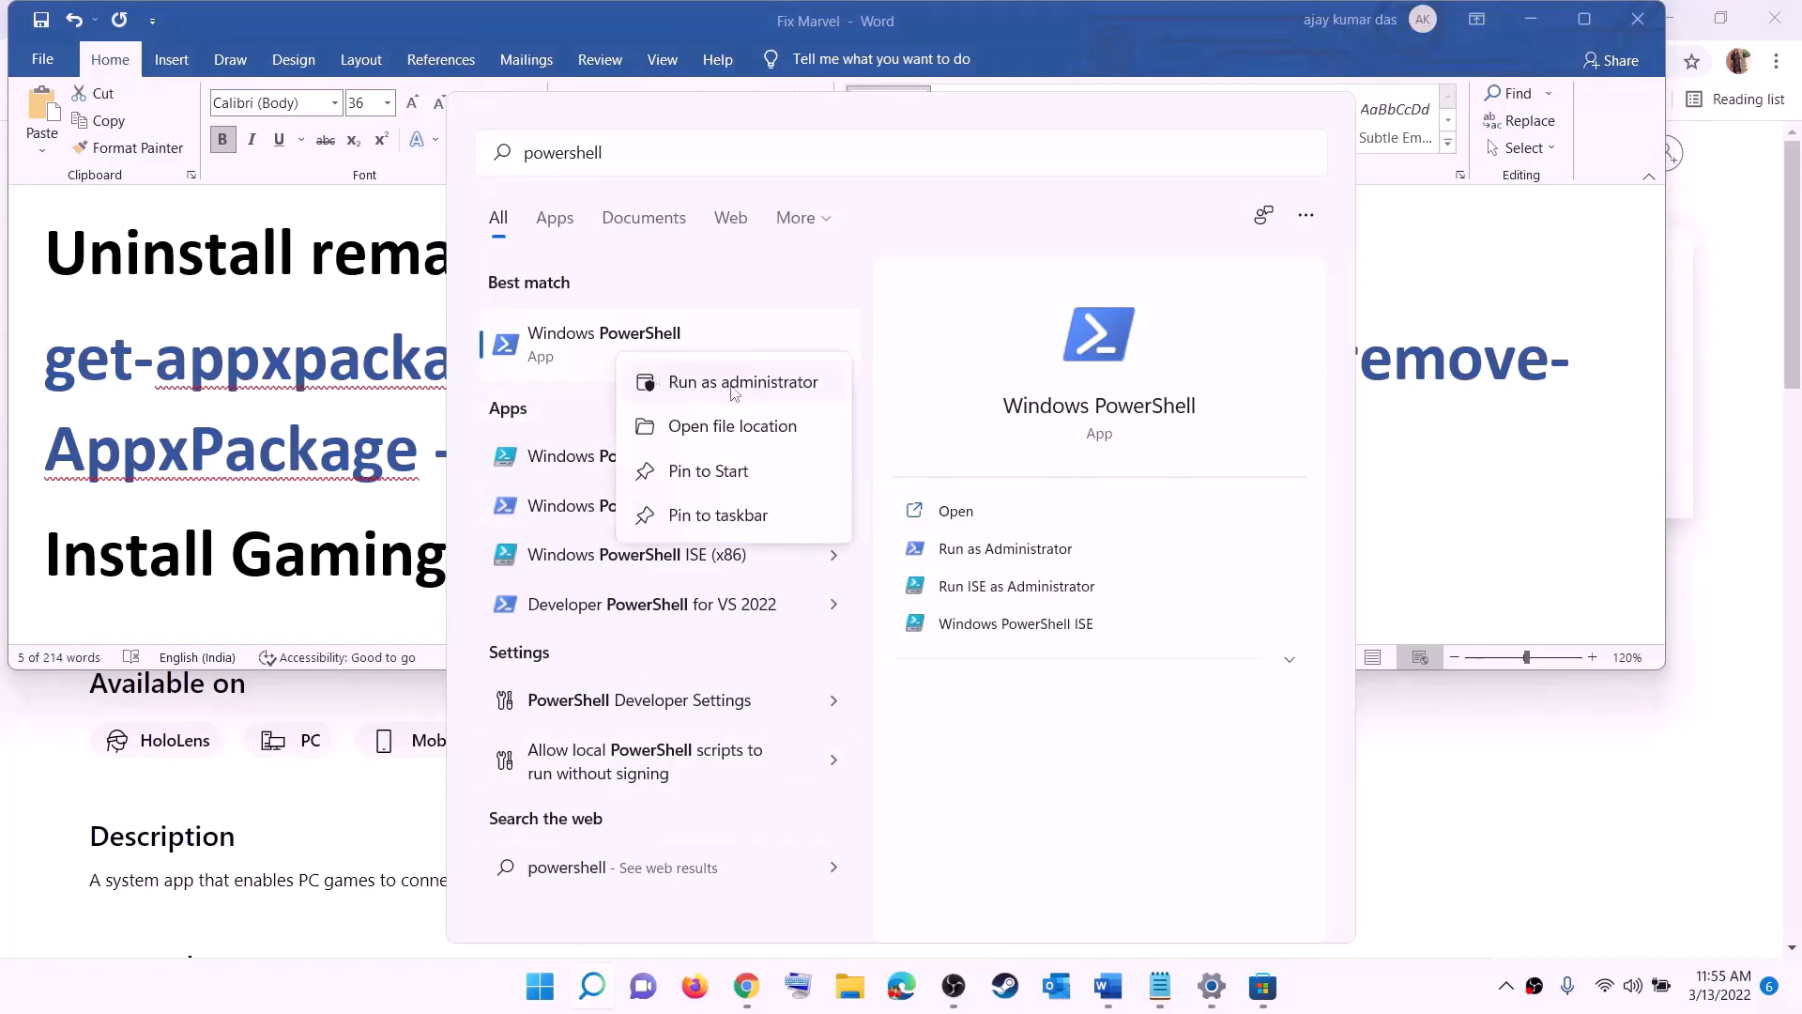
{"action": "left_click", "coordinate": [754, 385]}
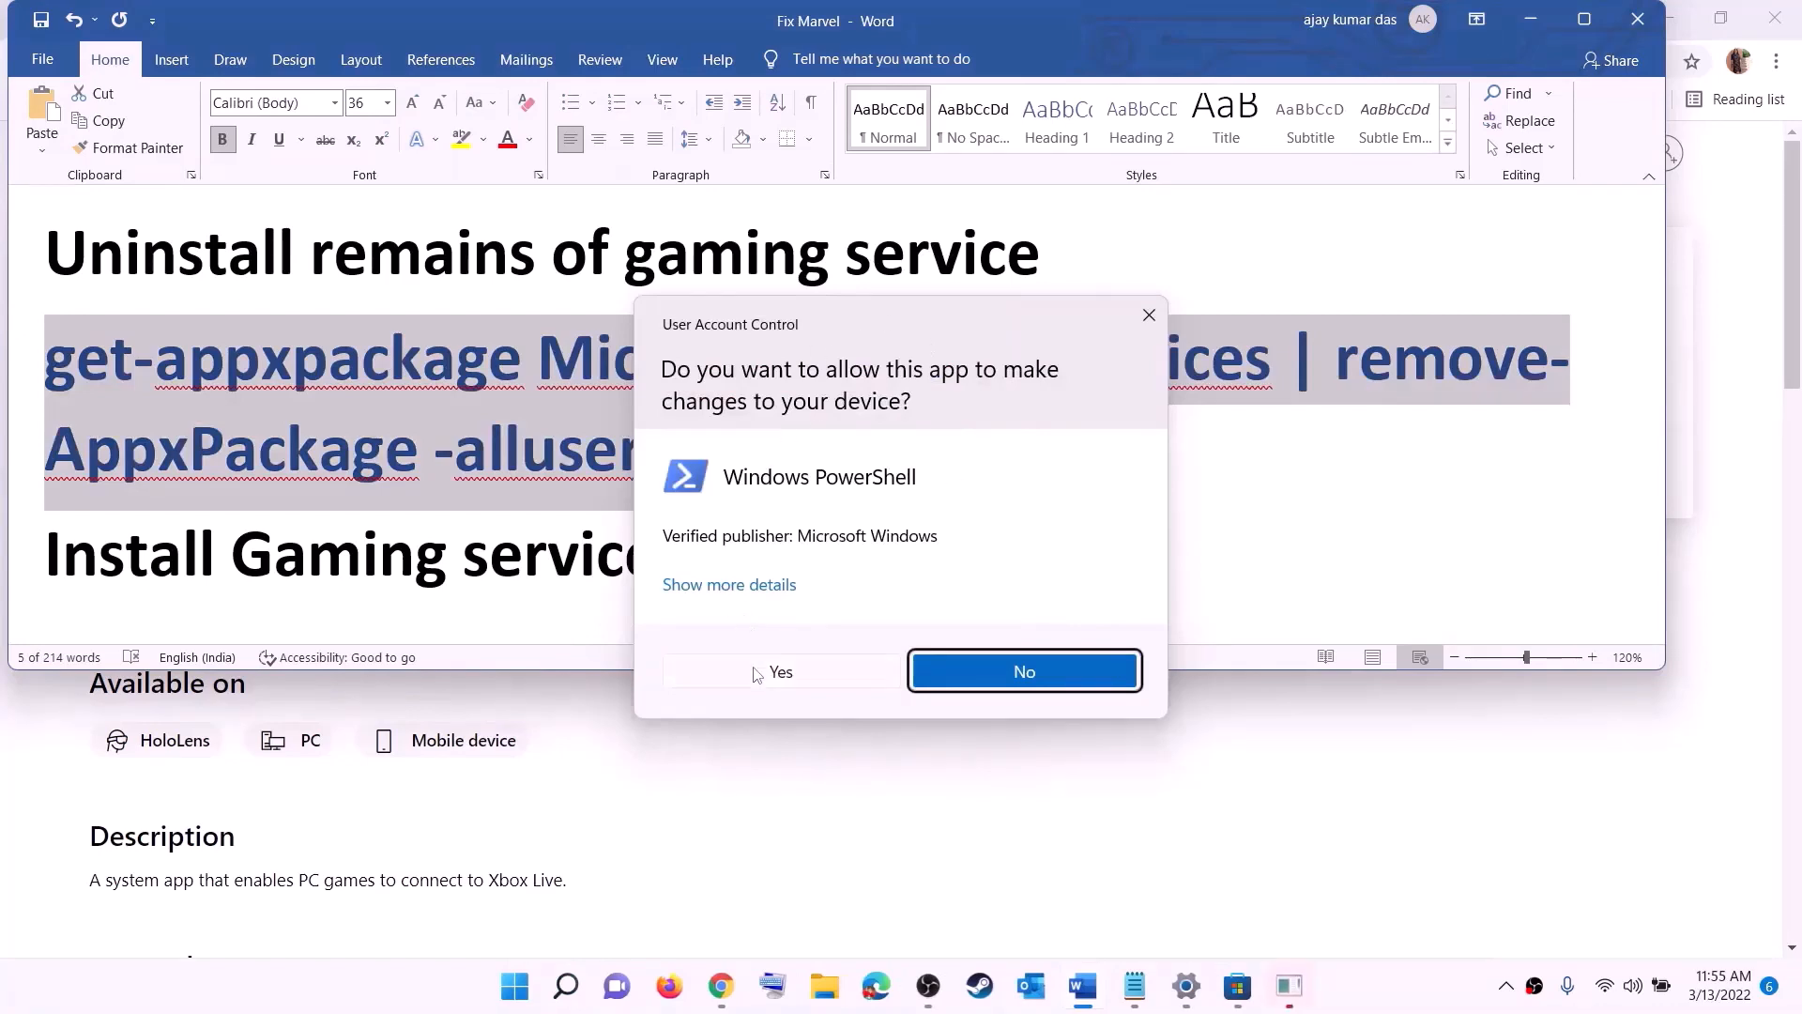
{"action": "left_click", "coordinate": [782, 672]}
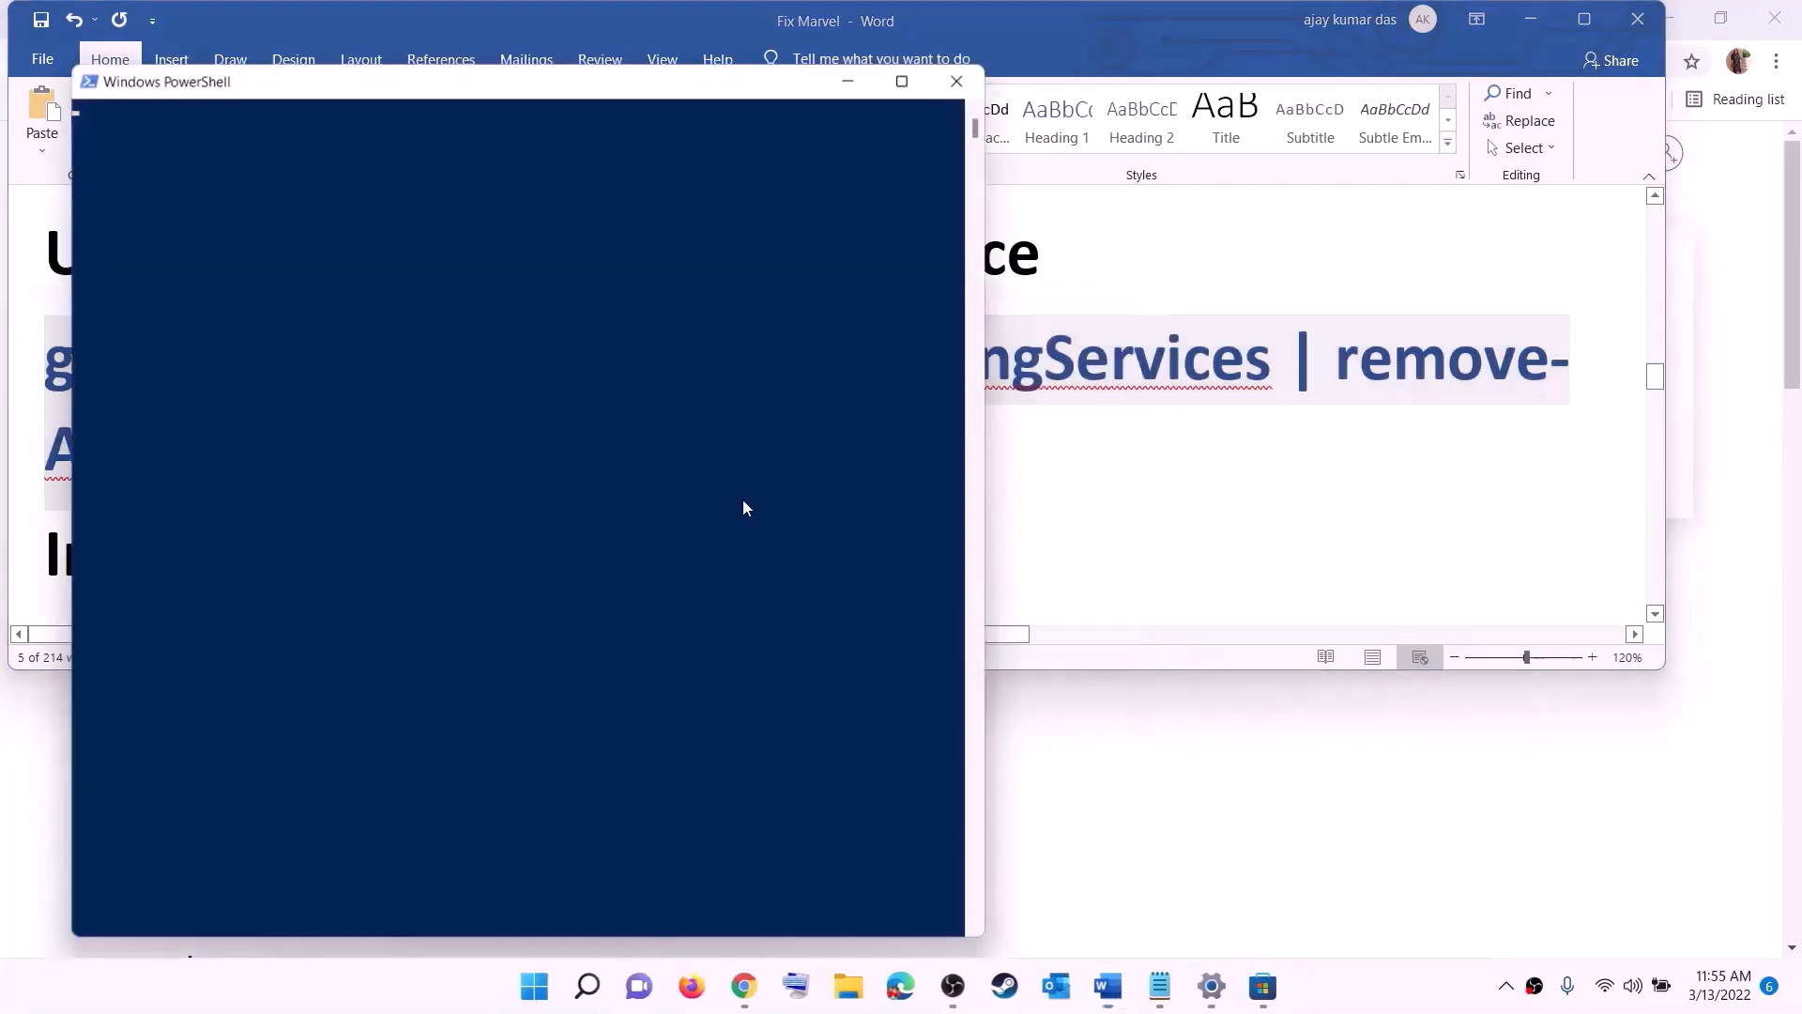
Step: Run the copied command "get-appxpackage Microsoft.GamingServices | remove-AppxPackage -allusers" in the administrator PowerShell window
{"action": "left_click_drag", "start_coordinate": [650, 87], "coordinate": [840, 206]}
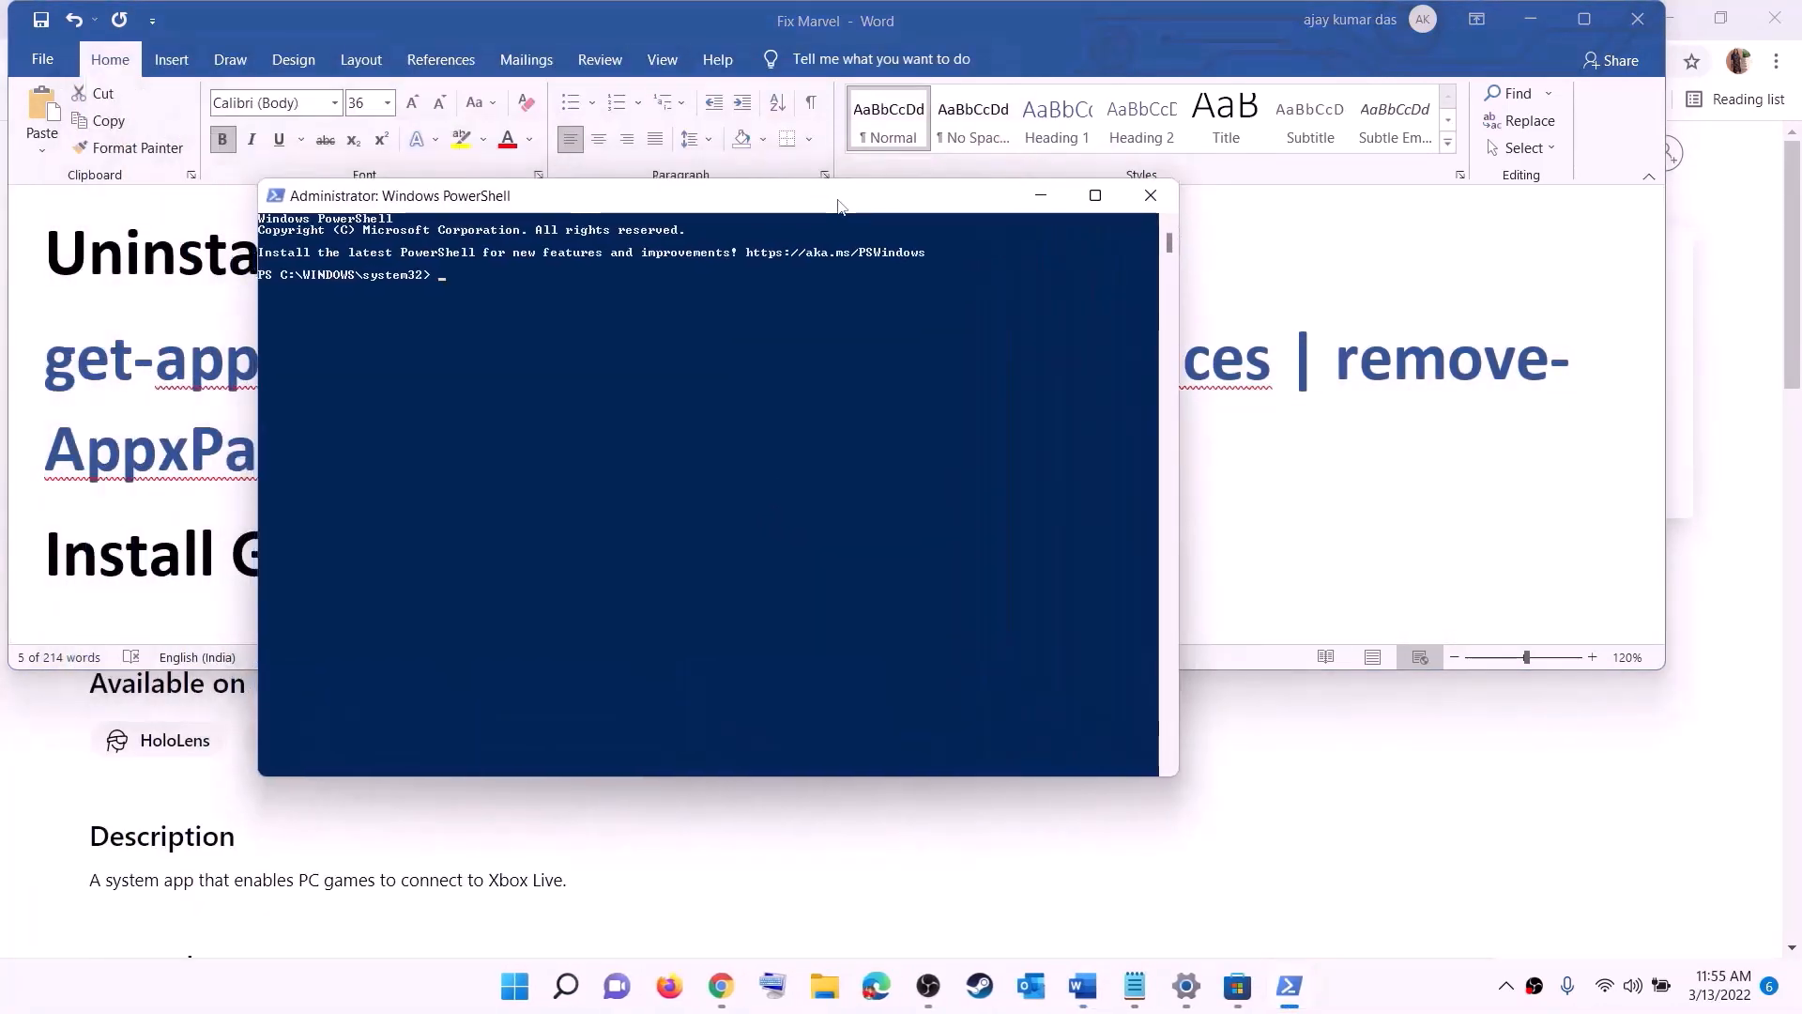
{"action": "key", "text": "ctrl+v"}
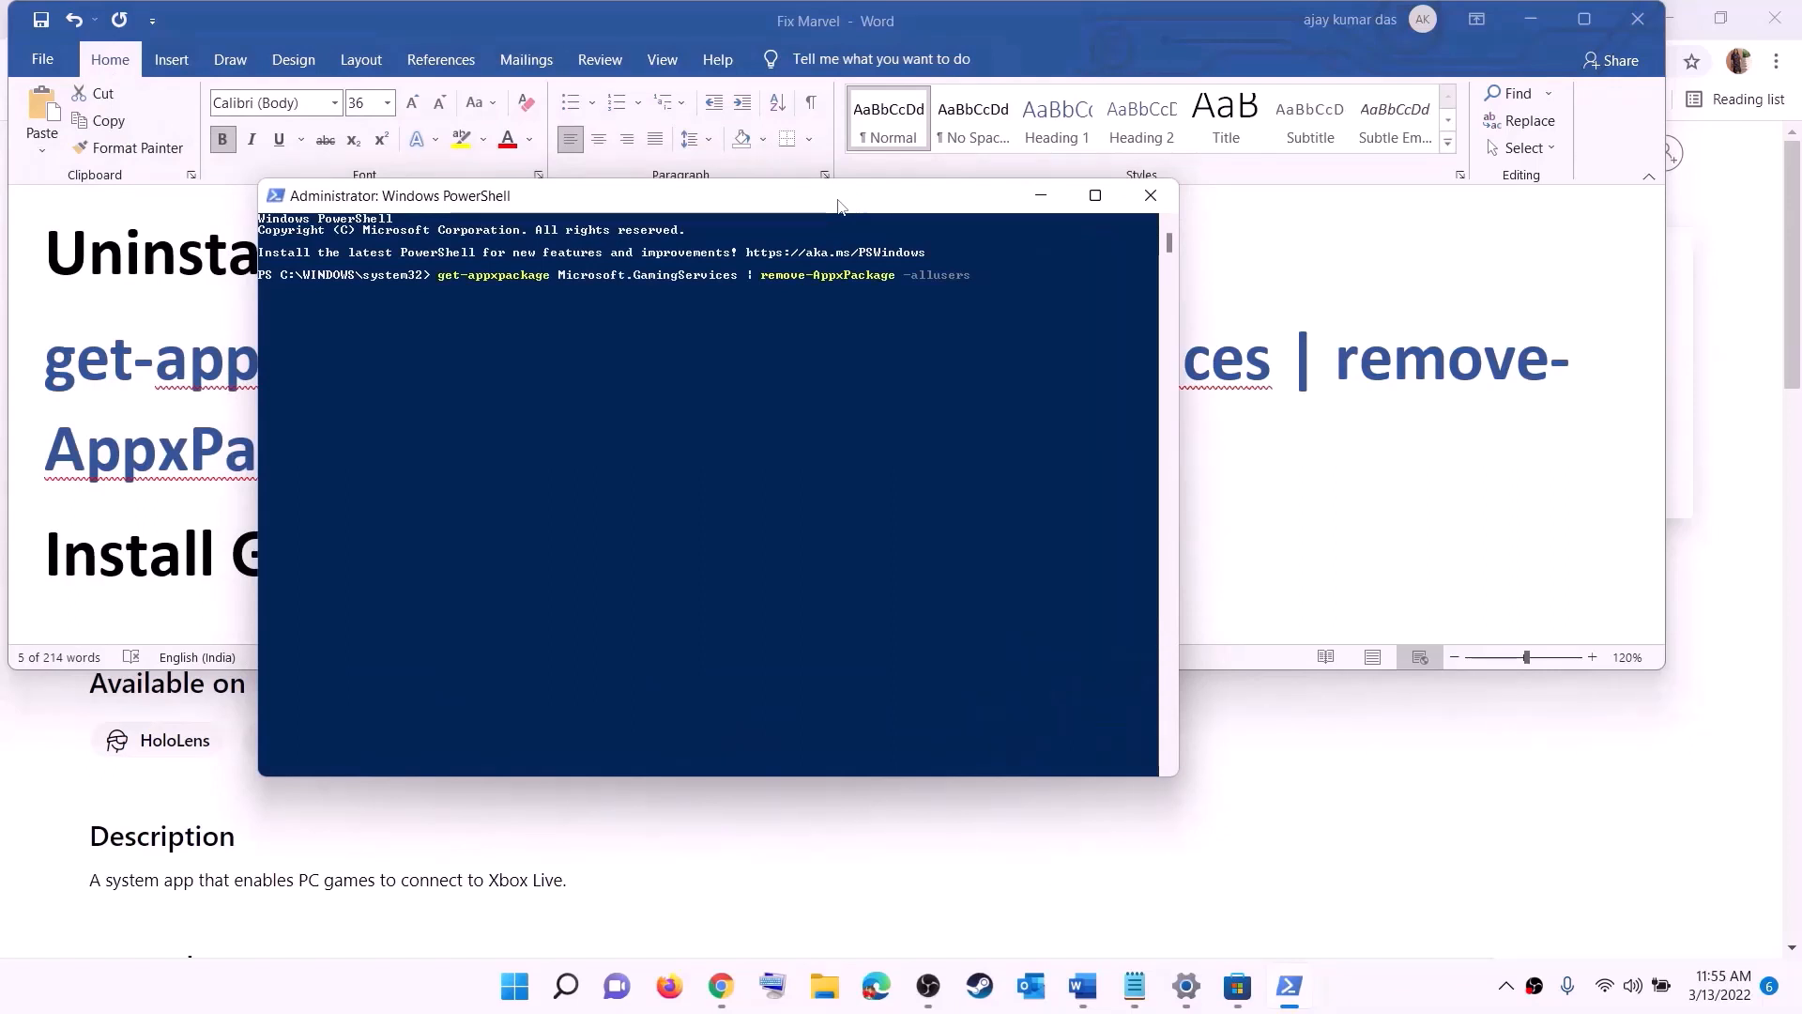
{"action": "key", "text": "Return"}
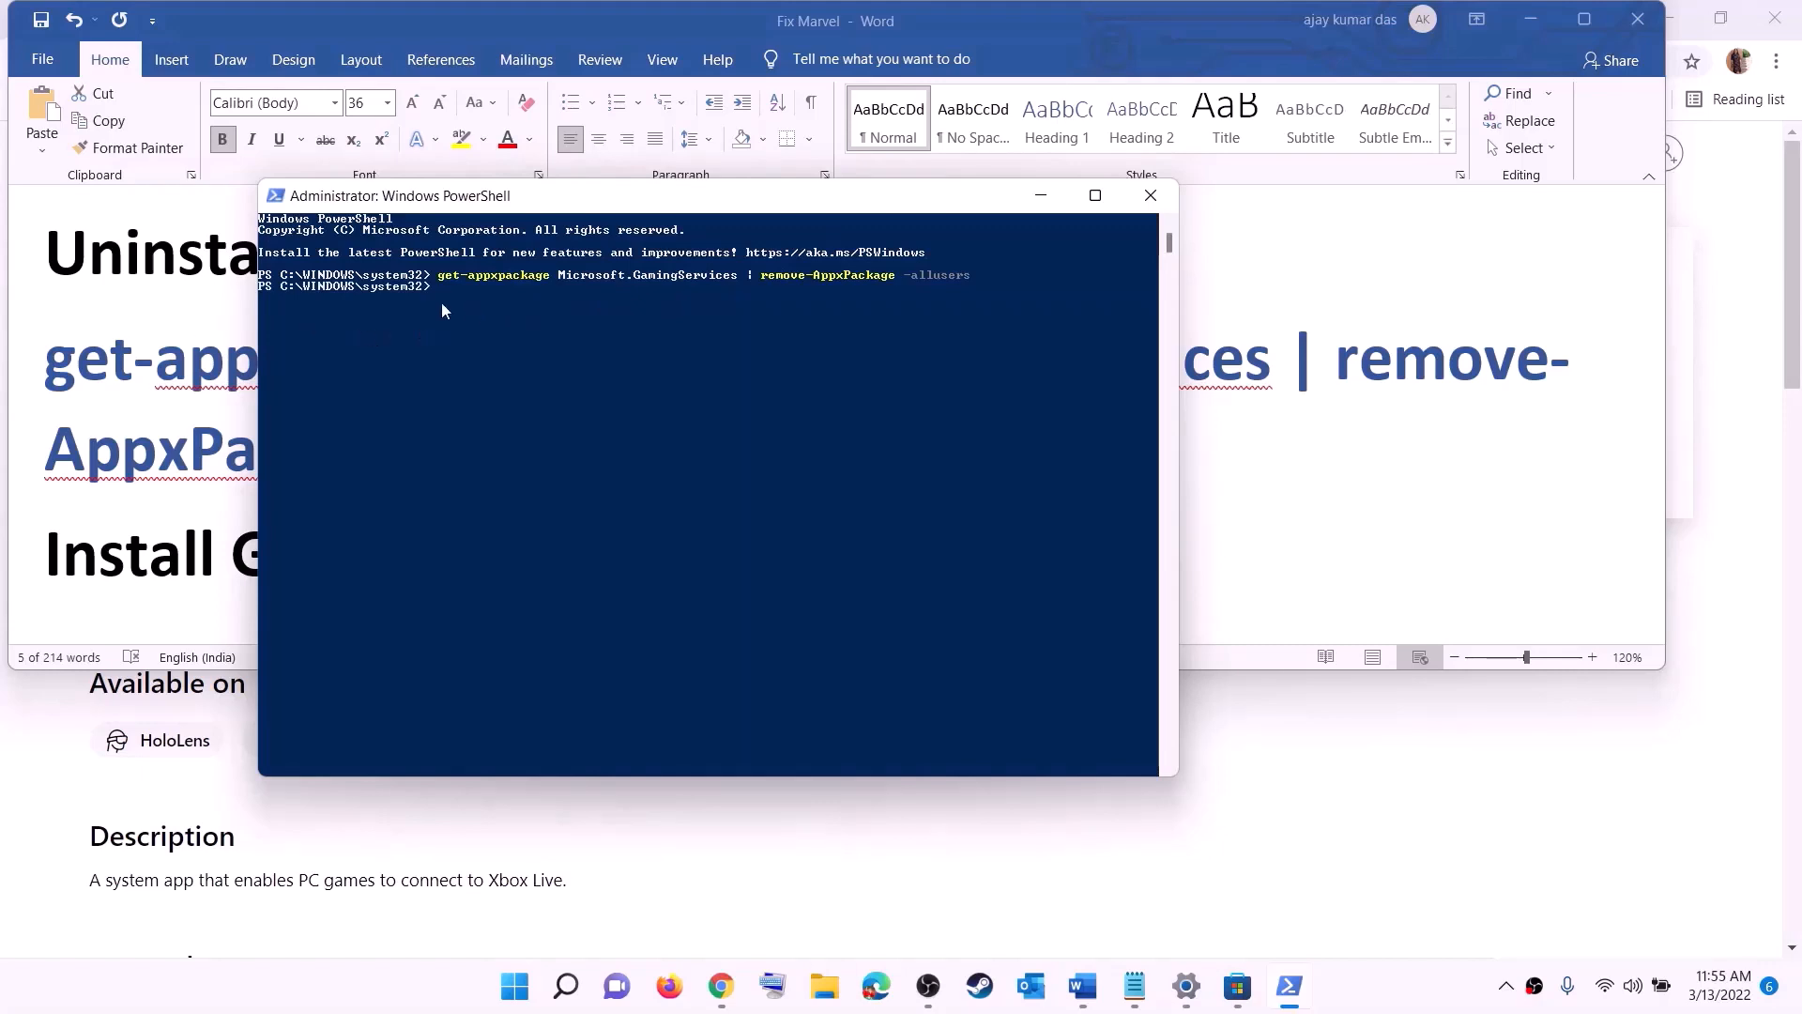
Step: Return to the Word guide and copy the Gaming Services install command "start ms-windows-store://pdp/?productid=9MWPM2CQNLHN"
{"action": "left_click", "coordinate": [228, 441]}
{"action": "scroll", "coordinate": [657, 483], "scroll_direction": "down", "scroll_amount": 4}
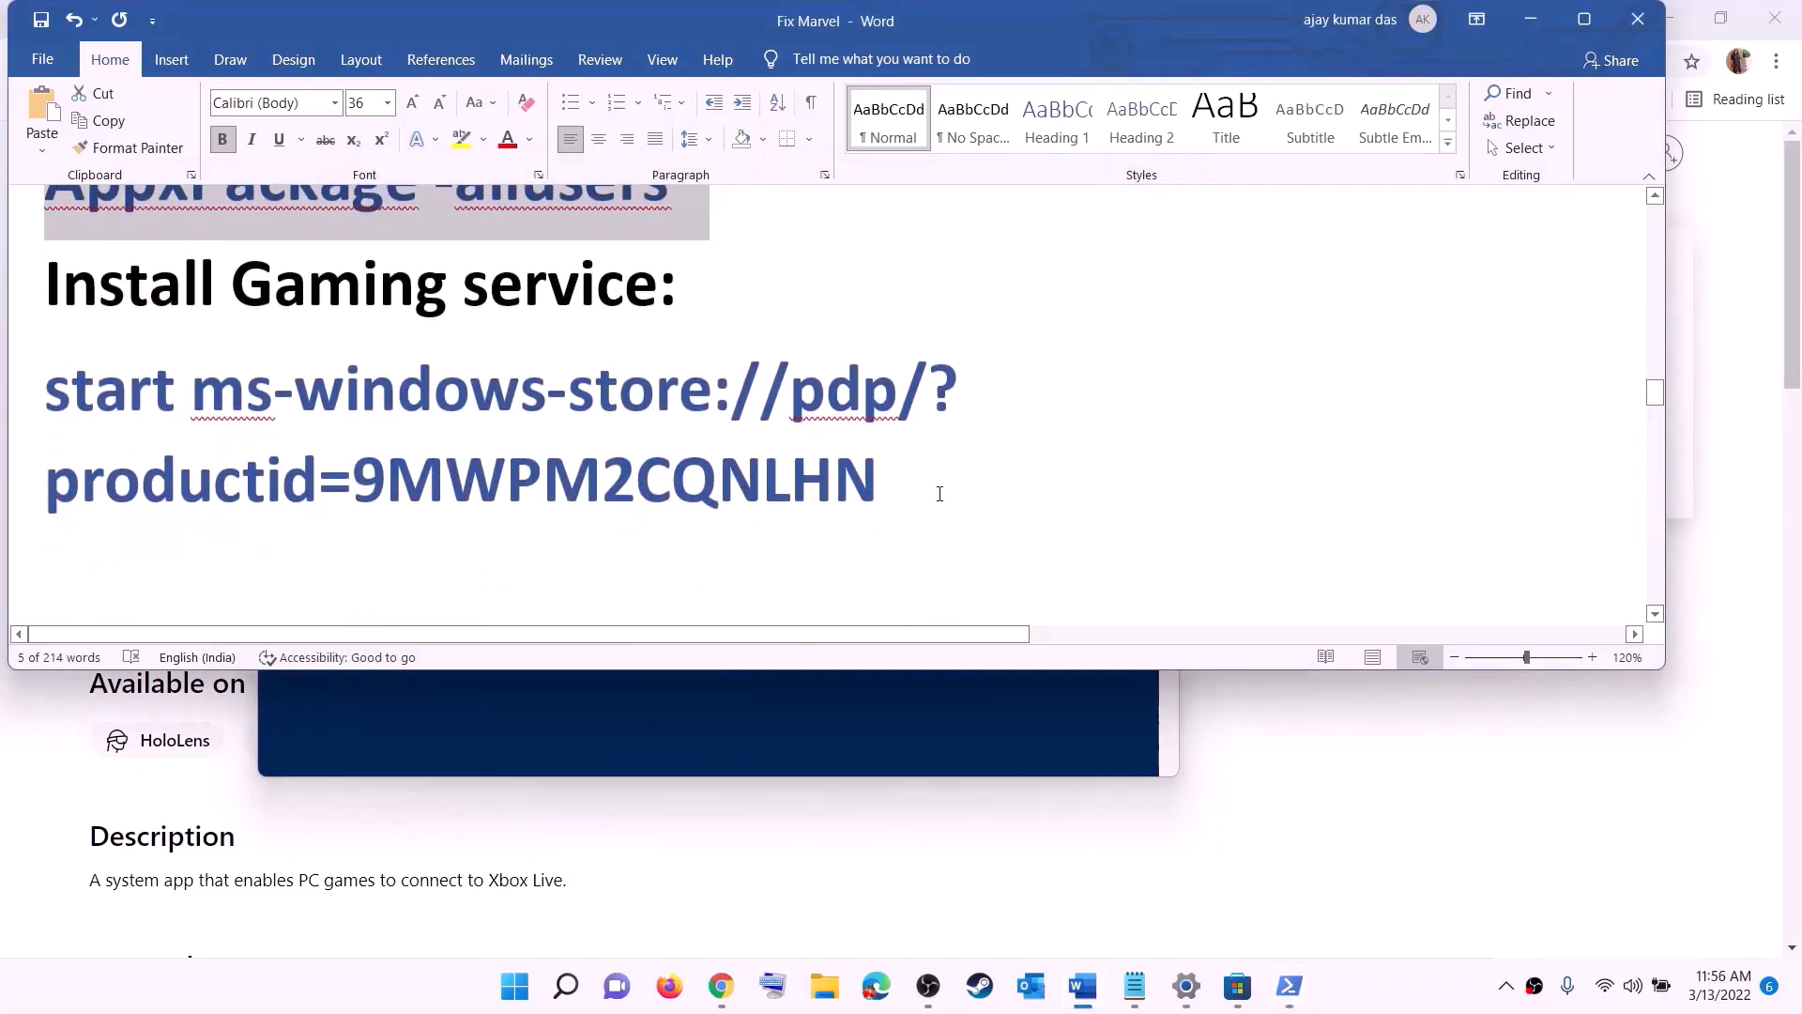
{"action": "left_click_drag", "start_coordinate": [940, 494], "coordinate": [45, 370]}
{"action": "right_click", "coordinate": [193, 436]}
{"action": "left_click", "coordinate": [247, 479]}
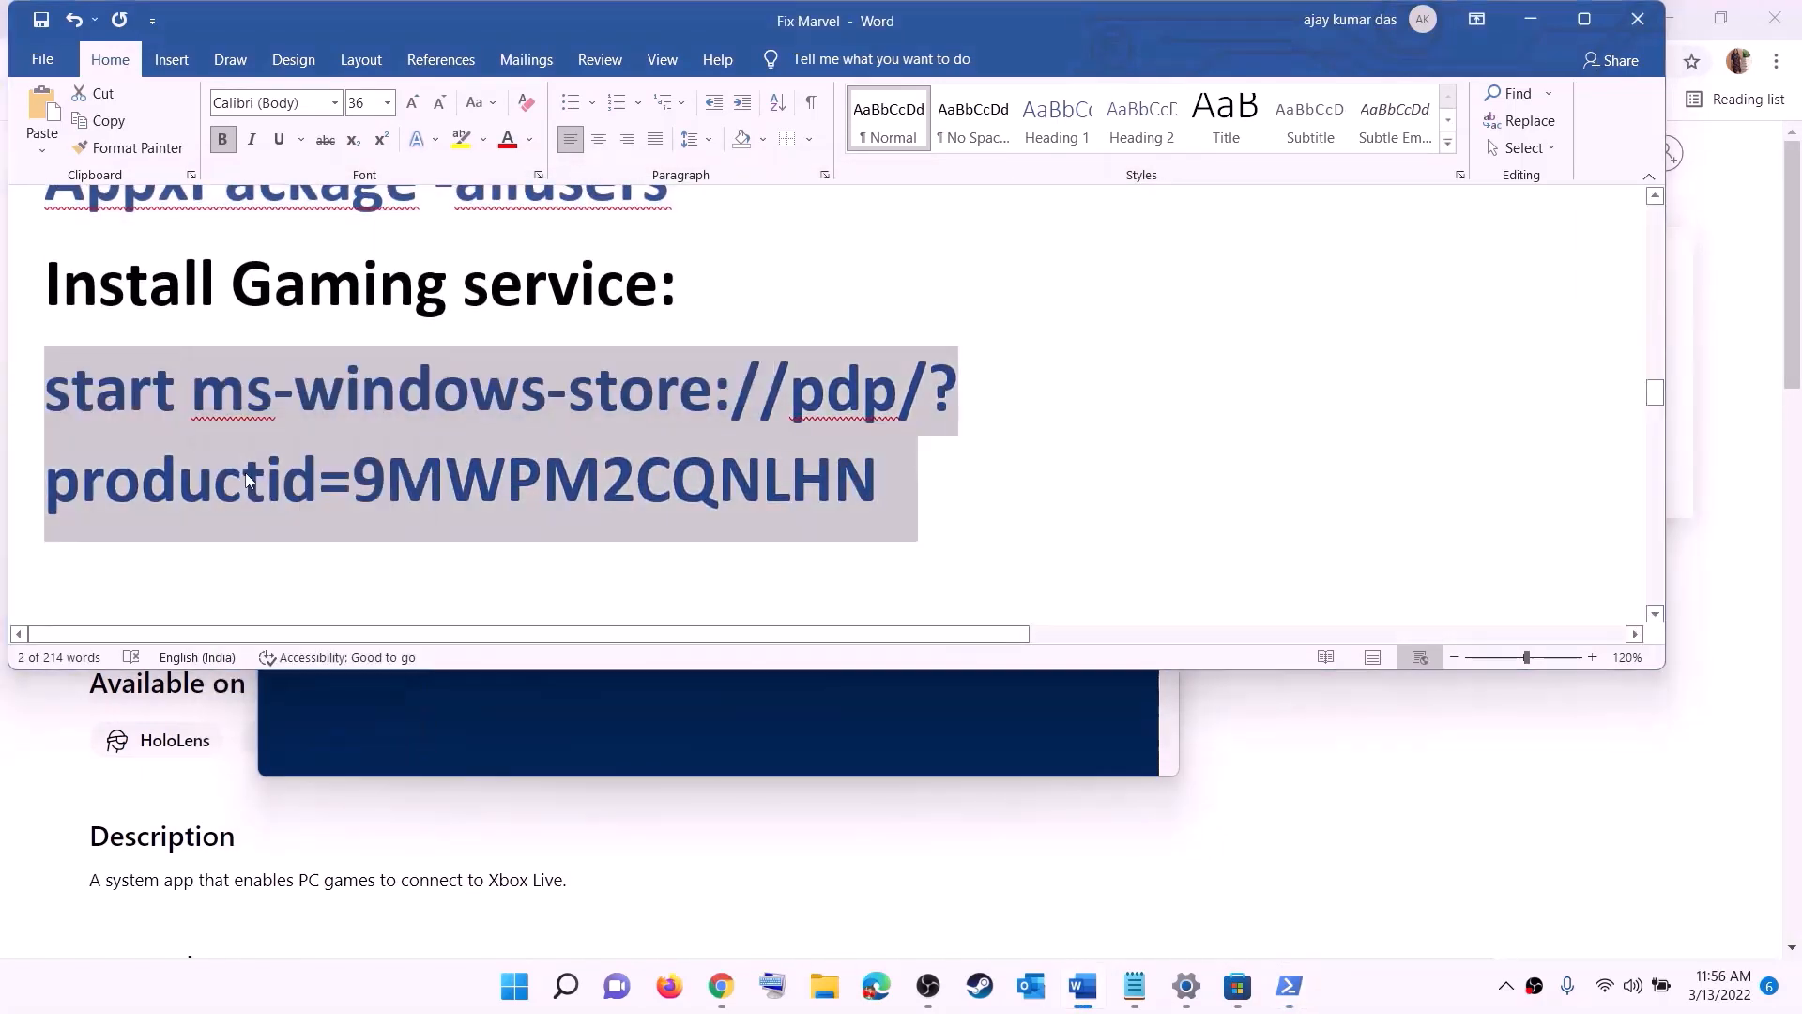
Step: Run the copied install command in PowerShell and install Gaming Services from the Microsoft Store page it opens
{"action": "key", "text": "alt+Tab"}
{"action": "right_click", "coordinate": [537, 409]}
{"action": "key", "text": "Return"}
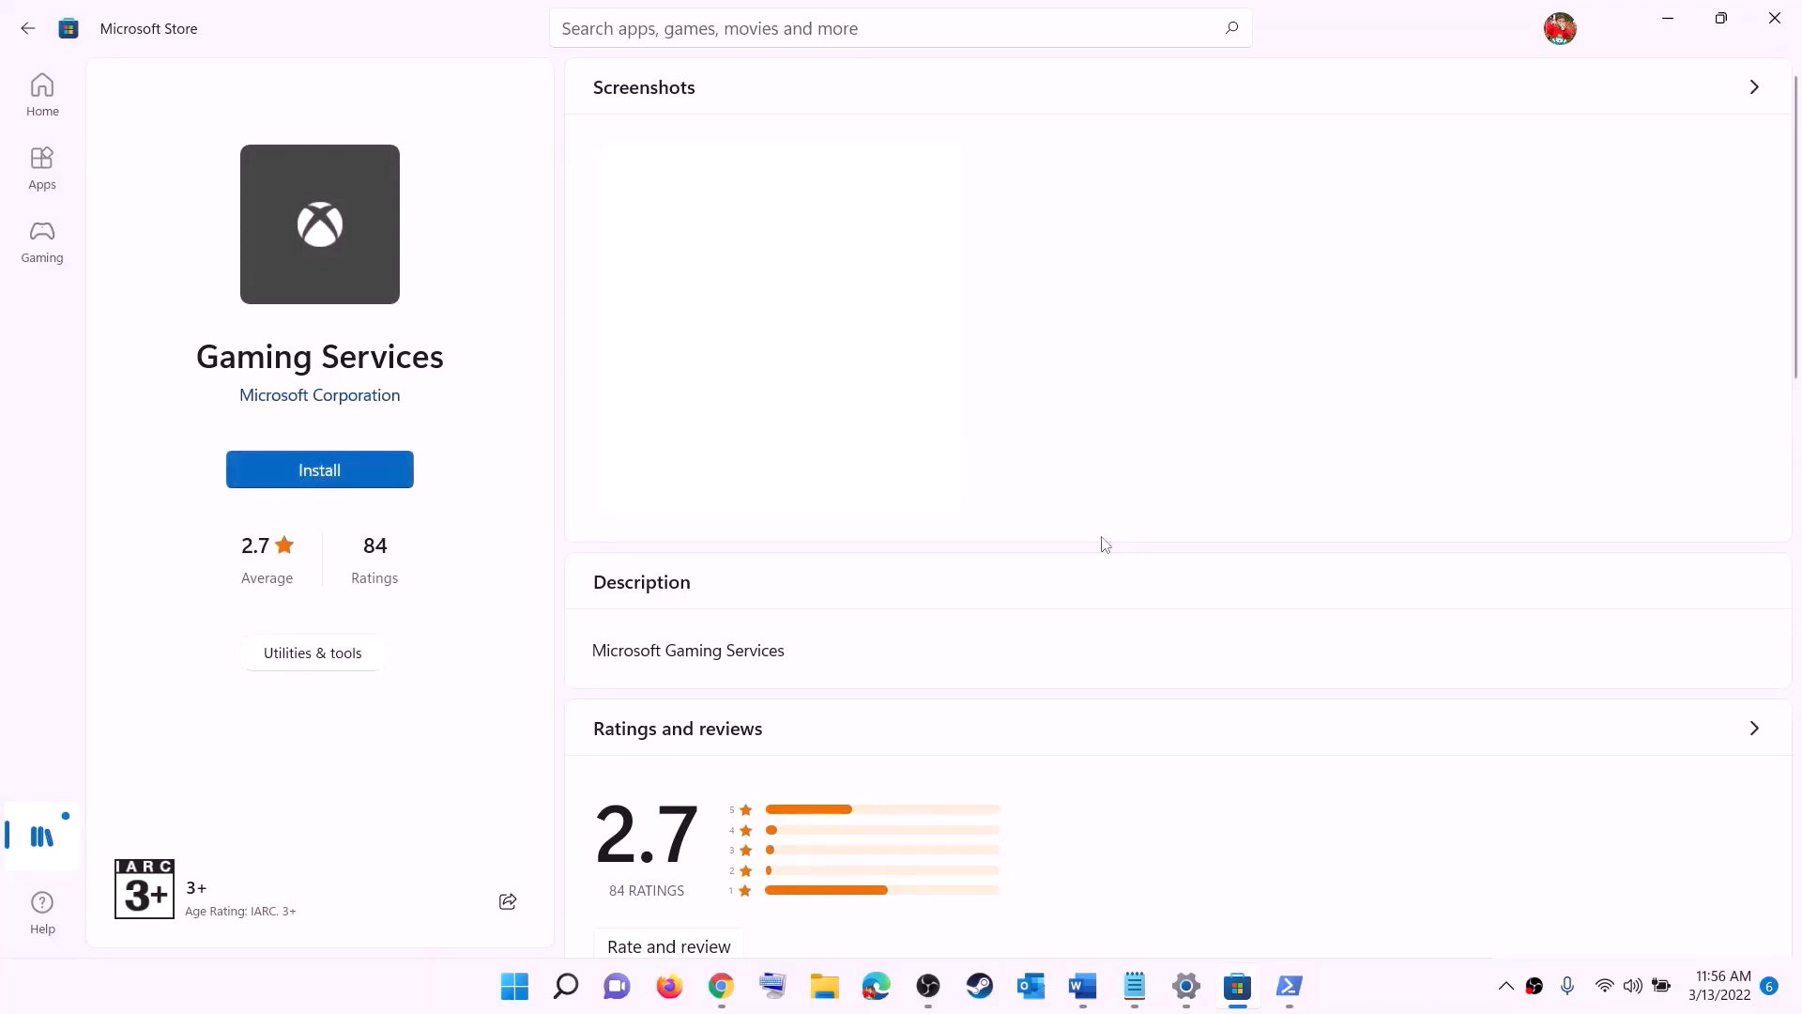
{"action": "left_click", "coordinate": [826, 672]}
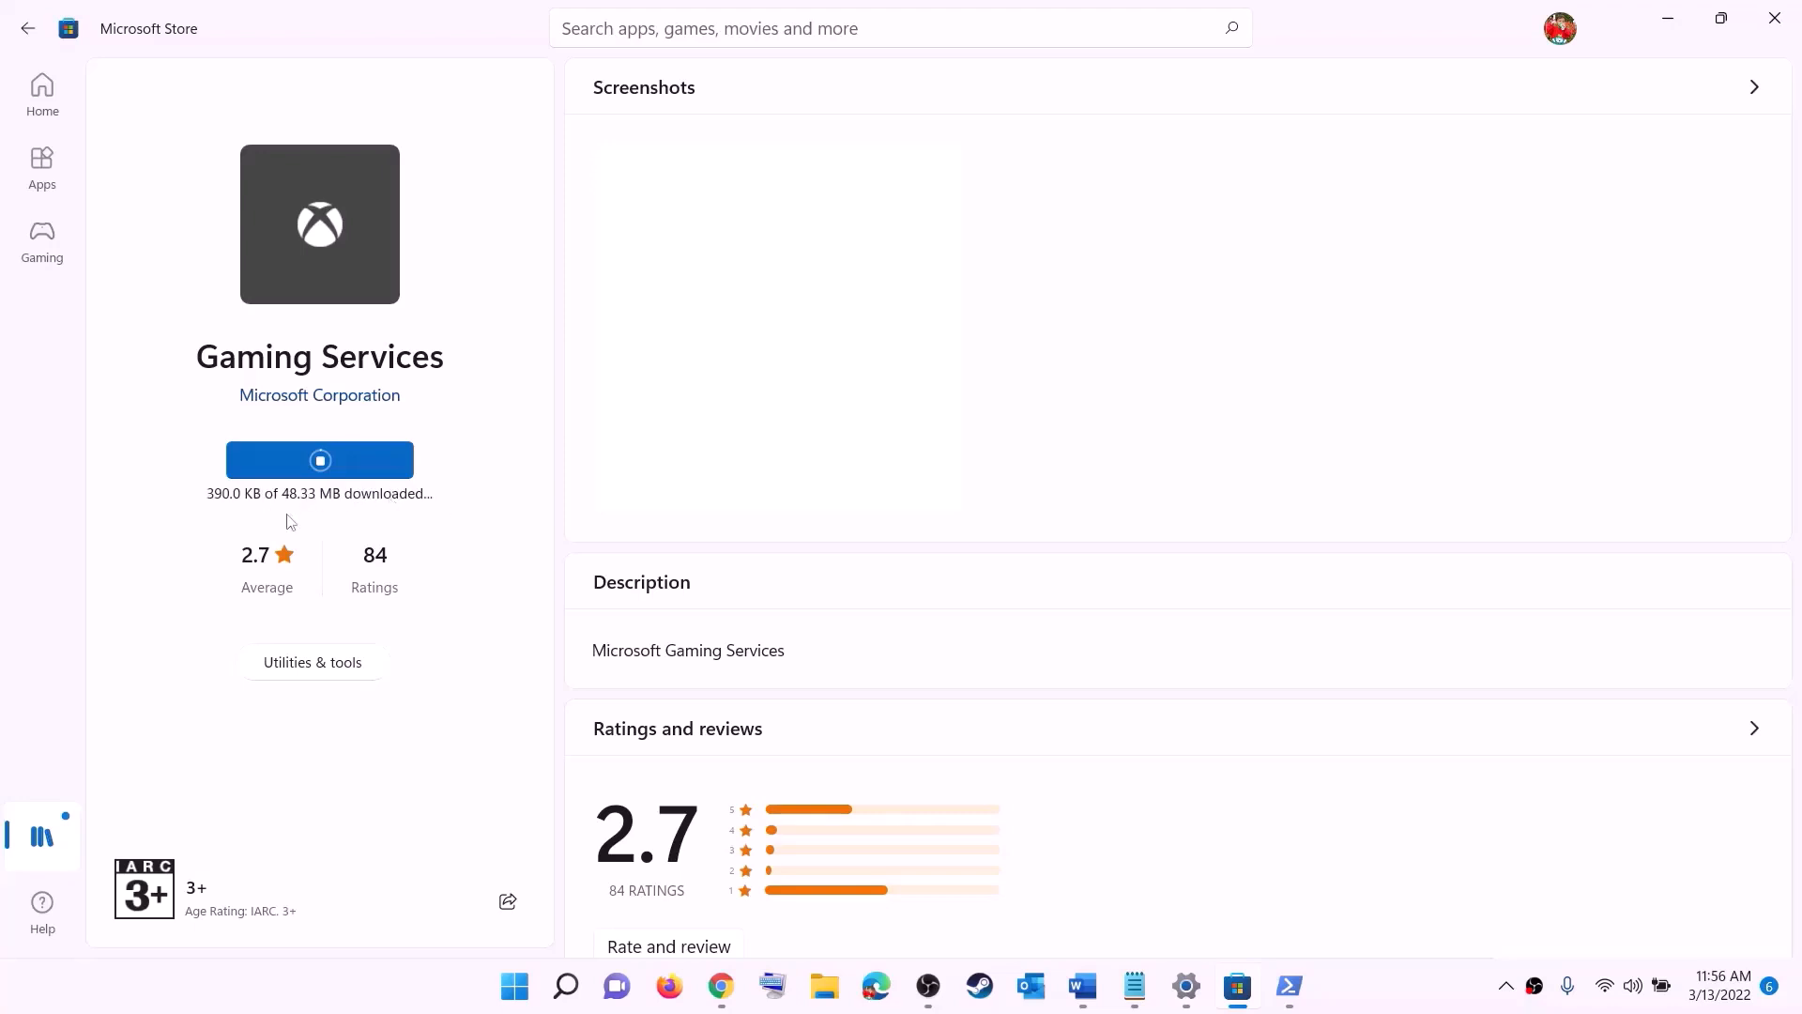
Step: Look up the list of required services in the Word guide and open the Windows Services console
{"action": "left_click", "coordinate": [1082, 983]}
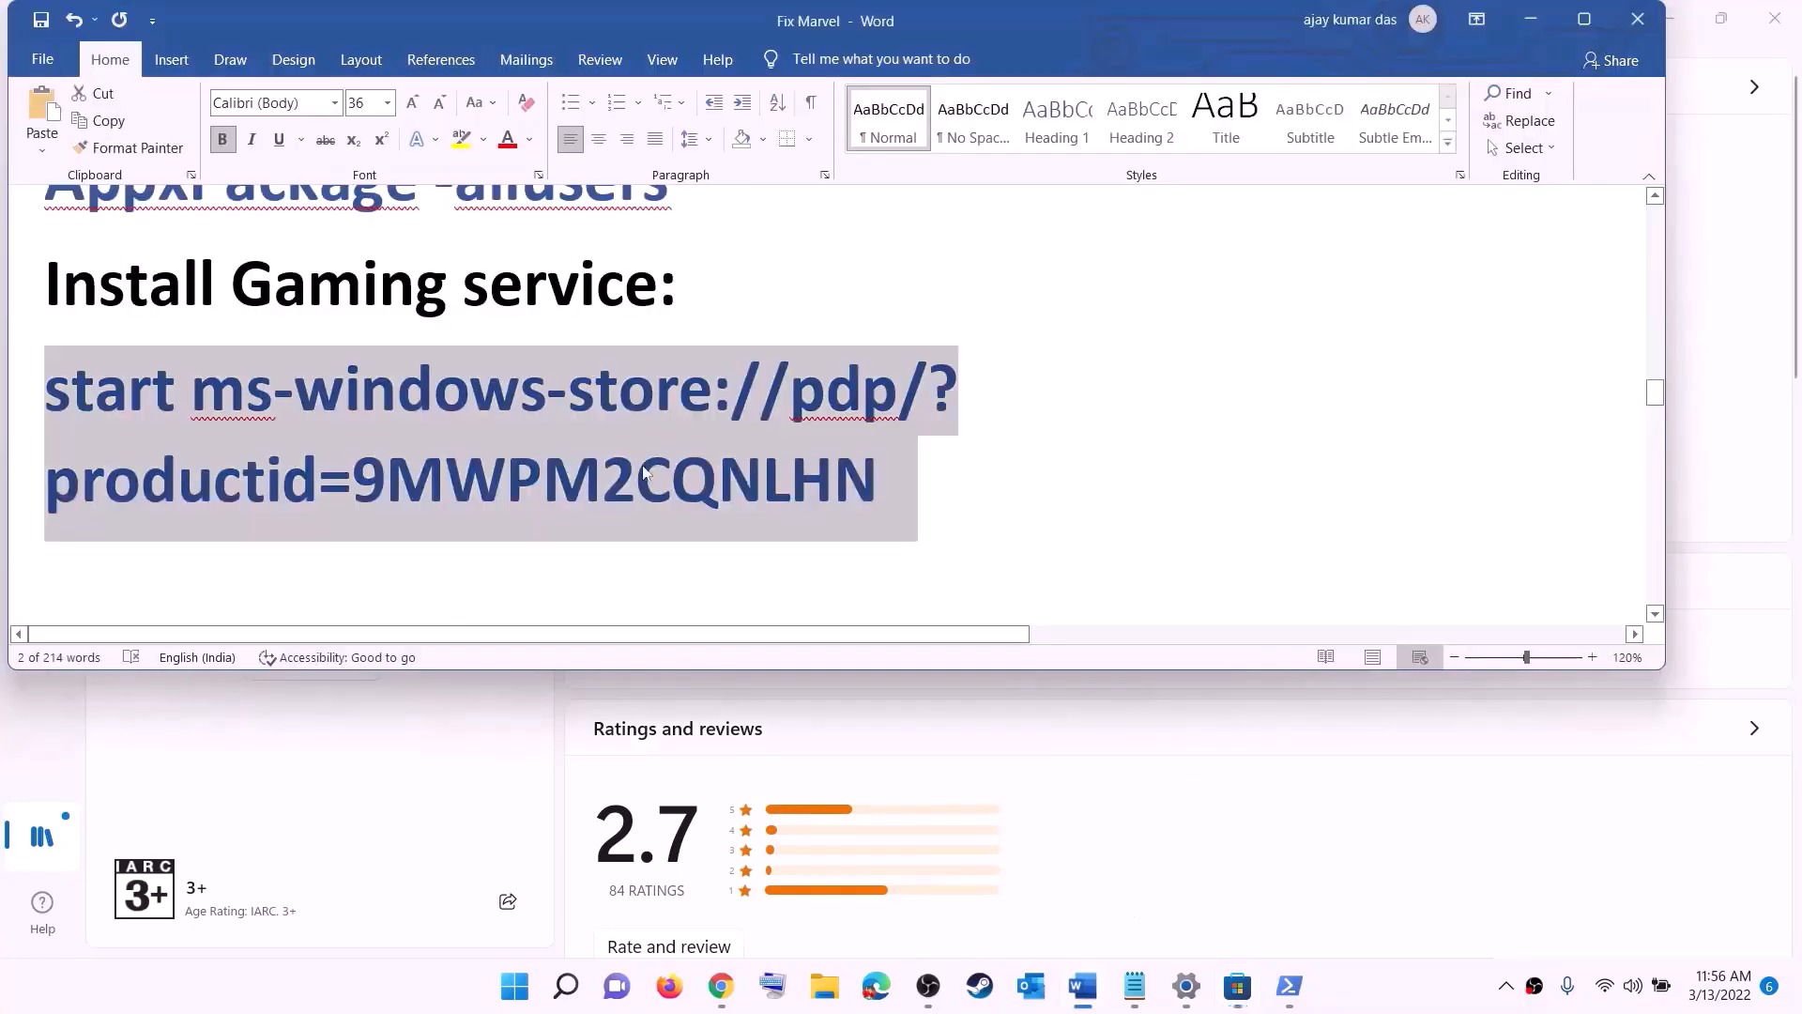
{"action": "scroll", "coordinate": [644, 473], "scroll_direction": "down", "scroll_amount": 5}
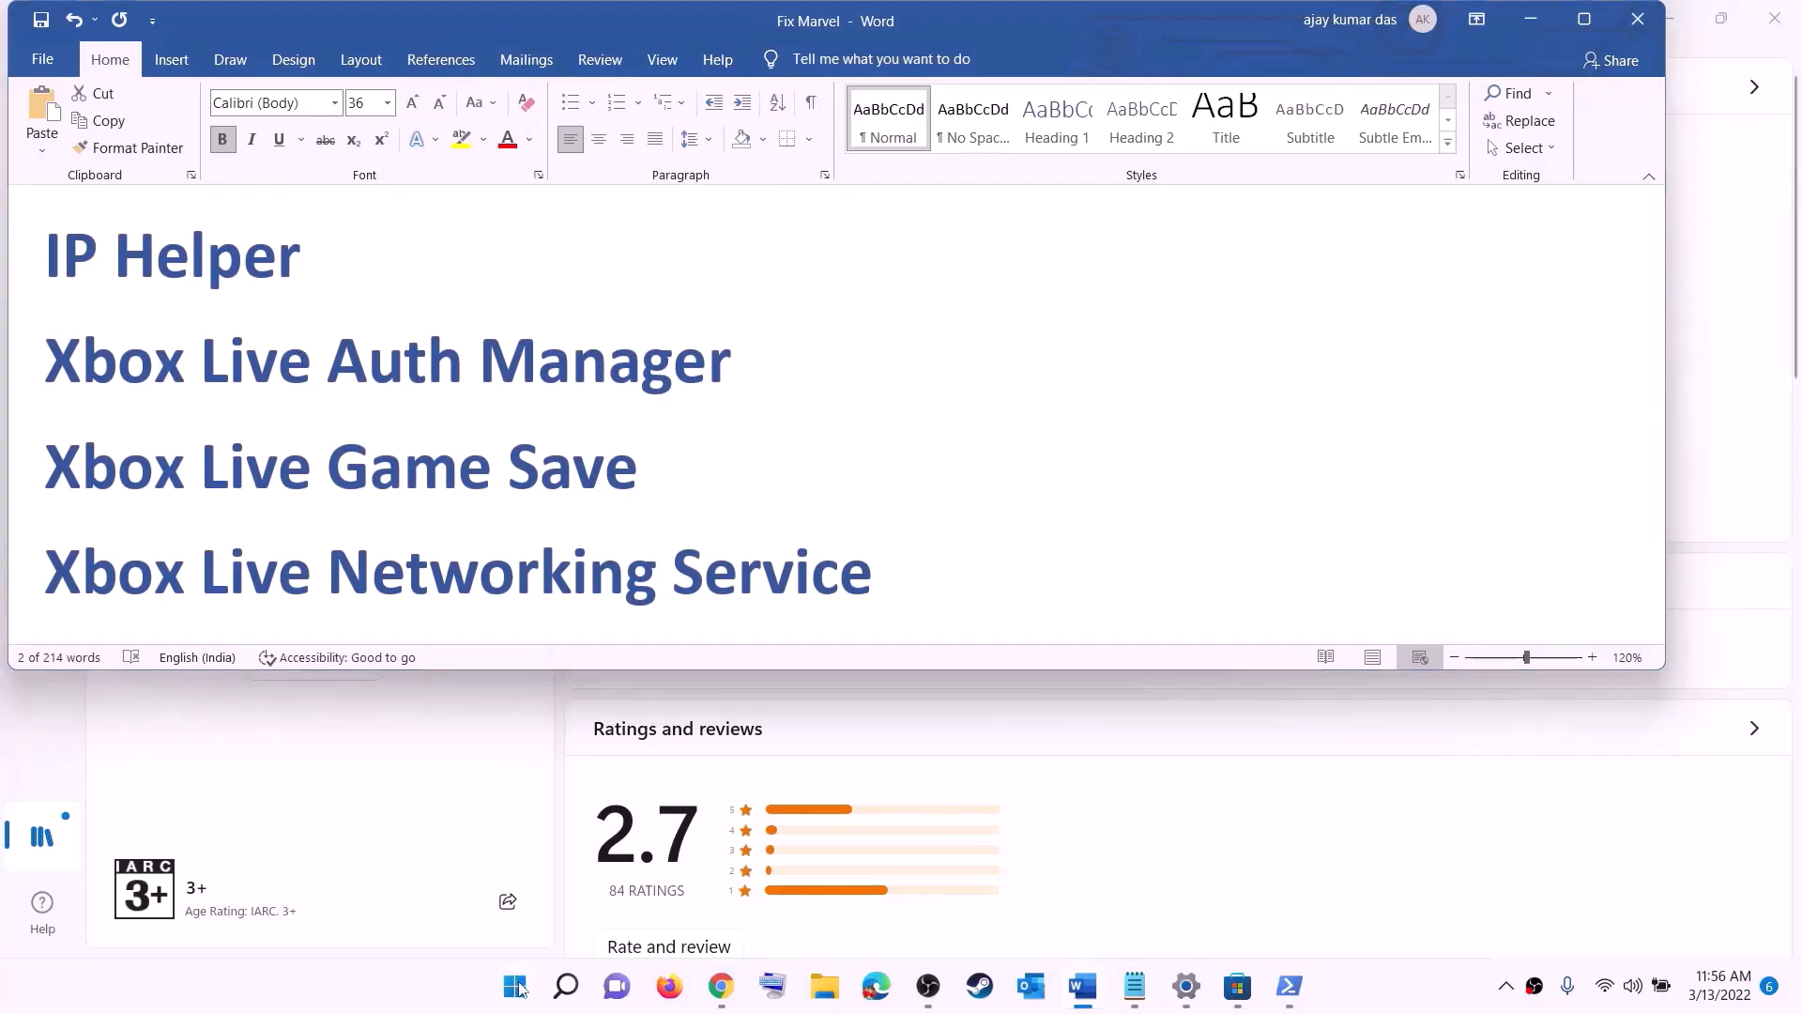
{"action": "left_click", "coordinate": [517, 986]}
{"action": "type", "text": "serv"}
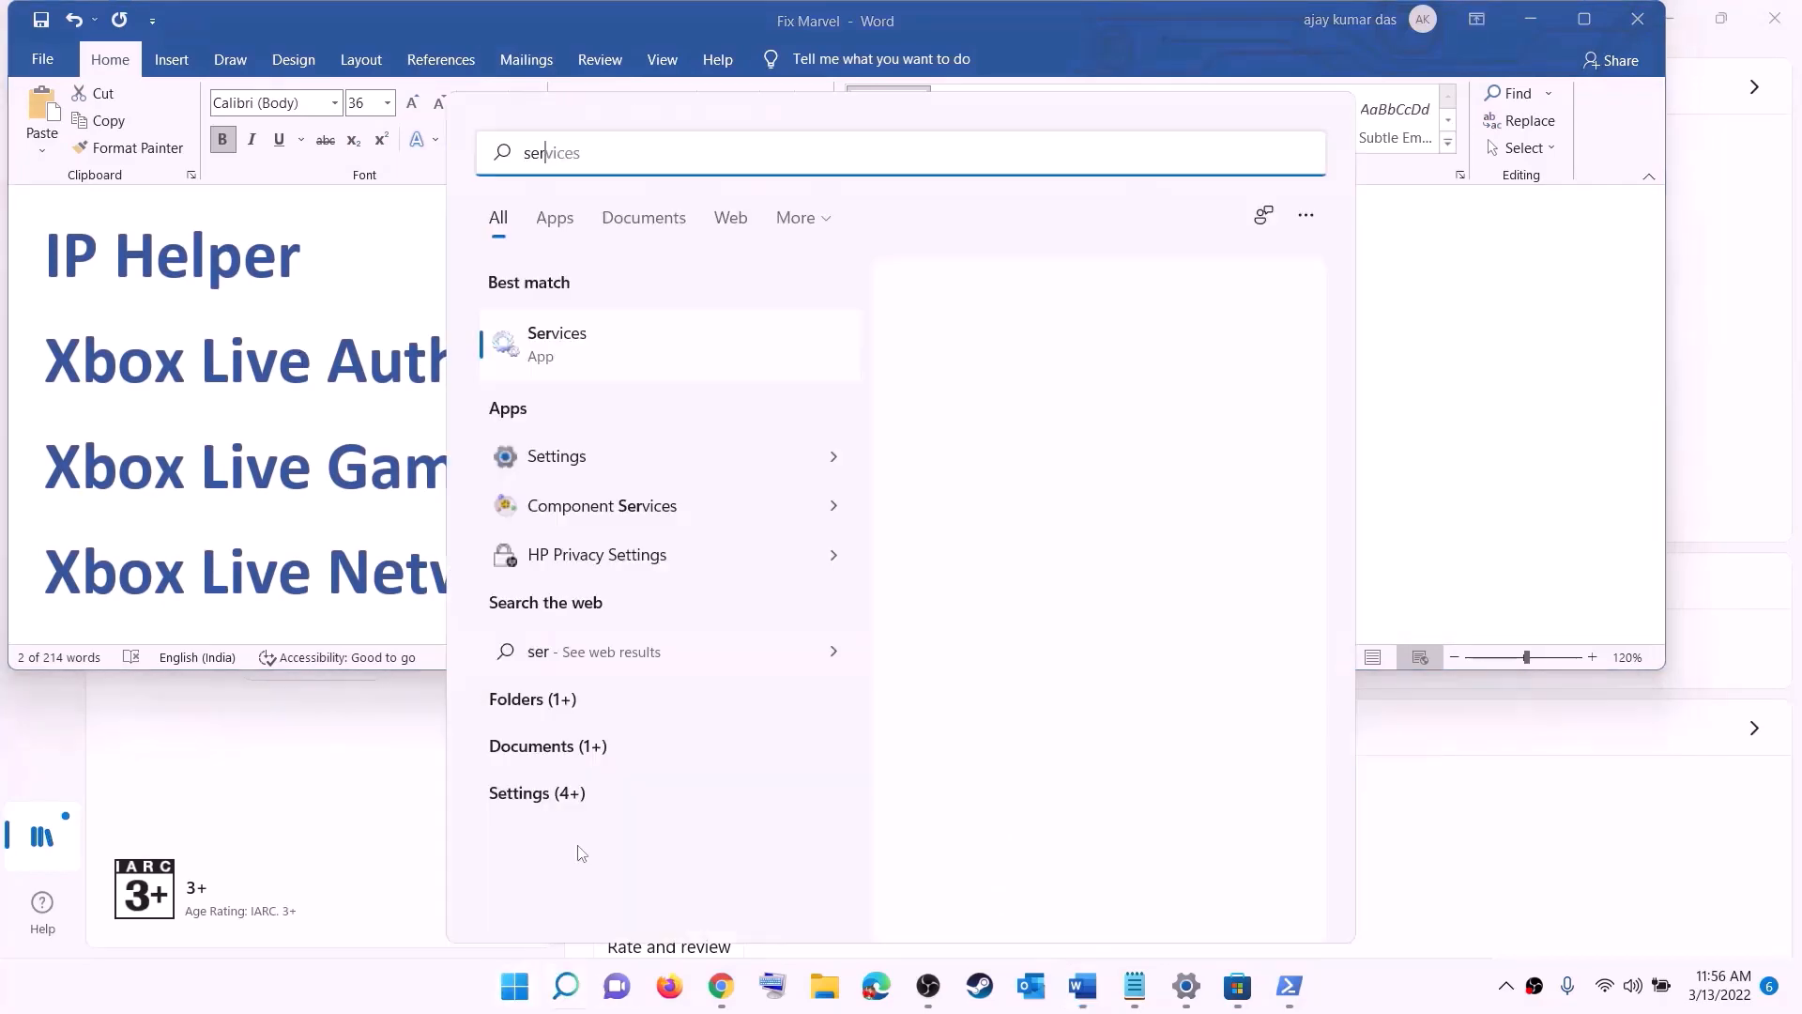
{"action": "type", "text": "ic"}
{"action": "left_click", "coordinate": [498, 351]}
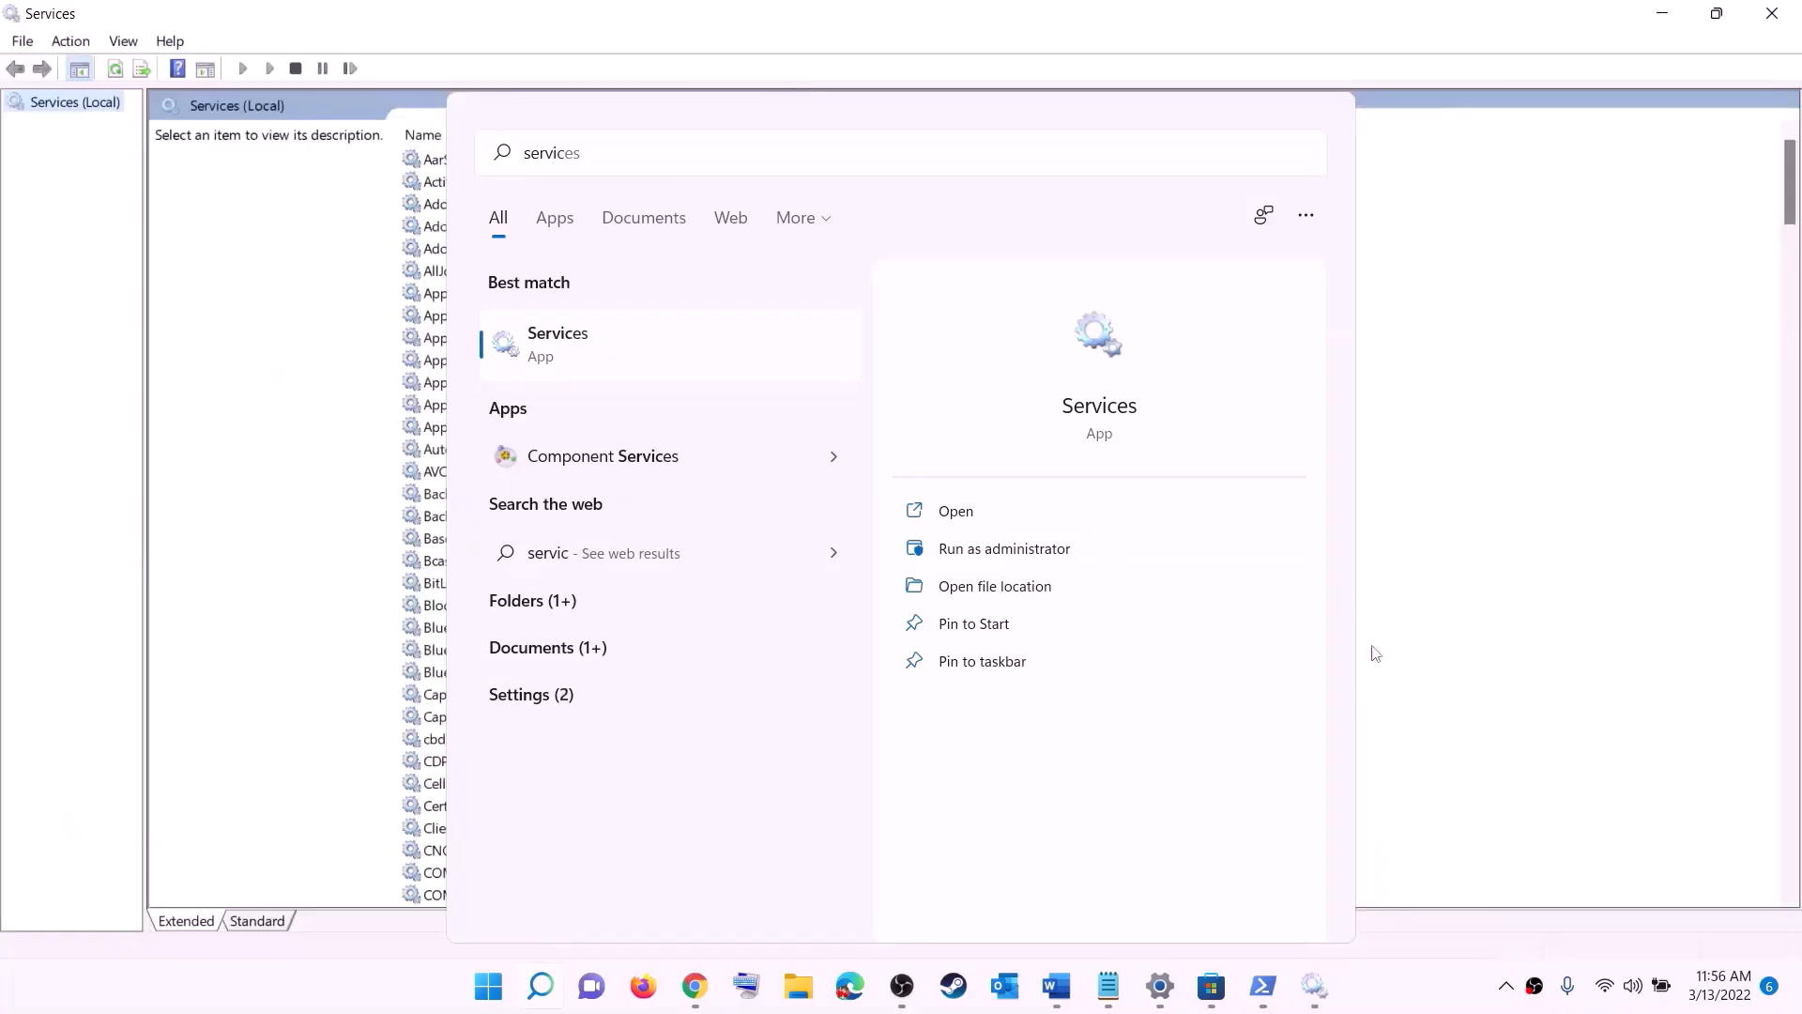
Step: Find the IP Helper service, set its startup type to Automatic and apply the setting
{"action": "left_click", "coordinate": [519, 561]}
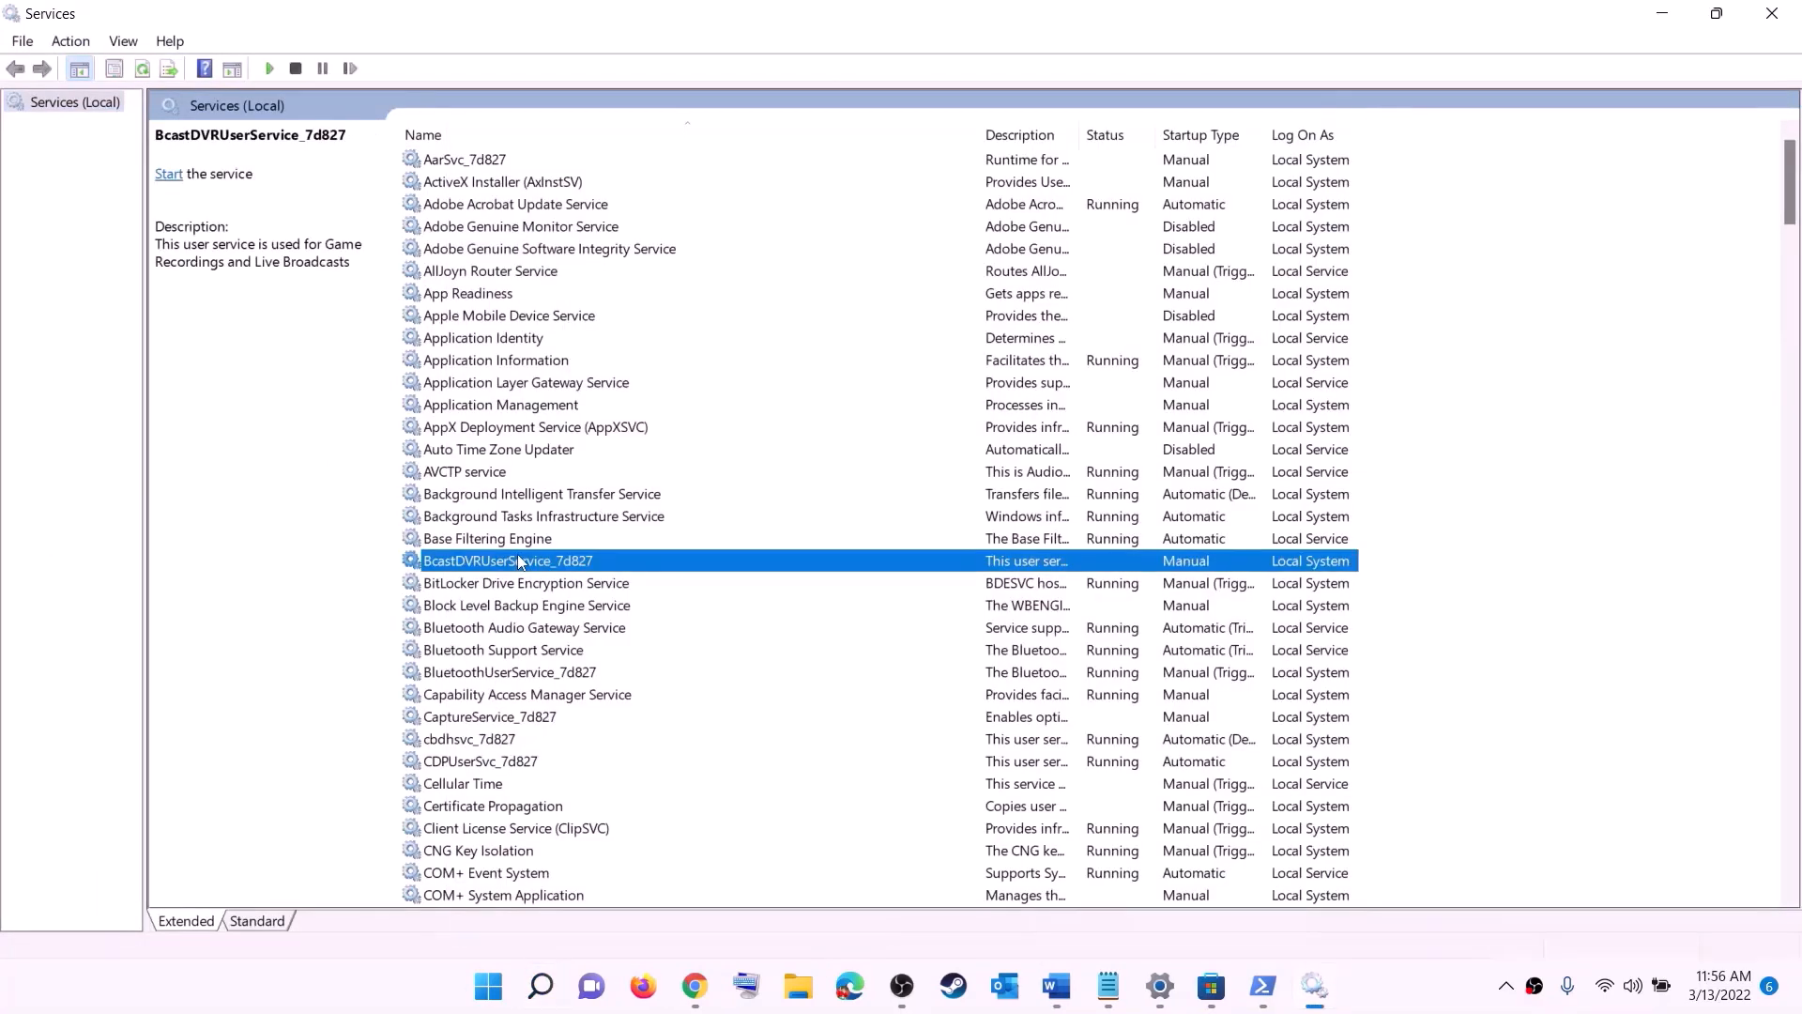
{"action": "type", "text": "ip"}
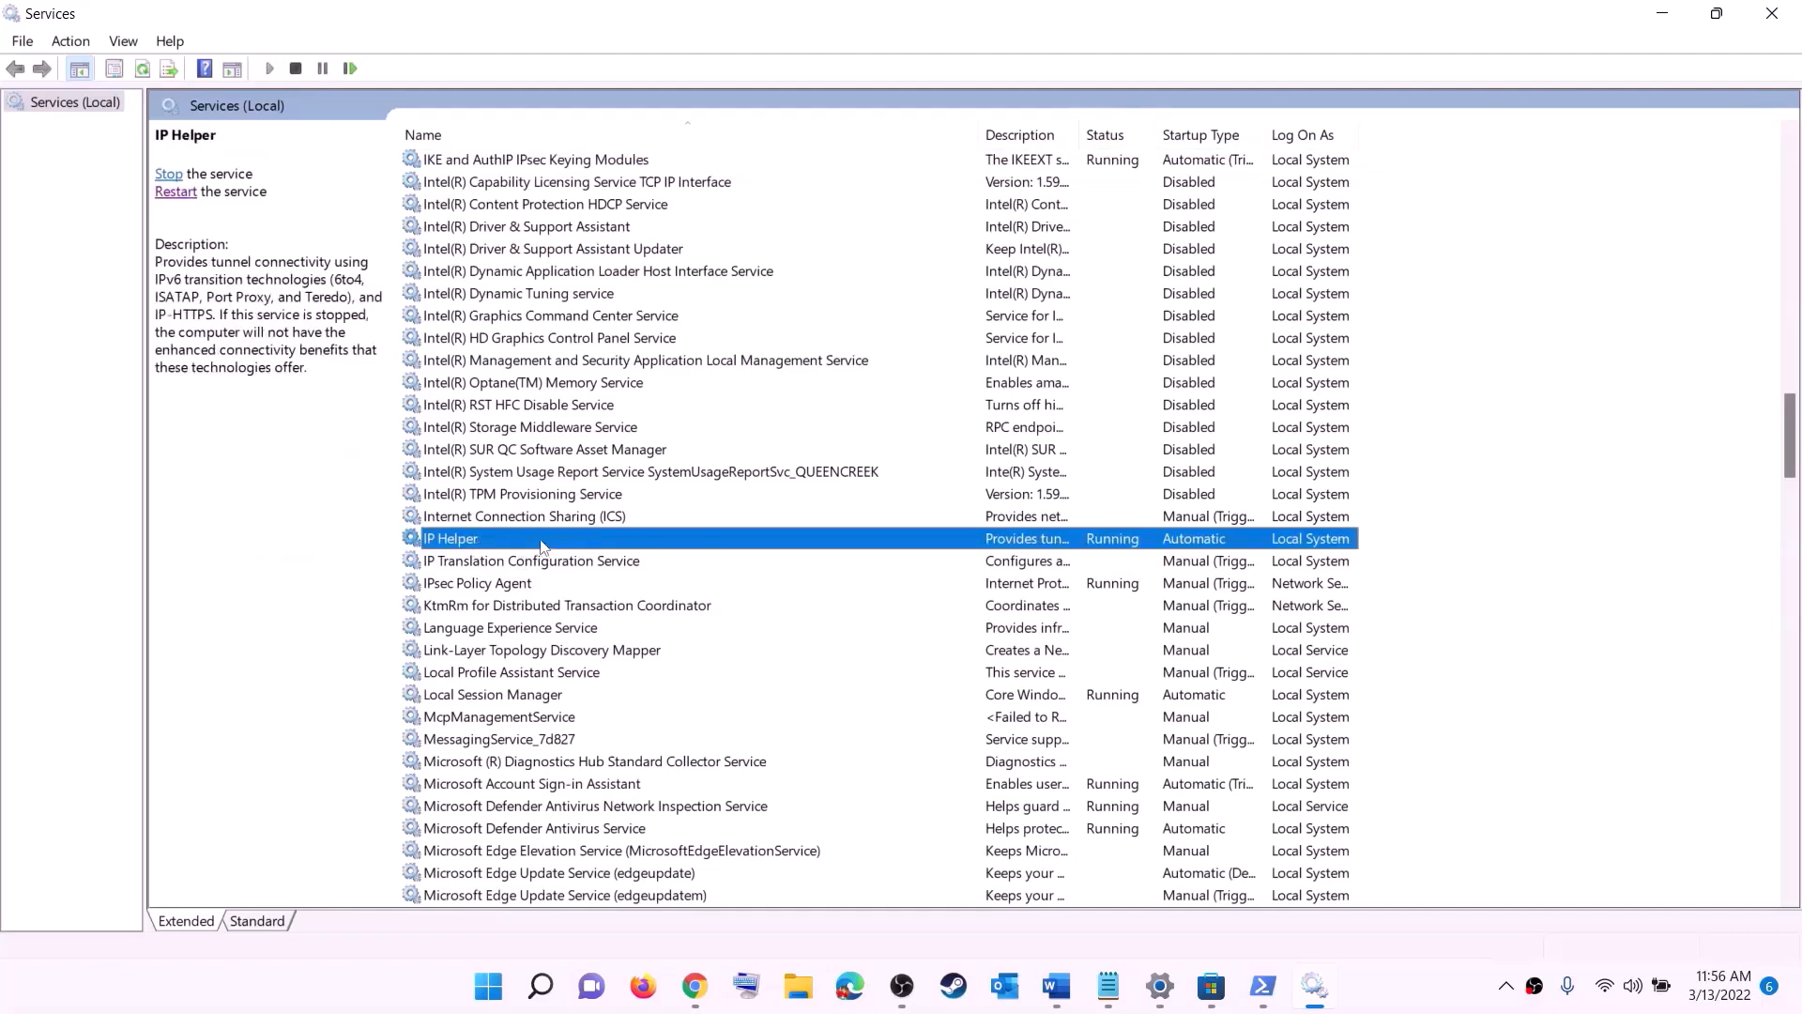
{"action": "double_click", "coordinate": [542, 546]}
{"action": "left_click", "coordinate": [807, 464]}
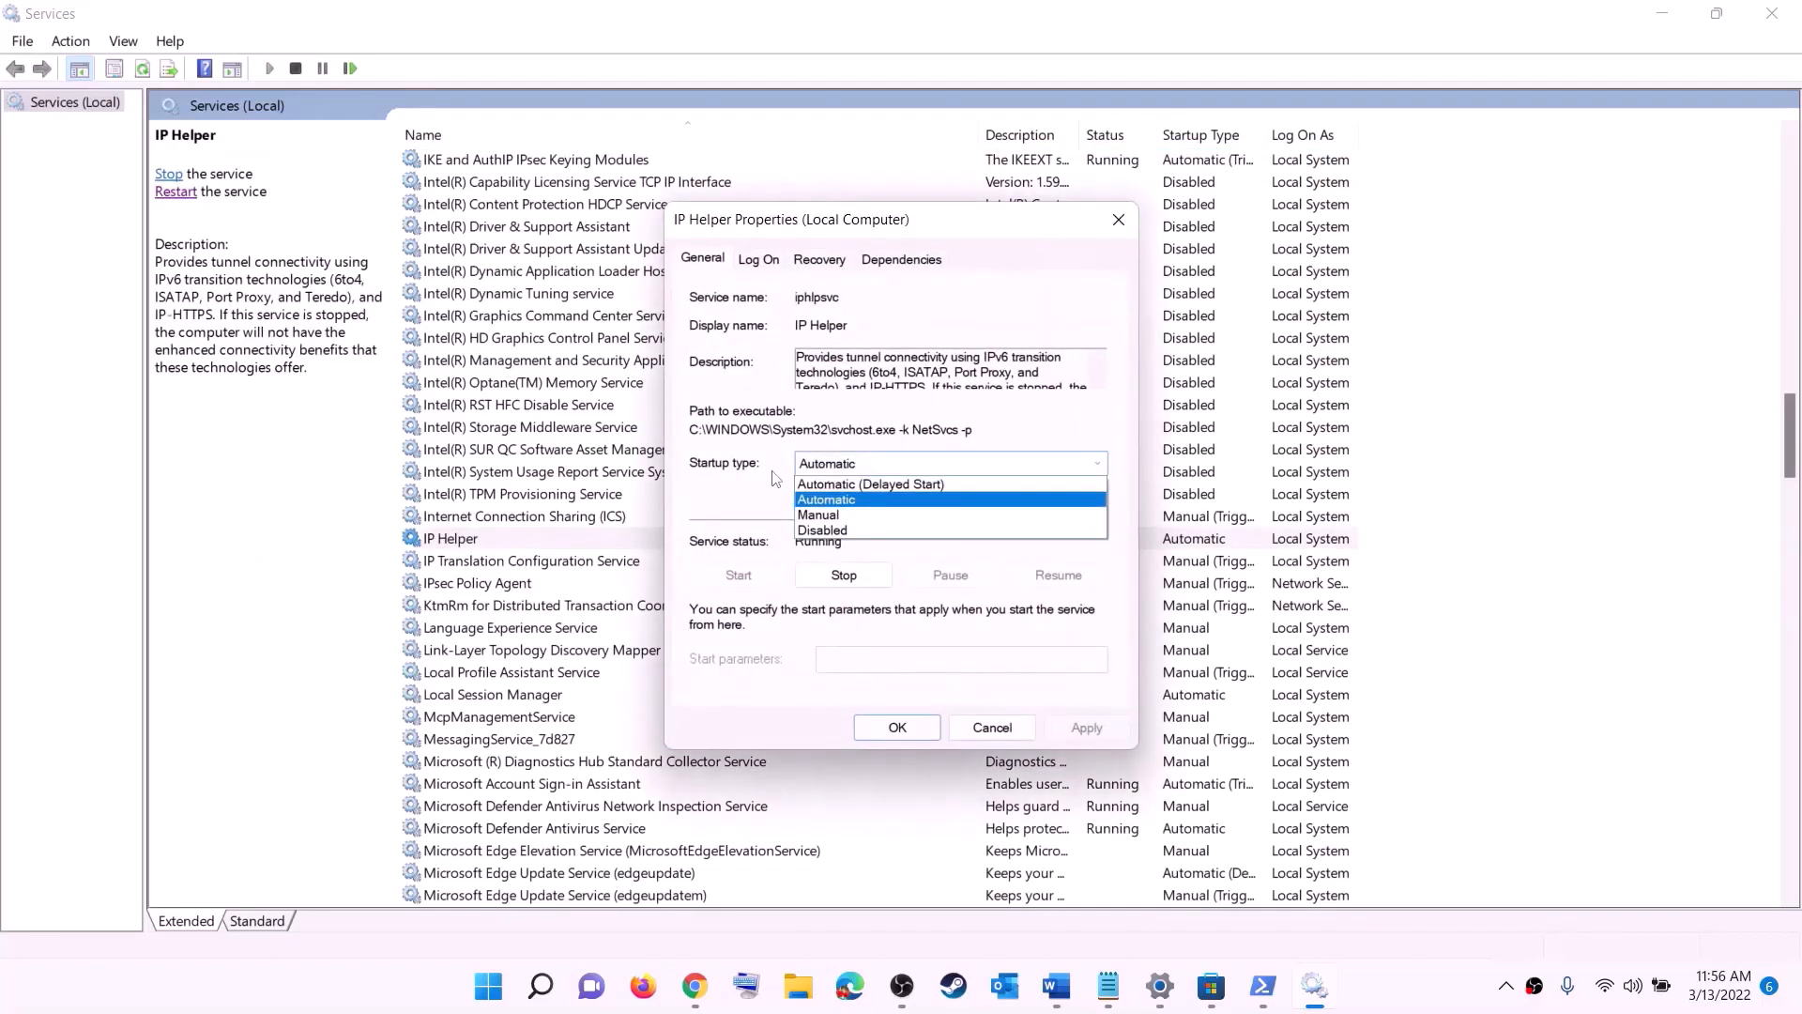
{"action": "left_click", "coordinate": [938, 499]}
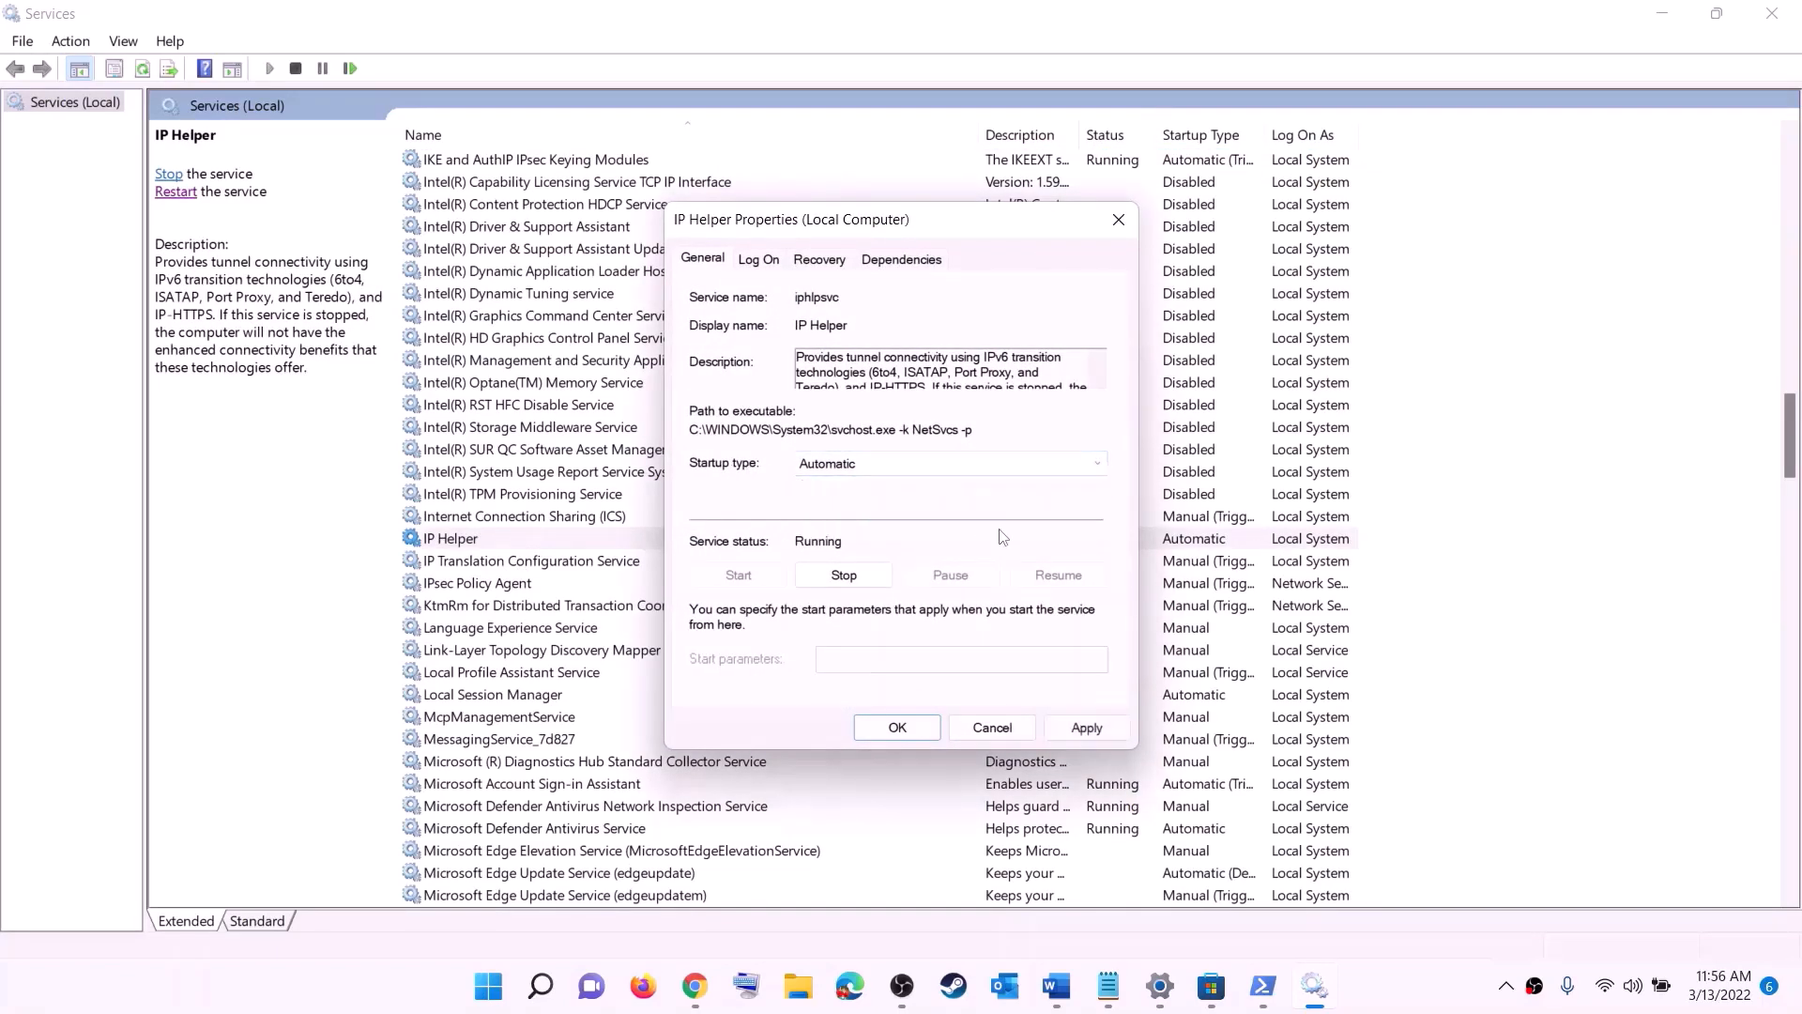
{"action": "left_click", "coordinate": [1070, 736]}
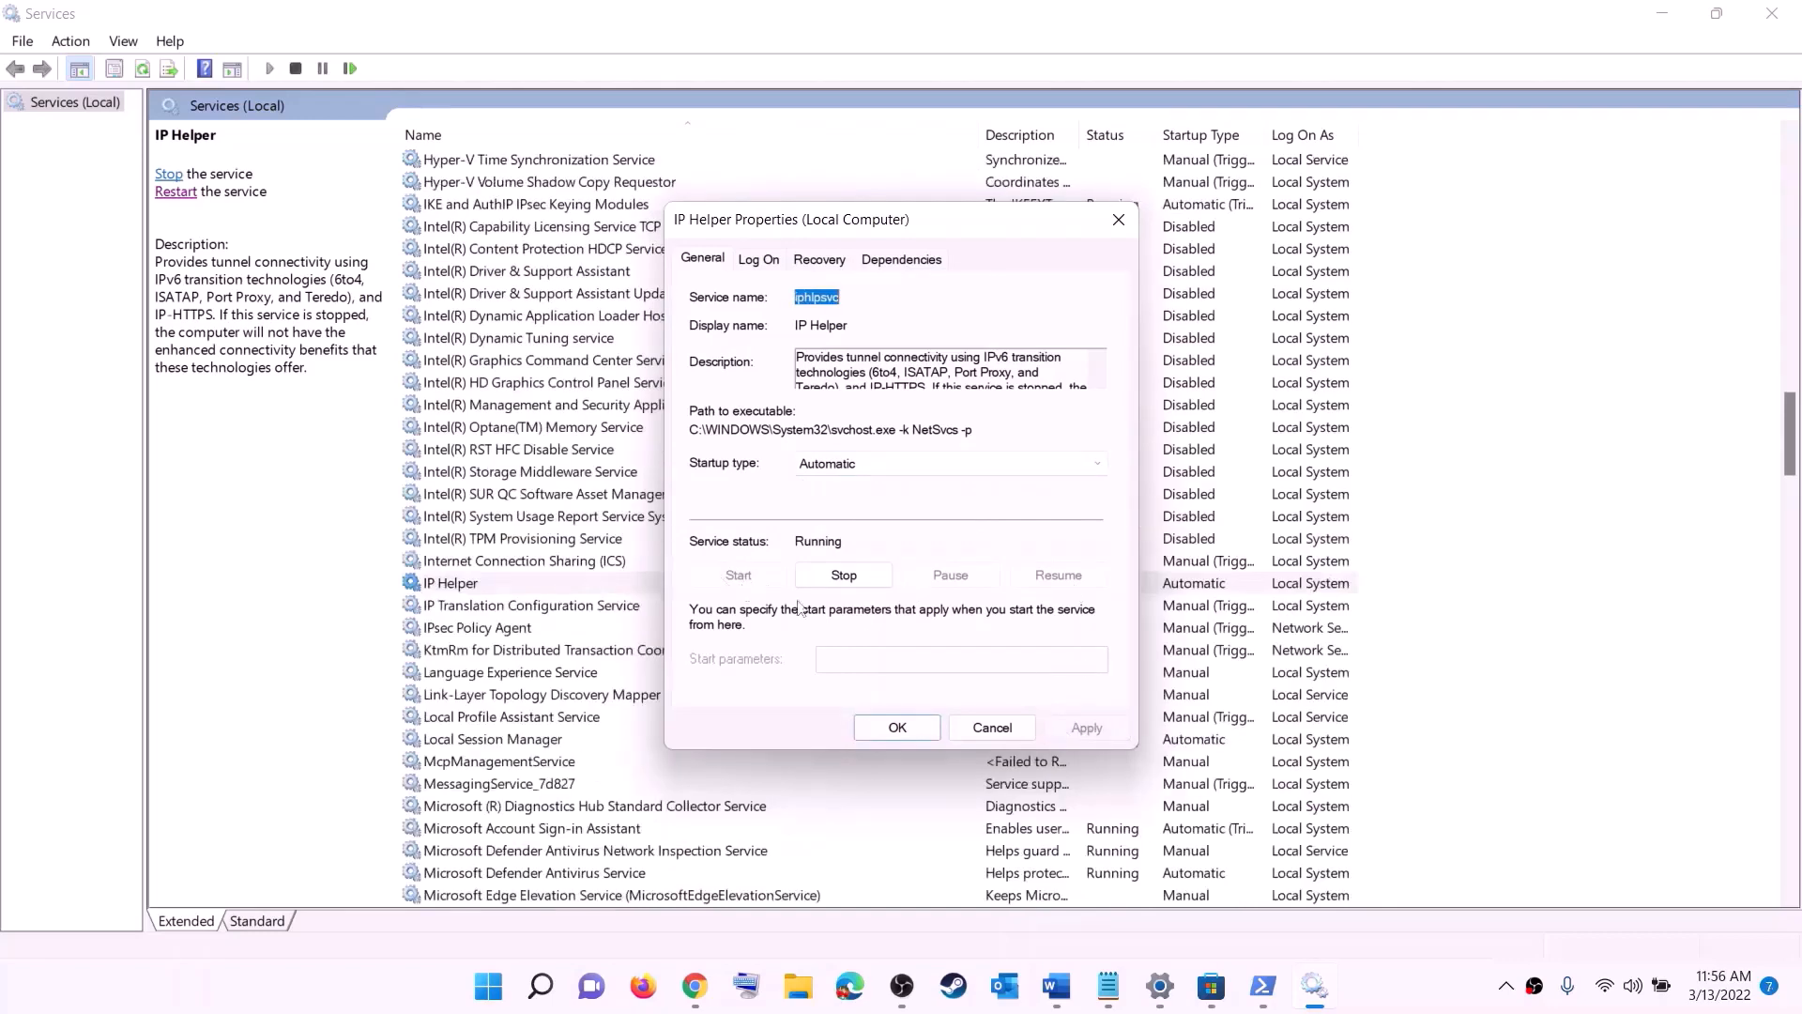
{"action": "left_click", "coordinate": [898, 727]}
Step: Find the Xbox Accessory Management Service, set its startup type to Automatic and apply the setting
{"action": "left_click", "coordinate": [557, 678]}
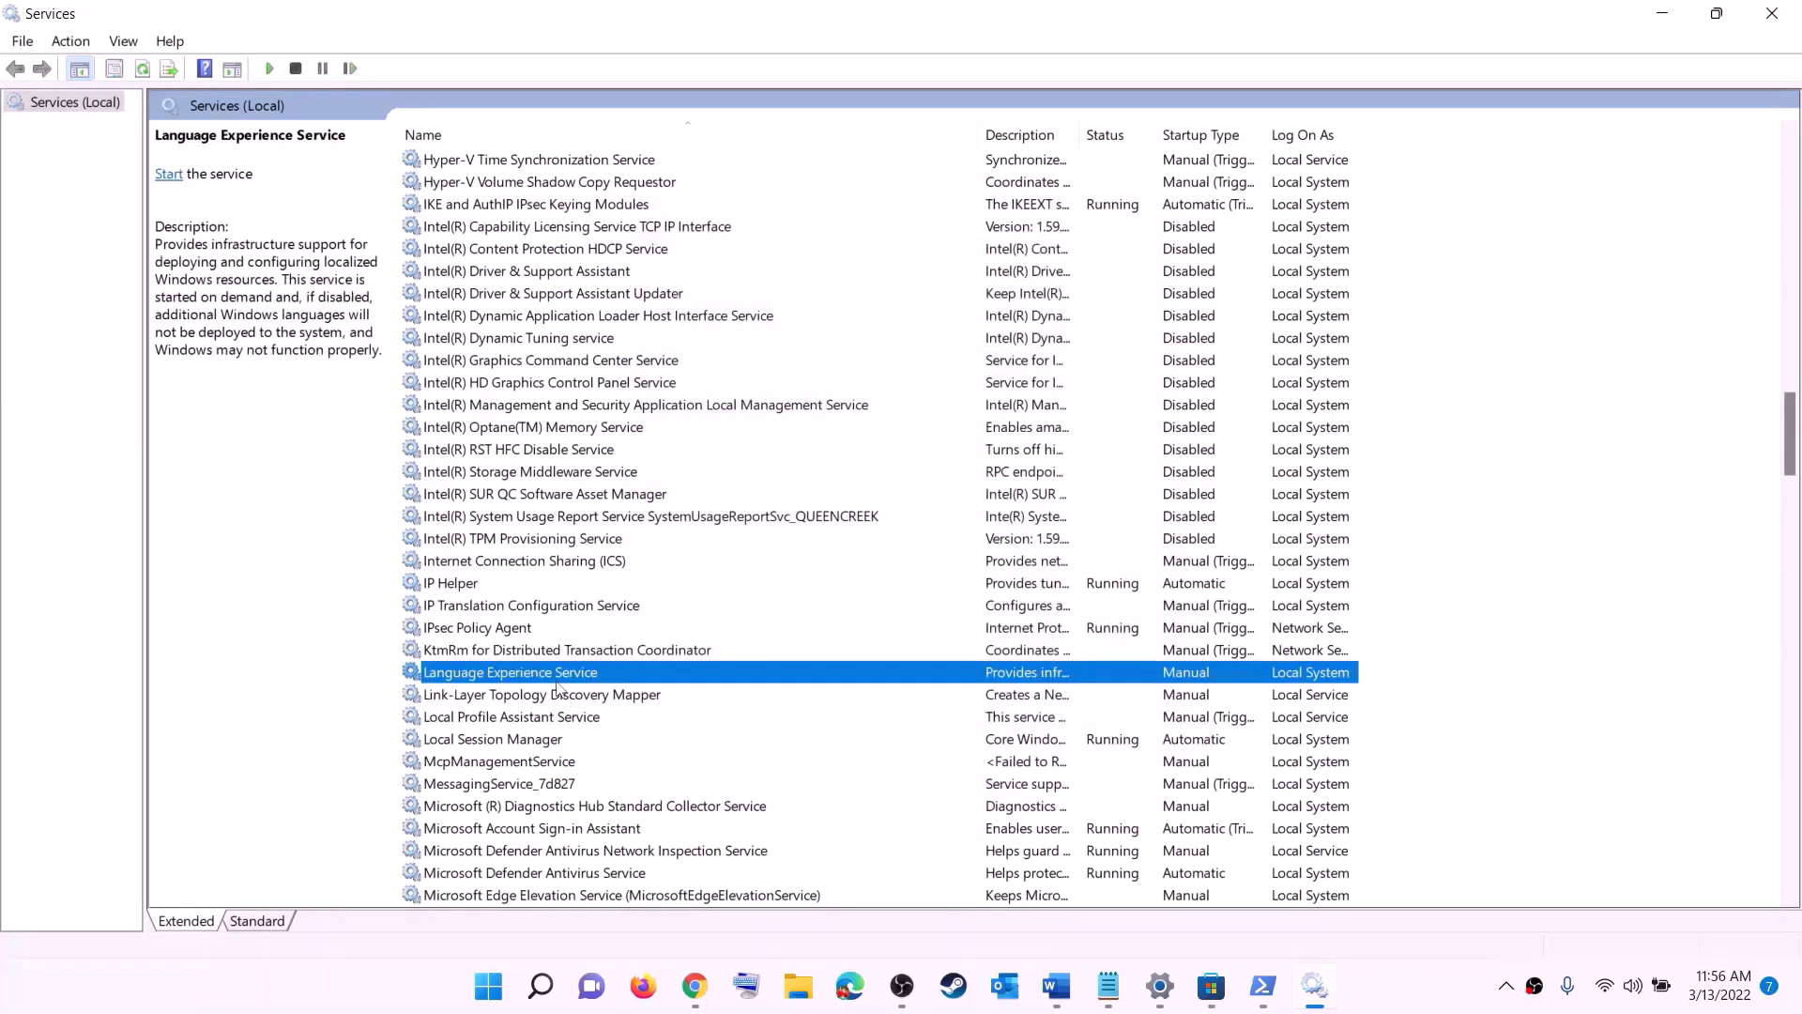
{"action": "key", "text": "x"}
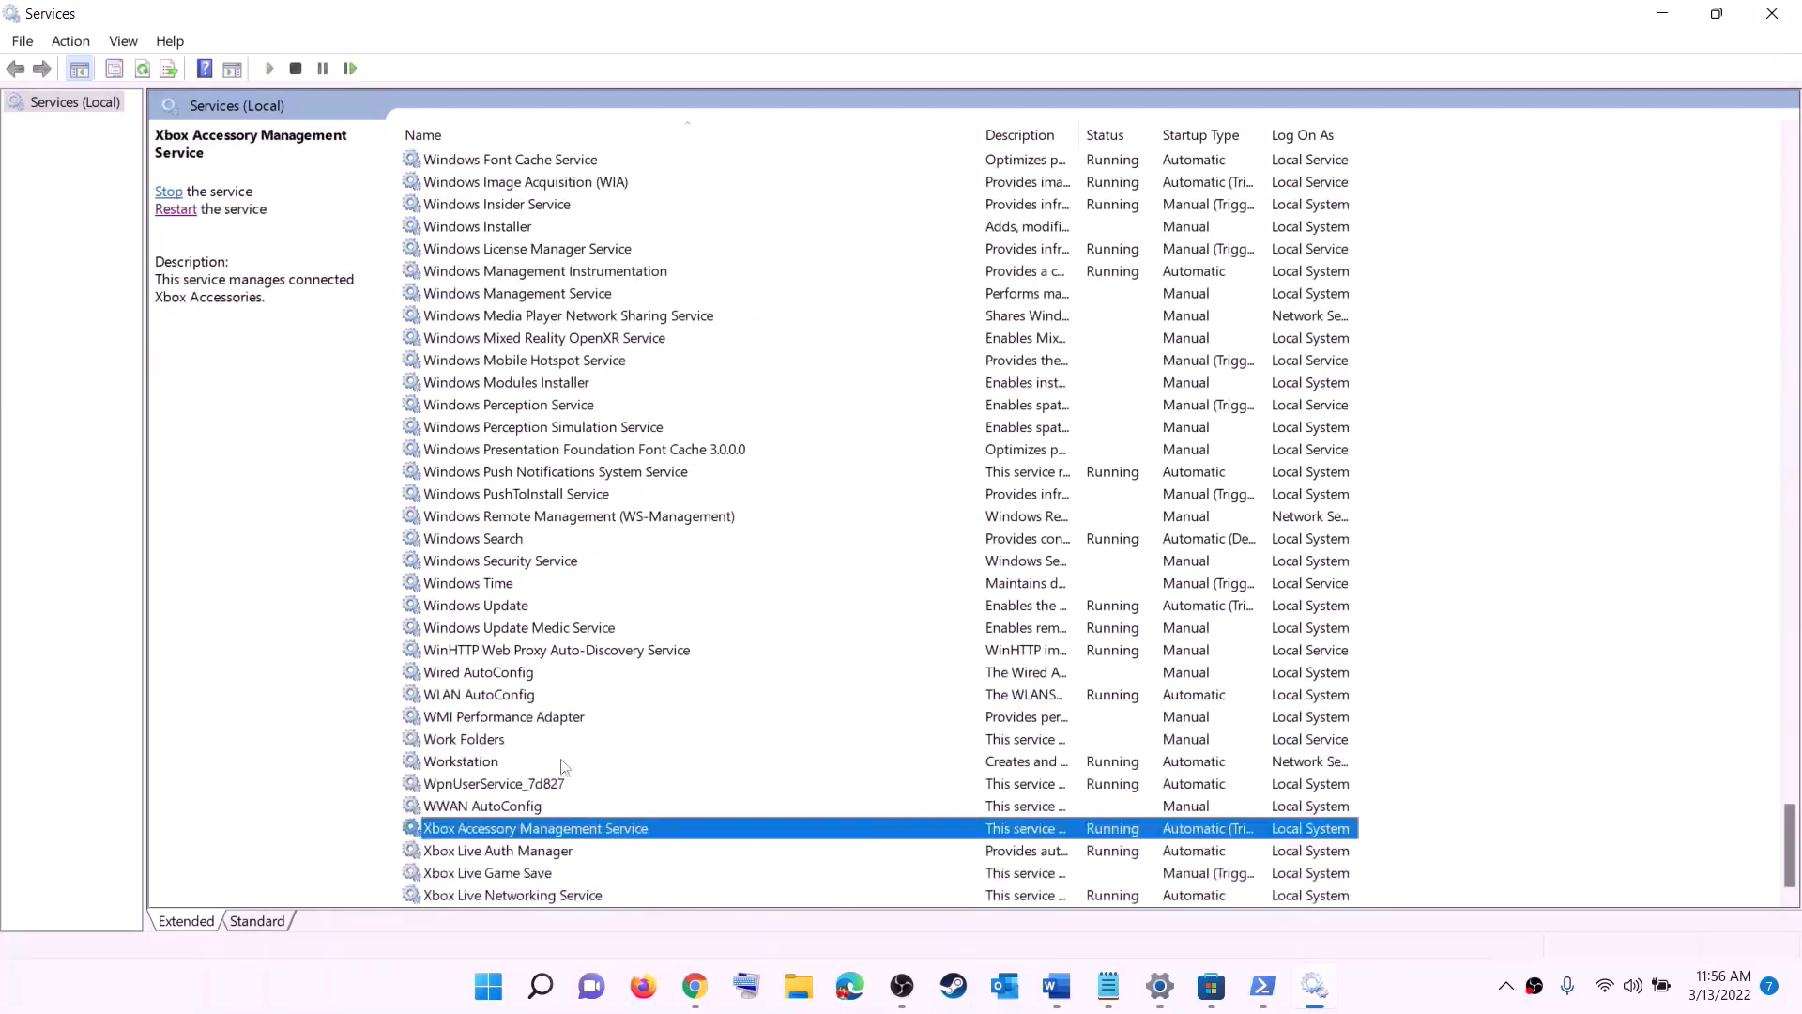
{"action": "double_click", "coordinate": [496, 832]}
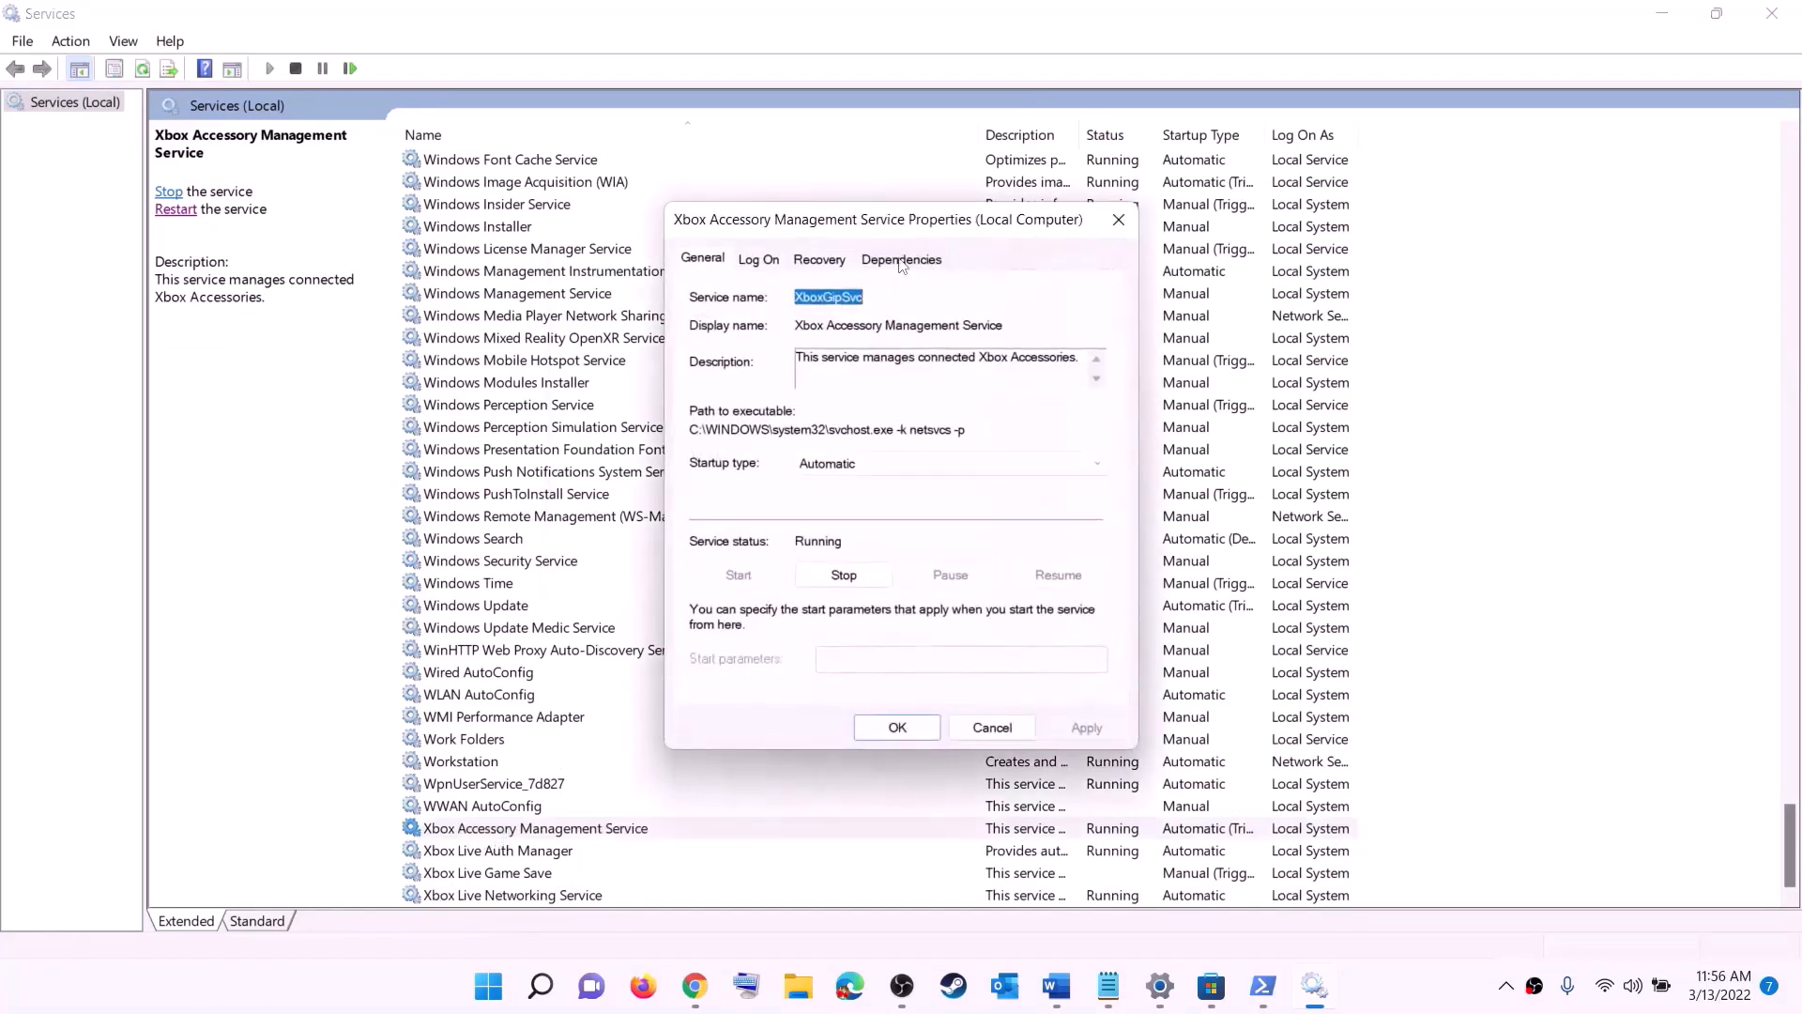
{"action": "left_click", "coordinate": [865, 476]}
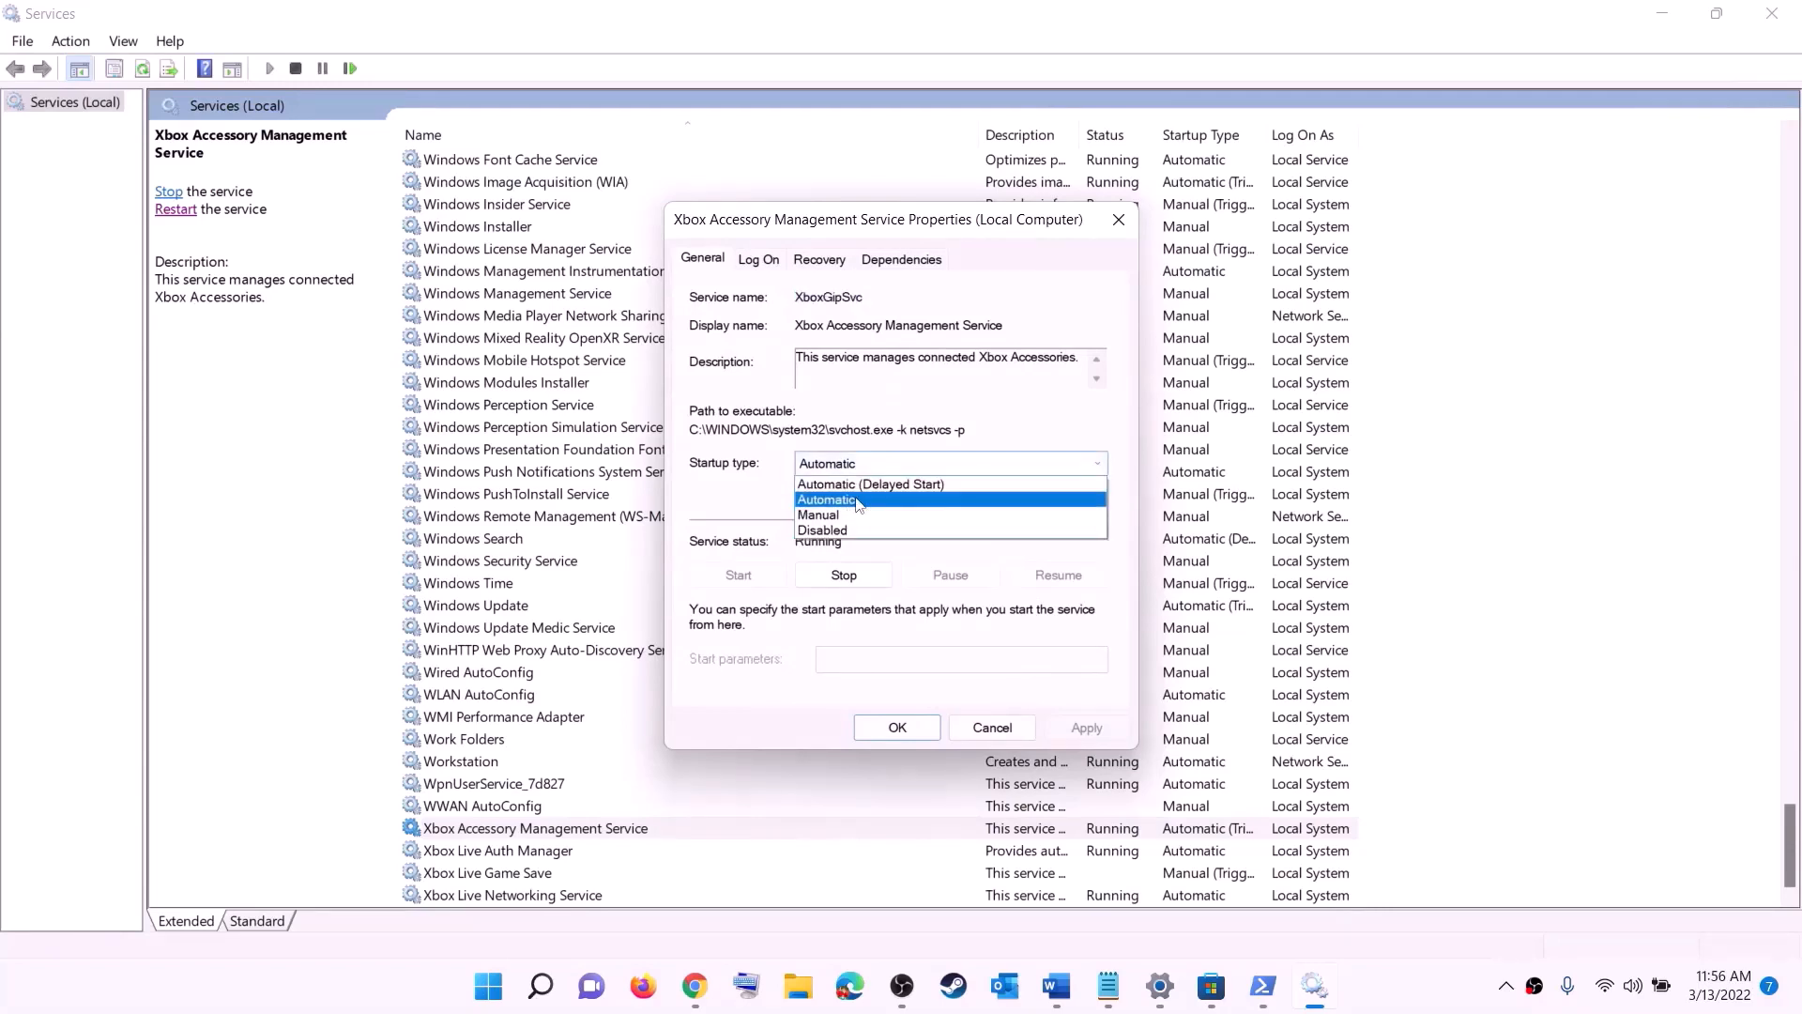
{"action": "left_click", "coordinate": [858, 500]}
{"action": "left_click", "coordinate": [1085, 729]}
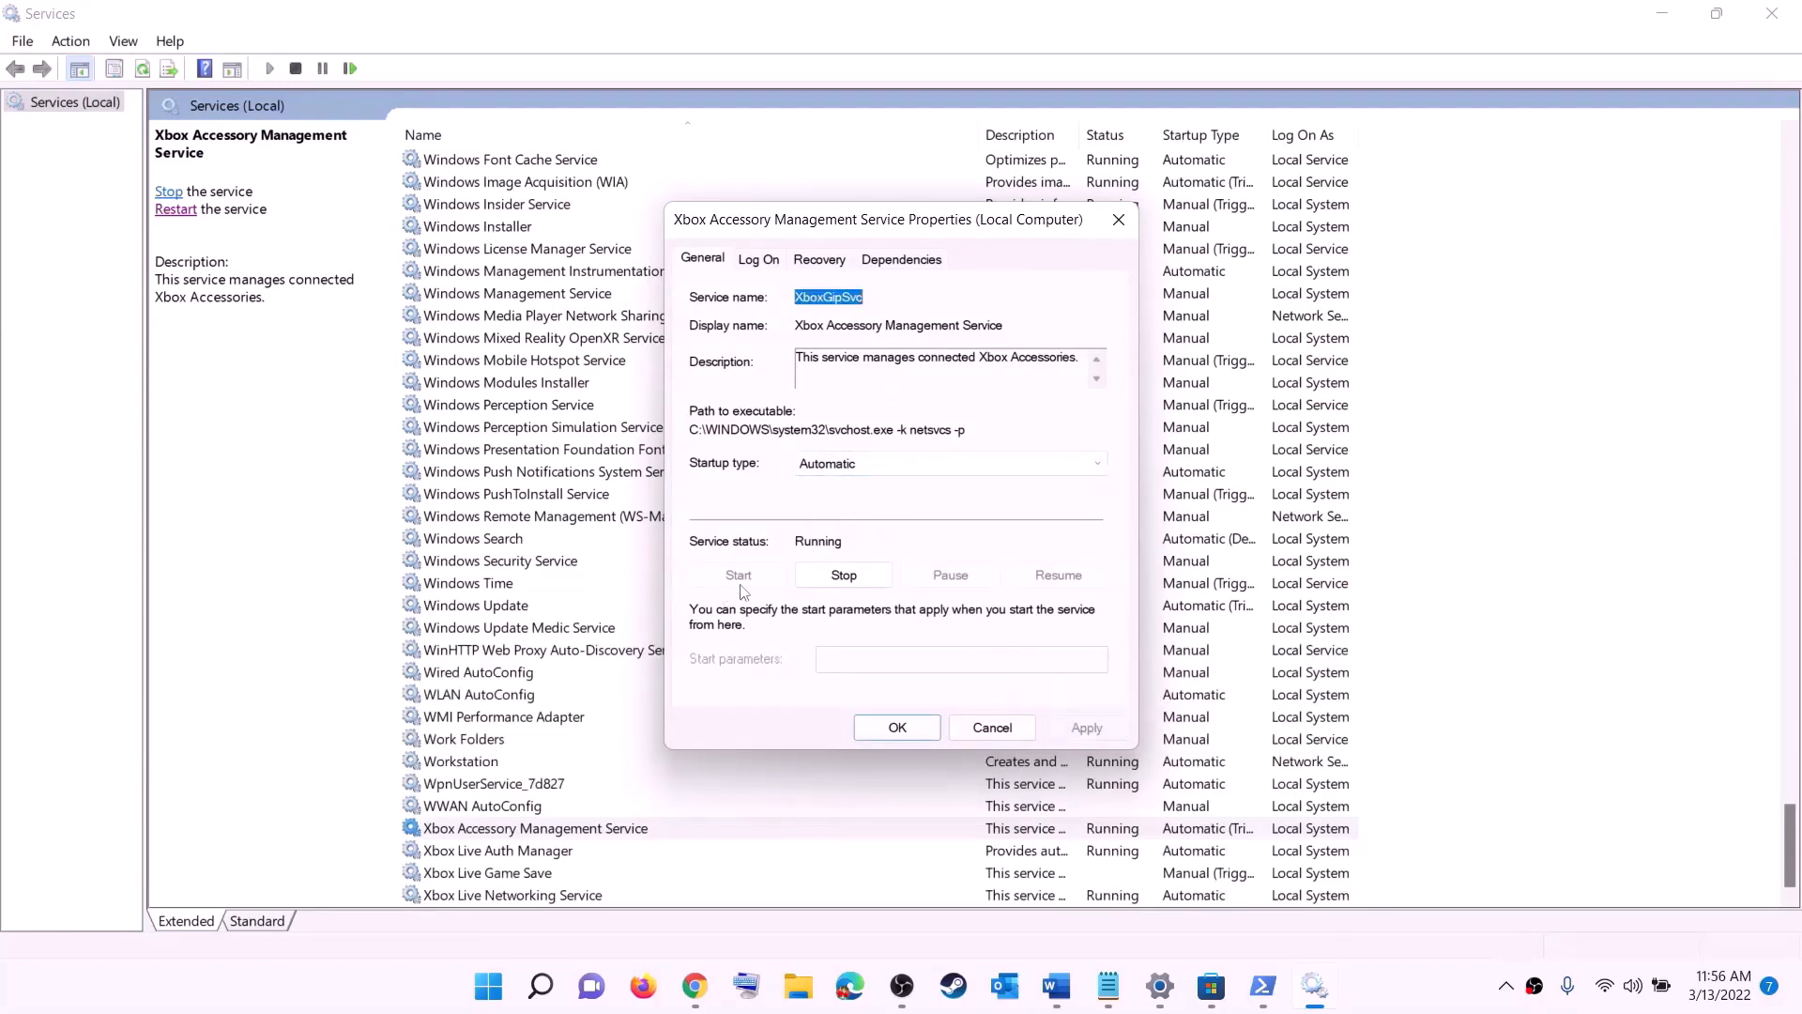
{"action": "left_click", "coordinate": [897, 729]}
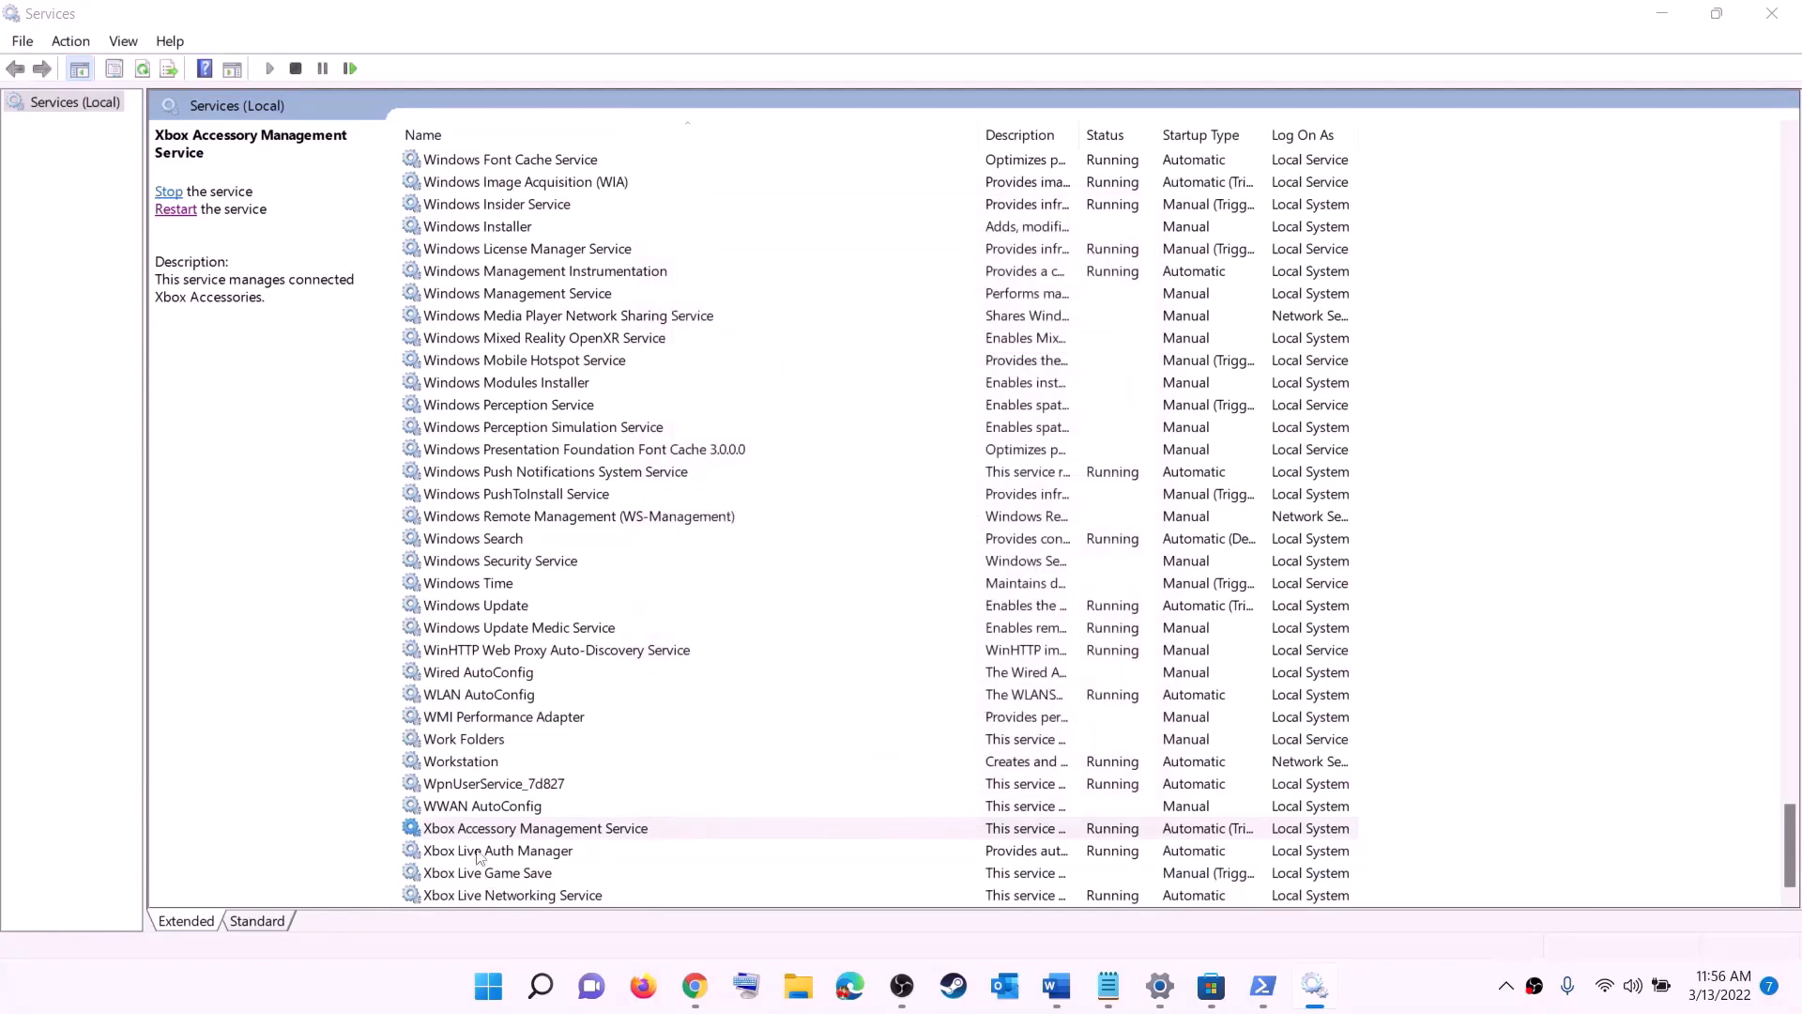
Step: Set the startup type of the Xbox Live Auth Manager service to Automatic and apply the setting
{"action": "key", "text": "Down"}
{"action": "key", "text": "Return"}
{"action": "left_click", "coordinate": [977, 493]}
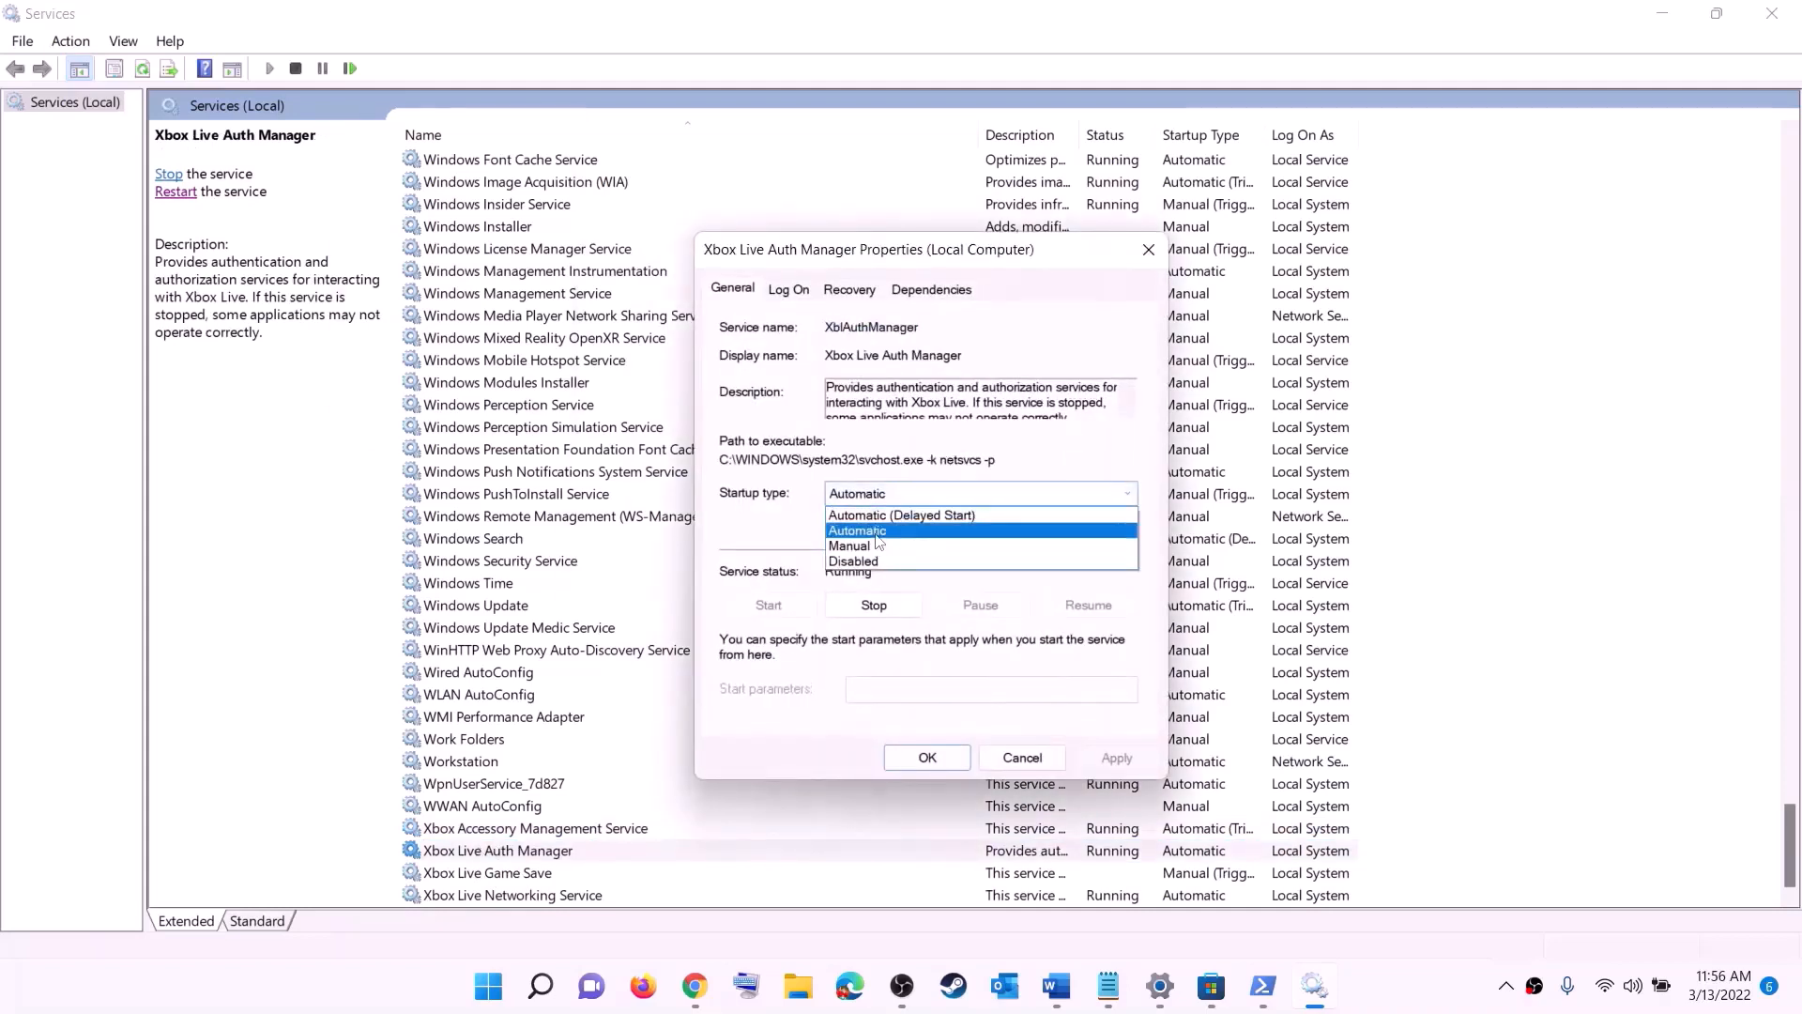
{"action": "left_click", "coordinate": [902, 527]}
{"action": "left_click", "coordinate": [1110, 757]}
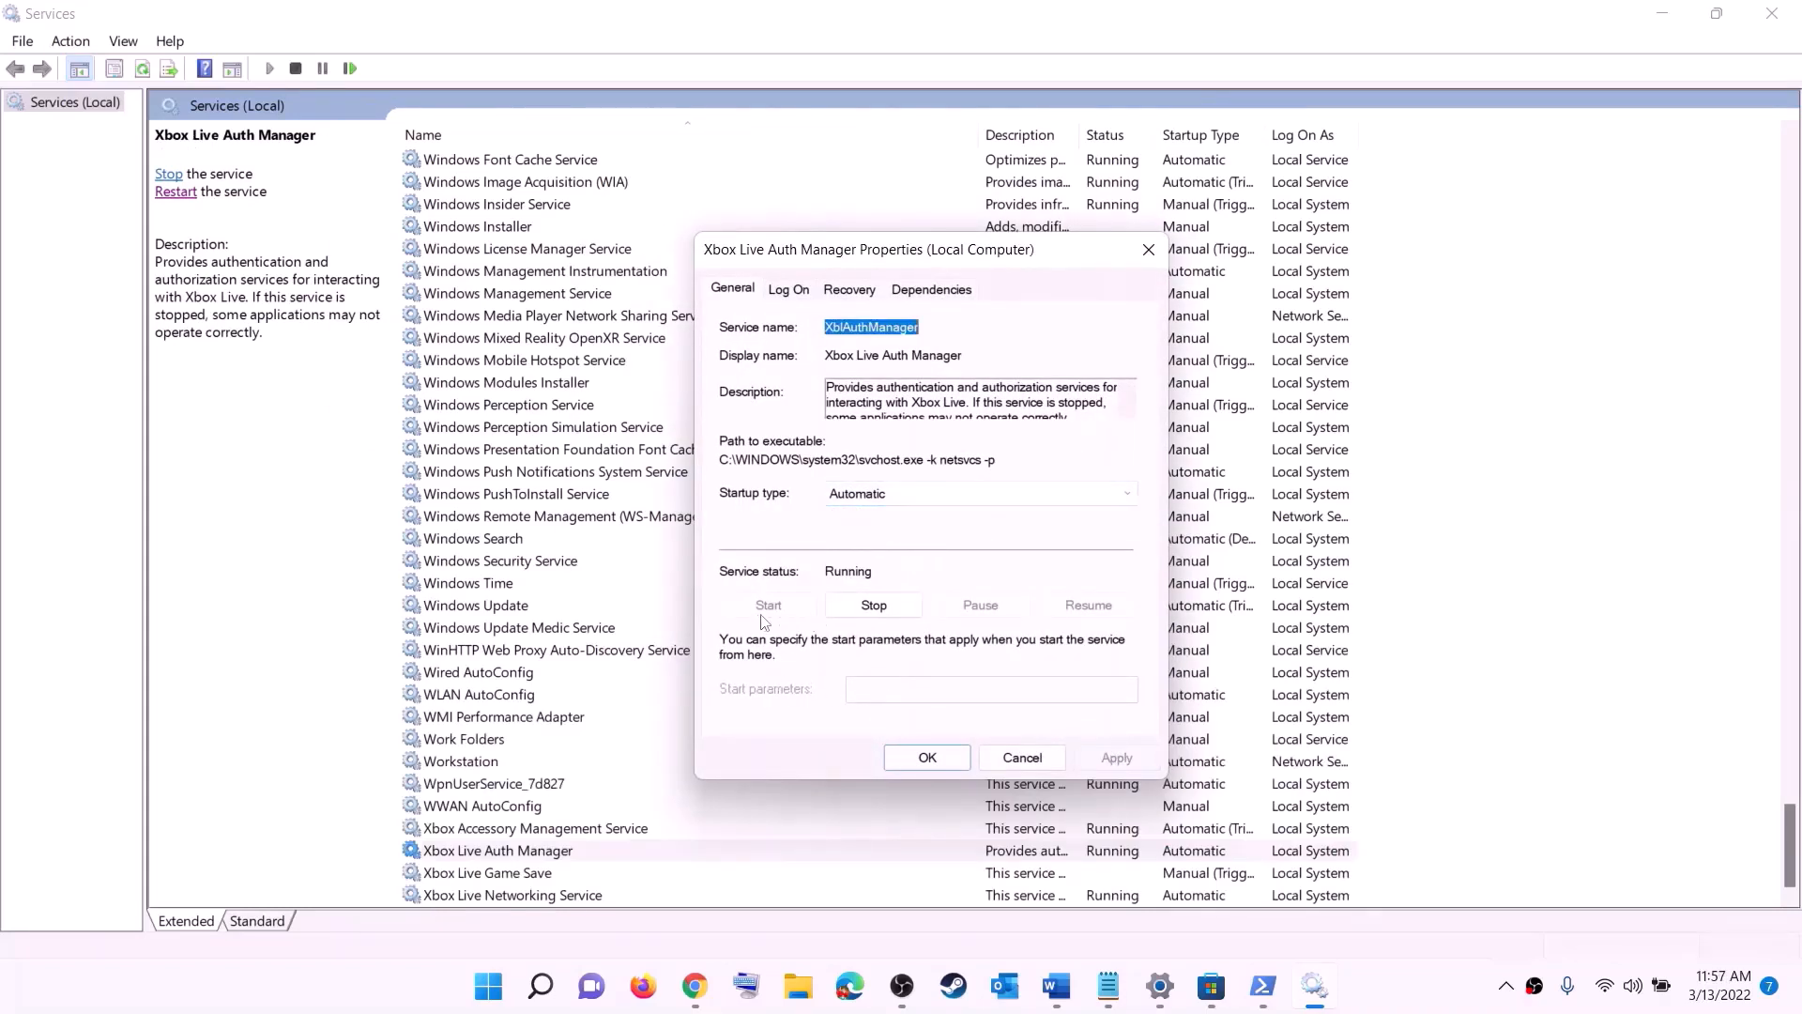
{"action": "left_click", "coordinate": [927, 757]}
Step: Set the Xbox Live Game Save service's startup type to Automatic, apply it and start the service
{"action": "double_click", "coordinate": [497, 871]}
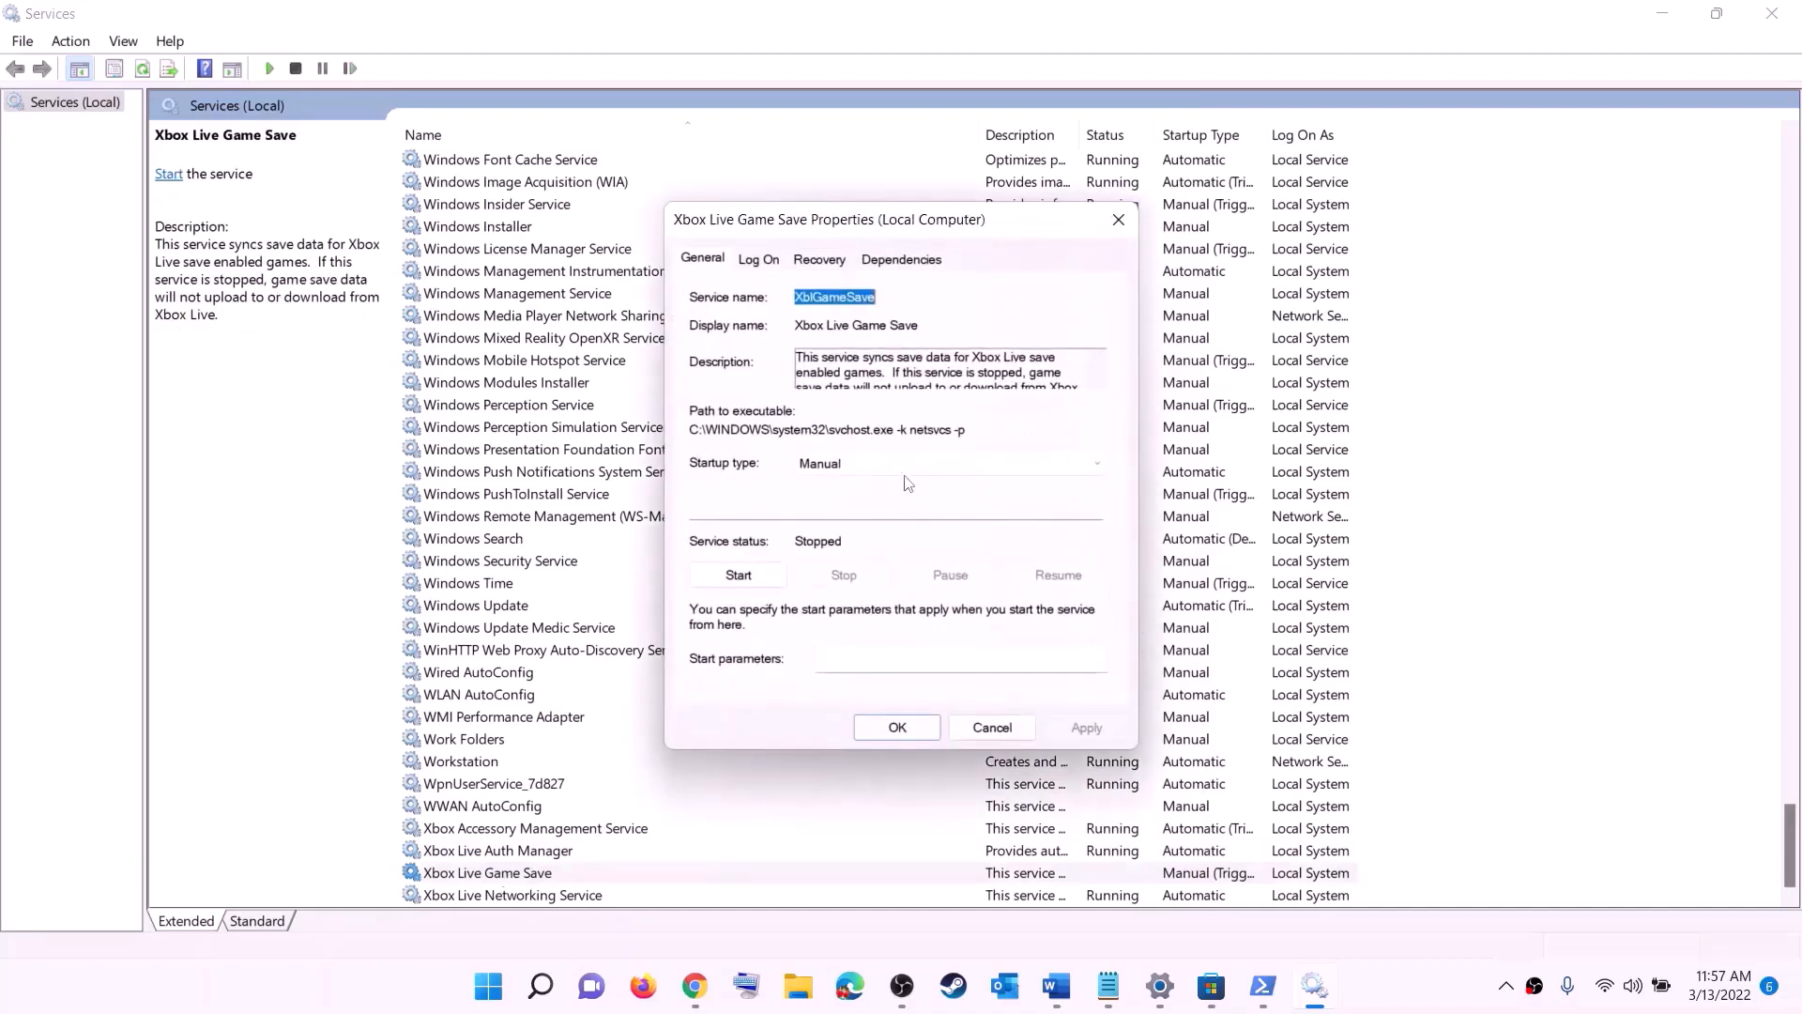
{"action": "left_click", "coordinate": [903, 464]}
{"action": "left_click", "coordinate": [842, 499]}
{"action": "left_click", "coordinate": [1079, 728]}
{"action": "left_click", "coordinate": [741, 575]}
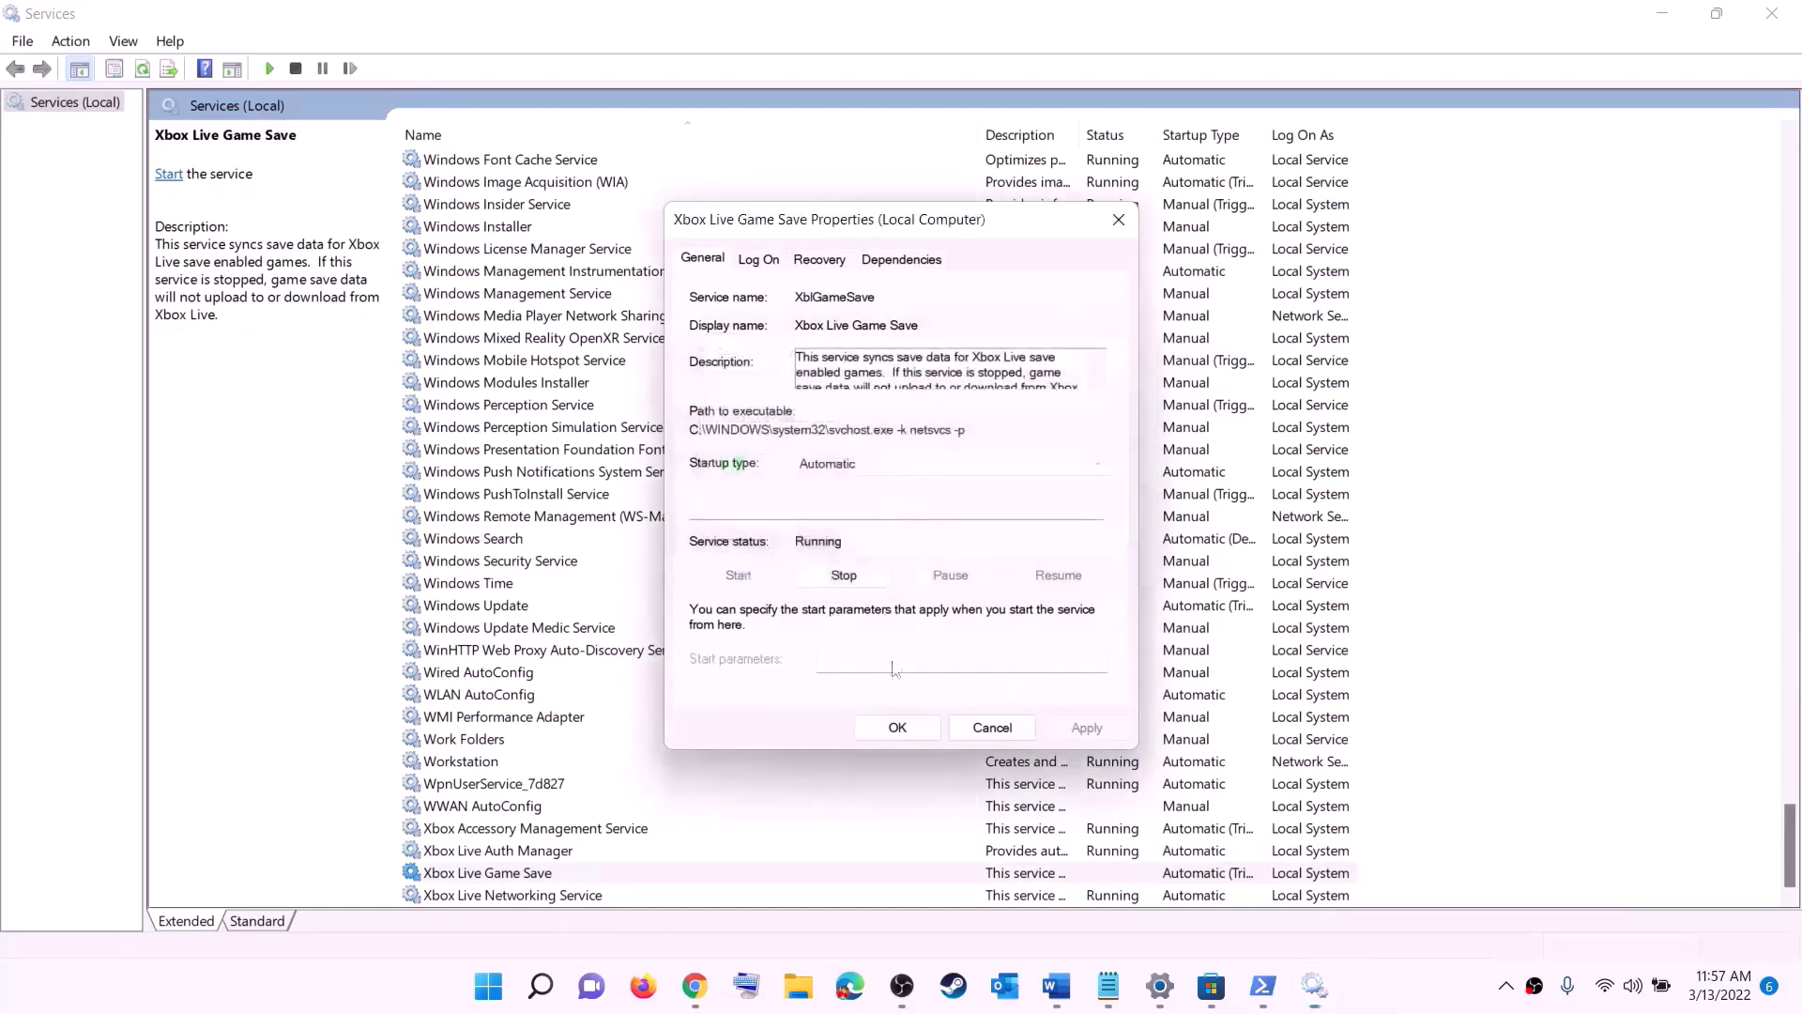
{"action": "left_click", "coordinate": [913, 734]}
Step: Set the startup type of the Xbox Live Networking Service to Automatic and apply the setting
{"action": "double_click", "coordinate": [525, 896]}
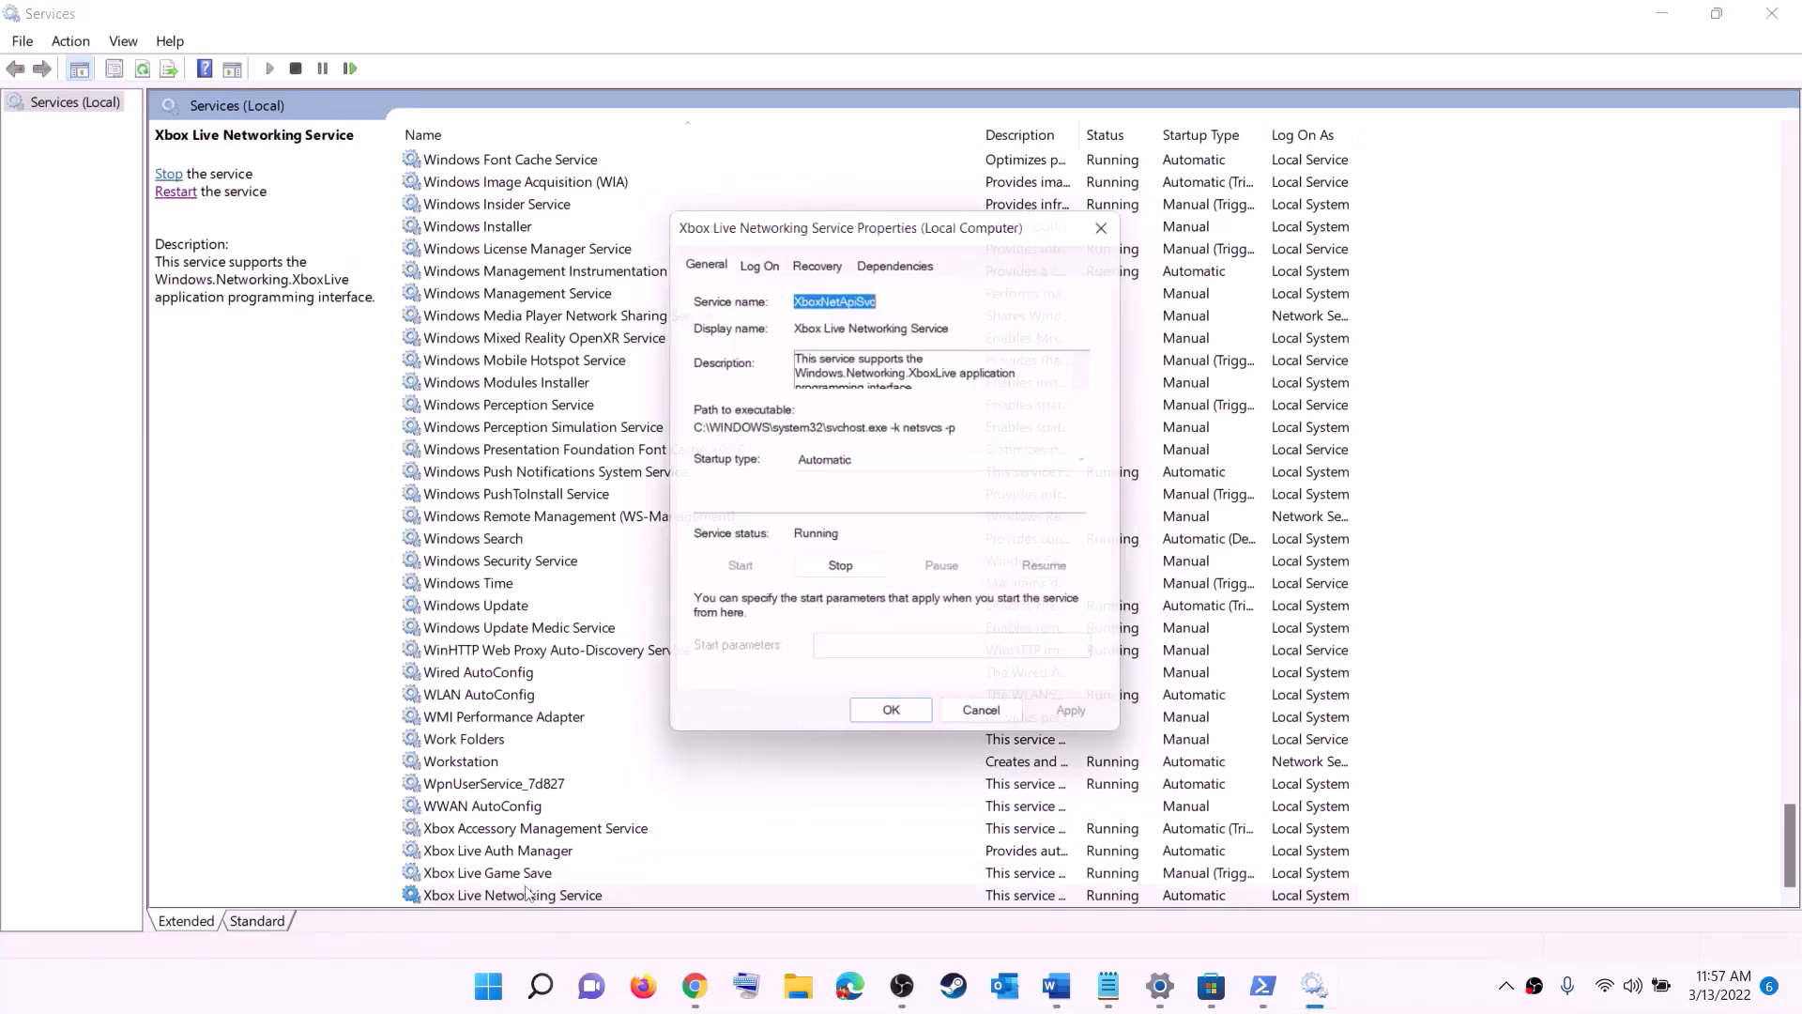
{"action": "left_click", "coordinate": [906, 464]}
{"action": "left_click", "coordinate": [1061, 664]}
{"action": "left_click", "coordinate": [1086, 728]}
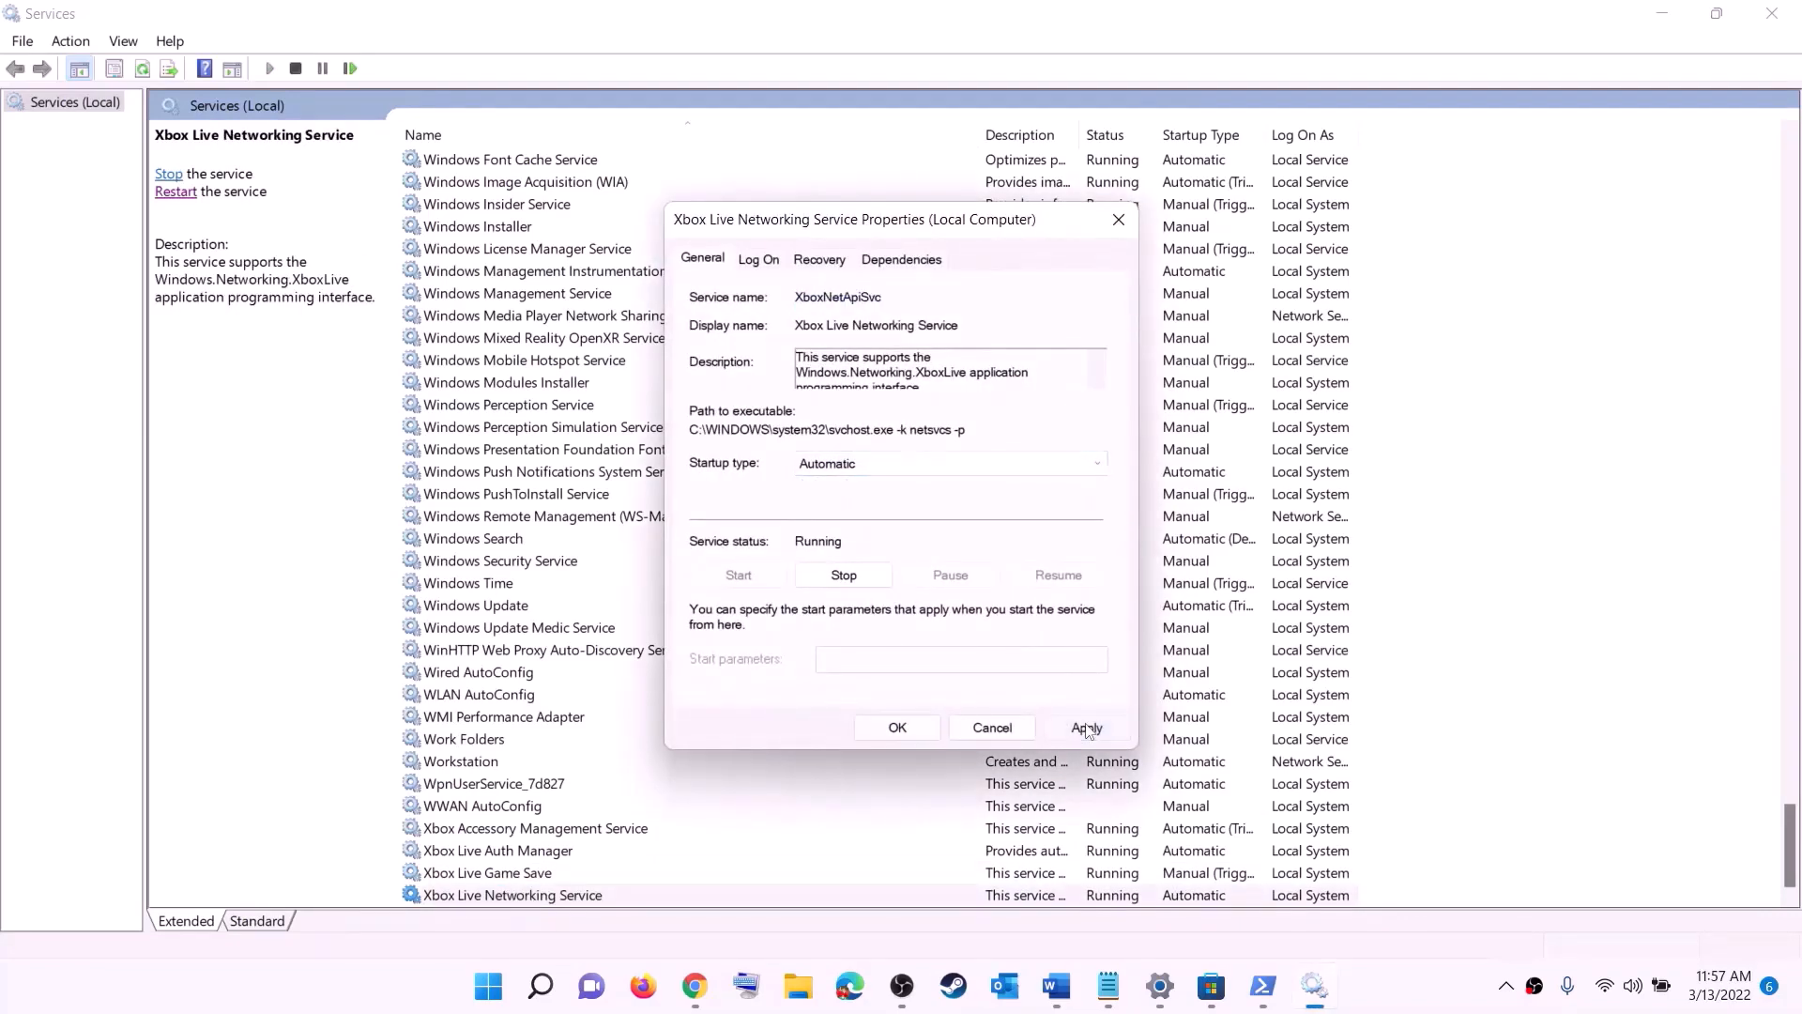
{"action": "left_click", "coordinate": [875, 725]}
Step: Set the startup type of the Windows Update service to Automatic (Delayed Start) and apply the setting
{"action": "left_click", "coordinate": [510, 608]}
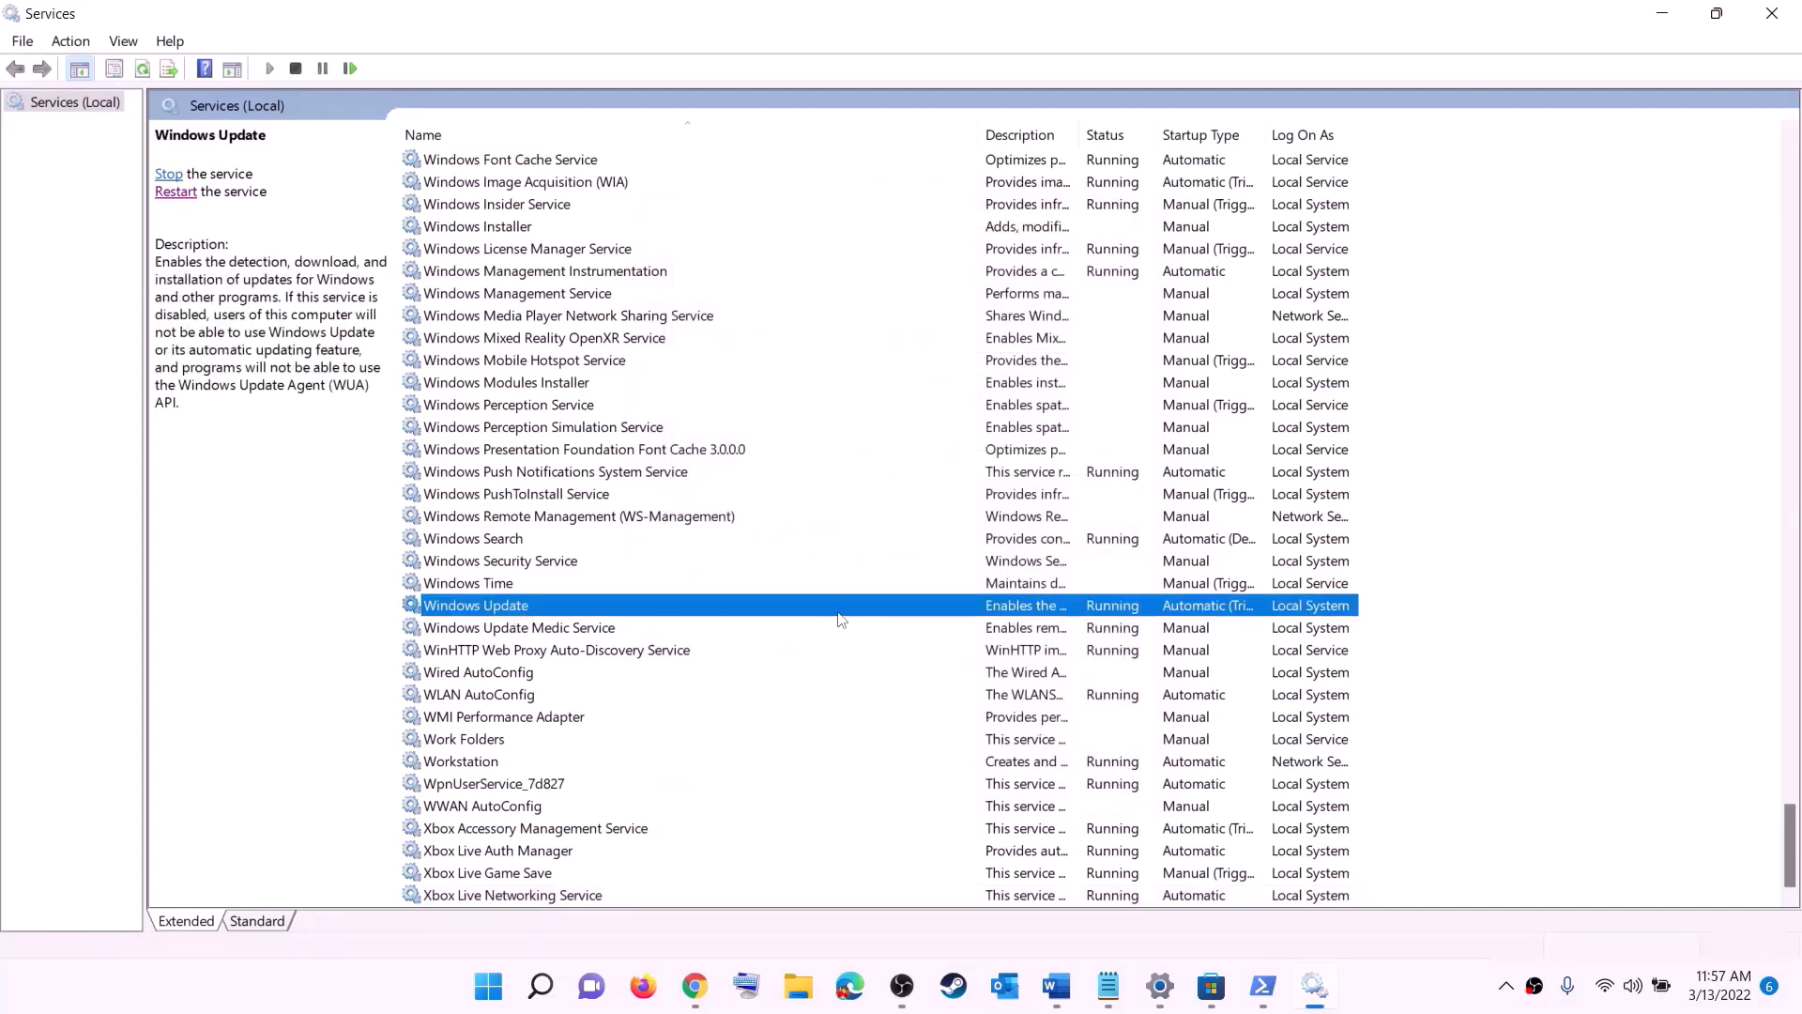
{"action": "double_click", "coordinate": [838, 617]}
{"action": "left_click", "coordinate": [948, 464]}
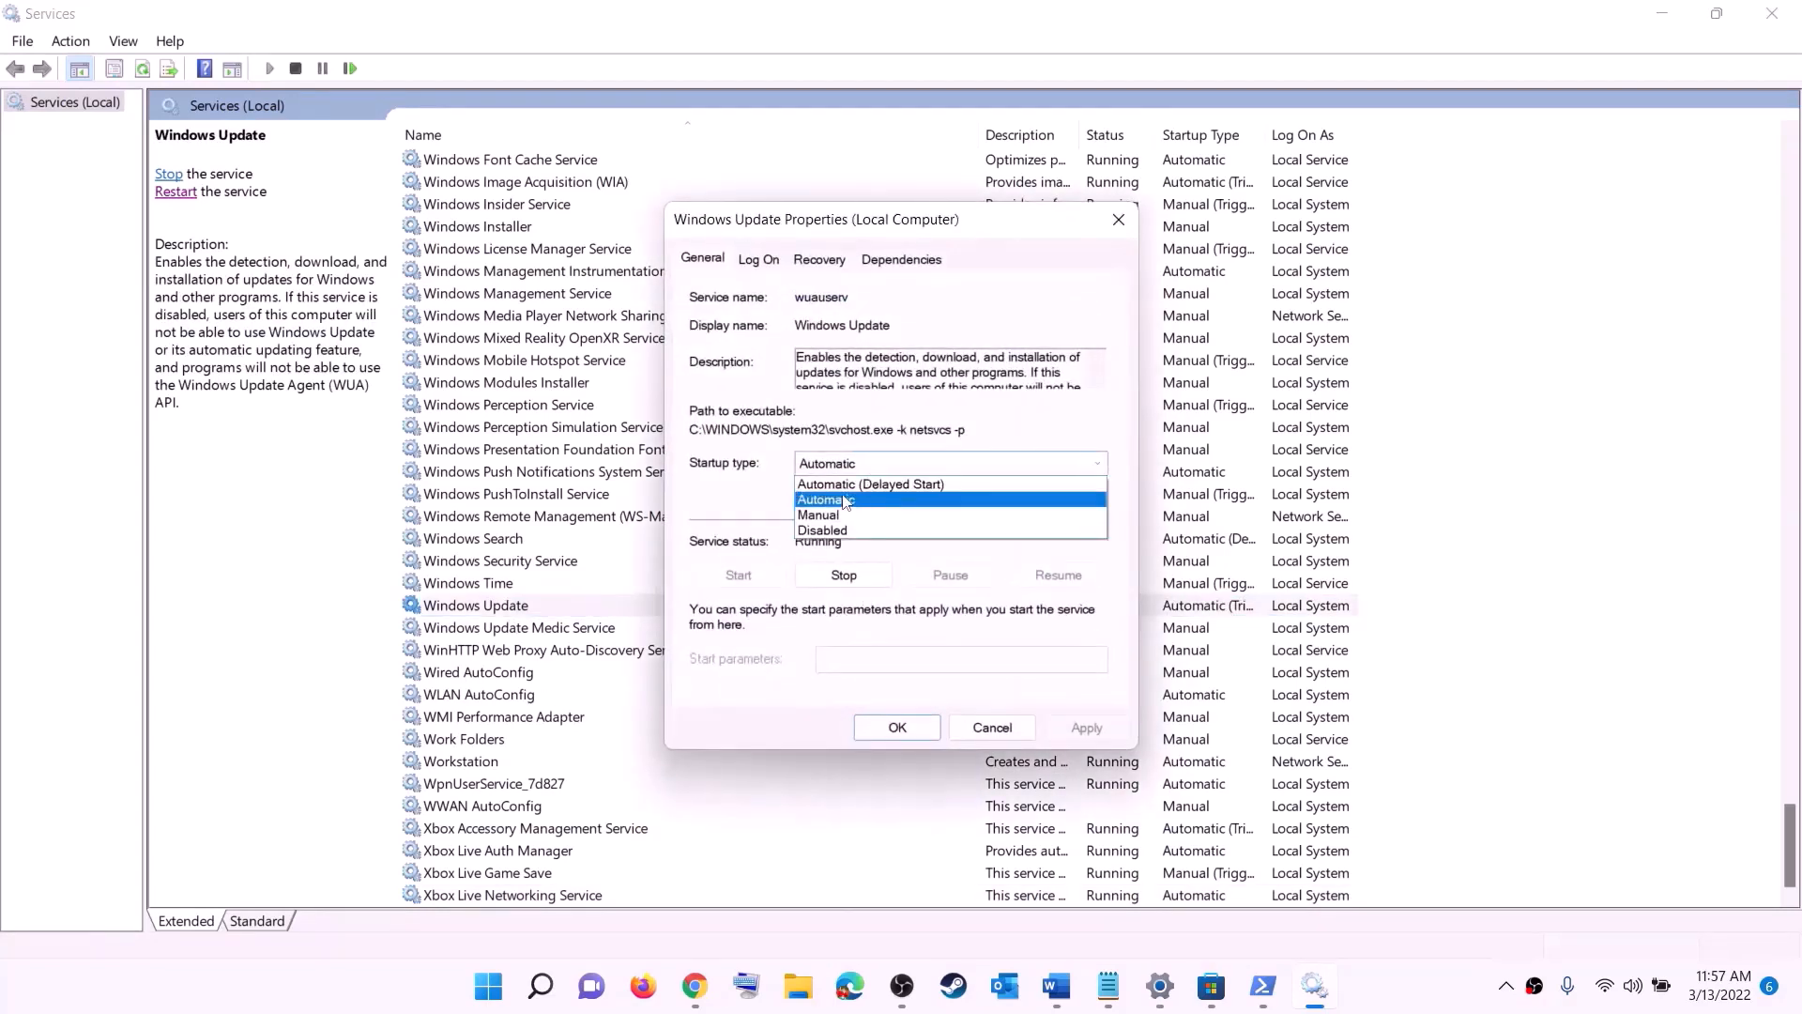
{"action": "left_click", "coordinate": [873, 487]}
{"action": "left_click", "coordinate": [1089, 730]}
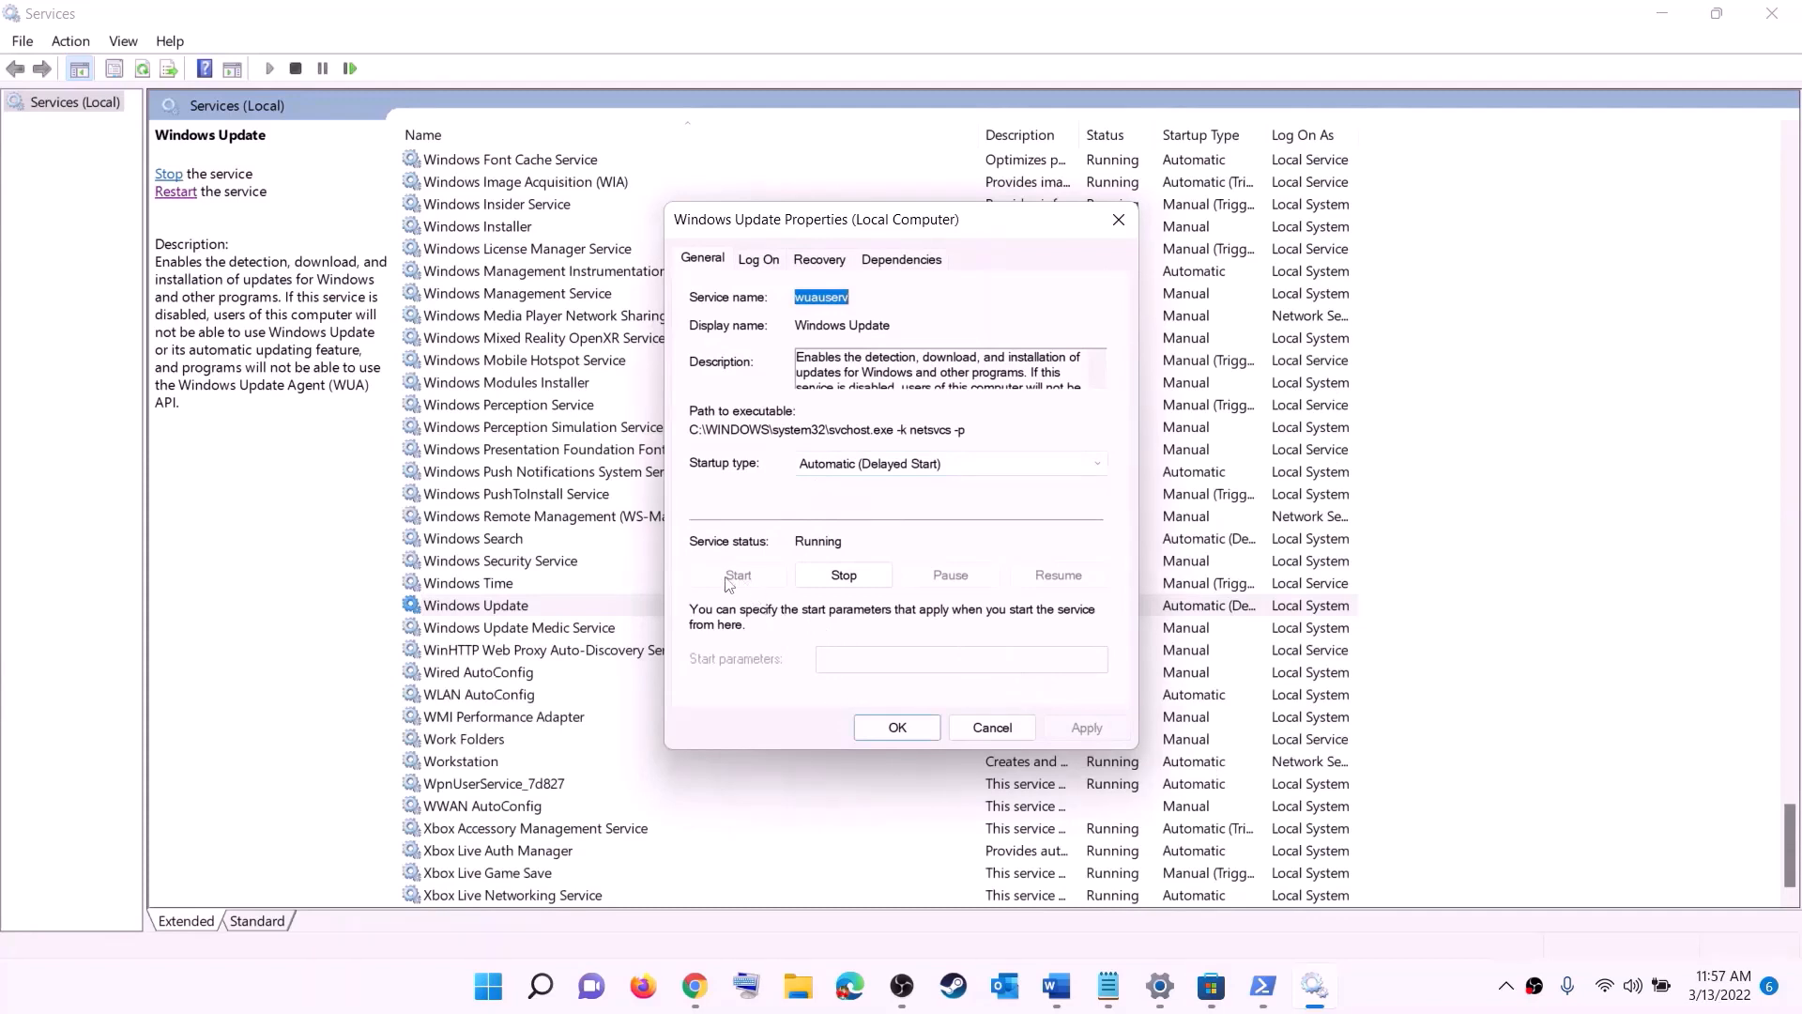
{"action": "left_click", "coordinate": [897, 727]}
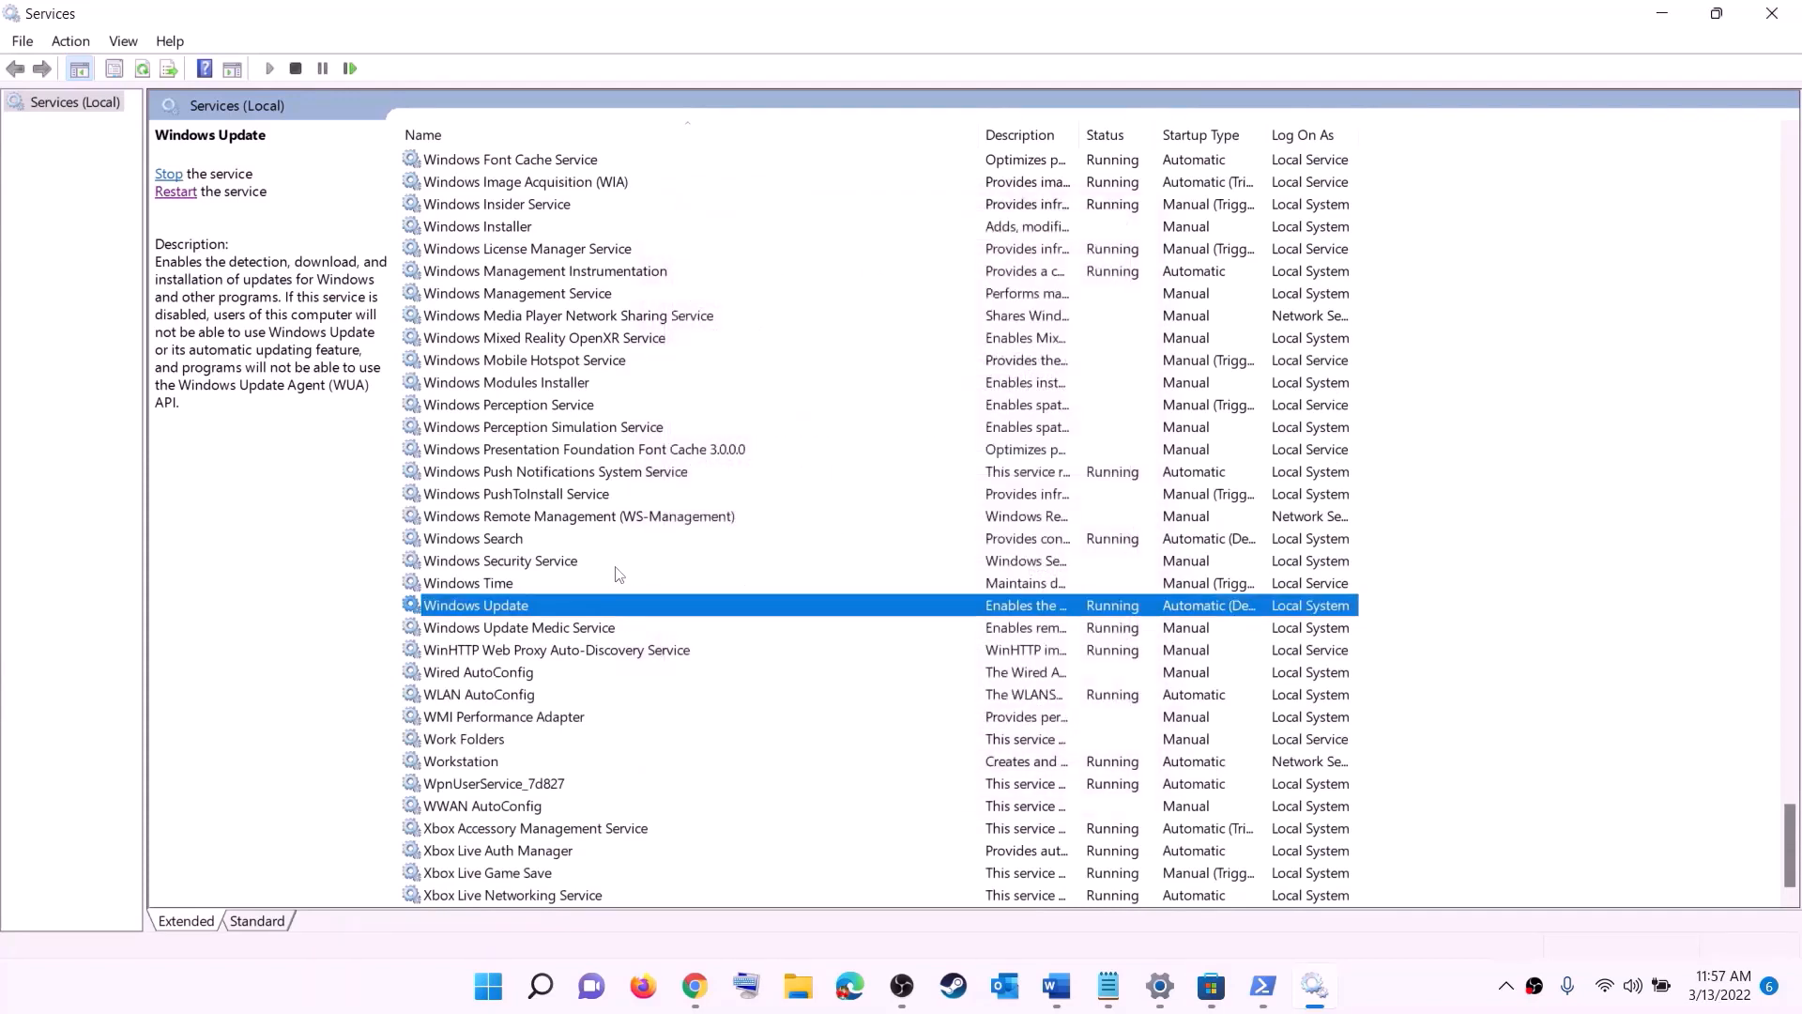
Step: Find the two Gaming Services entries in the services list and stop the one that logs on as Local System
{"action": "left_click", "coordinate": [593, 524]}
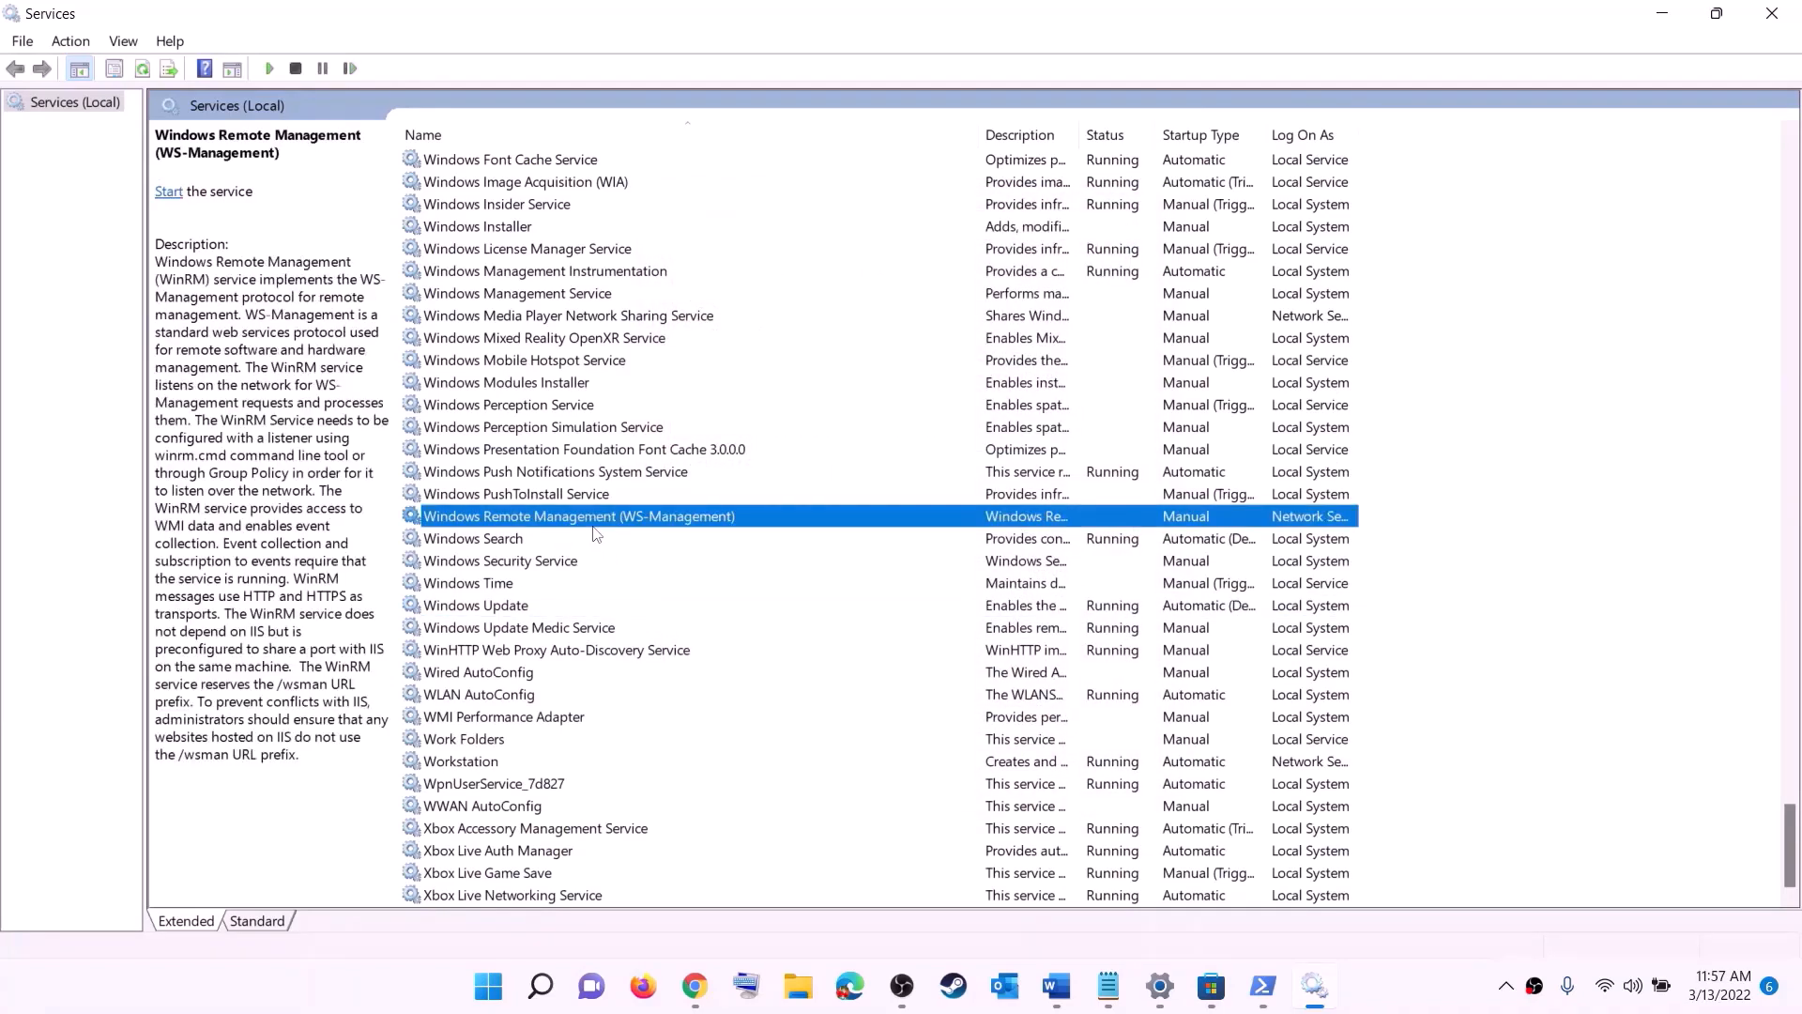
{"action": "key", "text": "g"}
{"action": "scroll", "coordinate": [1225, 498], "scroll_direction": "up", "scroll_amount": 4}
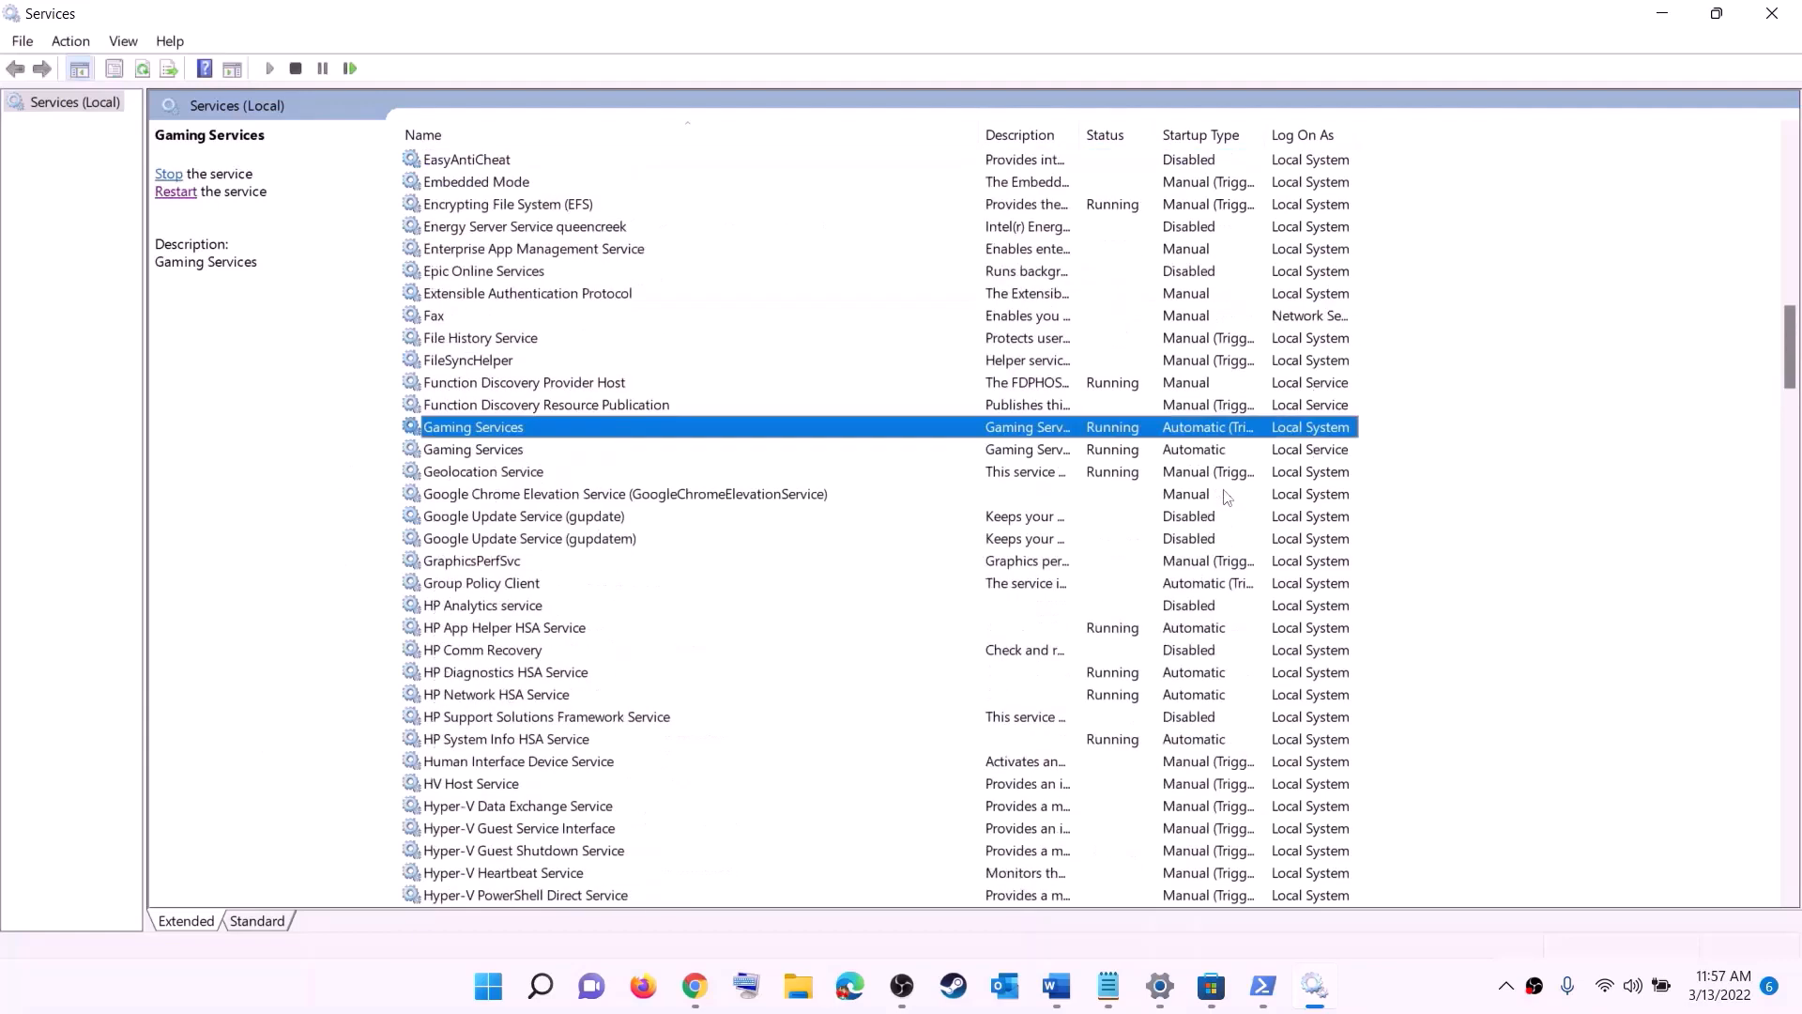
{"action": "left_click", "coordinate": [1128, 449]}
{"action": "left_click", "coordinate": [1128, 432]}
{"action": "left_click", "coordinate": [1124, 453]}
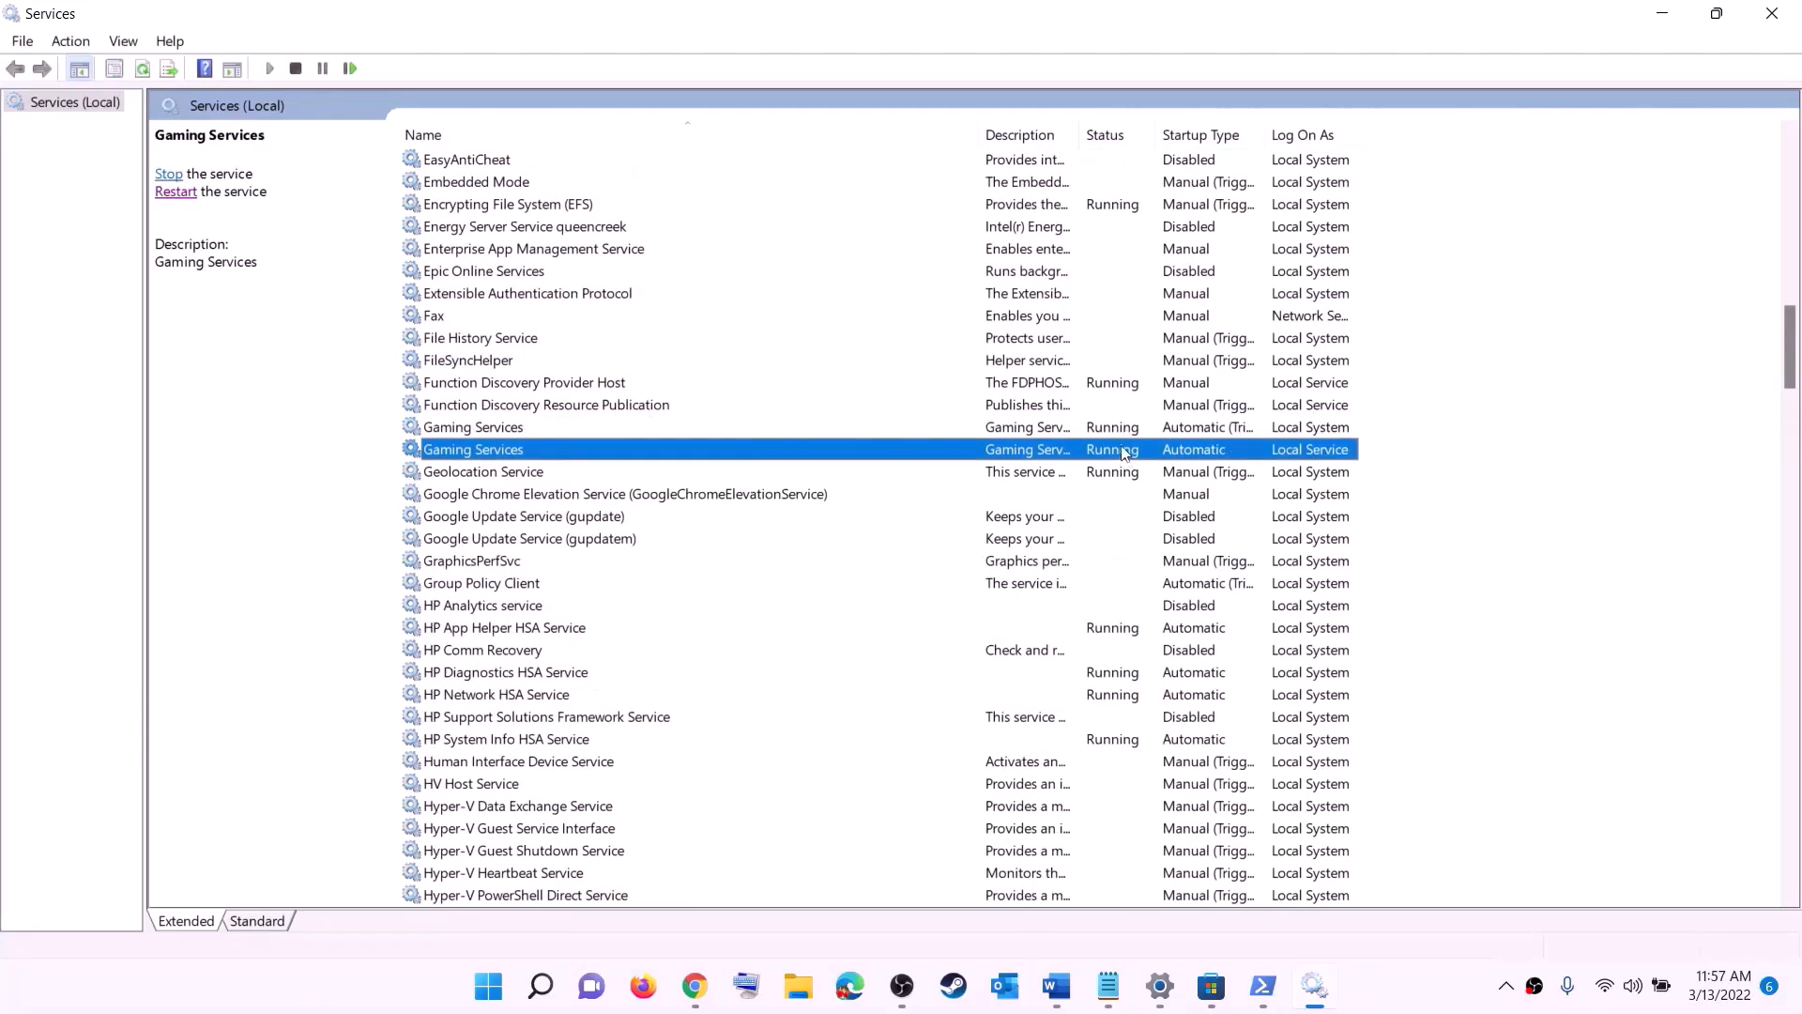
{"action": "left_click", "coordinate": [1119, 430]}
{"action": "right_click", "coordinate": [1113, 434]}
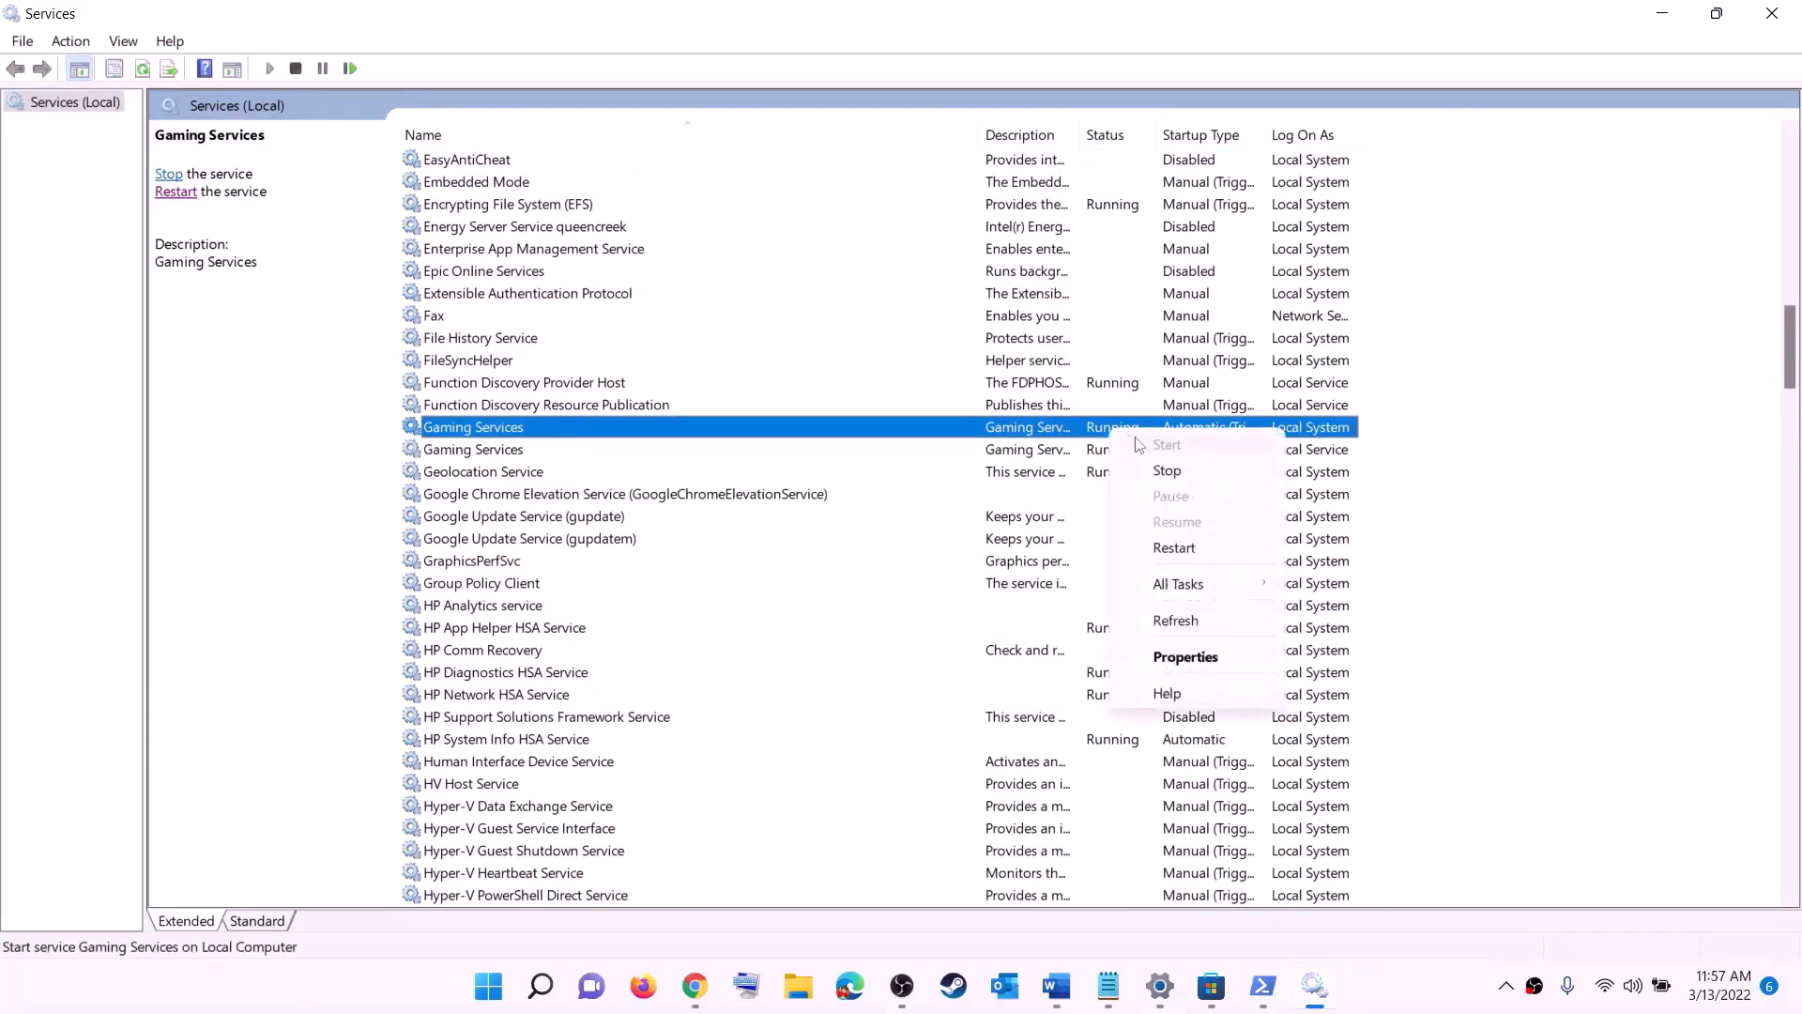
{"action": "left_click", "coordinate": [1036, 455]}
{"action": "left_click", "coordinate": [1098, 432]}
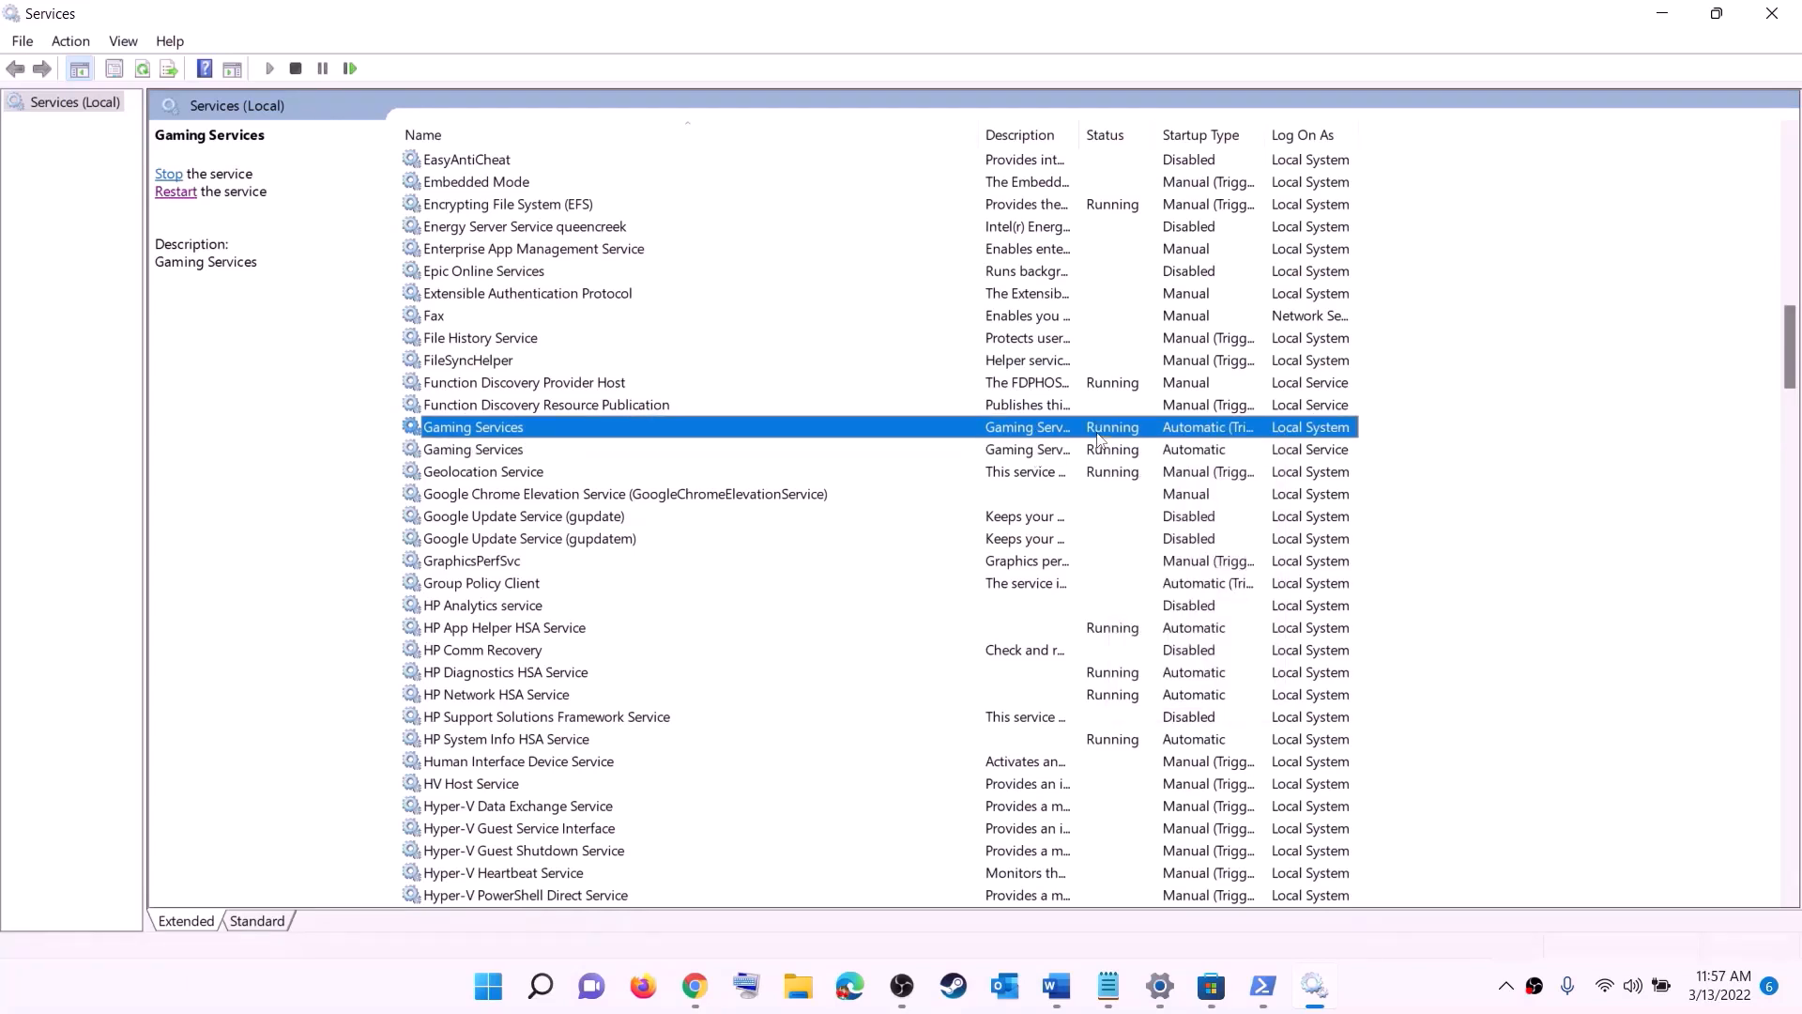
{"action": "right_click", "coordinate": [1108, 432]}
{"action": "left_click", "coordinate": [1145, 471]}
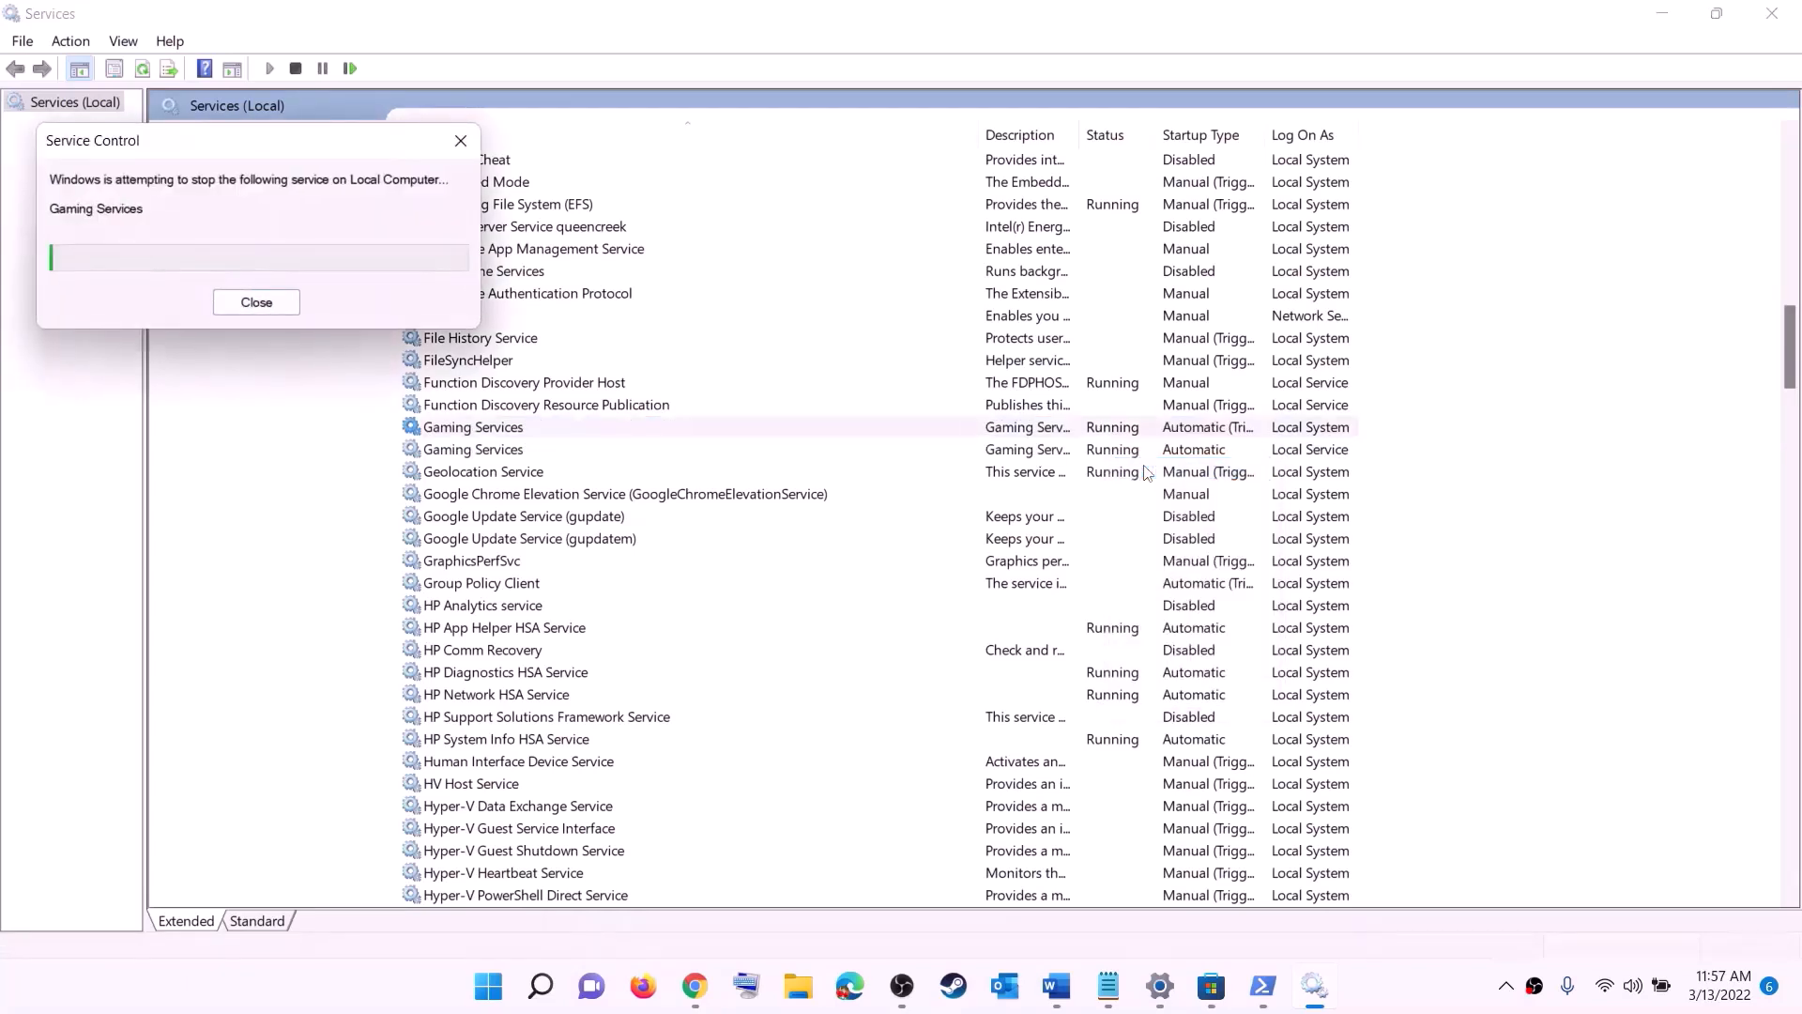
Step: Stop the second Gaming Services entry, which logs on as Local Service
{"action": "left_click", "coordinate": [1117, 456]}
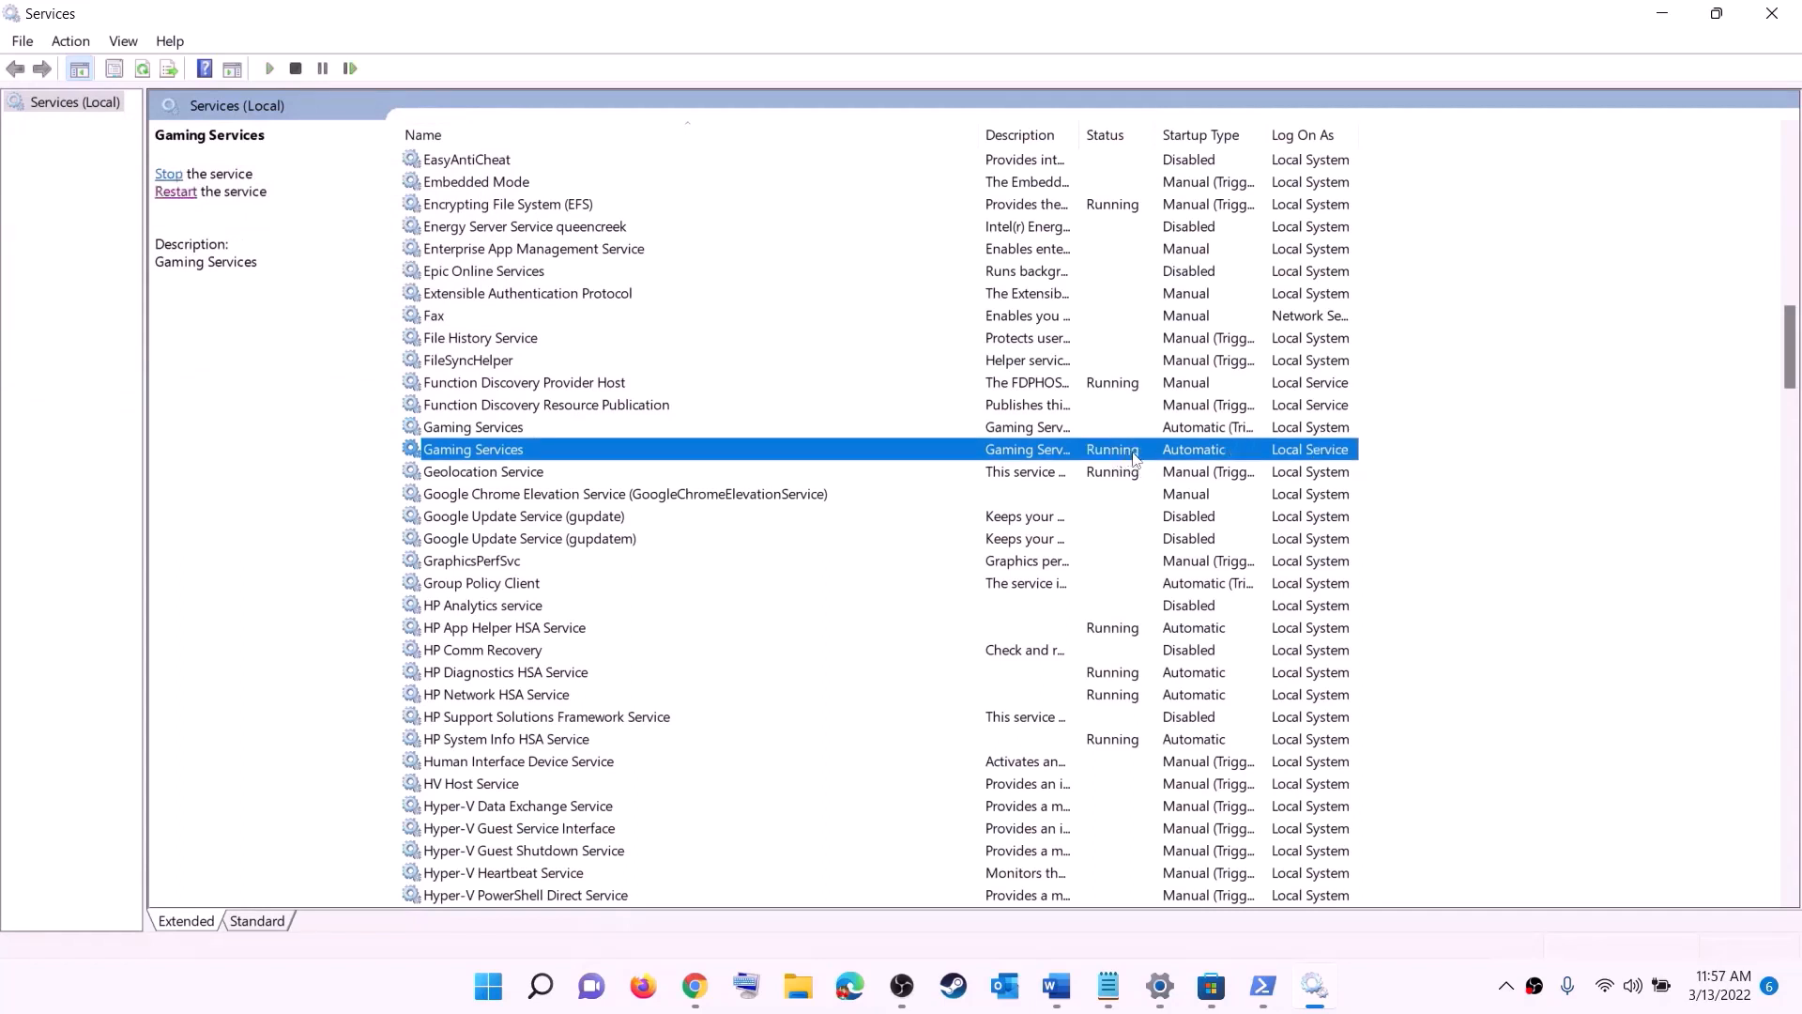
{"action": "right_click", "coordinate": [1117, 456]}
{"action": "left_click", "coordinate": [1157, 494]}
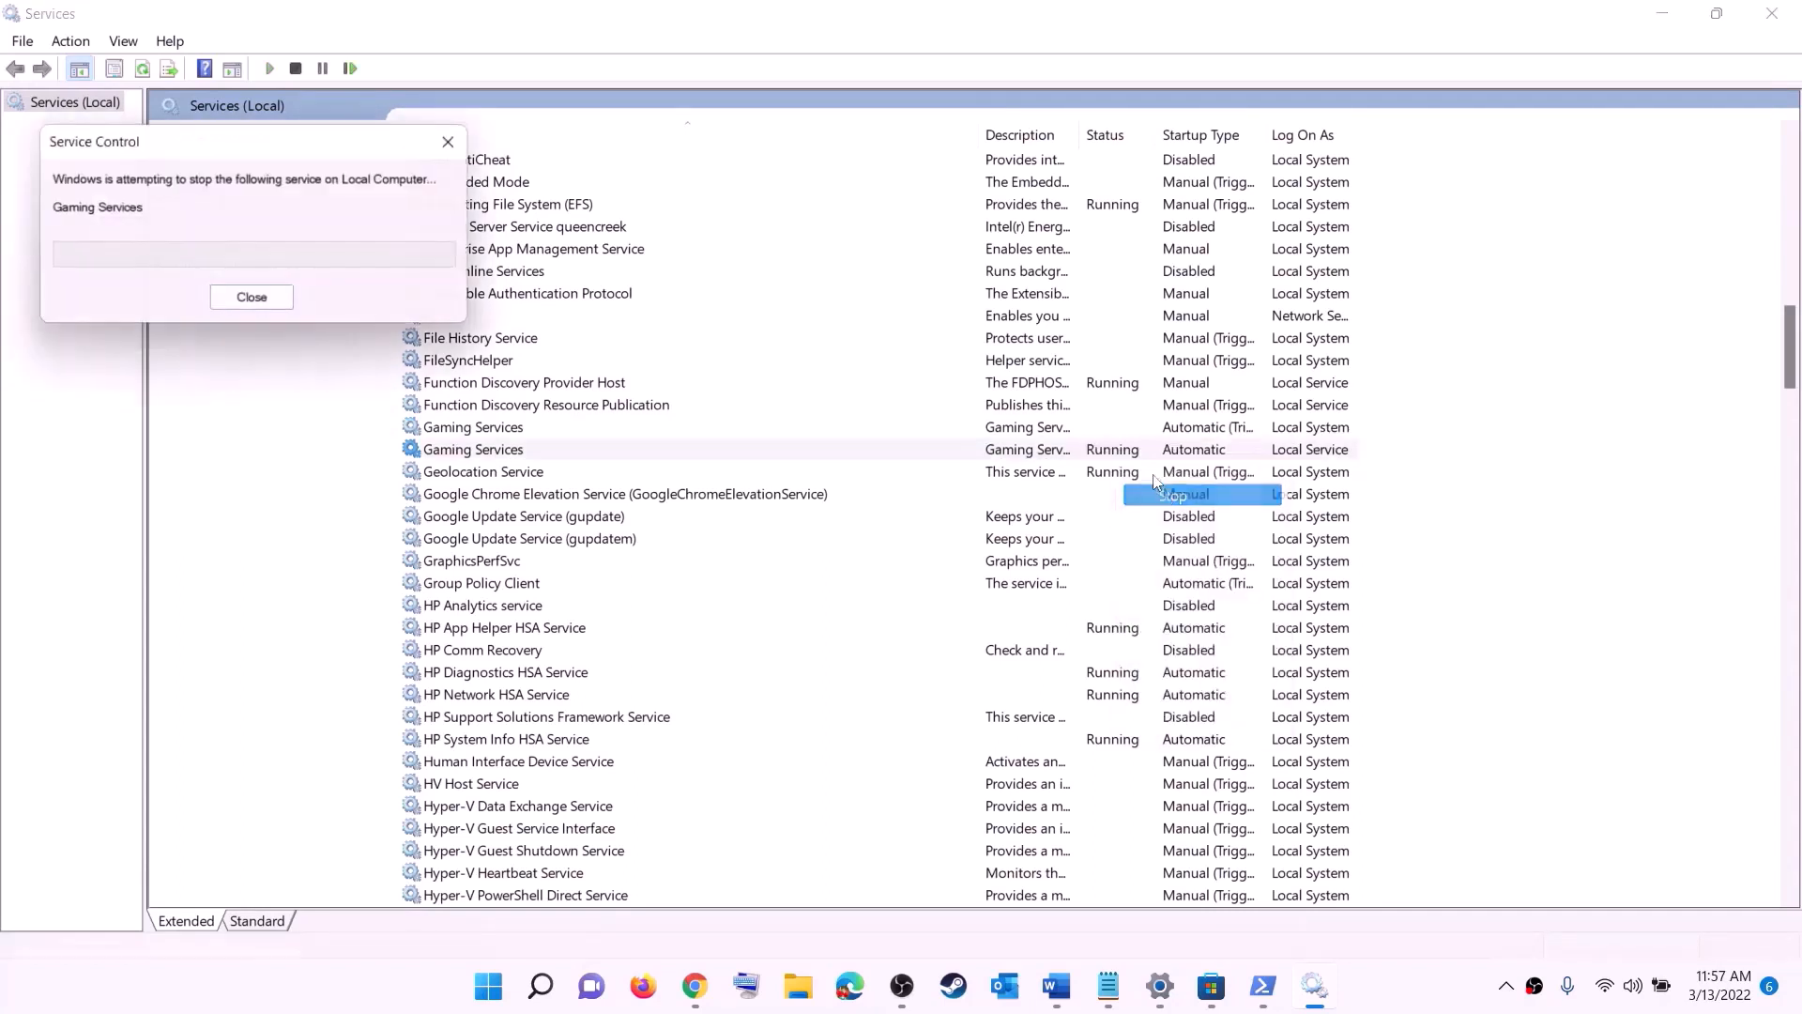
Step: Start both Gaming Services entries again, first the Local System one and then the Local Service one
{"action": "left_click", "coordinate": [1094, 428]}
{"action": "right_click", "coordinate": [1070, 430]}
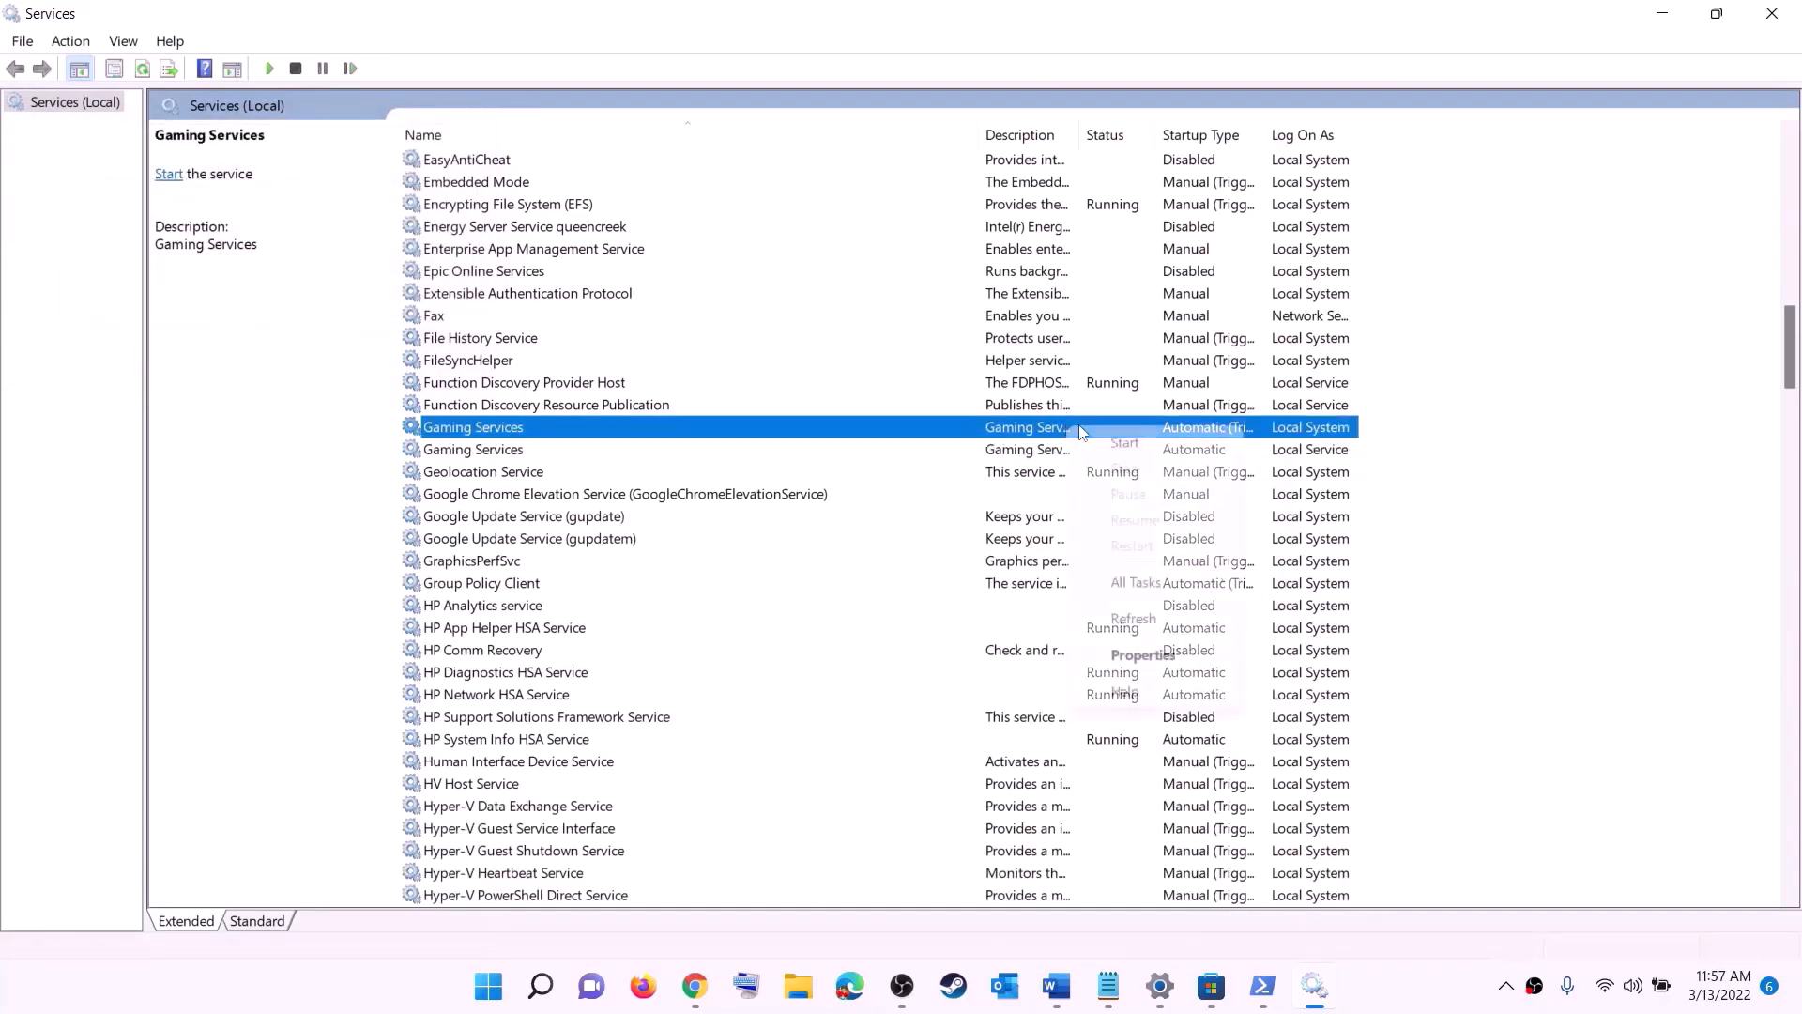
{"action": "left_click", "coordinate": [1144, 454]}
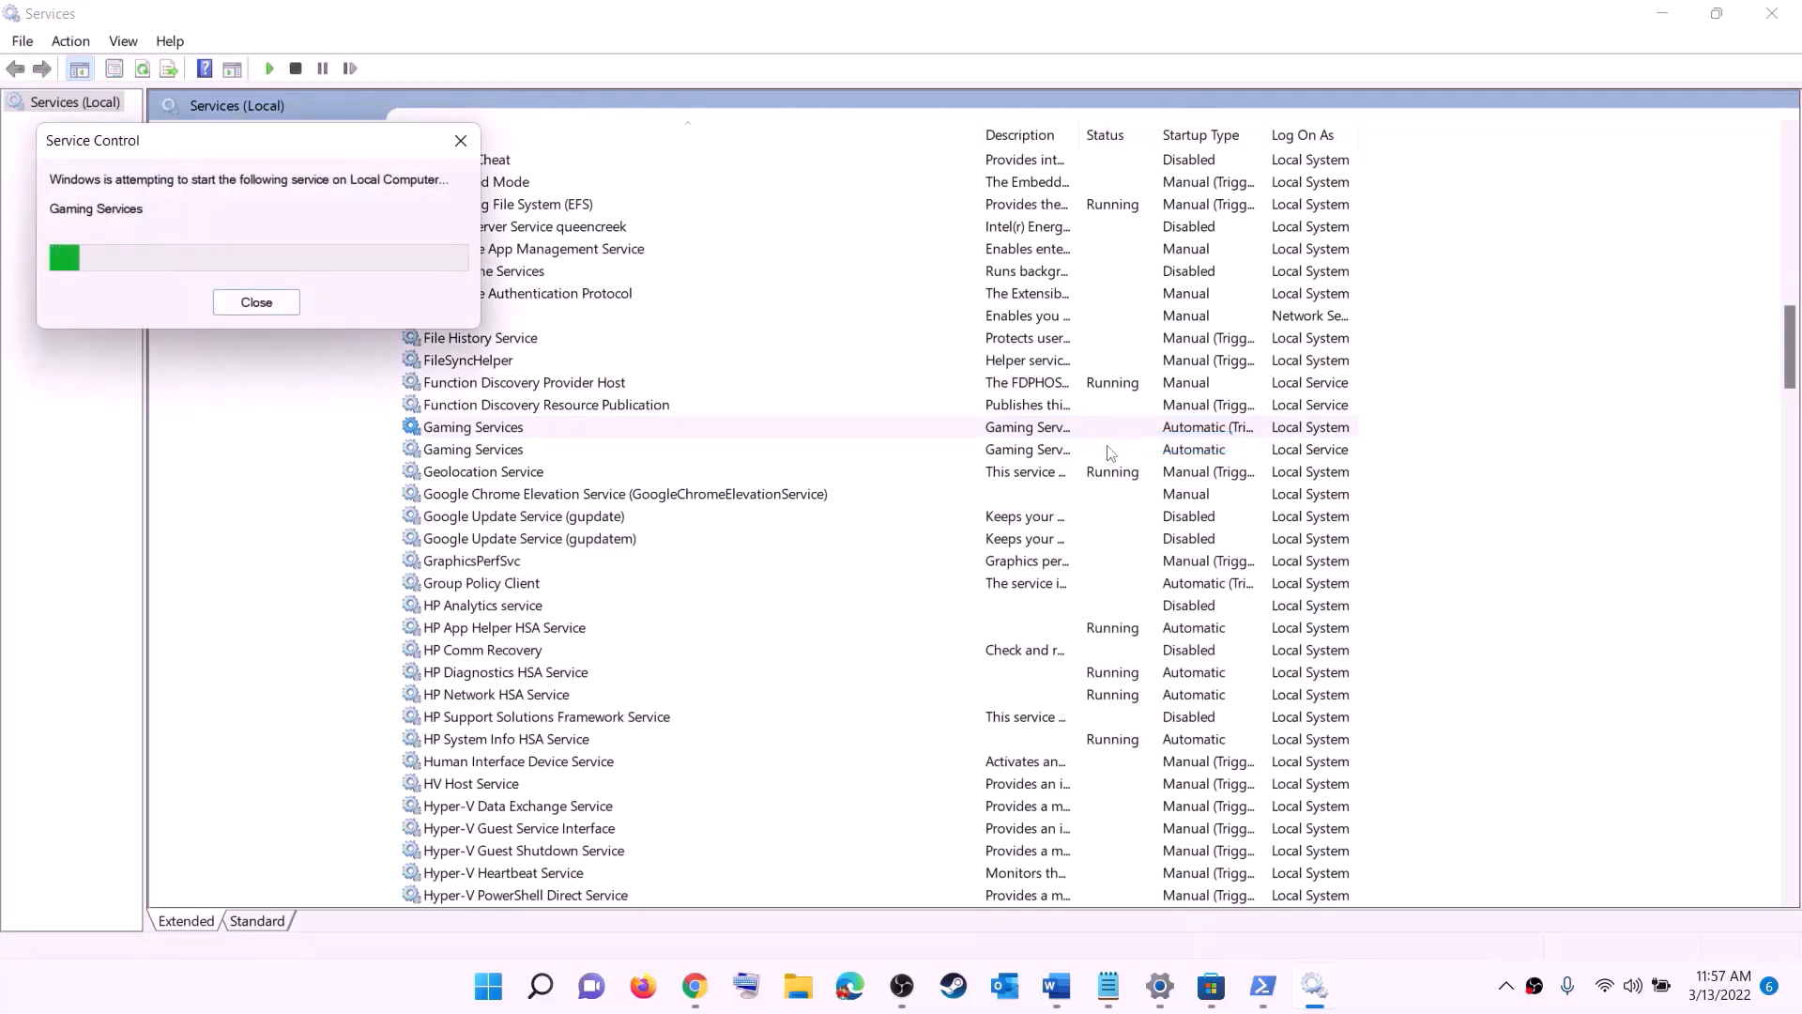
{"action": "left_click", "coordinate": [1070, 451]}
{"action": "right_click", "coordinate": [1064, 452]}
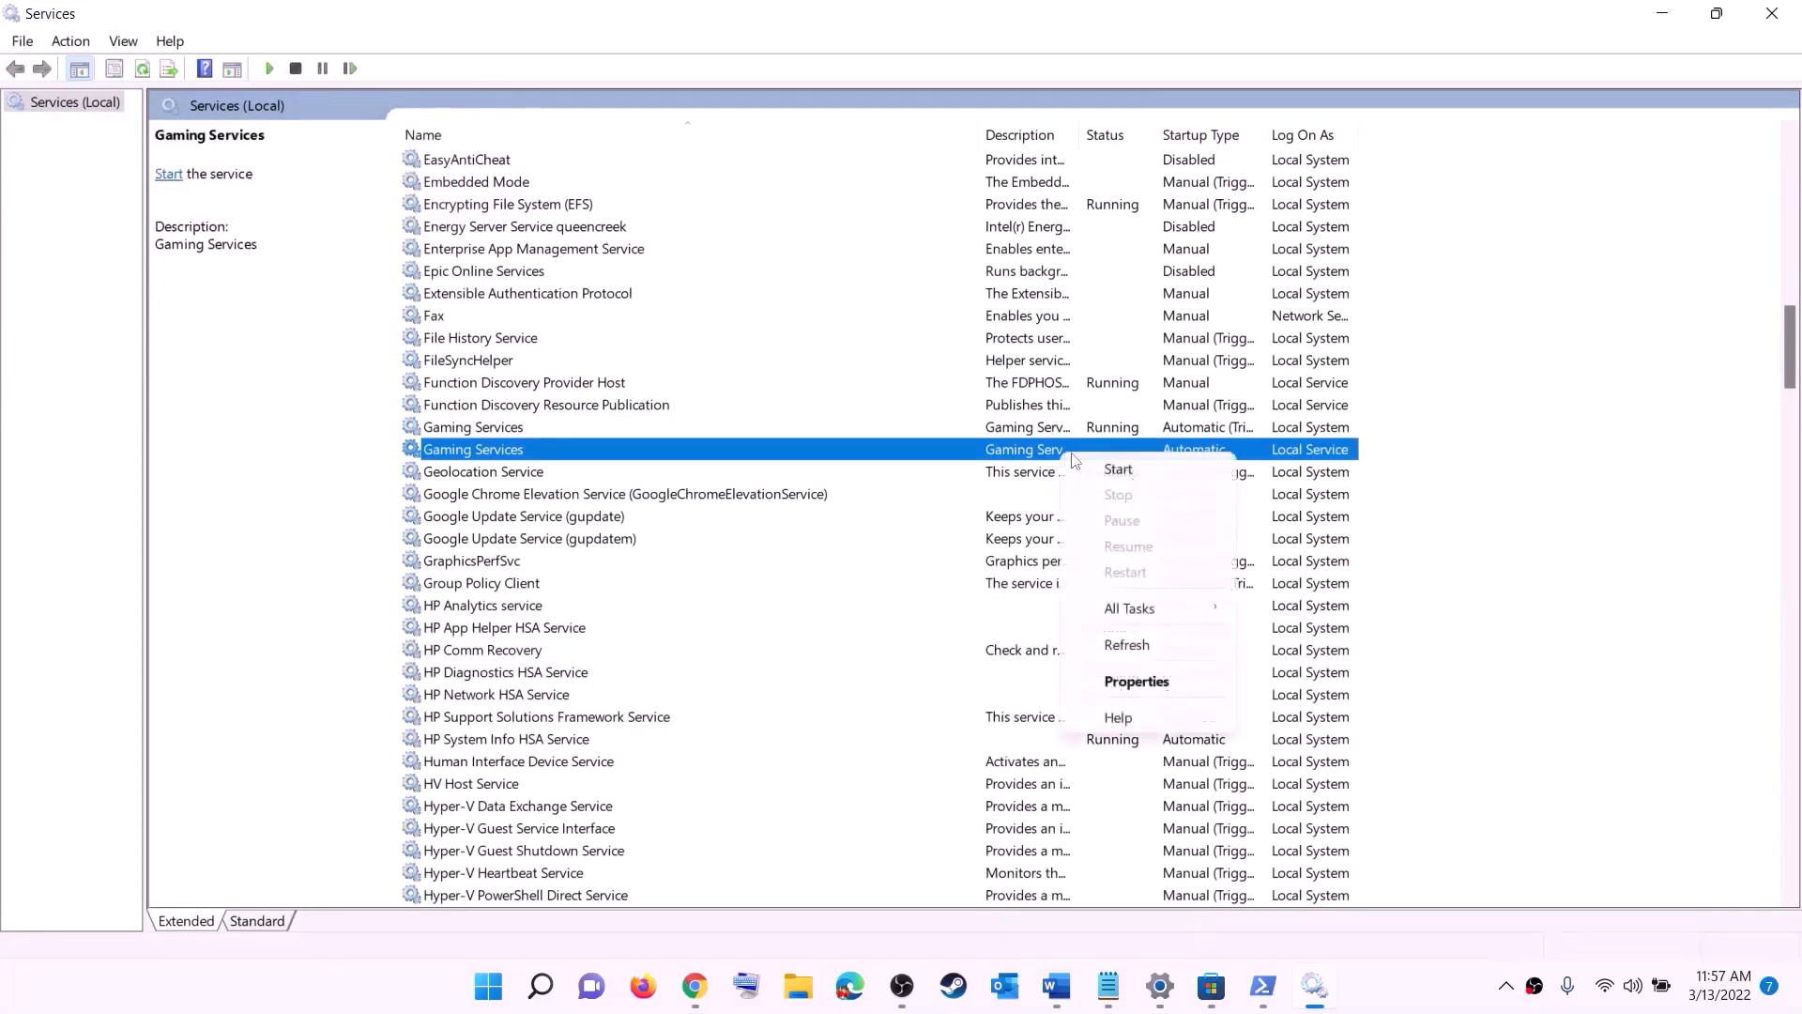
{"action": "left_click", "coordinate": [1111, 470]}
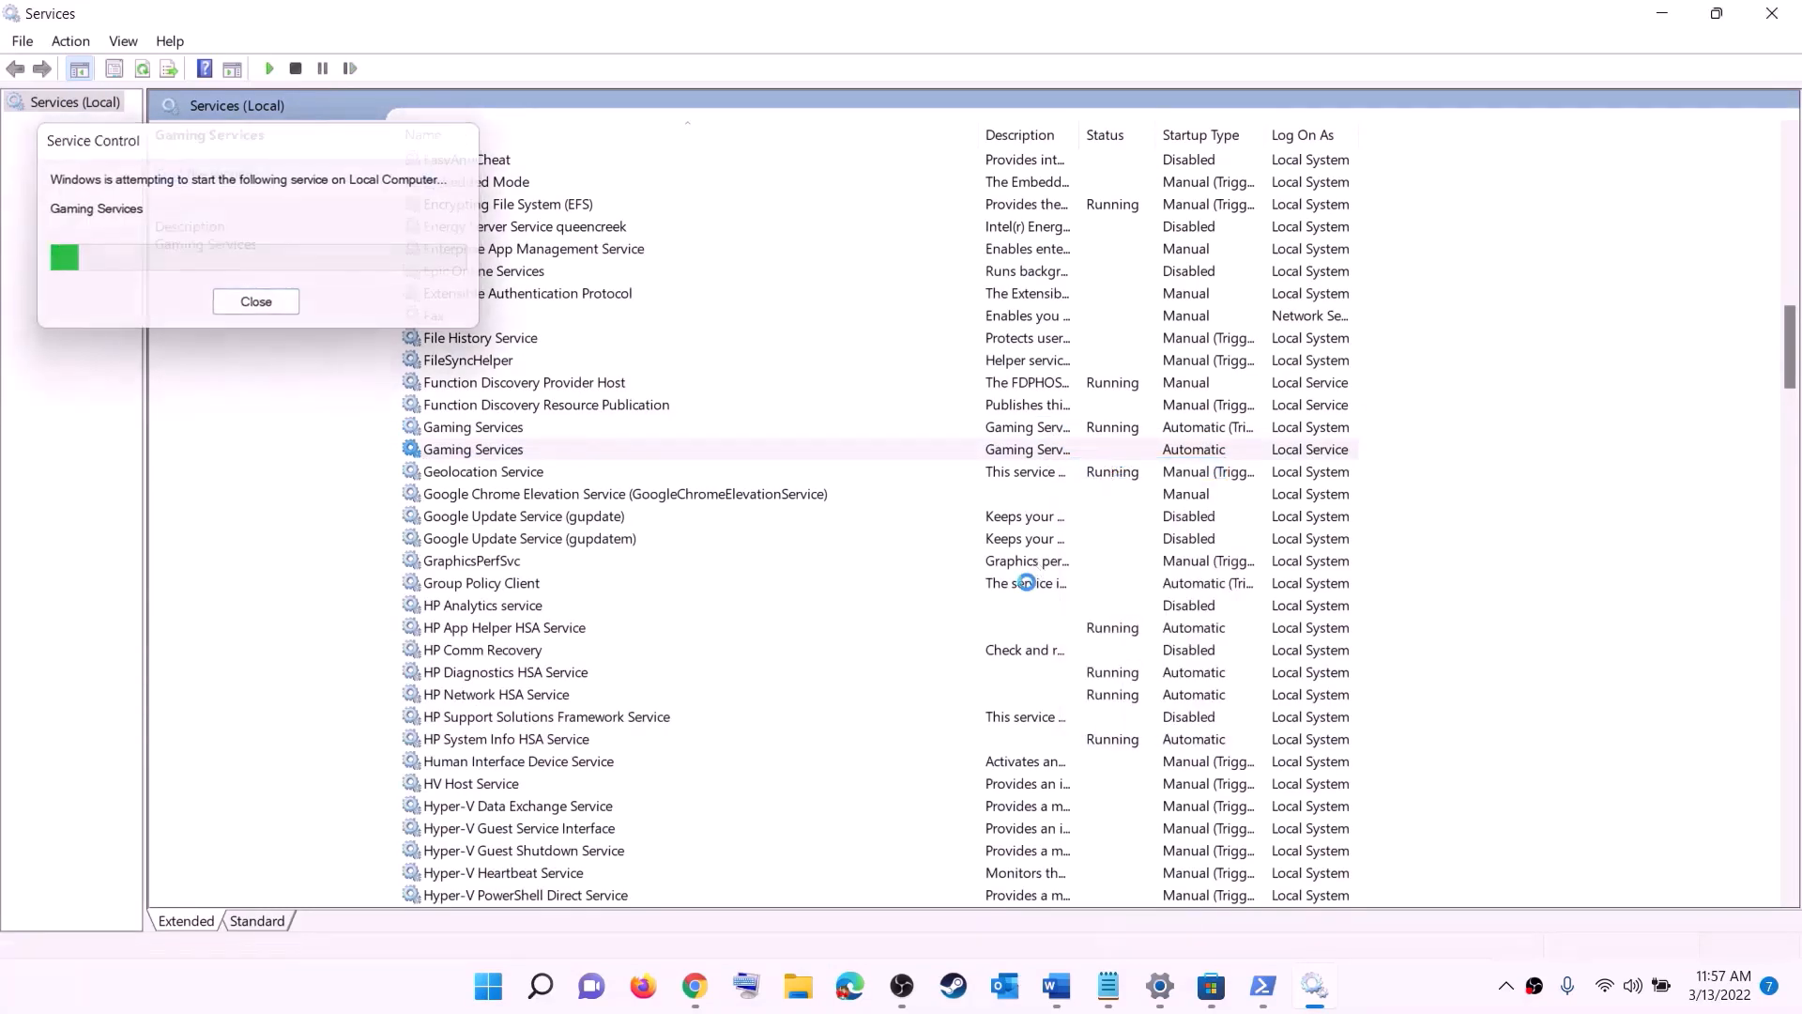
Step: Find the Microsoft Store Install Service, keep its startup type set to Automatic and confirm its properties
{"action": "left_click", "coordinate": [1026, 585]}
{"action": "key", "text": "m"}
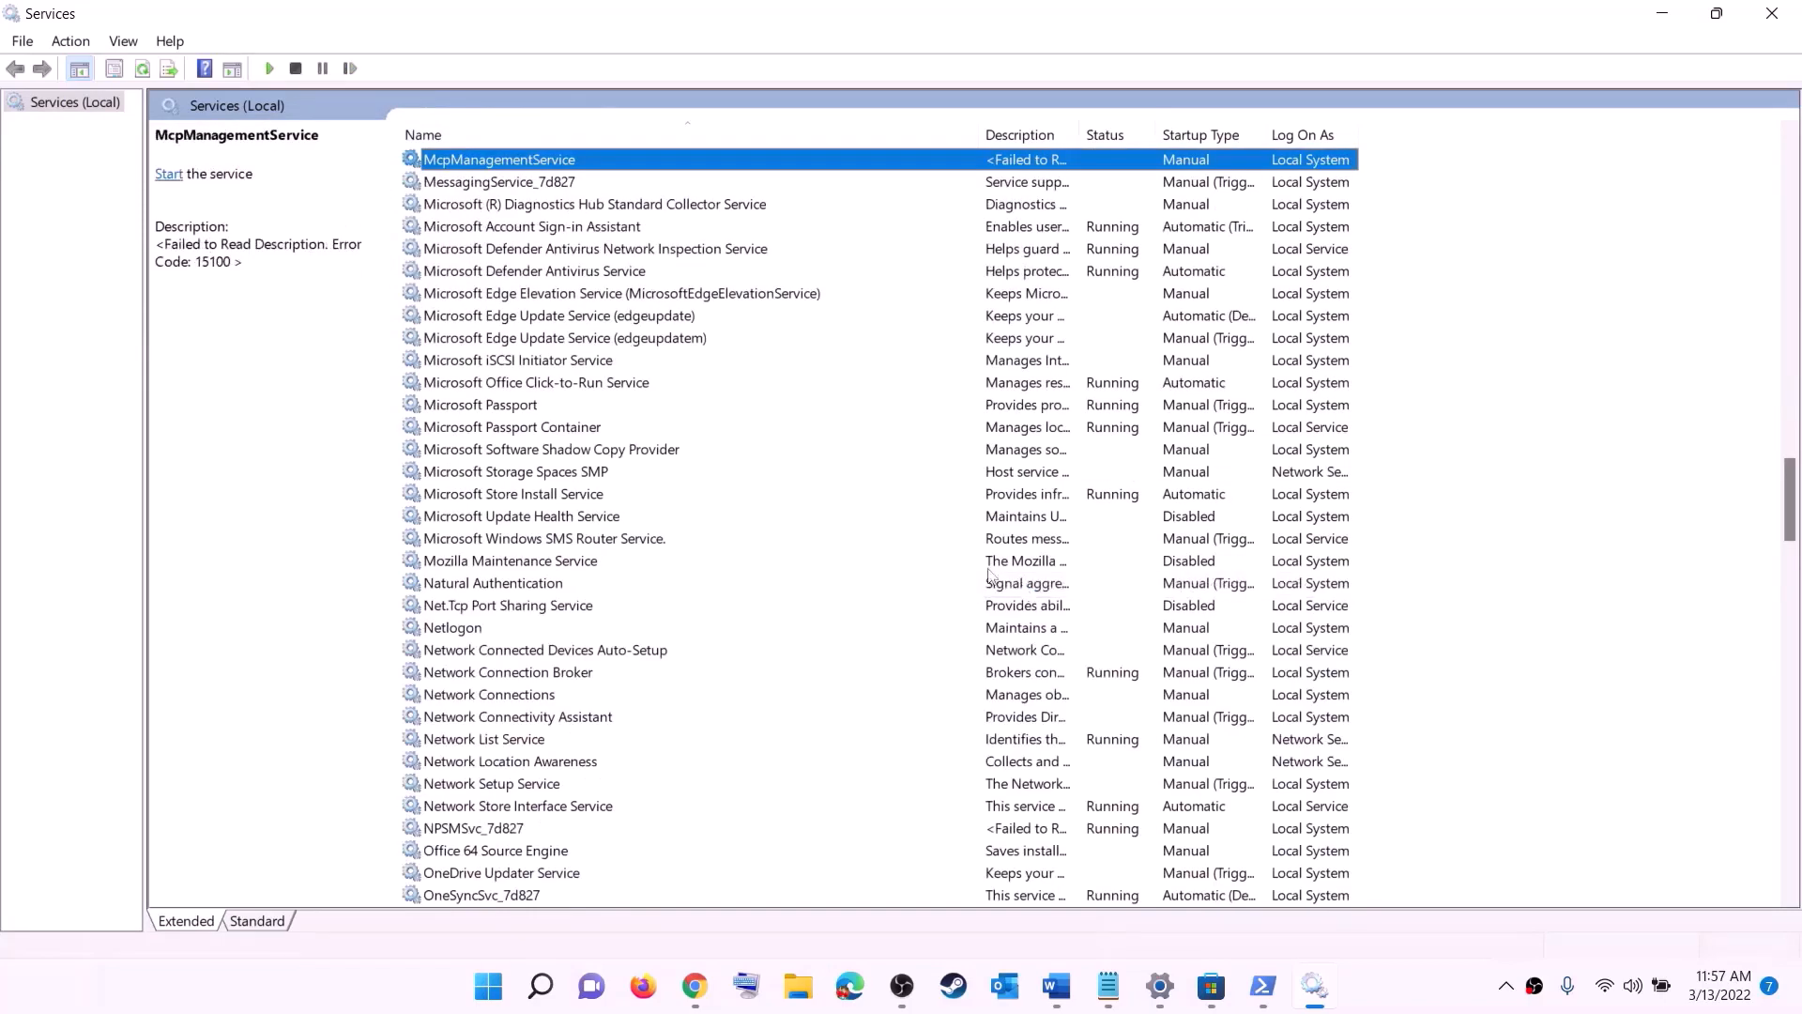
{"action": "left_click", "coordinate": [563, 495]}
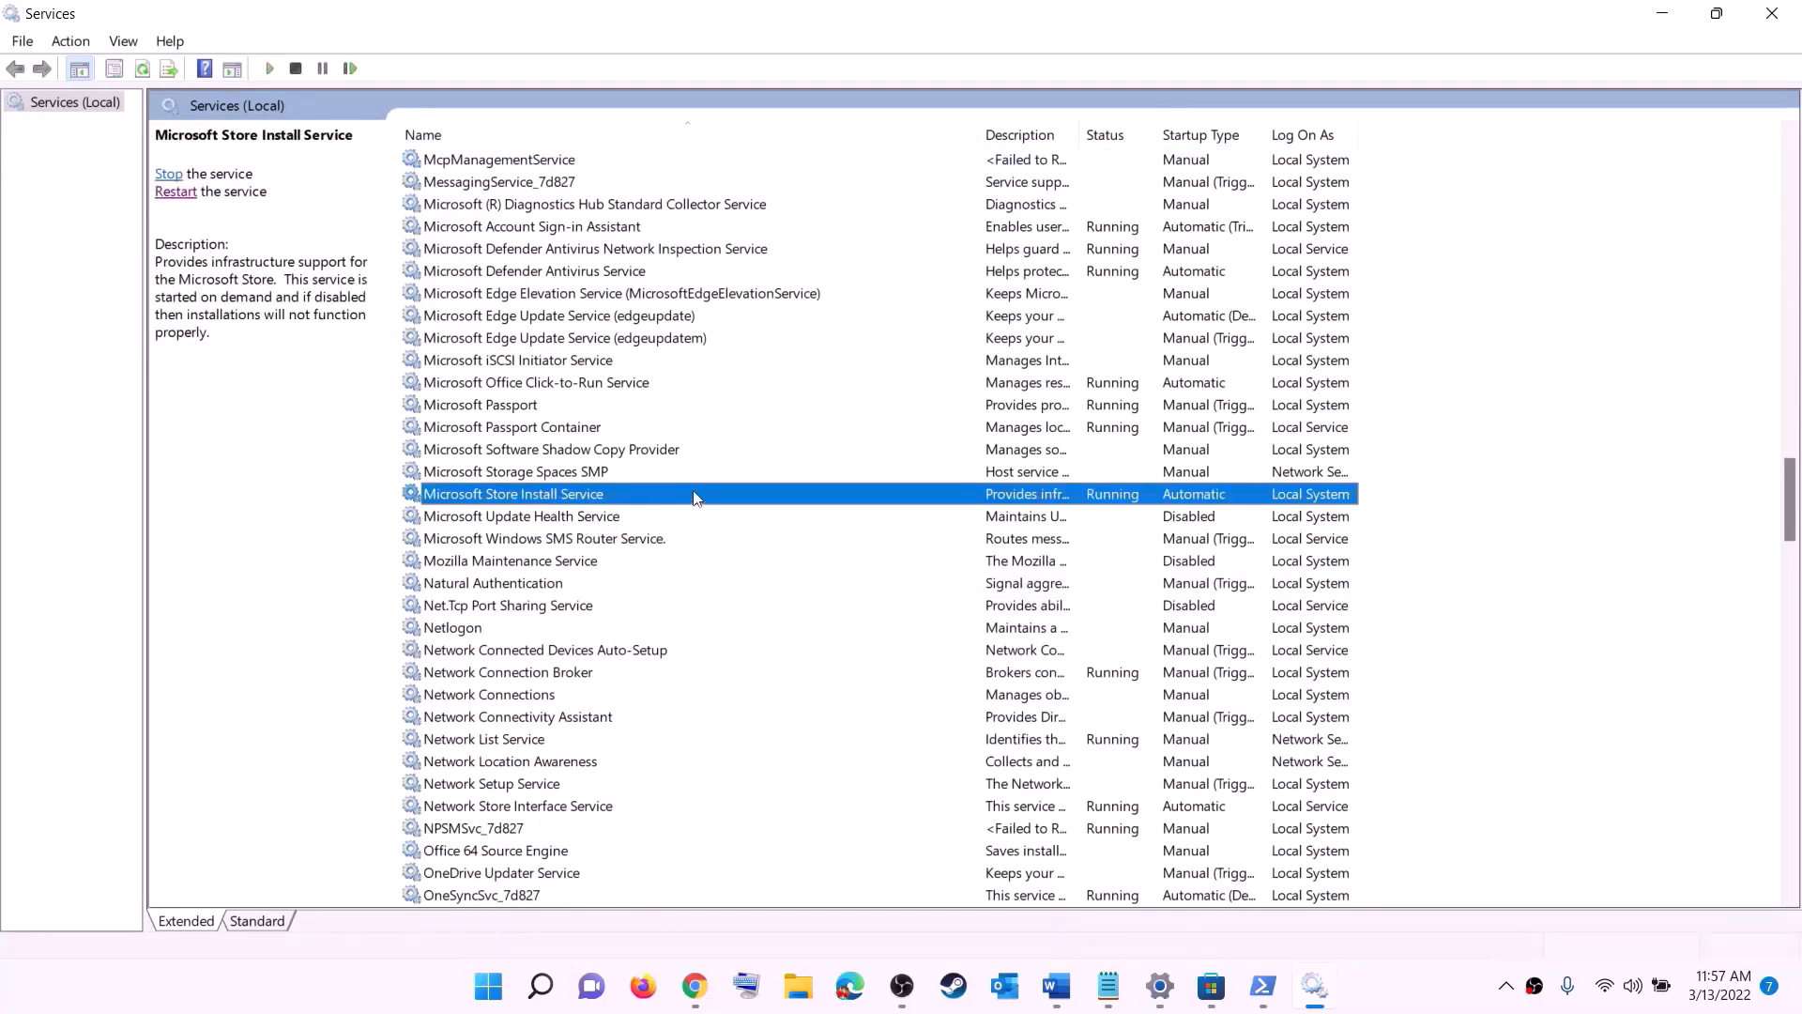
{"action": "double_click", "coordinate": [694, 495]}
{"action": "left_click", "coordinate": [878, 464]}
{"action": "left_click", "coordinate": [878, 464]}
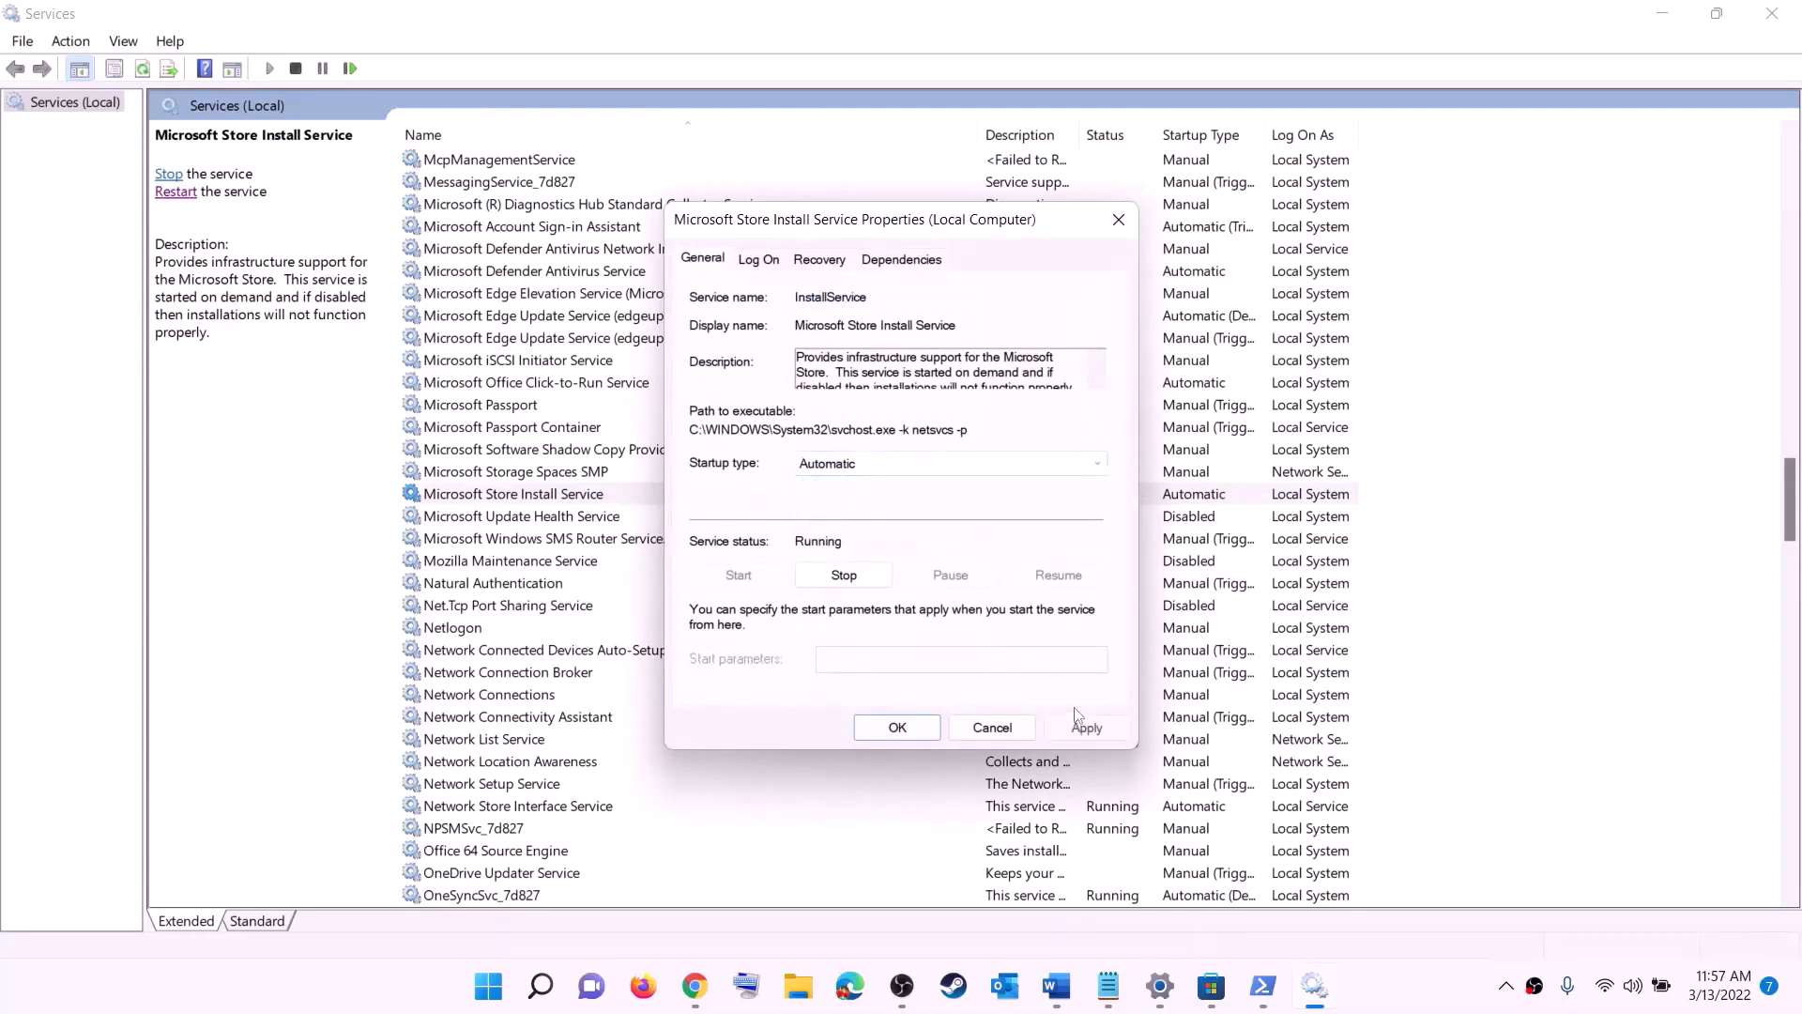
{"action": "left_click", "coordinate": [1079, 725]}
{"action": "left_click", "coordinate": [896, 727]}
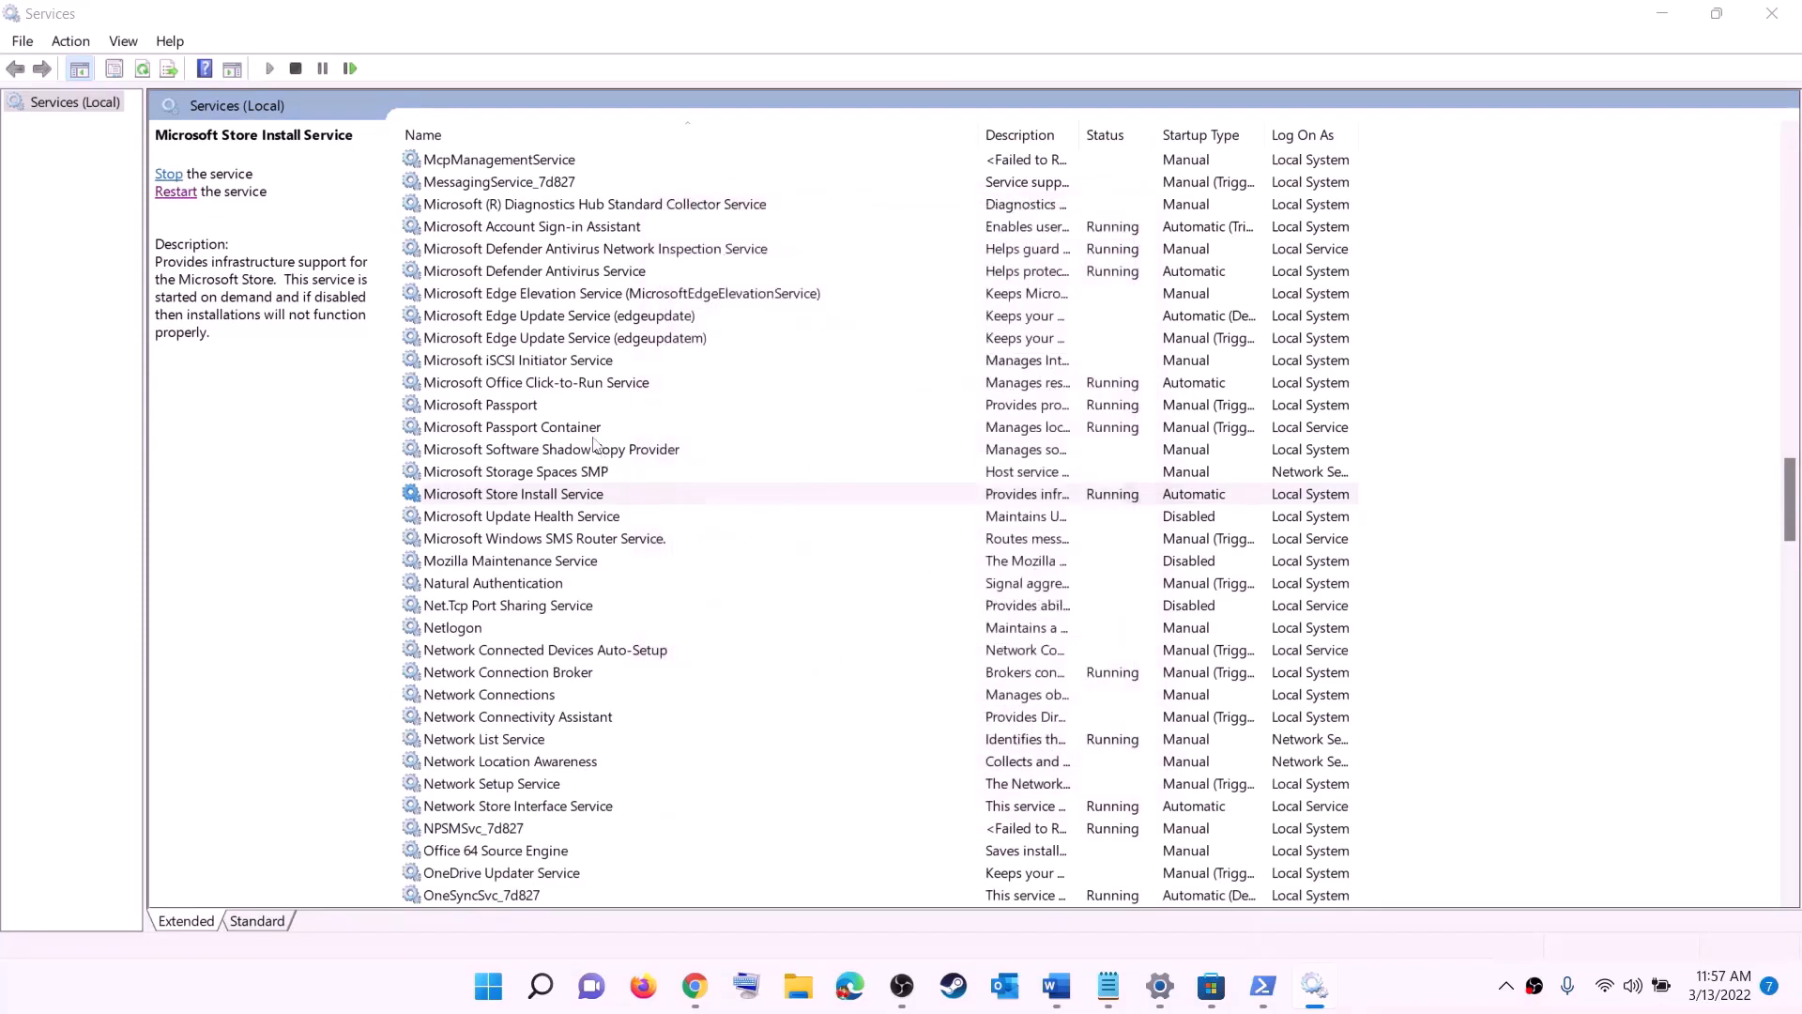
Step: Set the startup type of the Background Intelligent Transfer Service to Automatic, apply it and close the Services window
{"action": "left_click", "coordinate": [593, 434]}
{"action": "key", "text": "b"}
{"action": "scroll", "coordinate": [645, 369], "scroll_direction": "up", "scroll_amount": 4}
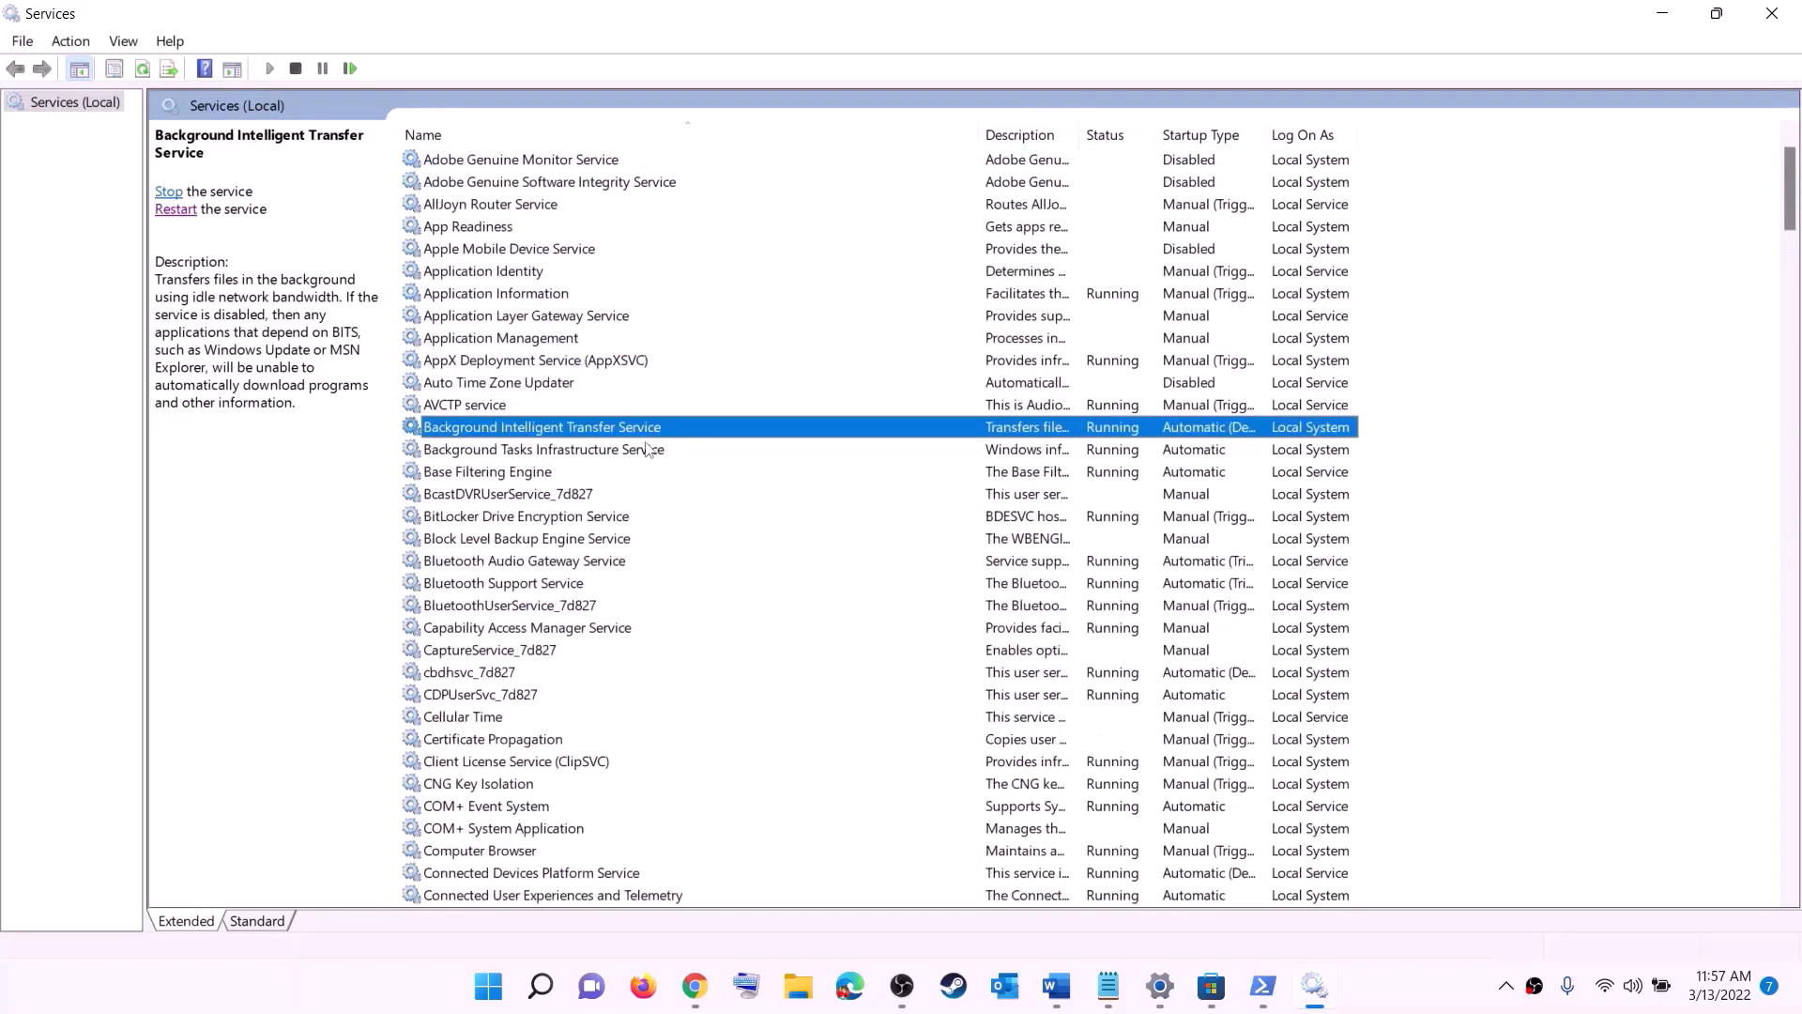
{"action": "double_click", "coordinate": [660, 432]}
{"action": "left_click", "coordinate": [938, 464]}
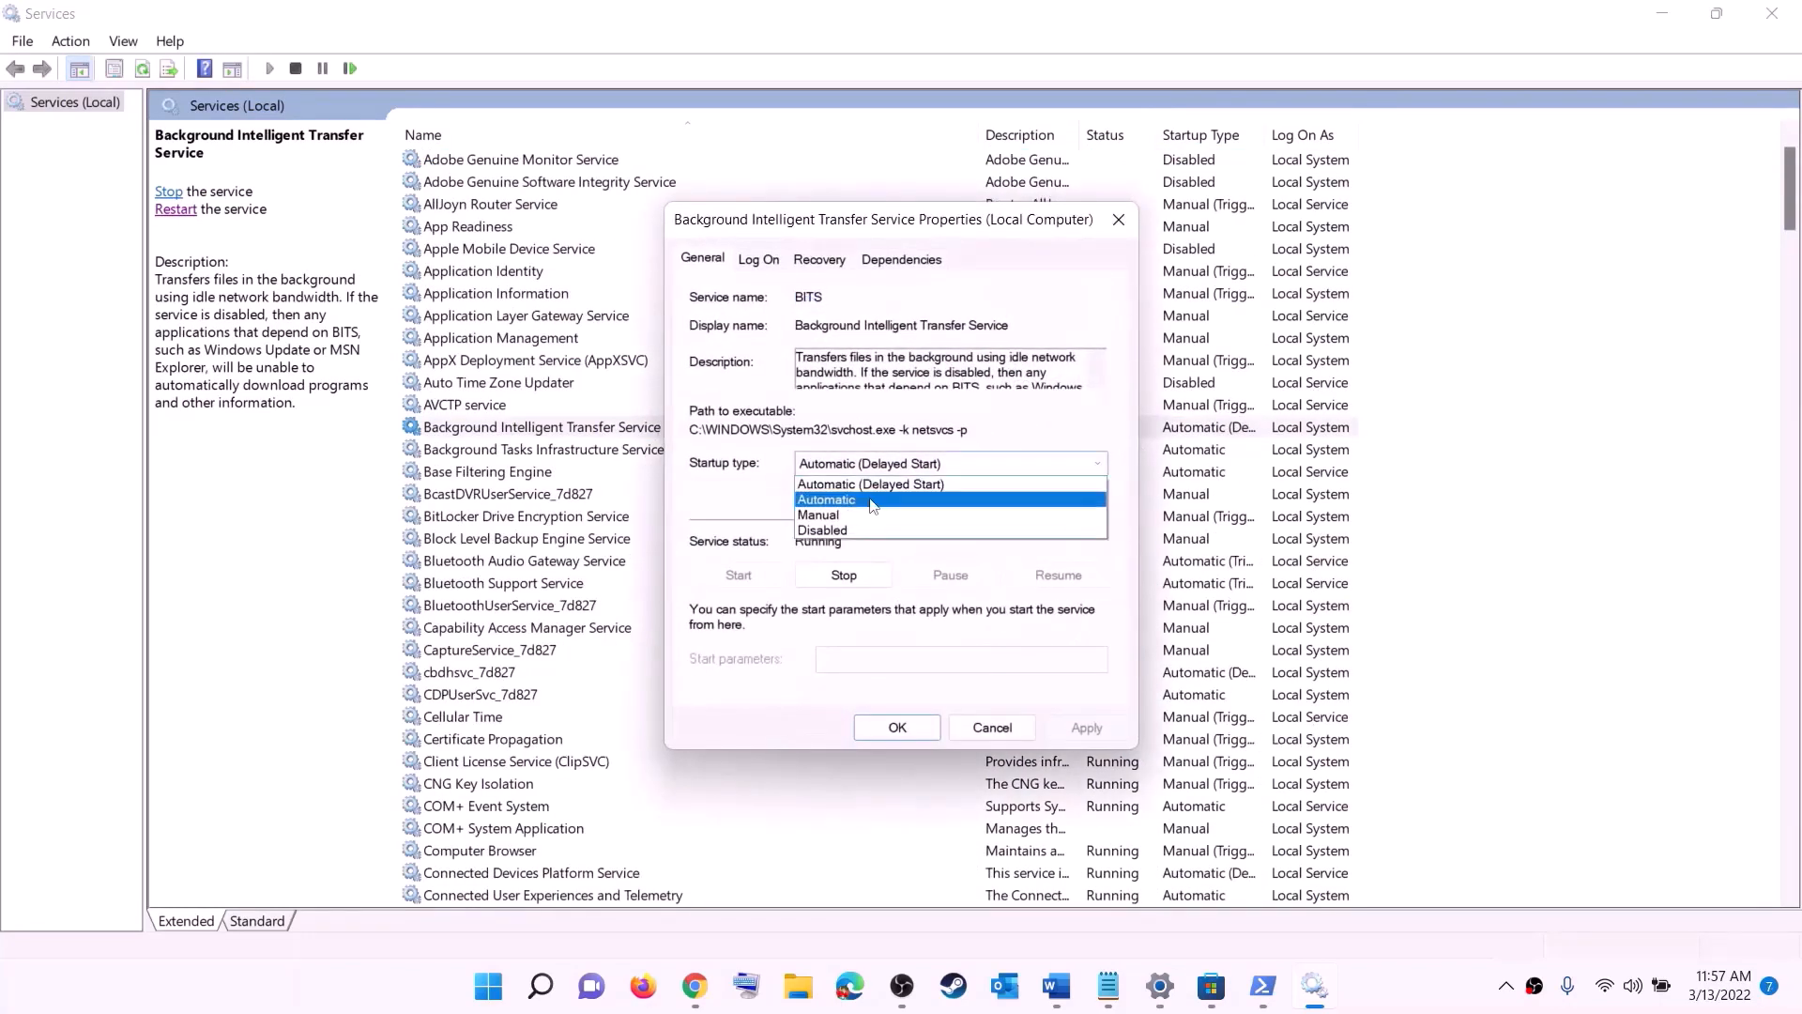
{"action": "left_click", "coordinate": [871, 500]}
{"action": "left_click", "coordinate": [1087, 728]}
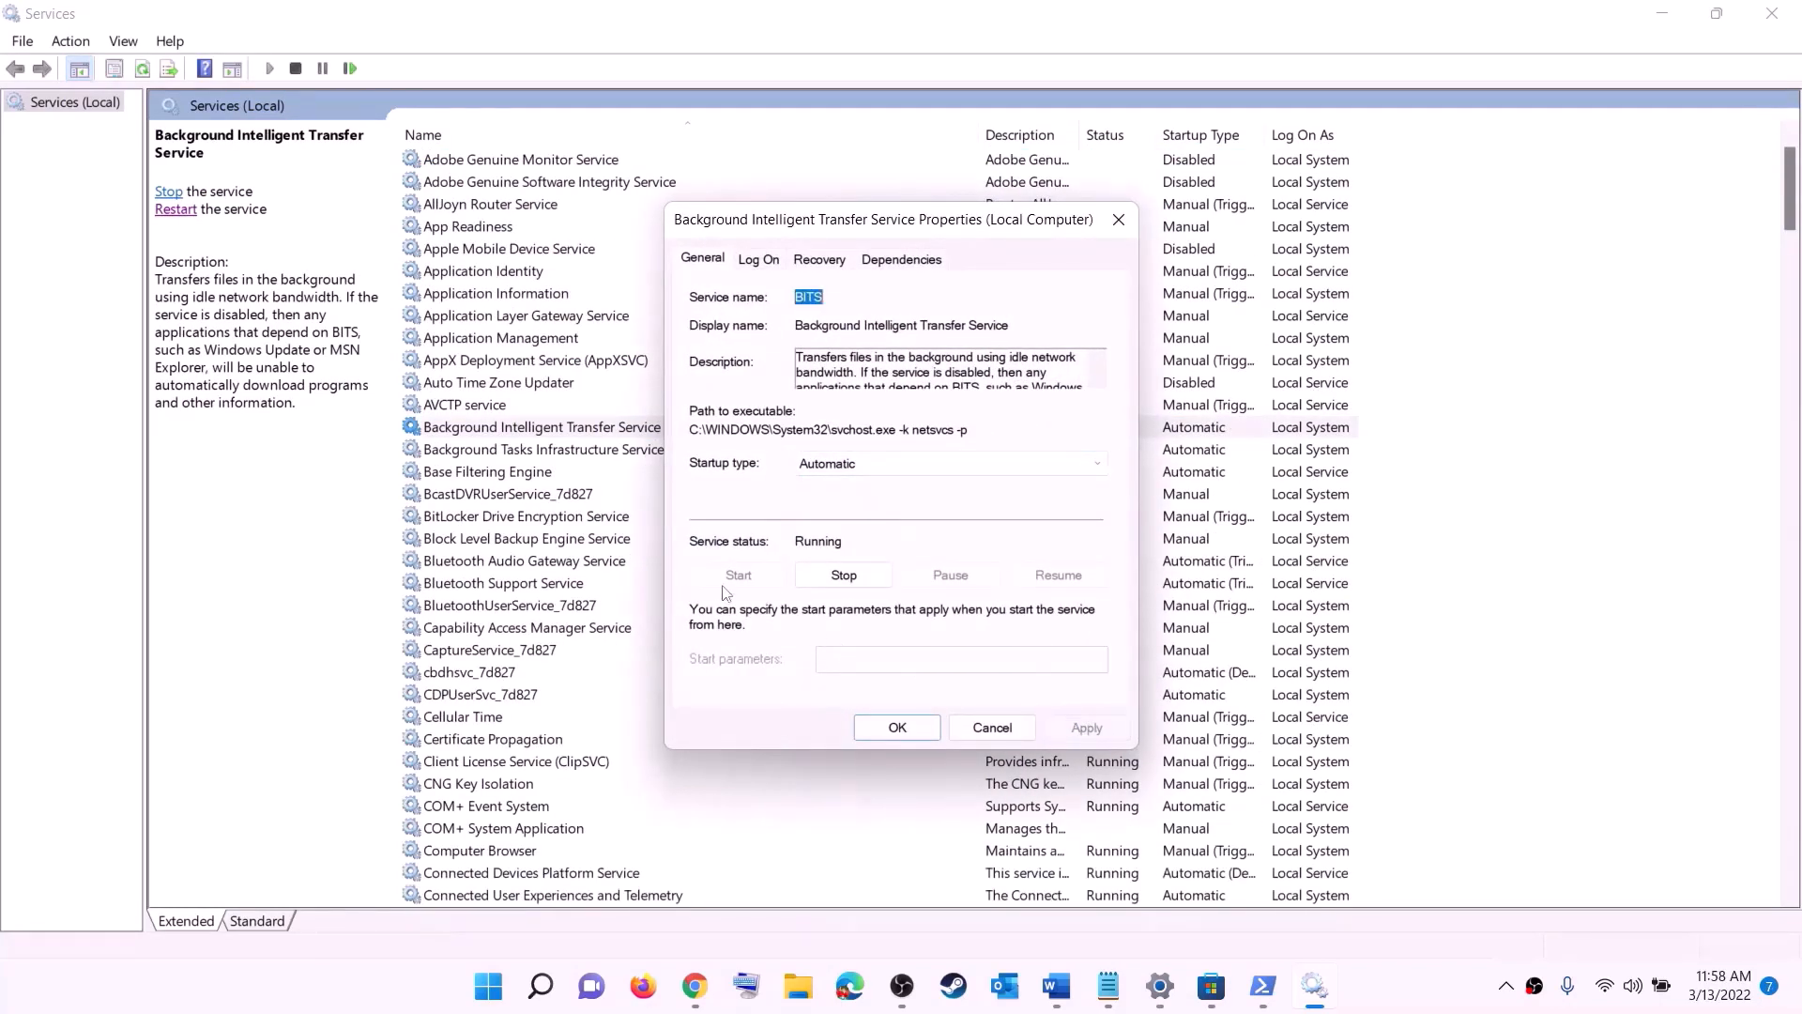
{"action": "left_click", "coordinate": [898, 729]}
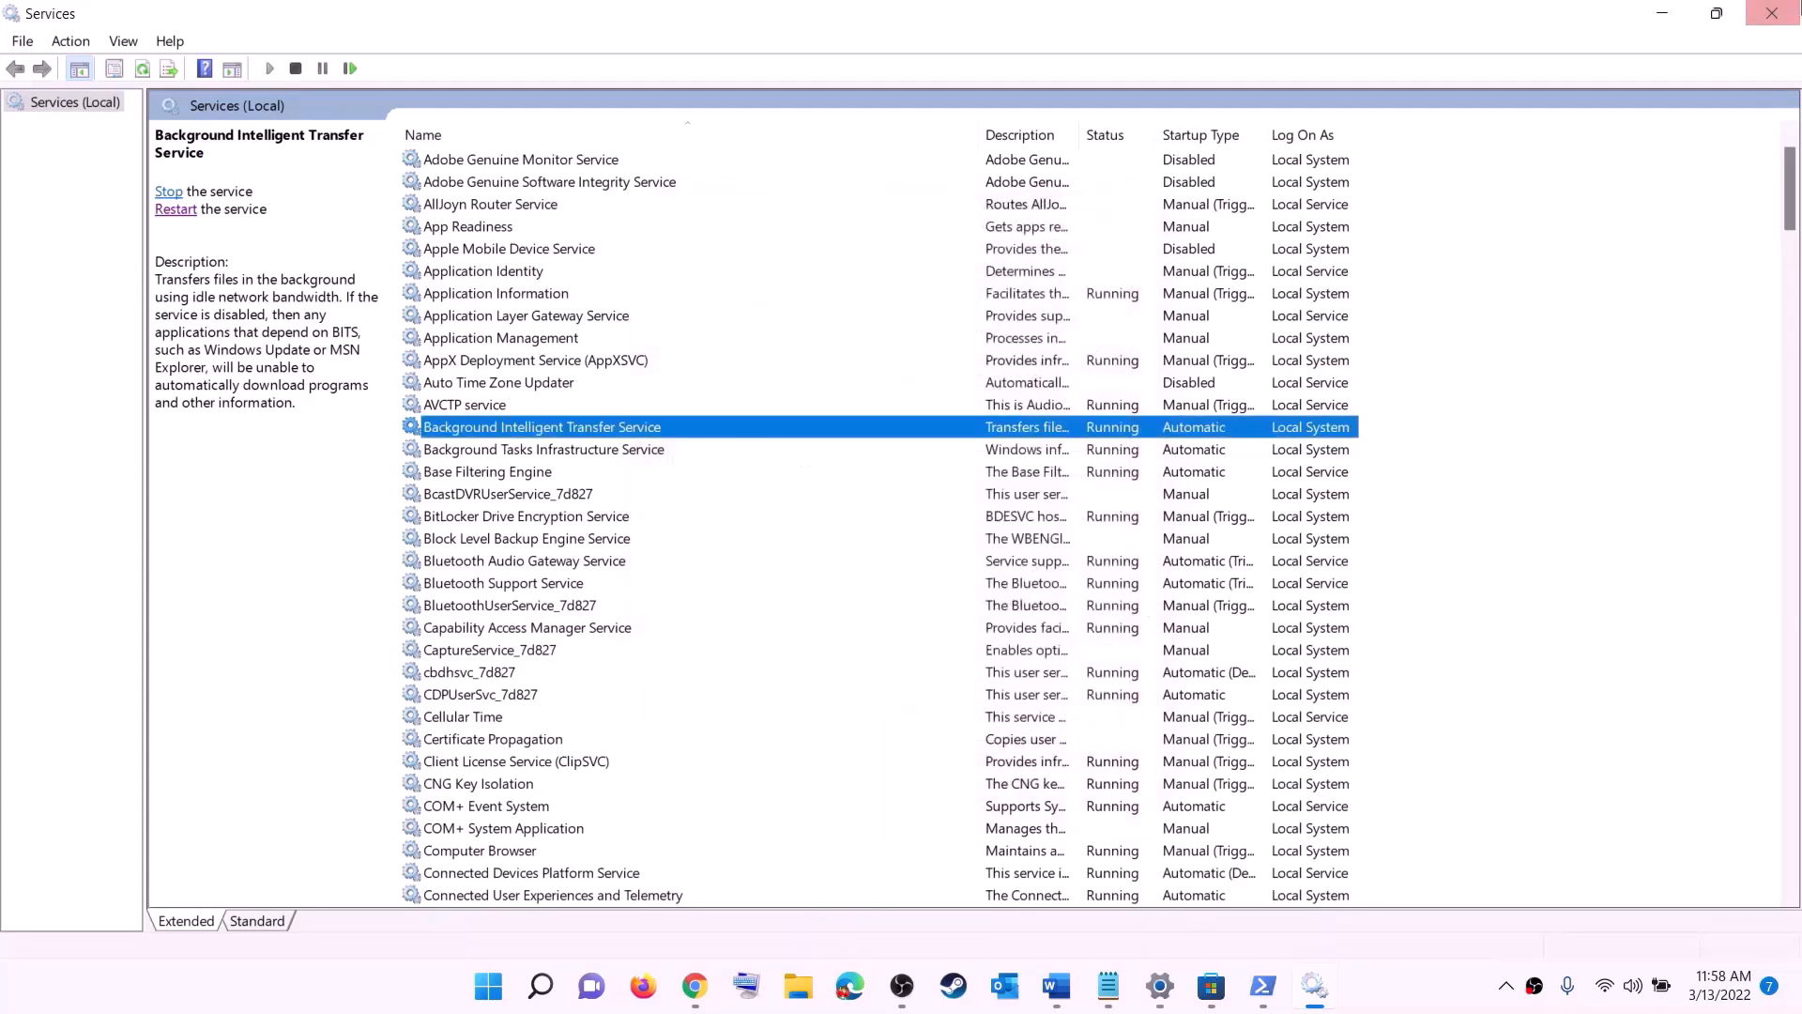
{"action": "left_click", "coordinate": [1773, 13]}
Step: Go to step 9, Update Windows, in the Word notes and open the Windows Update page in Settings
{"action": "scroll", "coordinate": [653, 531], "scroll_direction": "down", "scroll_amount": 6}
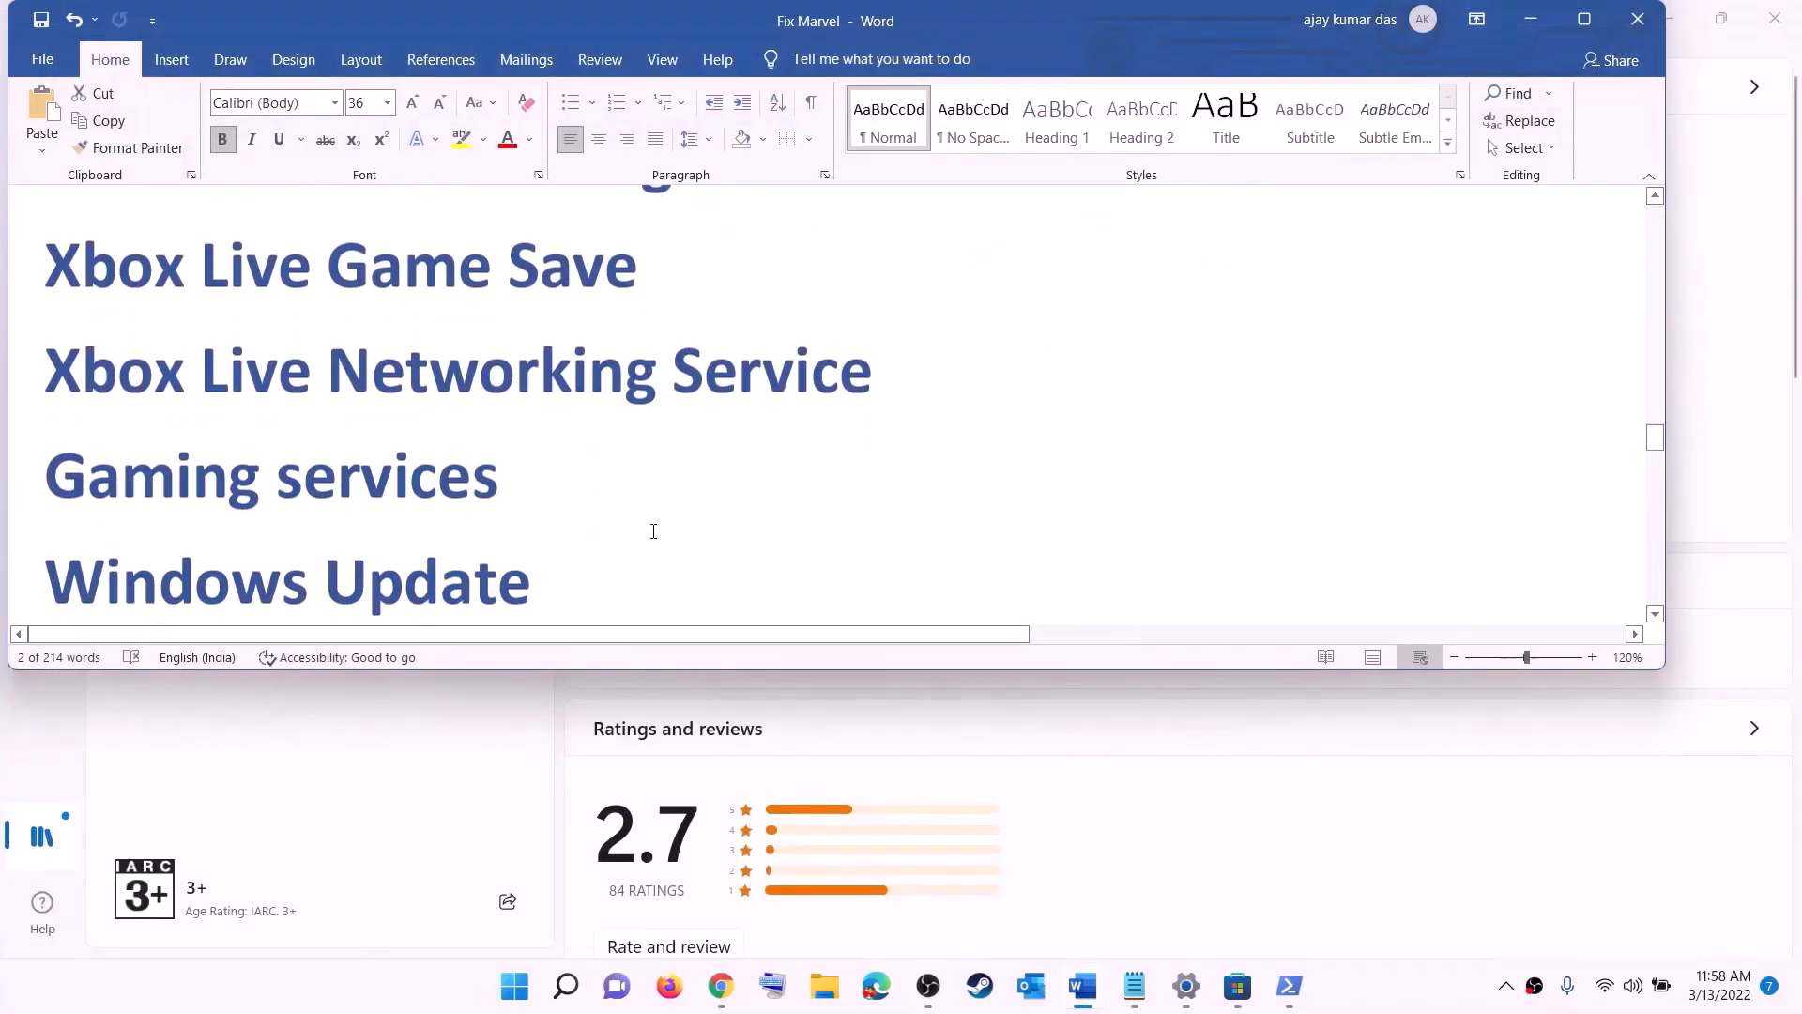
{"action": "scroll", "coordinate": [654, 531], "scroll_direction": "down", "scroll_amount": 1}
{"action": "left_click_drag", "start_coordinate": [258, 424], "coordinate": [870, 410]}
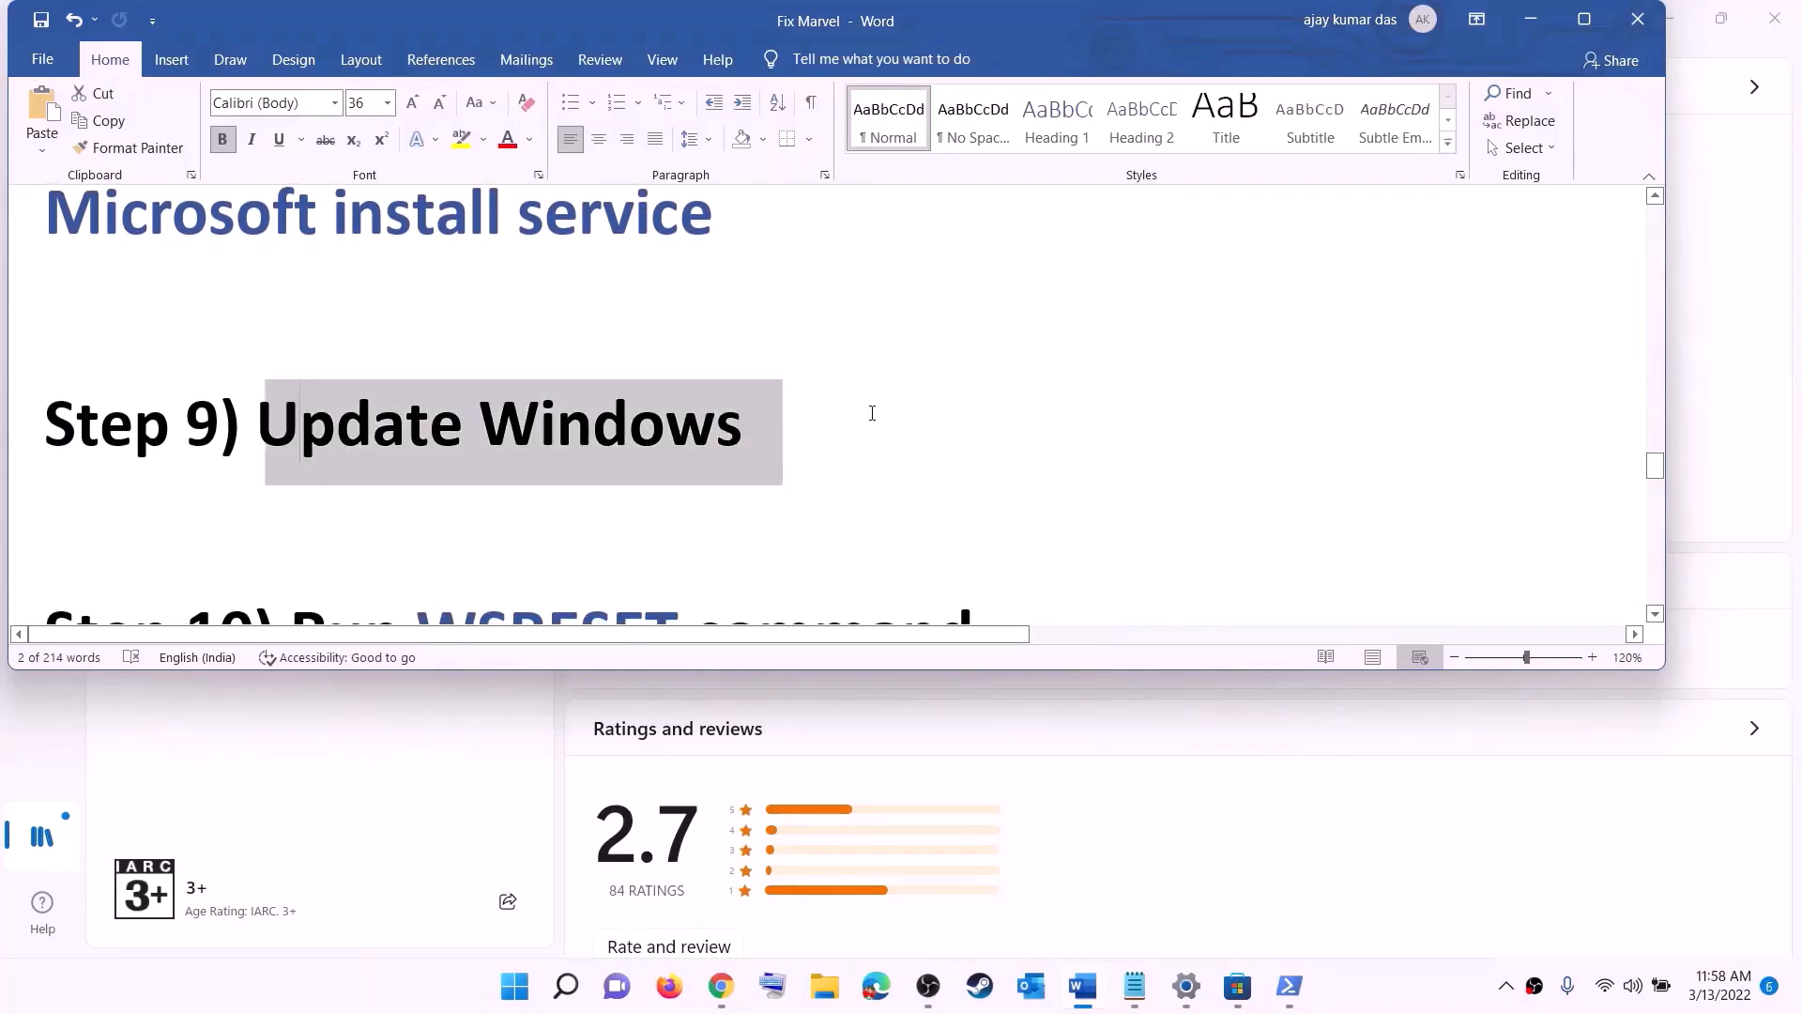
{"action": "left_click", "coordinate": [515, 987]}
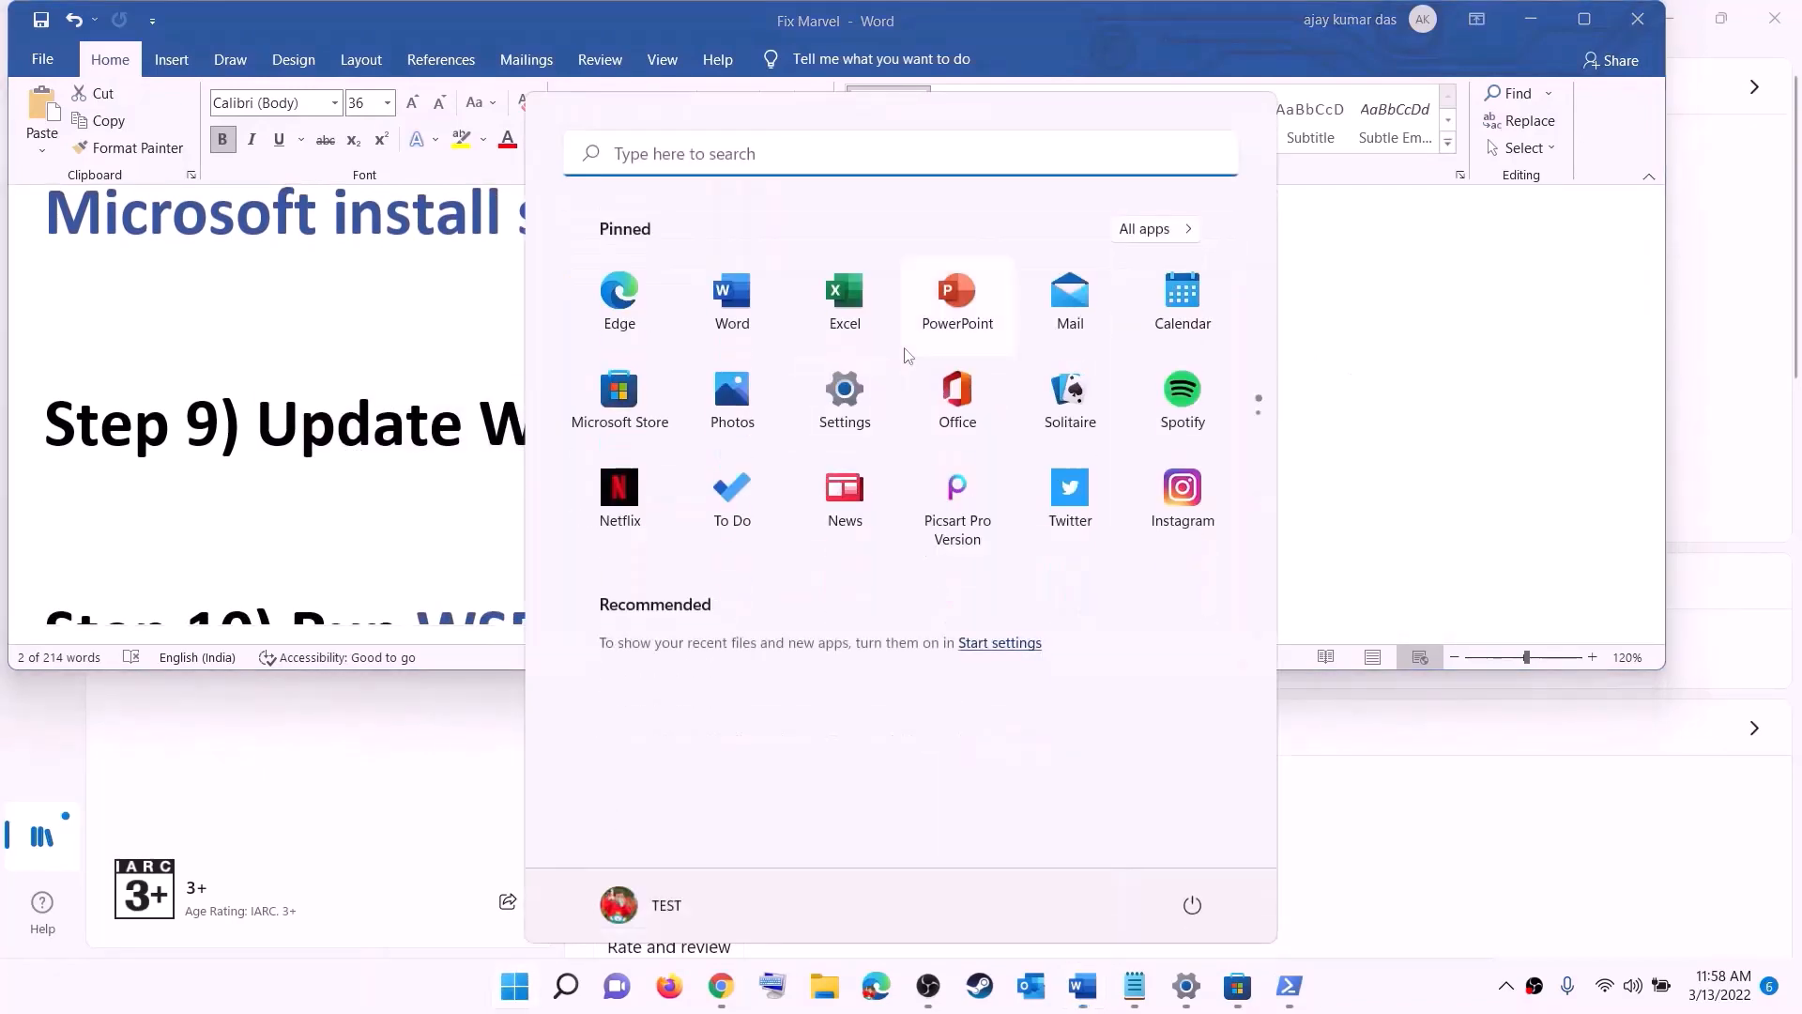
{"action": "left_click", "coordinate": [845, 399]}
{"action": "left_click", "coordinate": [136, 721]}
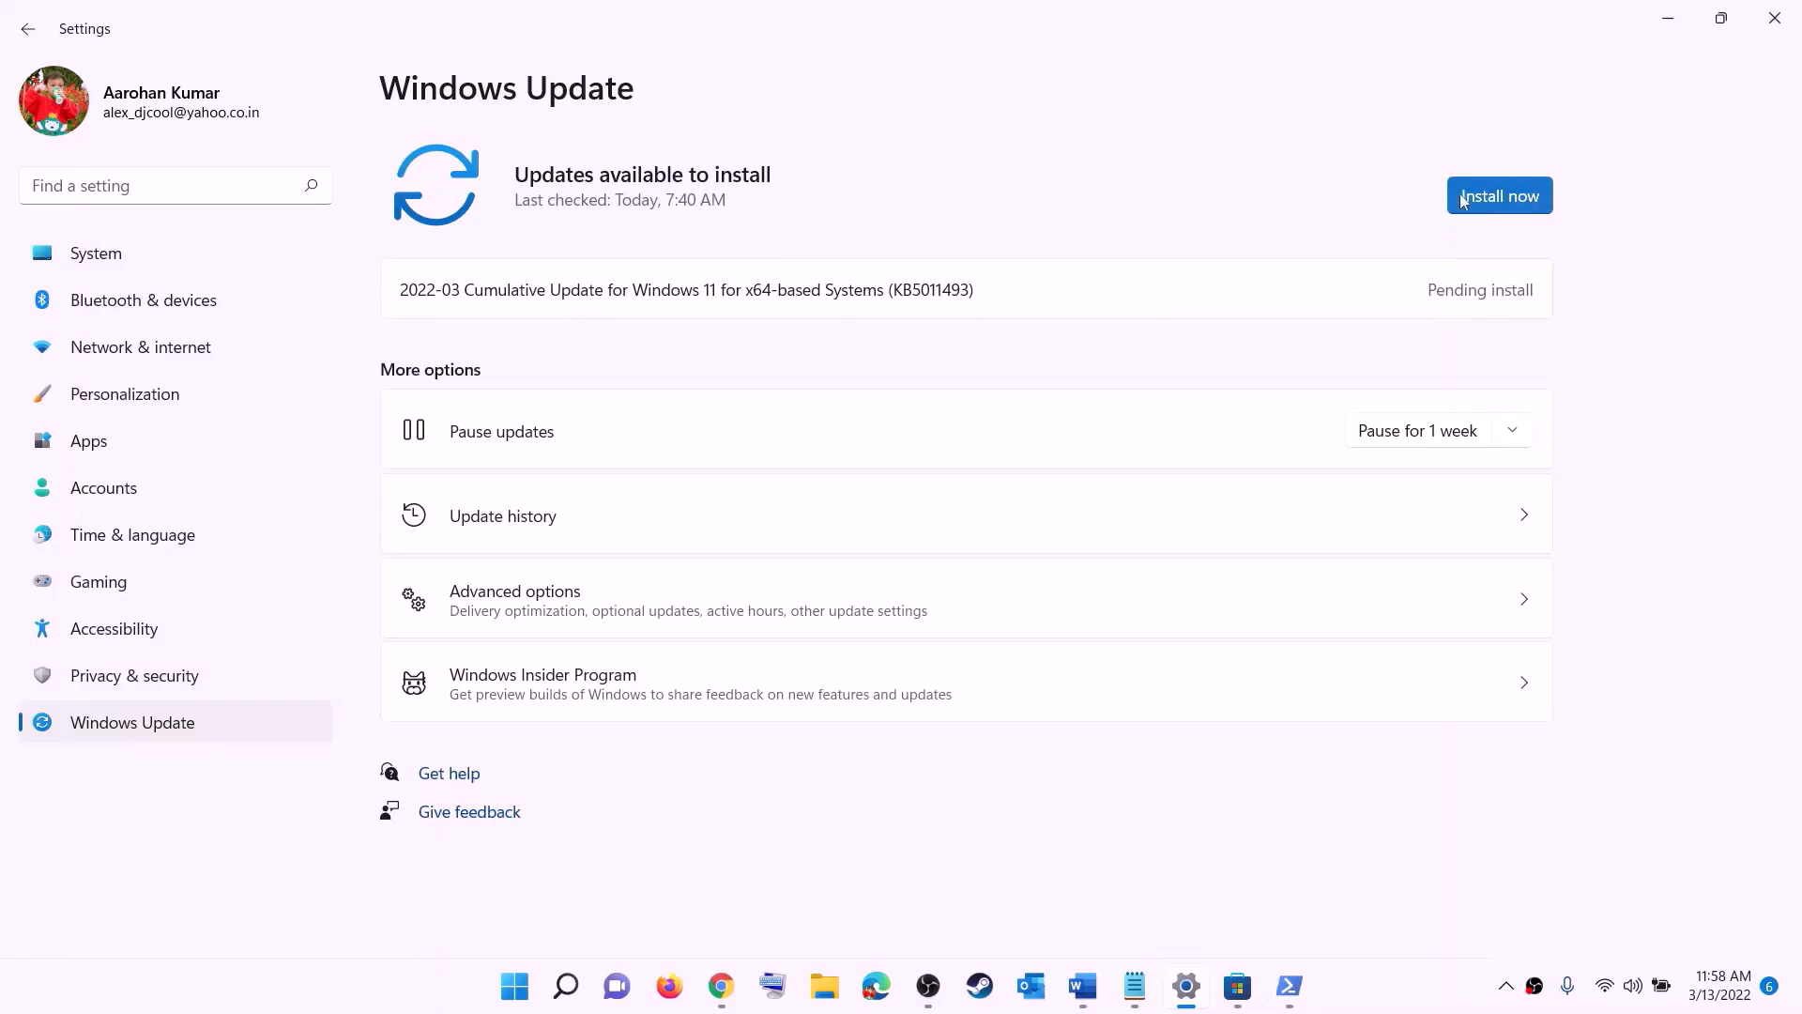
Step: View the computer's power options, including Restart, and dismiss them without choosing one
{"action": "left_click", "coordinate": [515, 985]}
{"action": "left_click", "coordinate": [1192, 905]}
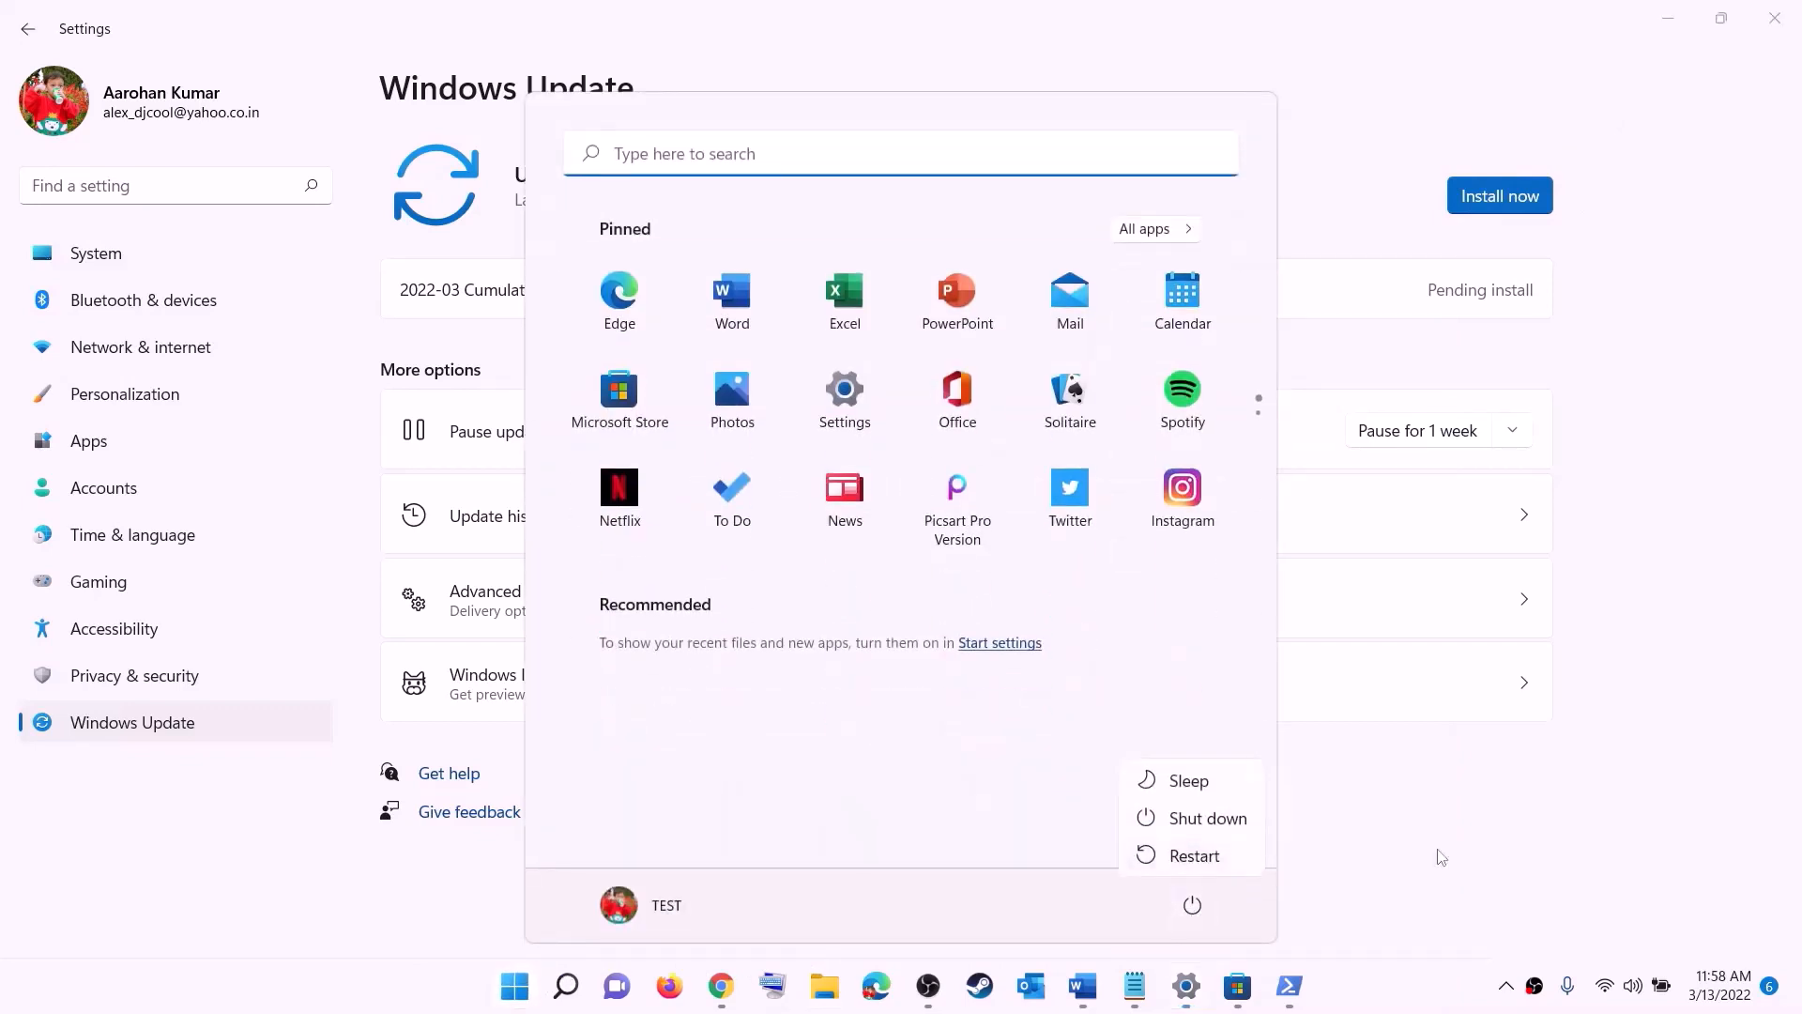
{"action": "left_click", "coordinate": [1684, 17]}
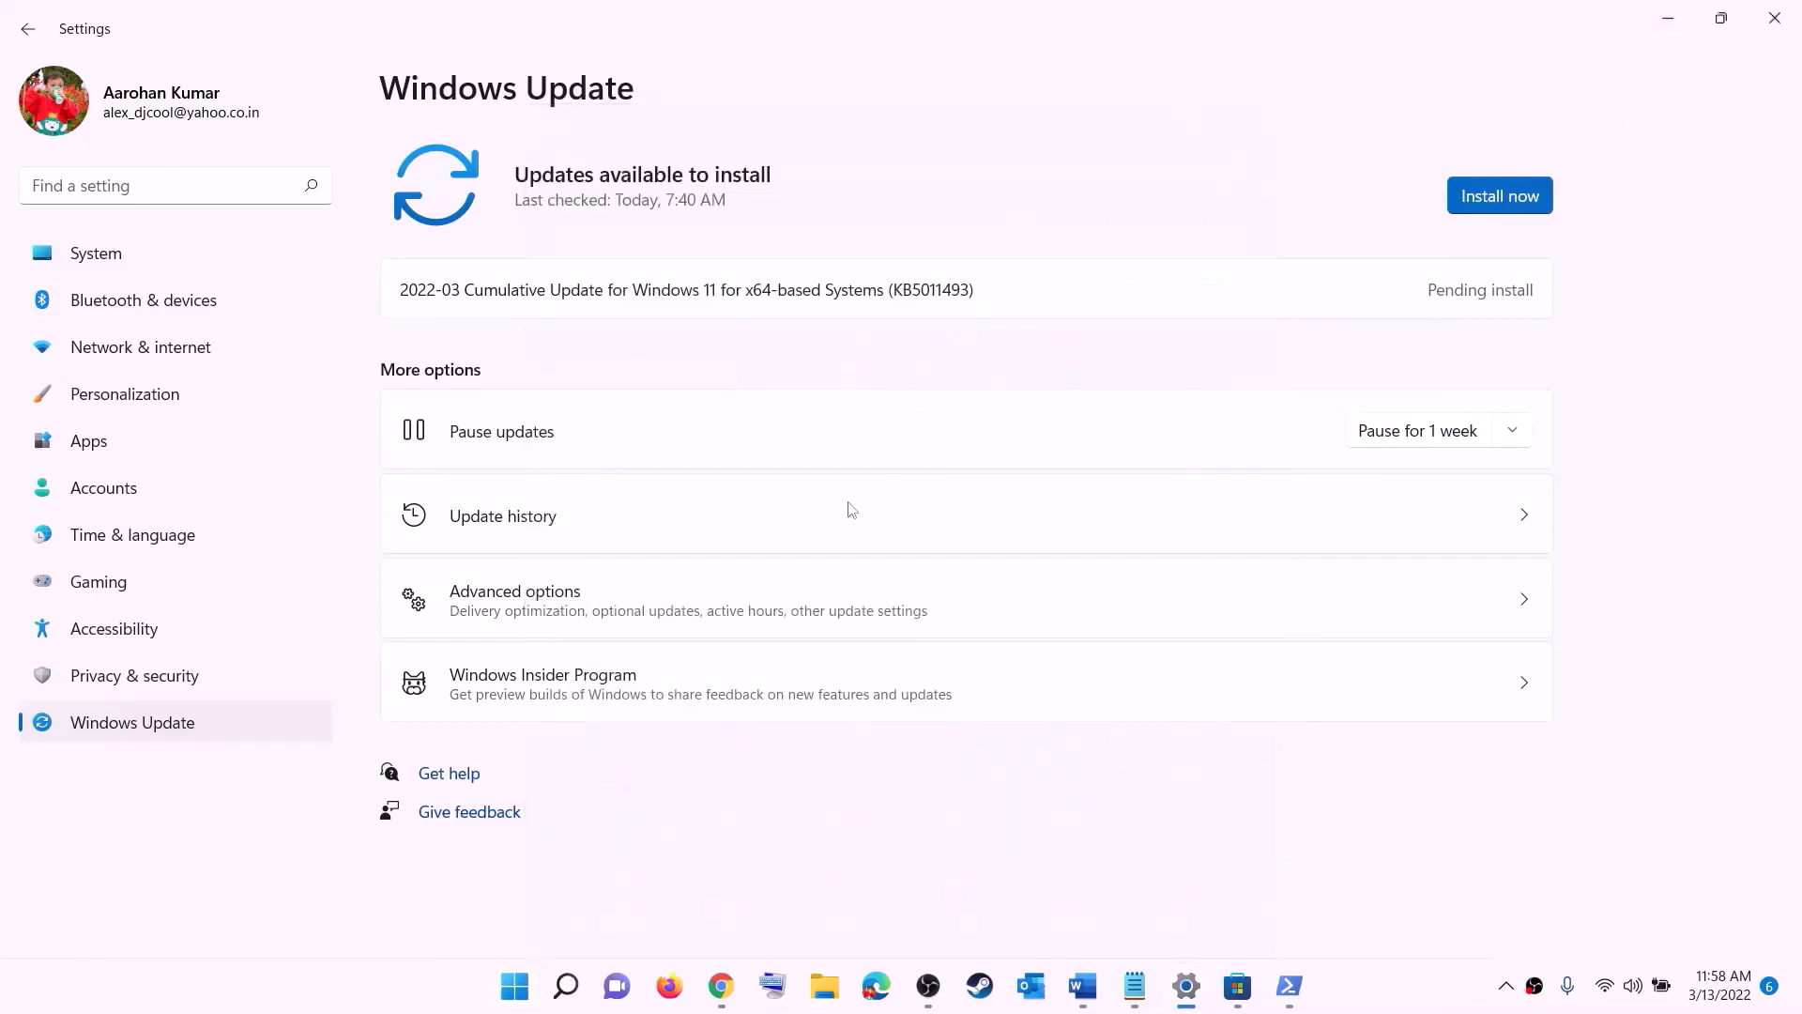
Step: Copy the WSRESET command from step 10 of the Word notes, search for it in Windows and run it
{"action": "left_click", "coordinate": [1082, 986]}
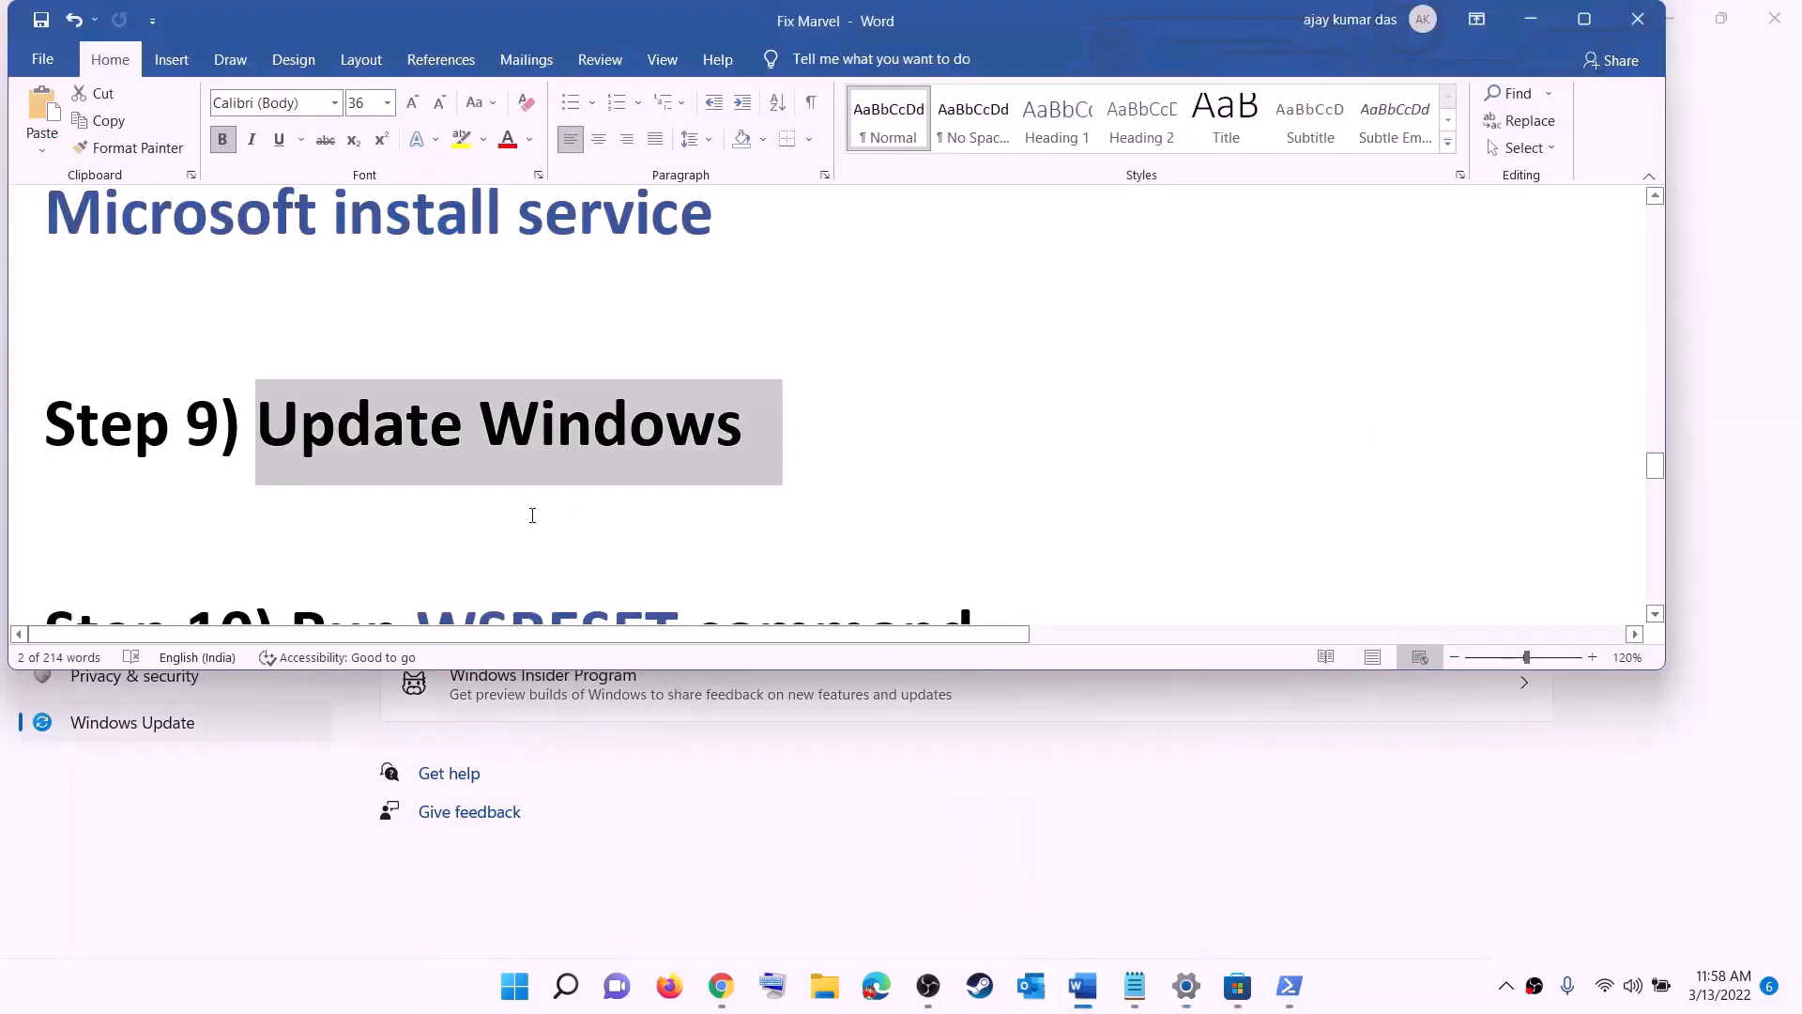
{"action": "scroll", "coordinate": [531, 515], "scroll_direction": "down", "scroll_amount": 3}
{"action": "double_click", "coordinate": [547, 443]}
{"action": "key", "text": "ctrl+c"}
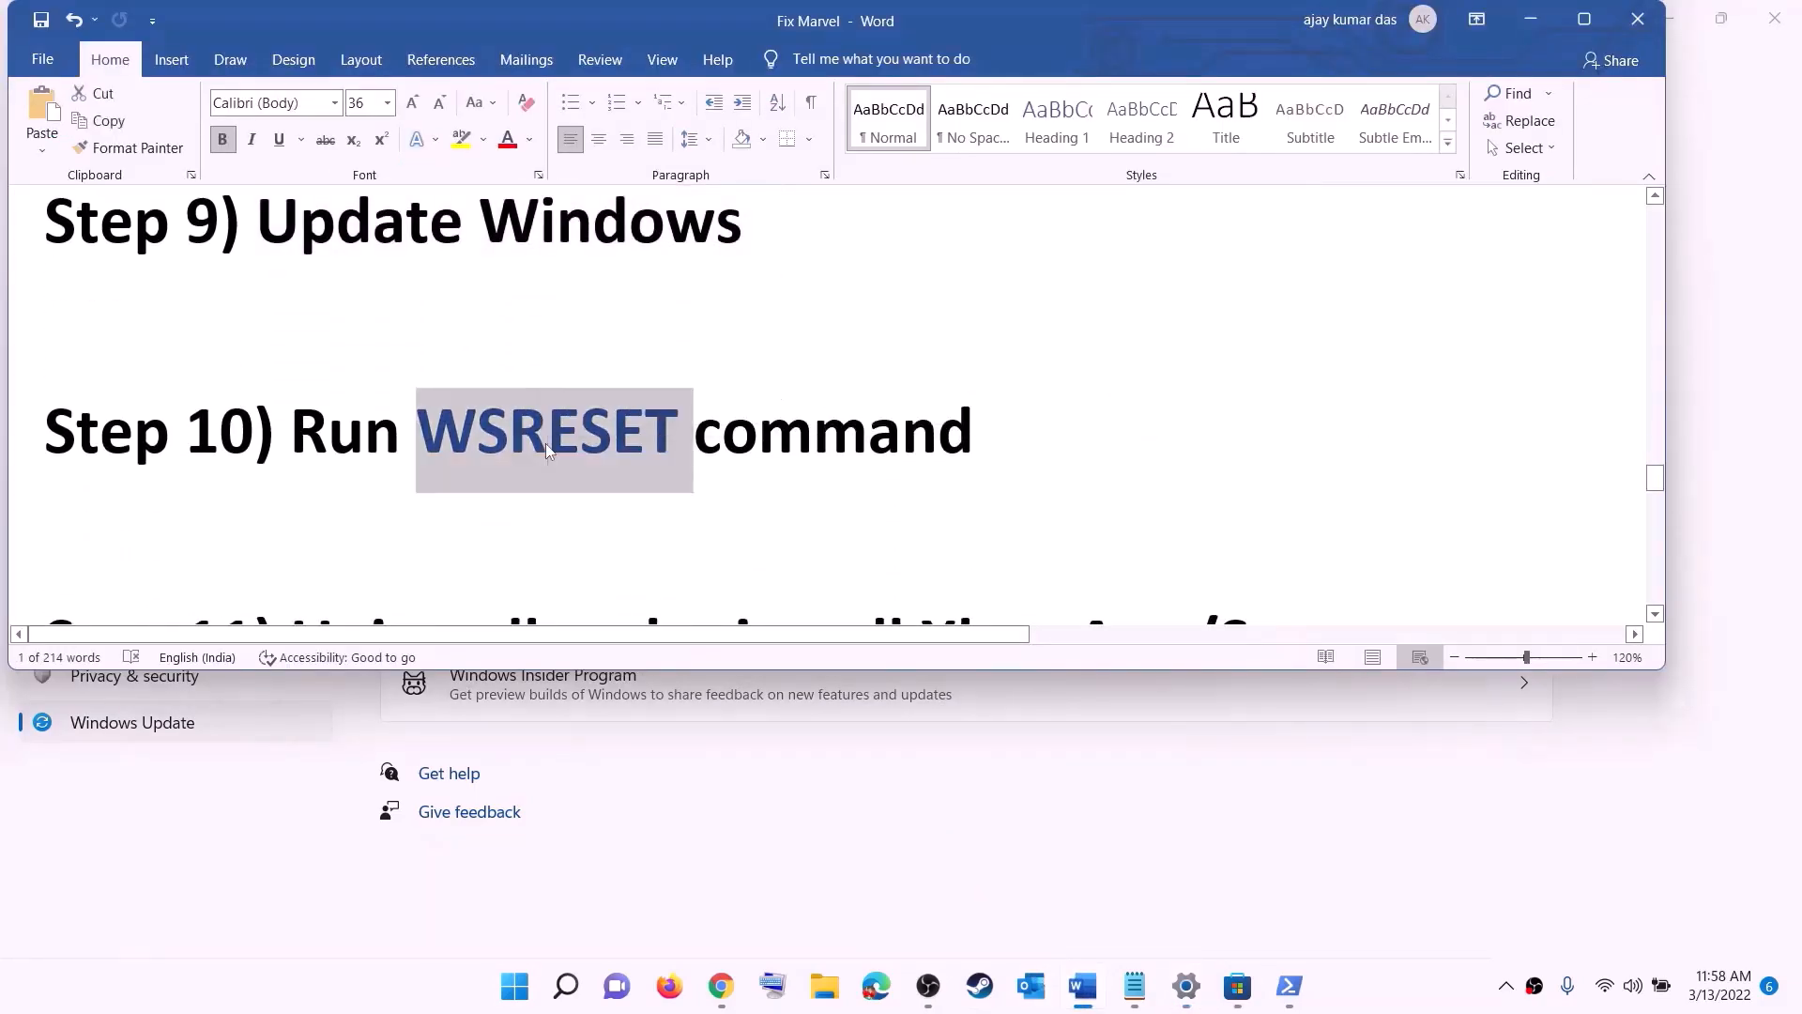
{"action": "left_click", "coordinate": [507, 1009]}
{"action": "key", "text": "ctrl+v"}
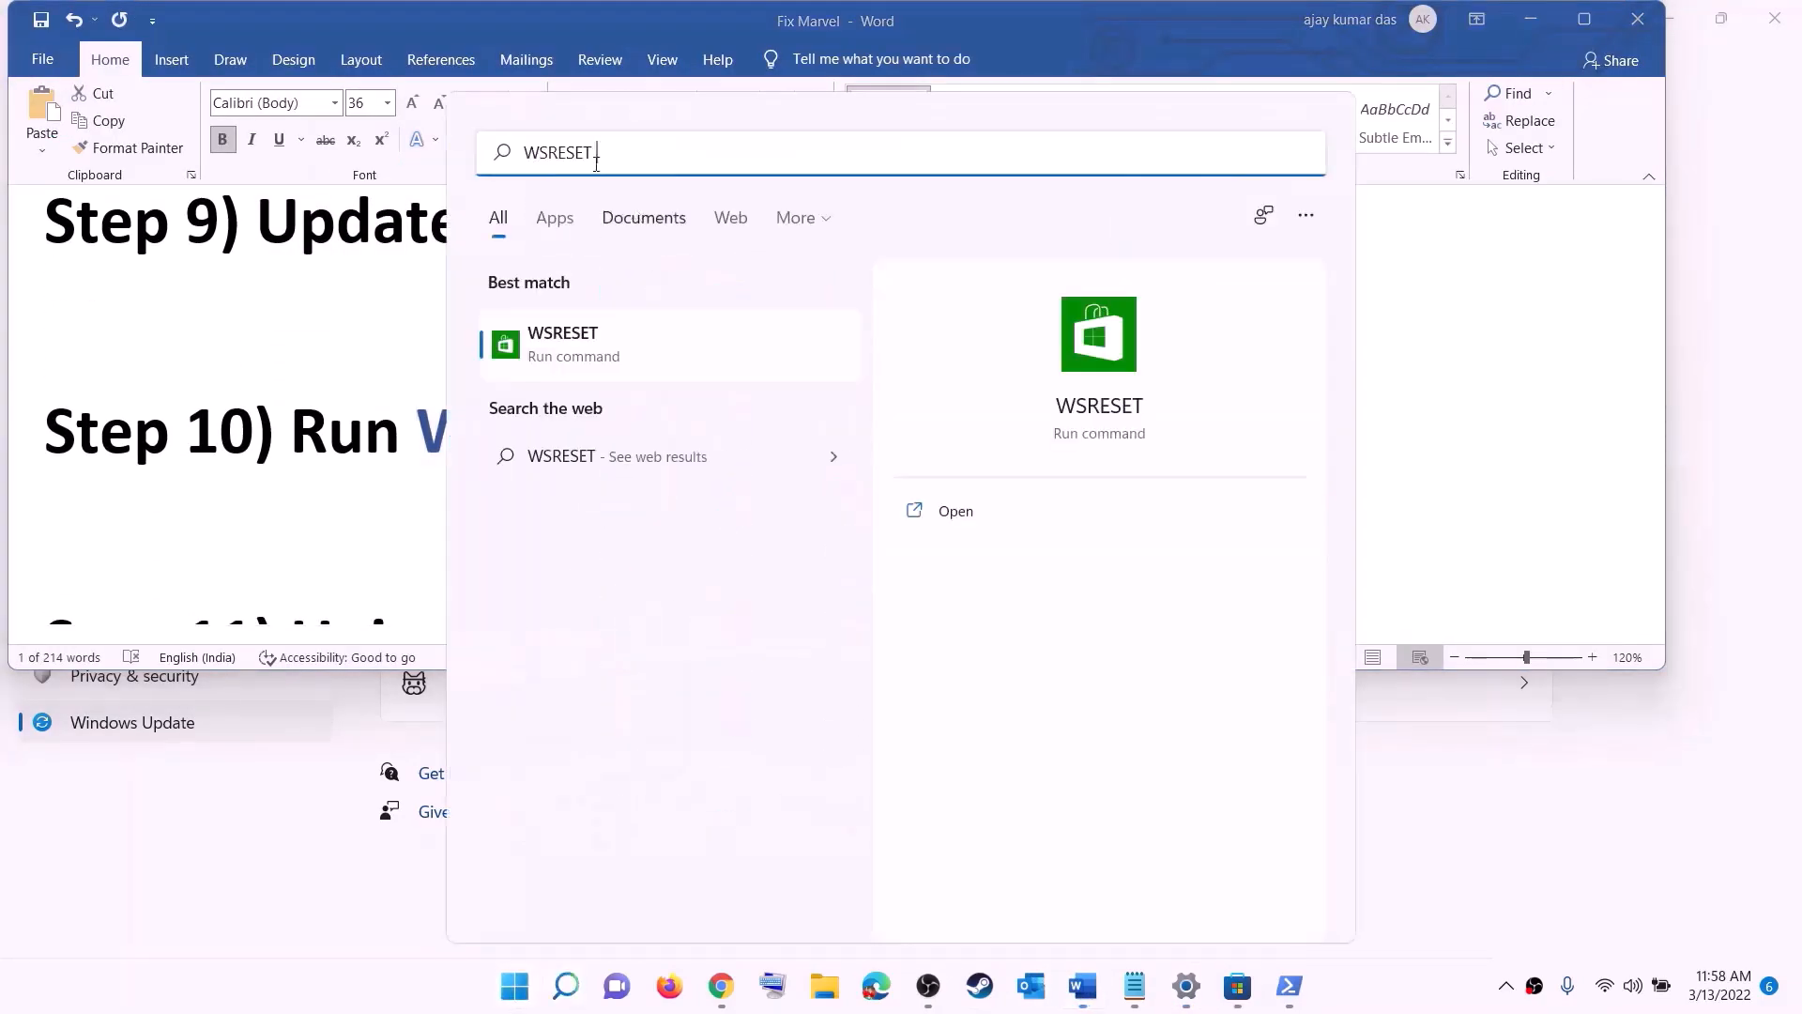
{"action": "left_click", "coordinate": [593, 359]}
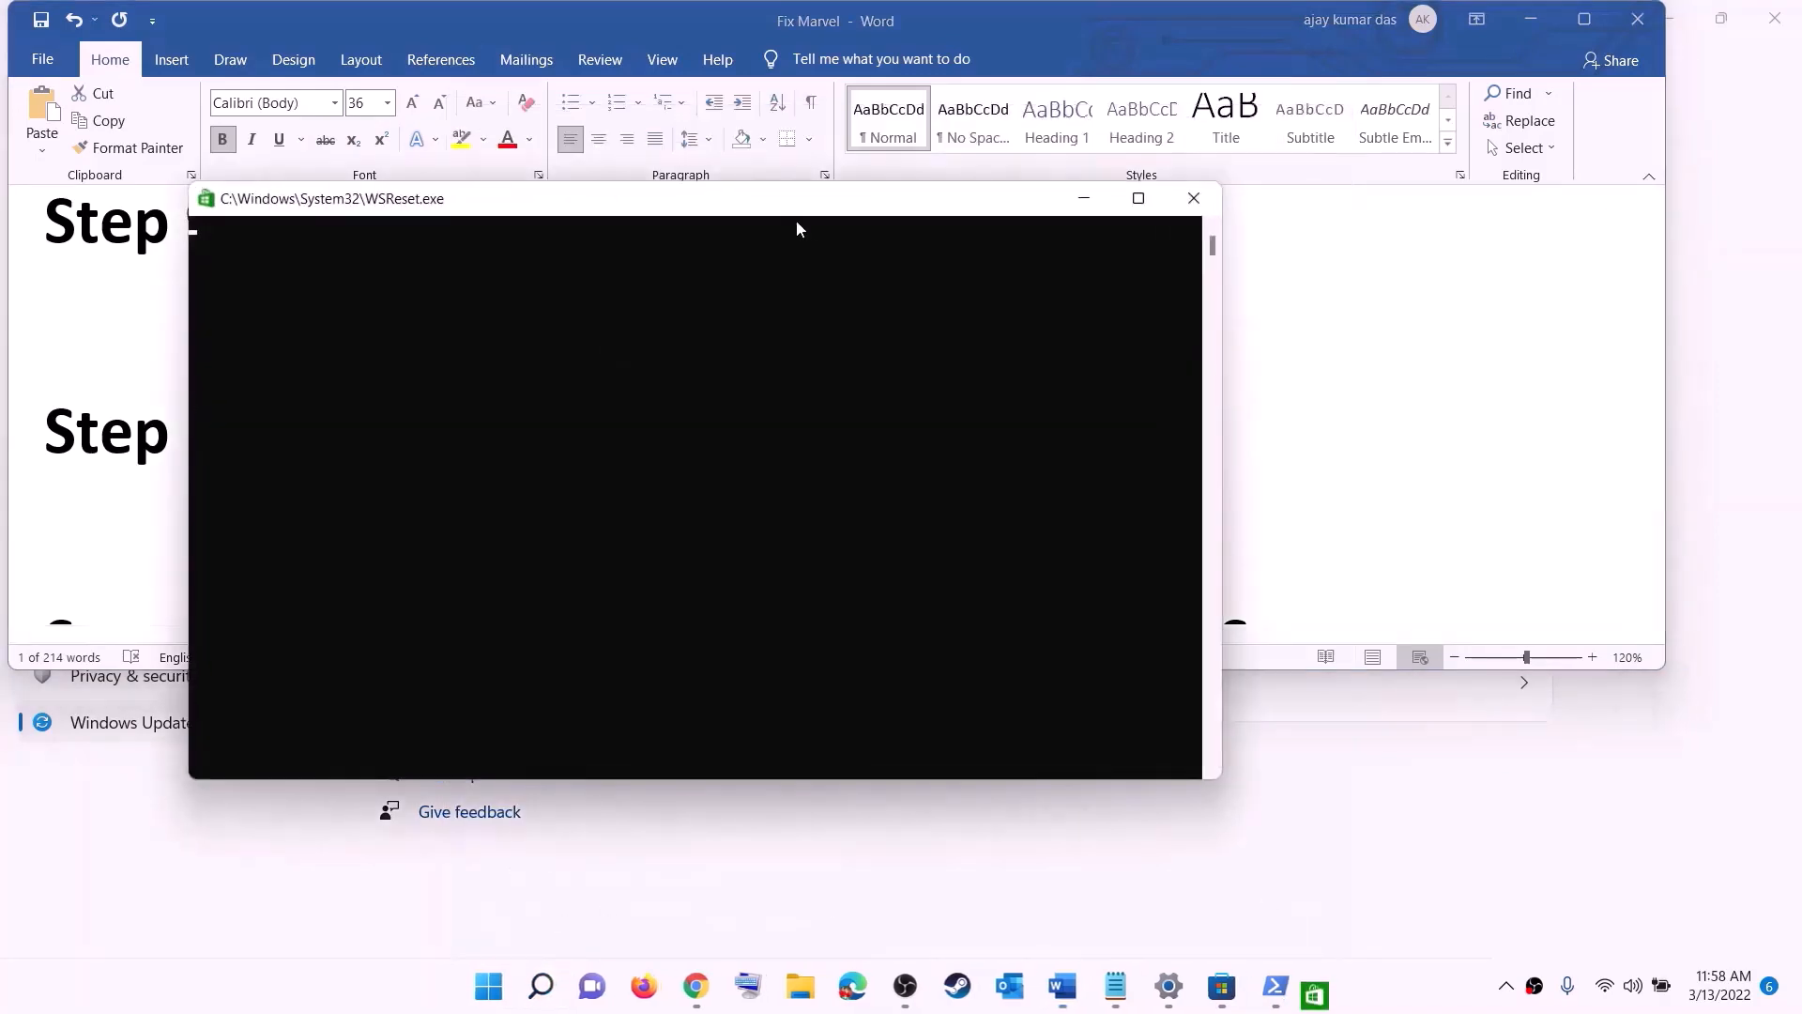
{"action": "left_click_drag", "start_coordinate": [796, 220], "coordinate": [1044, 321]}
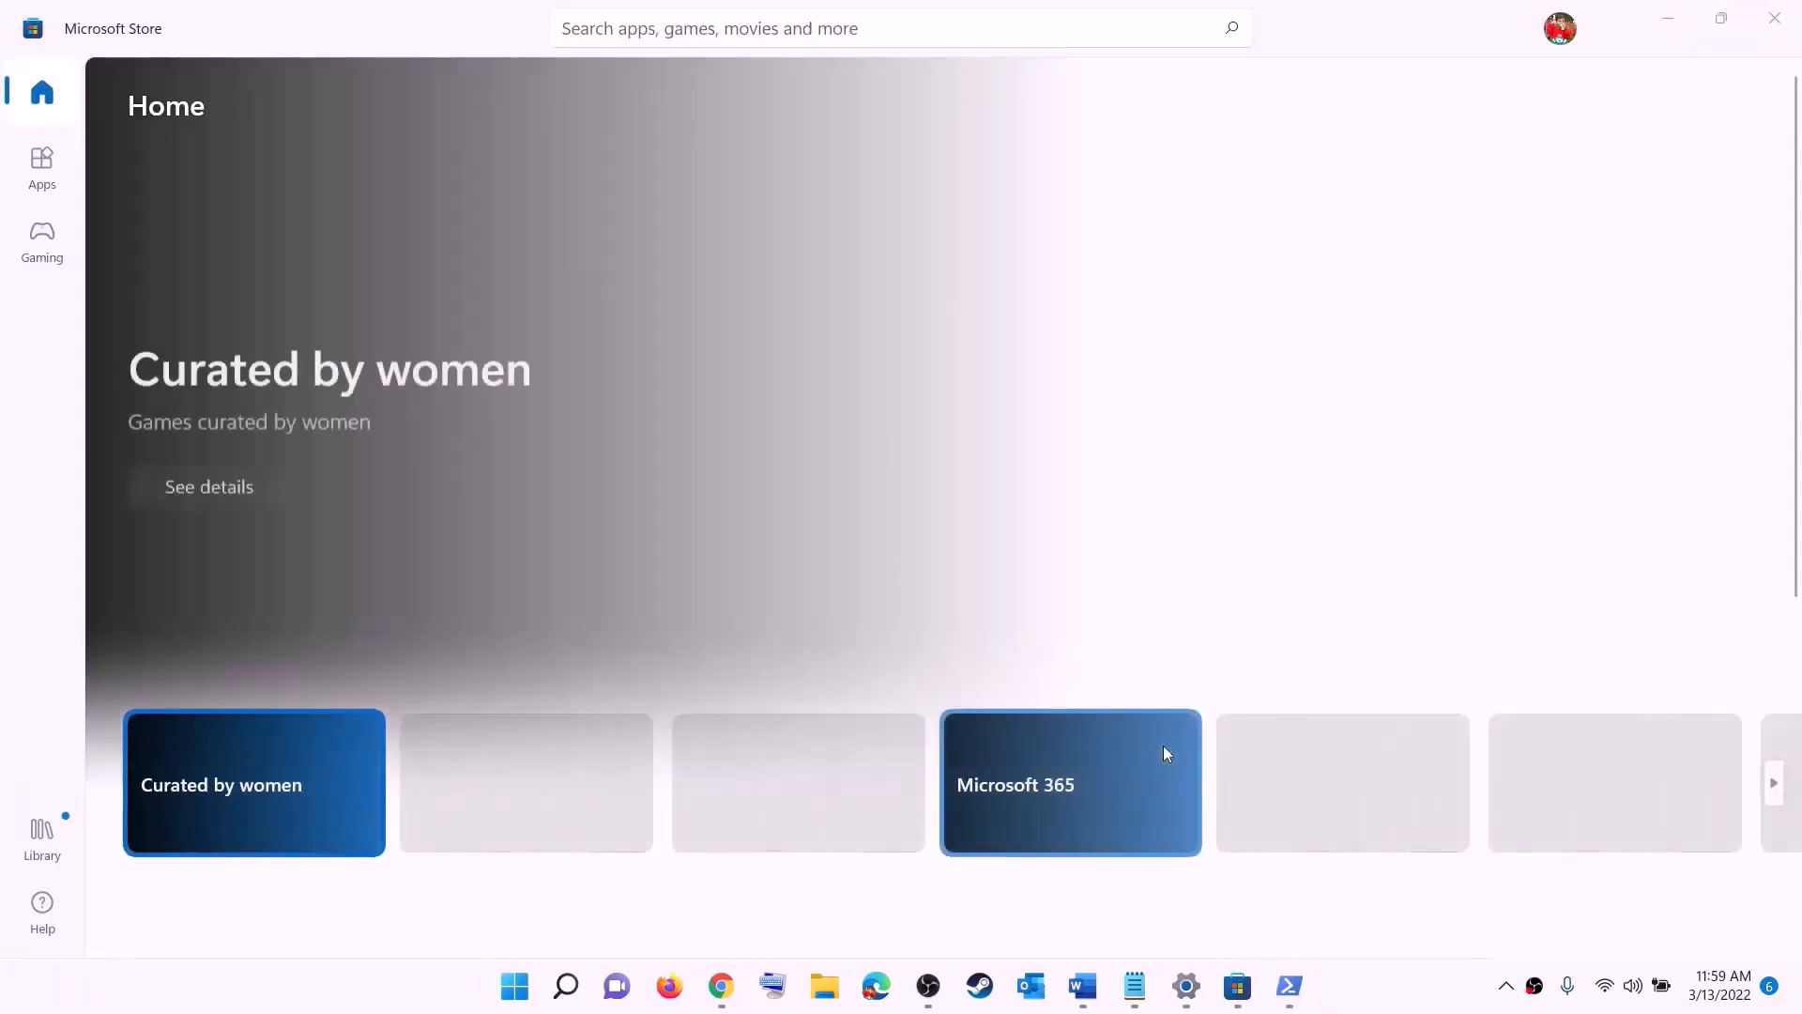
Step: Go to step 11, Uninstall and reinstall Xbox App/Store, in the Word notes and search Windows for the Xbox app
{"action": "left_click", "coordinate": [1082, 986]}
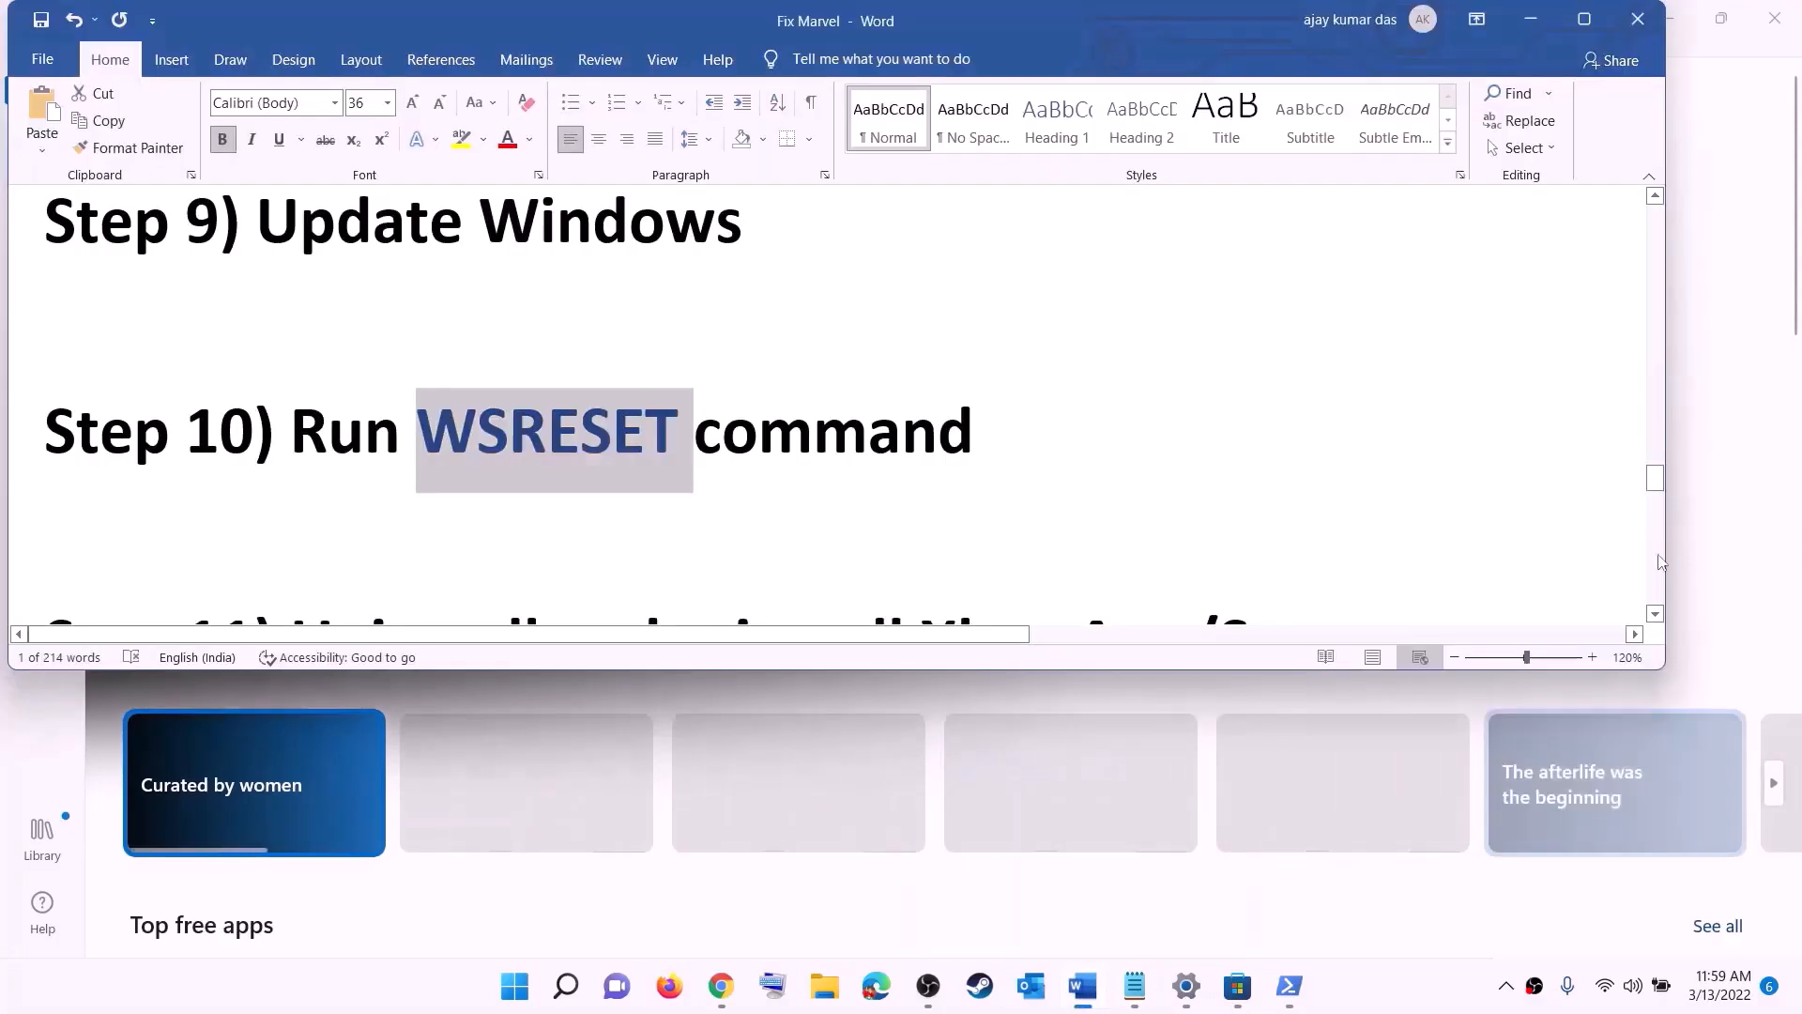
{"action": "scroll", "coordinate": [622, 469], "scroll_direction": "down", "scroll_amount": 3}
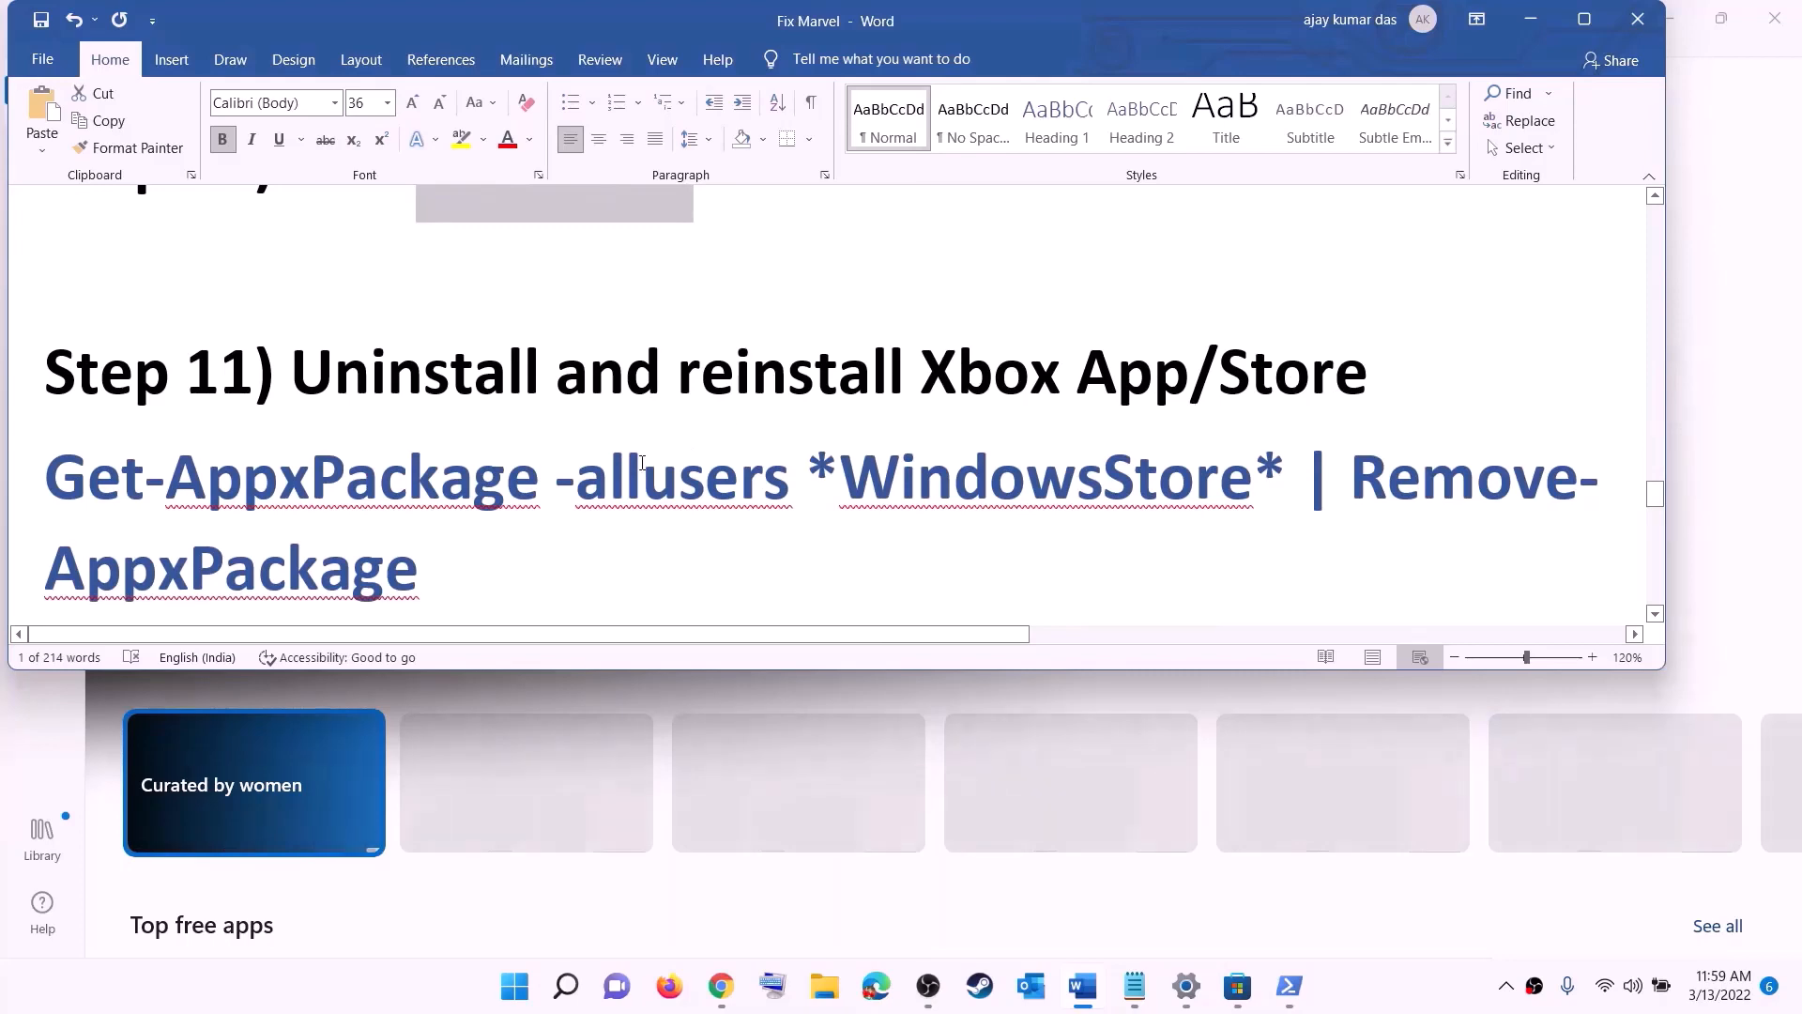
{"action": "scroll", "coordinate": [642, 462], "scroll_direction": "down", "scroll_amount": 1}
{"action": "left_click", "coordinate": [517, 997]}
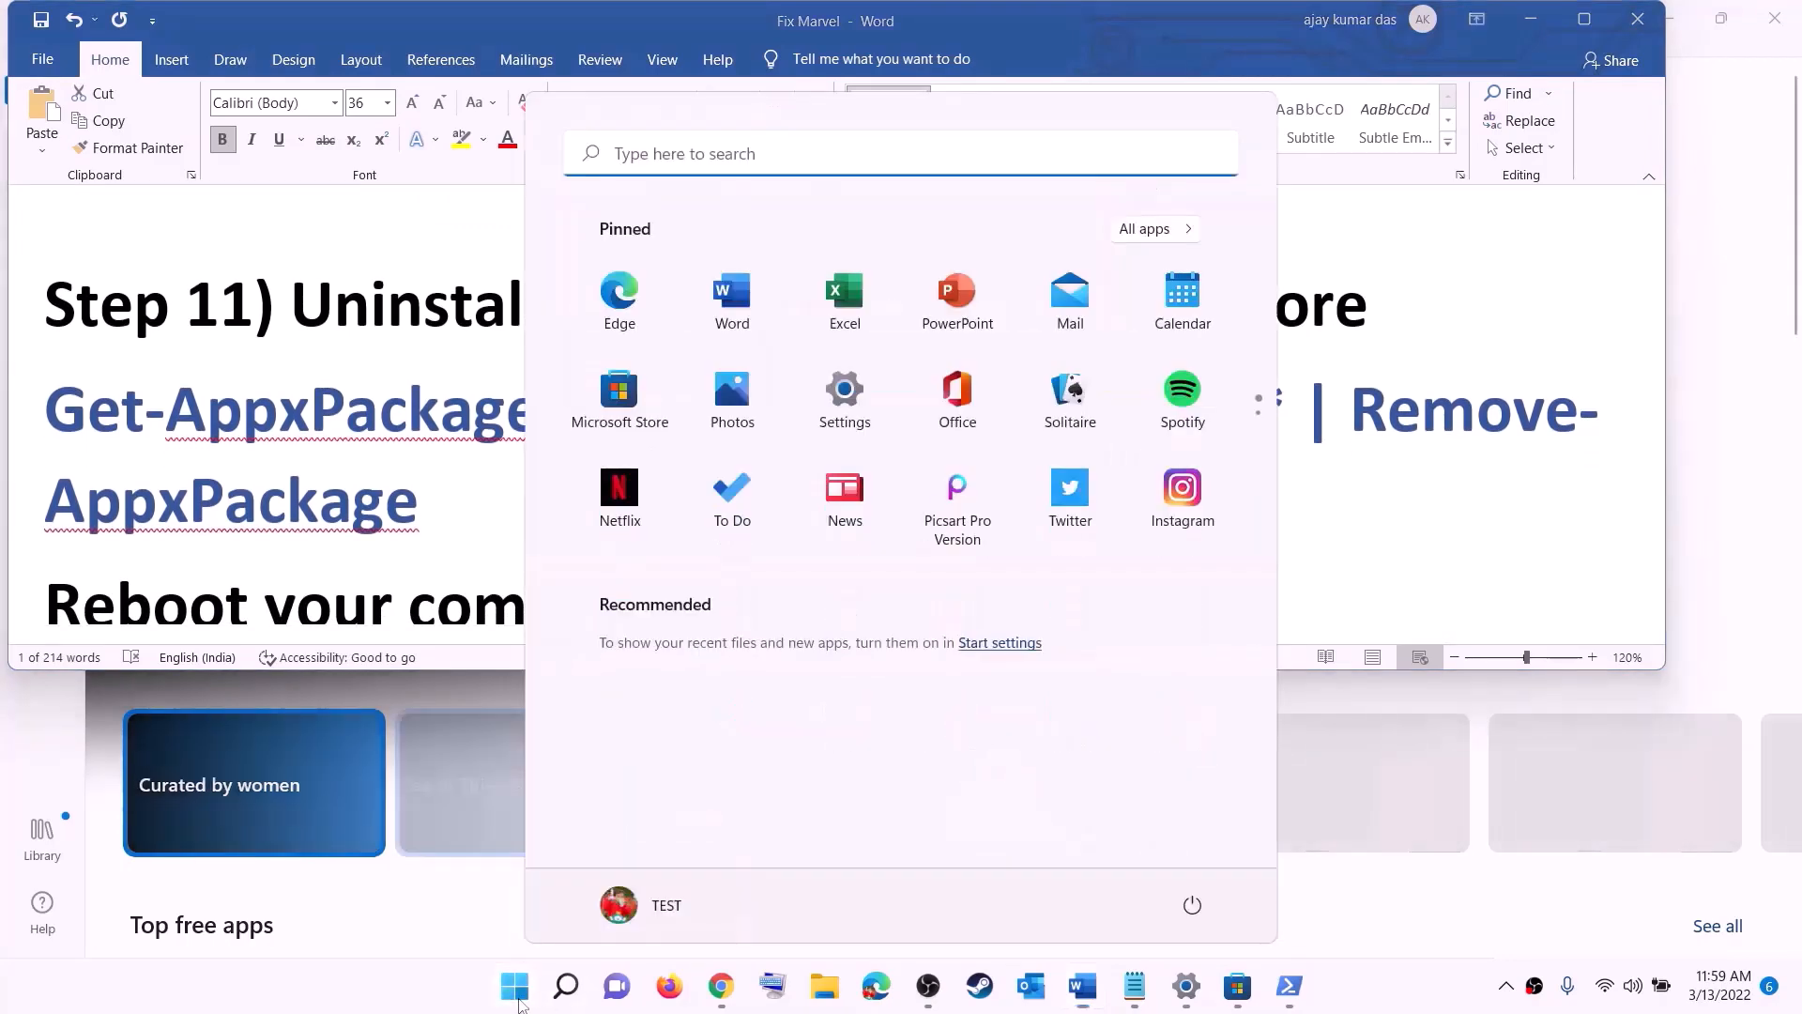
{"action": "type", "text": "xbo"}
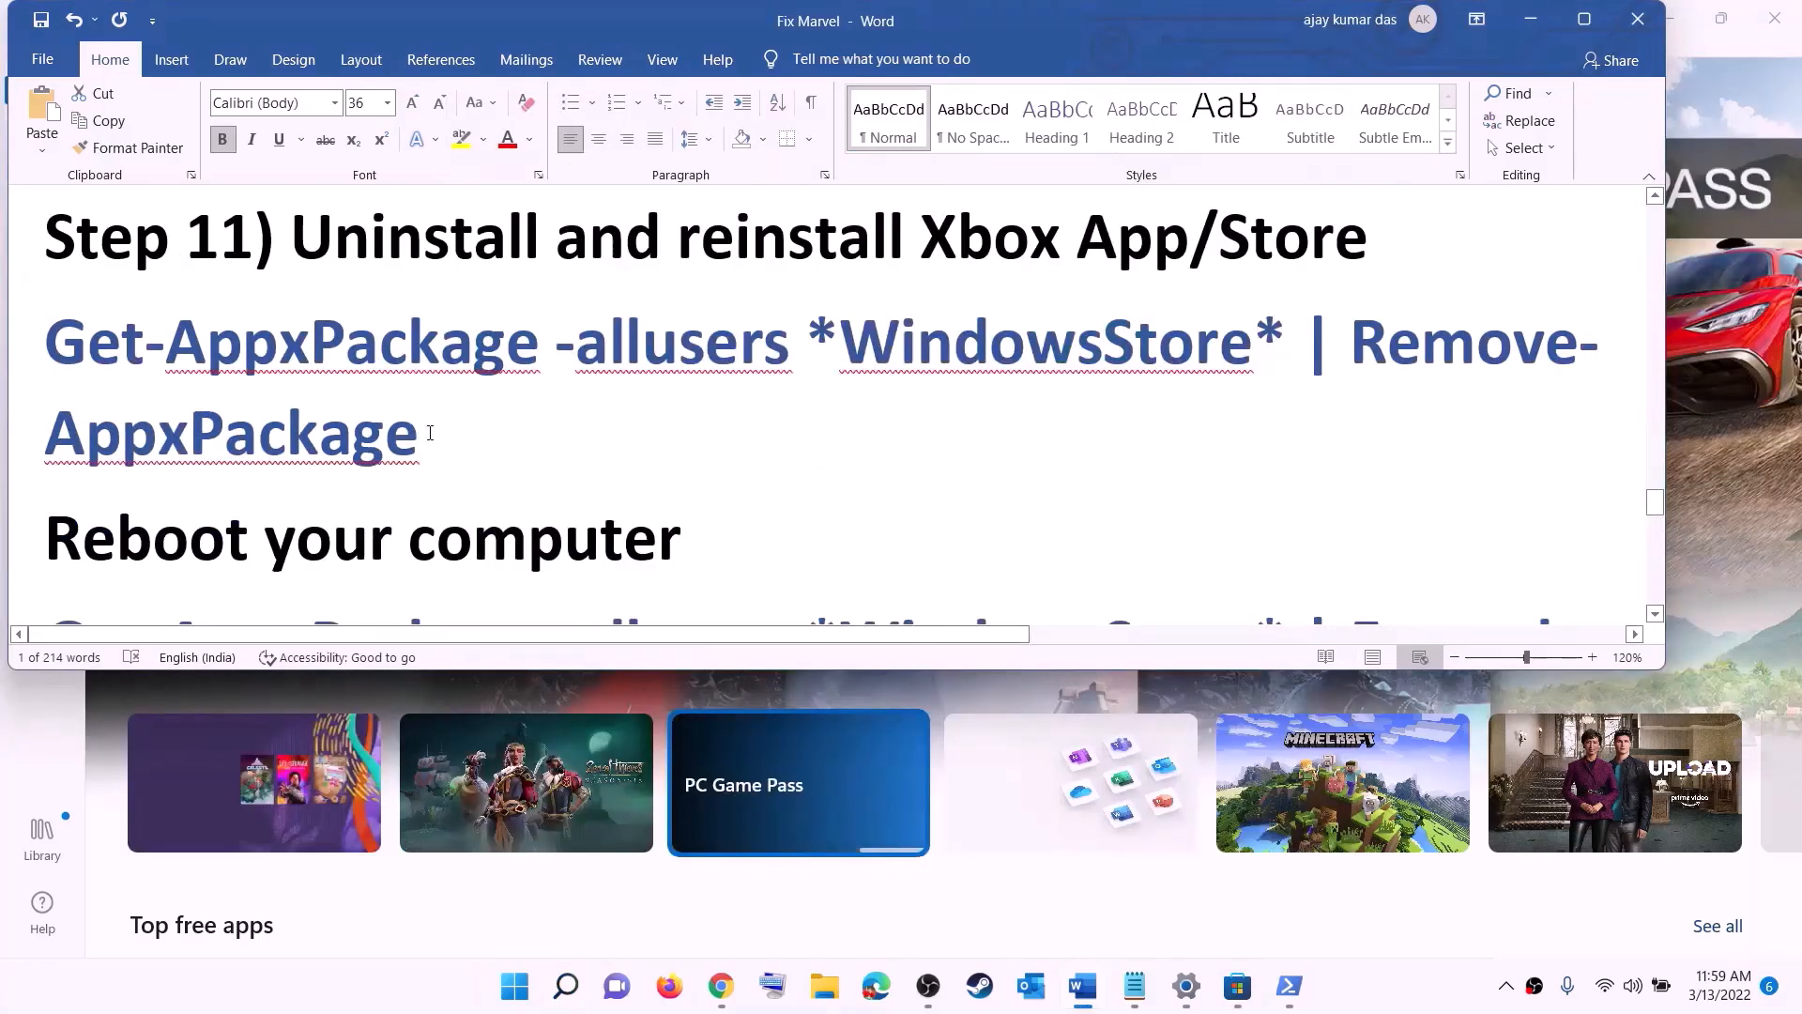
Step: Copy the Get-AppxPackage WindowsStore removal command from step 11 of the Word notes
{"action": "triple_click", "coordinate": [429, 433]}
{"action": "right_click", "coordinate": [178, 390]}
{"action": "left_click", "coordinate": [228, 430]}
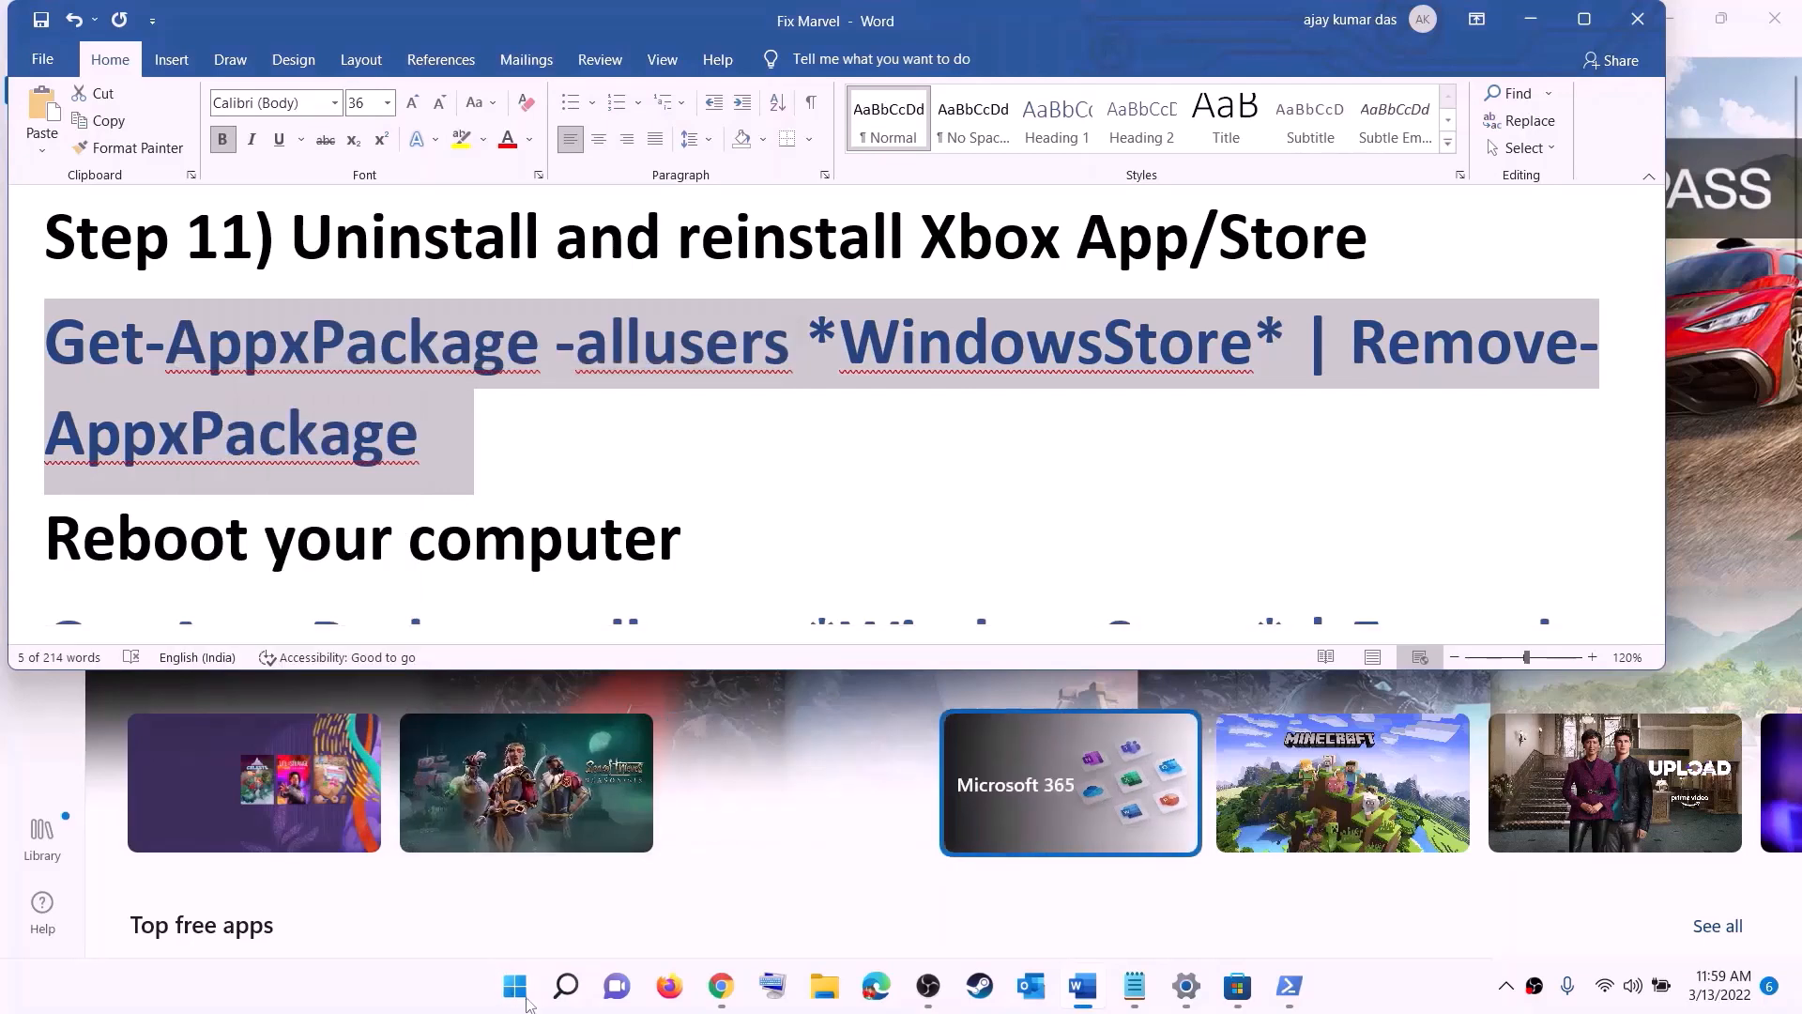
Step: Open Windows PowerShell as administrator and run Get-AppxPackage -allusers *WindowsStore* | Remove-AppxPackage to uninstall the Microsoft Store
{"action": "left_click", "coordinate": [526, 1002]}
{"action": "type", "text": "powe"}
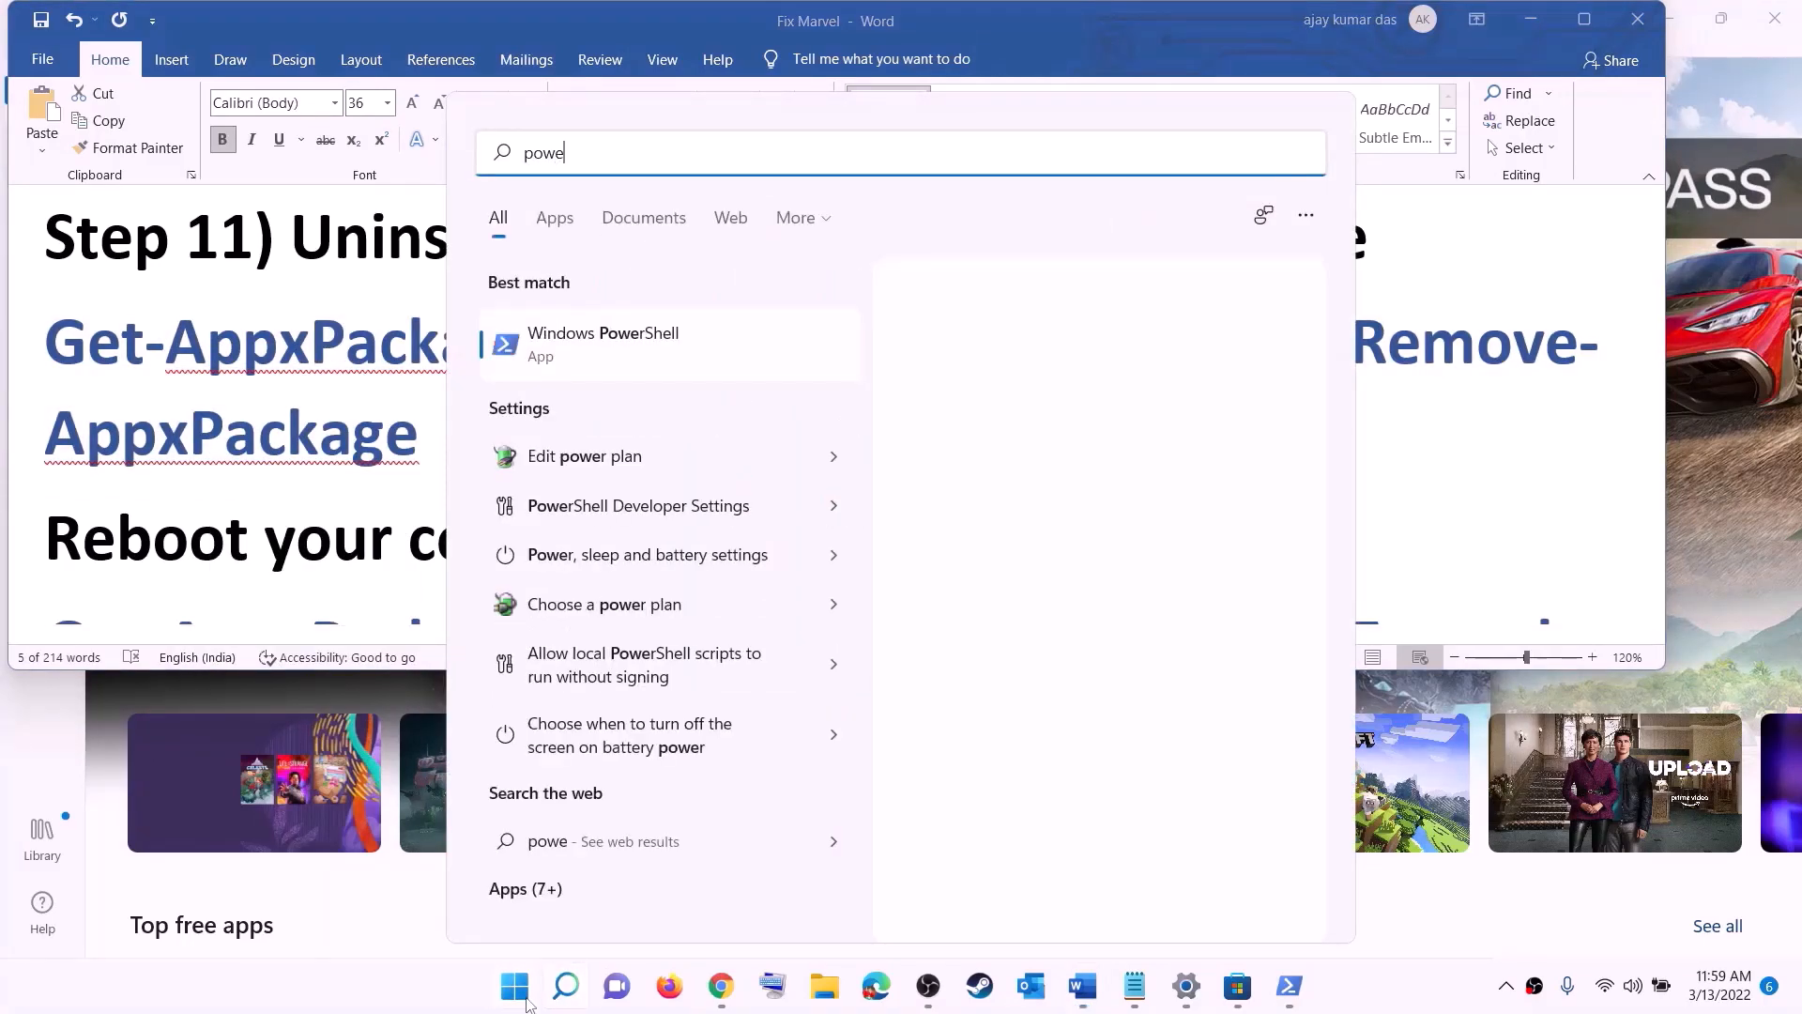
{"action": "type", "text": "rshel"}
{"action": "right_click", "coordinate": [612, 347]}
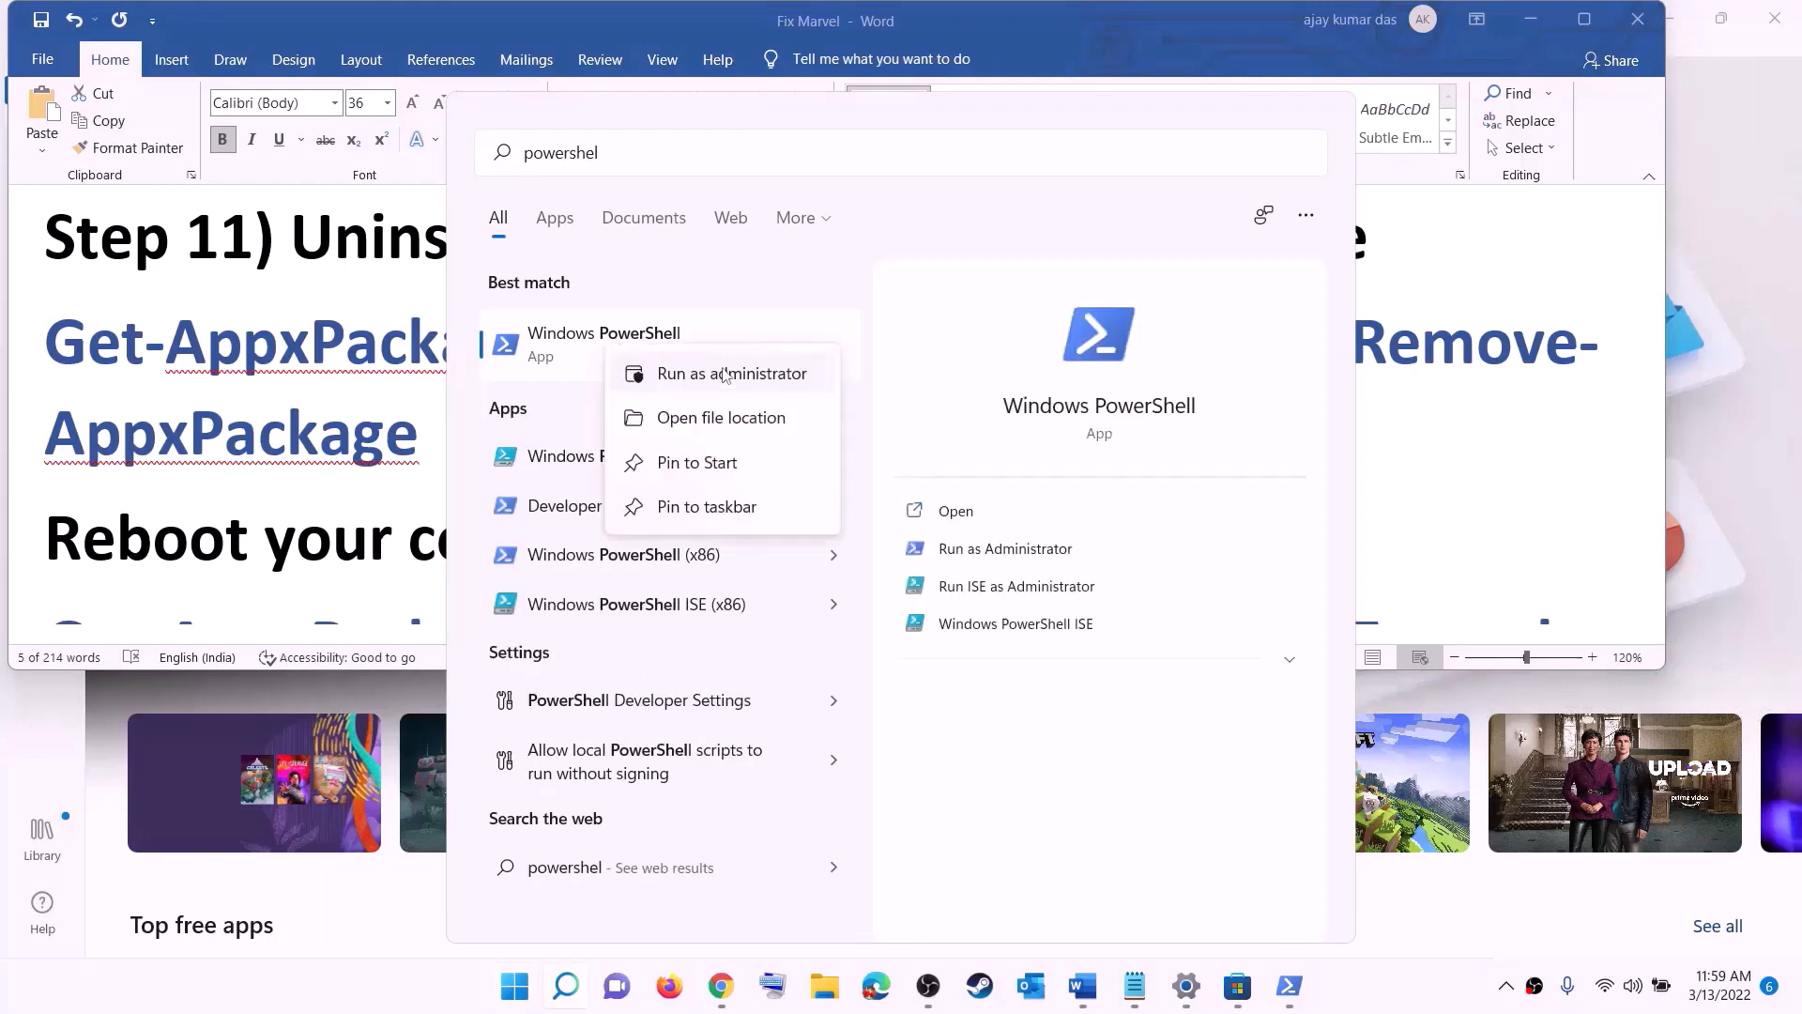
{"action": "left_click", "coordinate": [771, 375]}
{"action": "left_click", "coordinate": [1521, 480]}
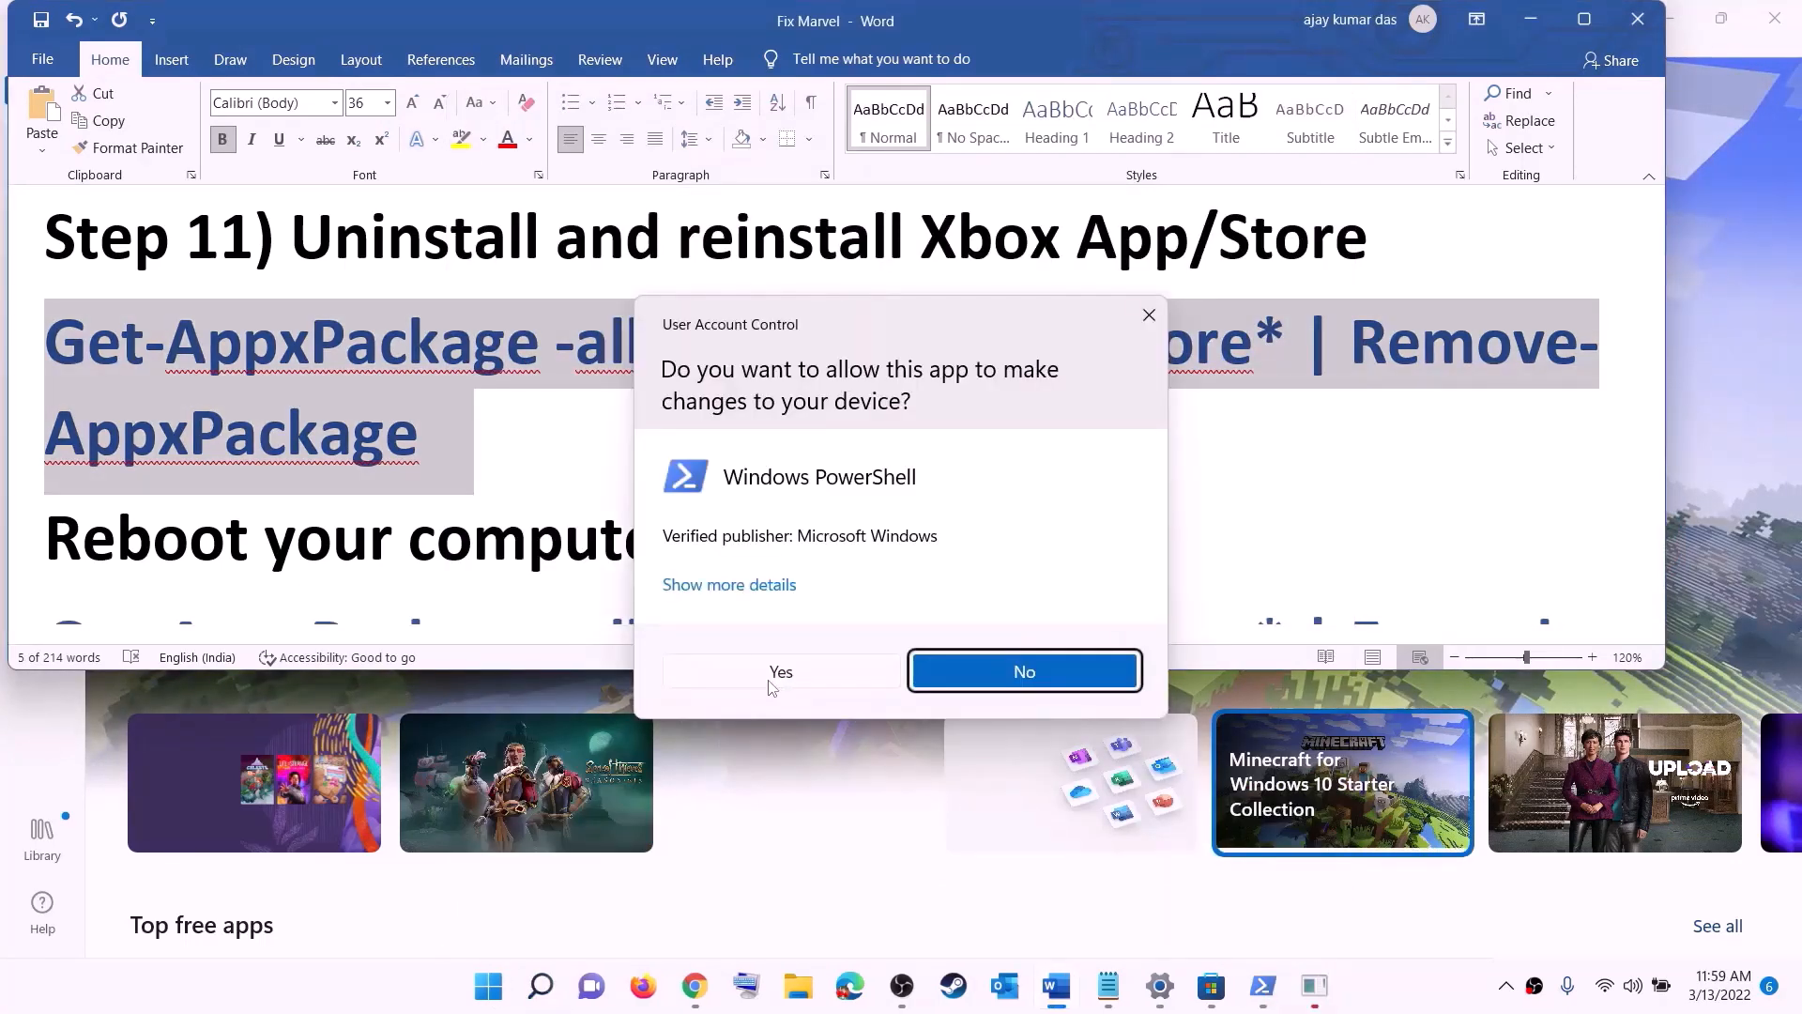
{"action": "left_click", "coordinate": [768, 683]}
{"action": "right_click", "coordinate": [562, 347]}
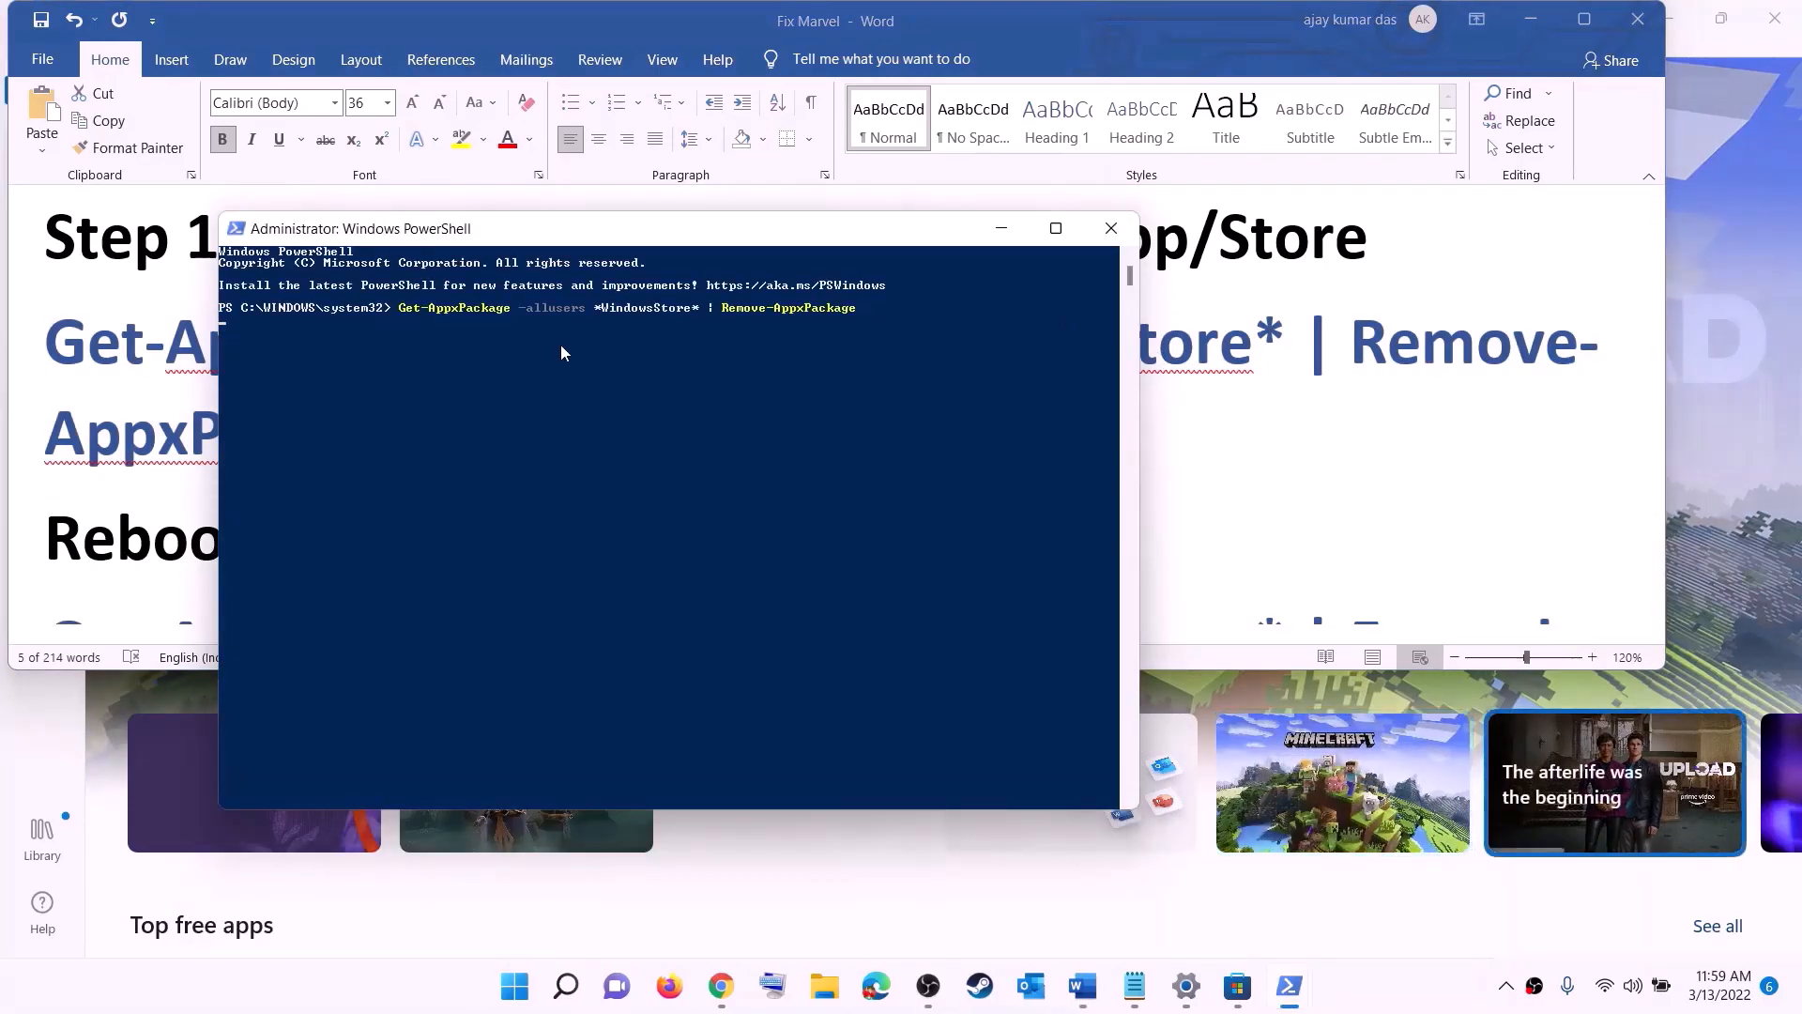
{"action": "key", "text": "Return"}
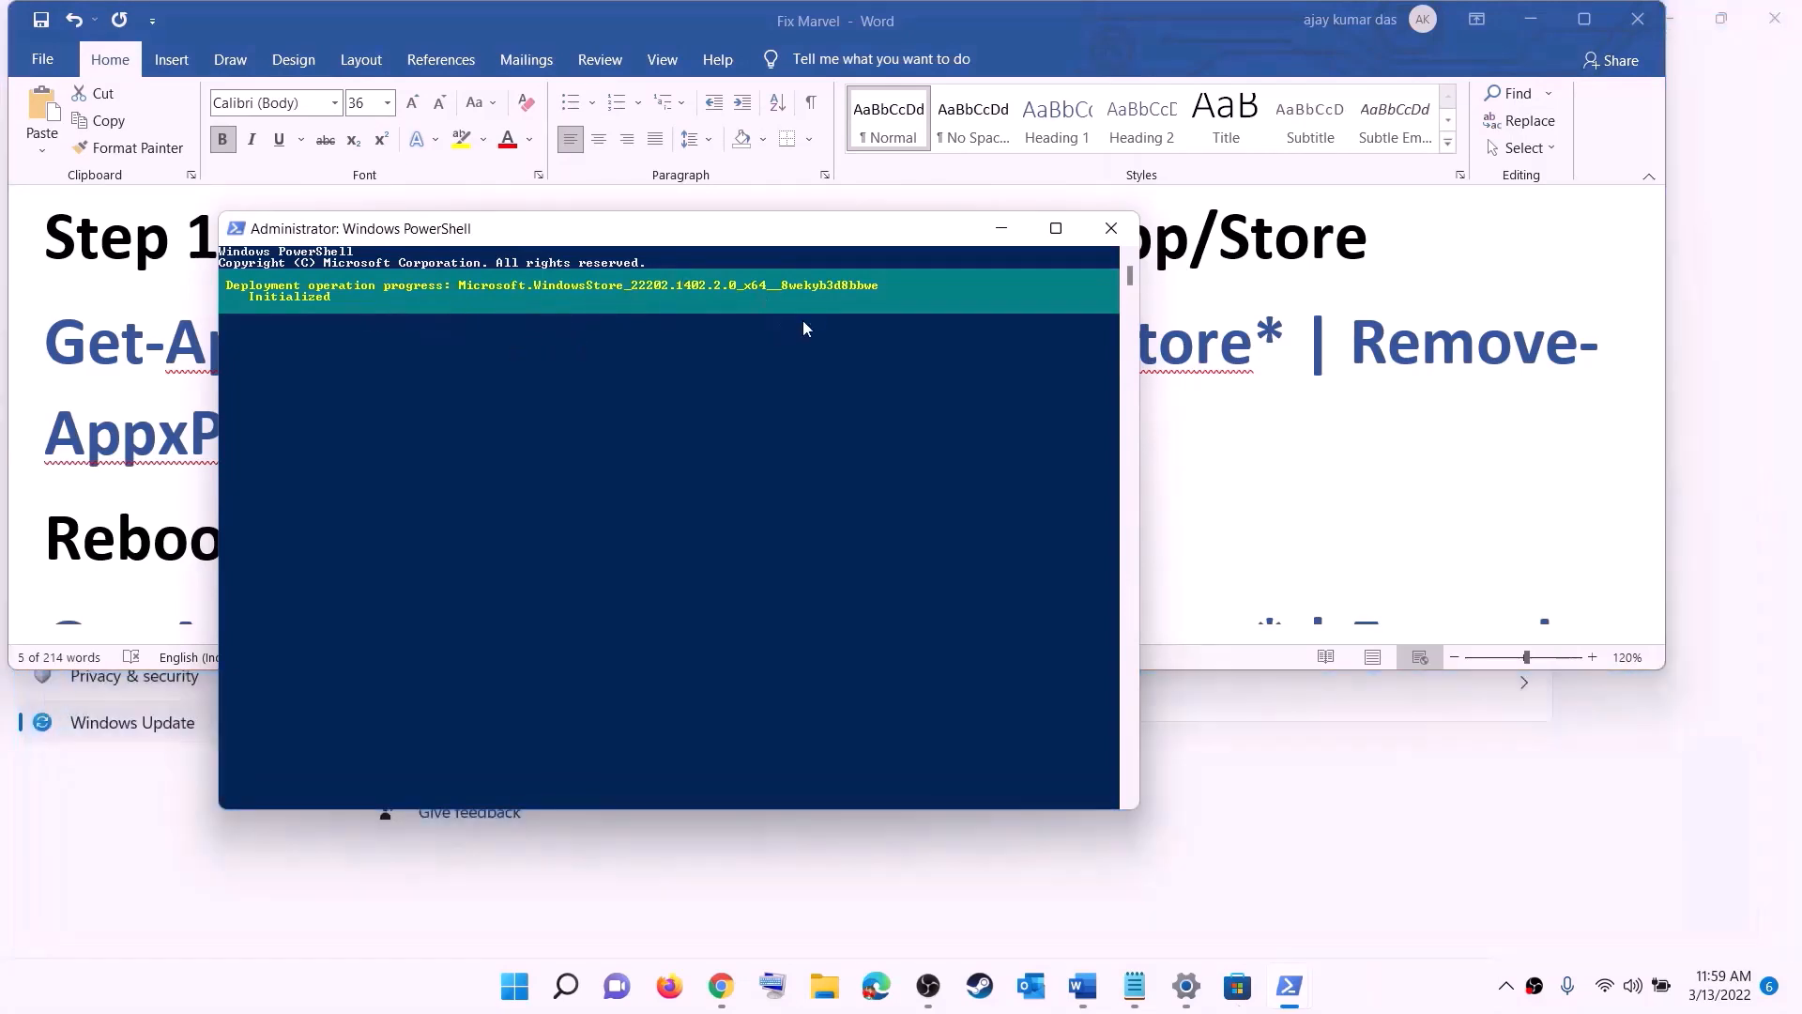
Step: Point out the reboot instruction in the Word notes and view the computer's power options without choosing one
{"action": "left_click", "coordinate": [116, 505]}
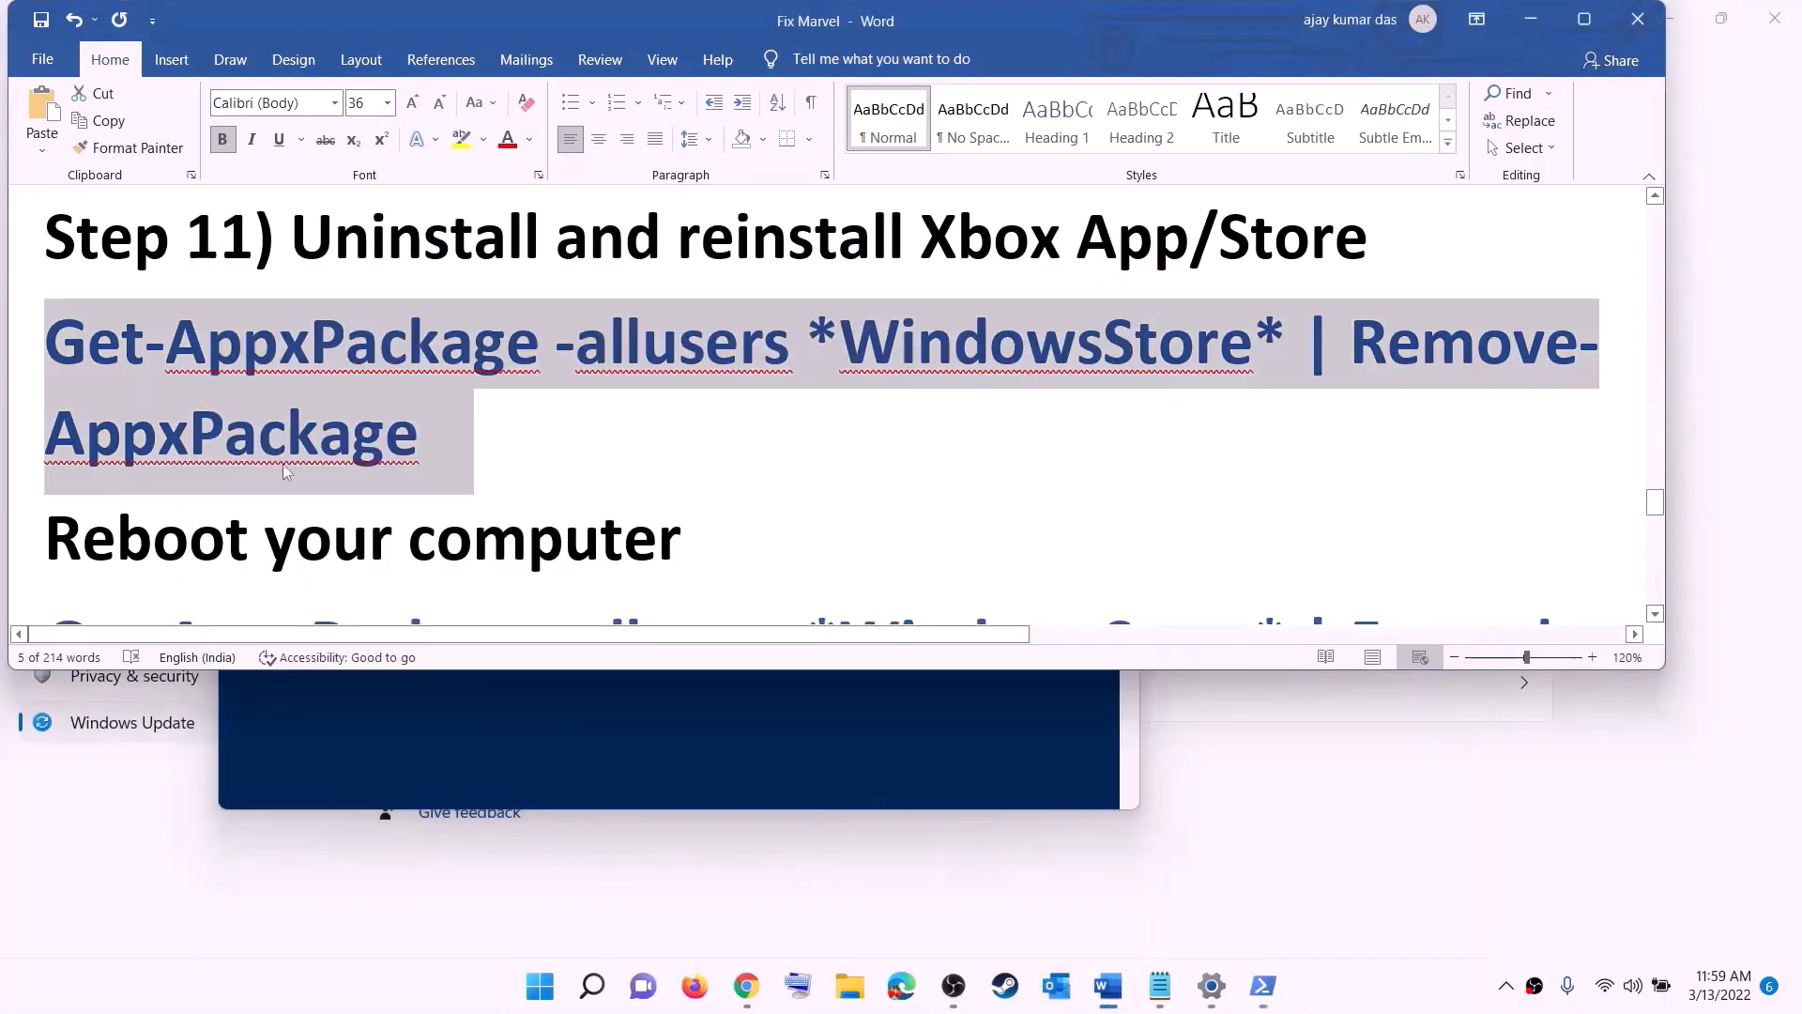
{"action": "left_click", "coordinate": [540, 986]}
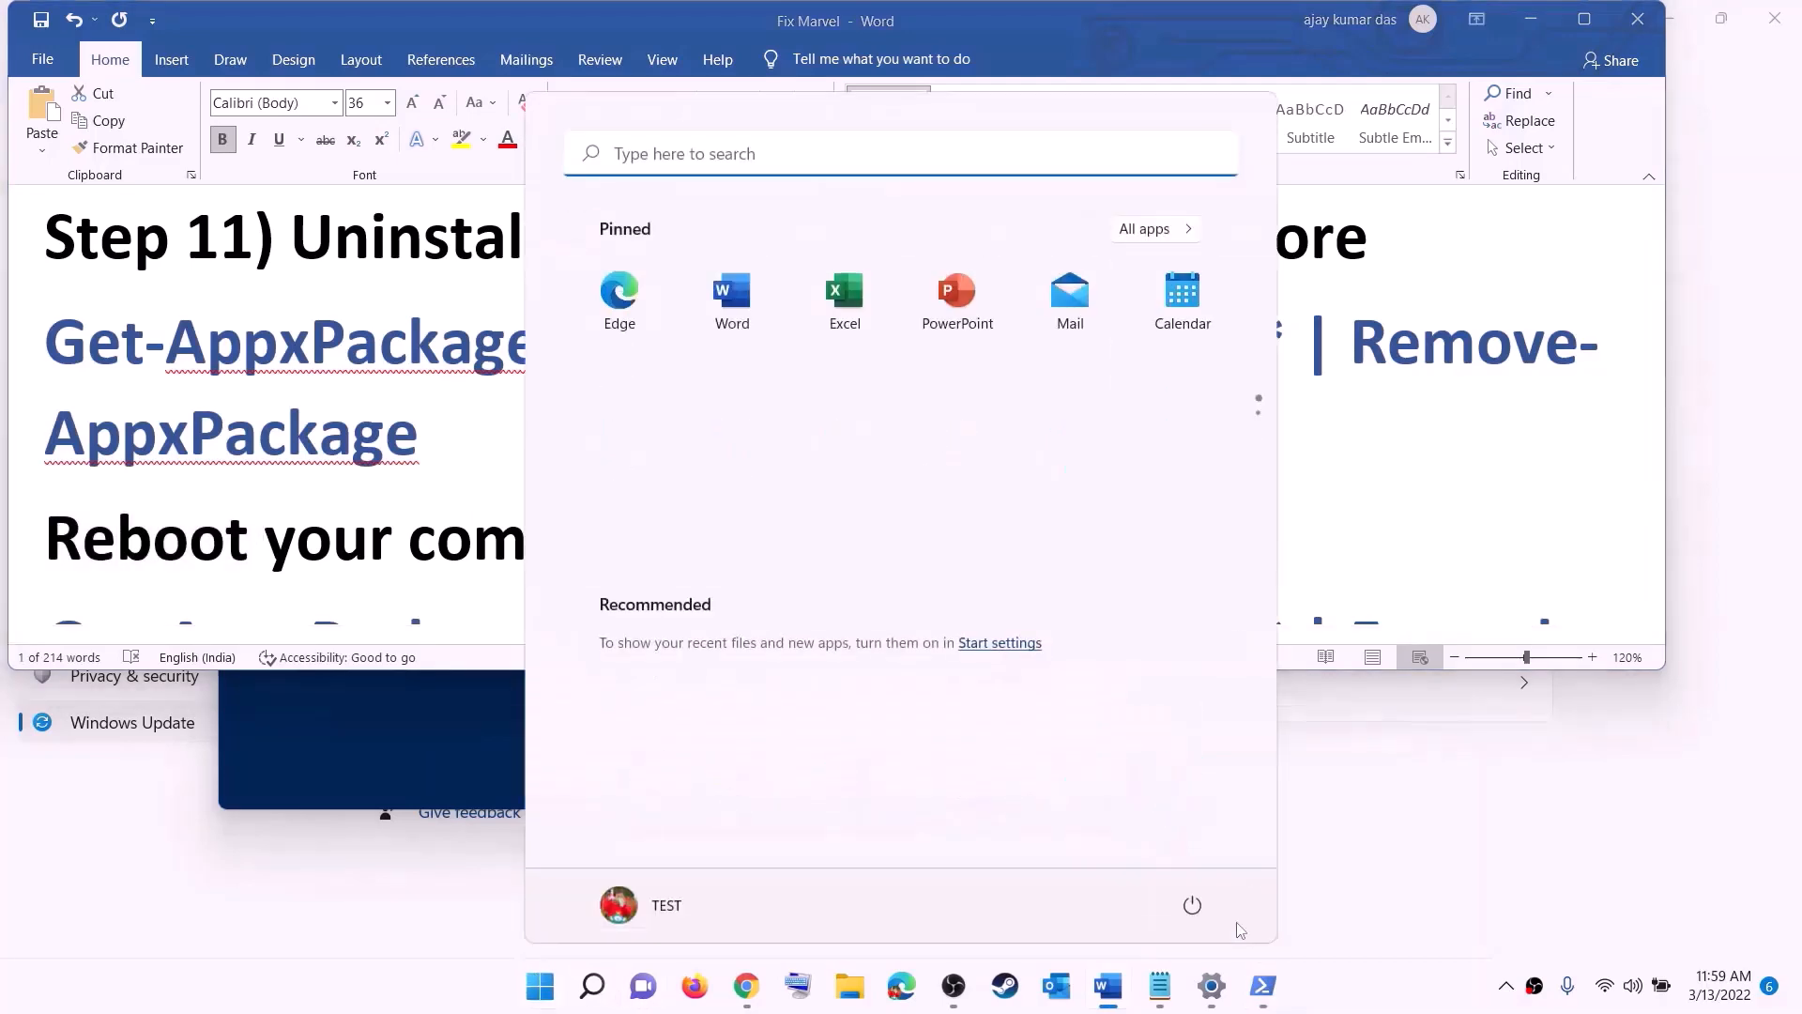
{"action": "left_click", "coordinate": [1192, 905]}
{"action": "left_click", "coordinate": [540, 985]}
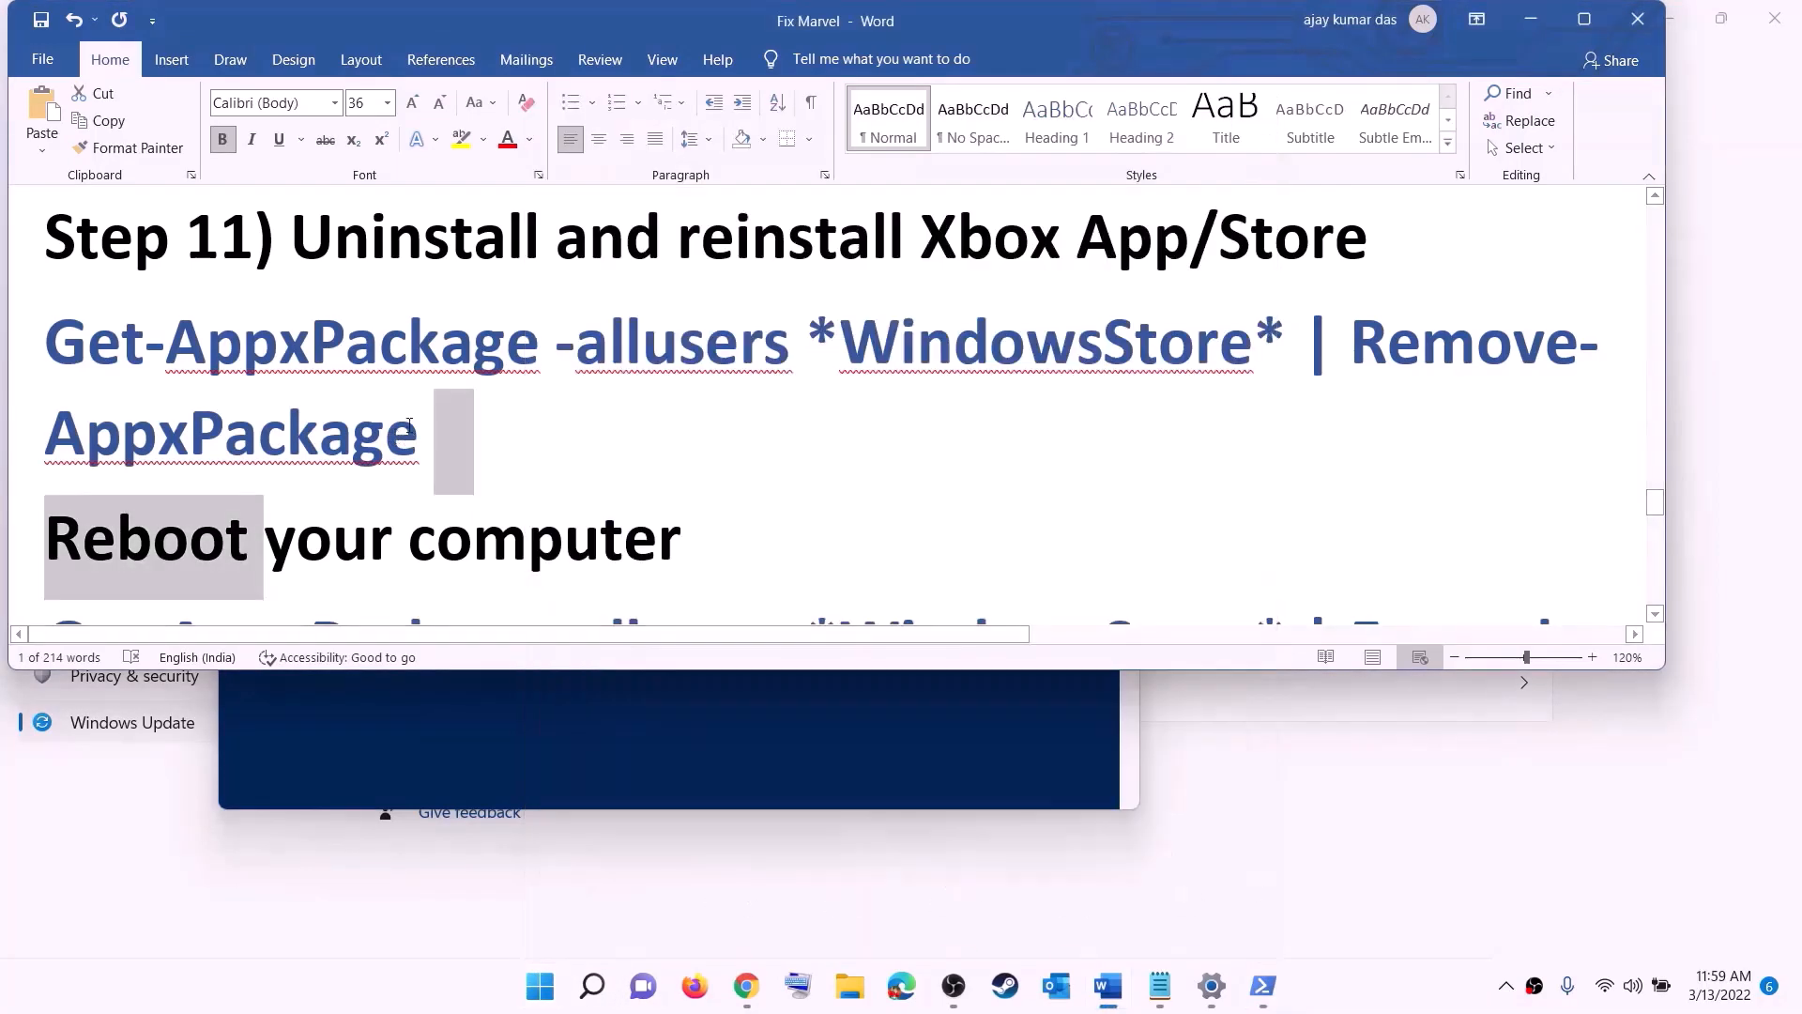
Step: Copy the Get-AppxPackage WindowsStore Foreach re-registration command below the reboot instruction in the Word notes
{"action": "scroll", "coordinate": [522, 423], "scroll_direction": "down", "scroll_amount": 2}
{"action": "scroll", "coordinate": [522, 422], "scroll_direction": "down", "scroll_amount": 2}
{"action": "left_click_drag", "start_coordinate": [1526, 474], "coordinate": [47, 310]}
{"action": "right_click", "coordinate": [306, 364]}
{"action": "left_click", "coordinate": [369, 412]}
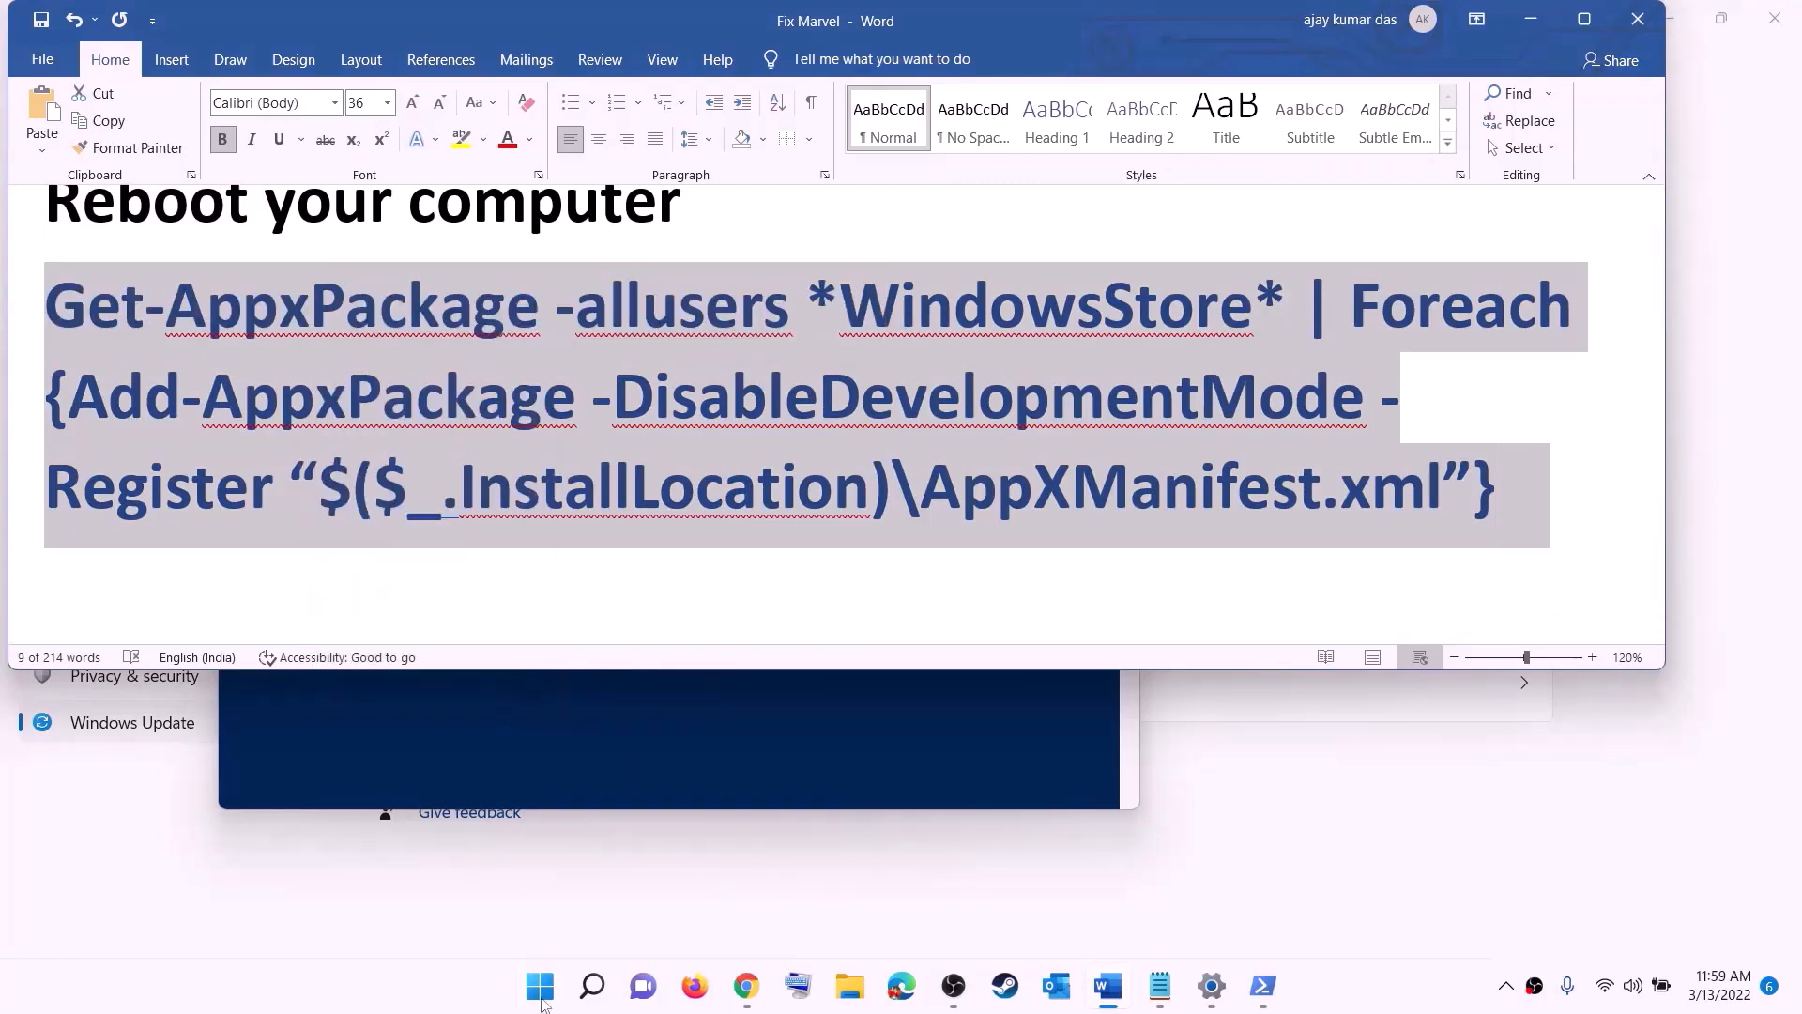
Step: Open another PowerShell window as administrator and run the copied Add-AppxPackage -DisableDevelopmentMode -Register command to reinstall the Microsoft Store
{"action": "left_click", "coordinate": [545, 999]}
{"action": "type", "text": "p"}
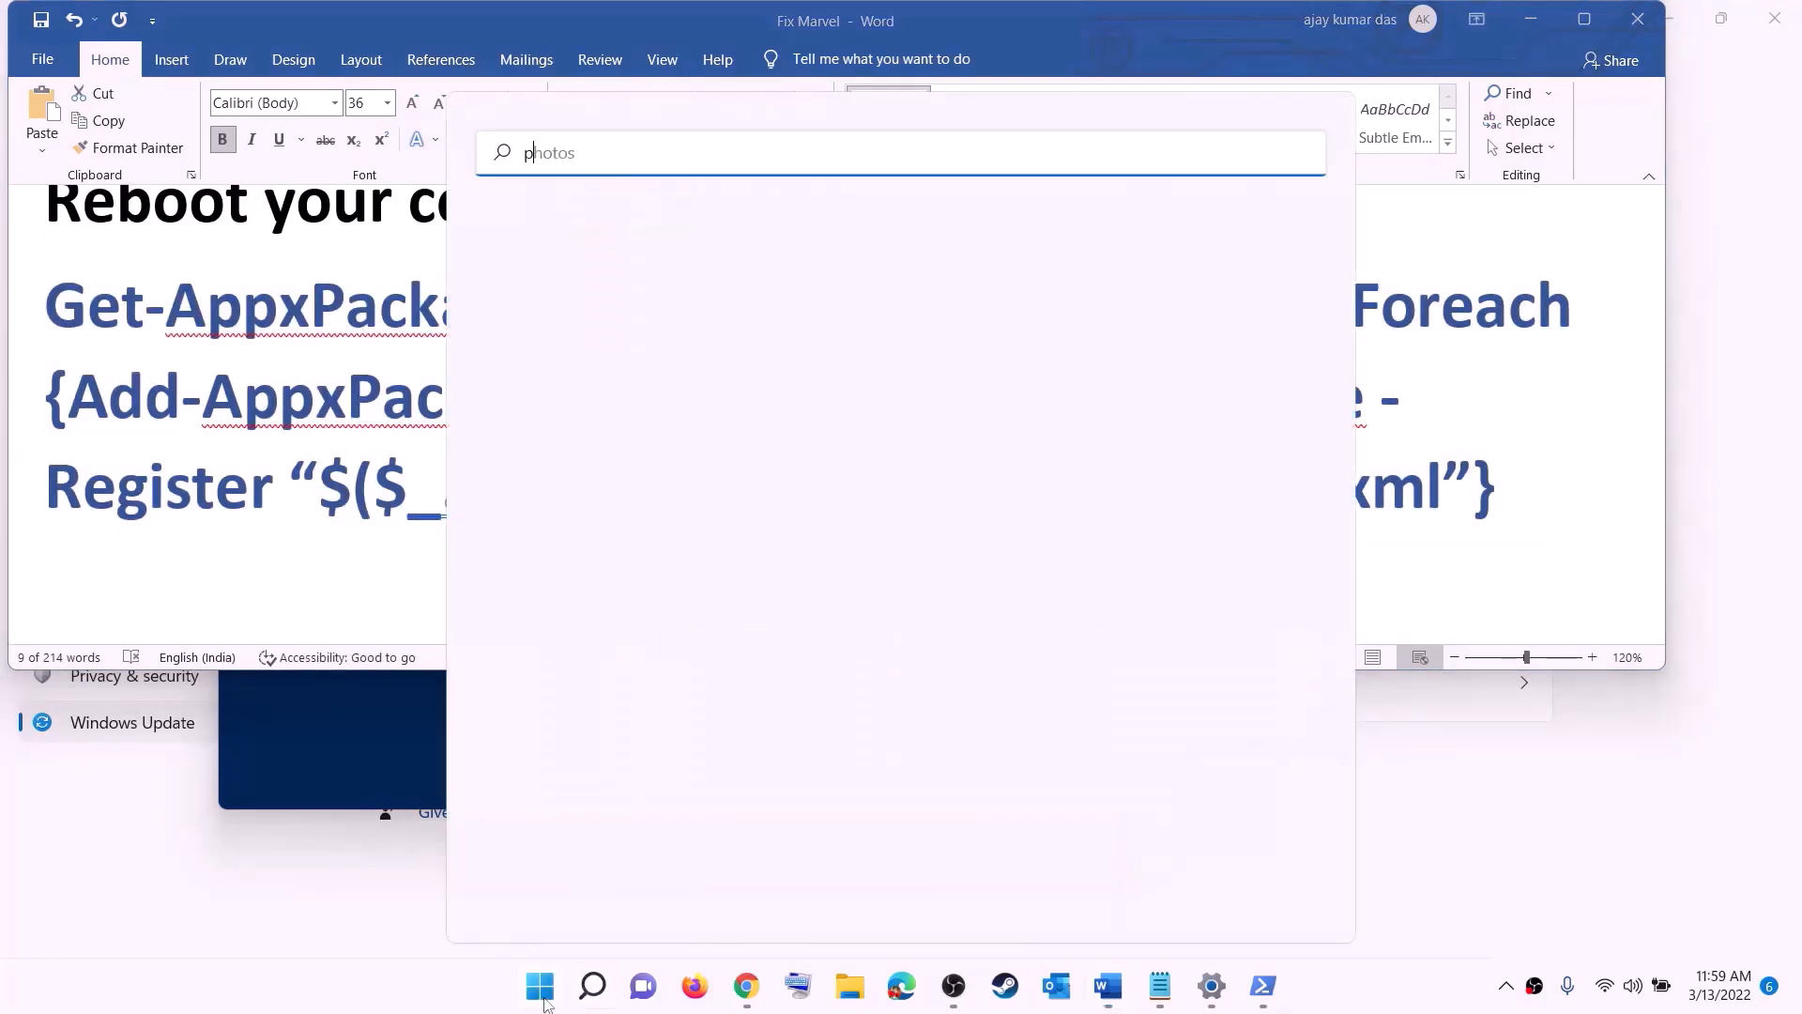
{"action": "type", "text": "owershell"}
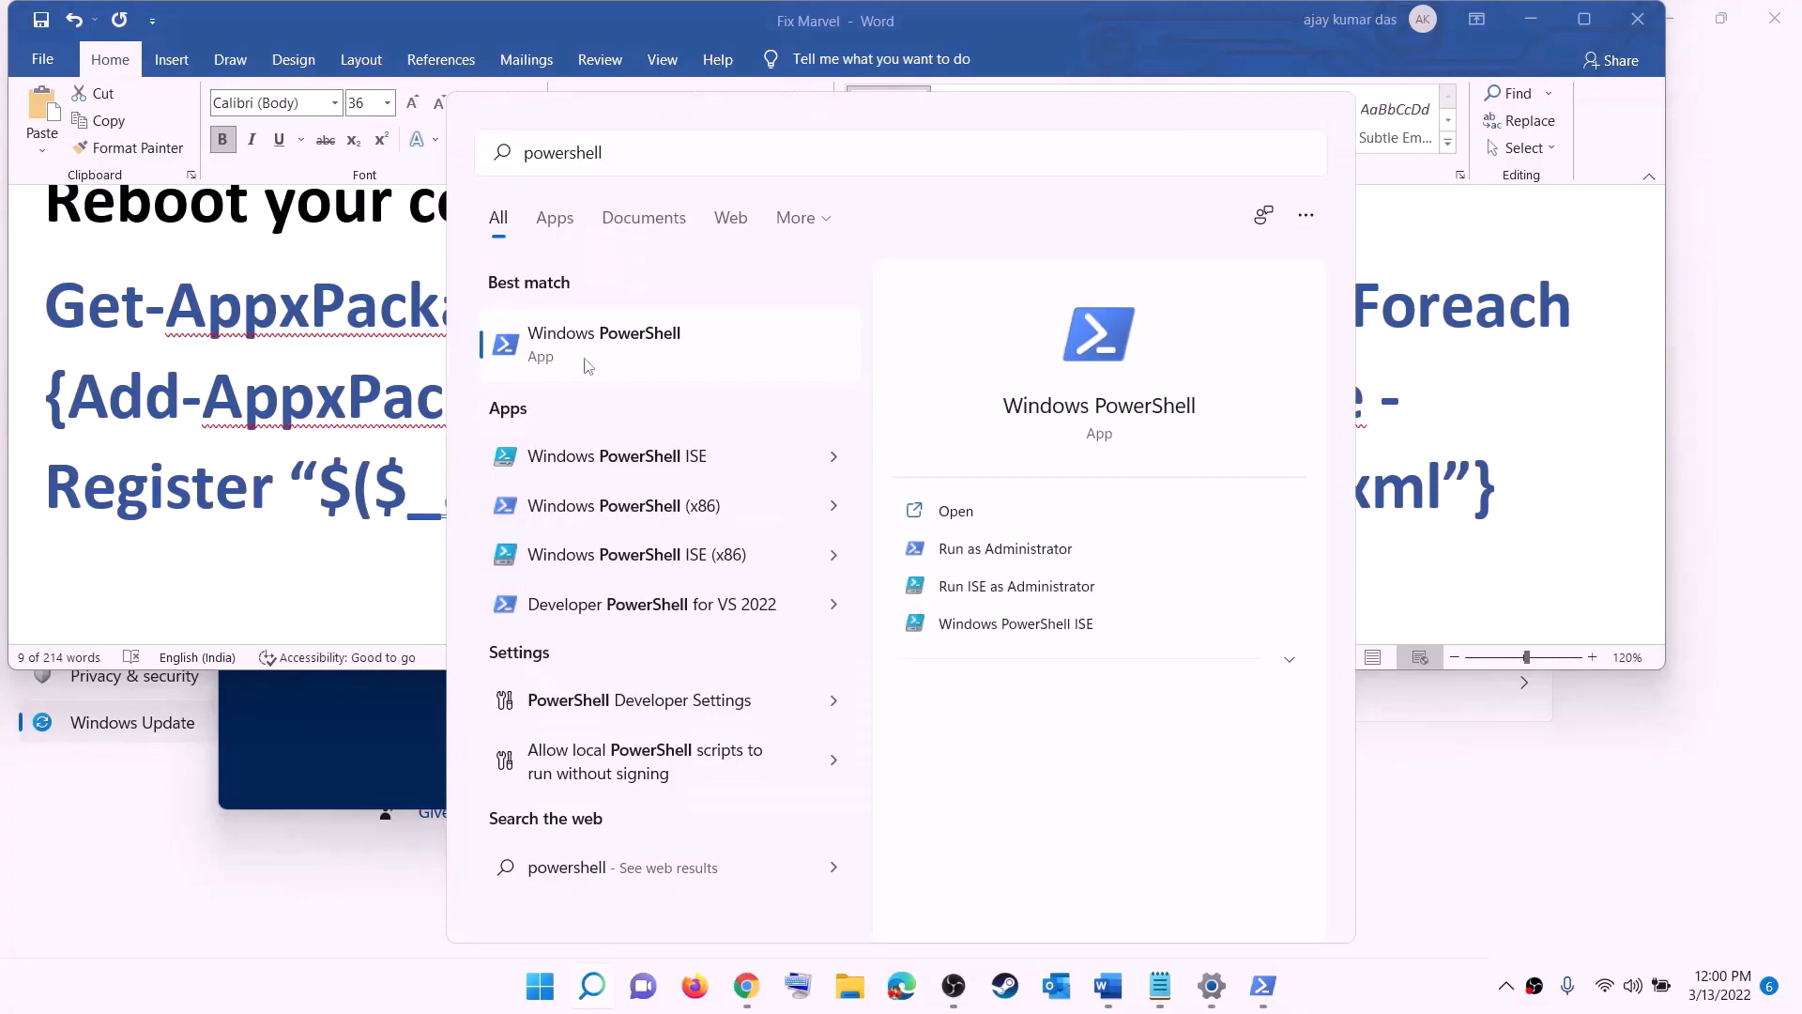
{"action": "right_click", "coordinate": [585, 364]}
{"action": "left_click", "coordinate": [733, 398]}
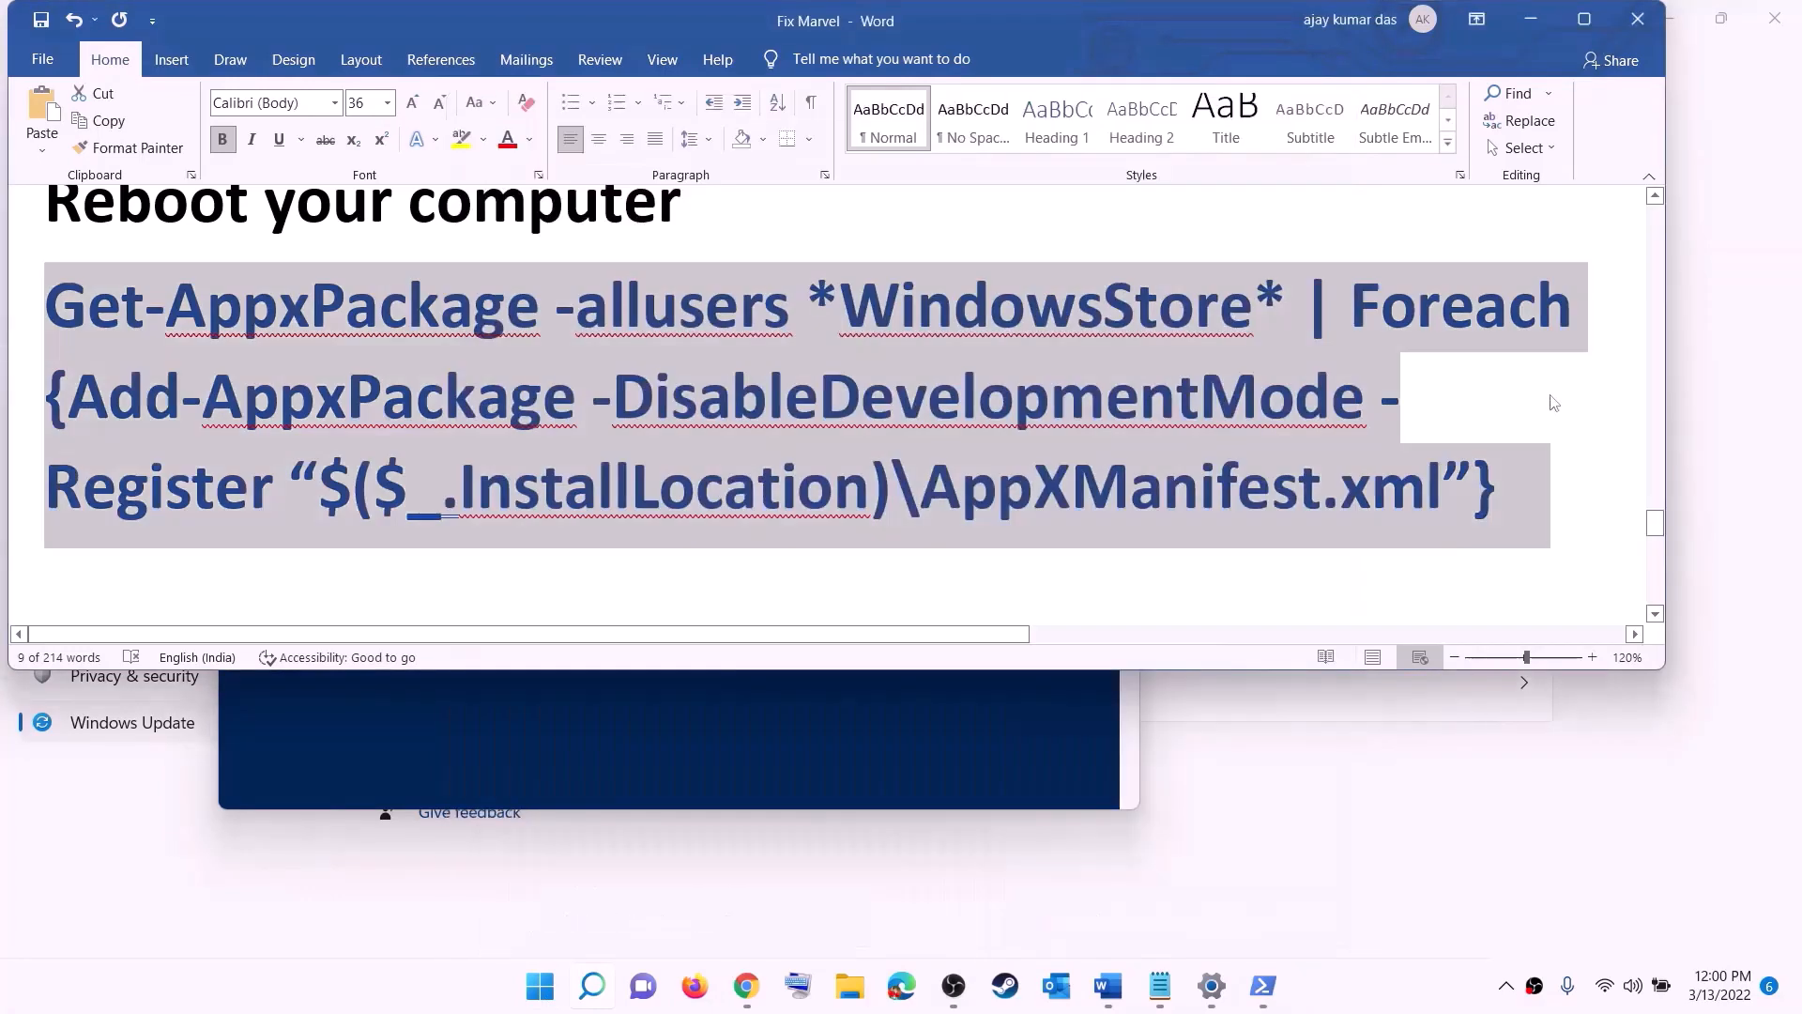
{"action": "left_click", "coordinate": [804, 666]}
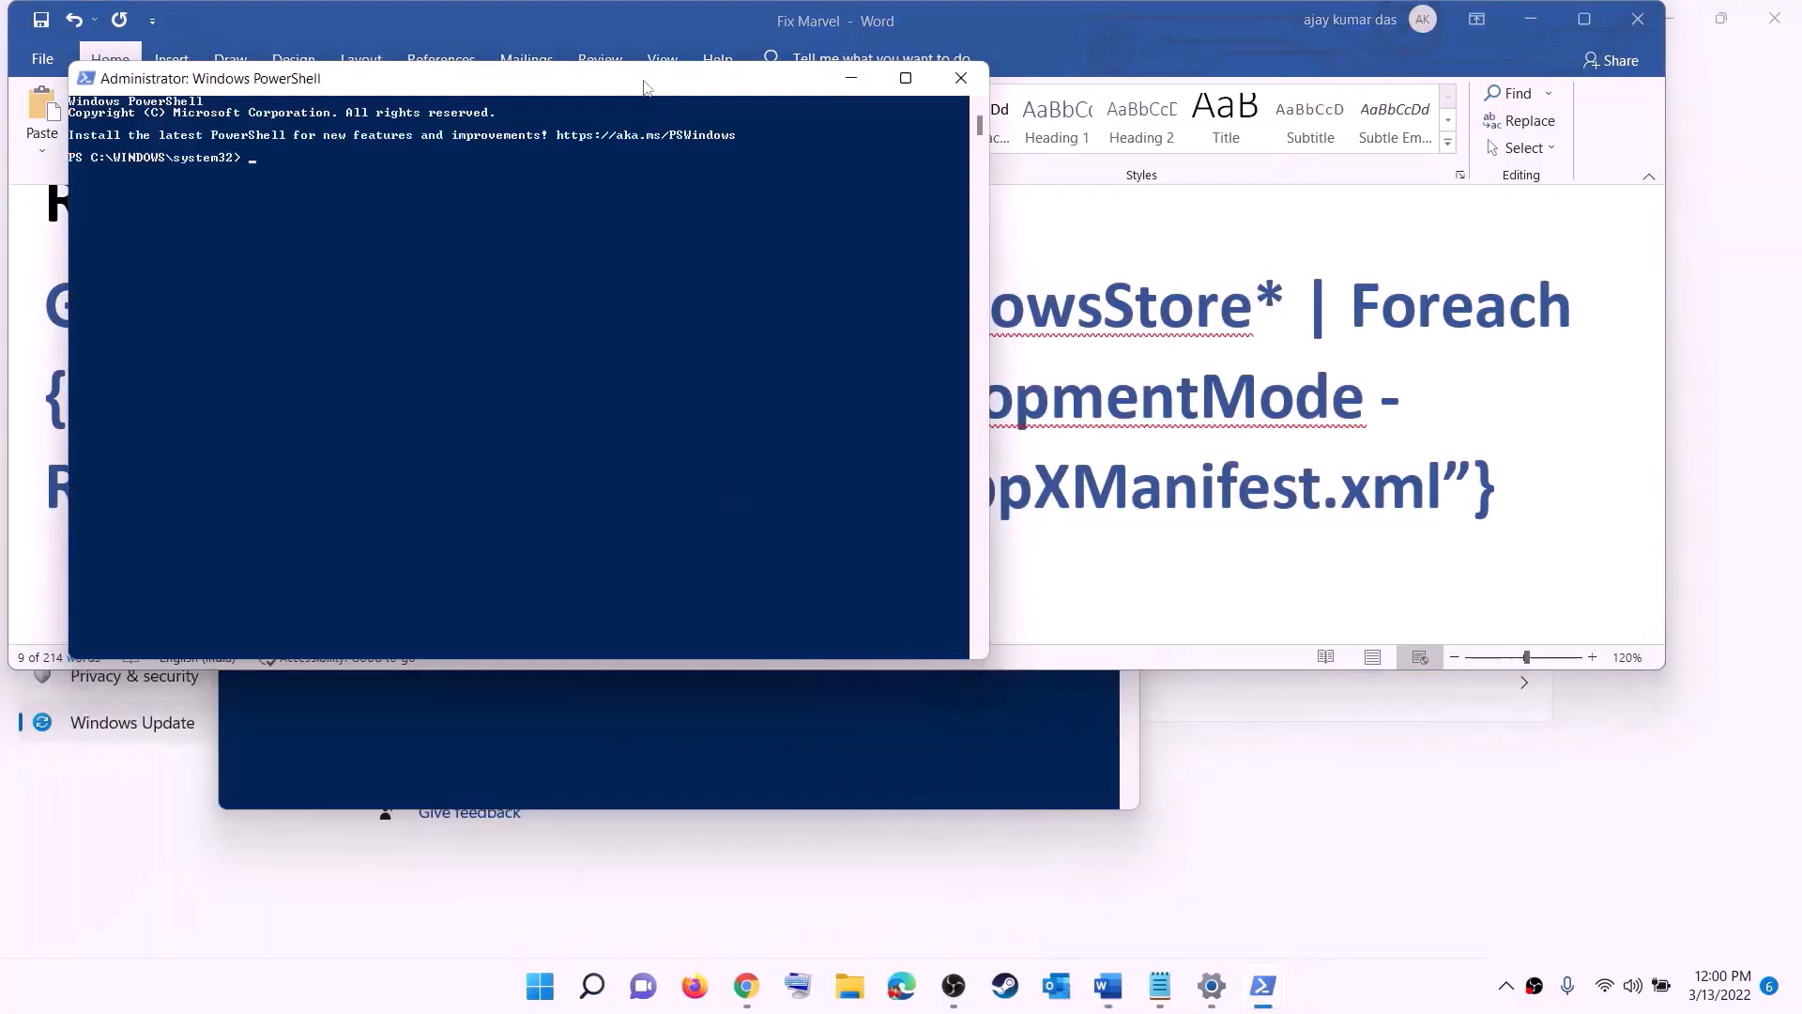
{"action": "left_click_drag", "start_coordinate": [647, 86], "coordinate": [857, 202]}
{"action": "key", "text": "ctrl+v"}
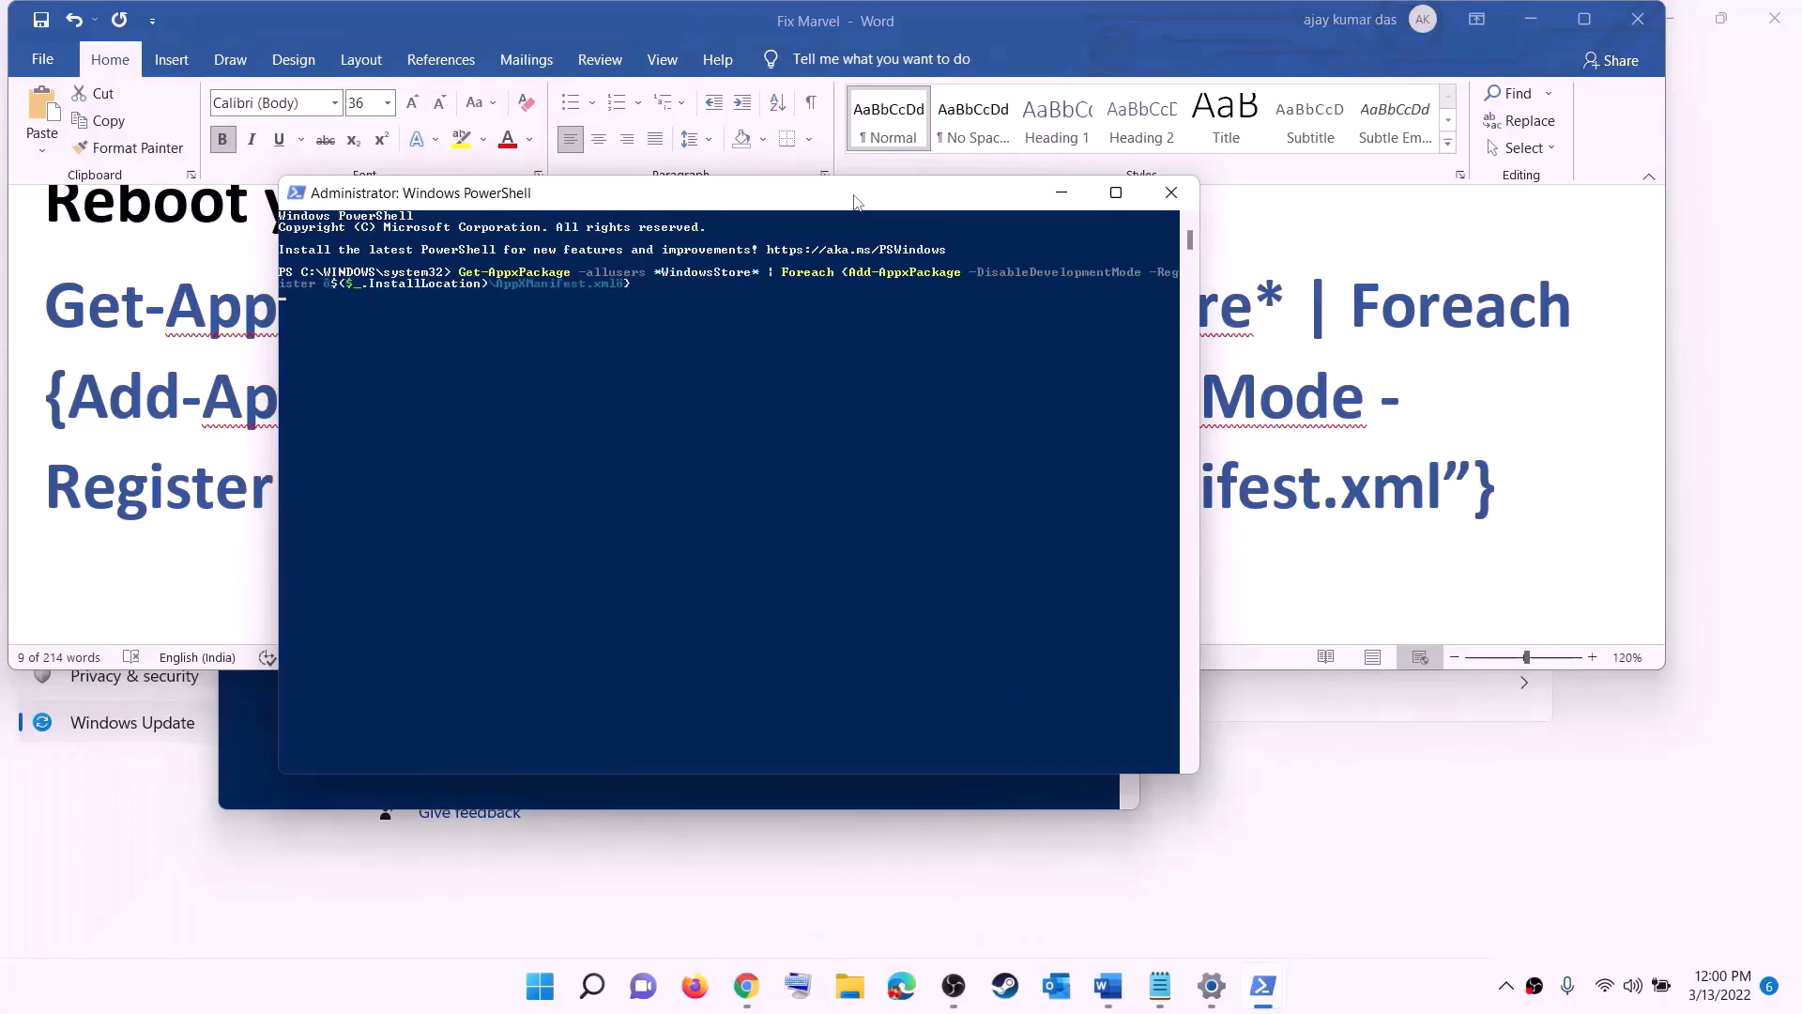
{"action": "key", "text": "Return"}
Step: Search Windows for the Microsoft Store, open it and maximize its window
{"action": "left_click", "coordinate": [557, 999]}
{"action": "type", "text": "s"}
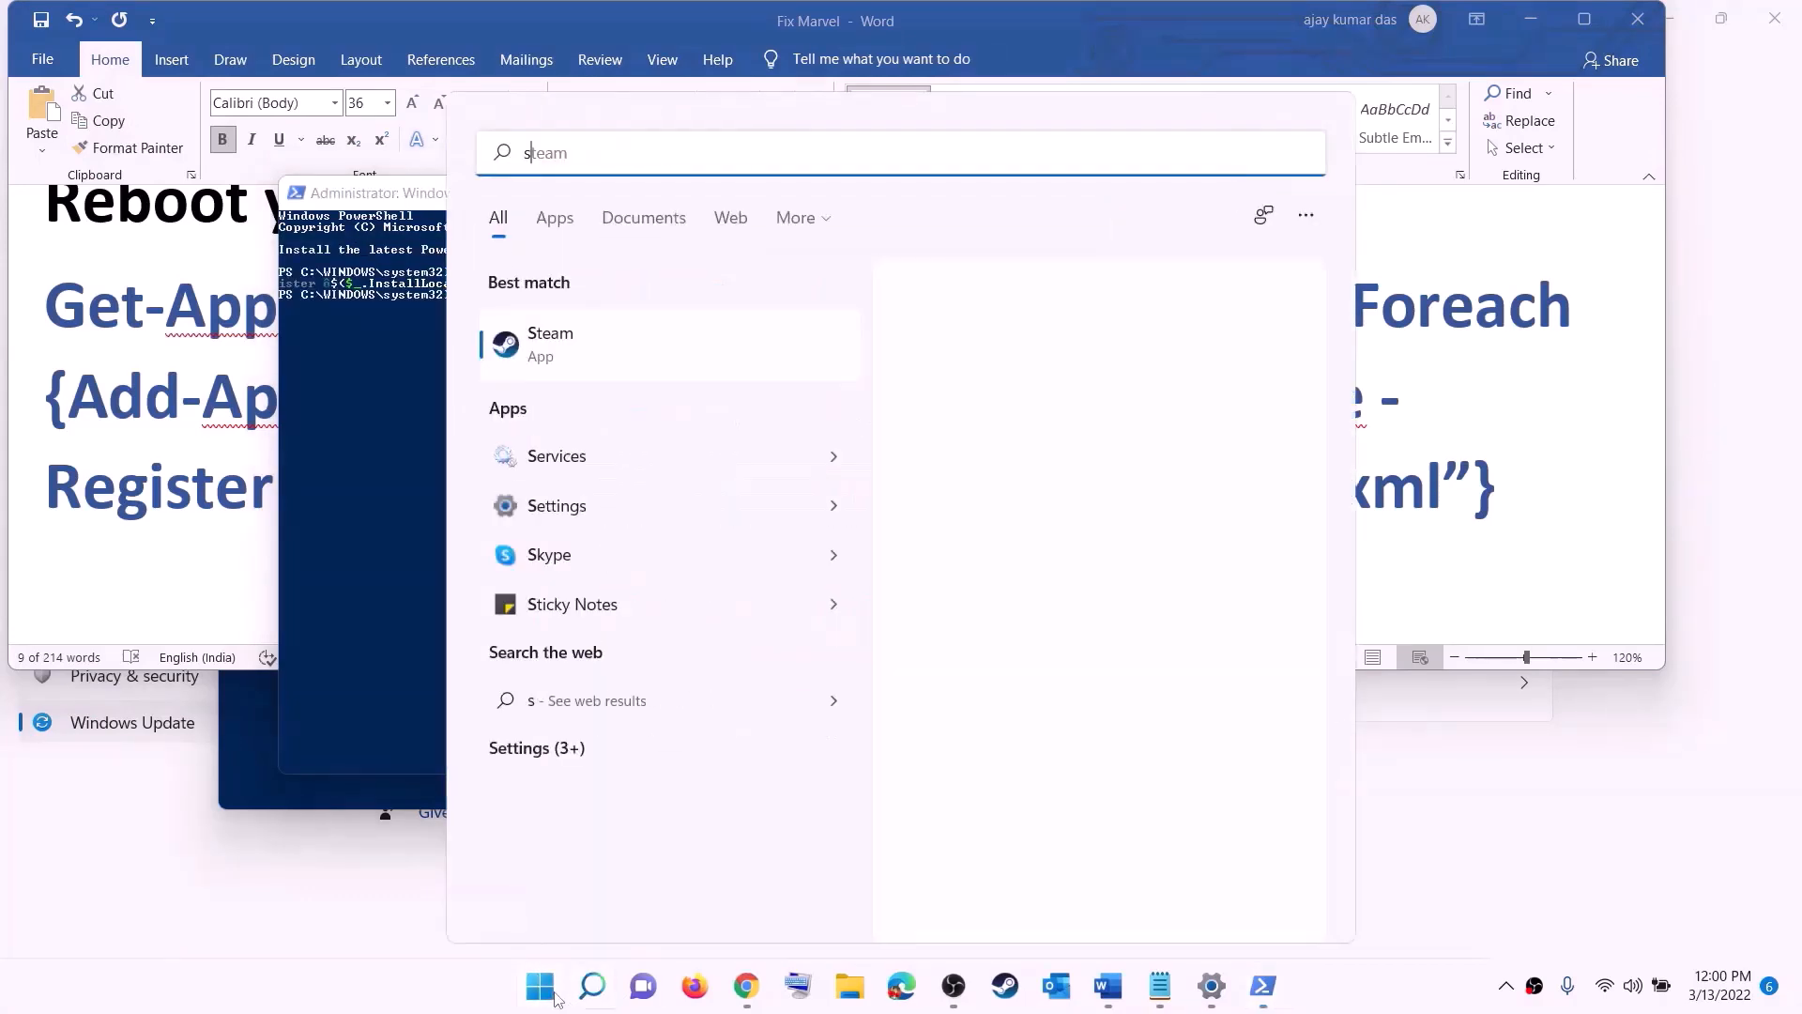
{"action": "type", "text": "tore"}
{"action": "left_click", "coordinate": [567, 334]}
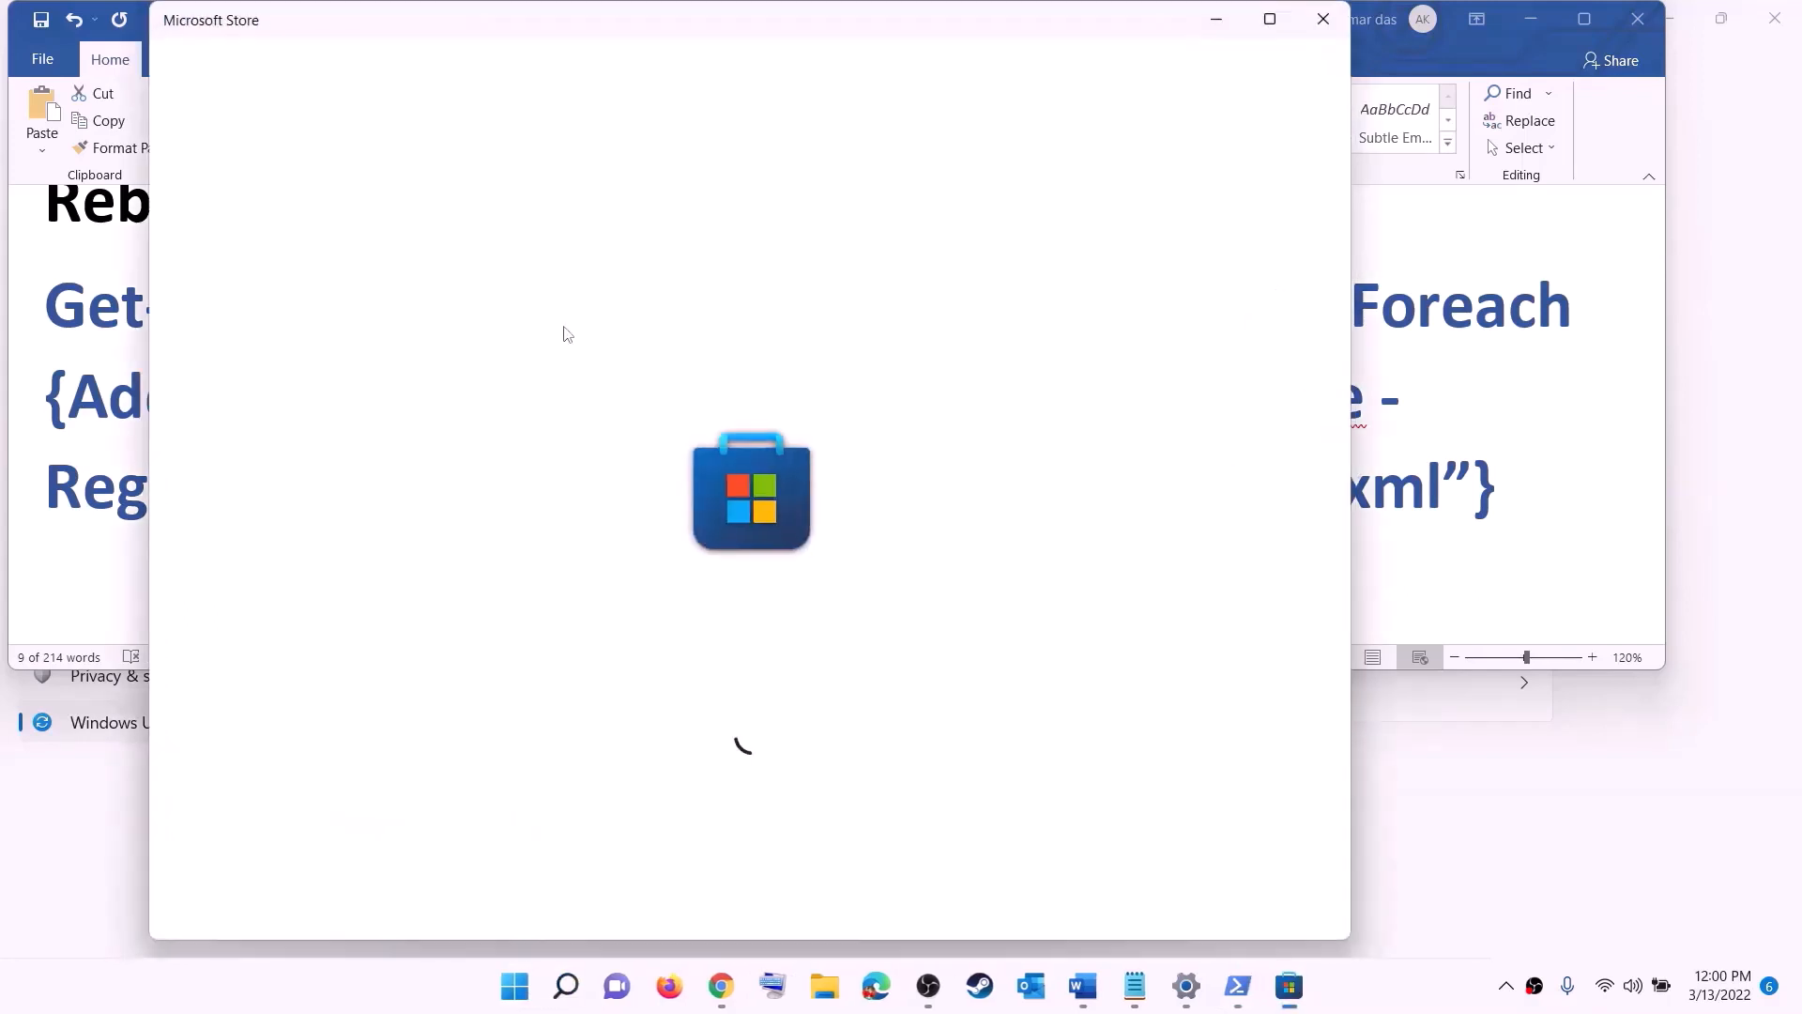
{"action": "left_click", "coordinate": [1269, 19]}
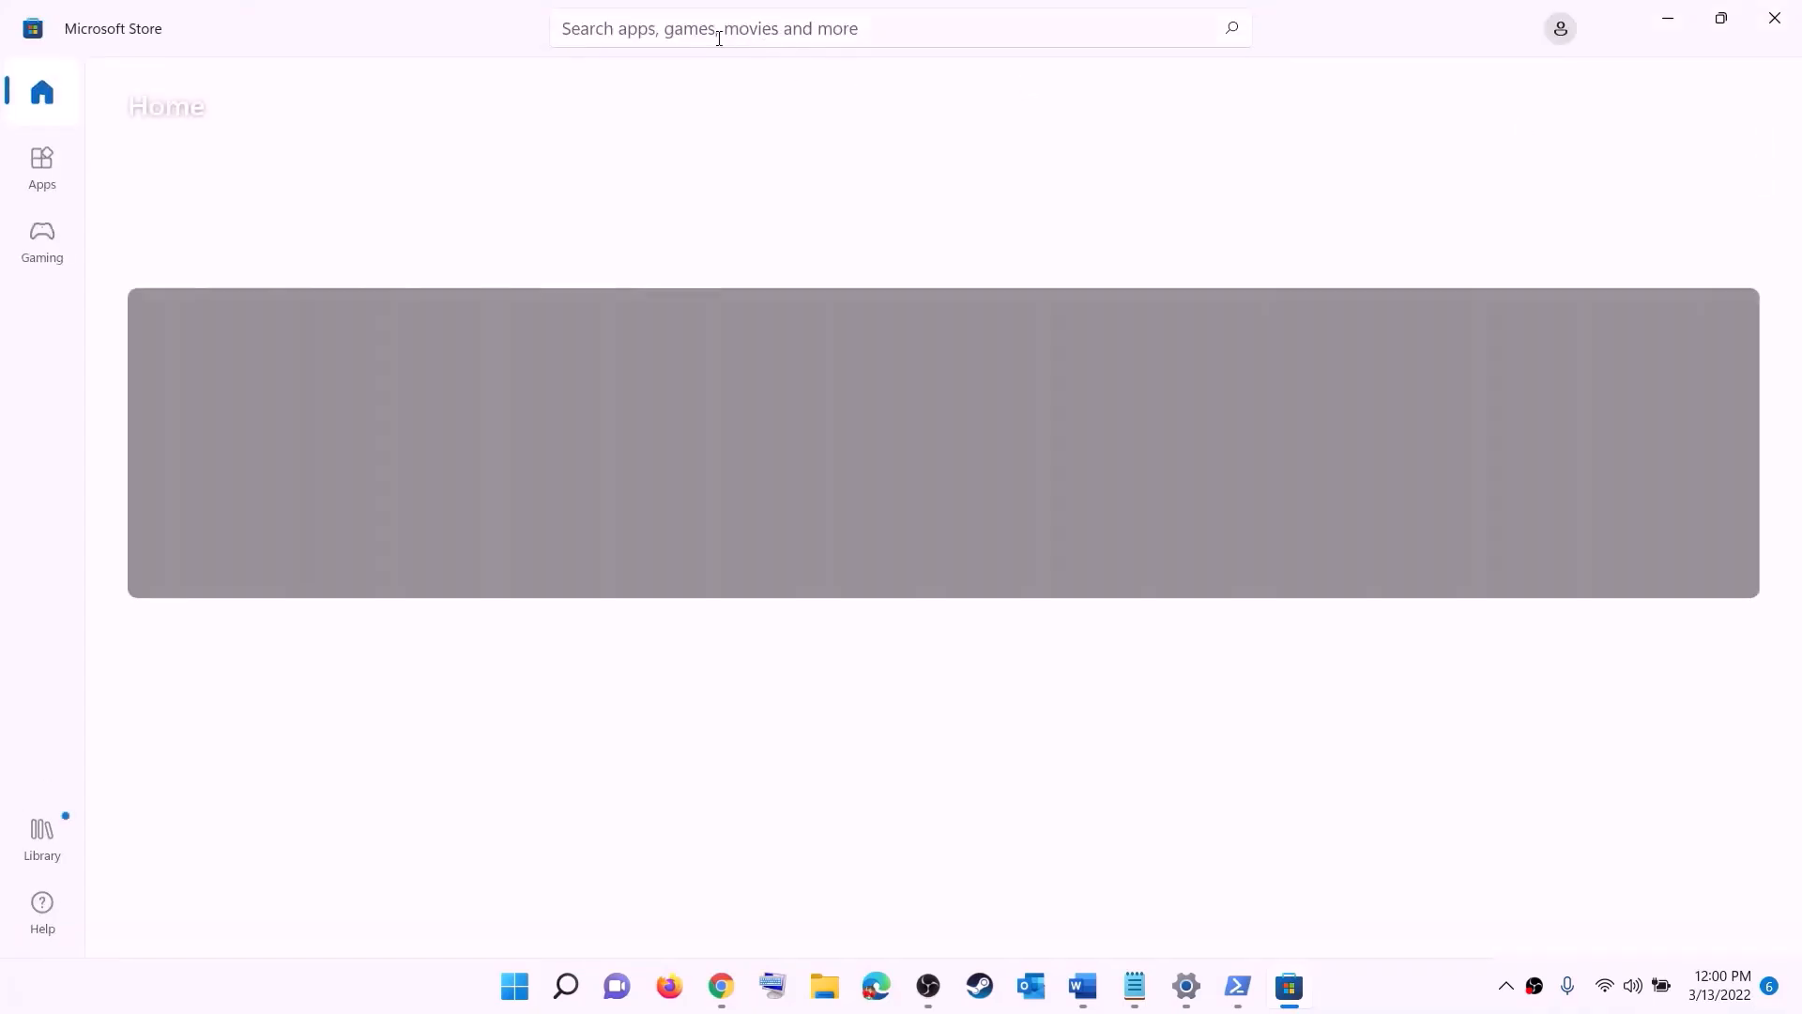
Step: Search the Microsoft Store for xbox and open the Xbox app's page
{"action": "left_click", "coordinate": [677, 27]}
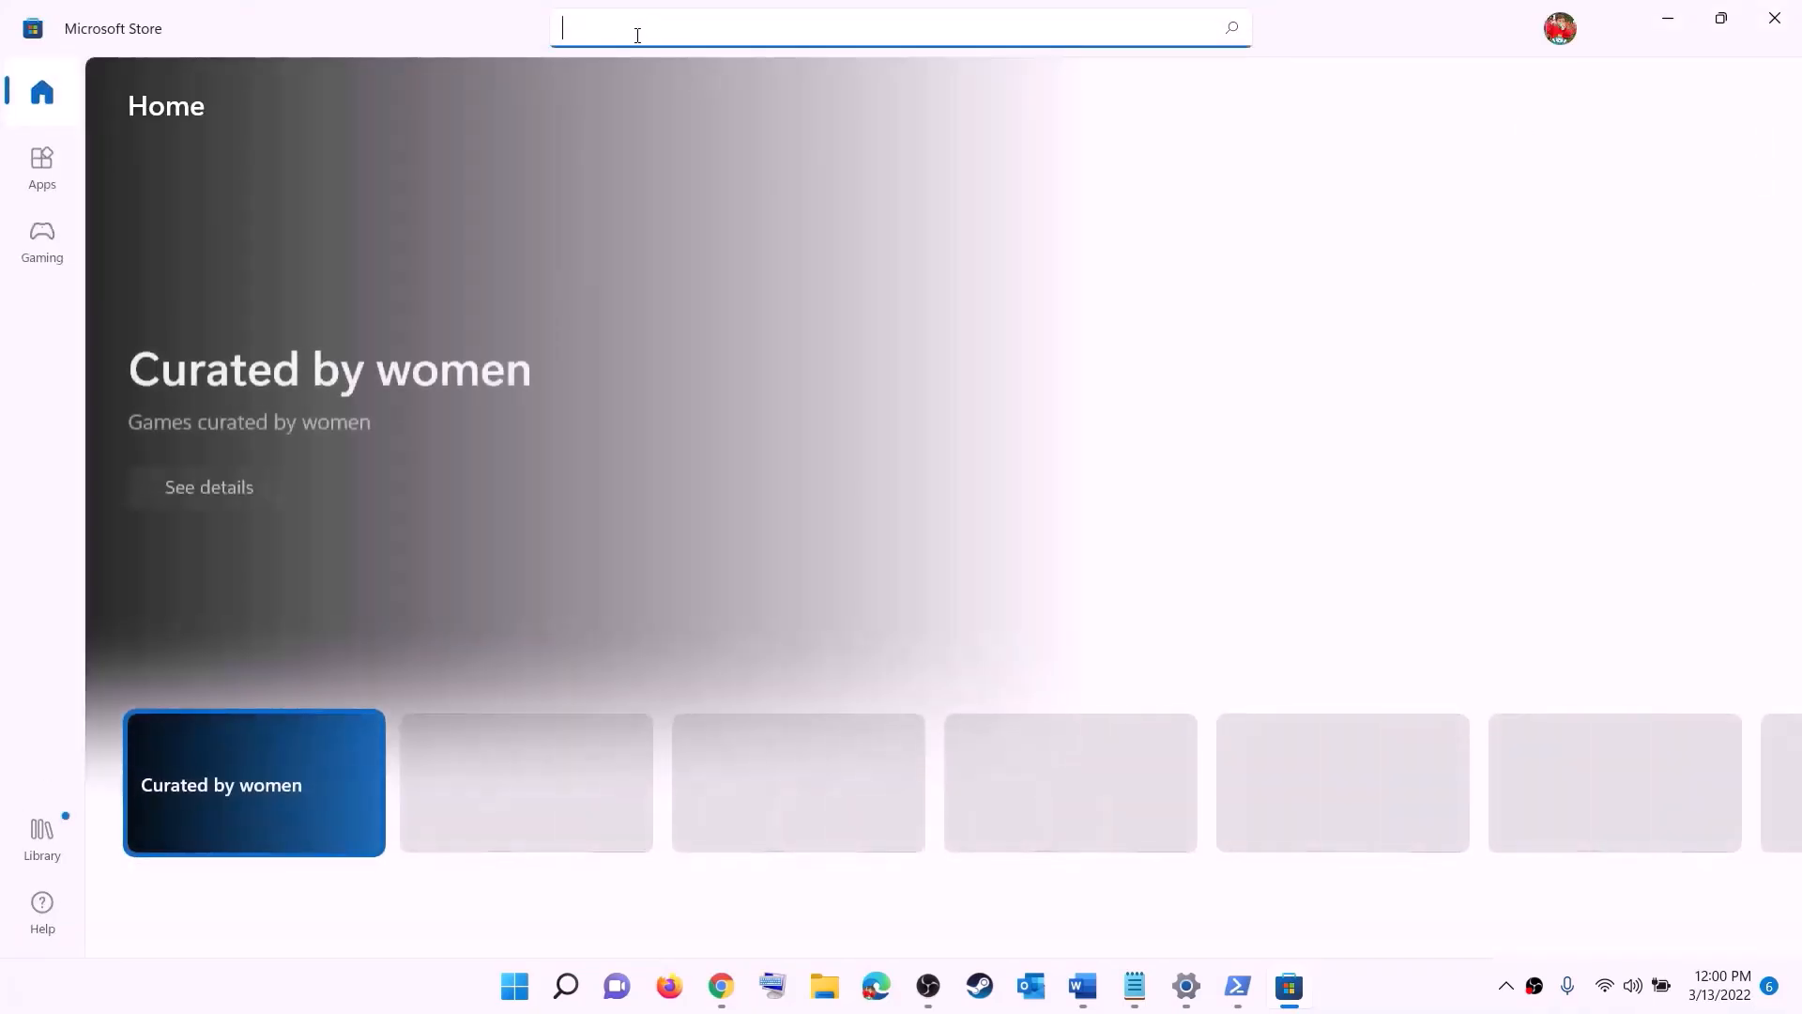
{"action": "type", "text": "xbox"}
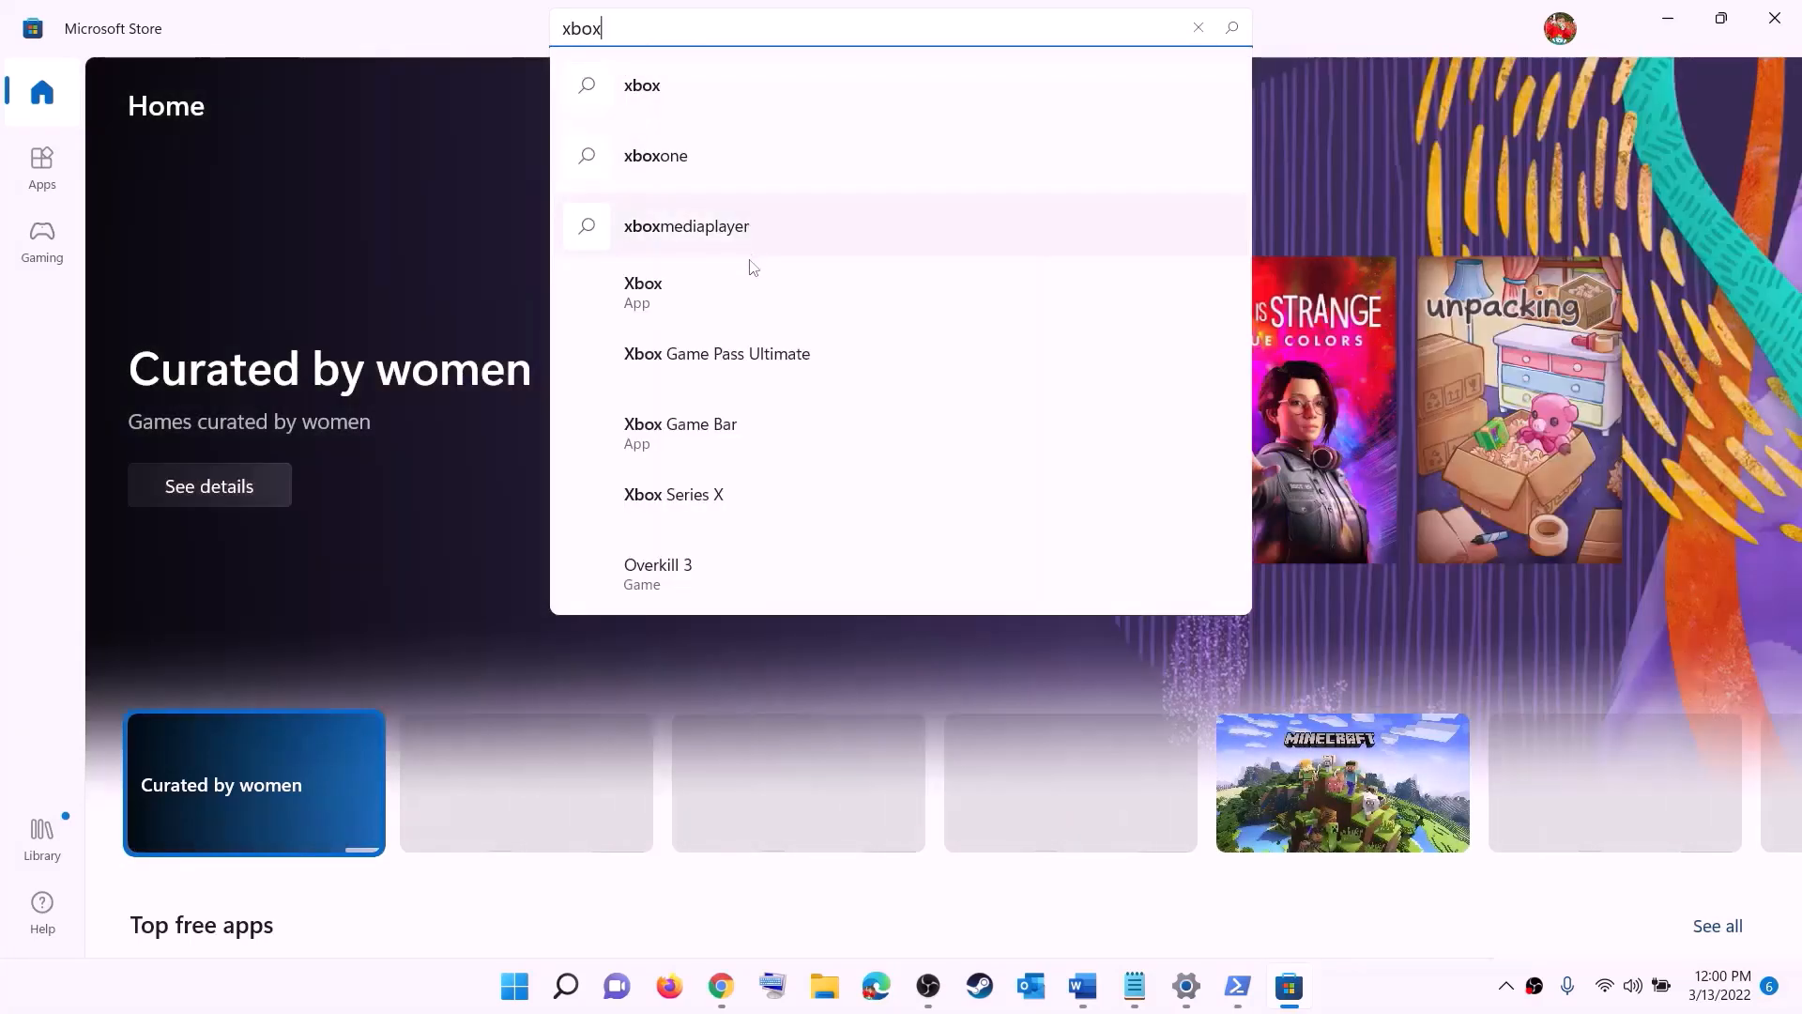
{"action": "left_click", "coordinate": [678, 299]}
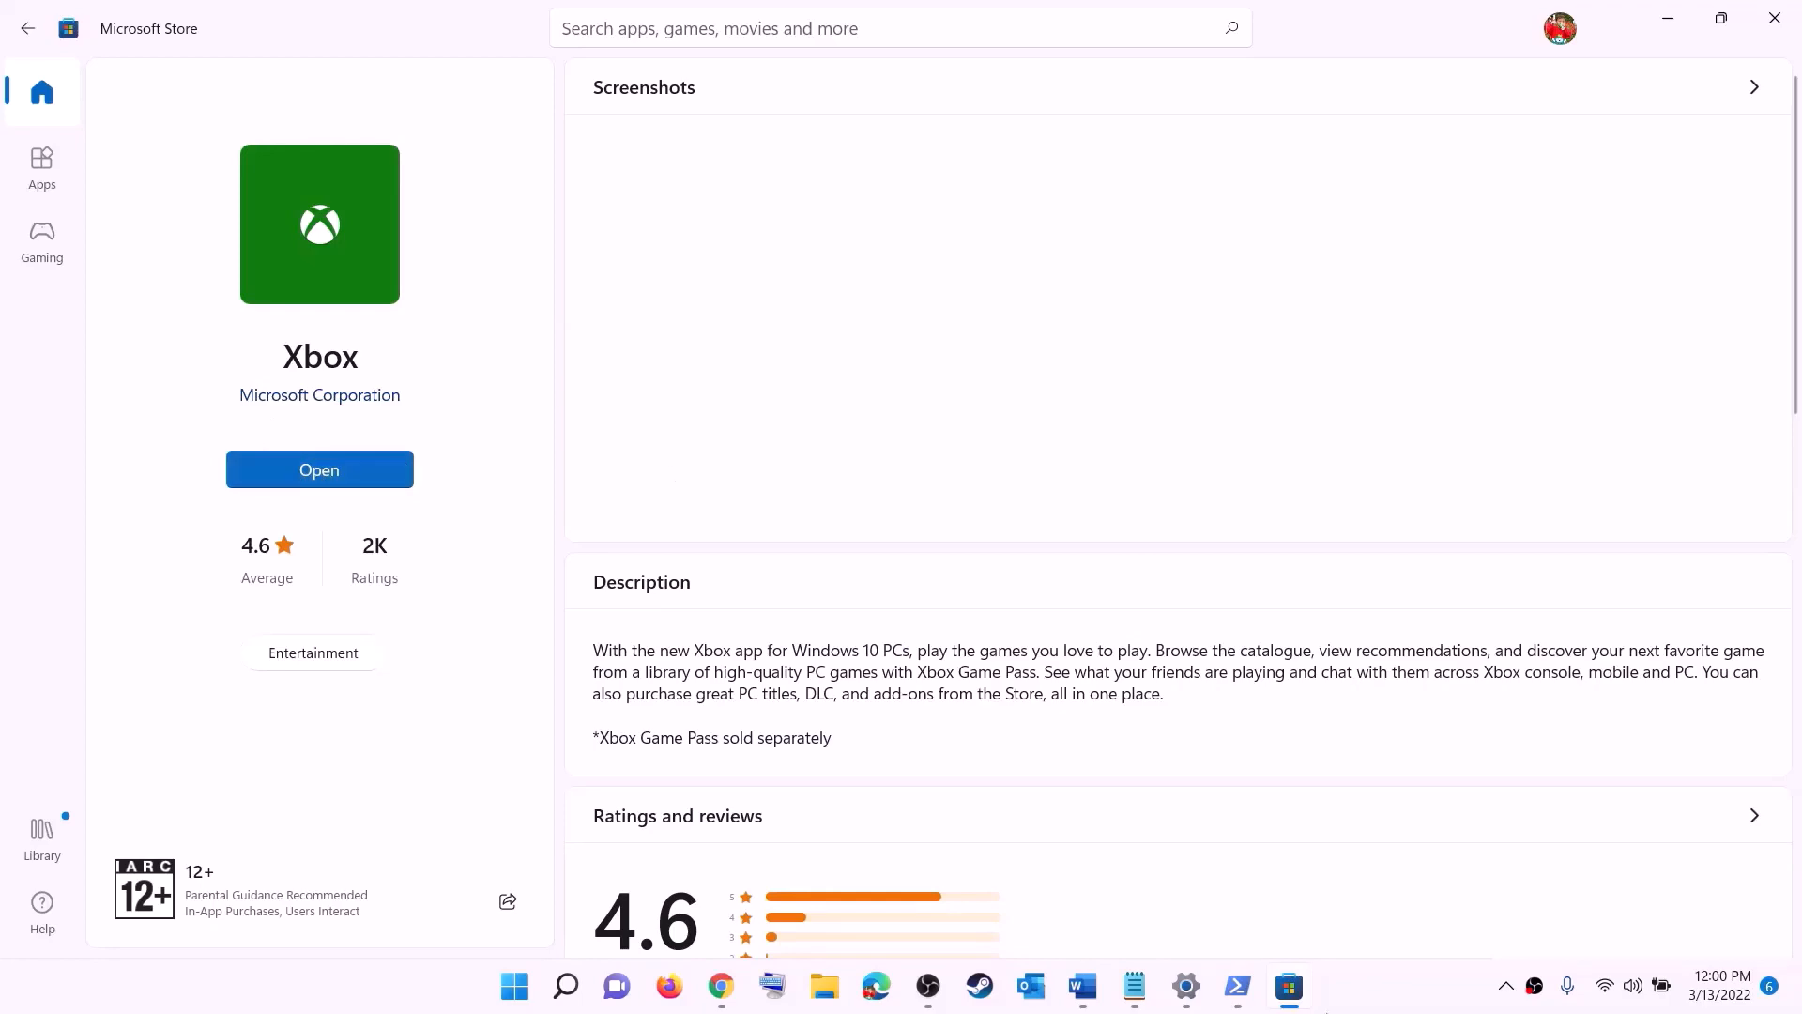
Step: Go to step 12 in the Word notes and highlight the advice to install to the C drive or a different drive
{"action": "left_click", "coordinate": [1083, 988]}
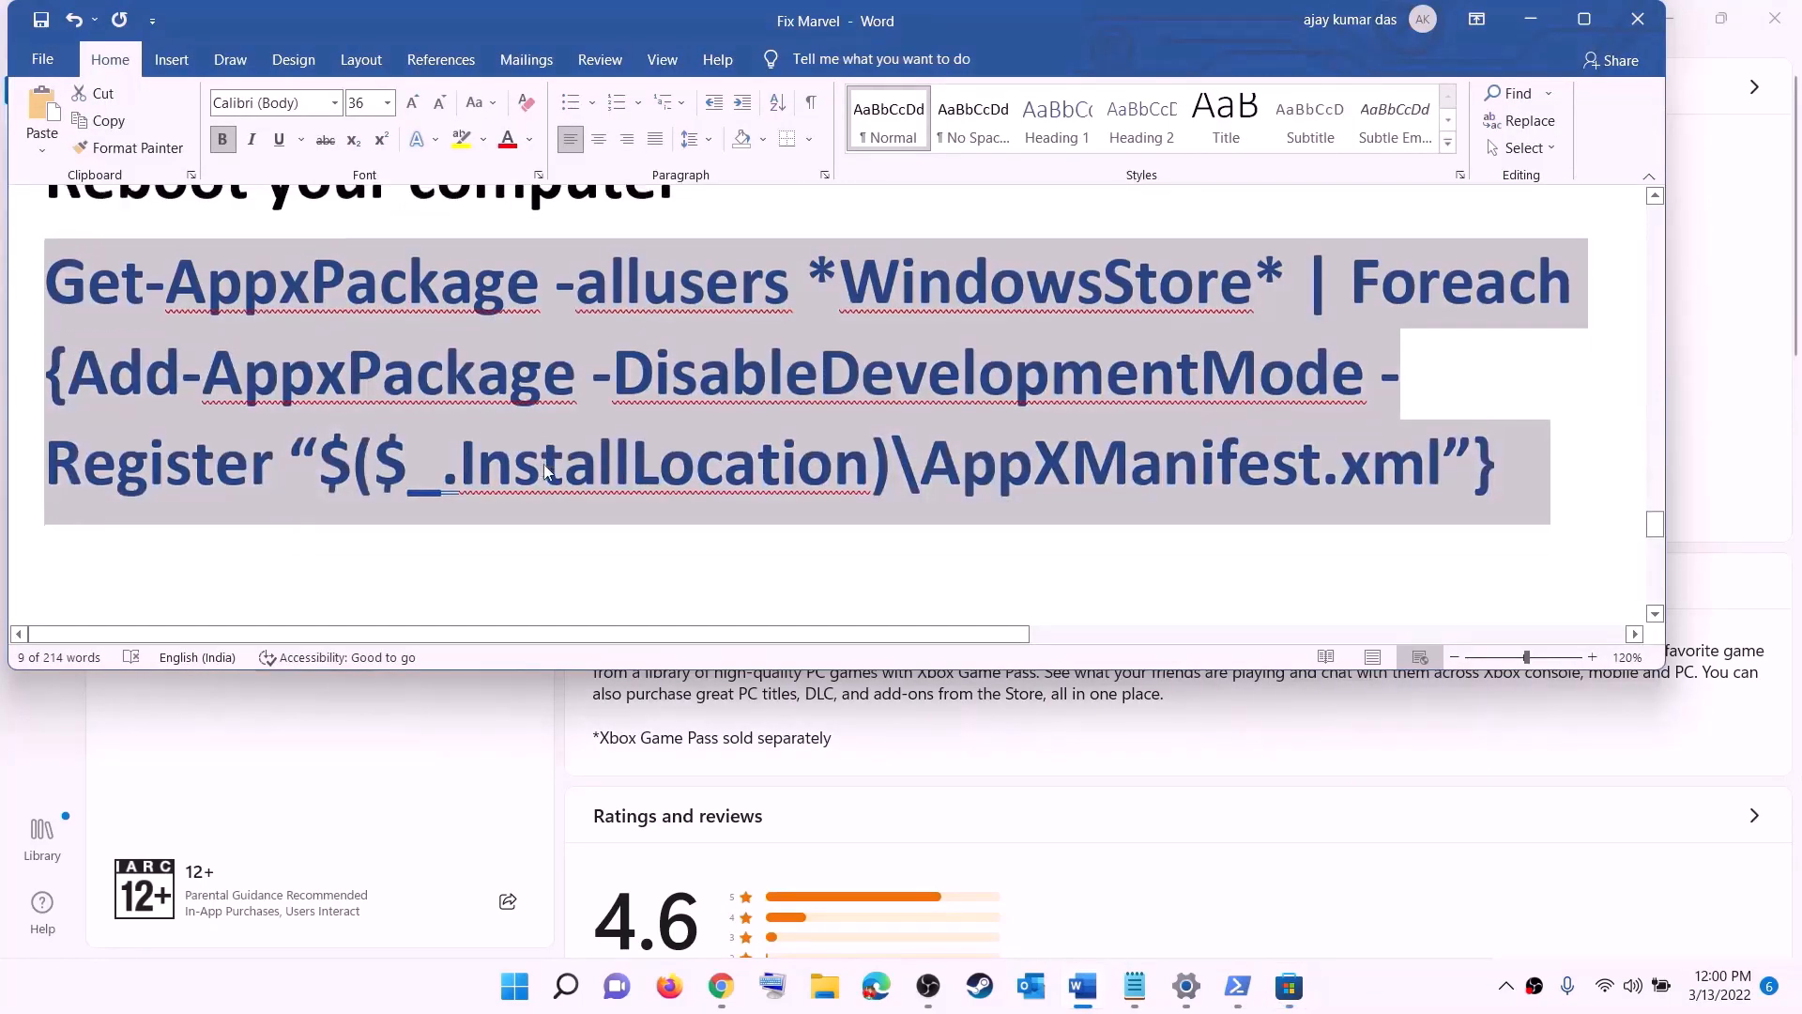
{"action": "scroll", "coordinate": [543, 464], "scroll_direction": "down", "scroll_amount": 5}
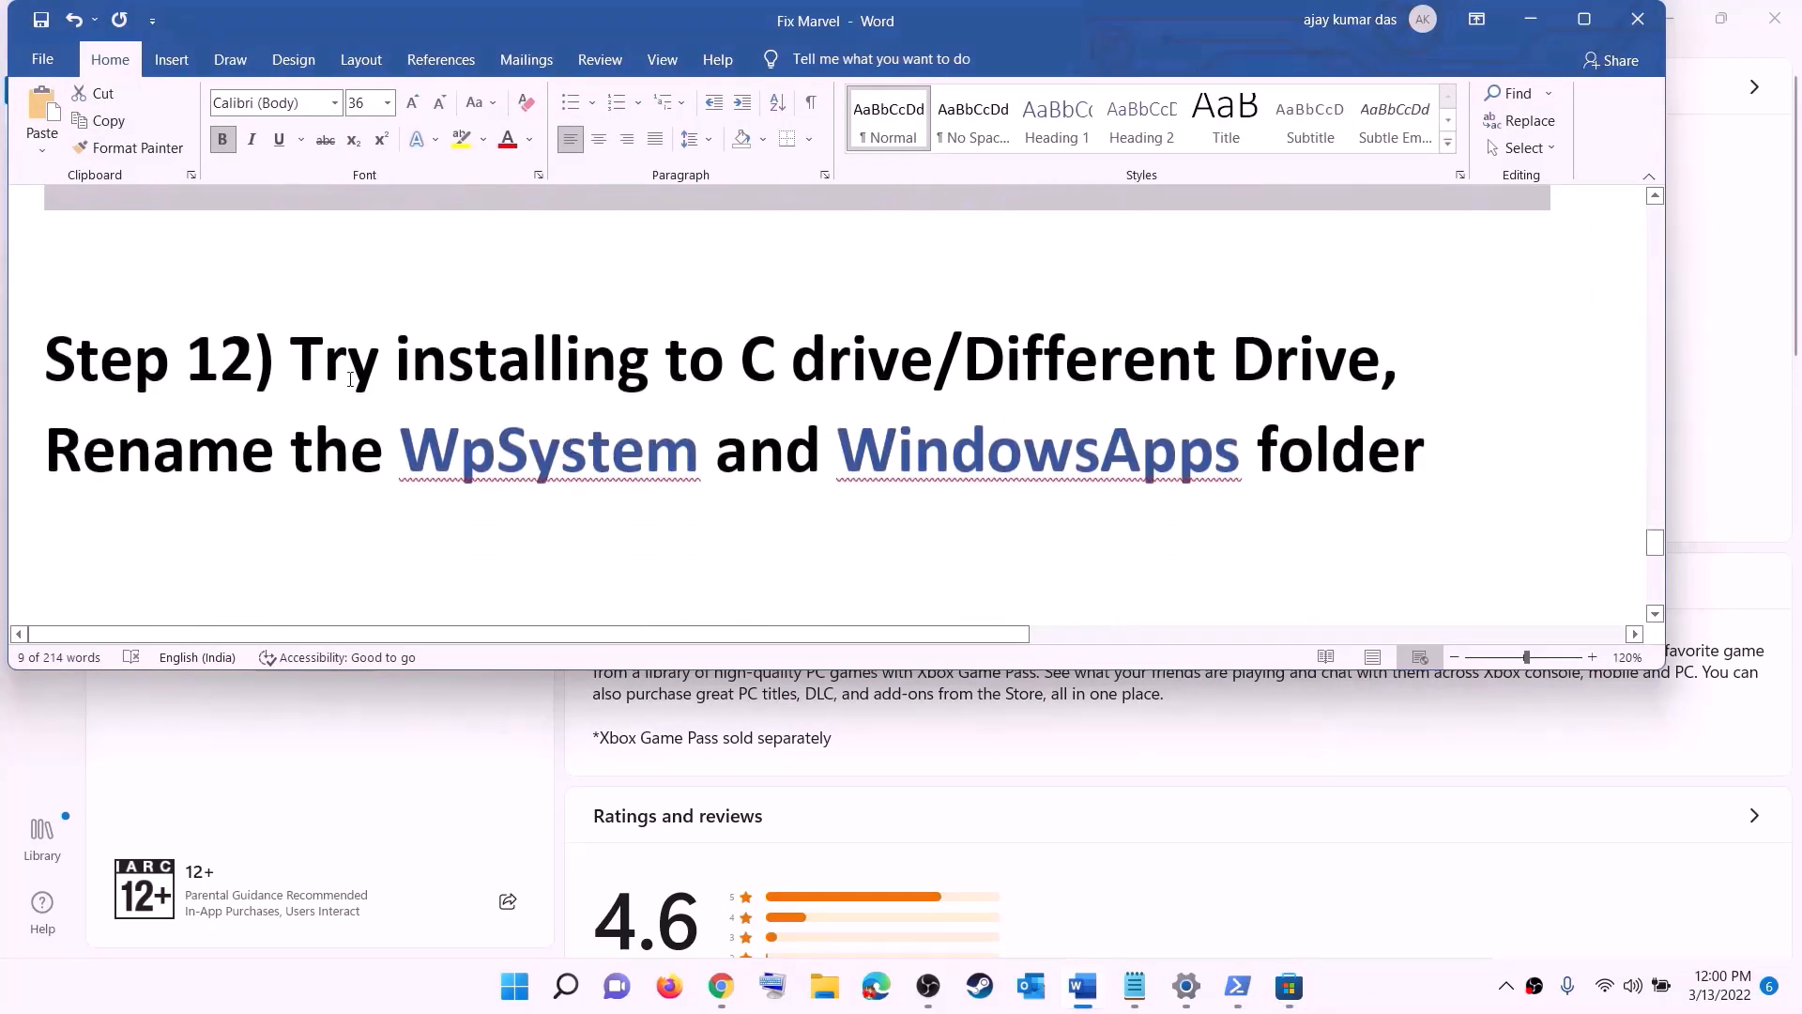
{"action": "left_click_drag", "start_coordinate": [255, 366], "coordinate": [1229, 361]}
{"action": "left_click", "coordinate": [792, 380]}
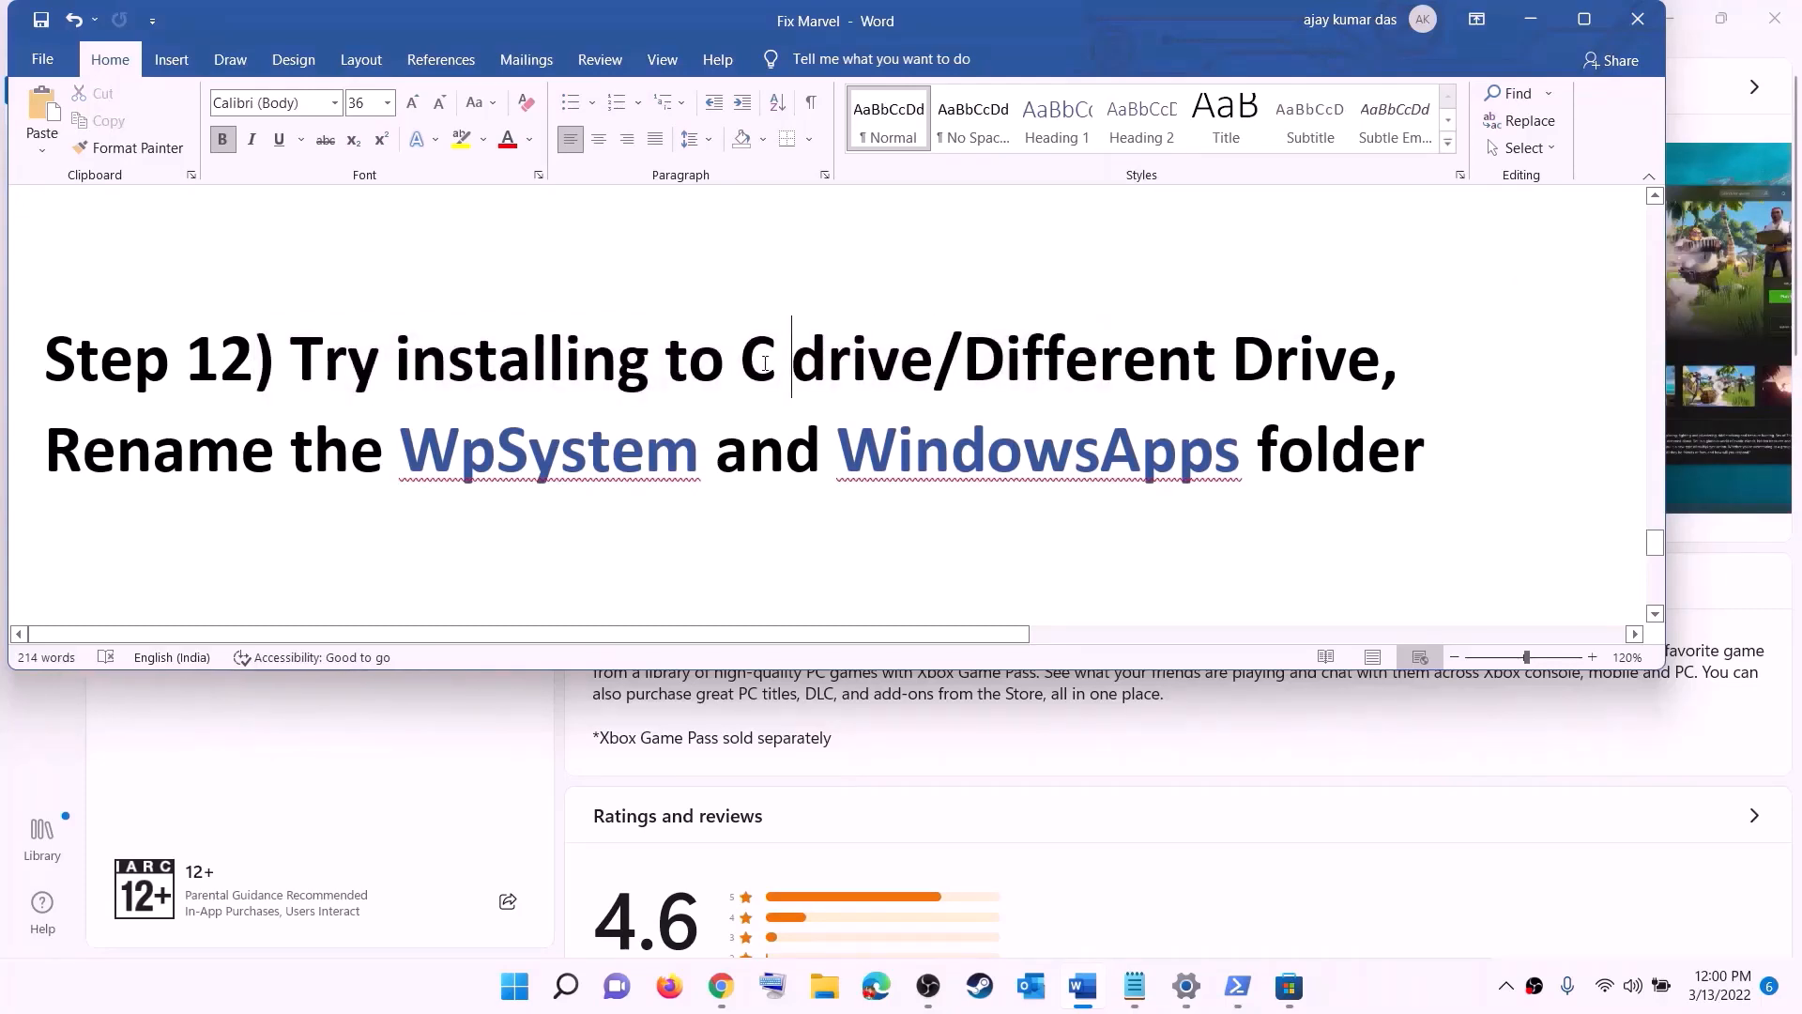
{"action": "double_click", "coordinate": [765, 363]}
{"action": "left_click_drag", "start_coordinate": [966, 361], "coordinate": [1347, 362]}
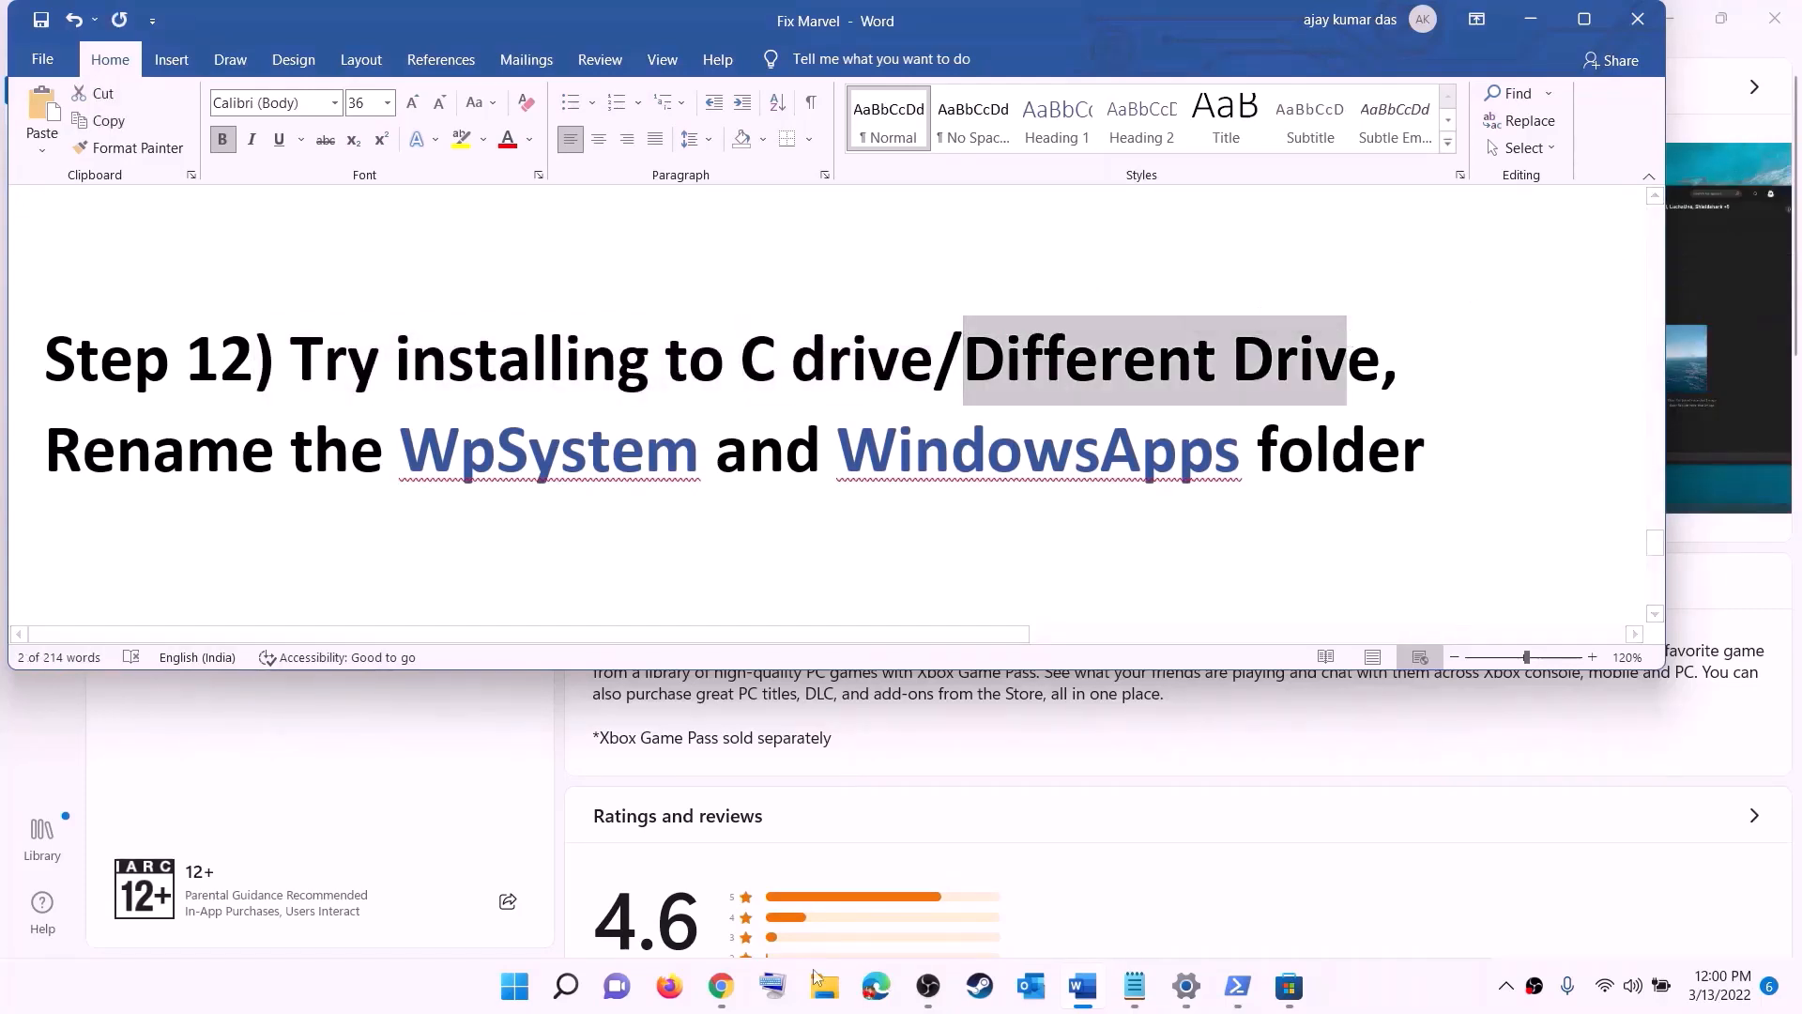
Step: Open the Where new content is saved page from the advanced storage settings of the system in Settings
{"action": "left_click", "coordinate": [514, 995]}
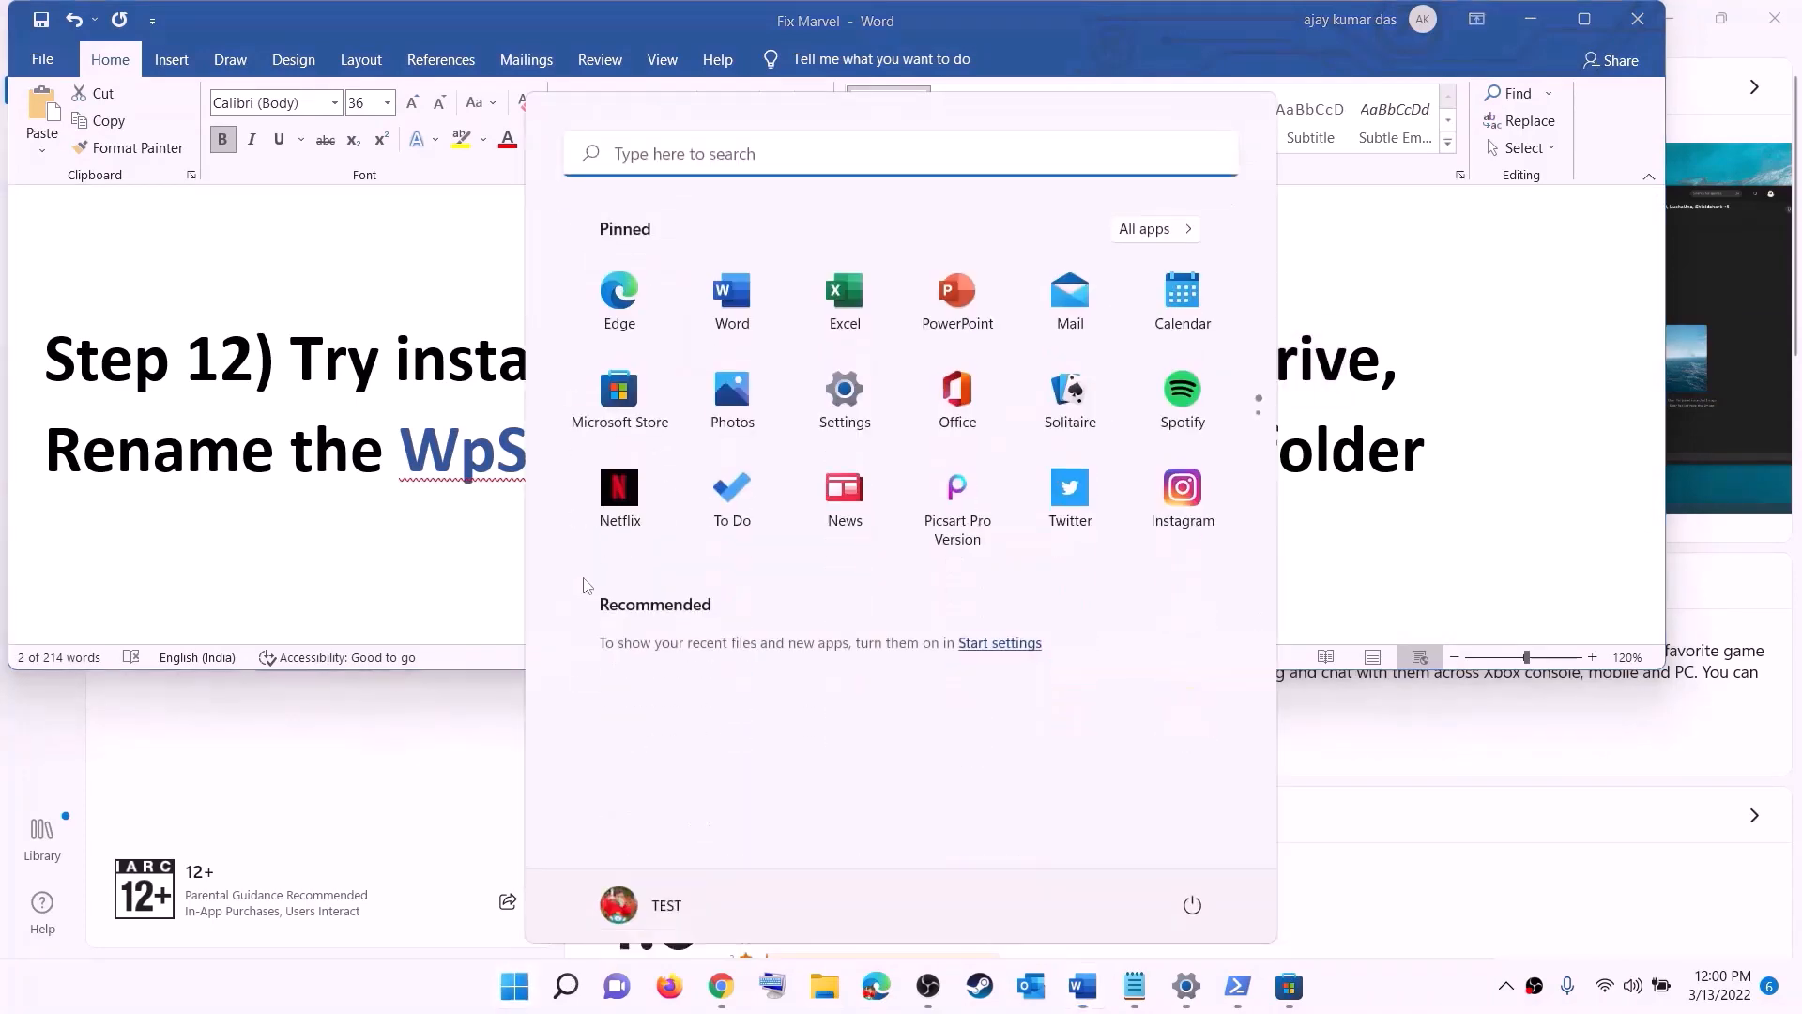
{"action": "left_click", "coordinate": [871, 414]}
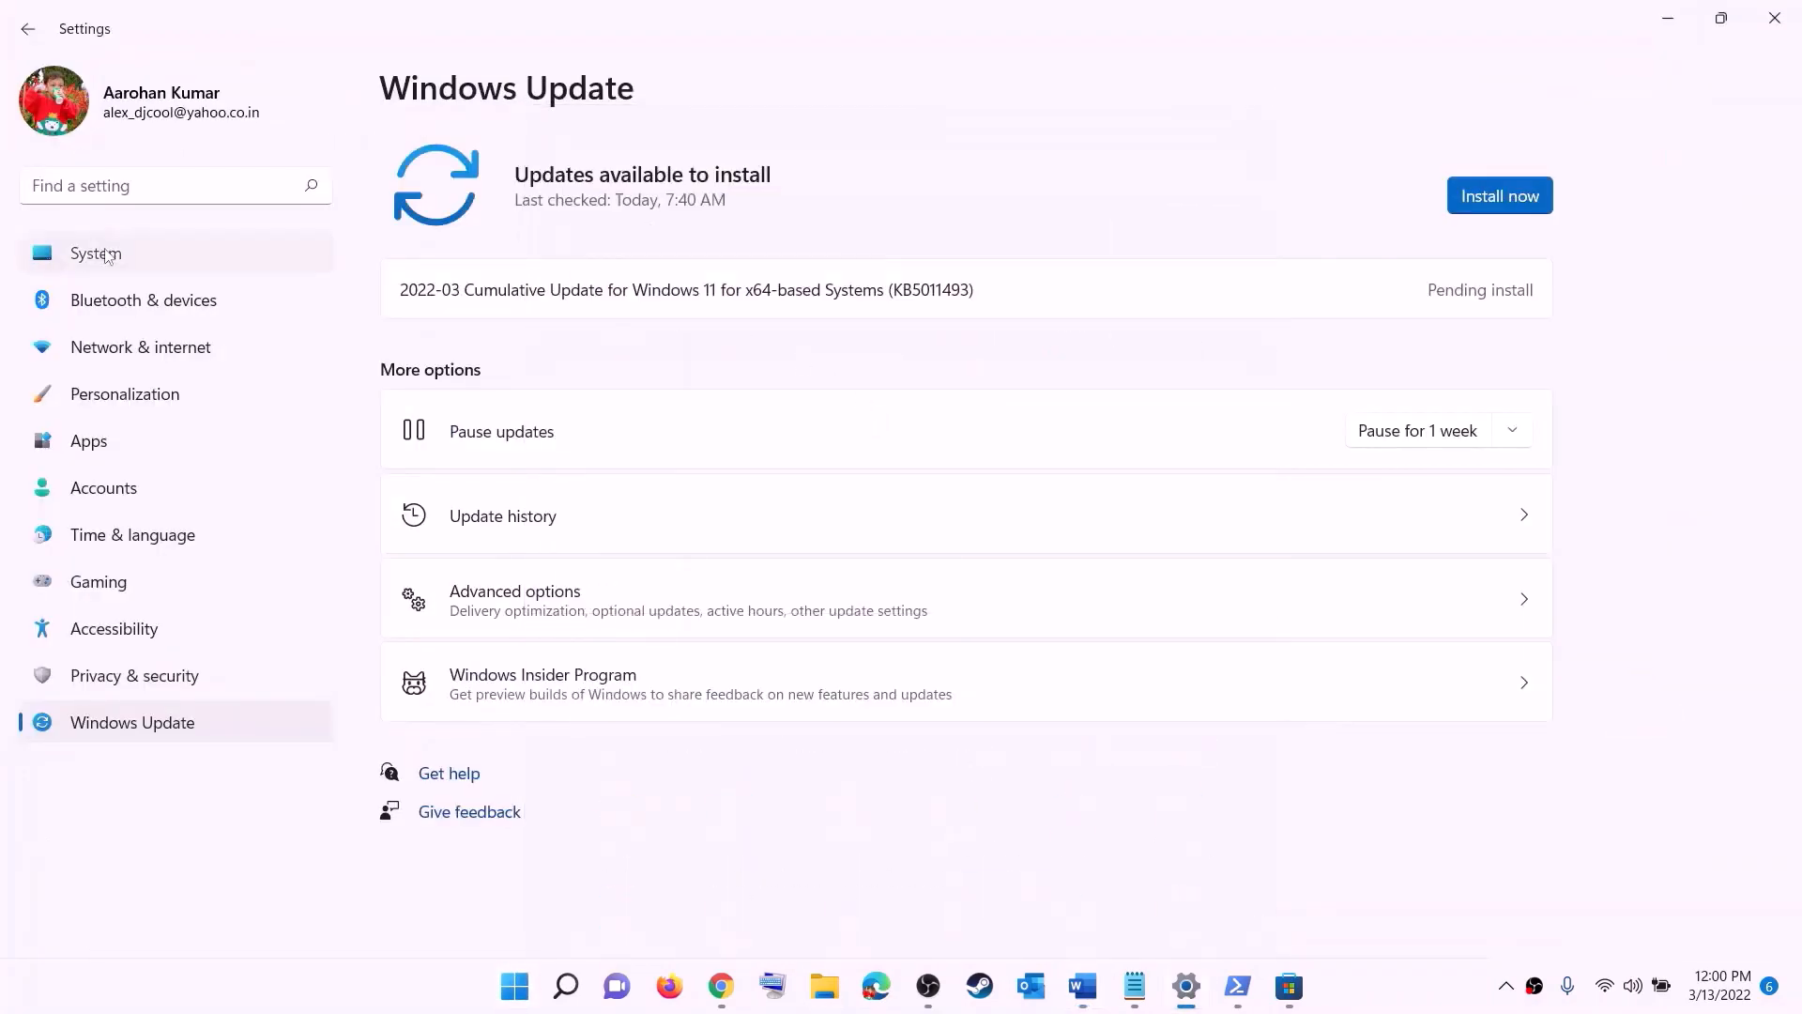
{"action": "left_click", "coordinate": [98, 256]}
{"action": "scroll", "coordinate": [409, 476], "scroll_direction": "down", "scroll_amount": 3}
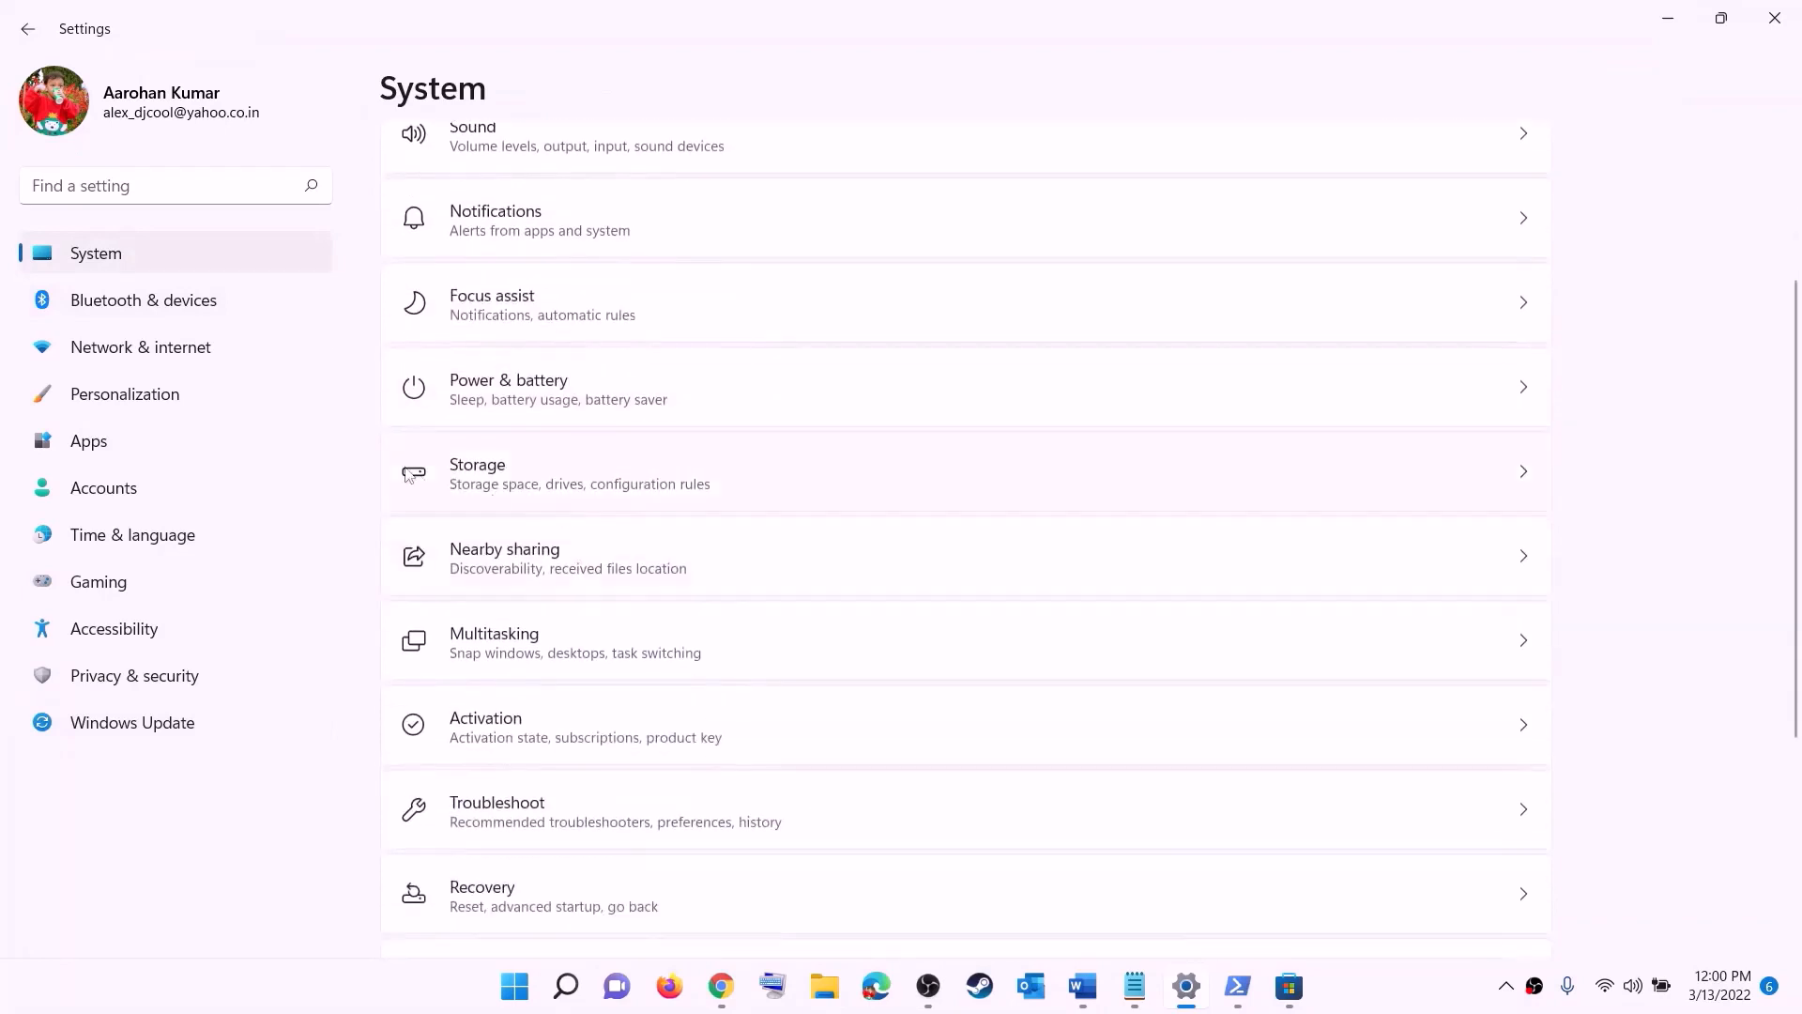
{"action": "left_click", "coordinate": [482, 498]}
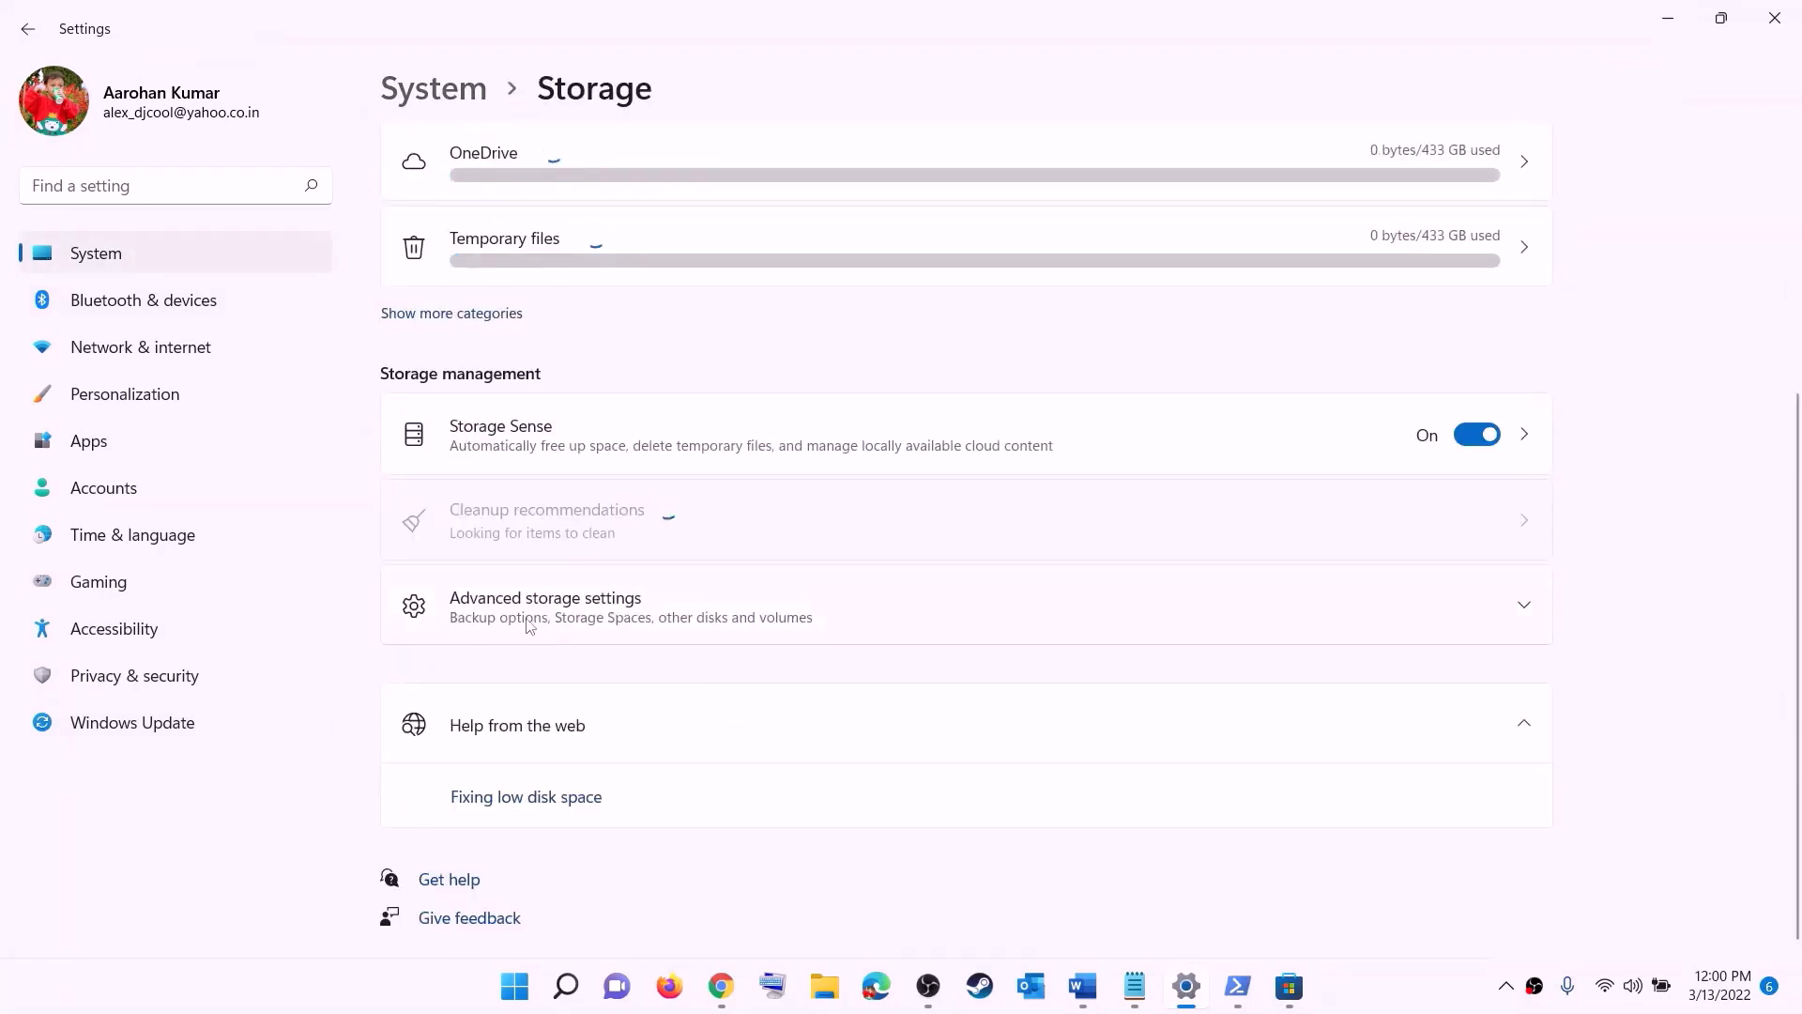
{"action": "left_click", "coordinate": [573, 610]}
{"action": "scroll", "coordinate": [563, 601], "scroll_direction": "down", "scroll_amount": 2}
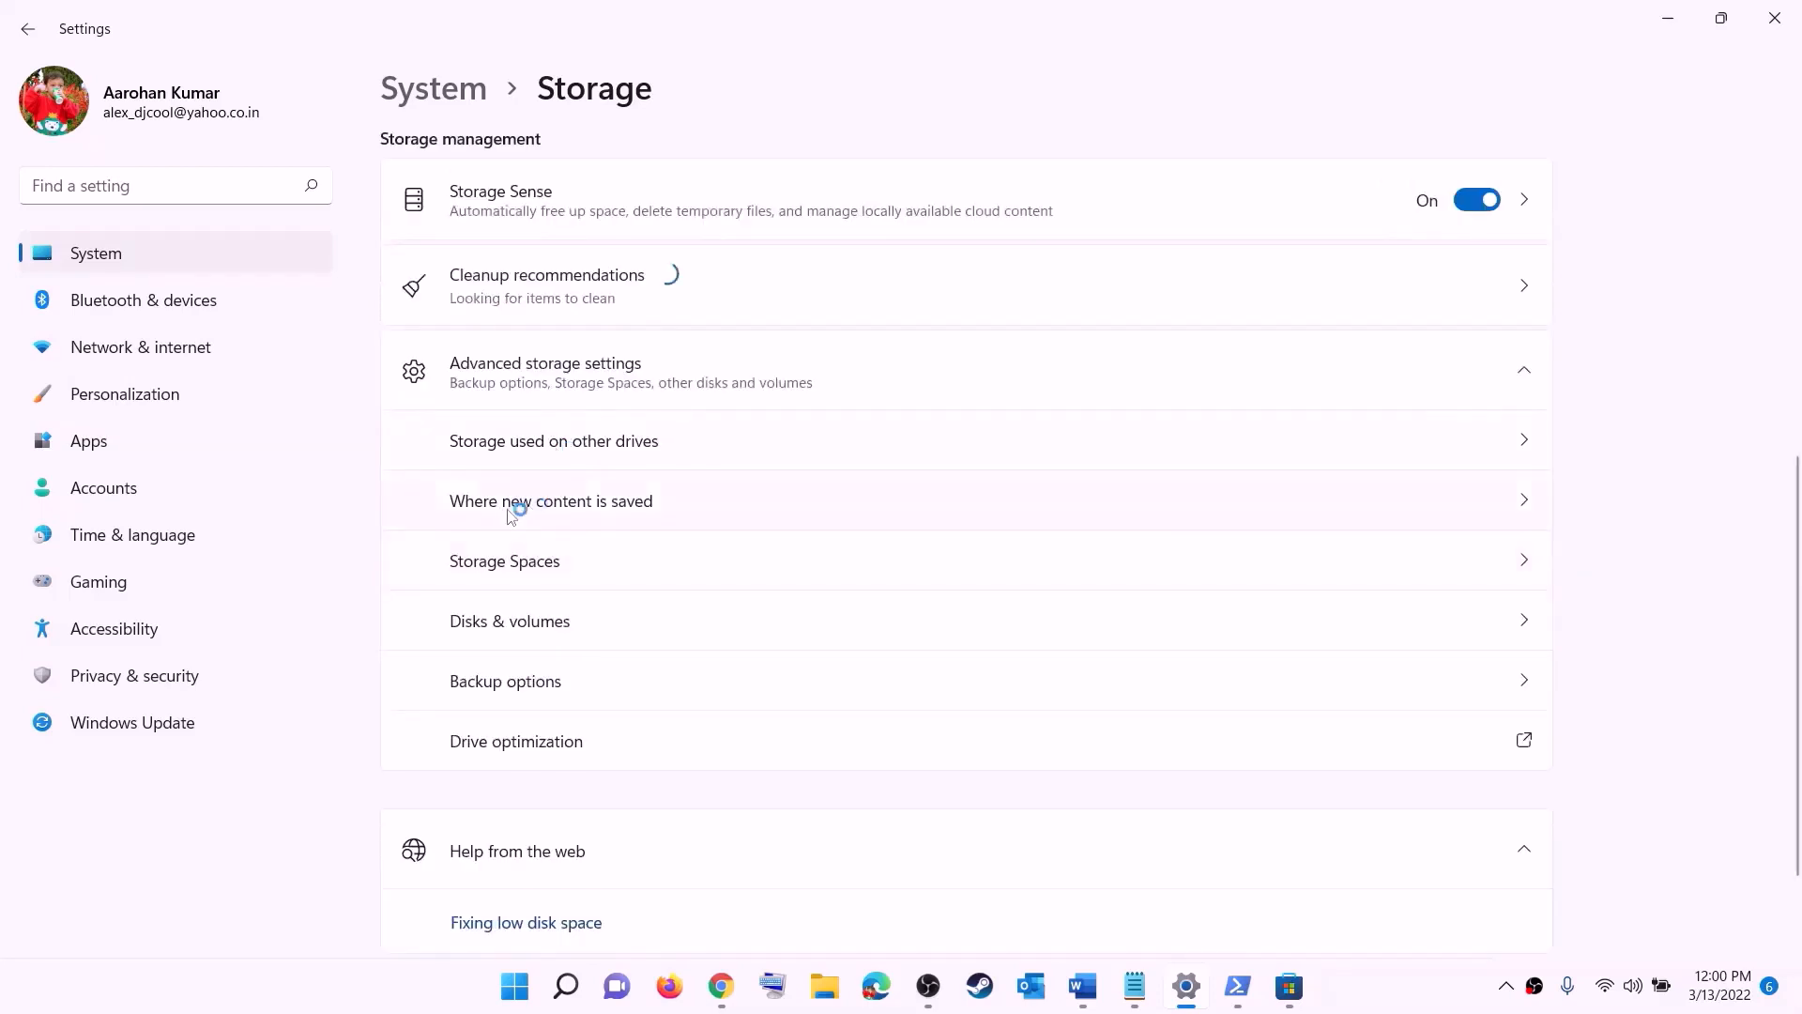
{"action": "left_click", "coordinate": [579, 505]}
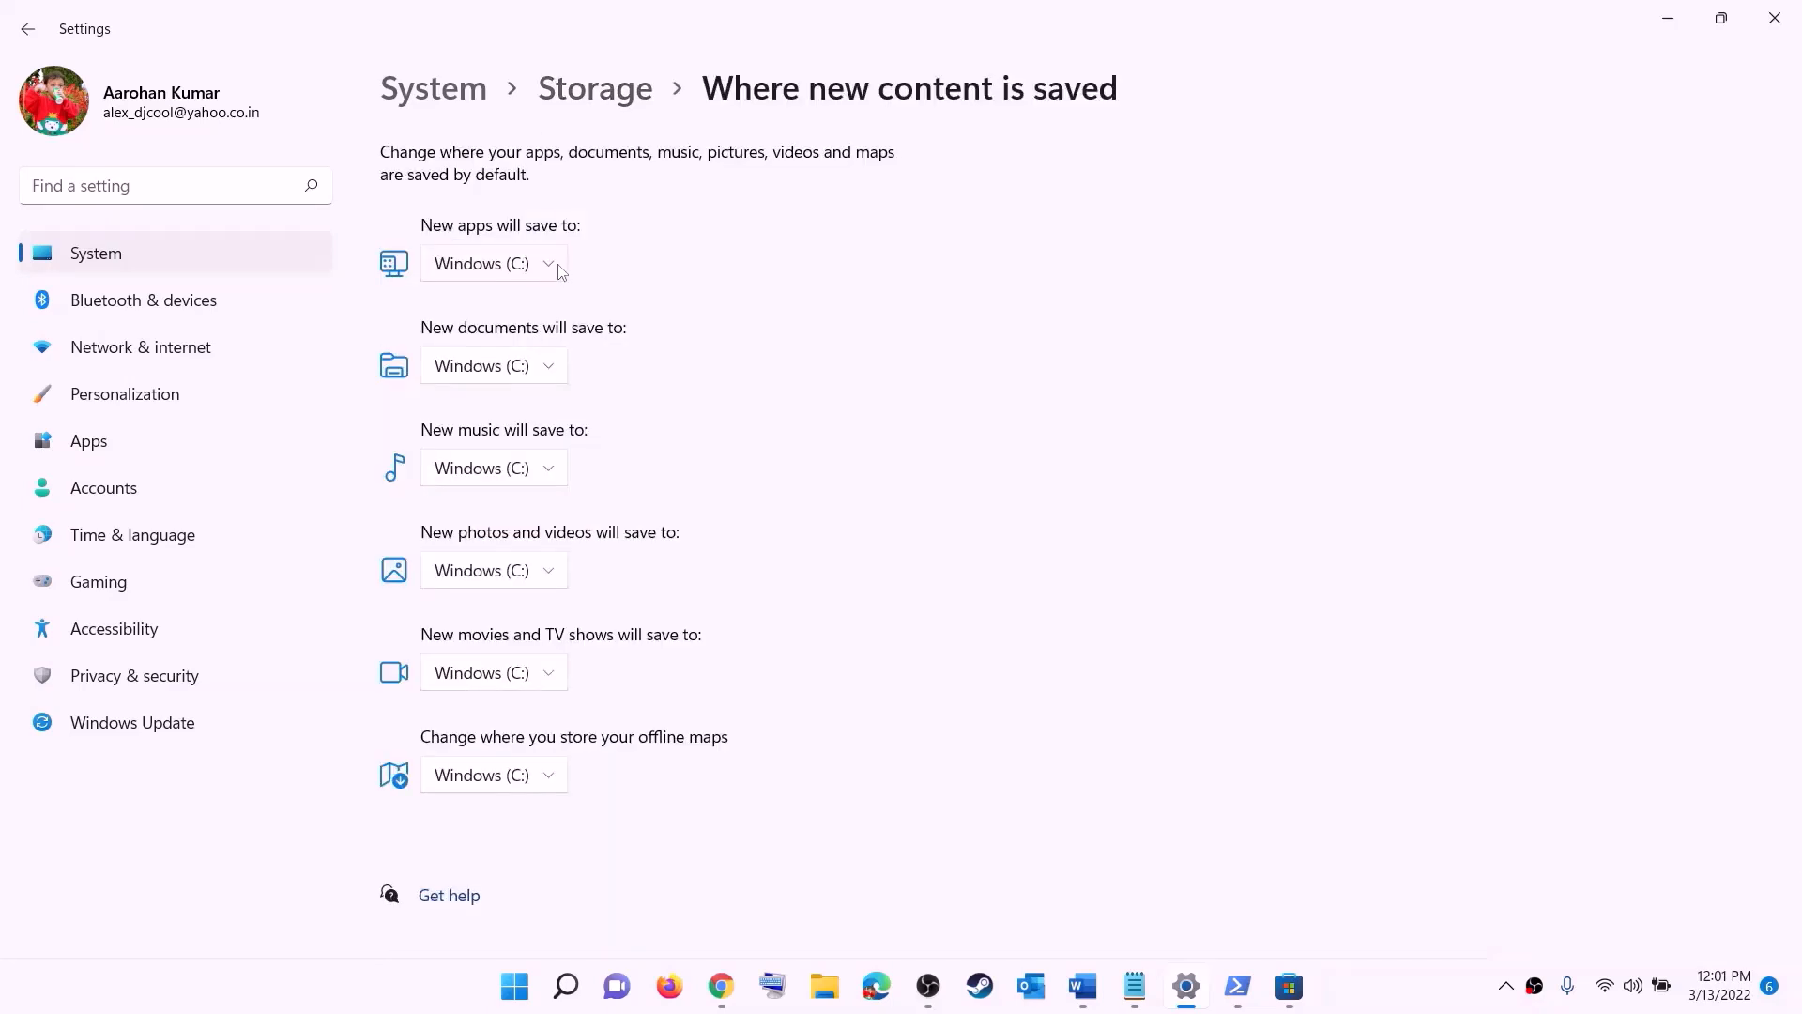
Step: Check the drive choices for where new apps will save, leave Windows (C:) selected and close Settings
{"action": "left_click", "coordinate": [552, 269]}
{"action": "left_click", "coordinate": [548, 286]}
{"action": "left_click", "coordinate": [552, 271]}
{"action": "left_click", "coordinate": [595, 287]}
{"action": "left_click", "coordinate": [552, 272]}
{"action": "left_click", "coordinate": [476, 273]}
{"action": "left_click", "coordinate": [1770, 23]}
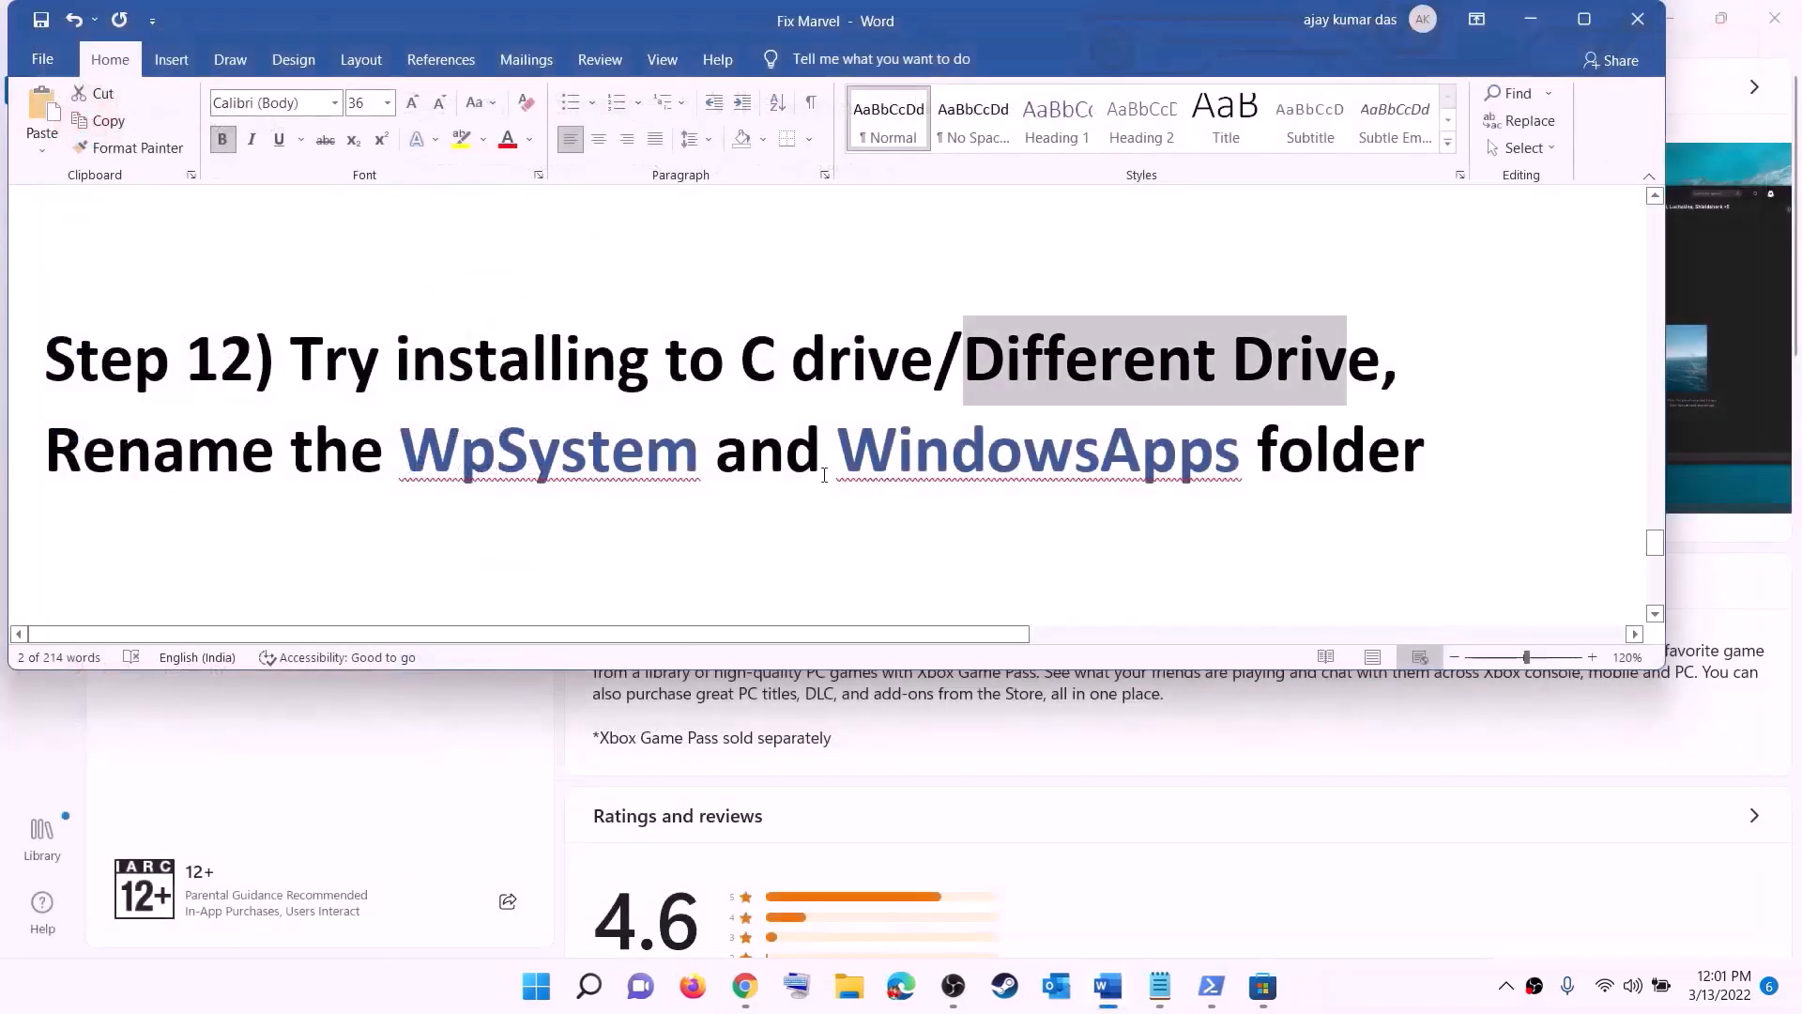
Step: Highlight the step 12 advice in the Word notes to rename the WpSystem and WindowsApps folders
{"action": "left_click_drag", "start_coordinate": [62, 441], "coordinate": [1058, 458]}
{"action": "left_click_drag", "start_coordinate": [1204, 477], "coordinate": [1426, 460]}
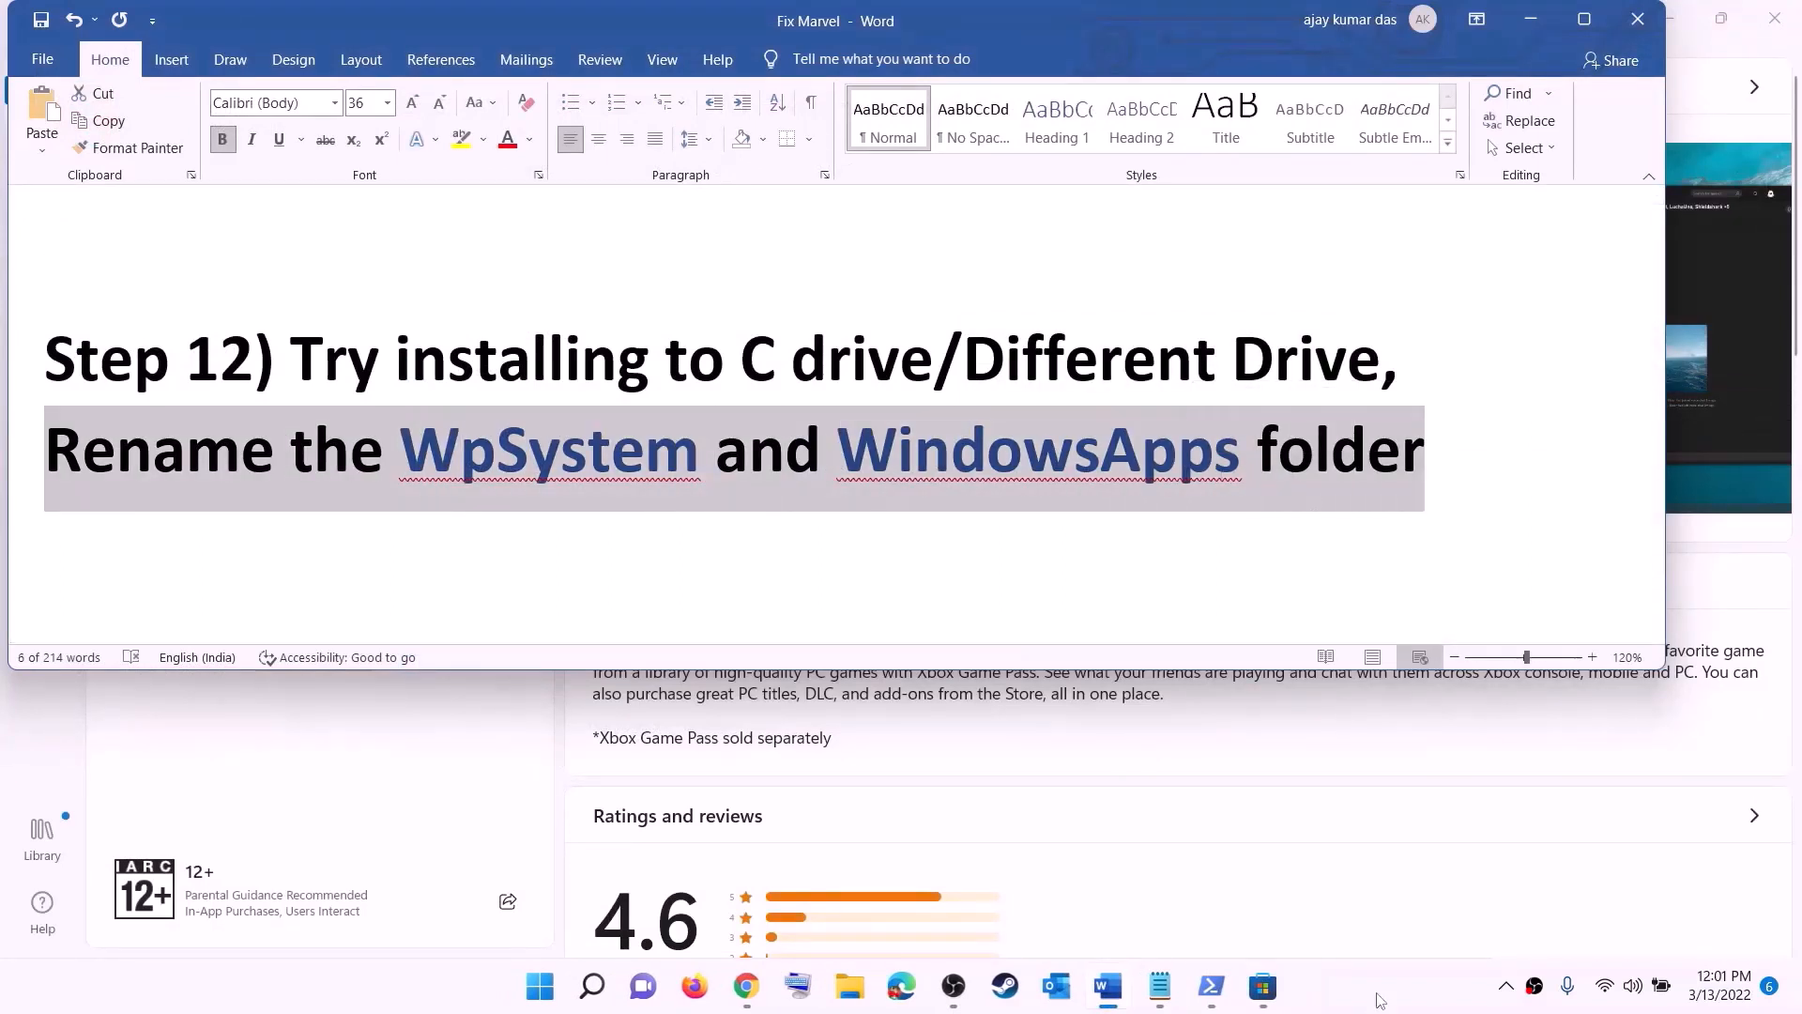
{"action": "left_click", "coordinate": [1427, 460]}
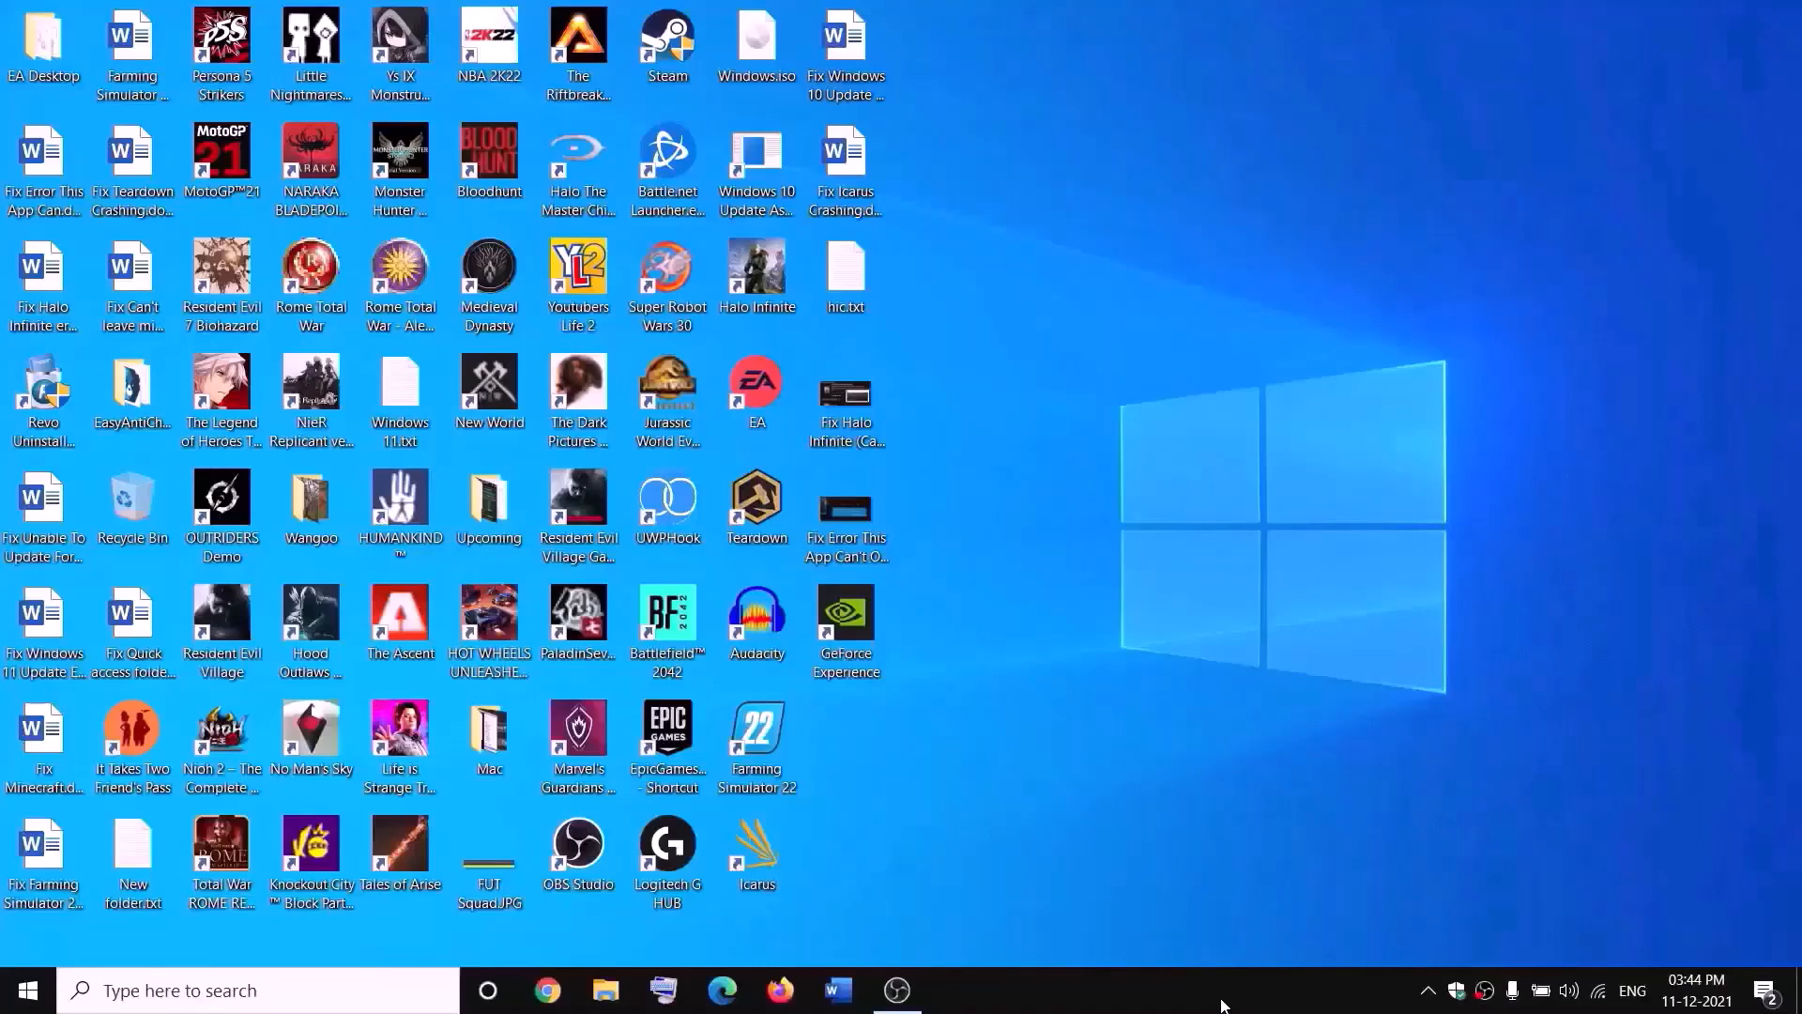
Step: Open the New Volume (D:) drive in File Explorer and locate the WpSystem folder
{"action": "left_click", "coordinate": [615, 990]}
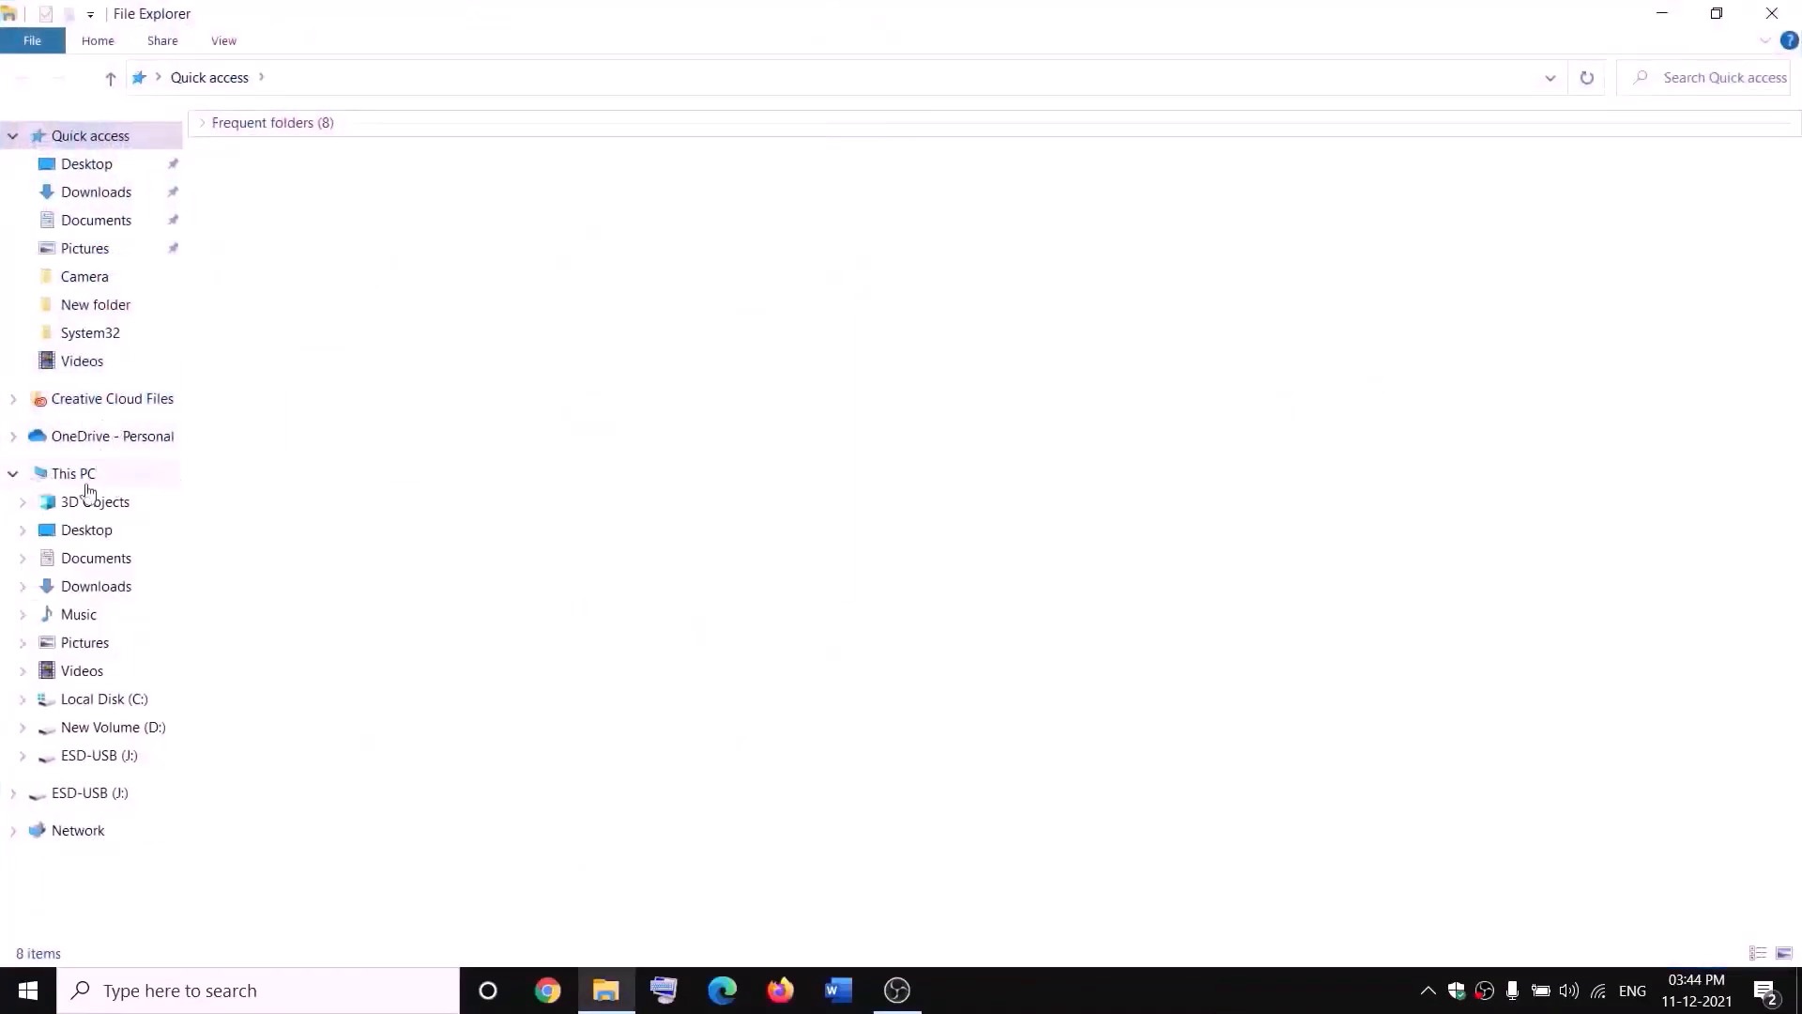
{"action": "left_click", "coordinate": [94, 484]}
{"action": "double_click", "coordinate": [672, 354]}
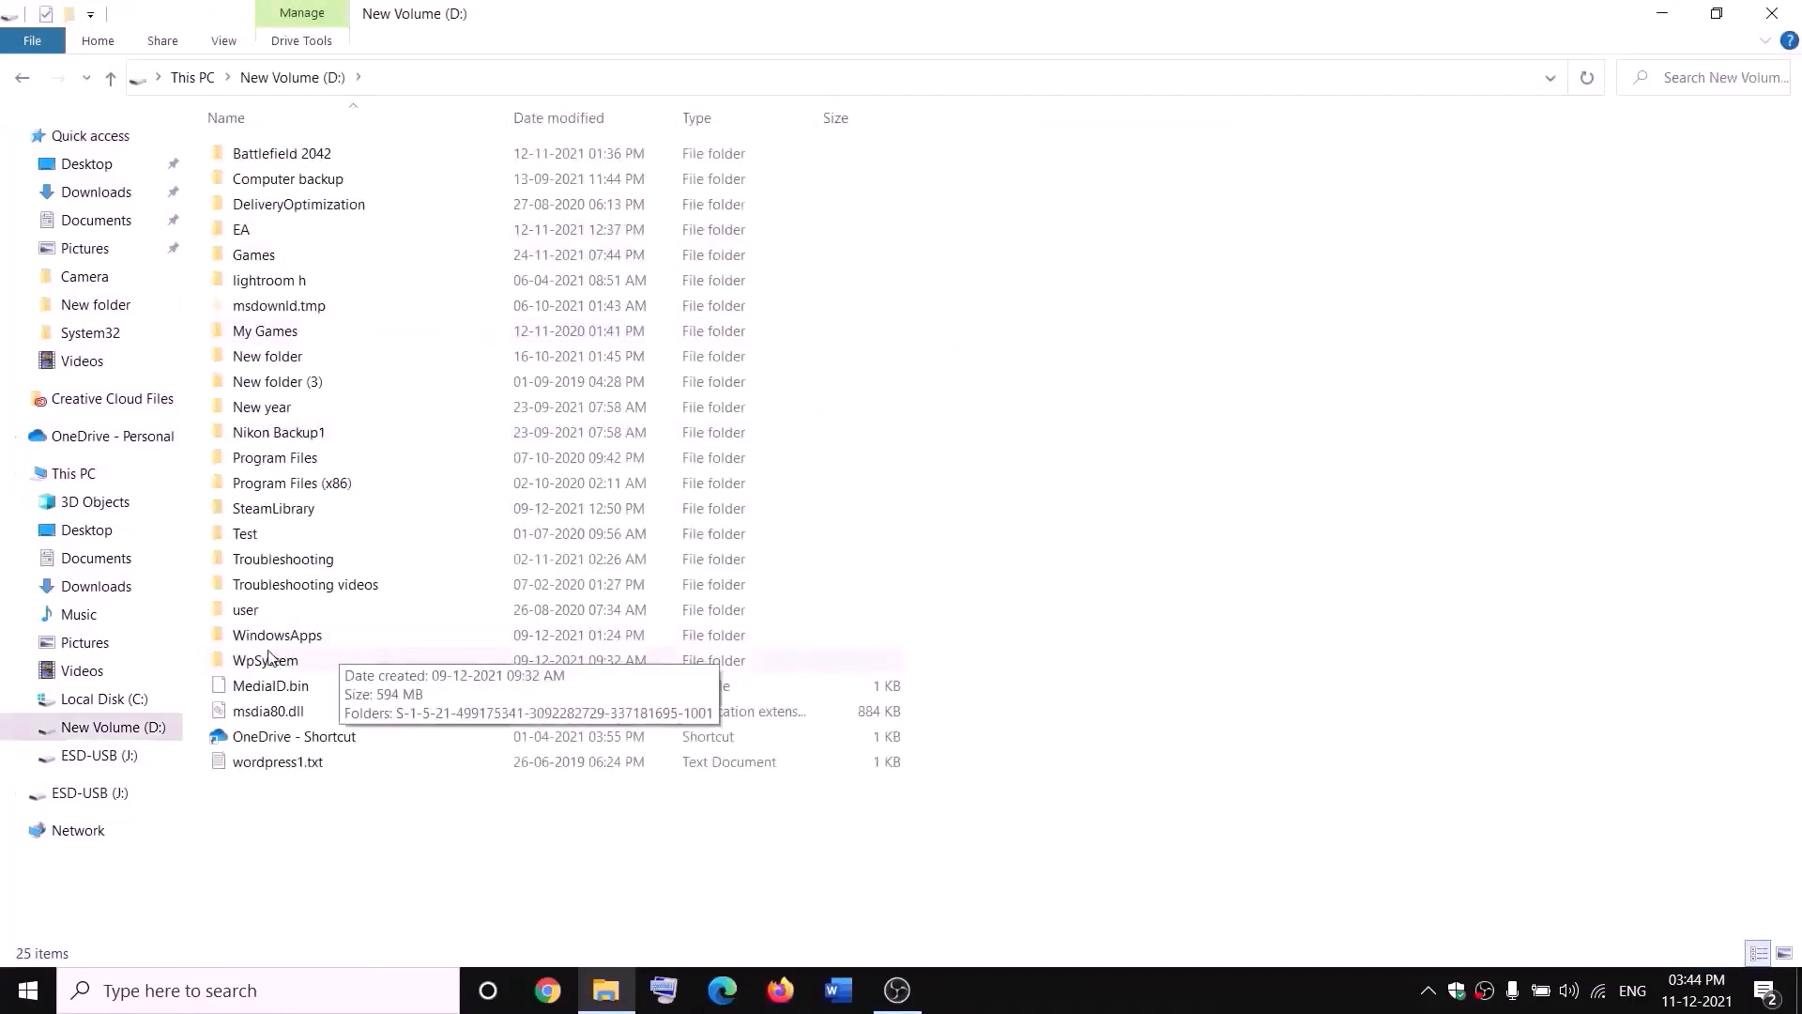
{"action": "left_click", "coordinate": [392, 665]}
{"action": "right_click", "coordinate": [293, 666]}
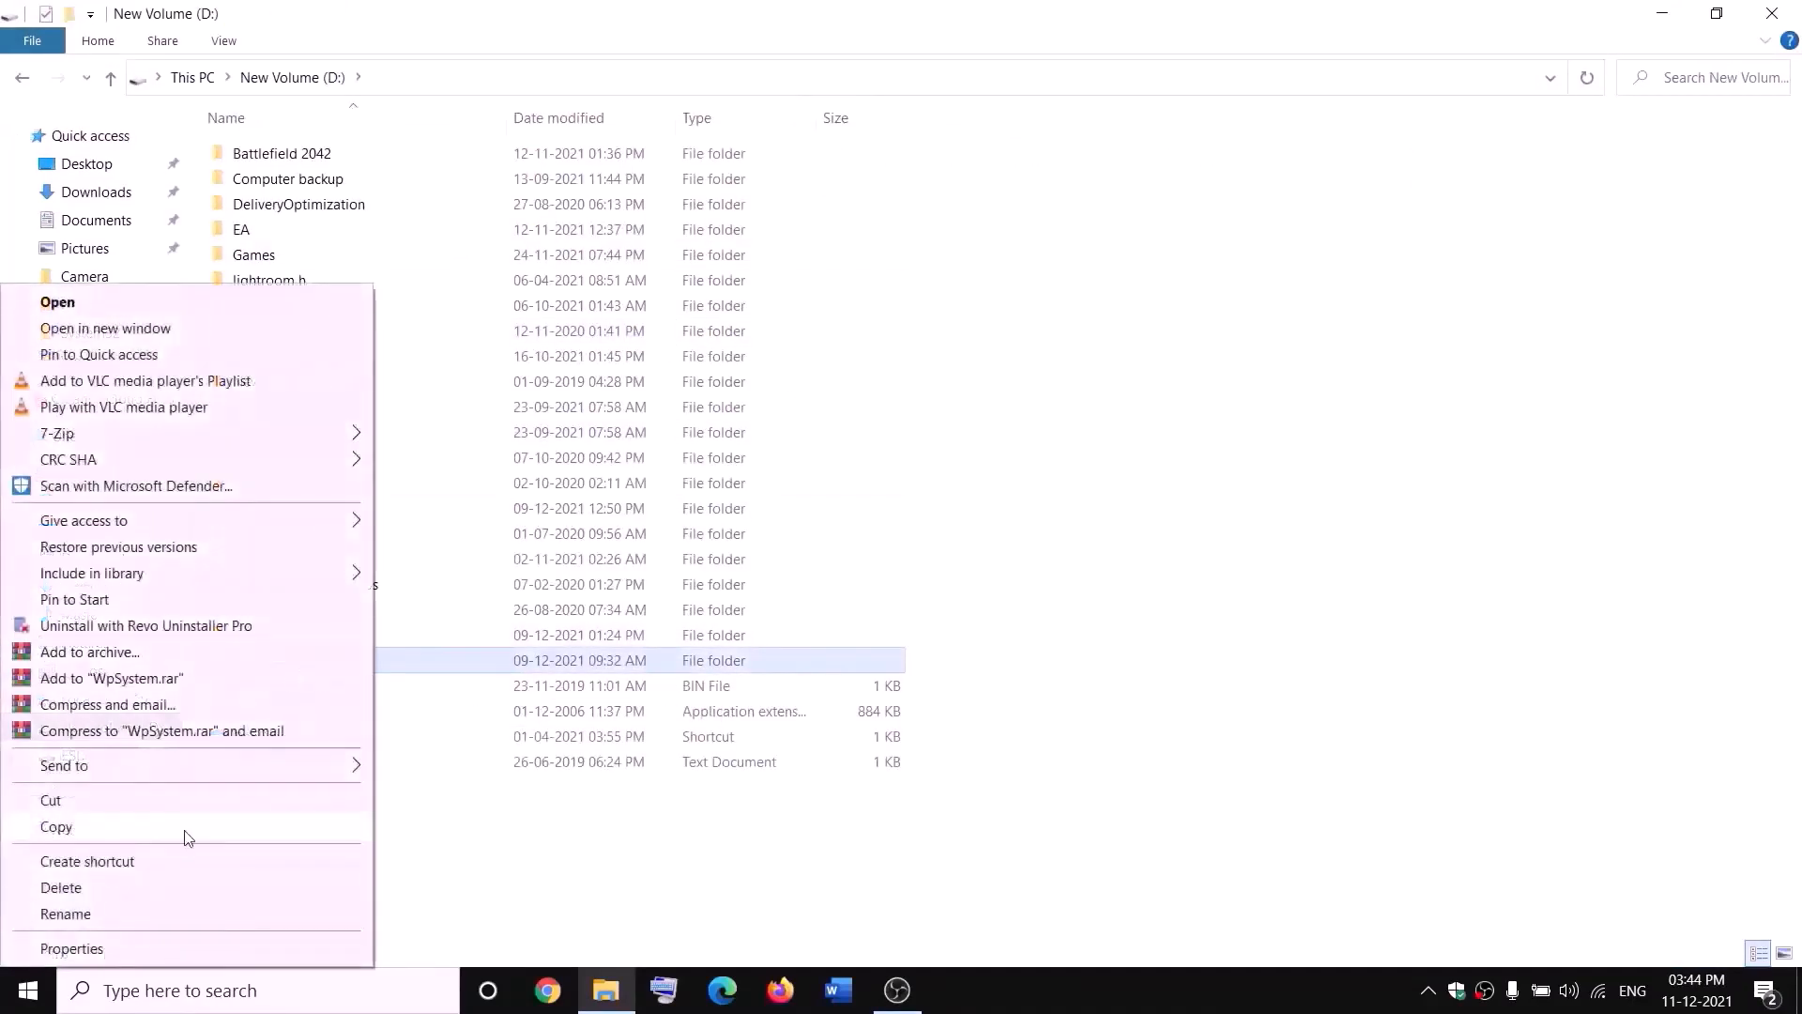
{"action": "left_click", "coordinate": [569, 859]}
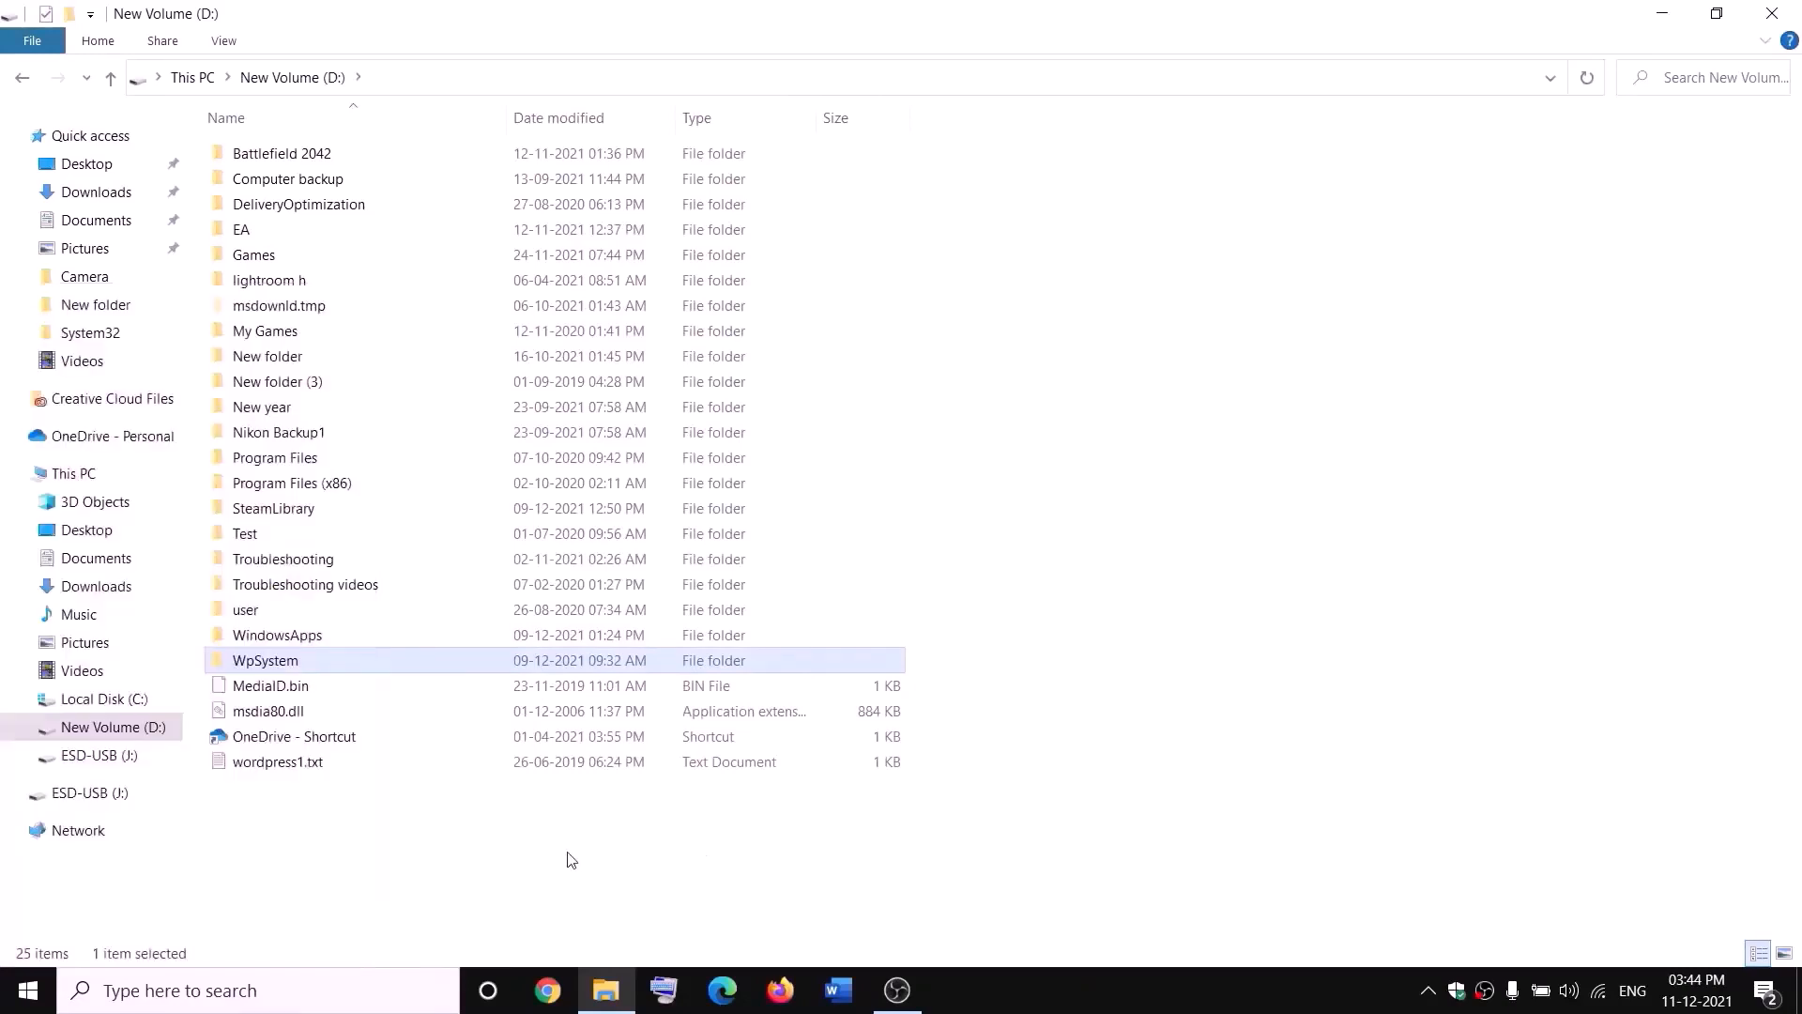
{"action": "left_click", "coordinate": [569, 859]}
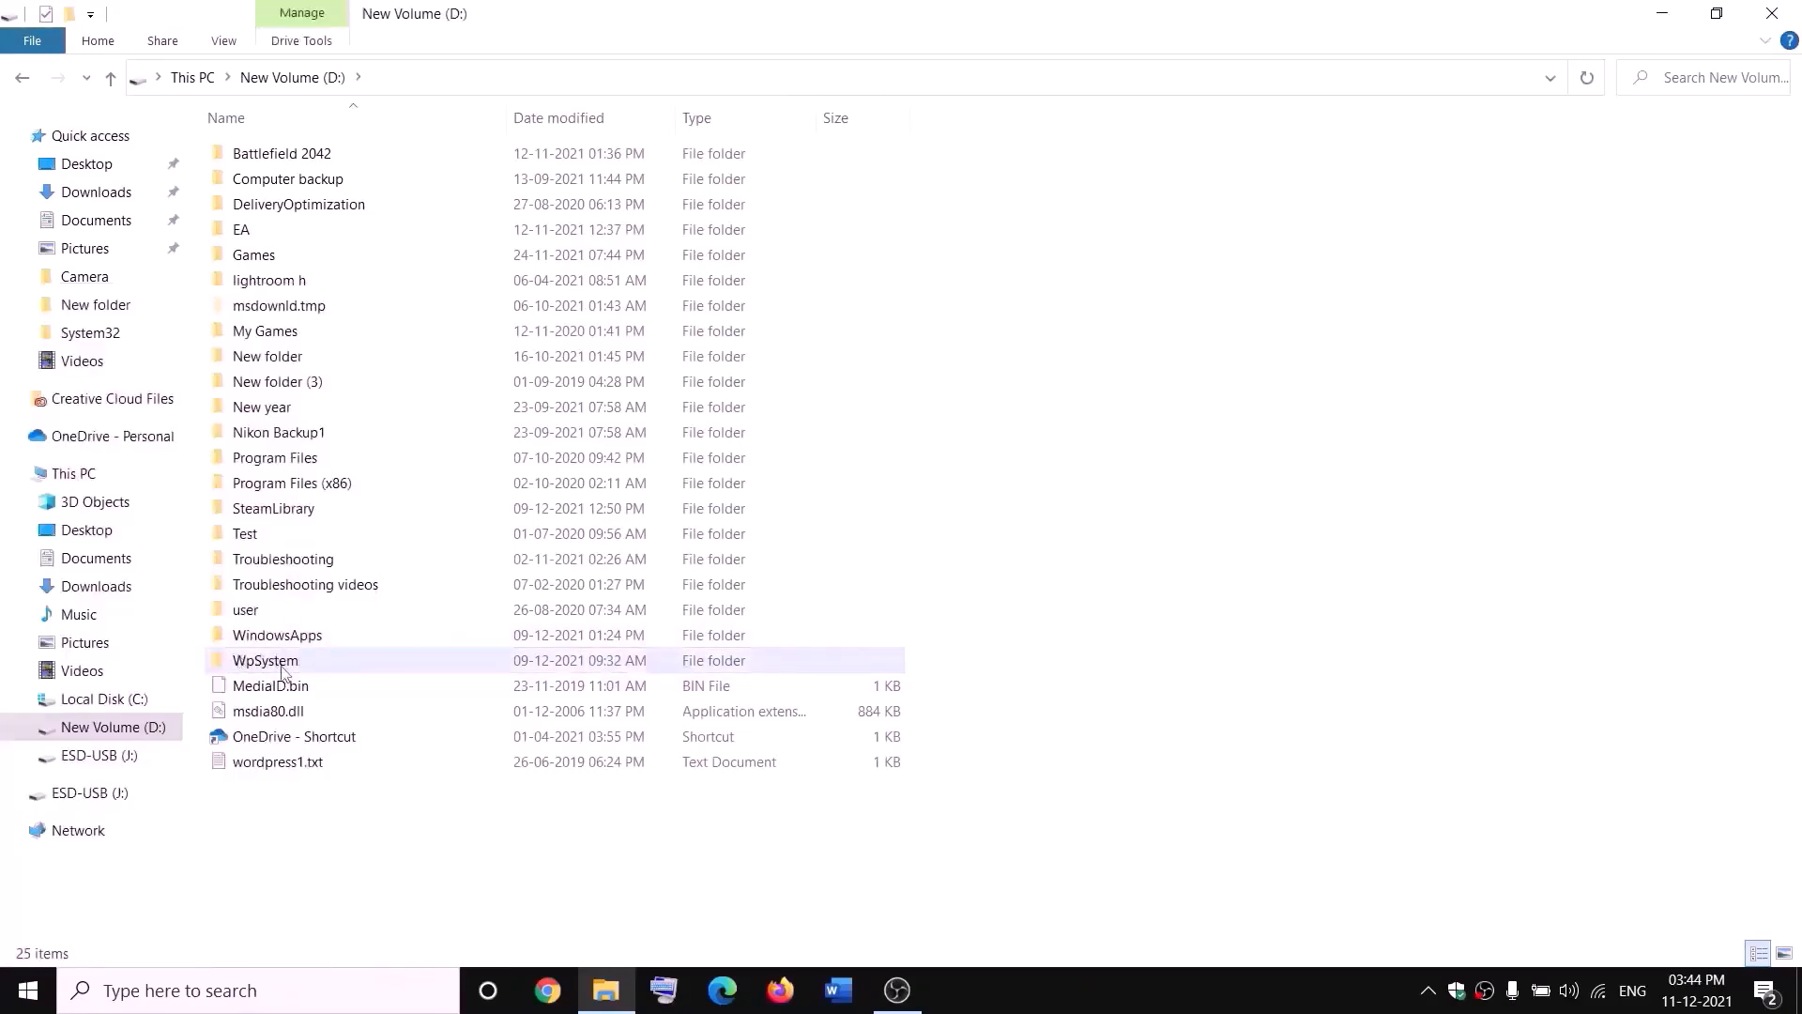
Step: Open the advanced security settings from the properties of the WpSystem folder on the D: drive
{"action": "mouse_move", "coordinate": [269, 665]}
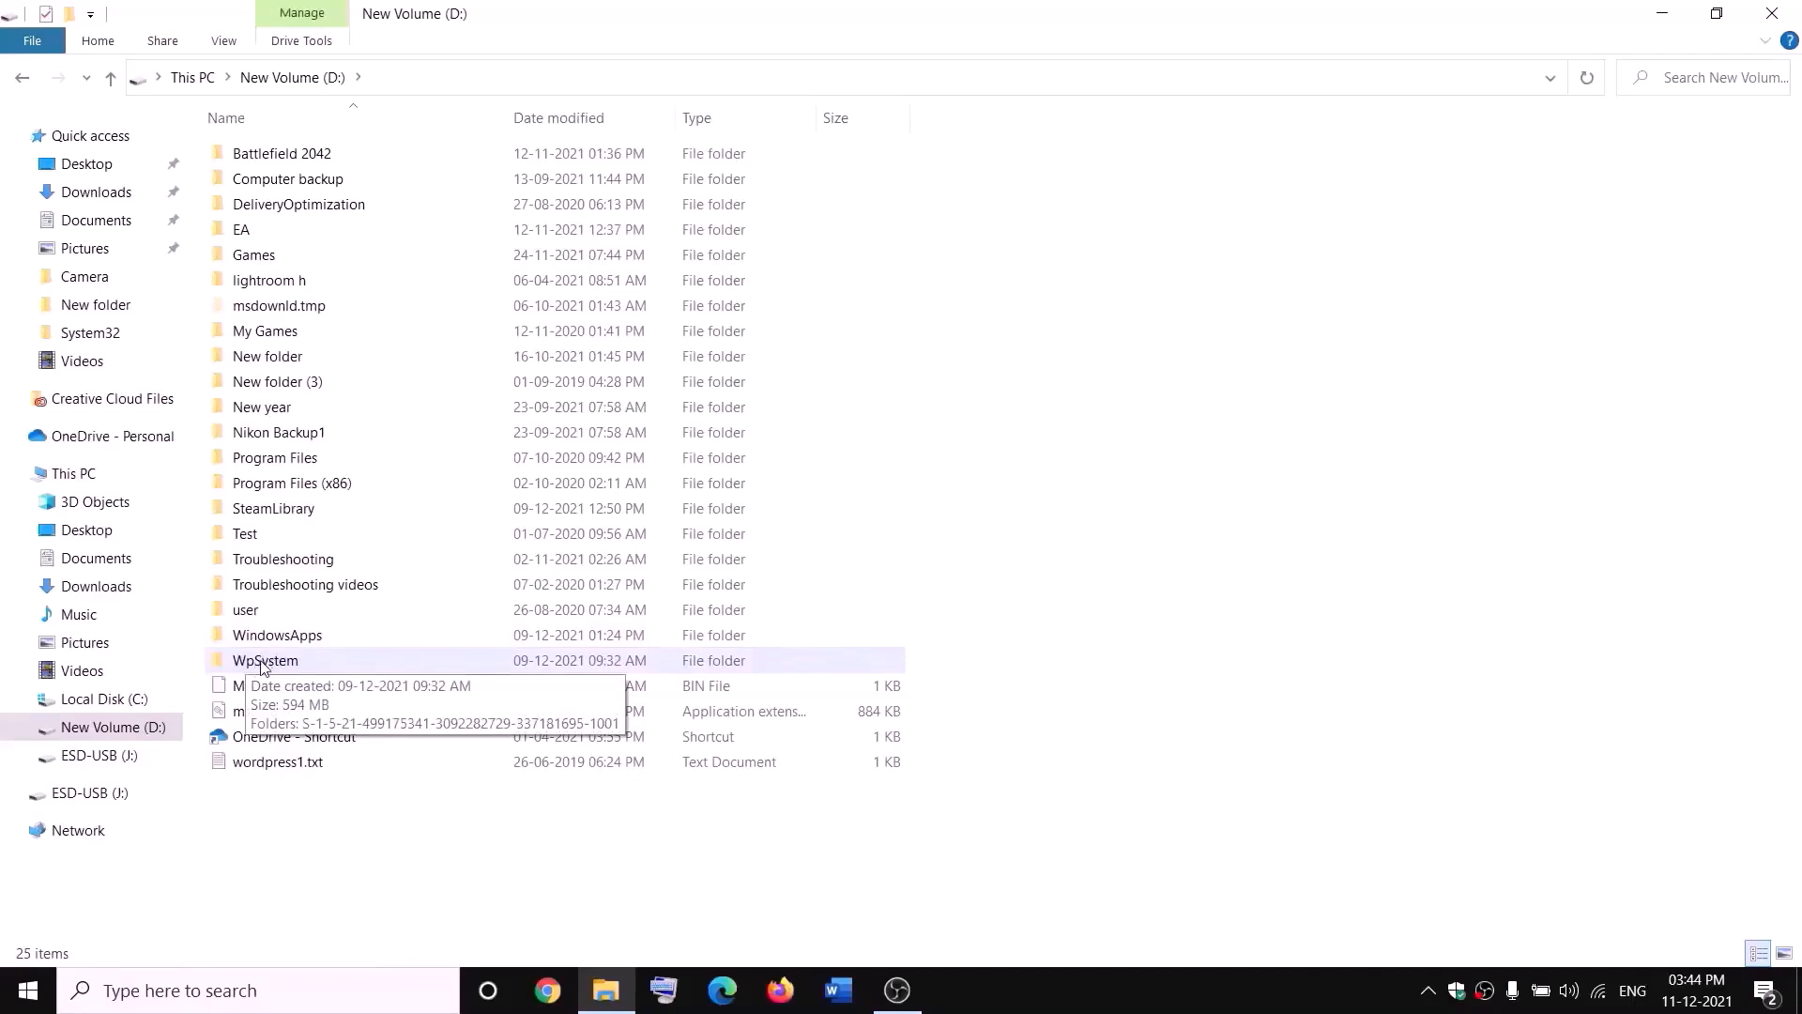
{"action": "right_click", "coordinate": [266, 665]}
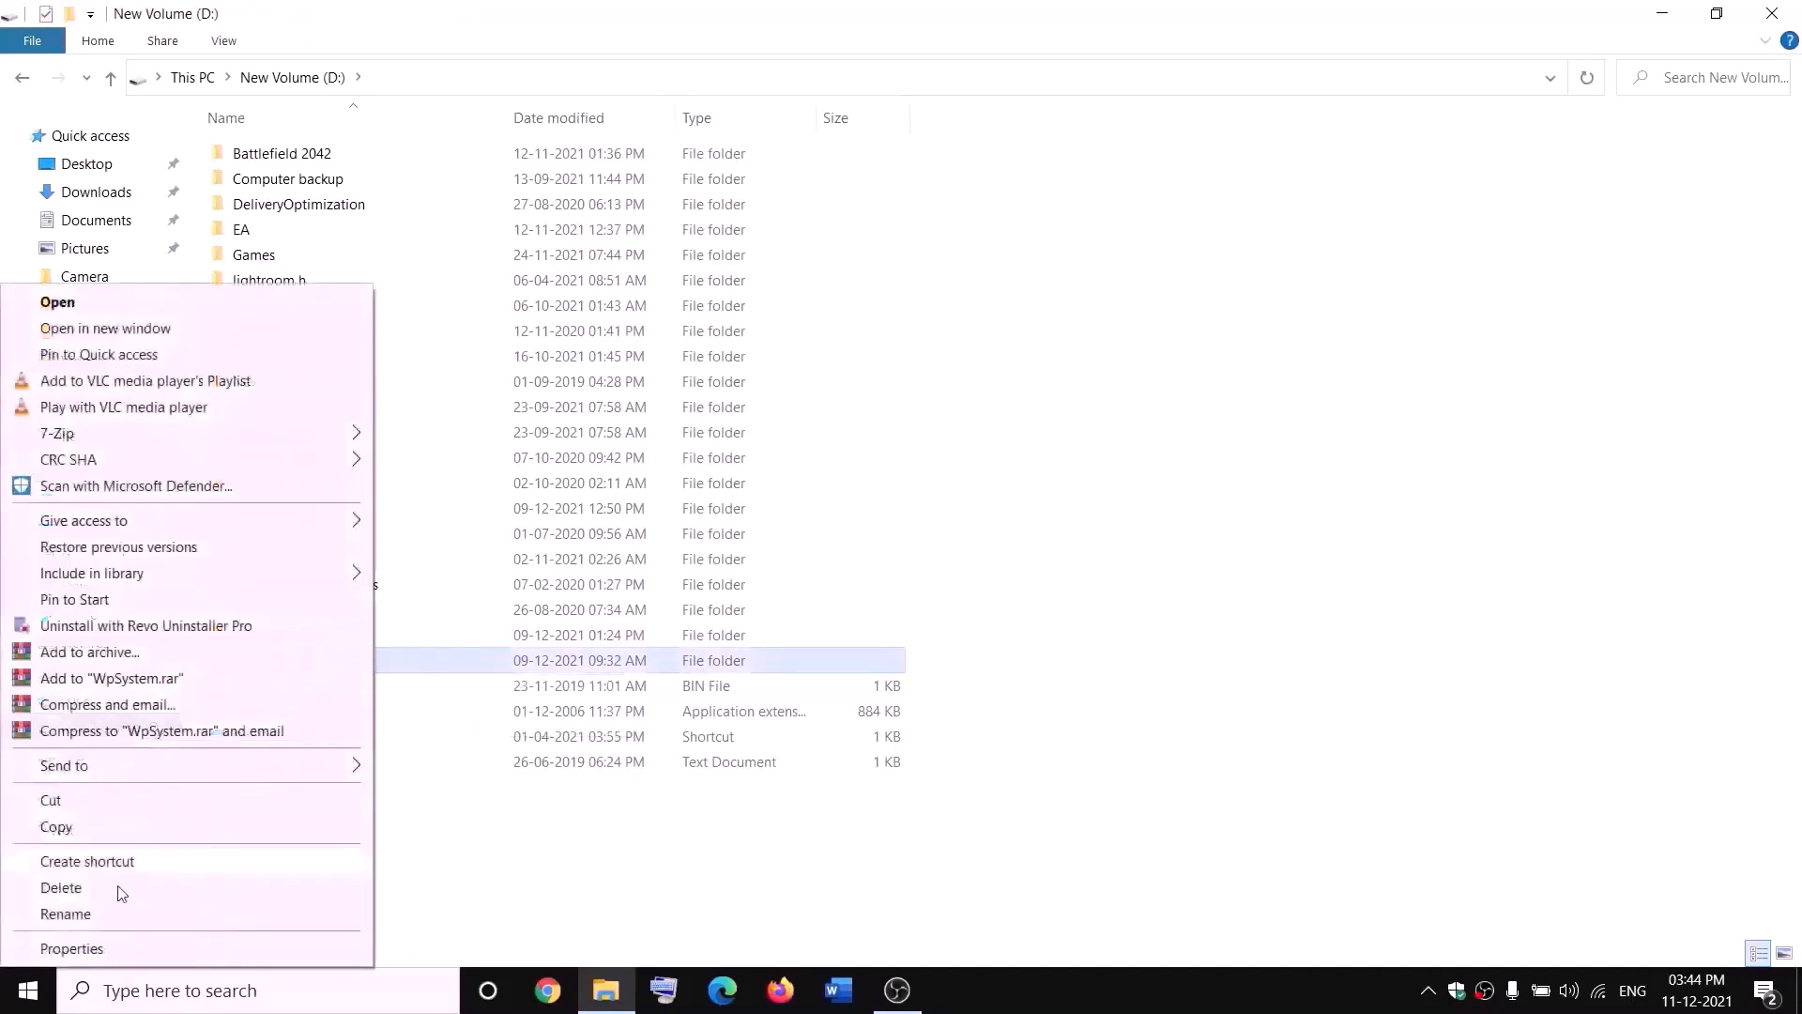
{"action": "left_click", "coordinate": [70, 946]}
{"action": "left_click_drag", "start_coordinate": [539, 410], "coordinate": [774, 265]}
{"action": "left_click", "coordinate": [670, 302]}
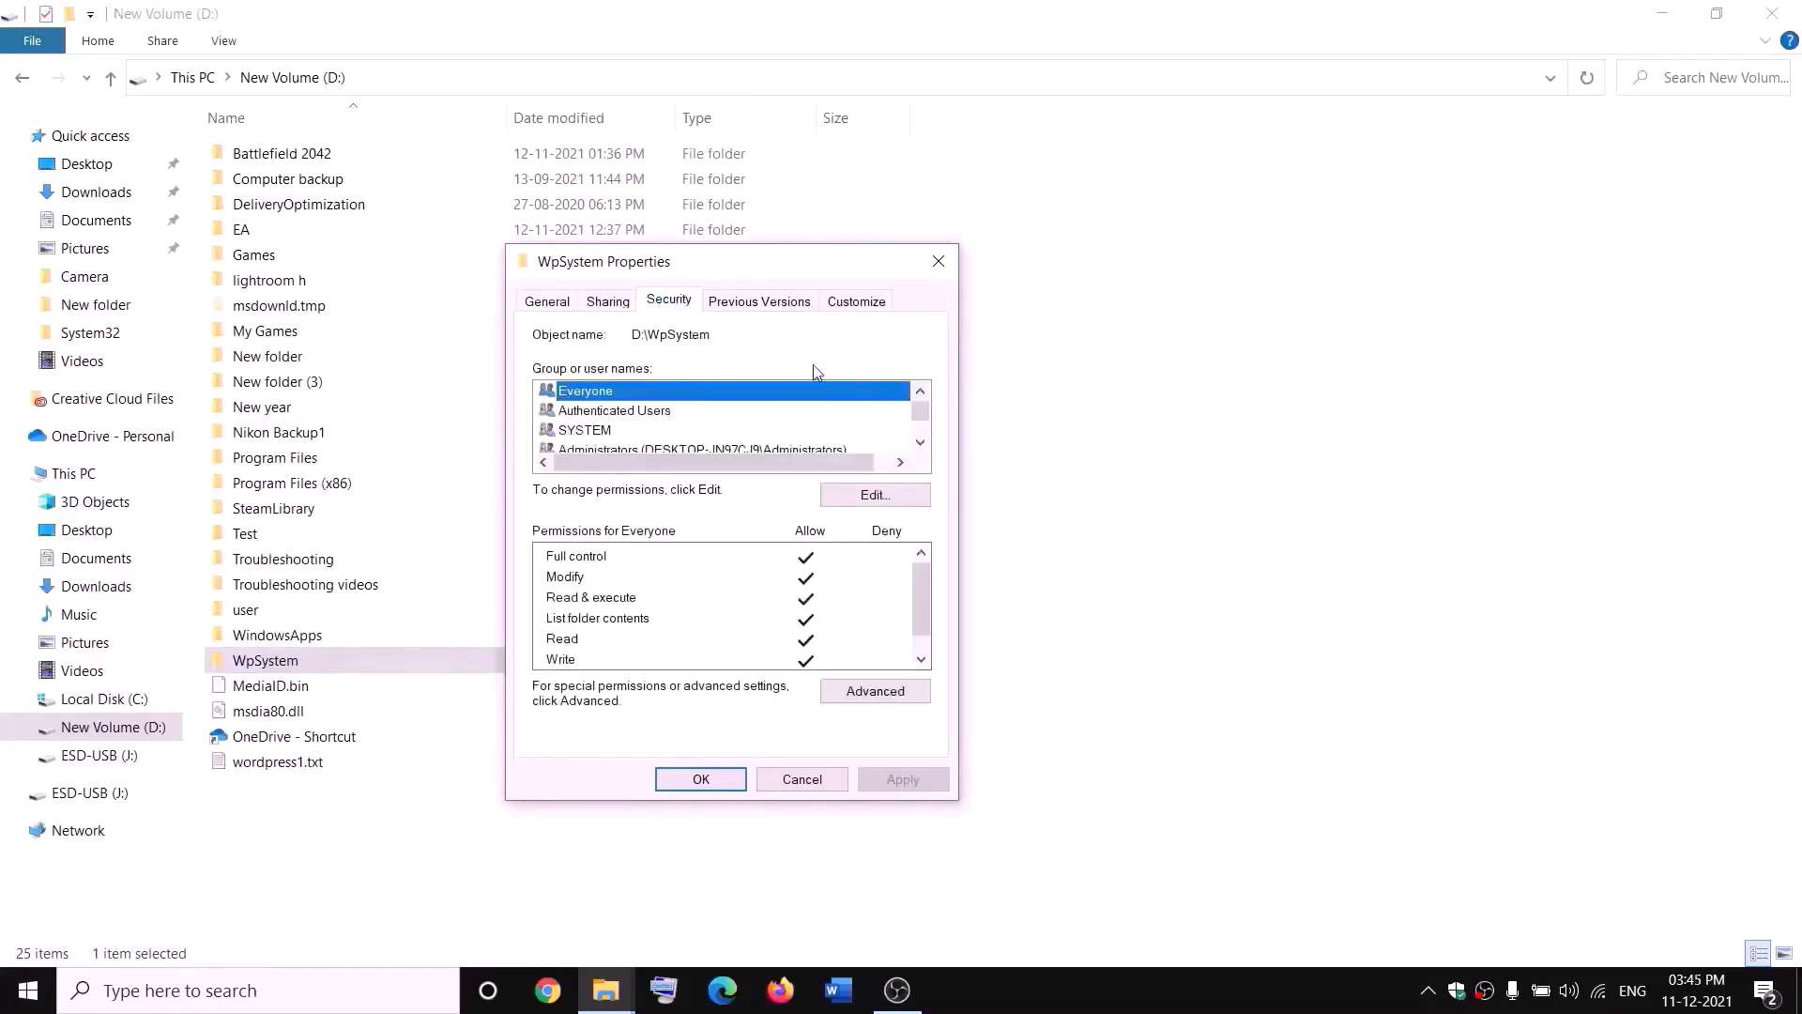
{"action": "left_click", "coordinate": [869, 702]}
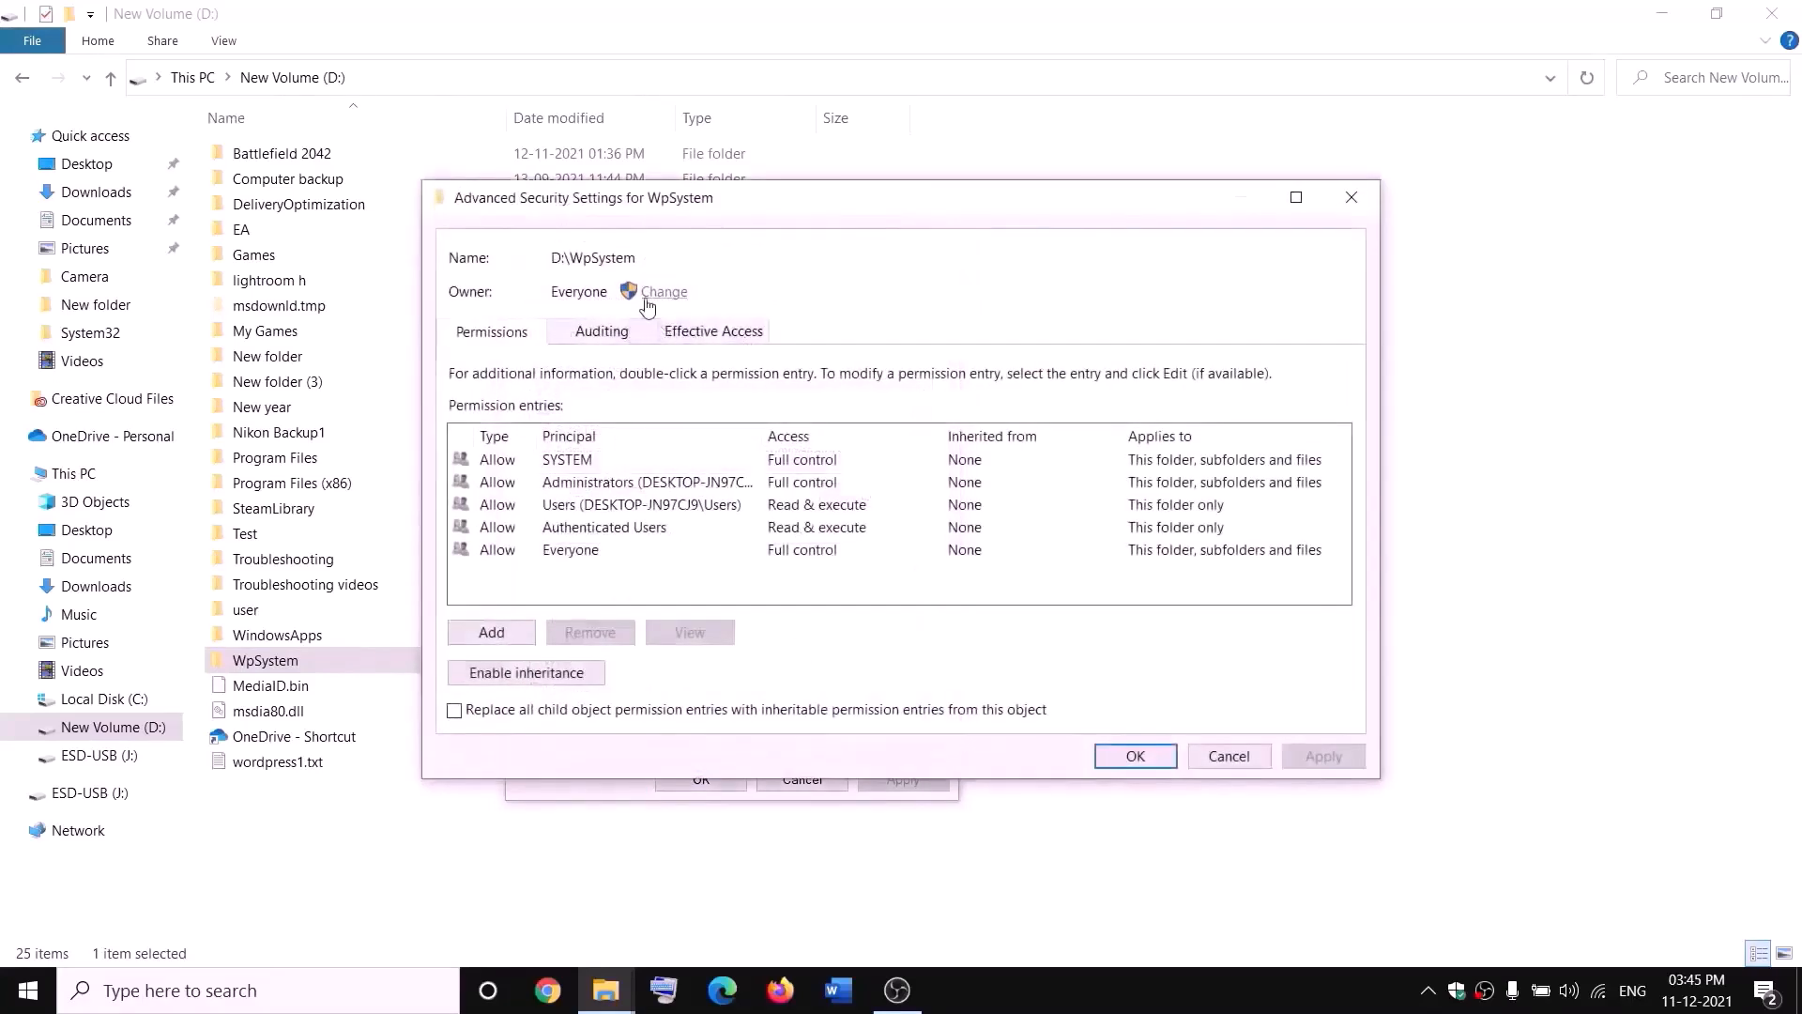
Step: Set the WpSystem folder's owner to Everyone with the owner replaced on subcontainers and objects, and confirm the security and properties dialogs
{"action": "left_click", "coordinate": [665, 292]}
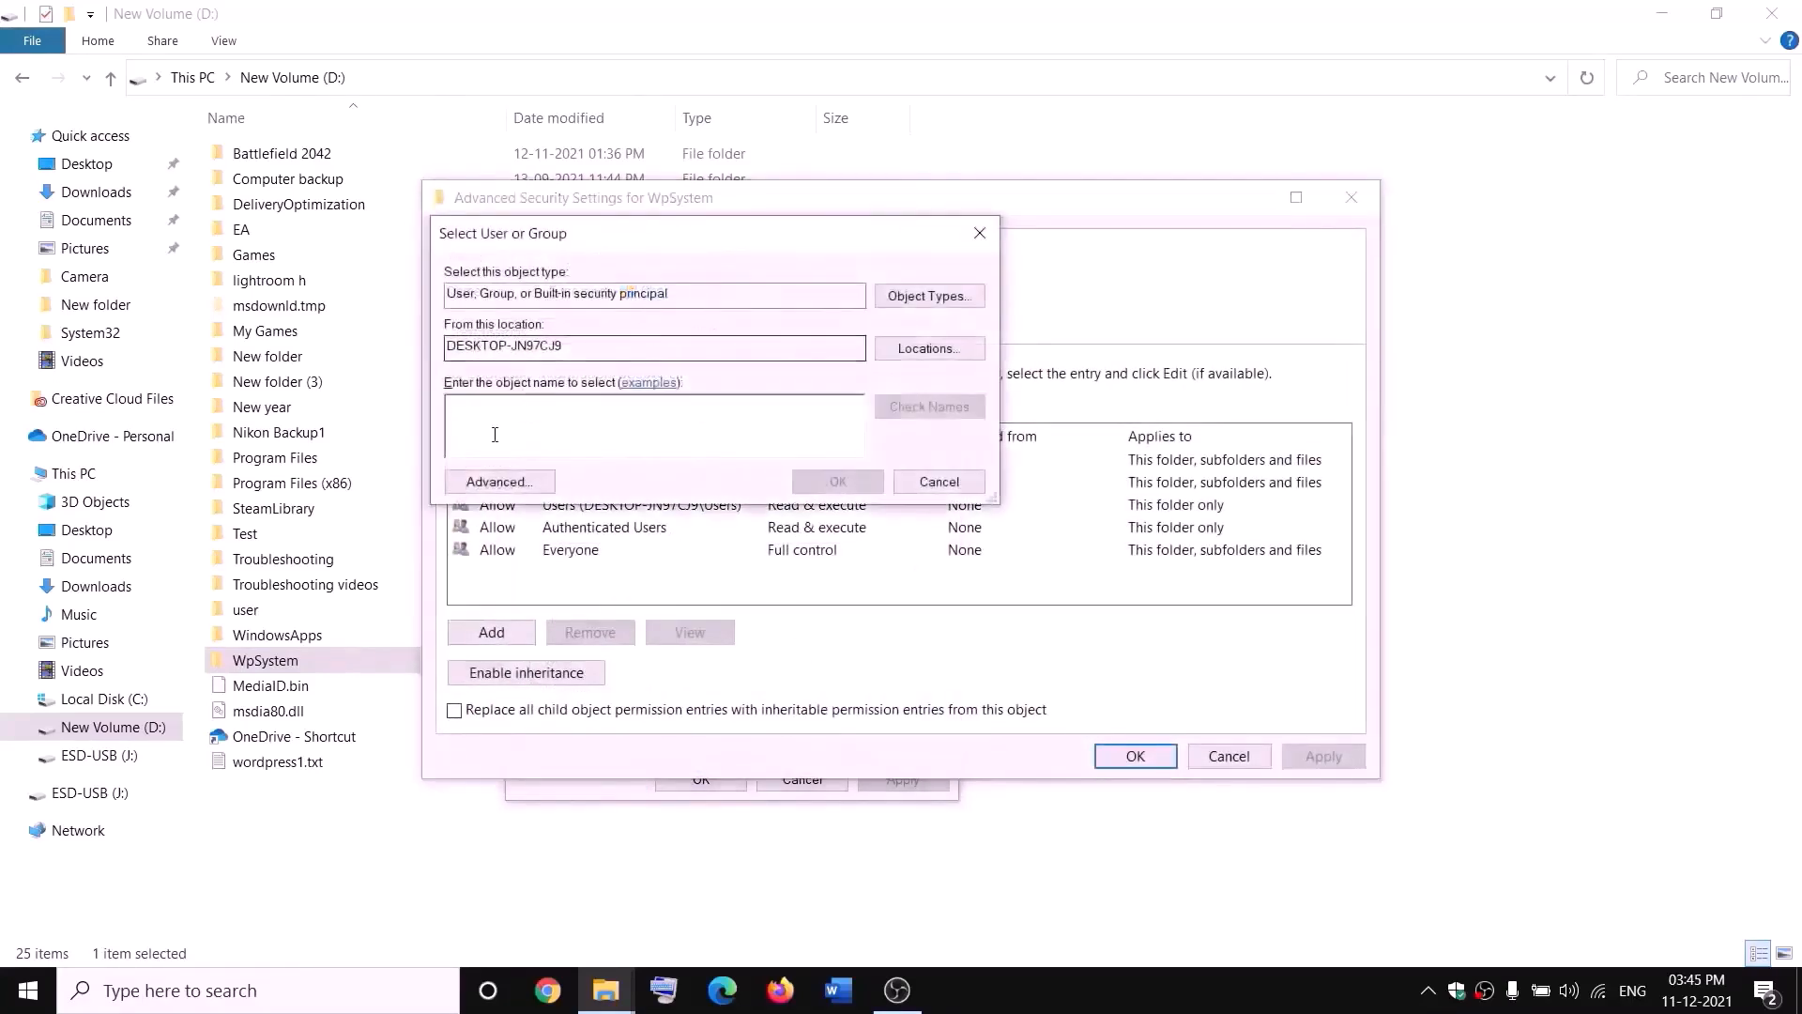
{"action": "type", "text": "w"}
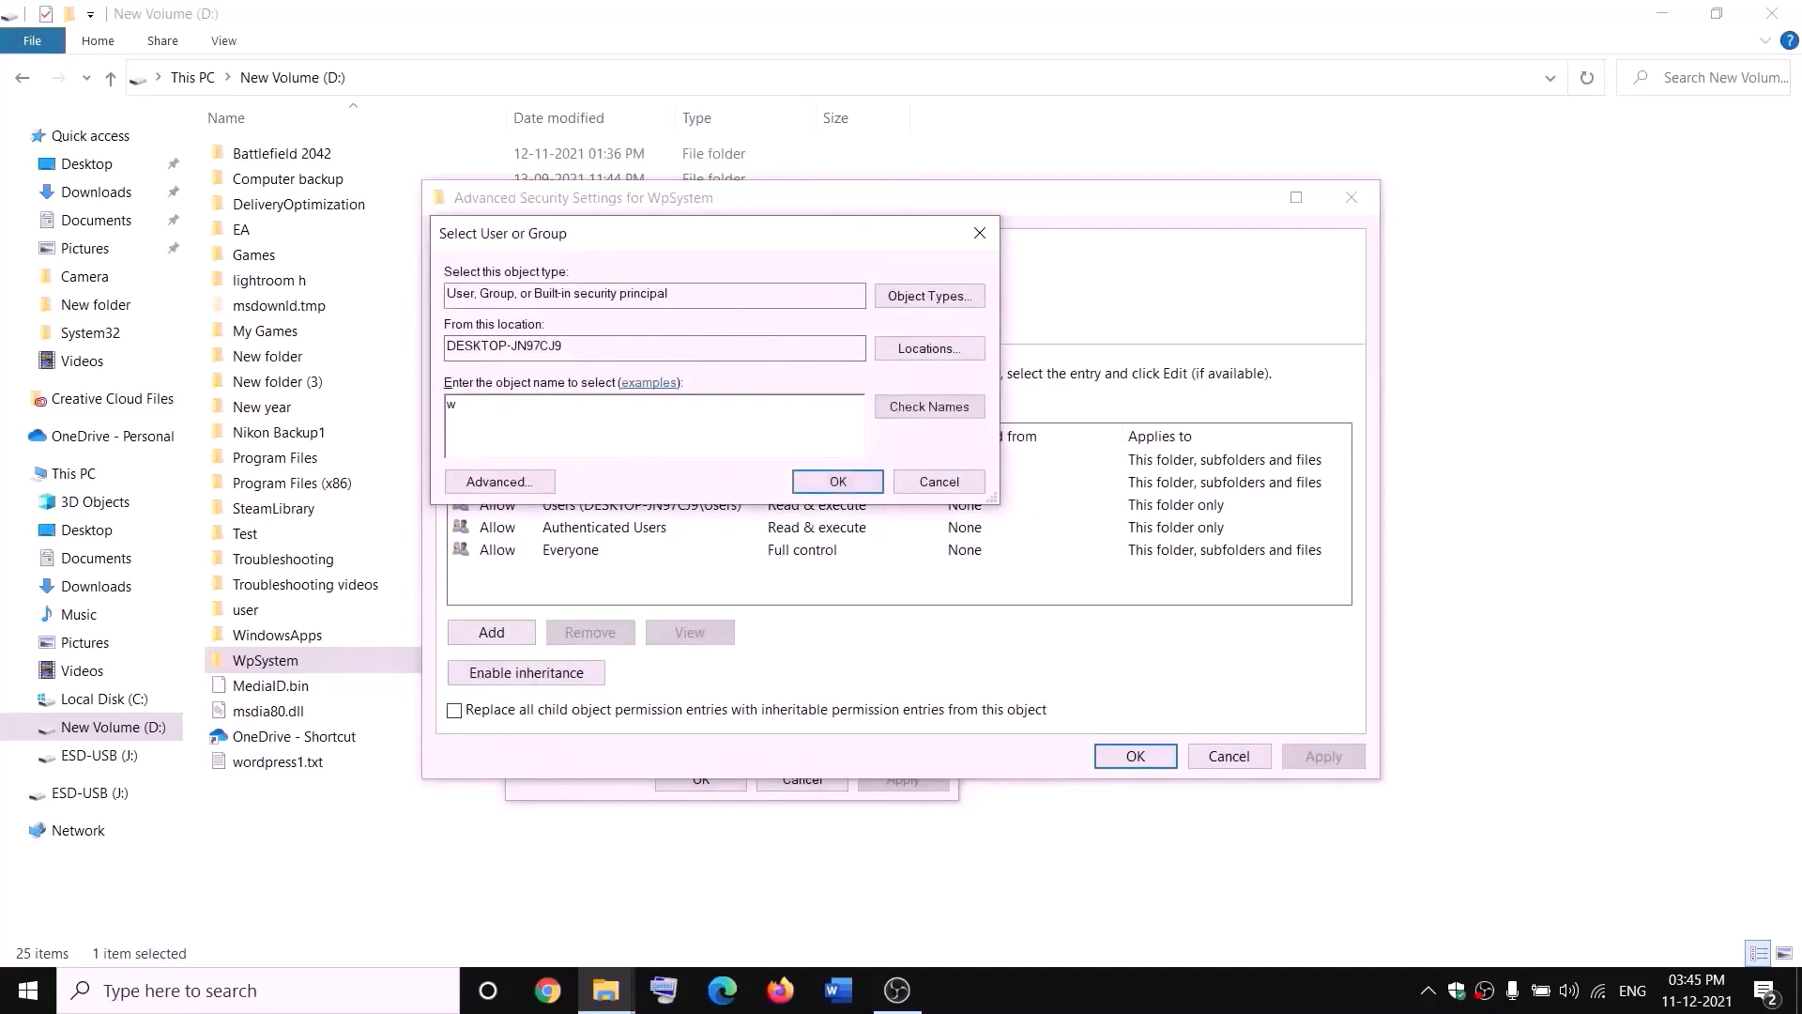
{"action": "key", "text": "BackSpace"}
{"action": "type", "text": "everyone"}
{"action": "left_click_drag", "start_coordinate": [503, 404], "coordinate": [424, 424]}
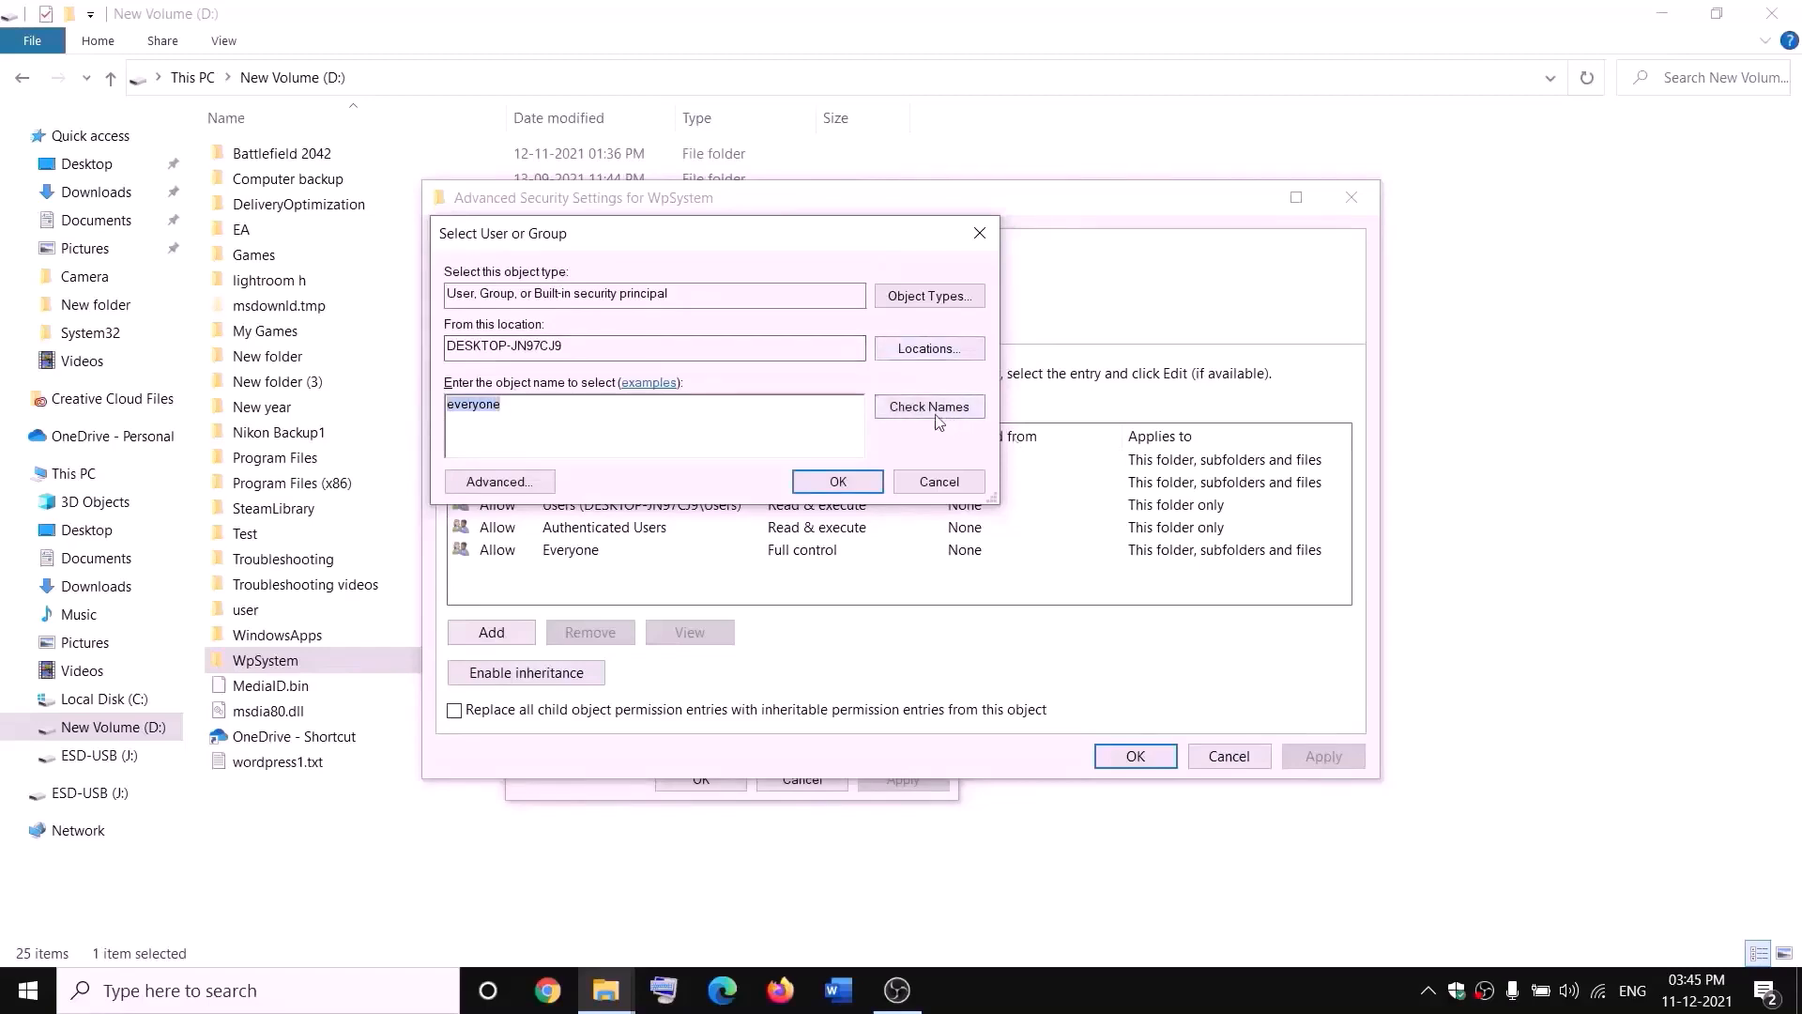
{"action": "left_click", "coordinate": [840, 485]}
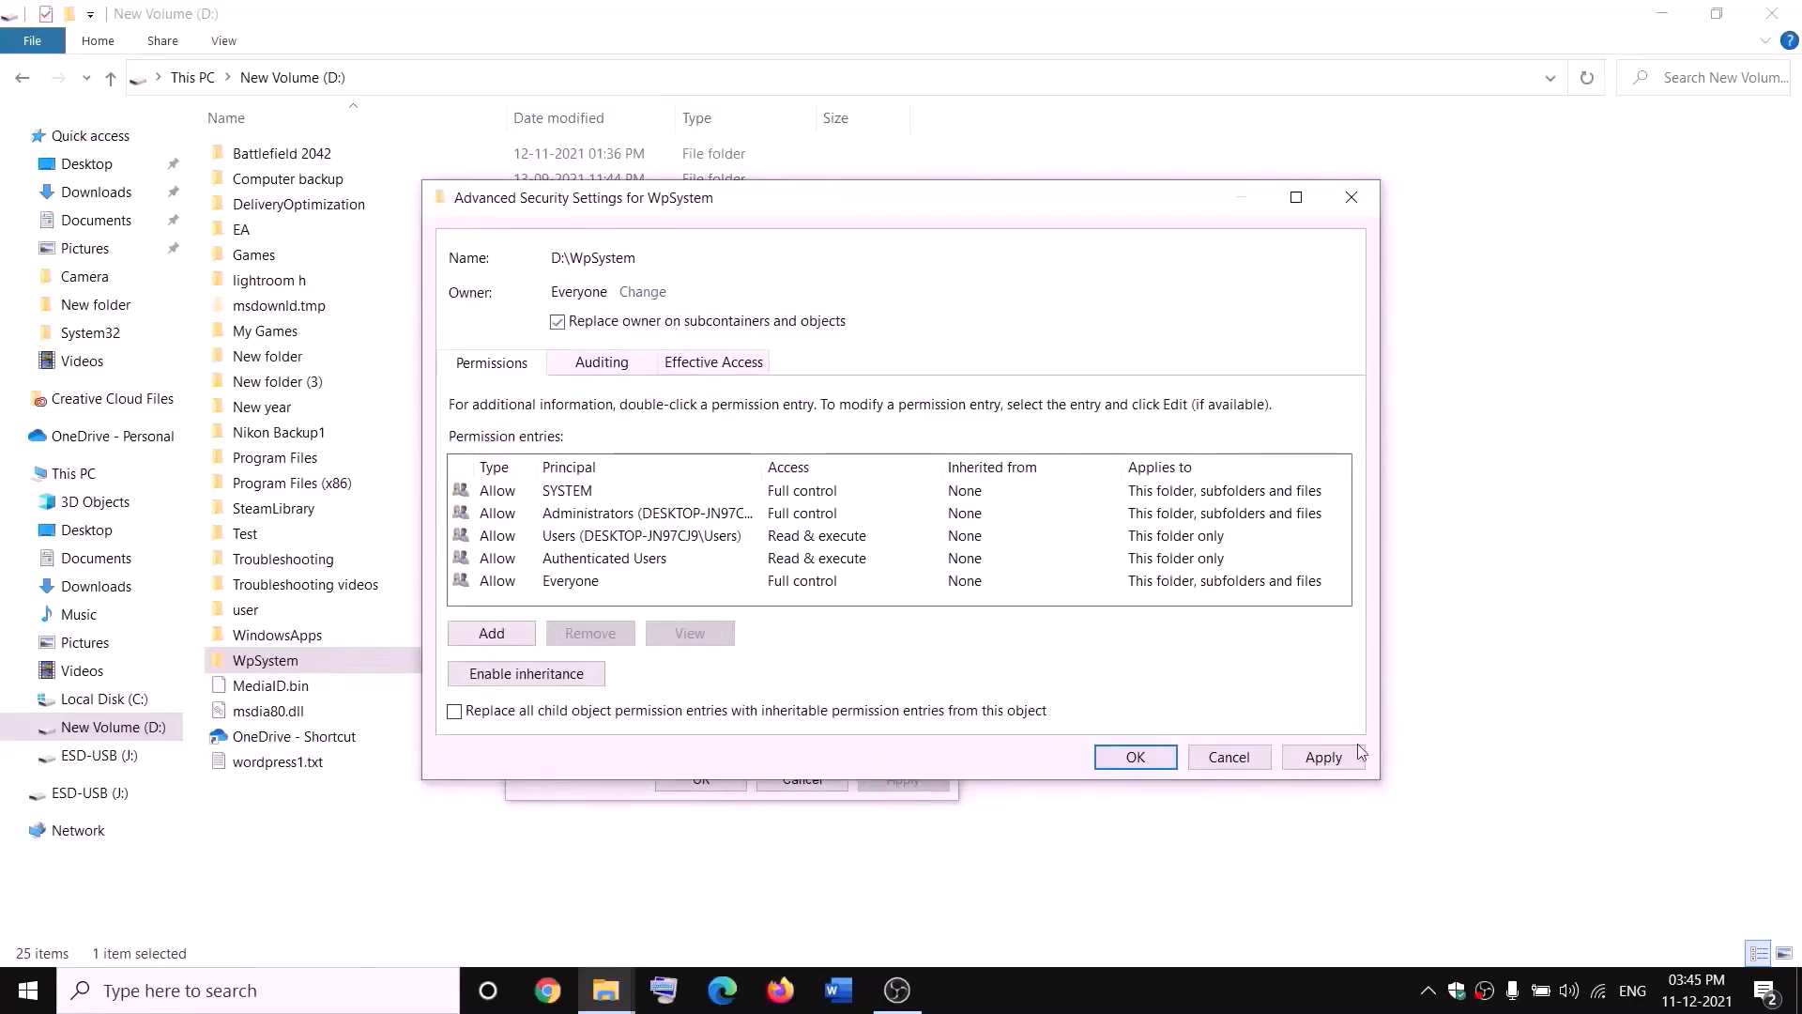
{"action": "left_click", "coordinate": [1323, 756]}
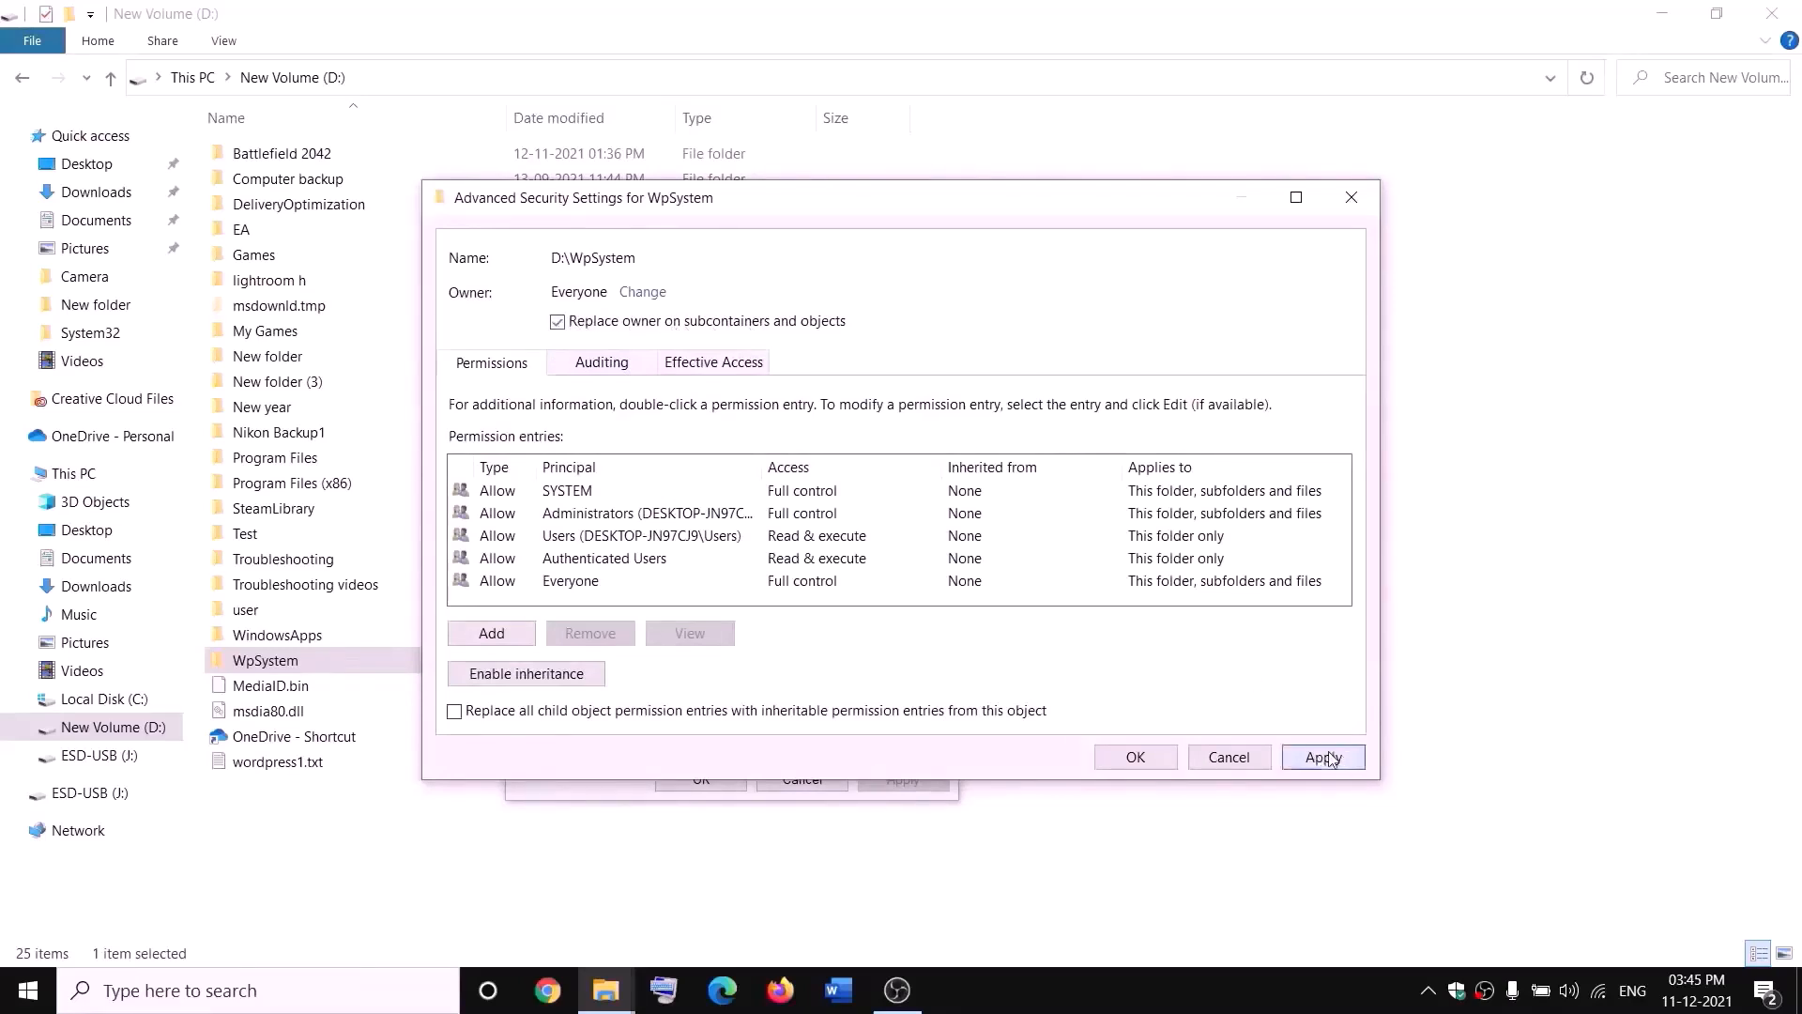
{"action": "left_click", "coordinate": [1134, 759]}
{"action": "left_click", "coordinate": [1078, 601]}
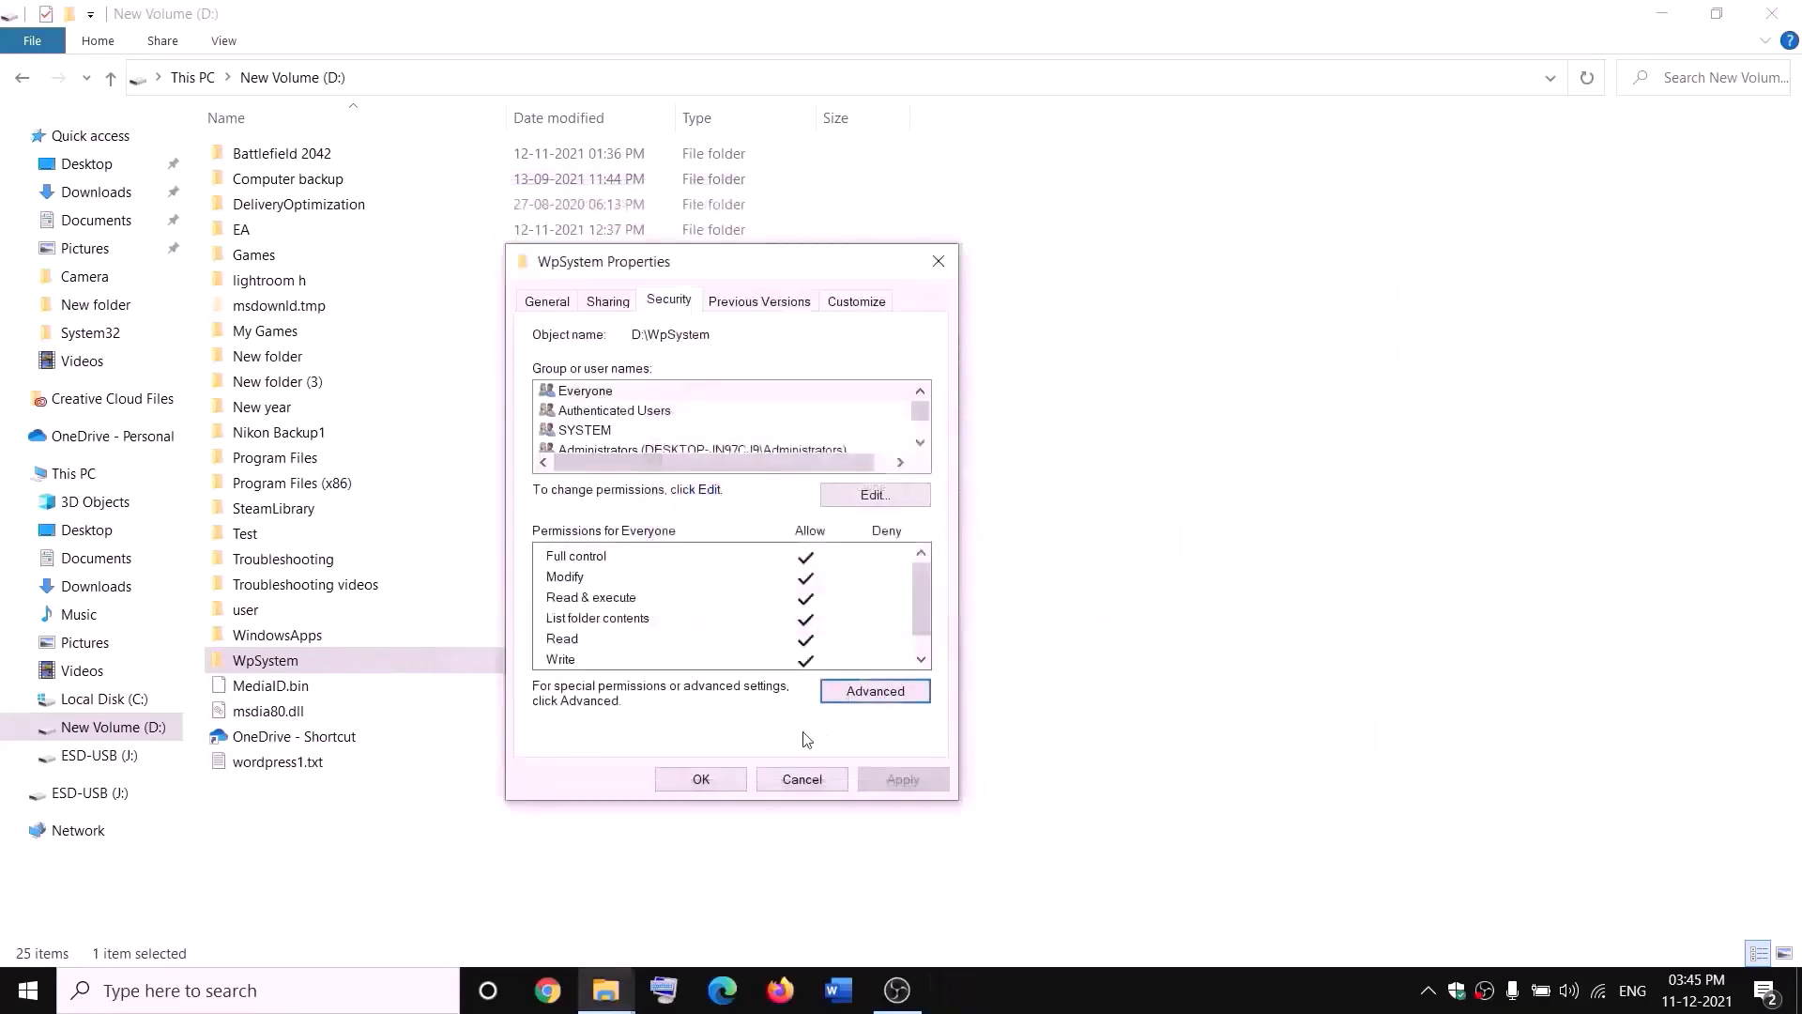
{"action": "left_click", "coordinate": [702, 779]}
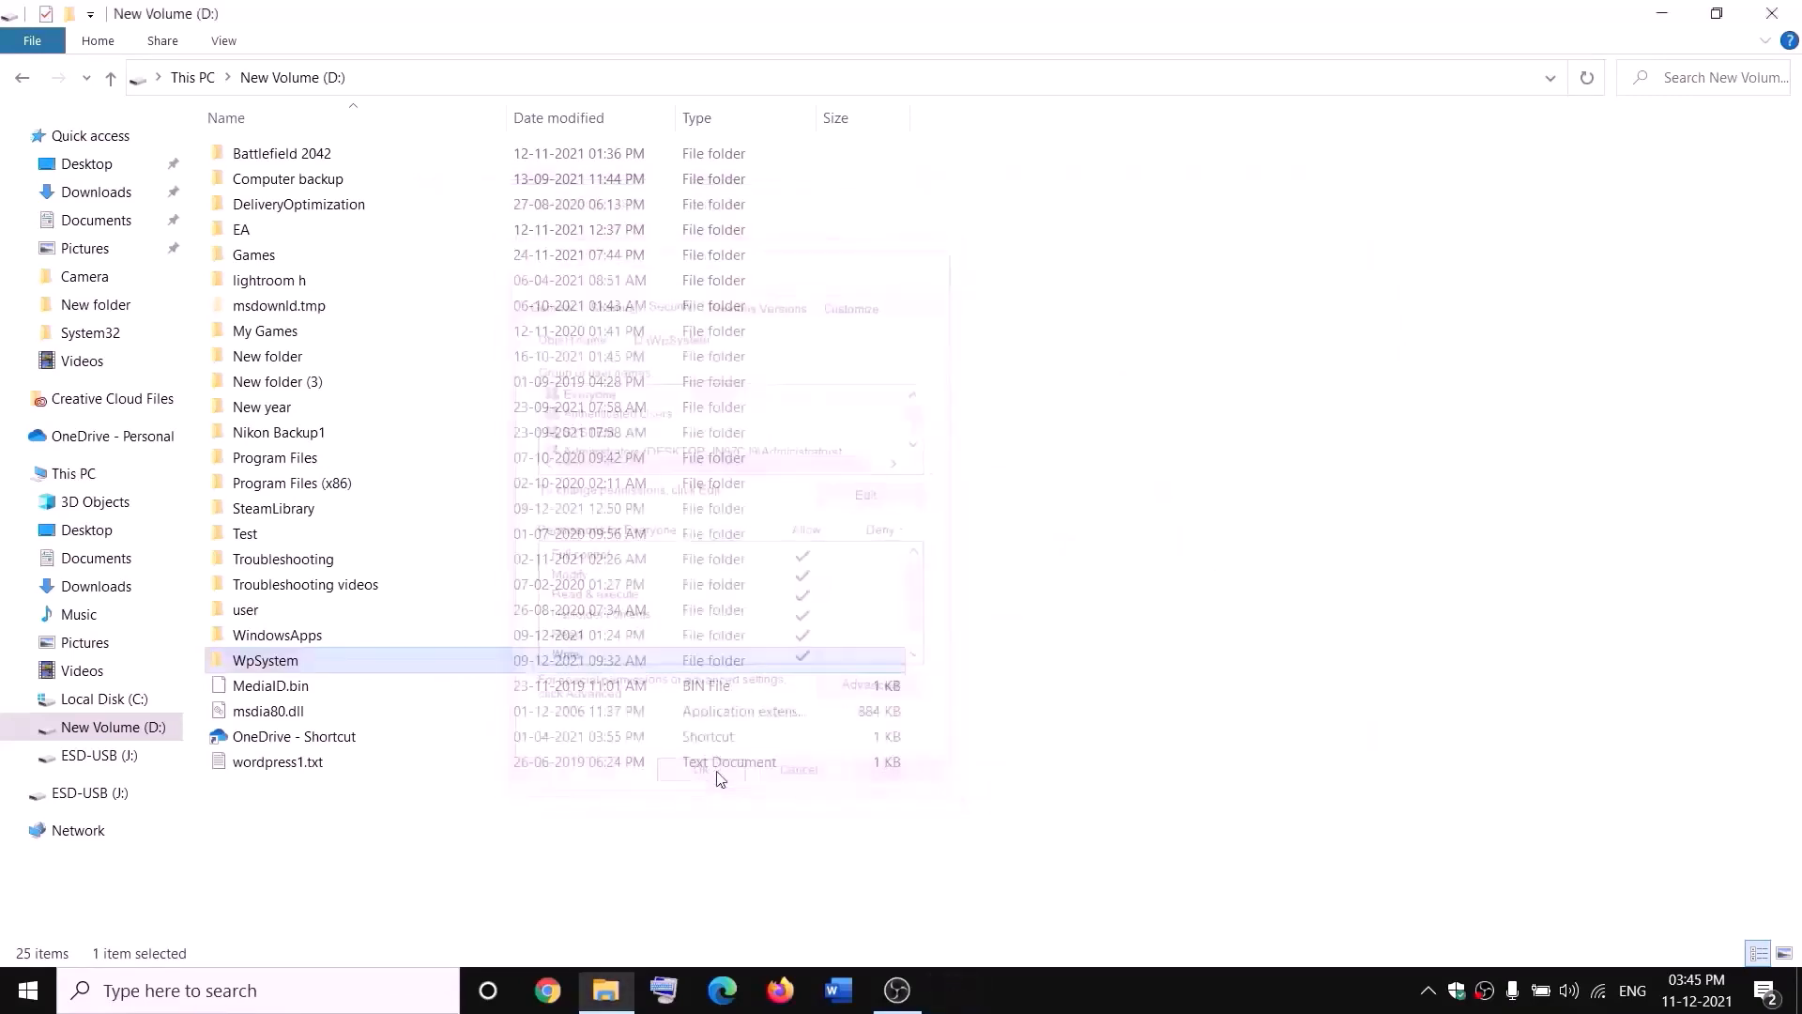
Step: Reopen the WpSystem folder's properties and go to its advanced security settings
{"action": "right_click", "coordinate": [269, 666]}
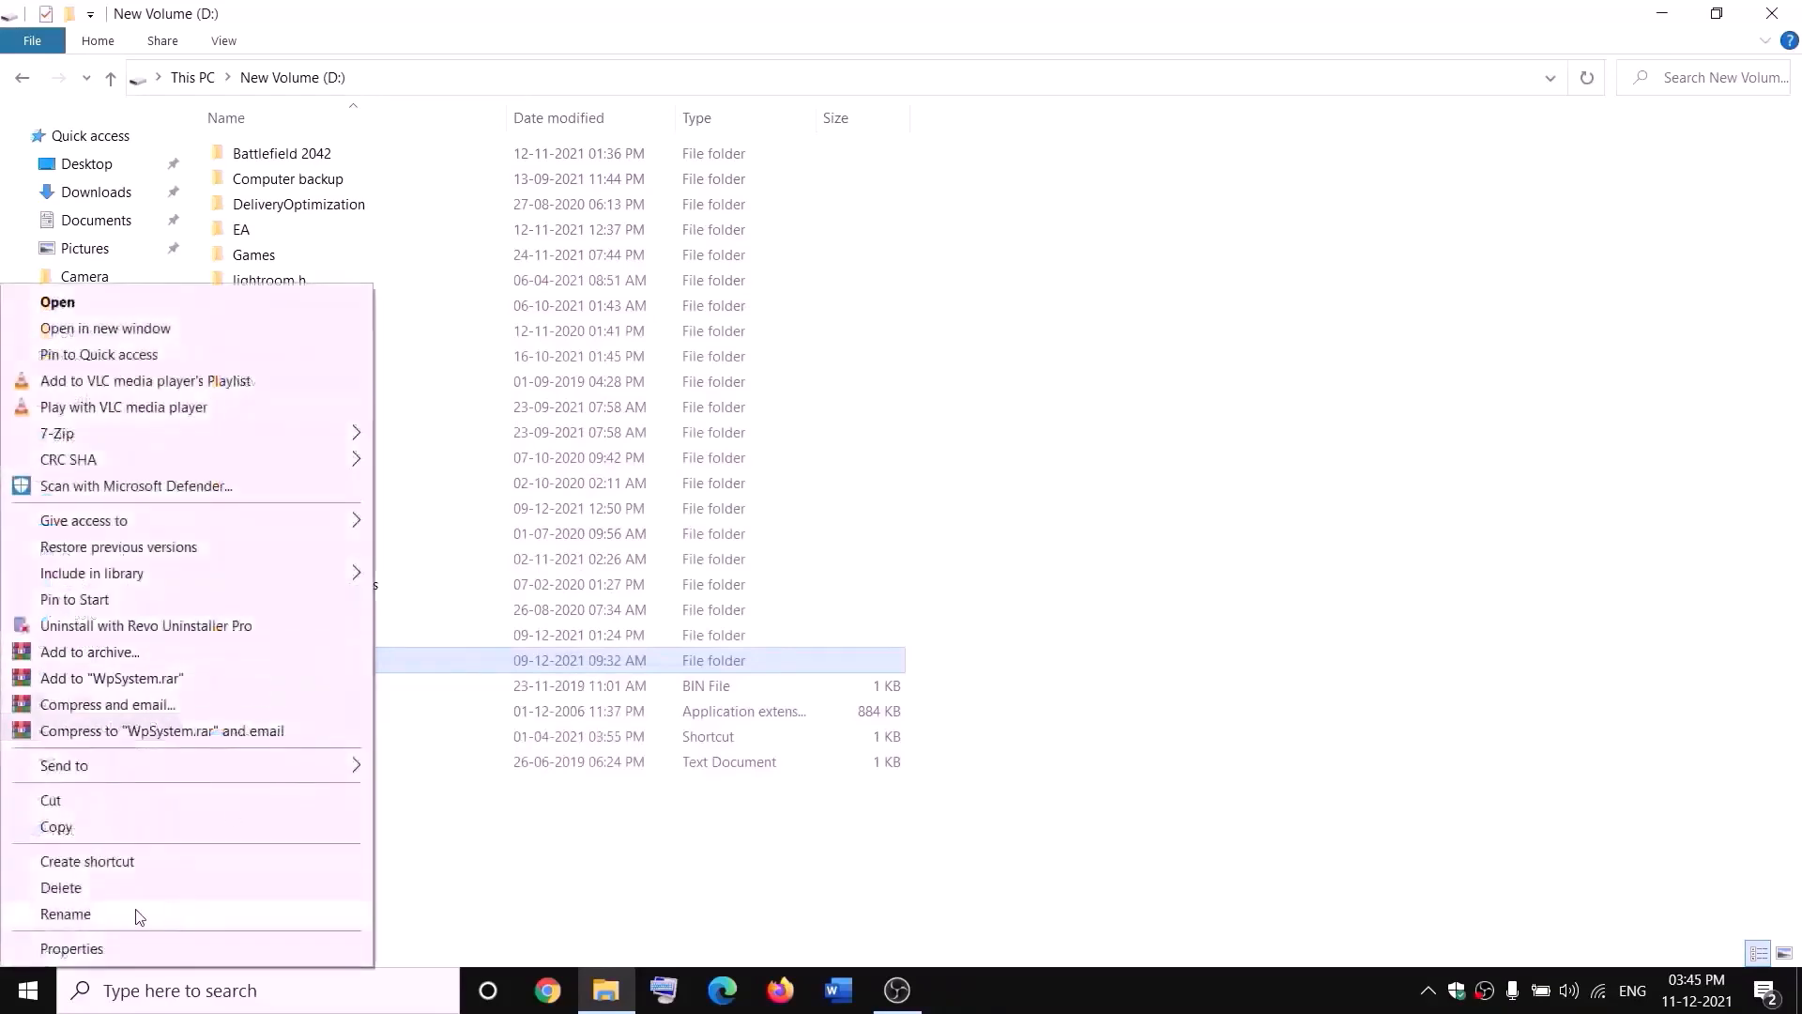
{"action": "left_click", "coordinate": [106, 948]}
{"action": "left_click_drag", "start_coordinate": [482, 414], "coordinate": [594, 304]}
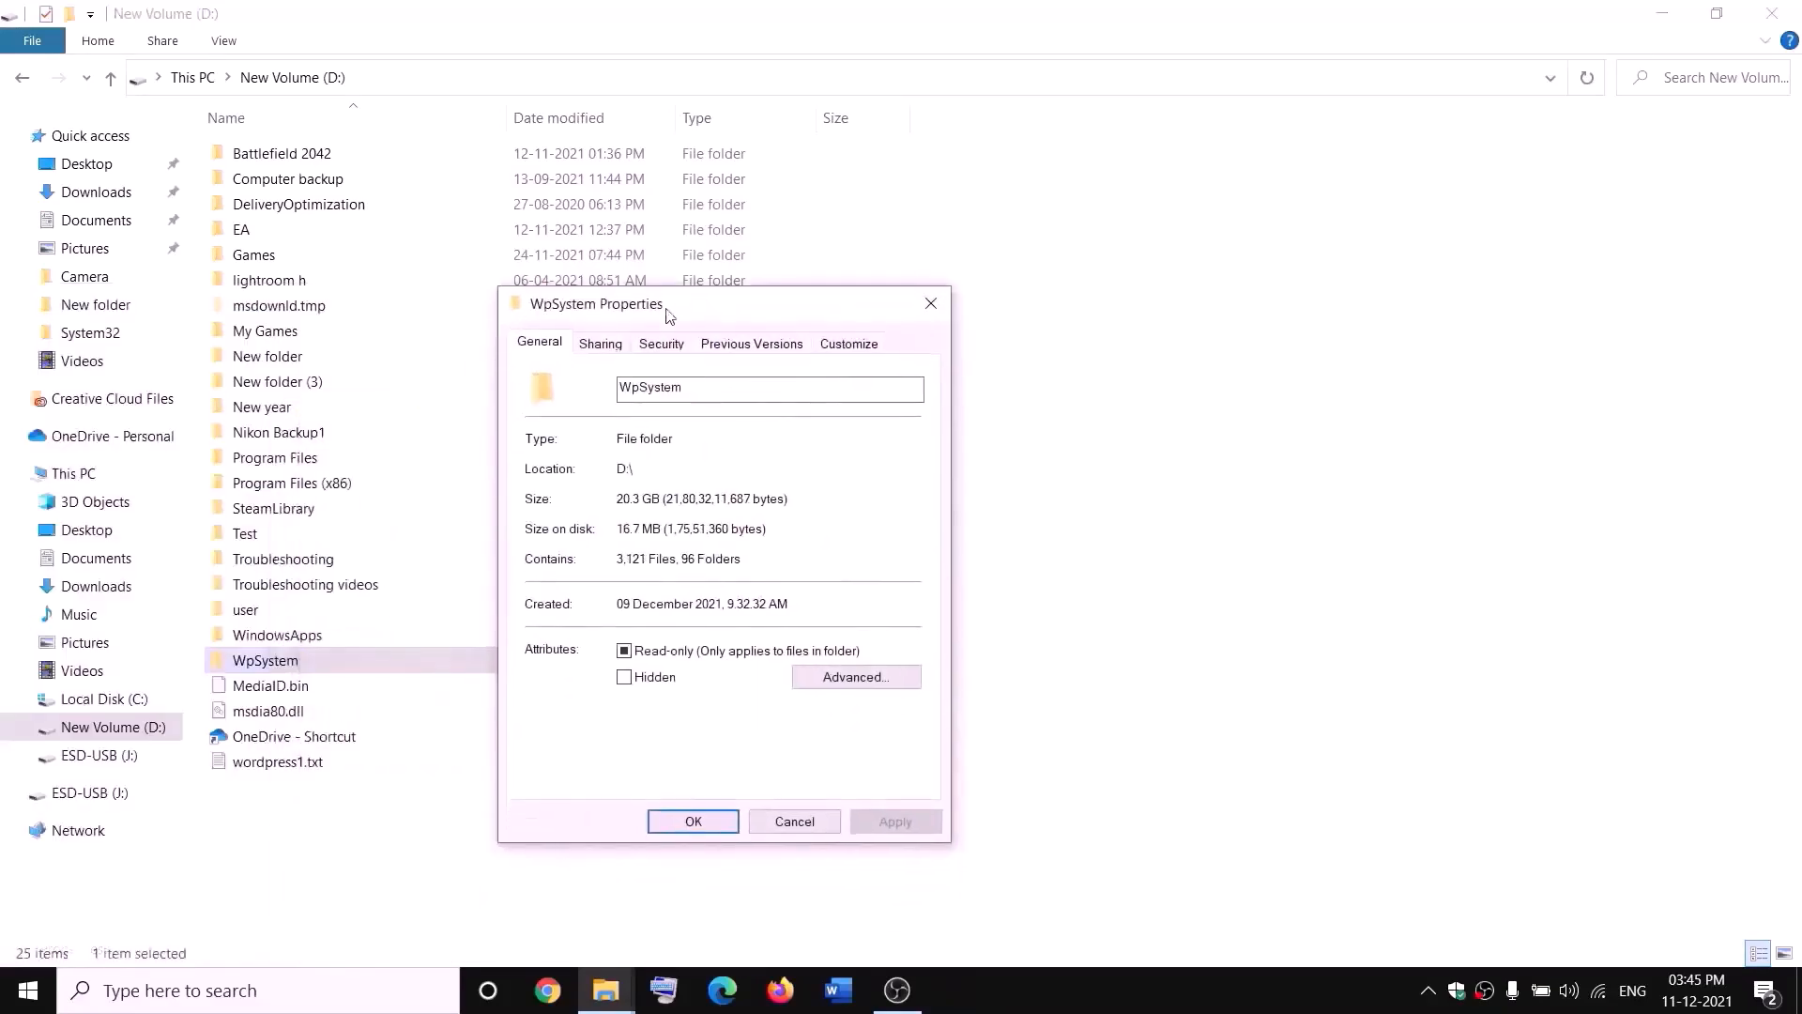
{"action": "left_click", "coordinate": [664, 344]}
{"action": "left_click", "coordinate": [872, 737]}
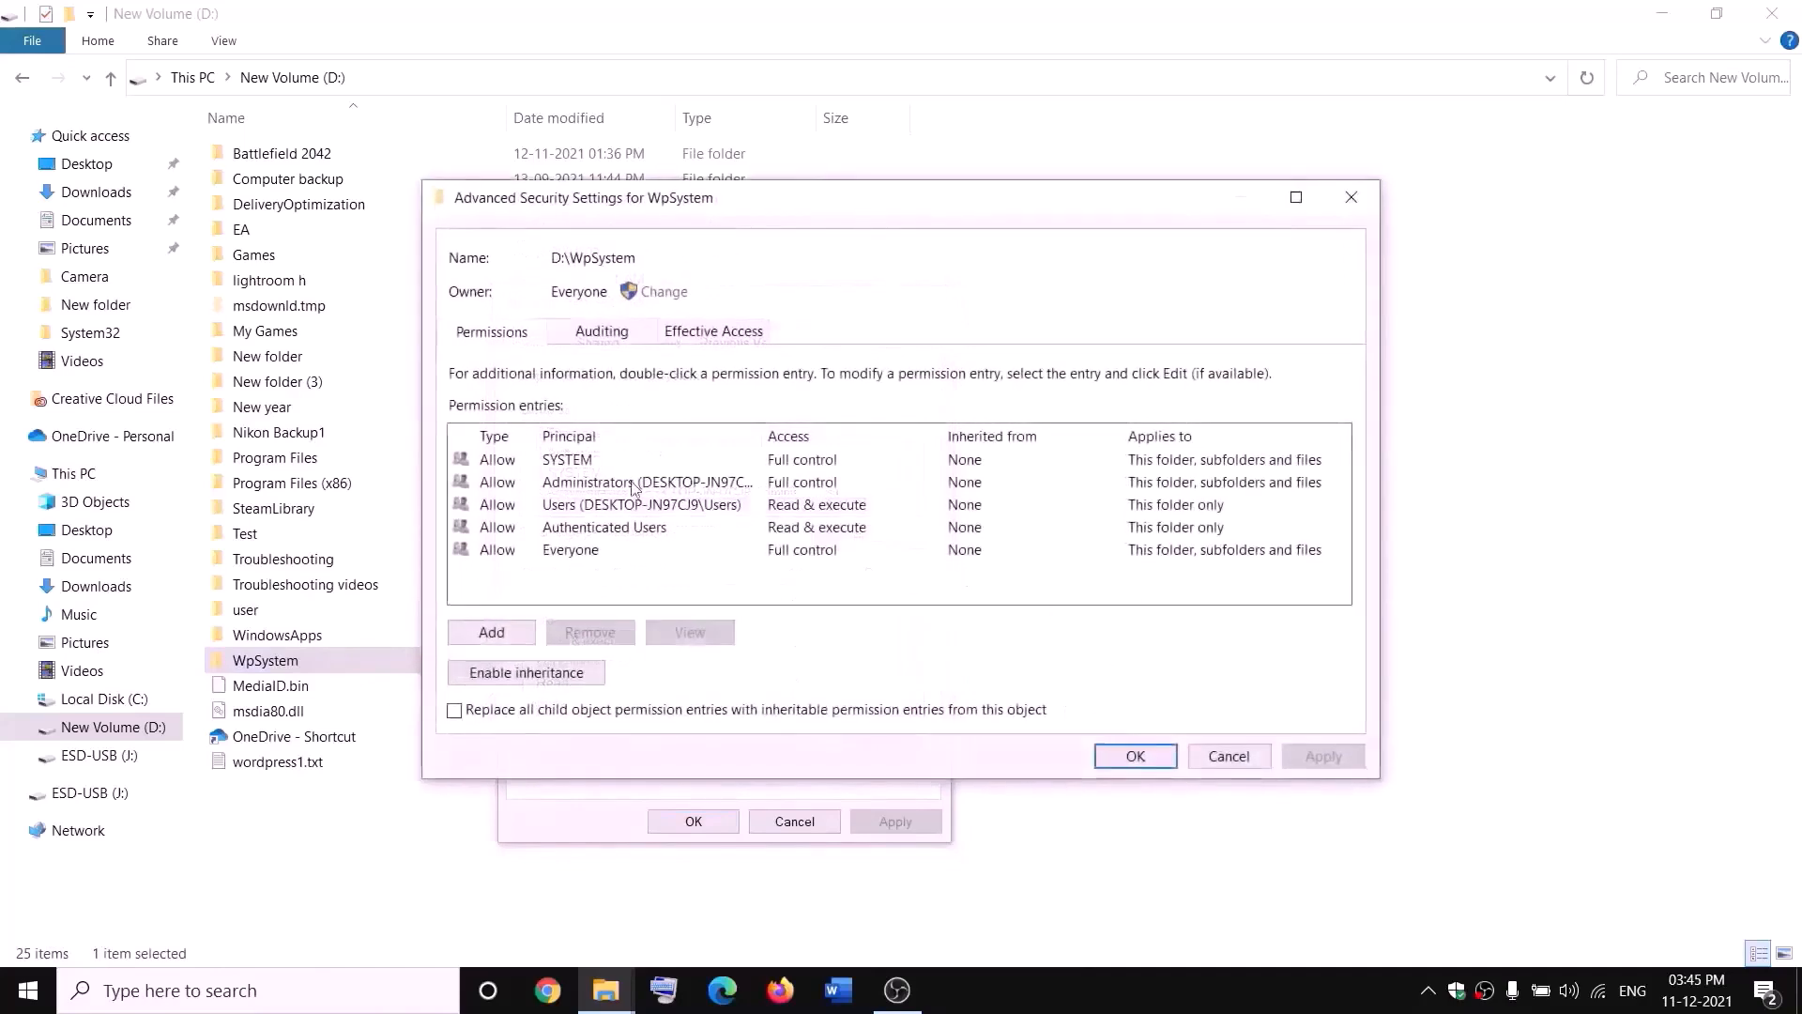
Step: Add a permission entry that allows Everyone full control of the WpSystem folder and confirm all open dialogs
{"action": "left_click", "coordinate": [495, 642]}
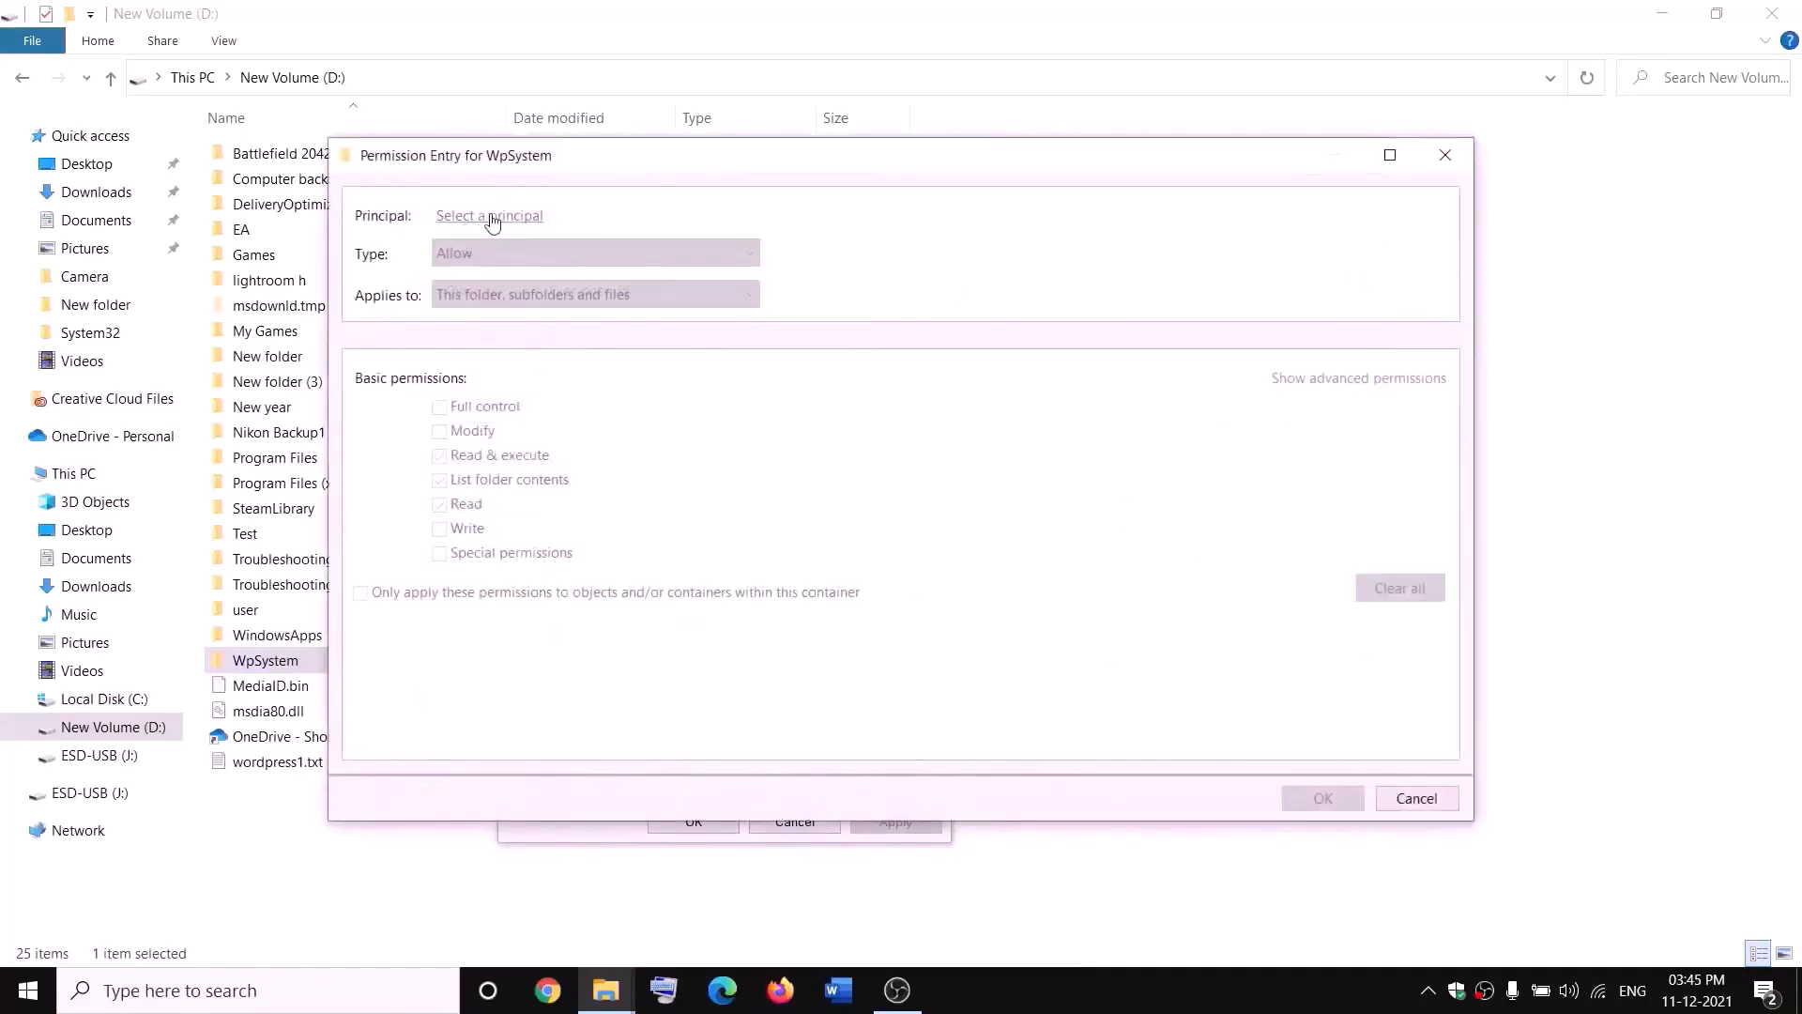
{"action": "left_click", "coordinate": [492, 217]}
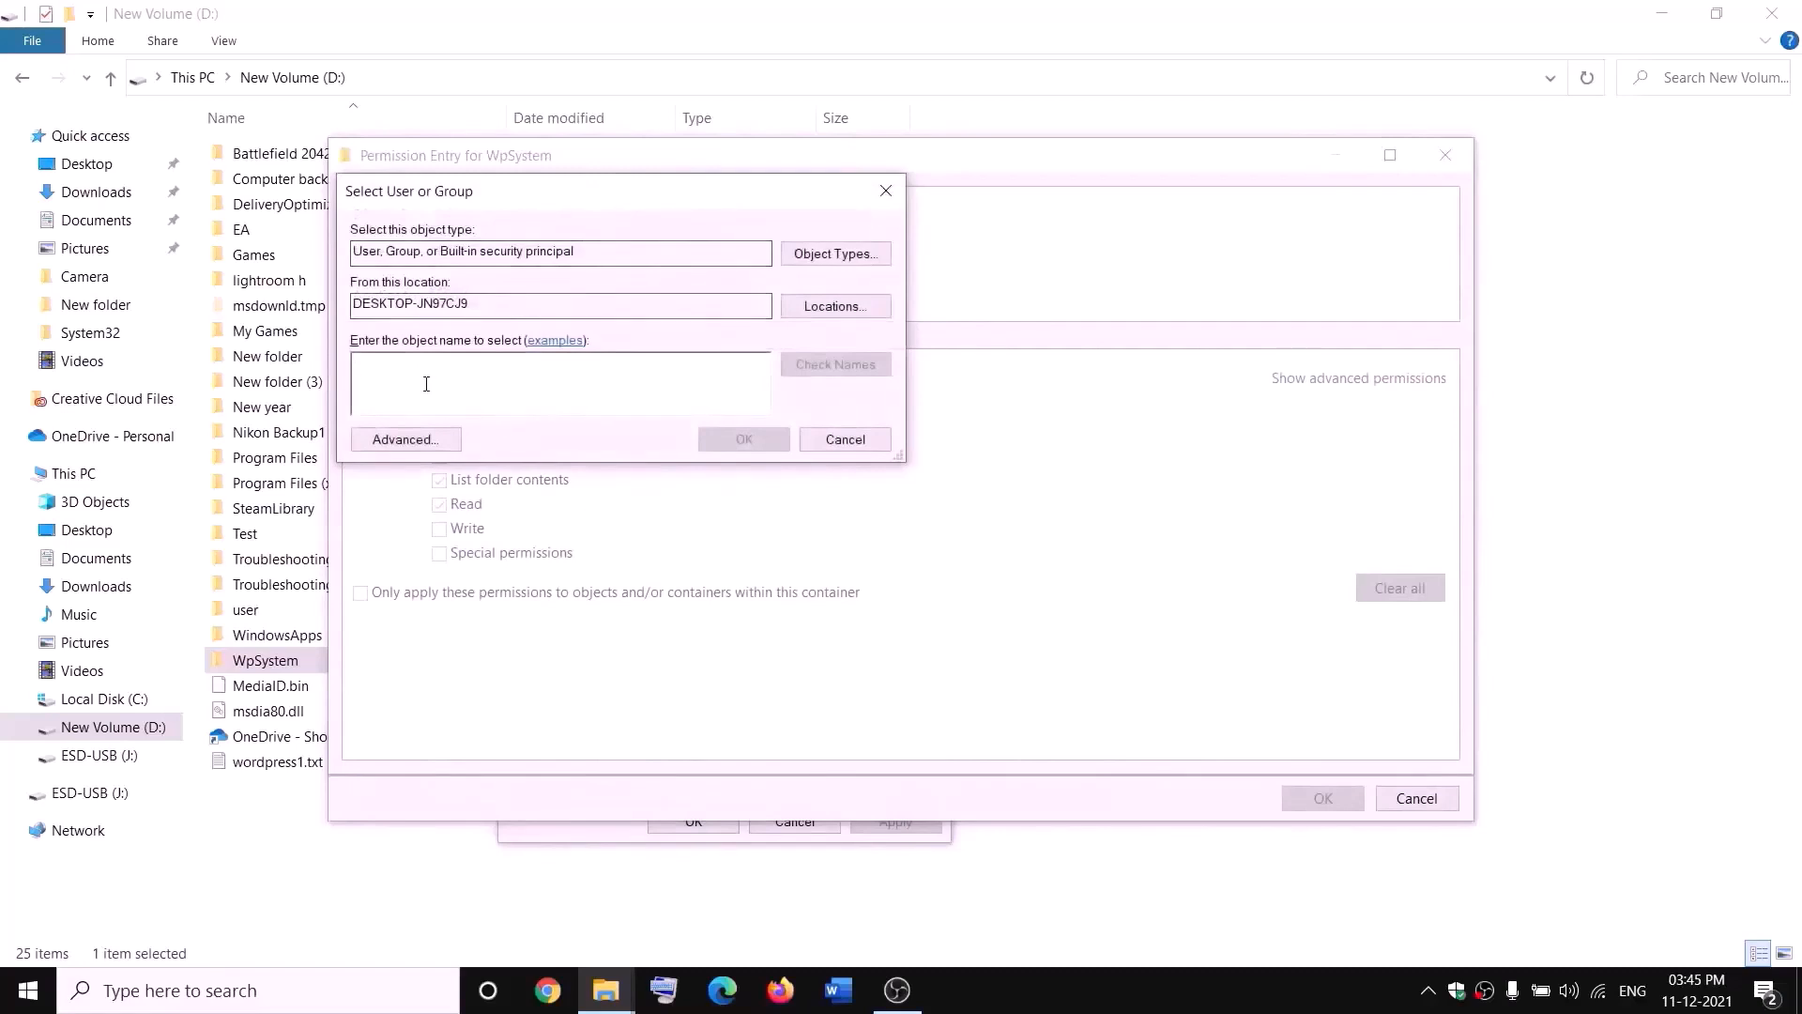
{"action": "type", "text": "everyone"}
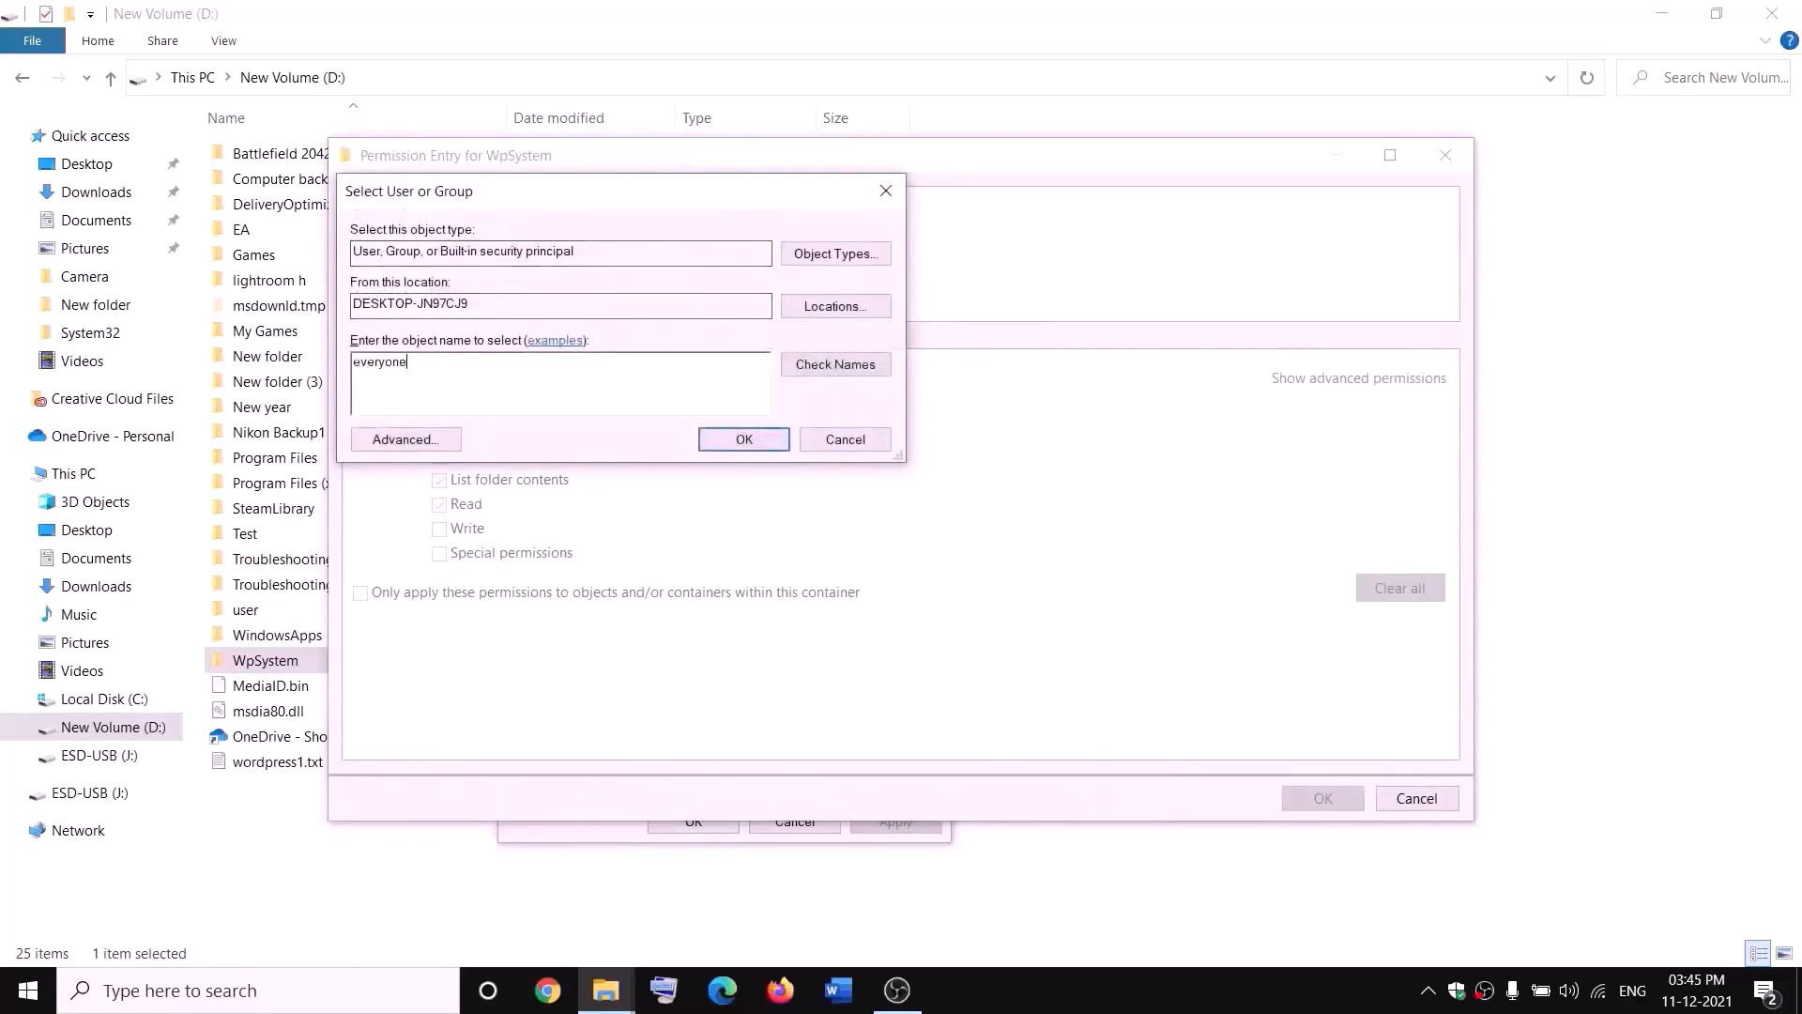
{"action": "left_click", "coordinate": [844, 368]}
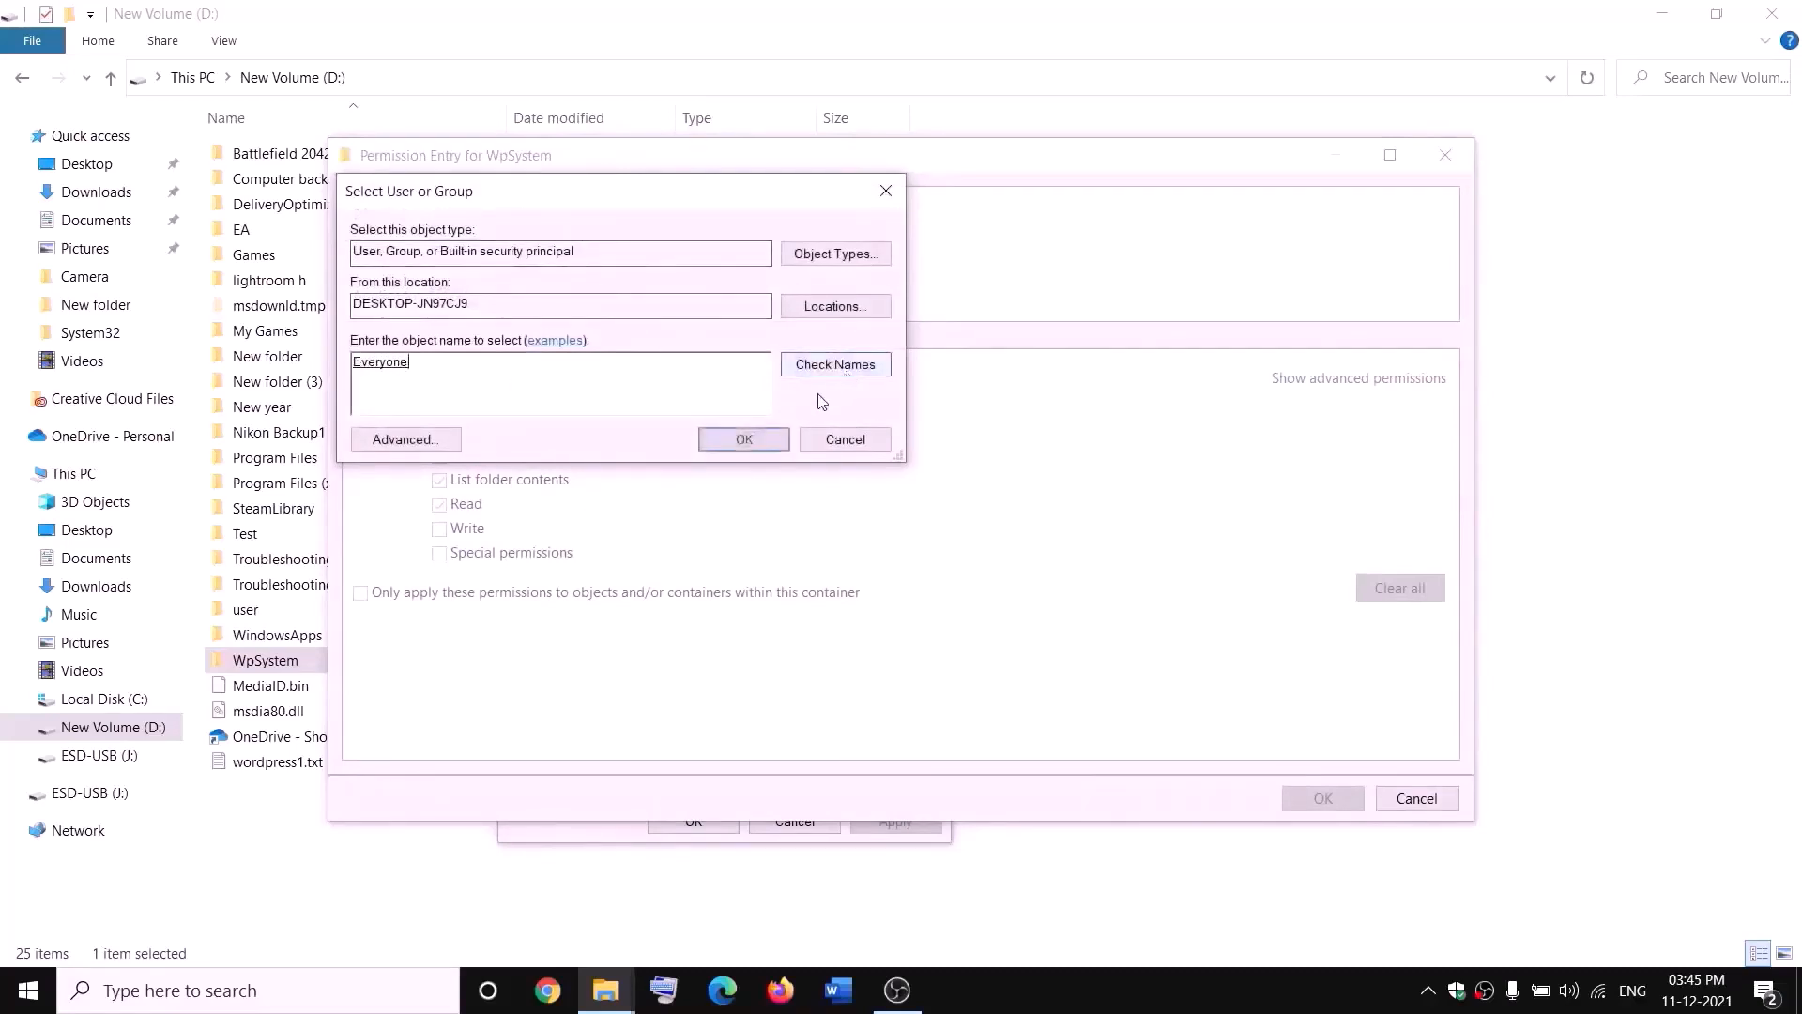
{"action": "left_click", "coordinate": [751, 442]}
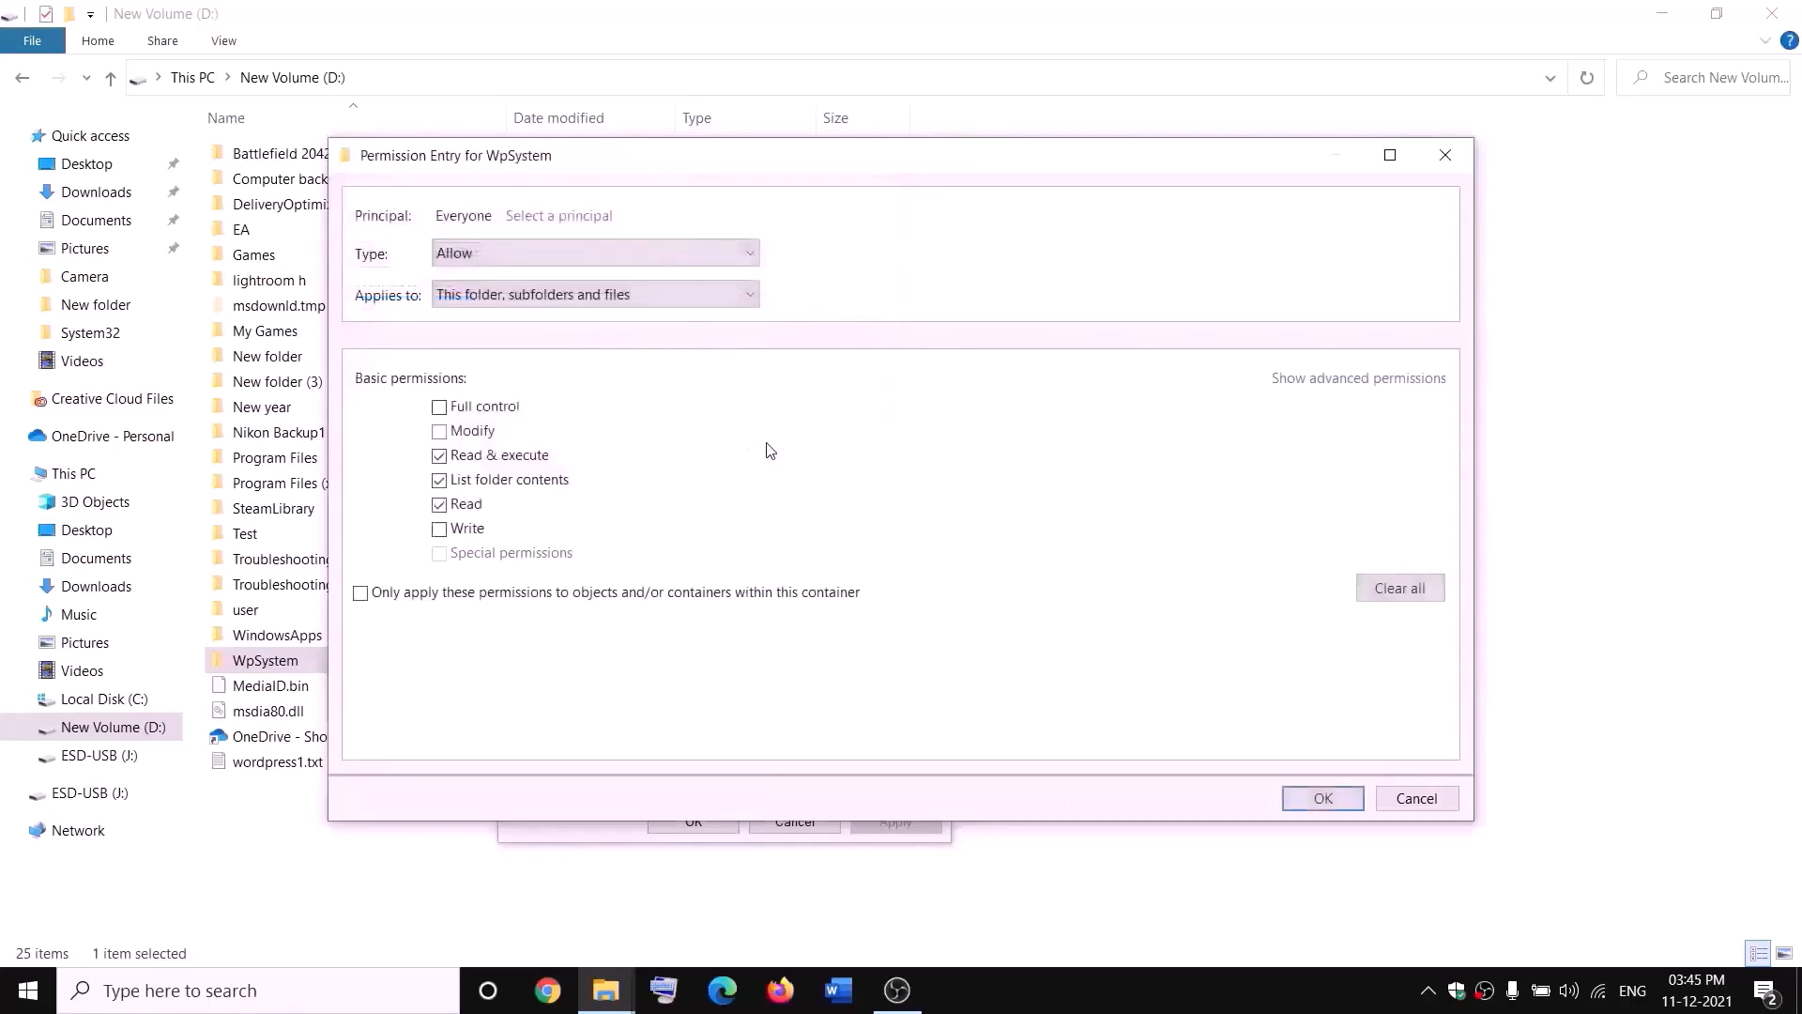
{"action": "left_click", "coordinate": [440, 409]}
{"action": "left_click", "coordinate": [1323, 798]}
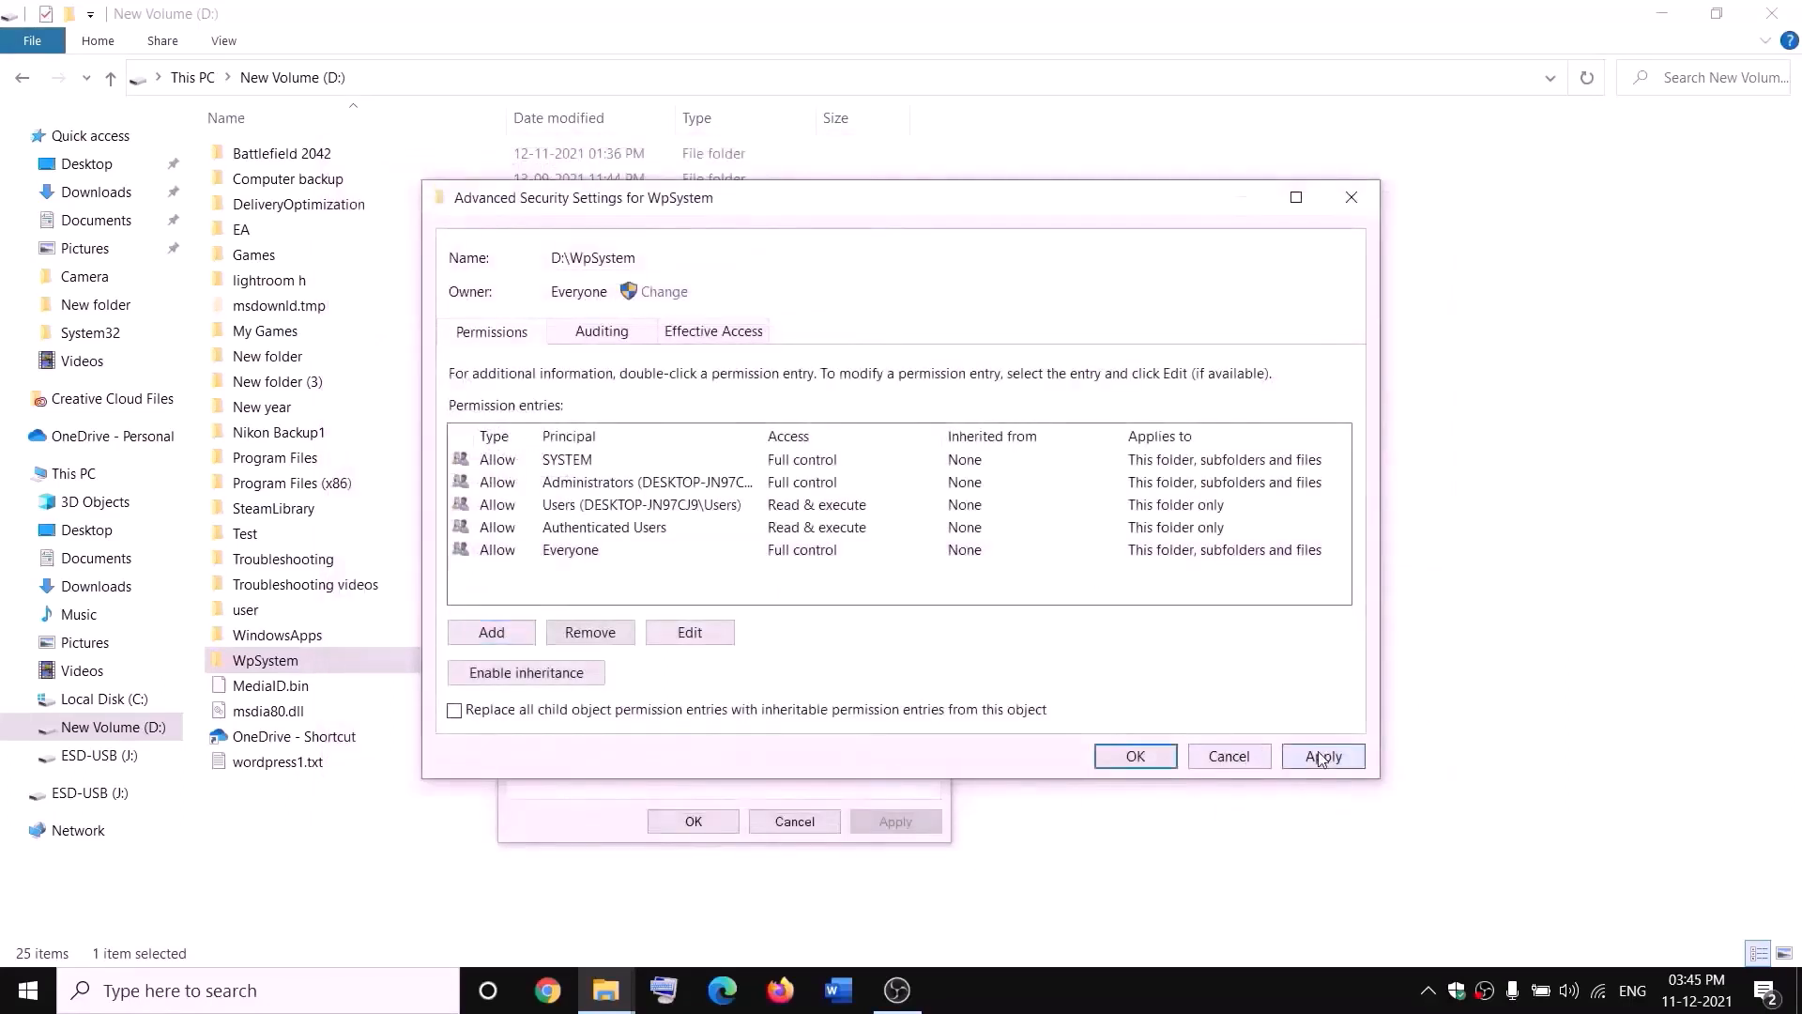
{"action": "left_click", "coordinate": [1133, 755]}
{"action": "left_click", "coordinate": [729, 823]}
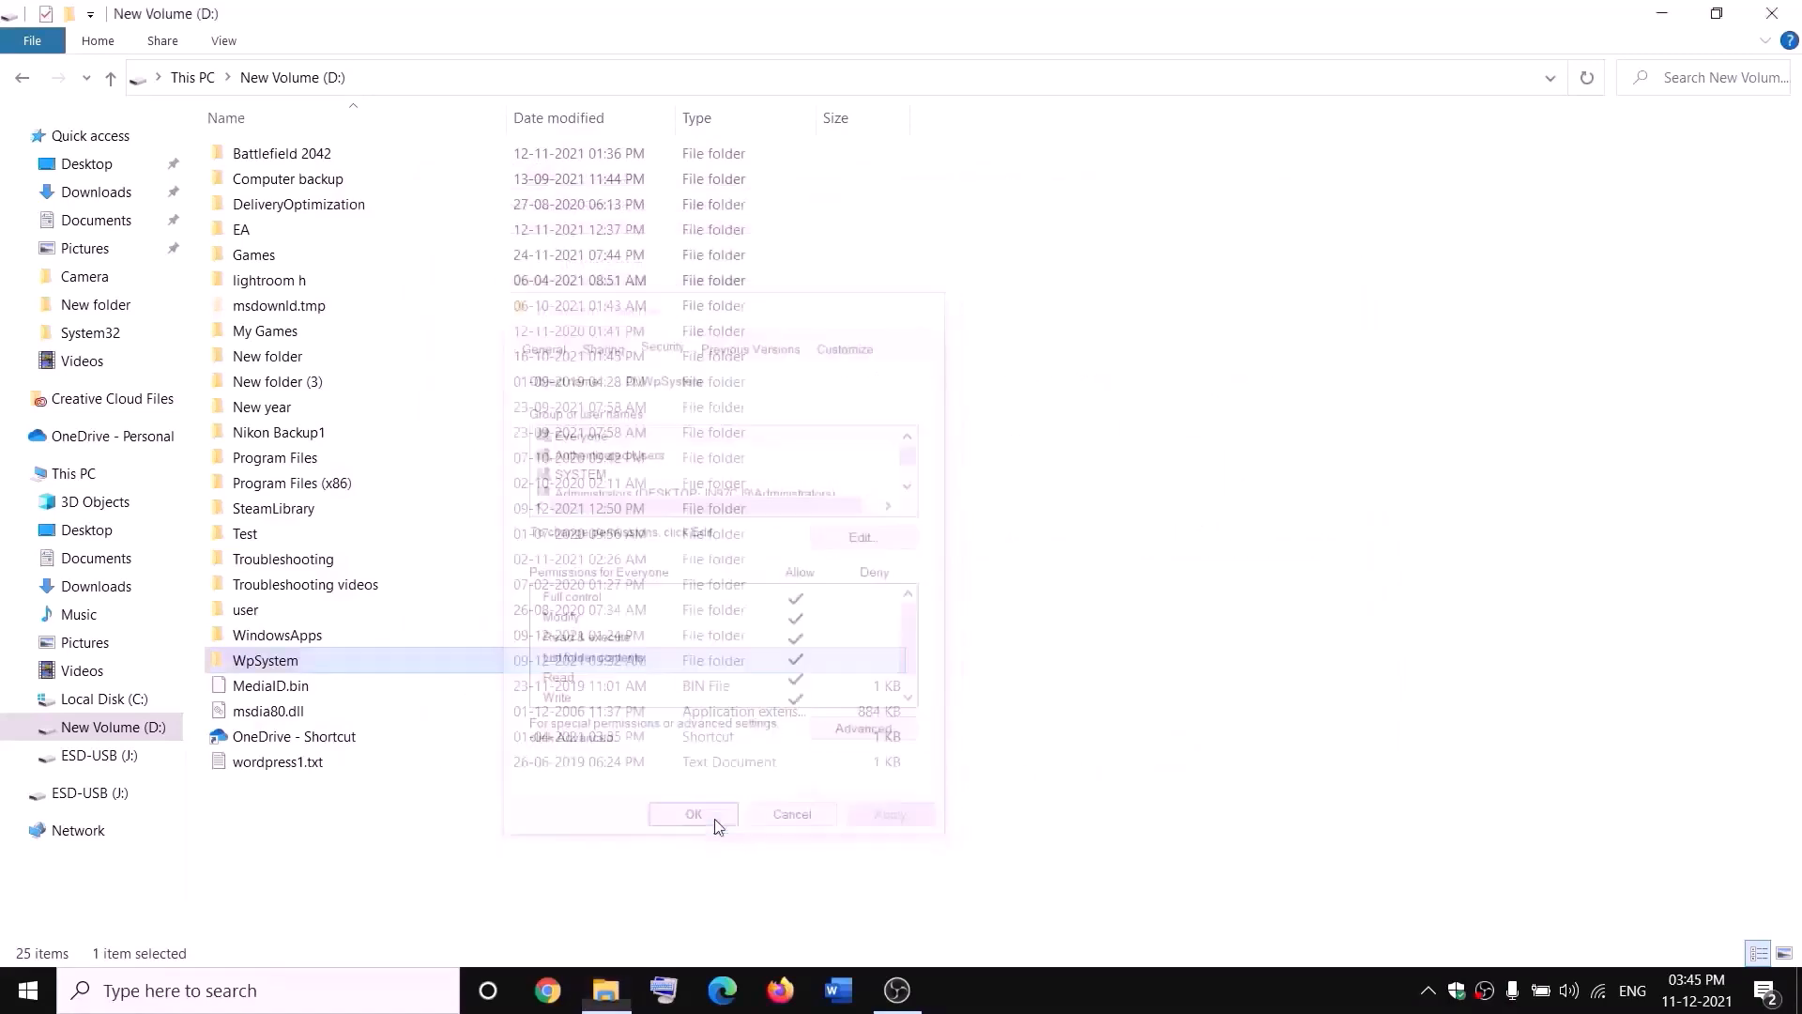
Step: Rename the WpSystem folder on the D: drive as WpSystem.old
{"action": "right_click", "coordinate": [263, 662]}
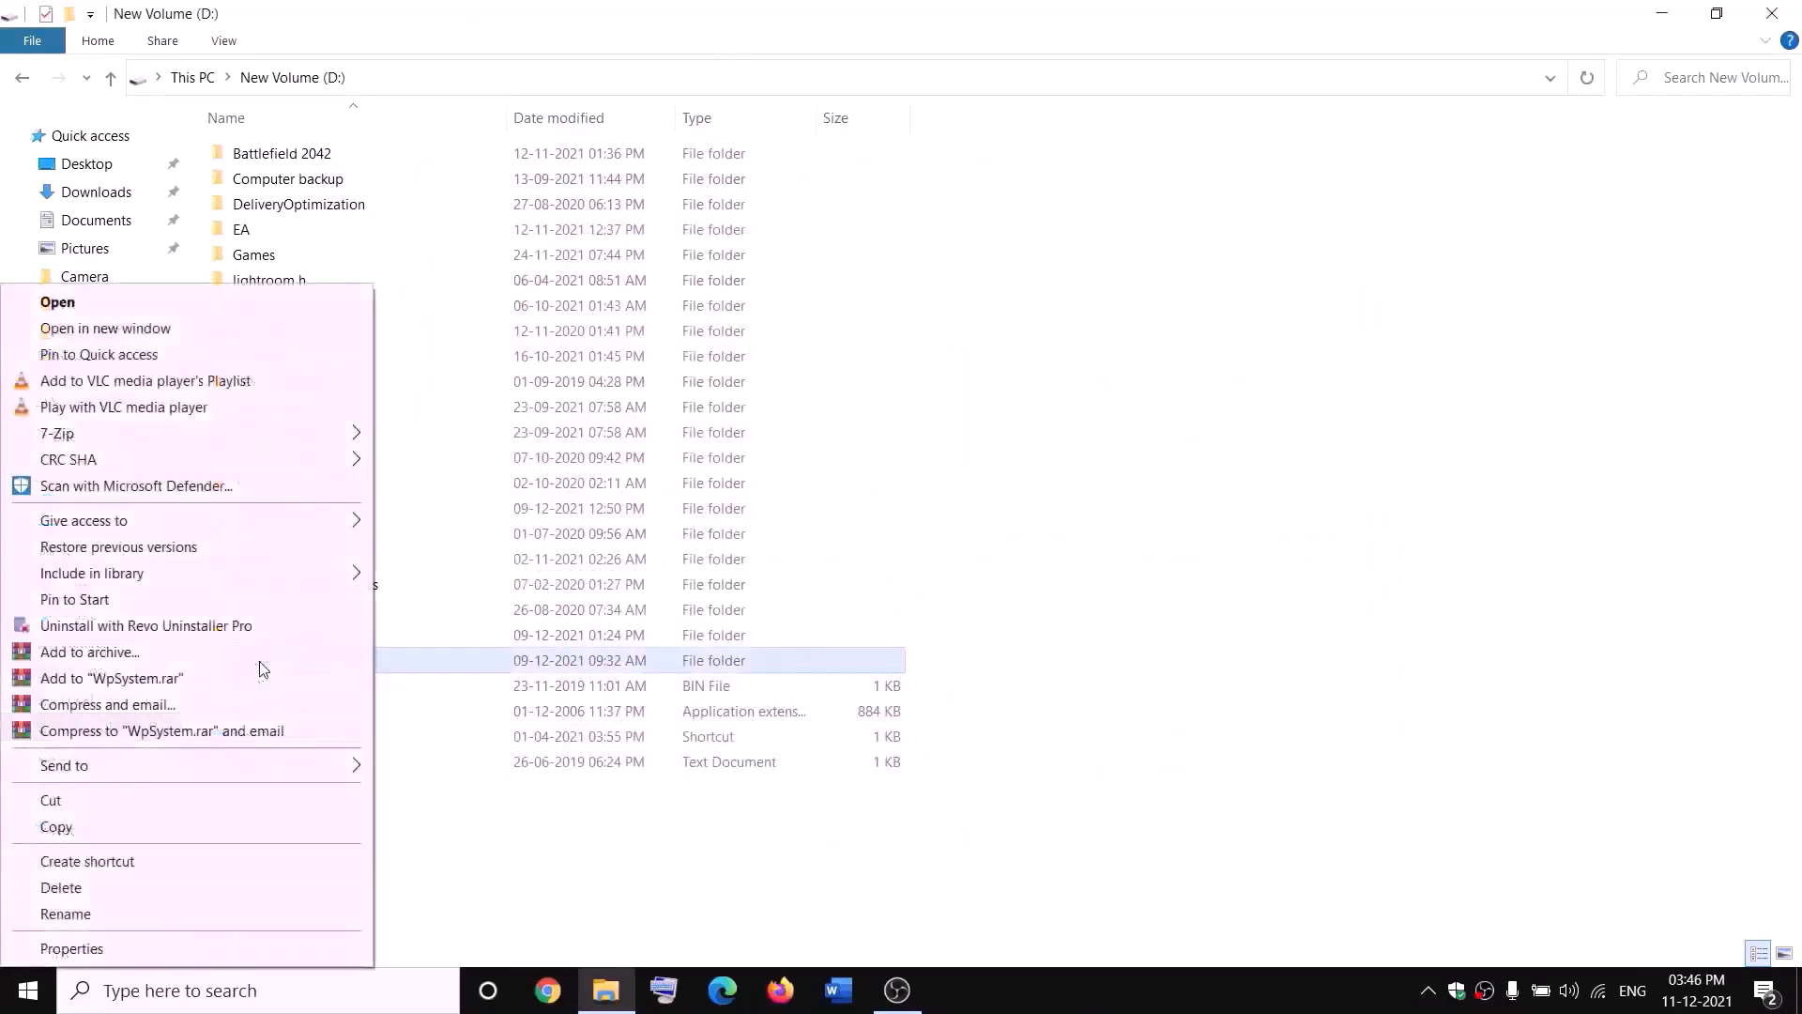
{"action": "left_click", "coordinate": [66, 913]}
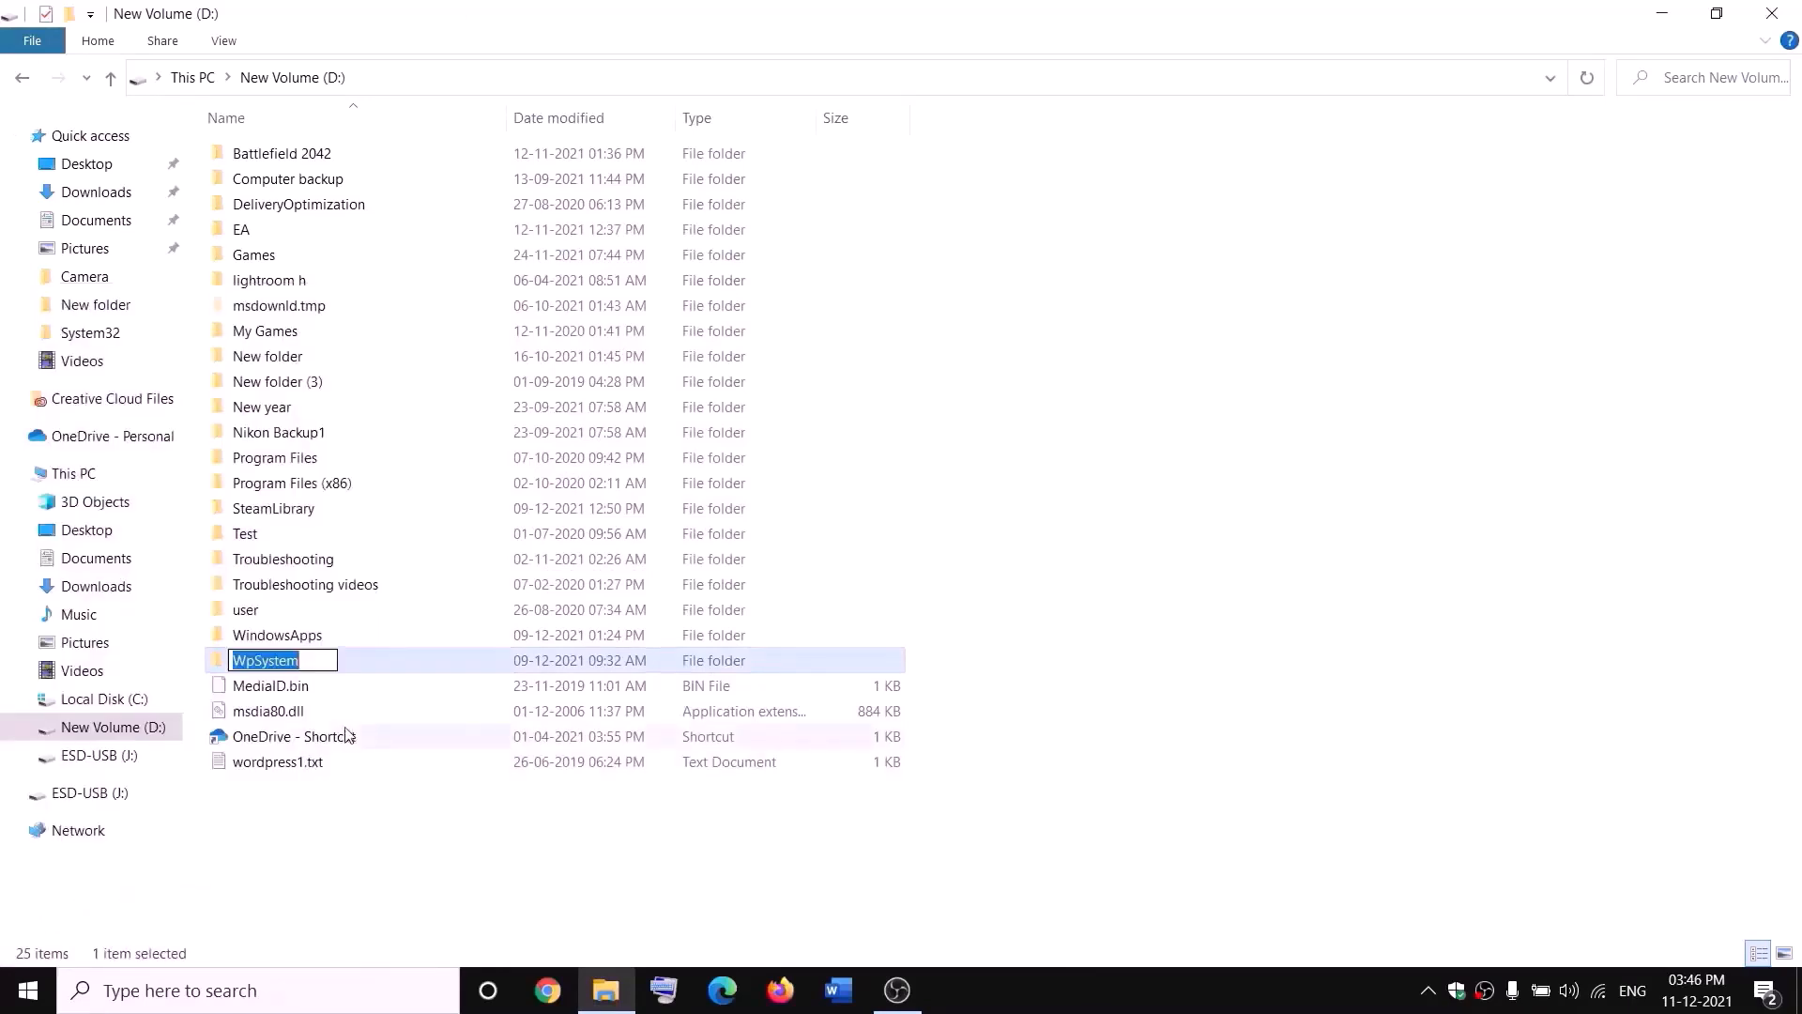
{"action": "key", "text": "End"}
{"action": "type", "text": ".old"}
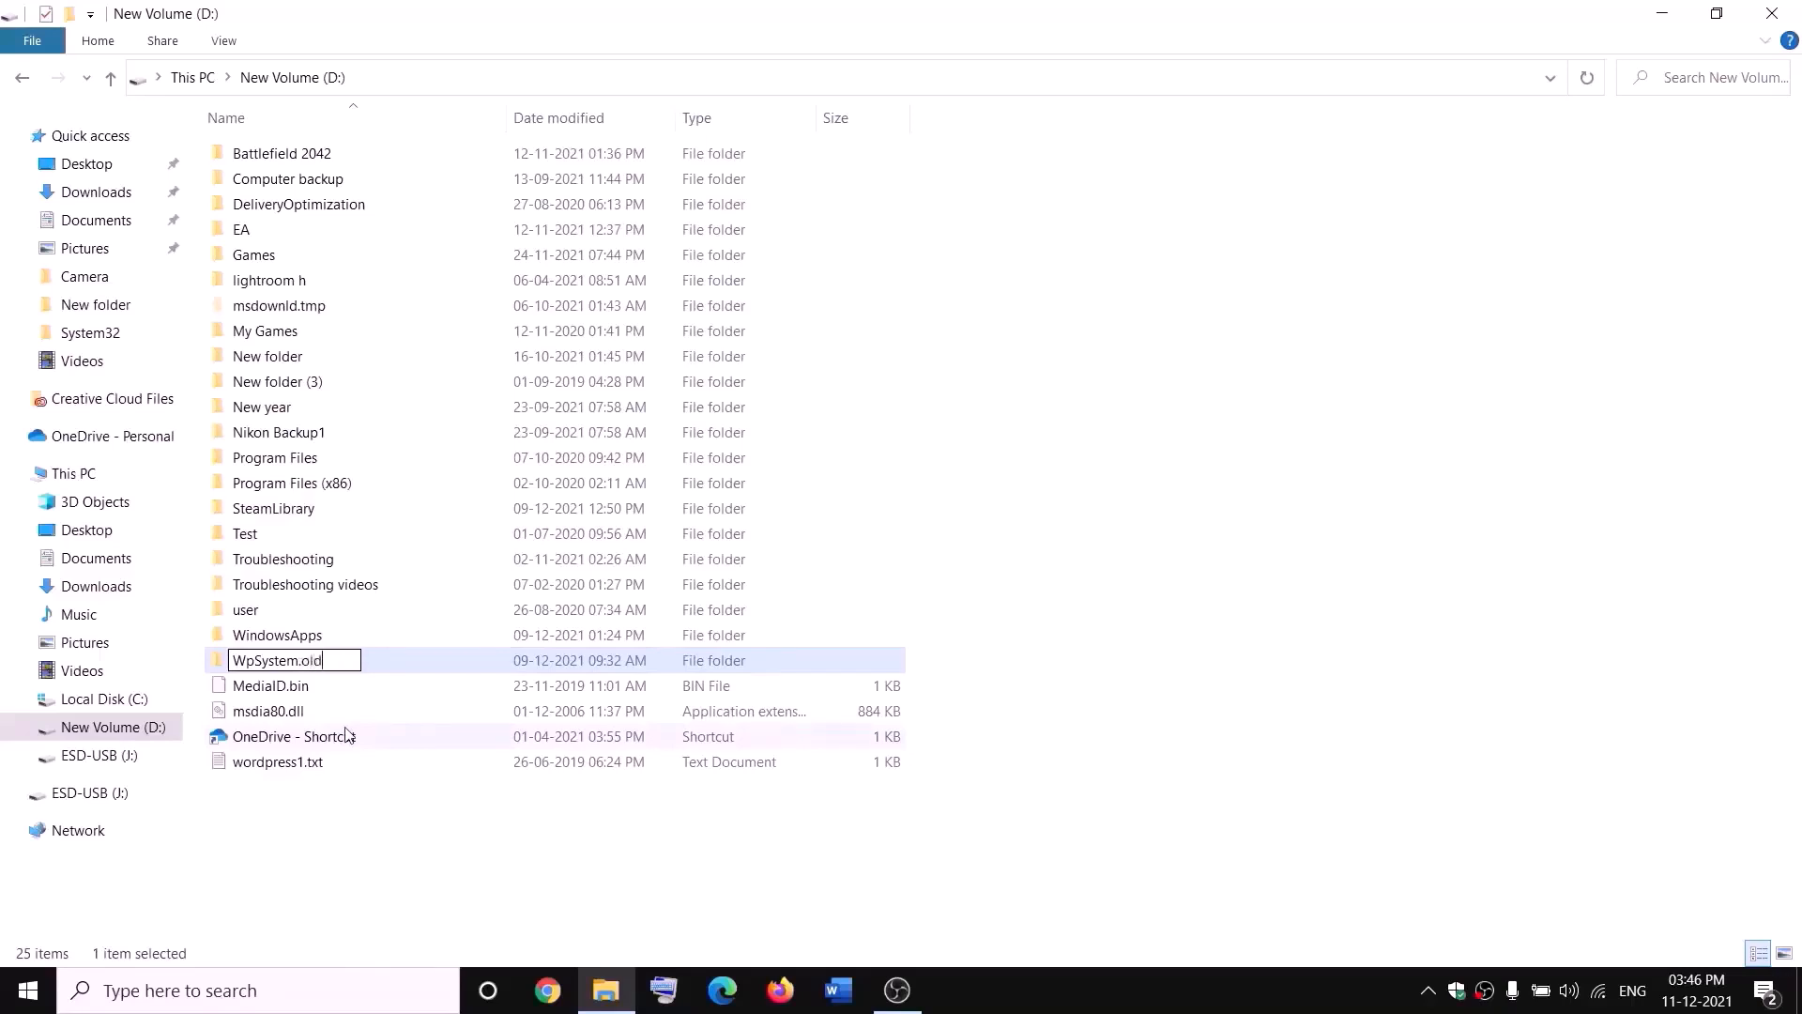
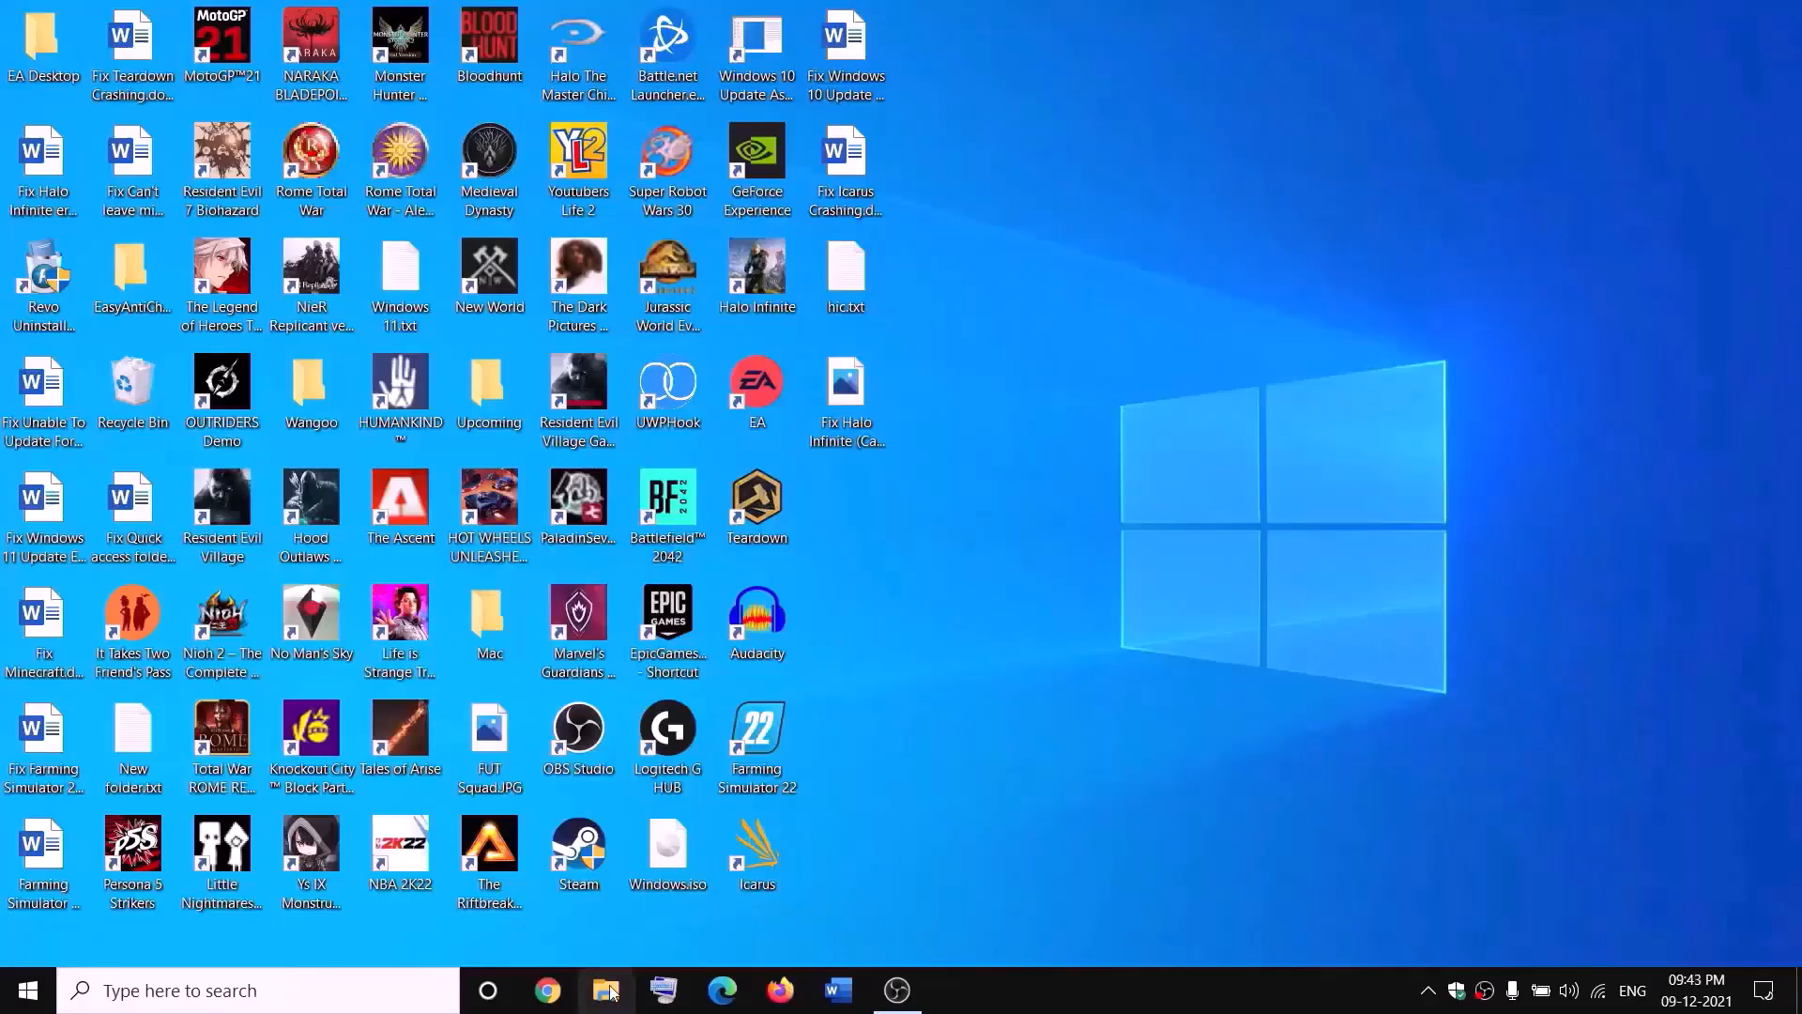
Step: Open the advanced security settings of the WindowsApps folder on the D: drive in File Explorer
{"action": "key", "text": "super+e"}
{"action": "left_click", "coordinate": [38, 474]}
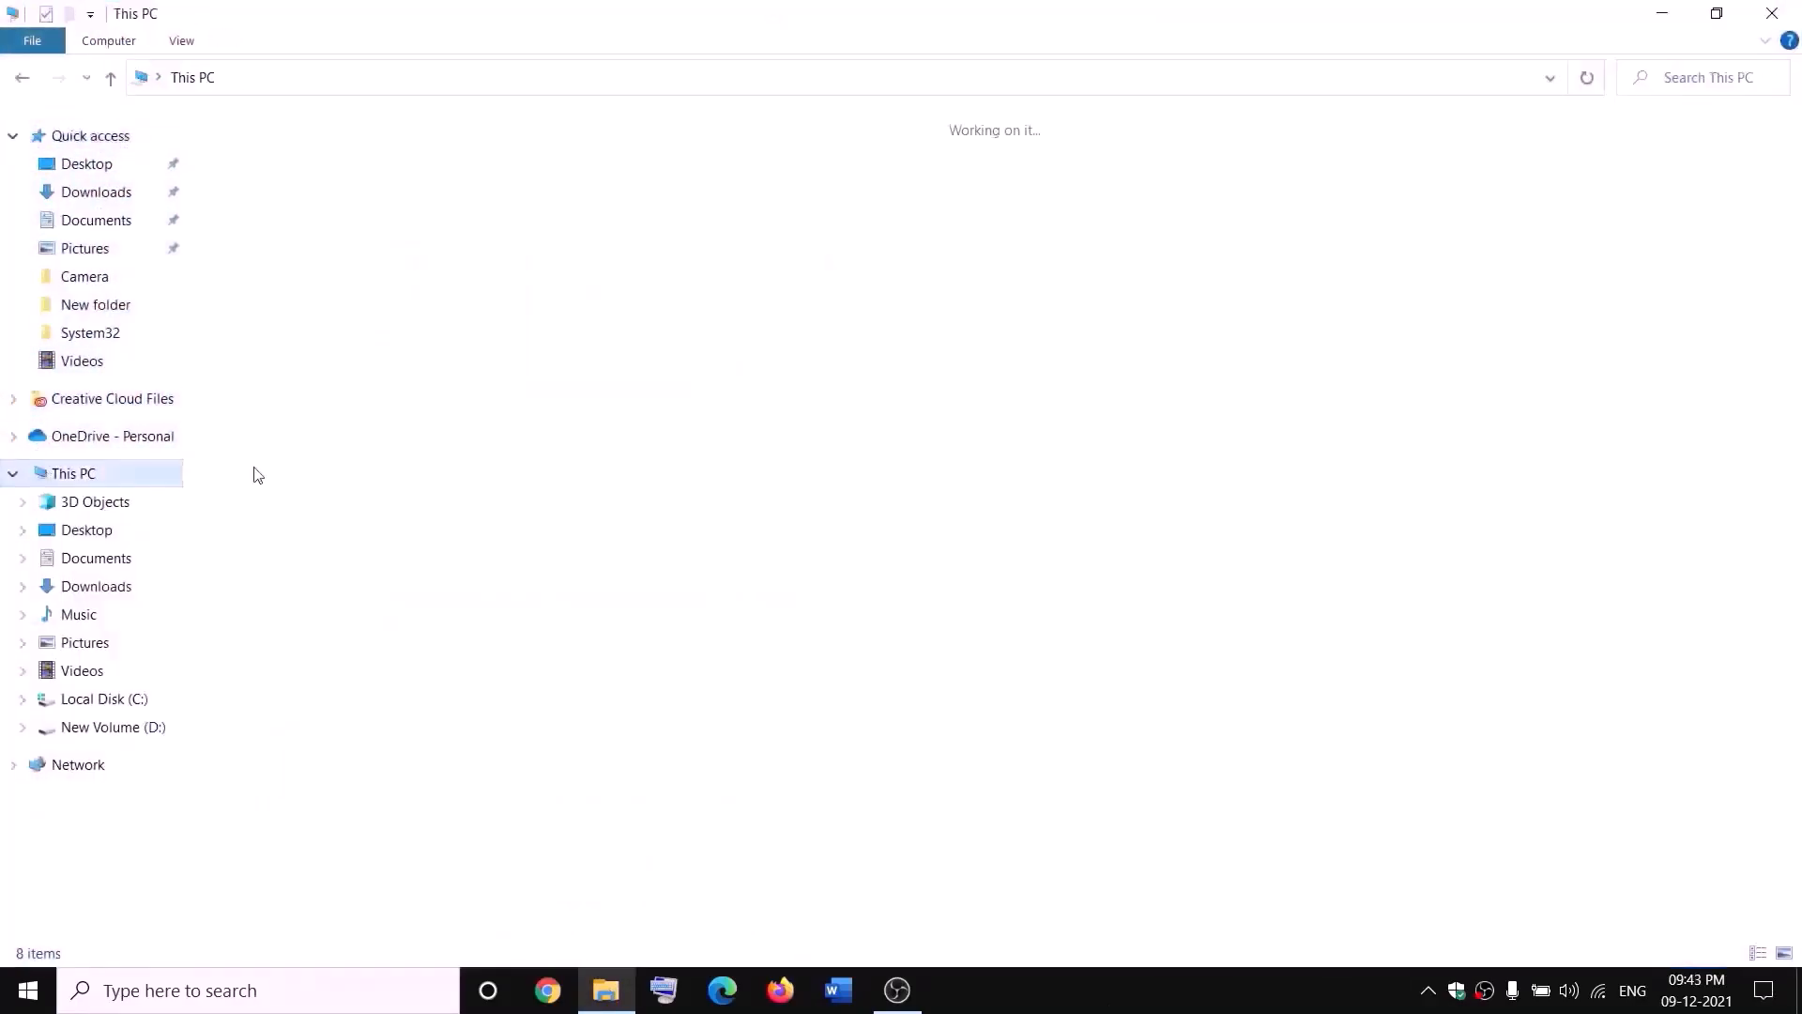
{"action": "double_click", "coordinate": [646, 339]}
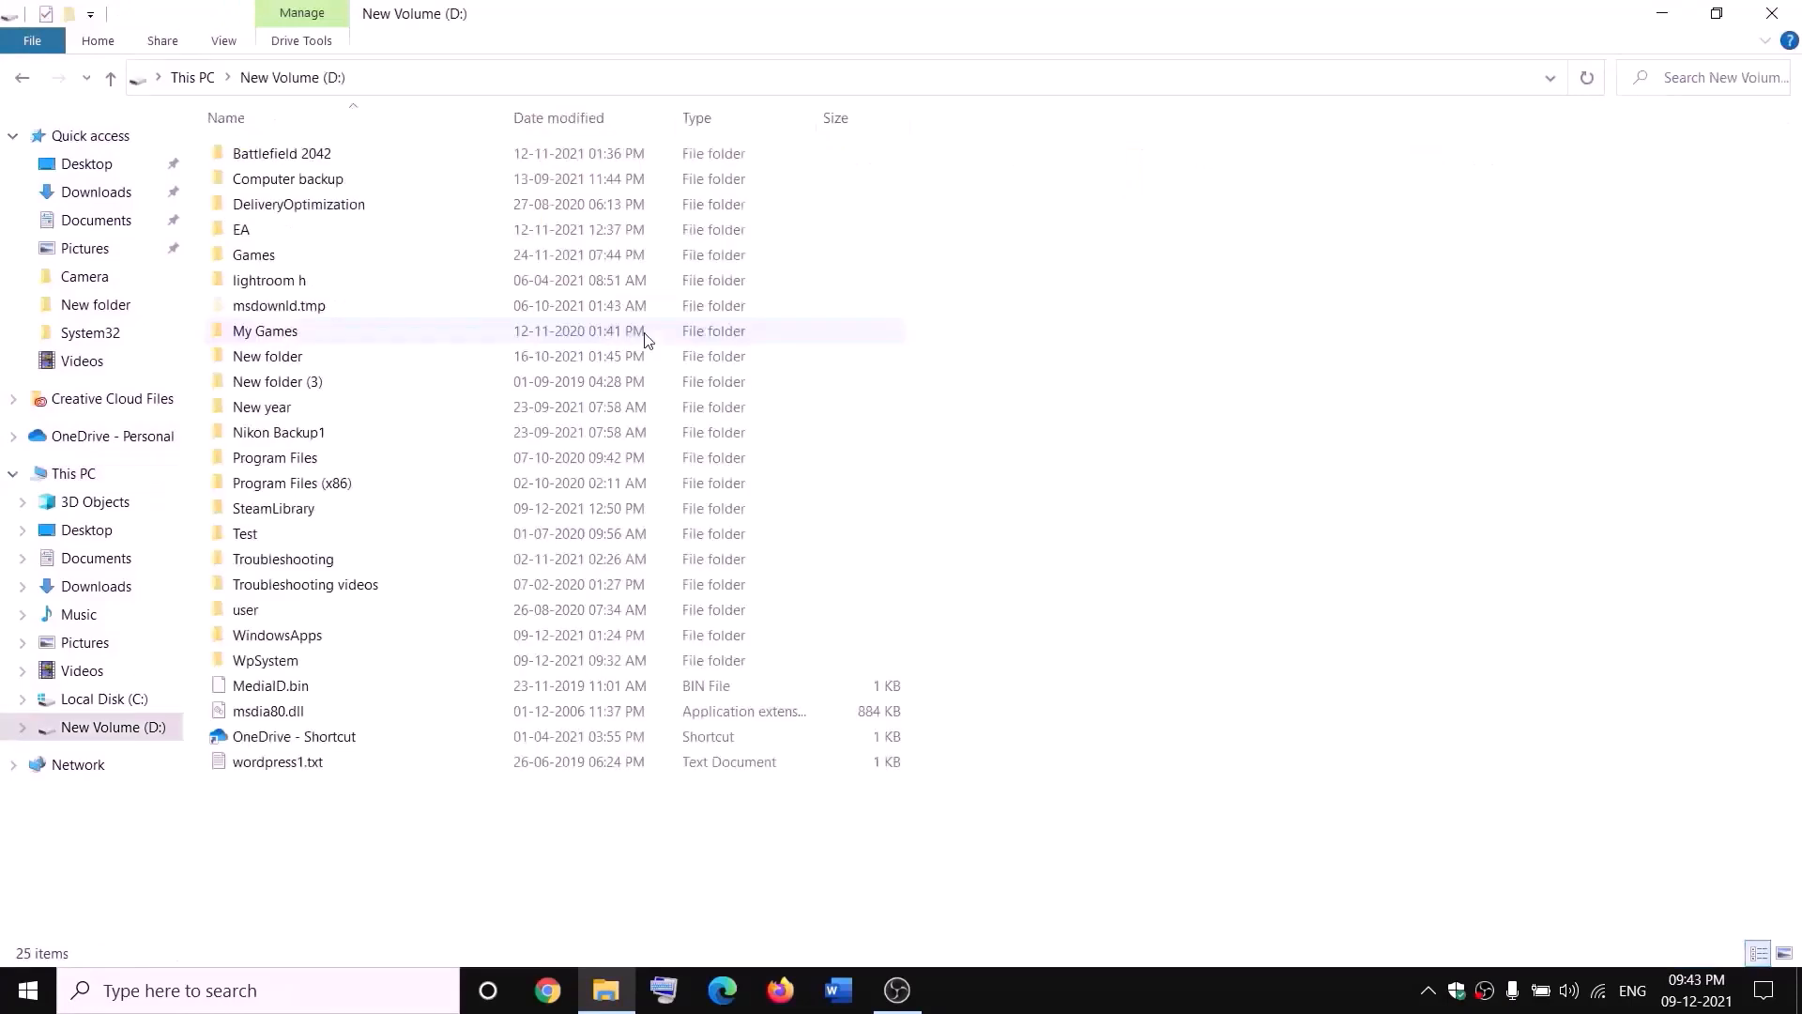
{"action": "left_click", "coordinate": [319, 635]}
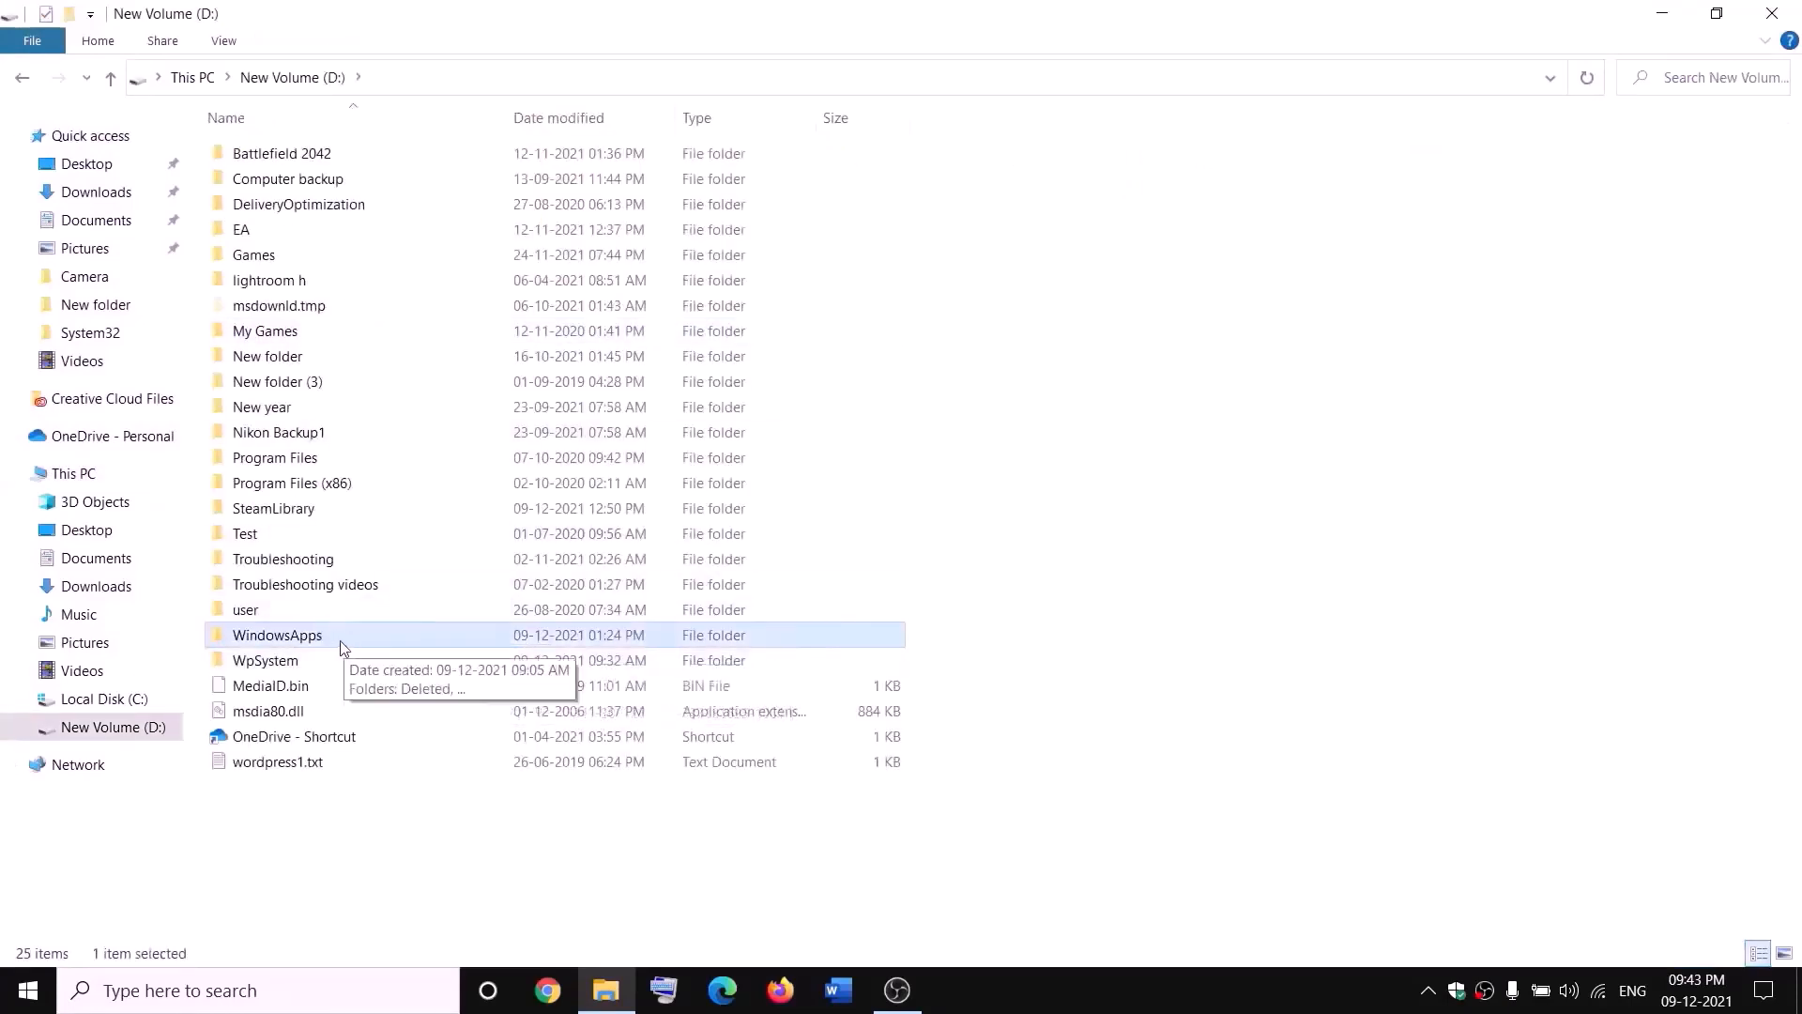
{"action": "right_click", "coordinate": [340, 640]}
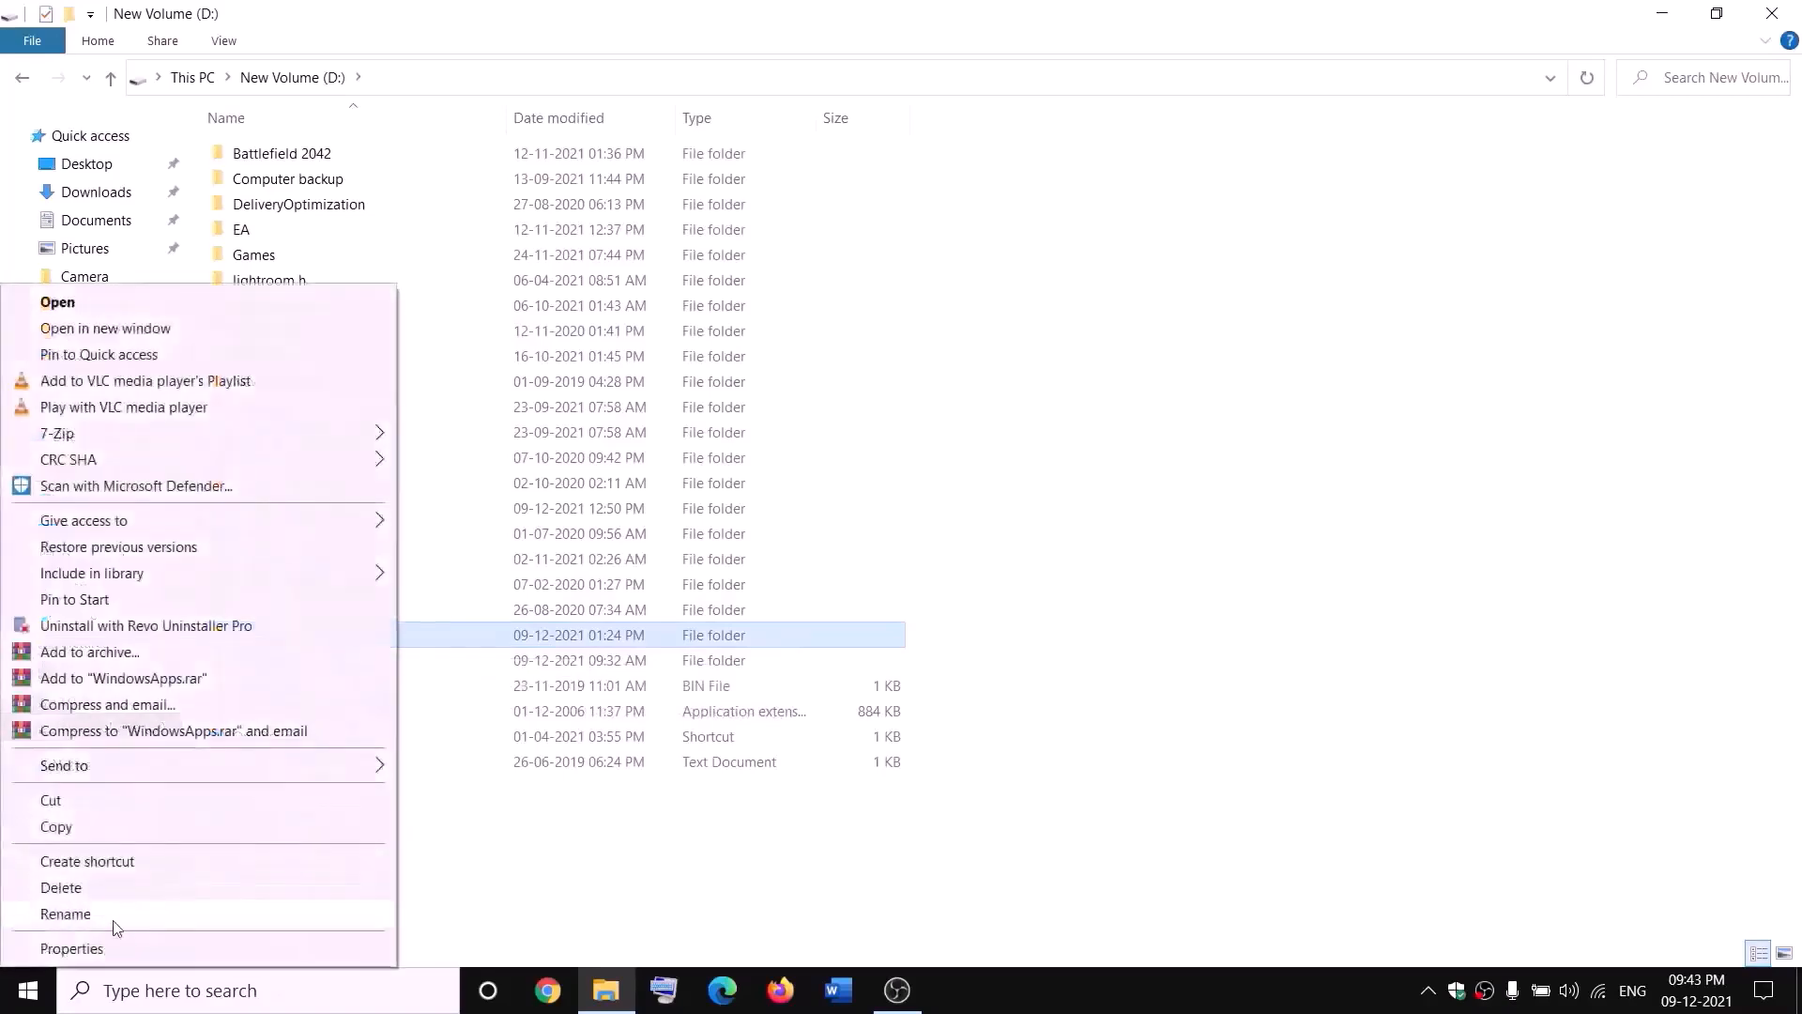
{"action": "left_click", "coordinate": [89, 953]}
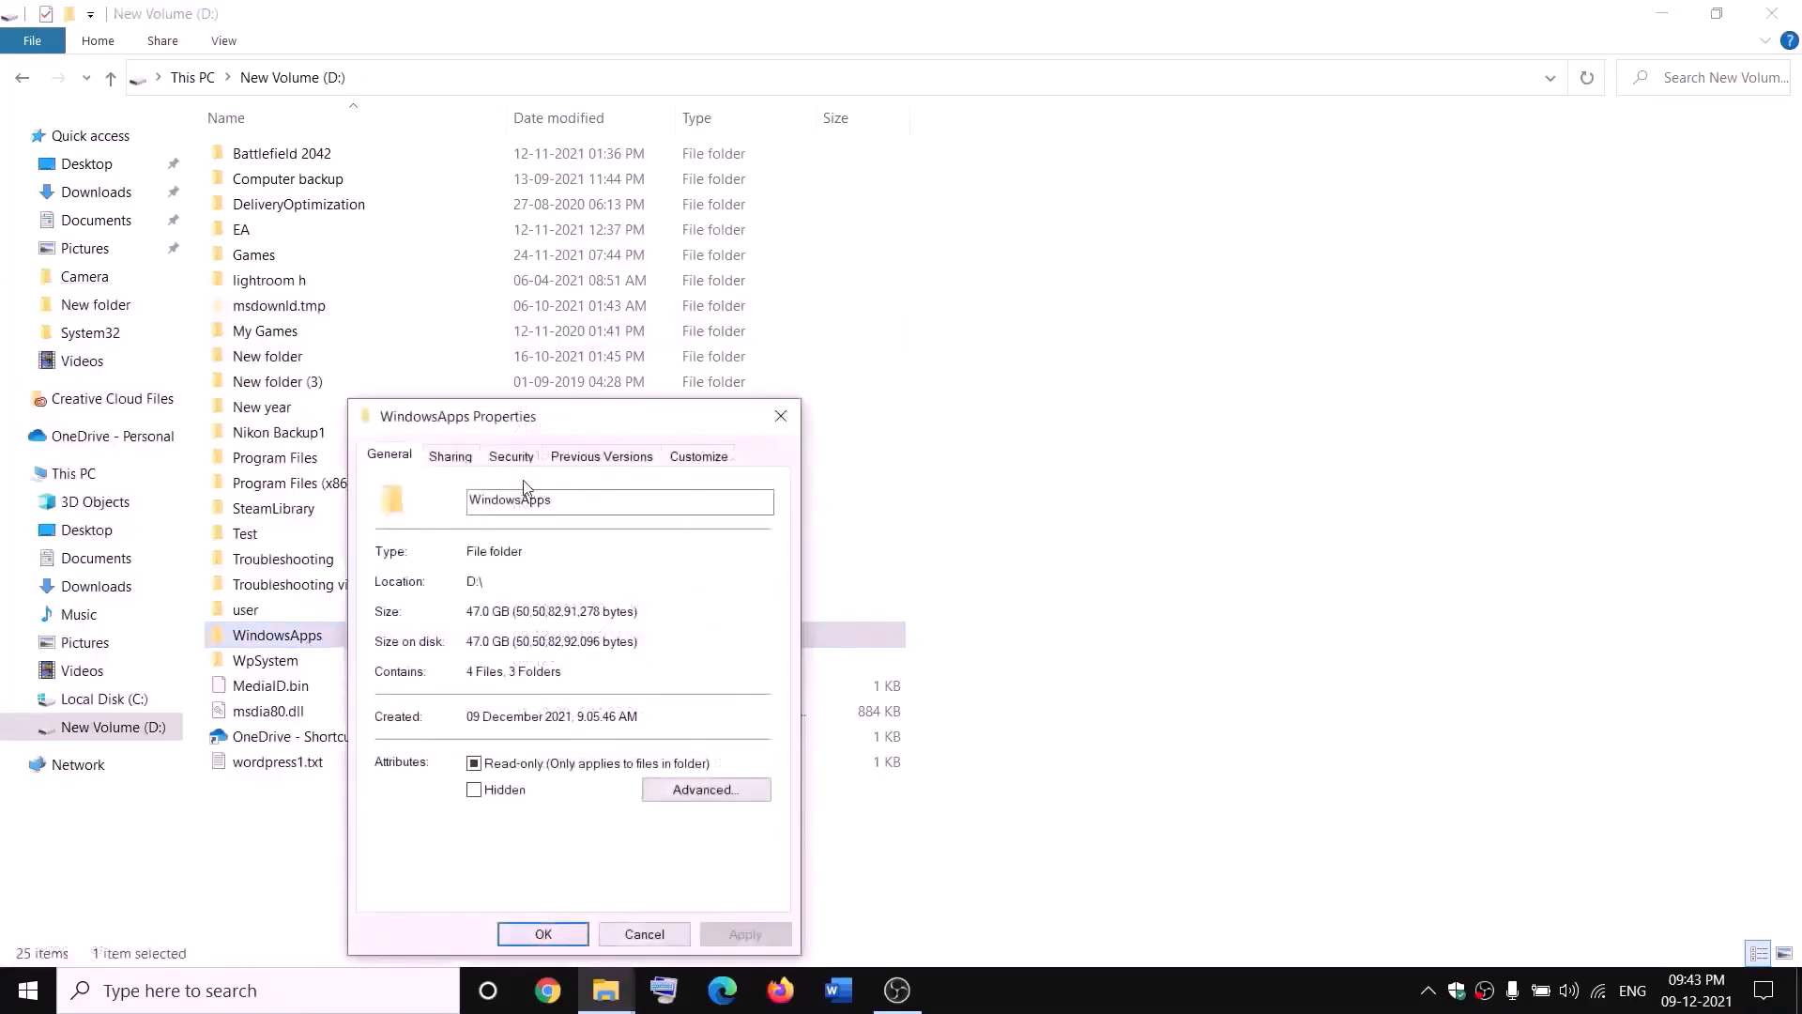
{"action": "left_click", "coordinate": [511, 457]}
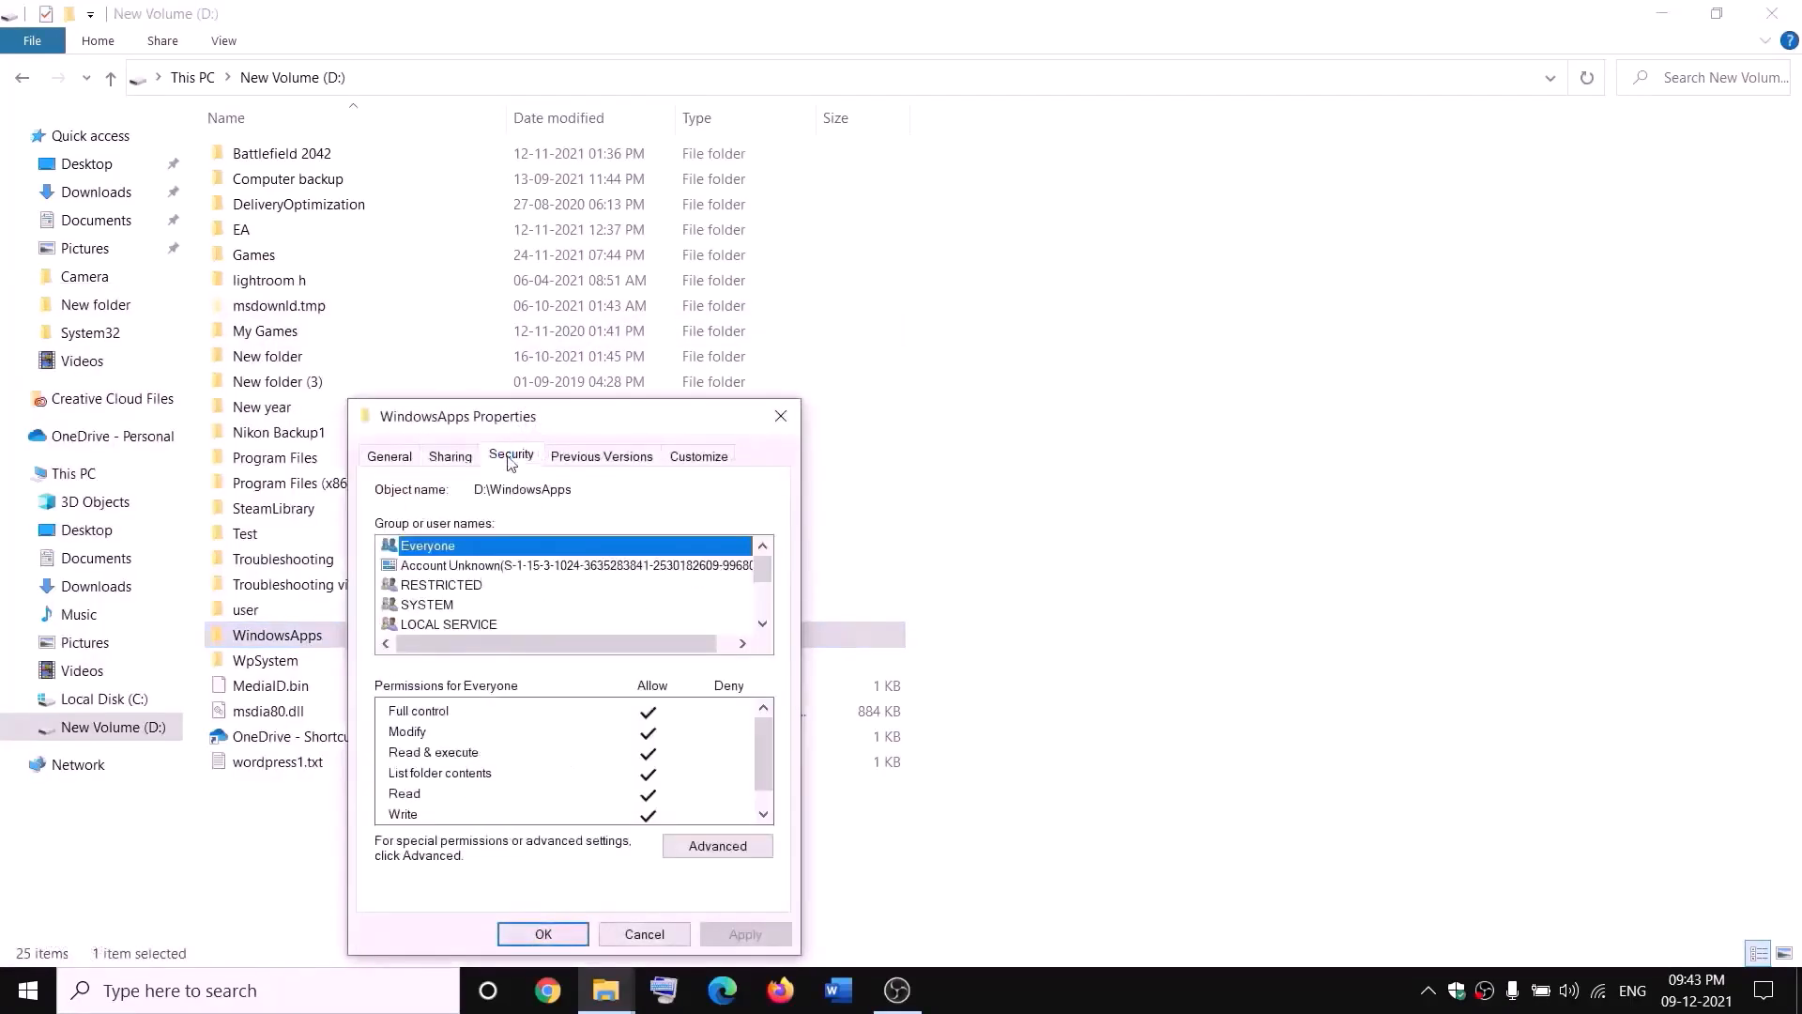
{"action": "left_click", "coordinate": [717, 846]}
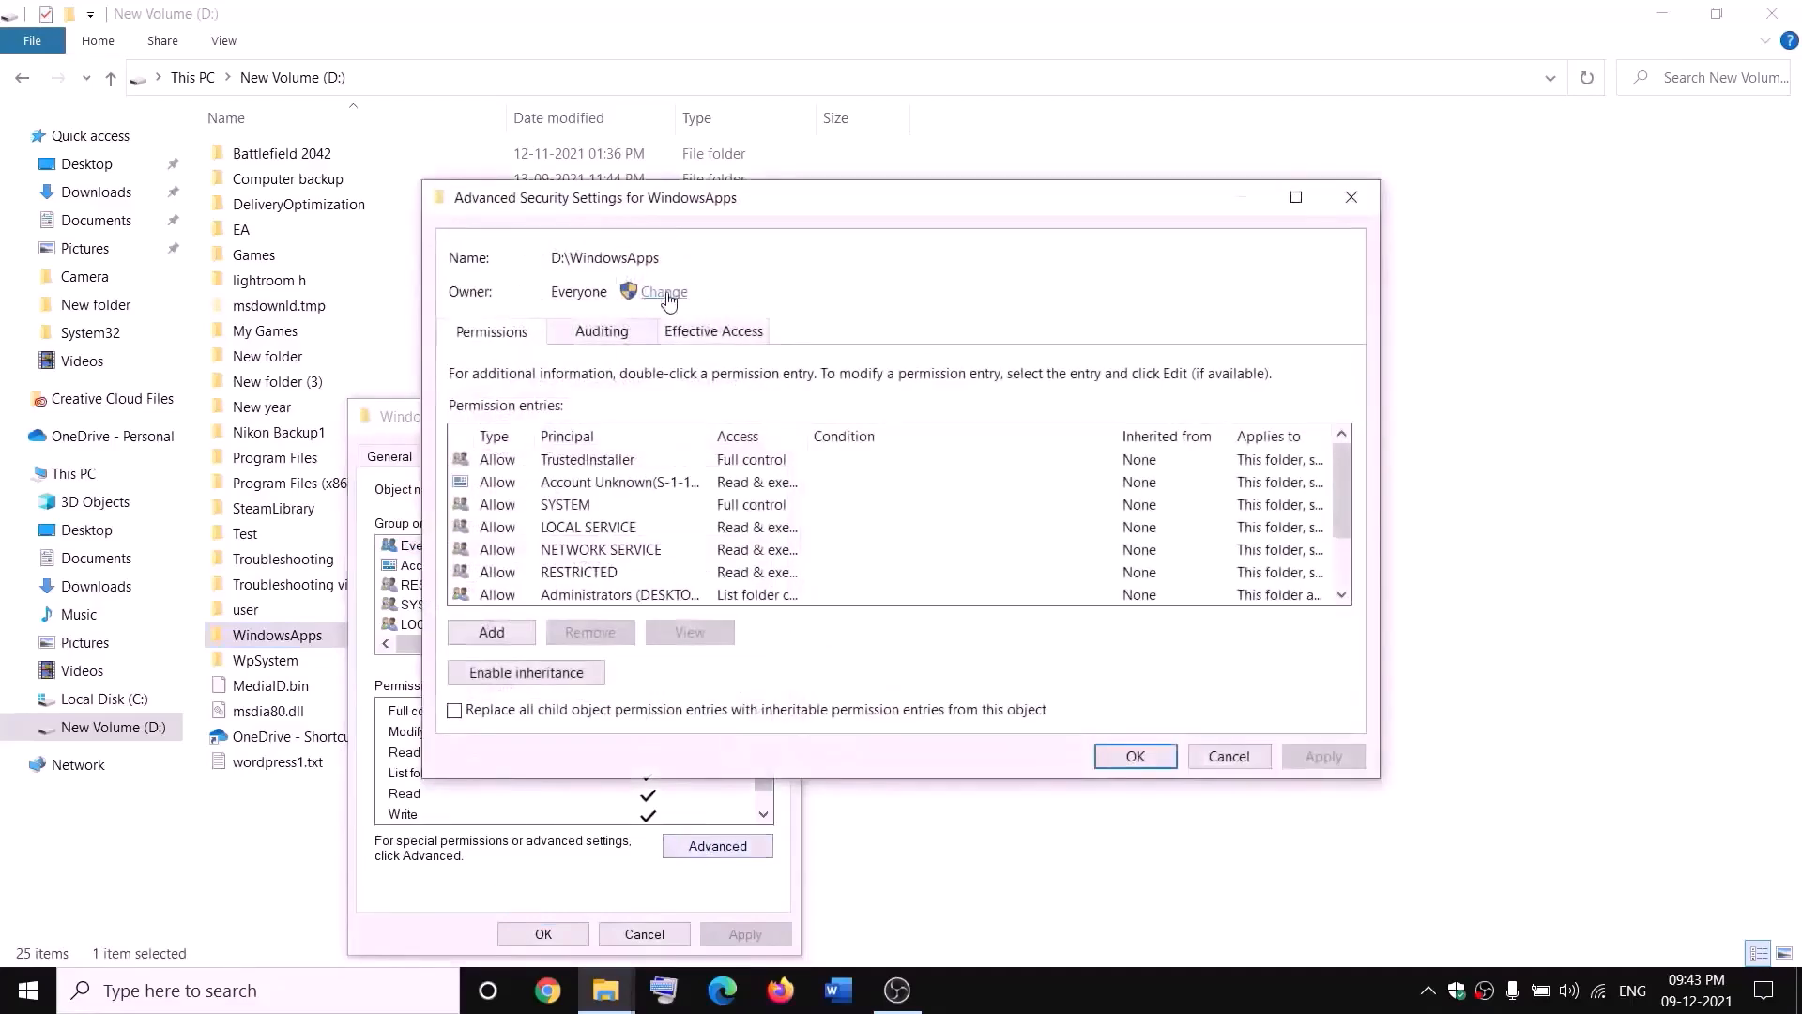
Step: Set the WindowsApps folder's owner to Everyone, replace the owner on subcontainers and objects, and confirm all open dialogs
{"action": "left_click", "coordinate": [664, 293]}
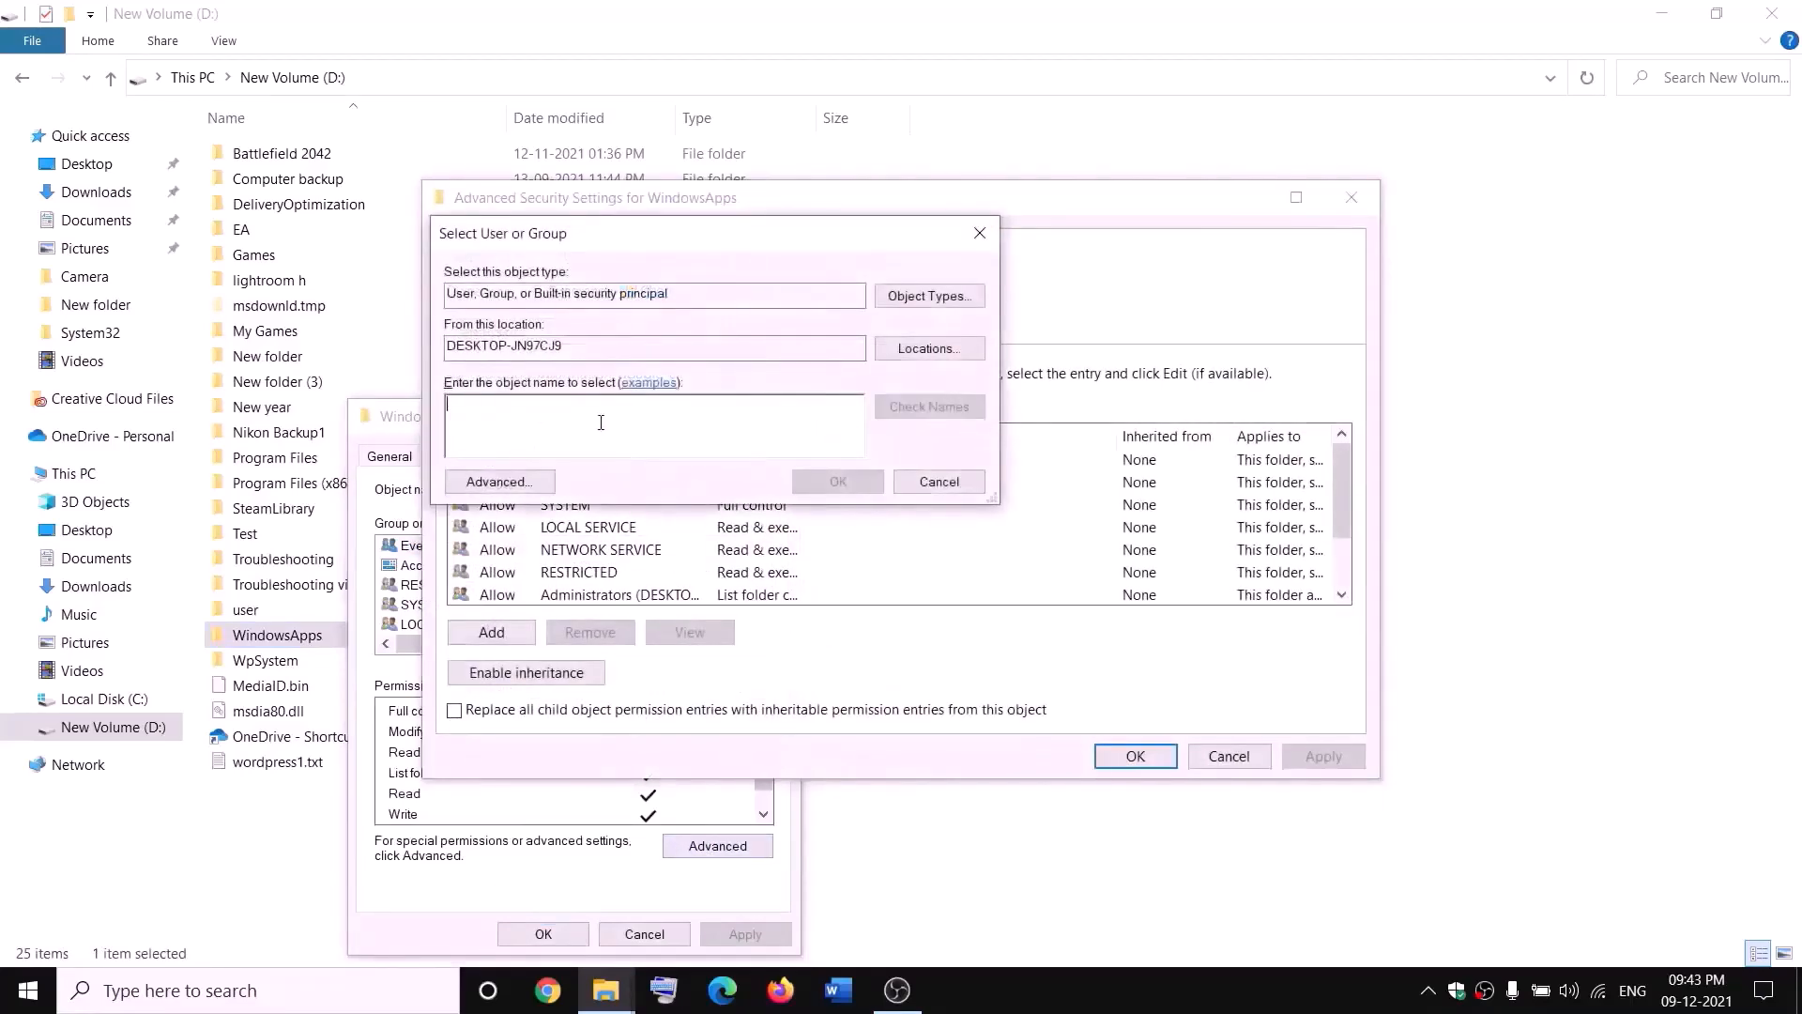
{"action": "type", "text": "everyone"}
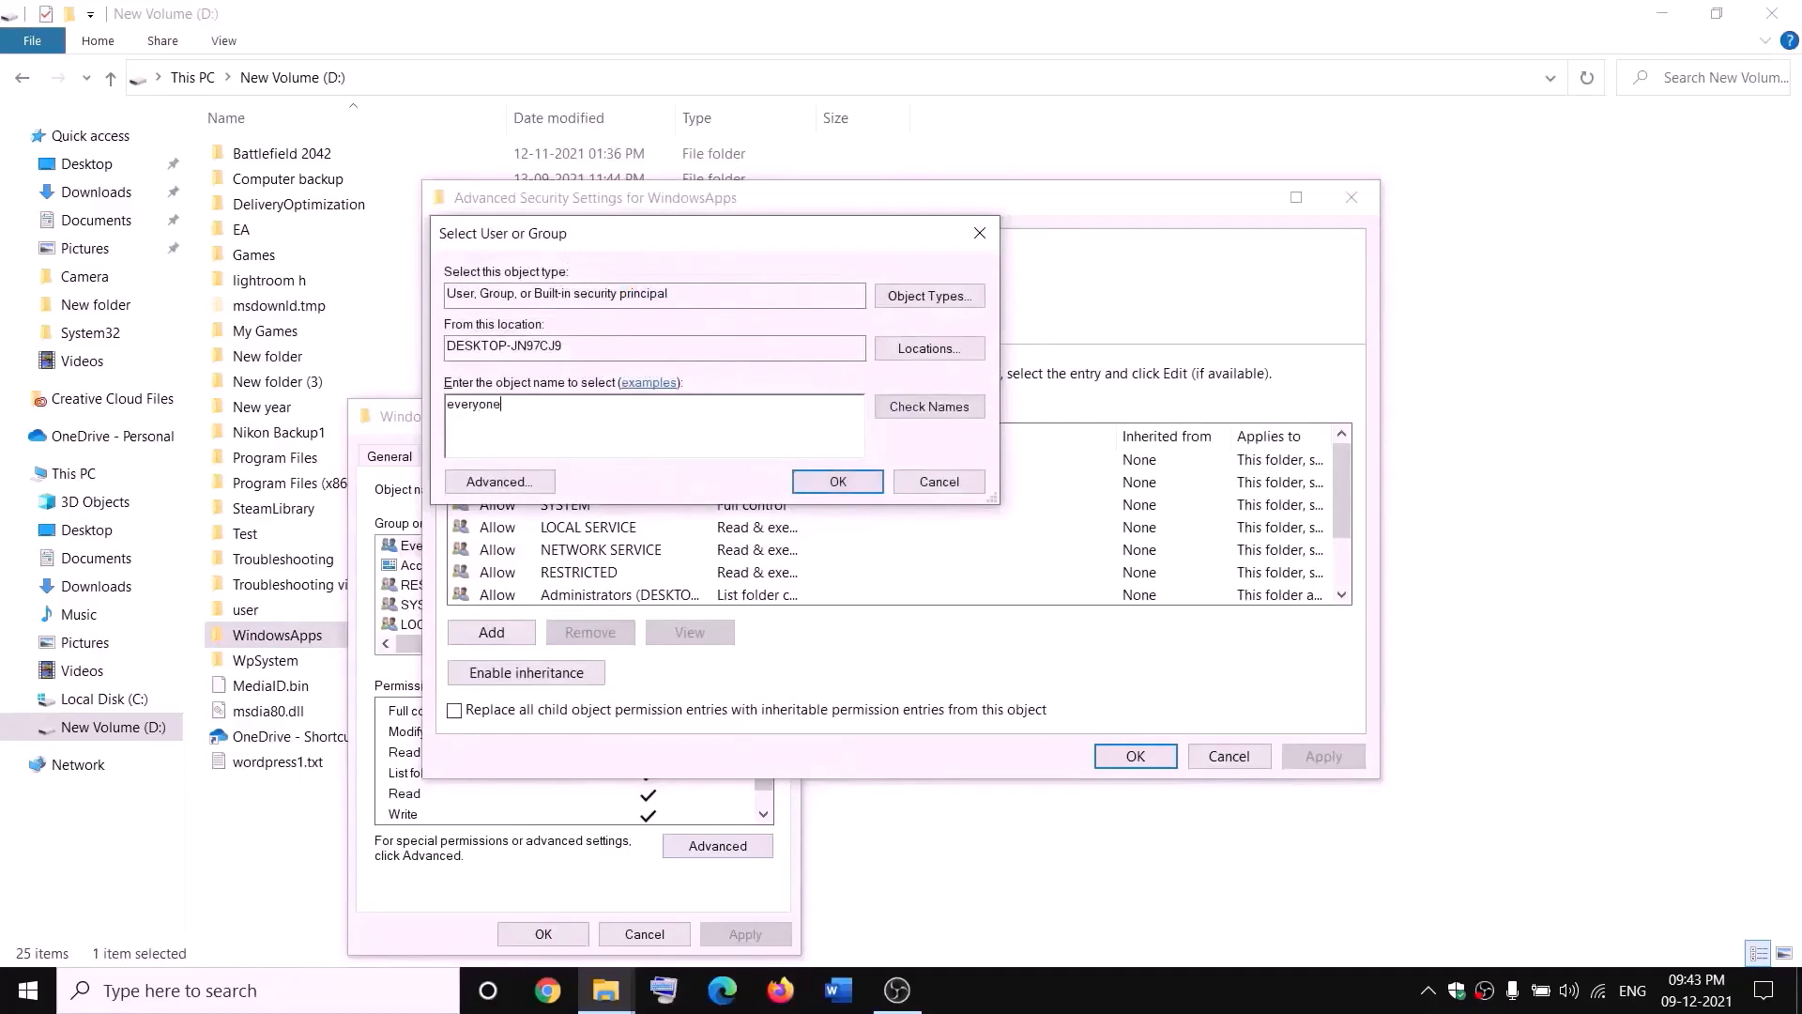
{"action": "left_click", "coordinate": [949, 413]}
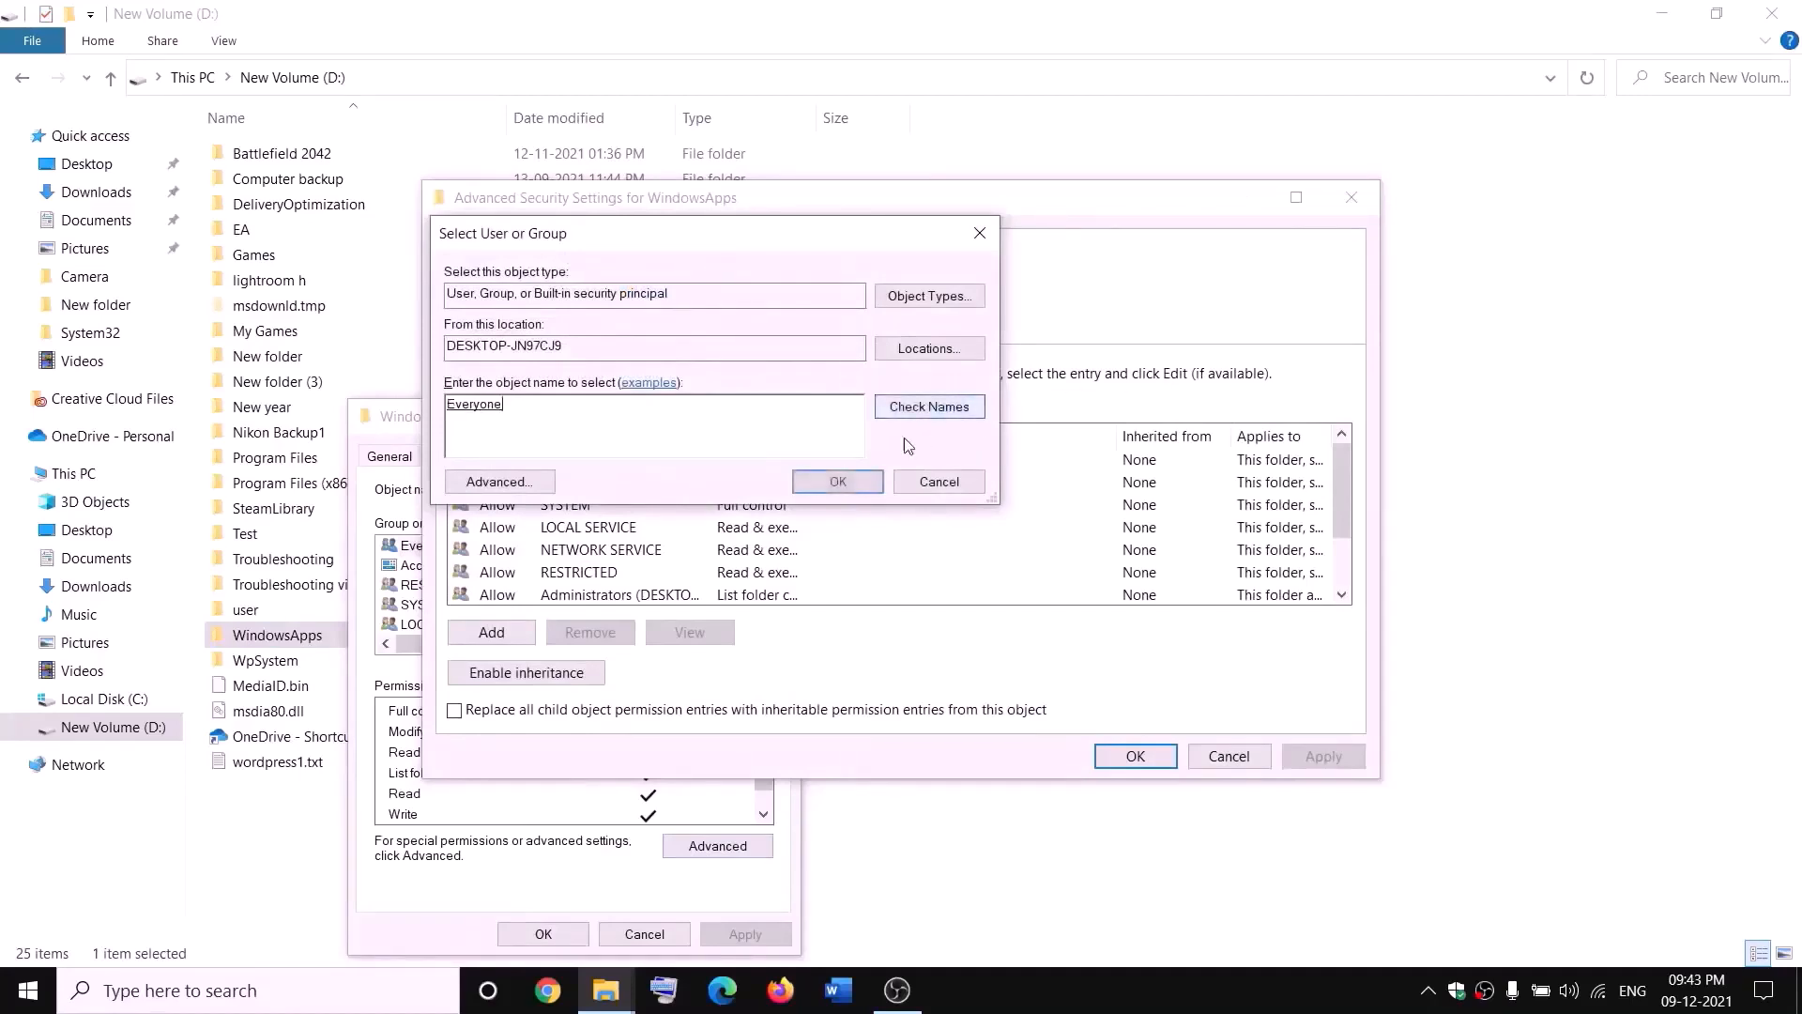
{"action": "left_click", "coordinate": [838, 483]}
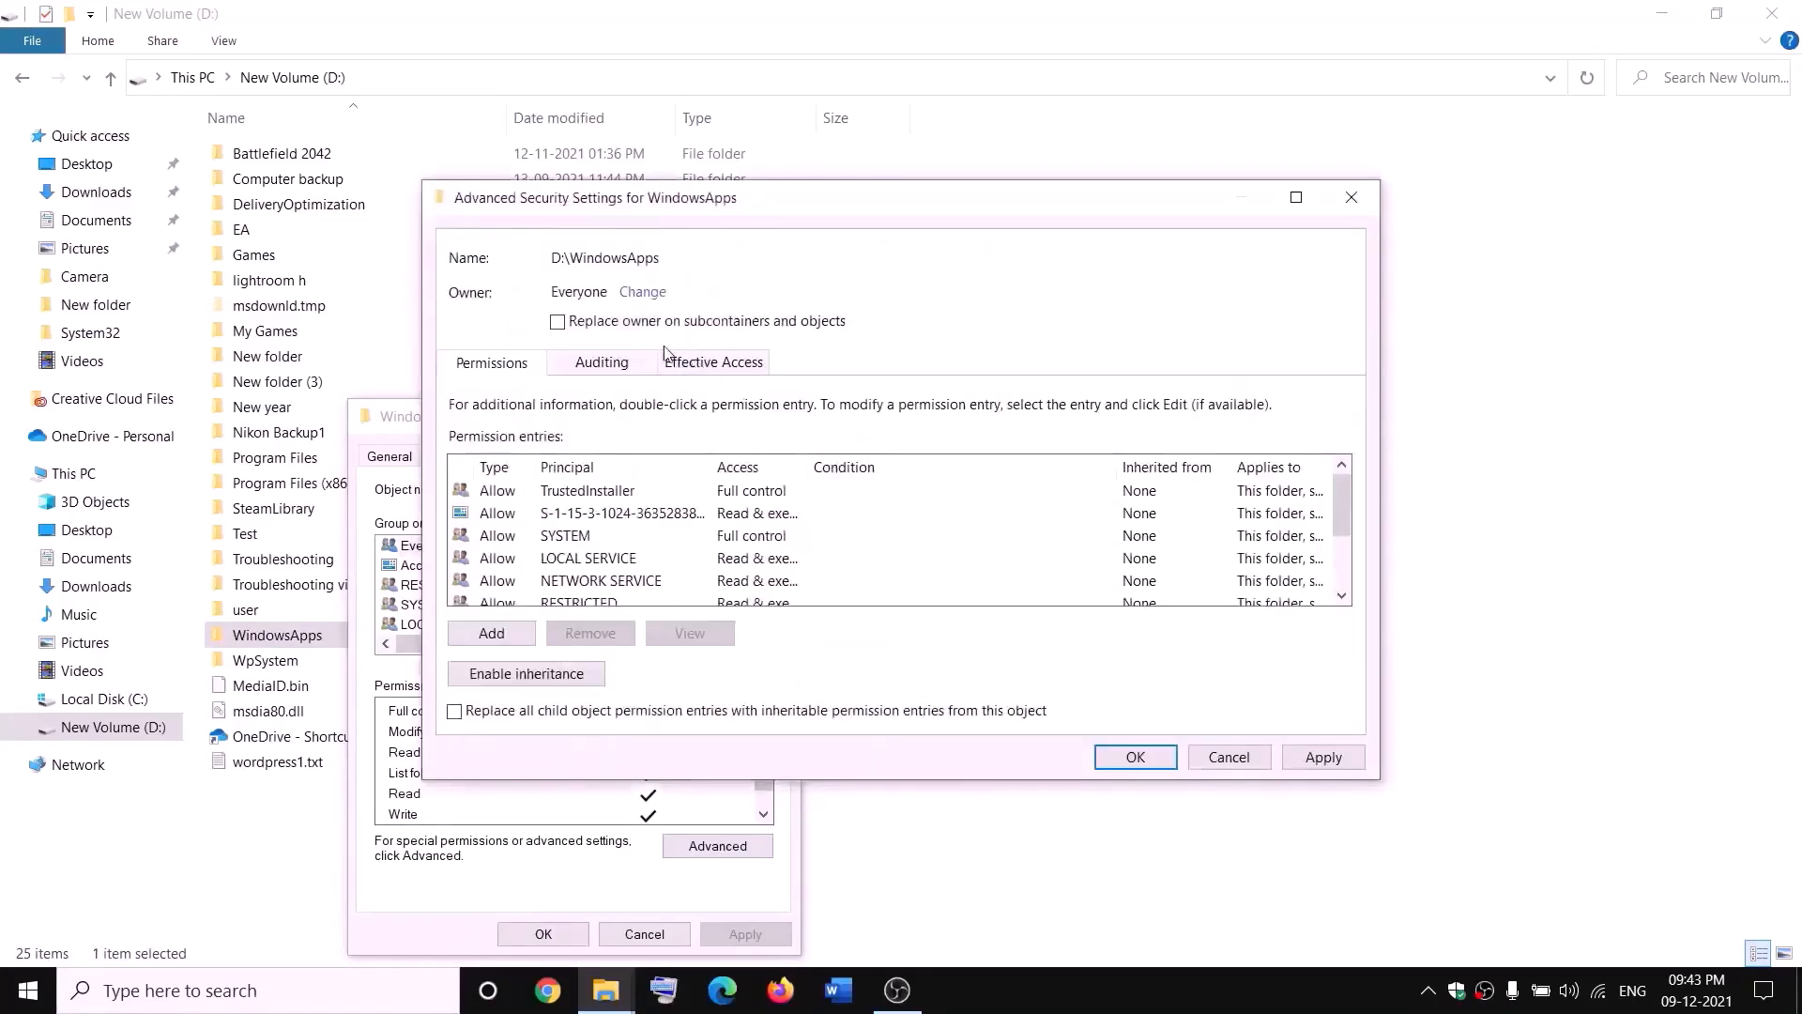
{"action": "left_click", "coordinate": [558, 322]}
{"action": "left_click", "coordinate": [1347, 764]}
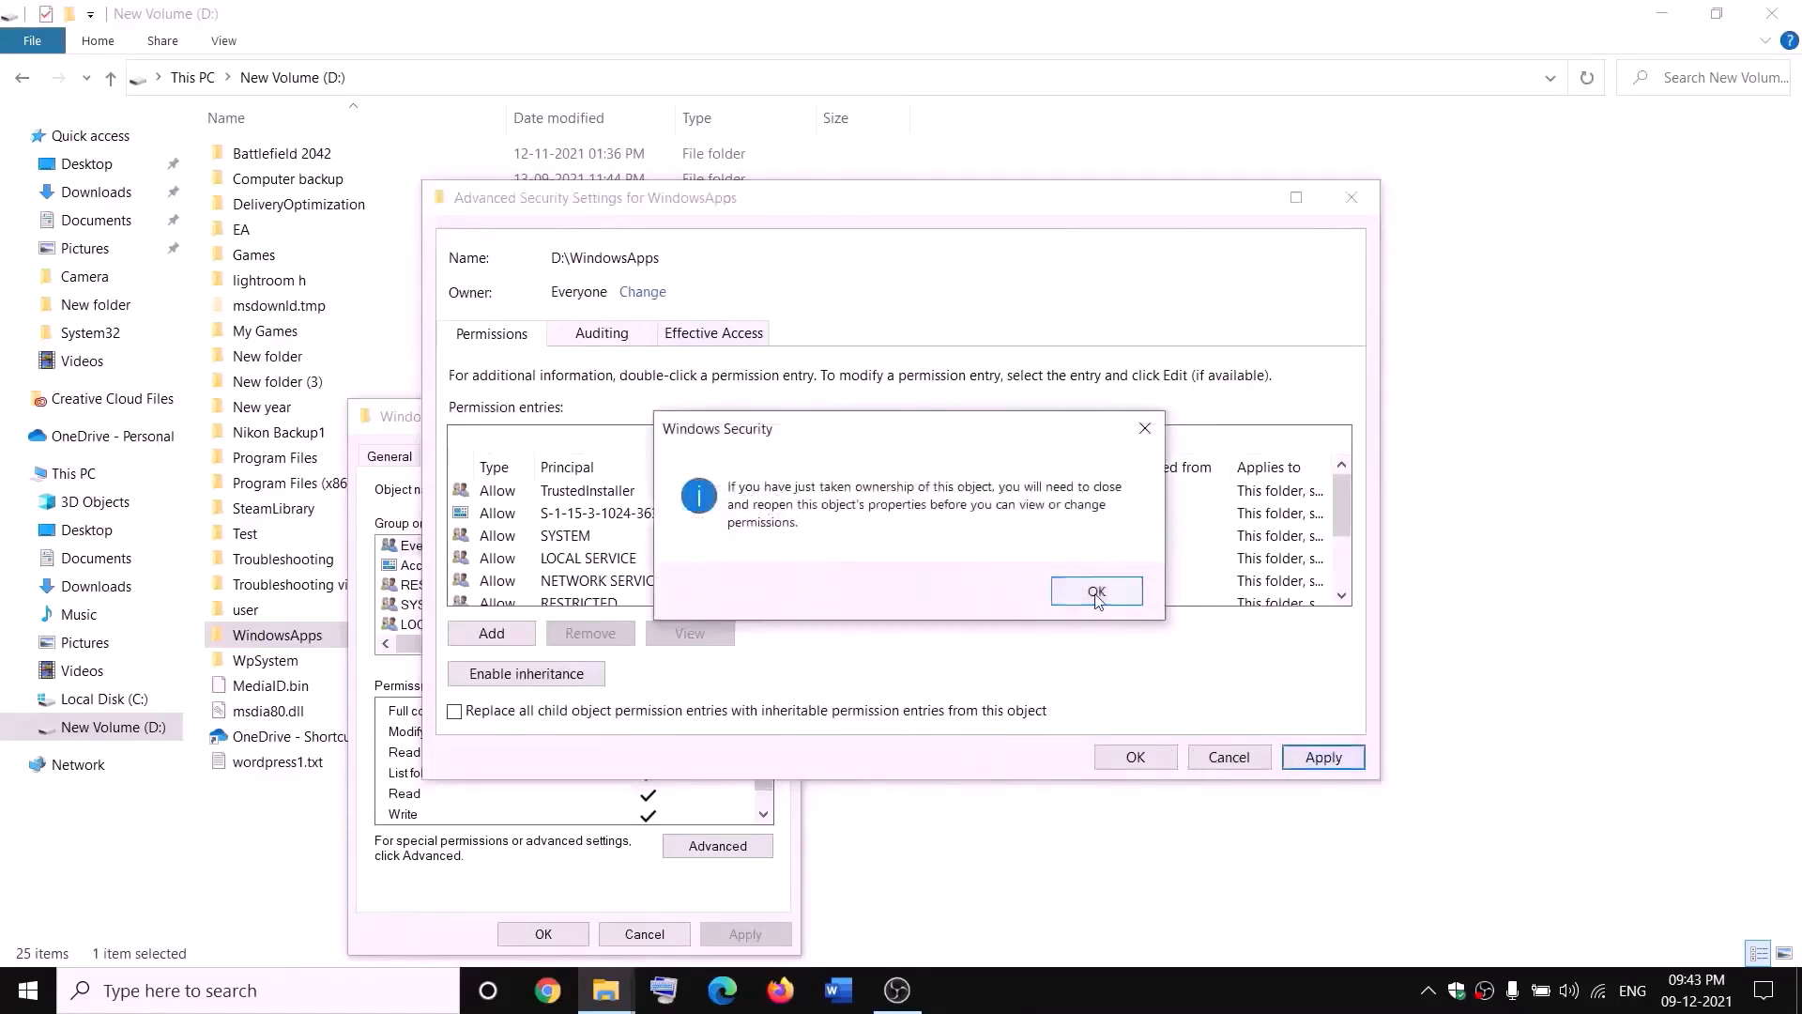
{"action": "left_click", "coordinate": [1097, 592]}
{"action": "left_click", "coordinate": [1136, 756]}
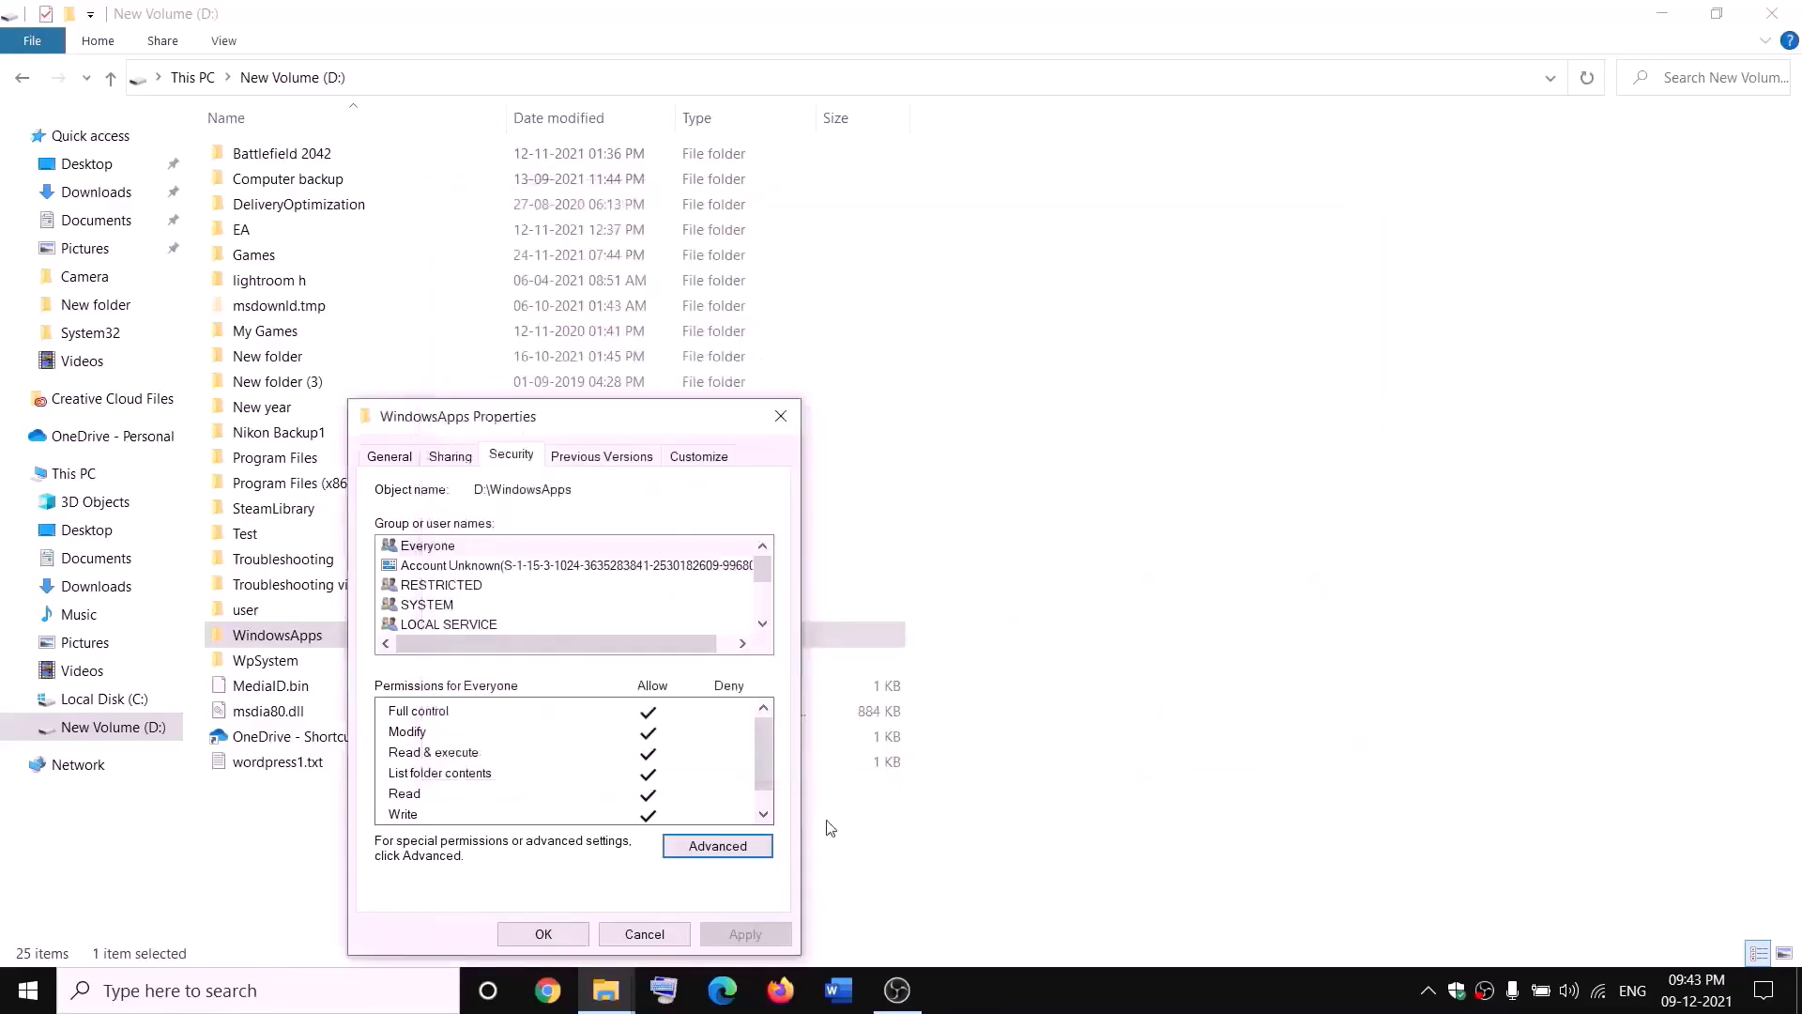
{"action": "left_click", "coordinate": [543, 935]}
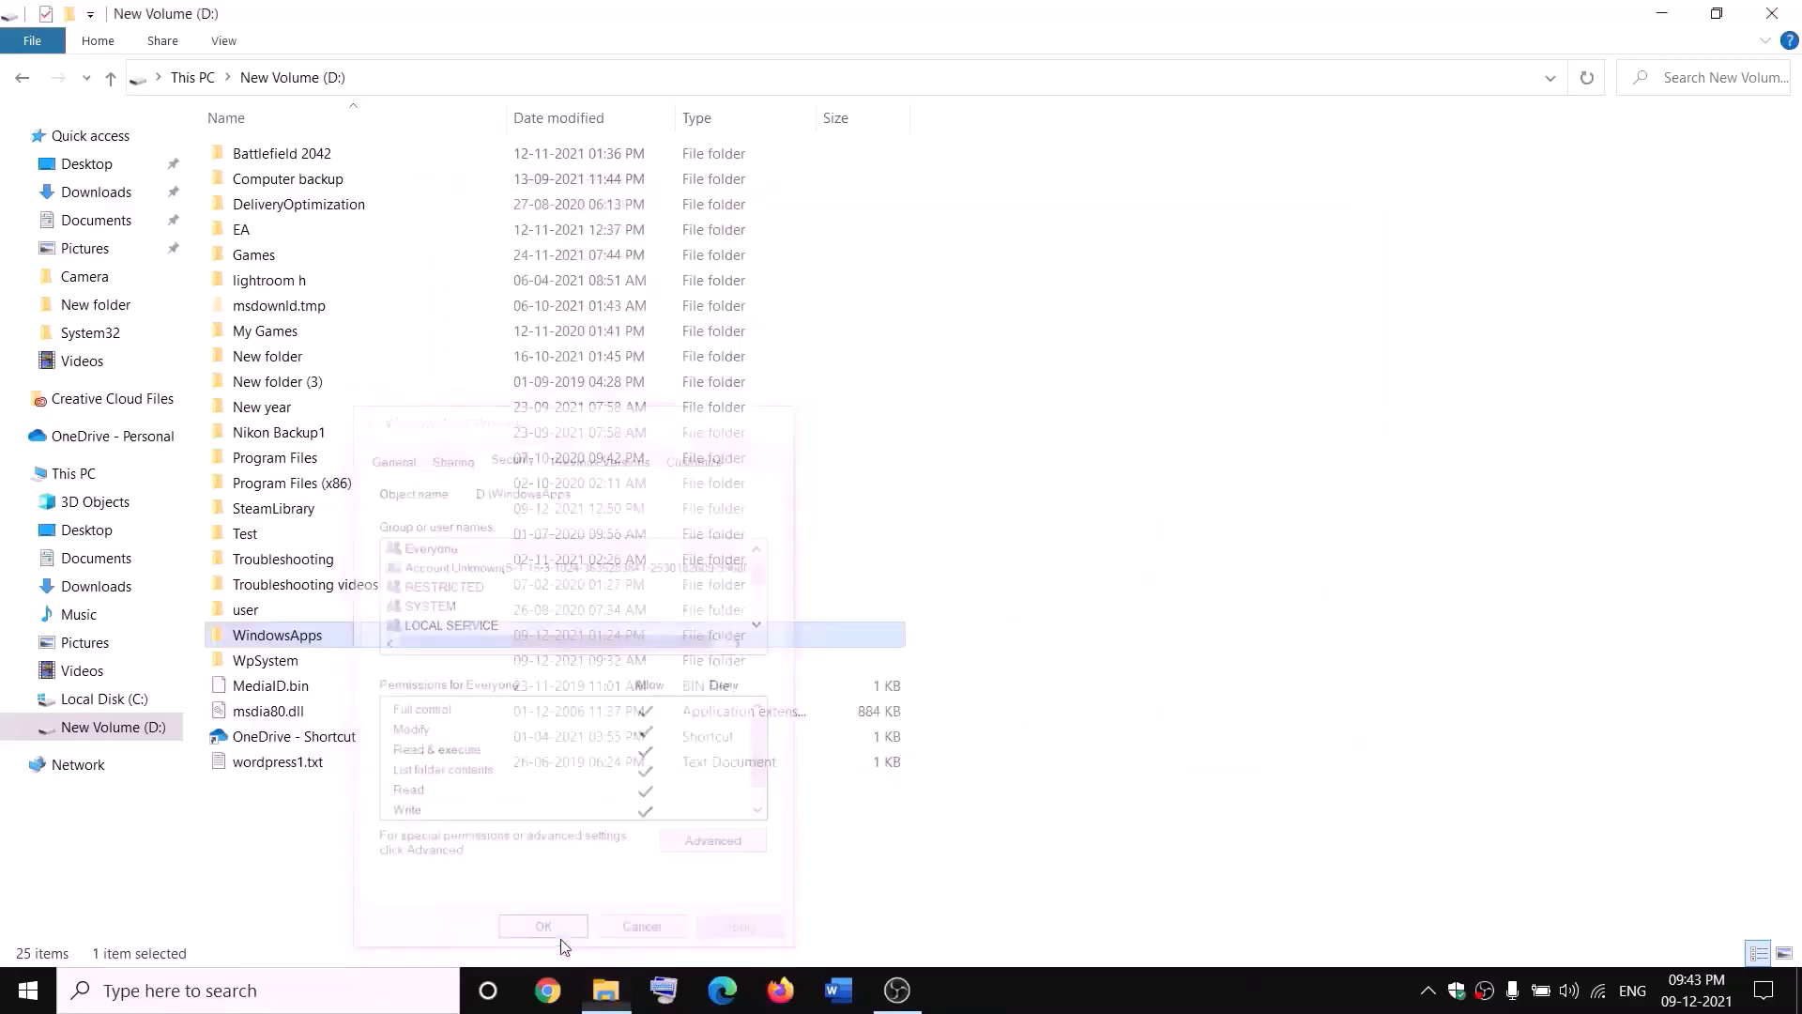
Step: Reopen the WindowsApps folder's properties and go to its advanced security settings
{"action": "right_click", "coordinate": [343, 644]}
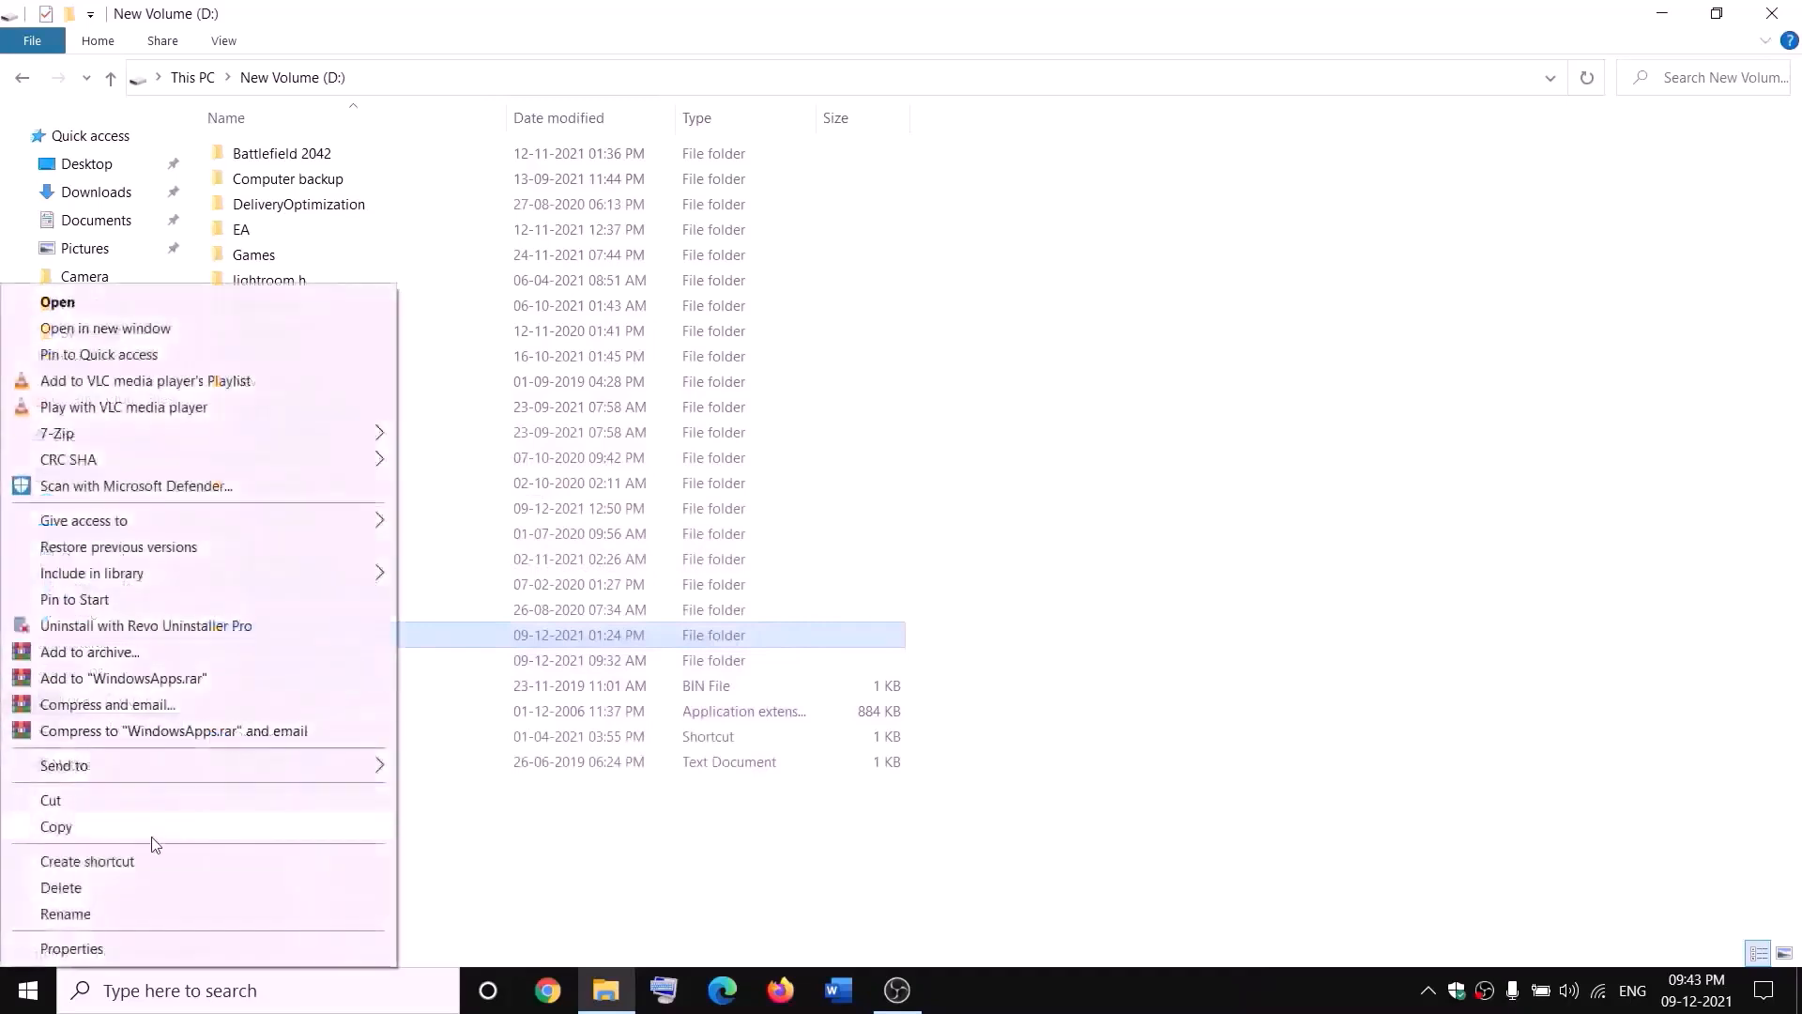
{"action": "left_click", "coordinate": [67, 950]}
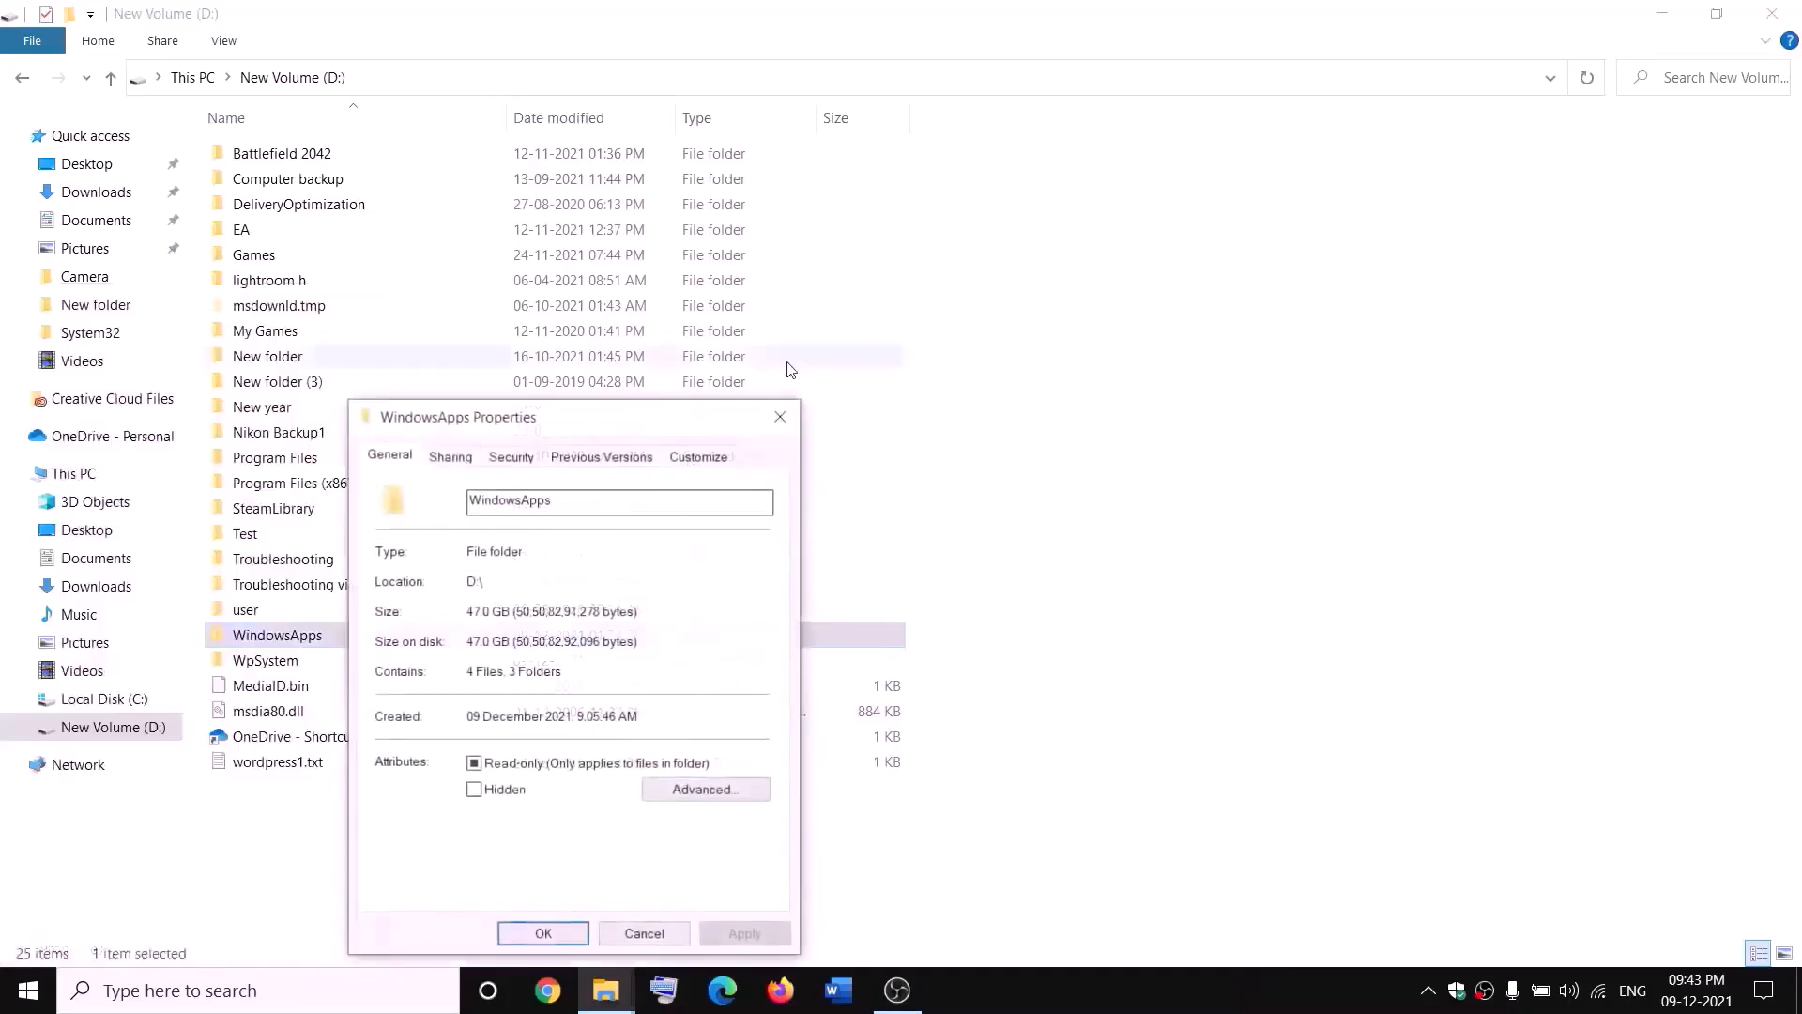
{"action": "left_click", "coordinate": [528, 460]}
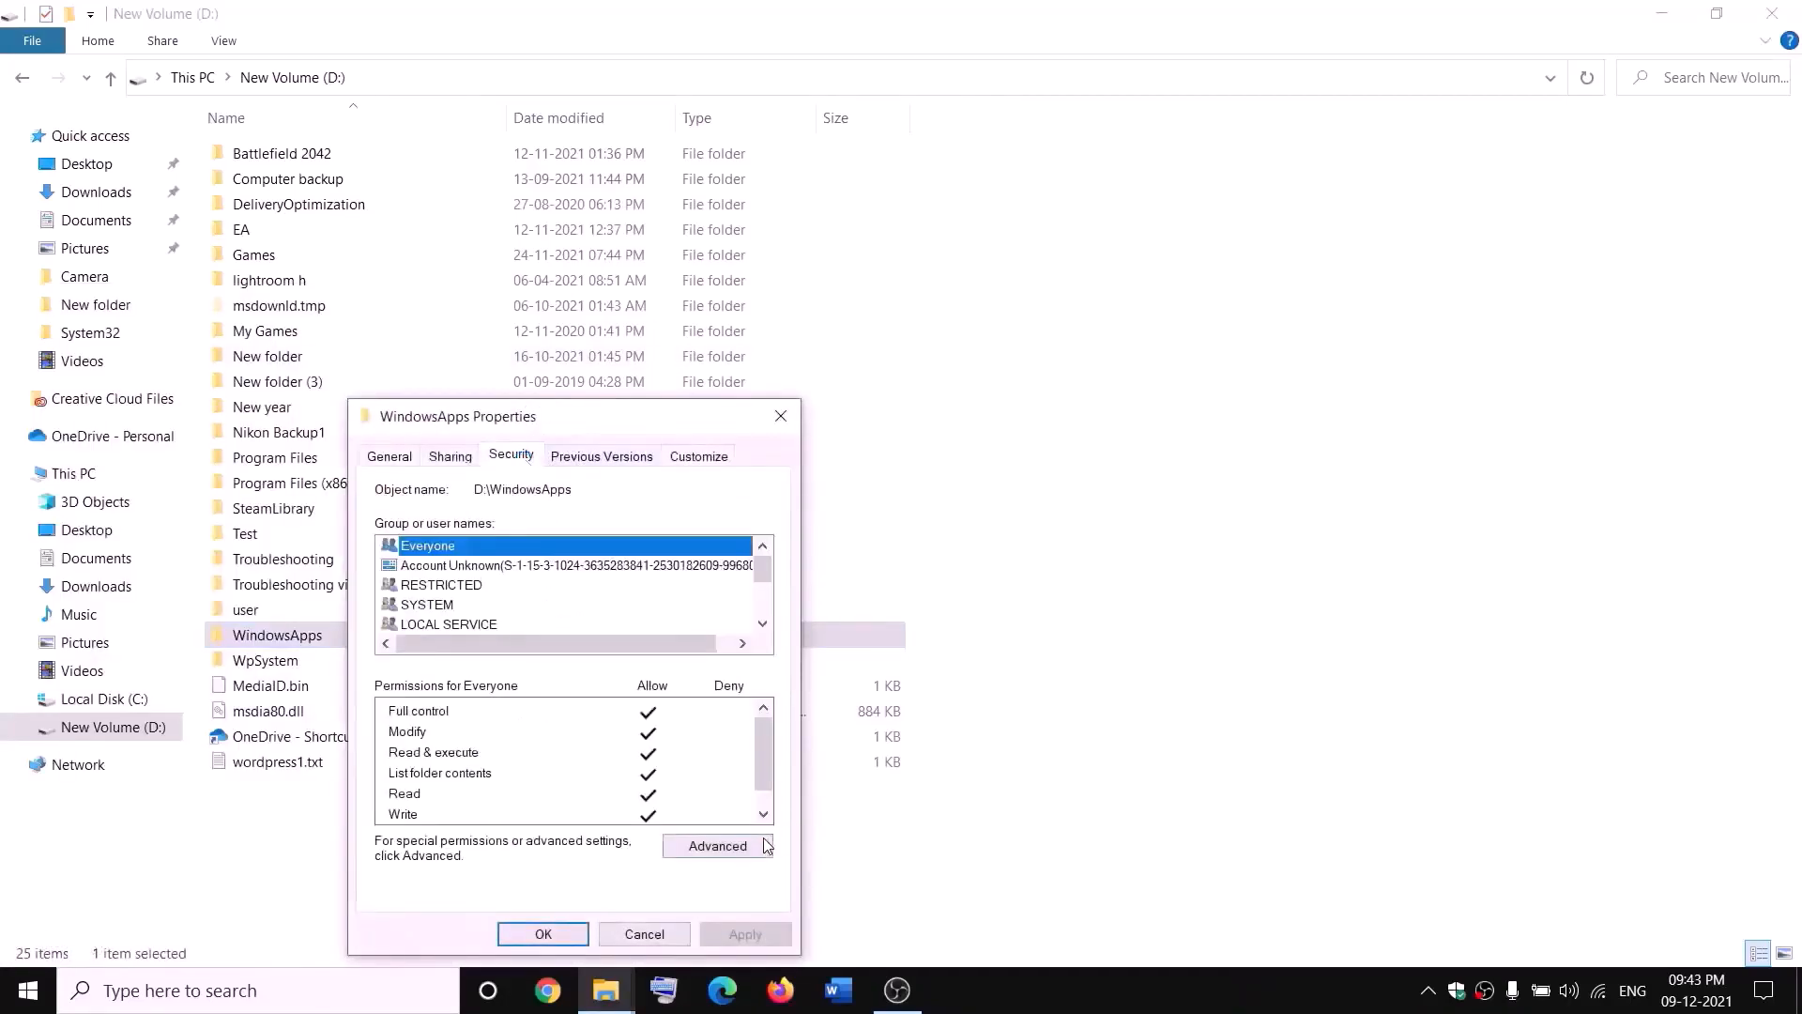
{"action": "left_click", "coordinate": [719, 845]}
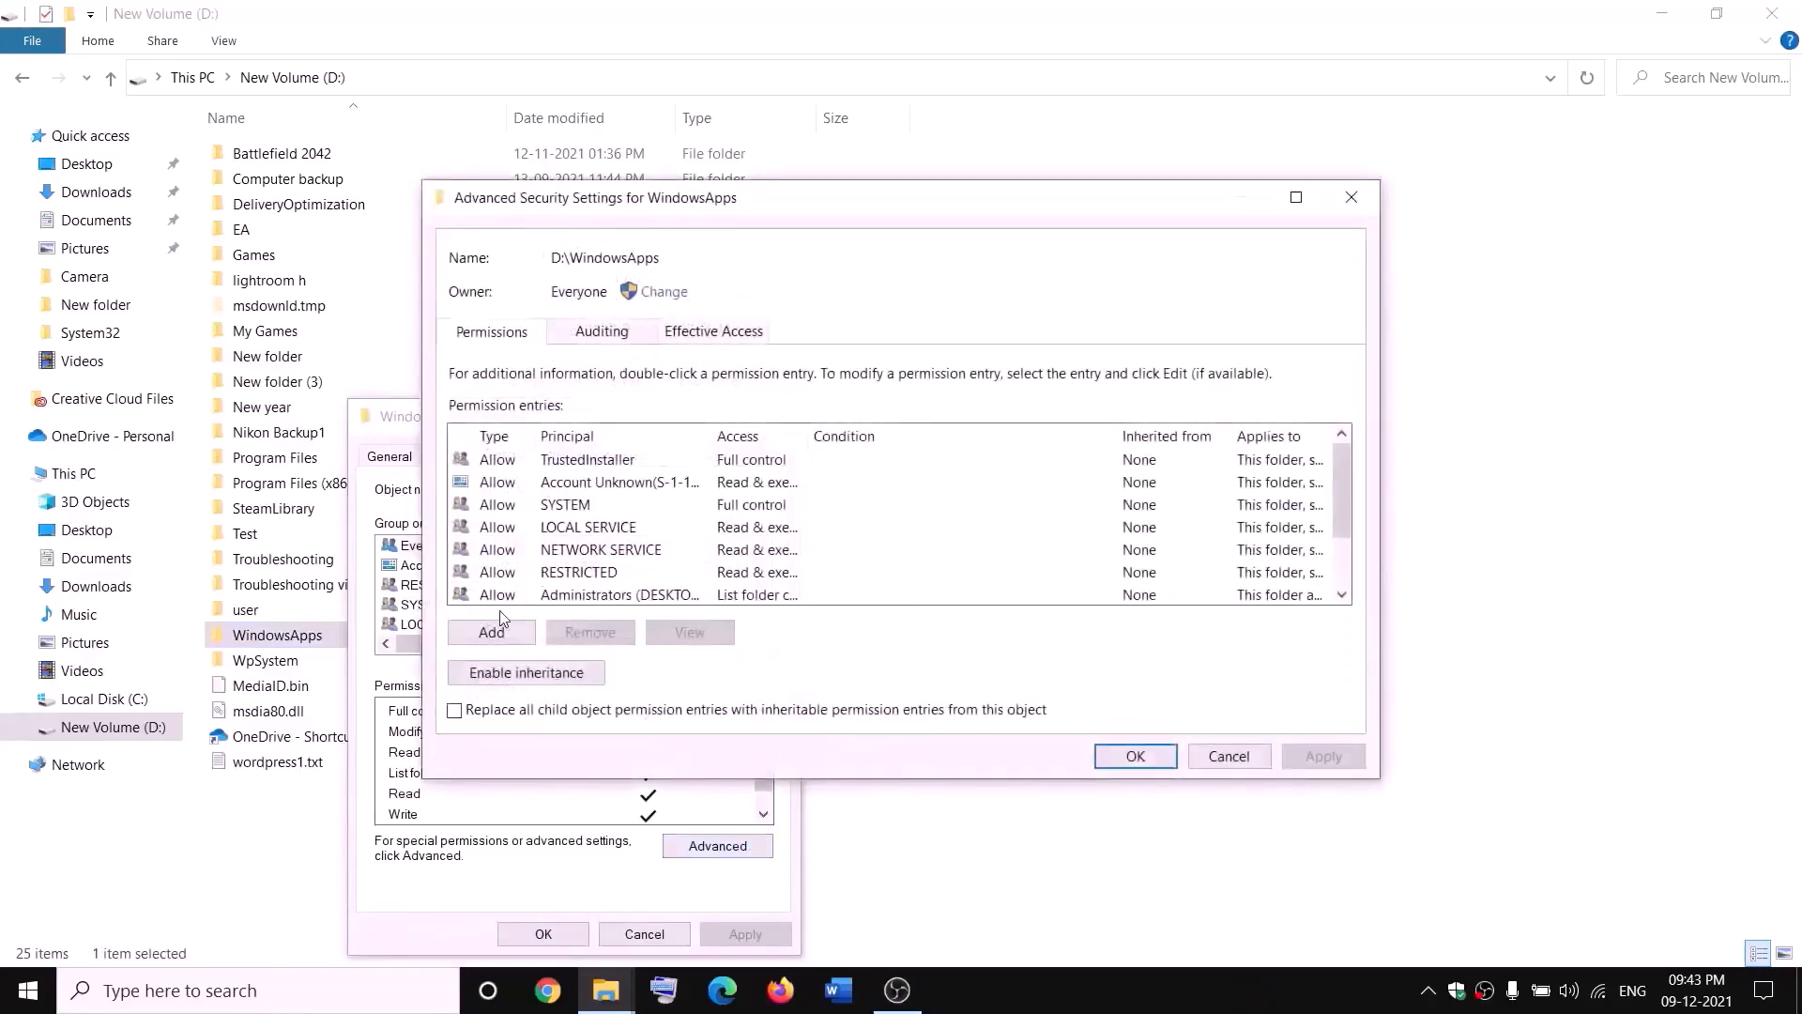
Step: Add a permission entry that allows Everyone full control of the WindowsApps folder and confirm all open dialogs
{"action": "left_click", "coordinate": [501, 637]}
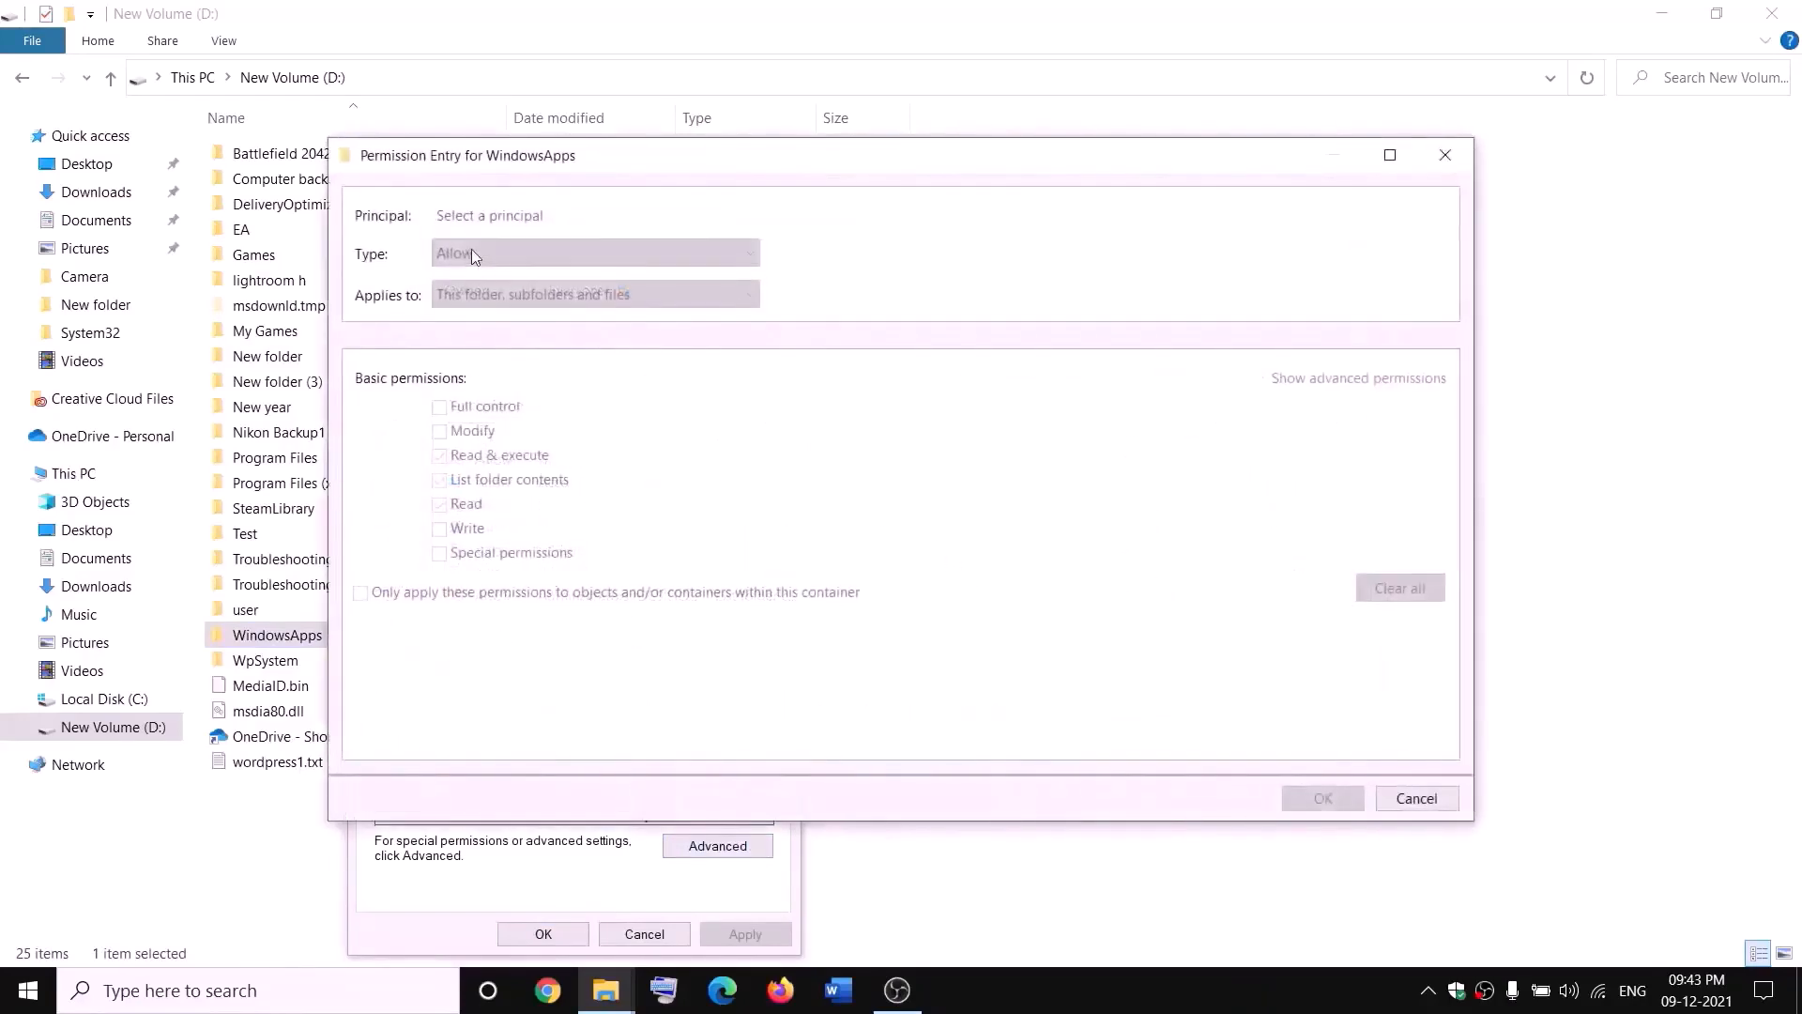
{"action": "left_click", "coordinate": [480, 216]}
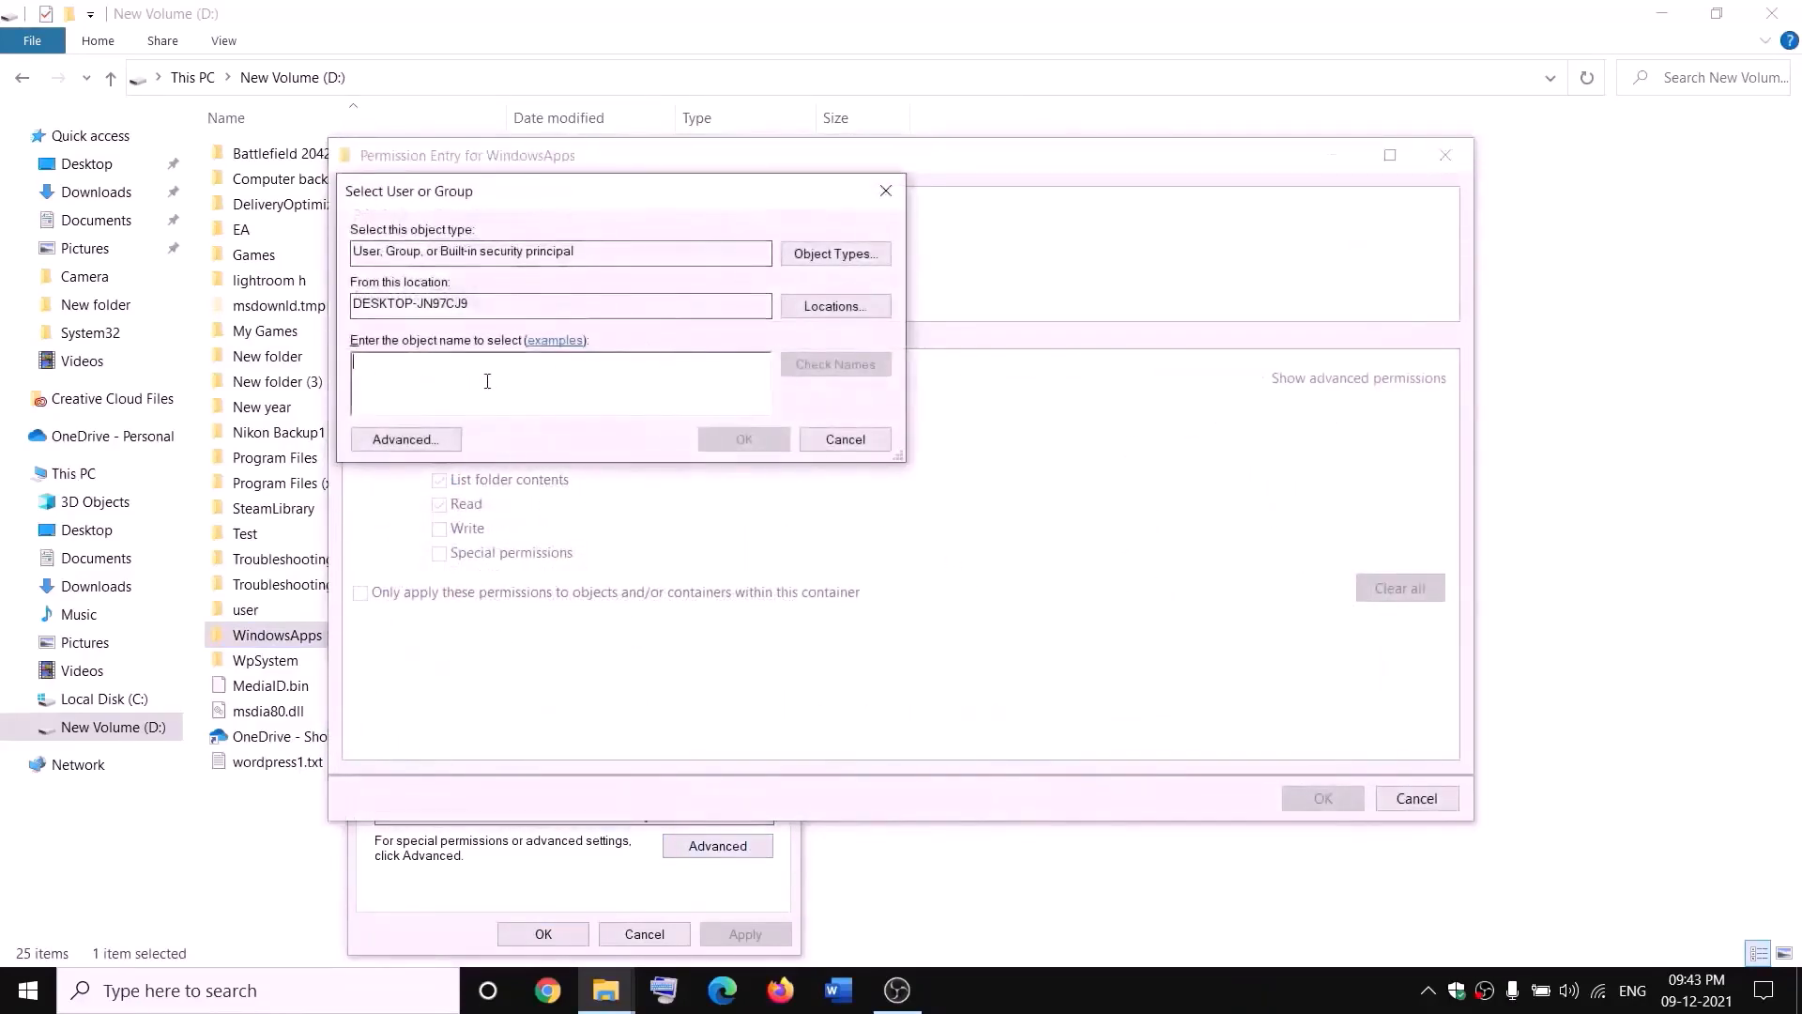
{"action": "type", "text": "everyone"}
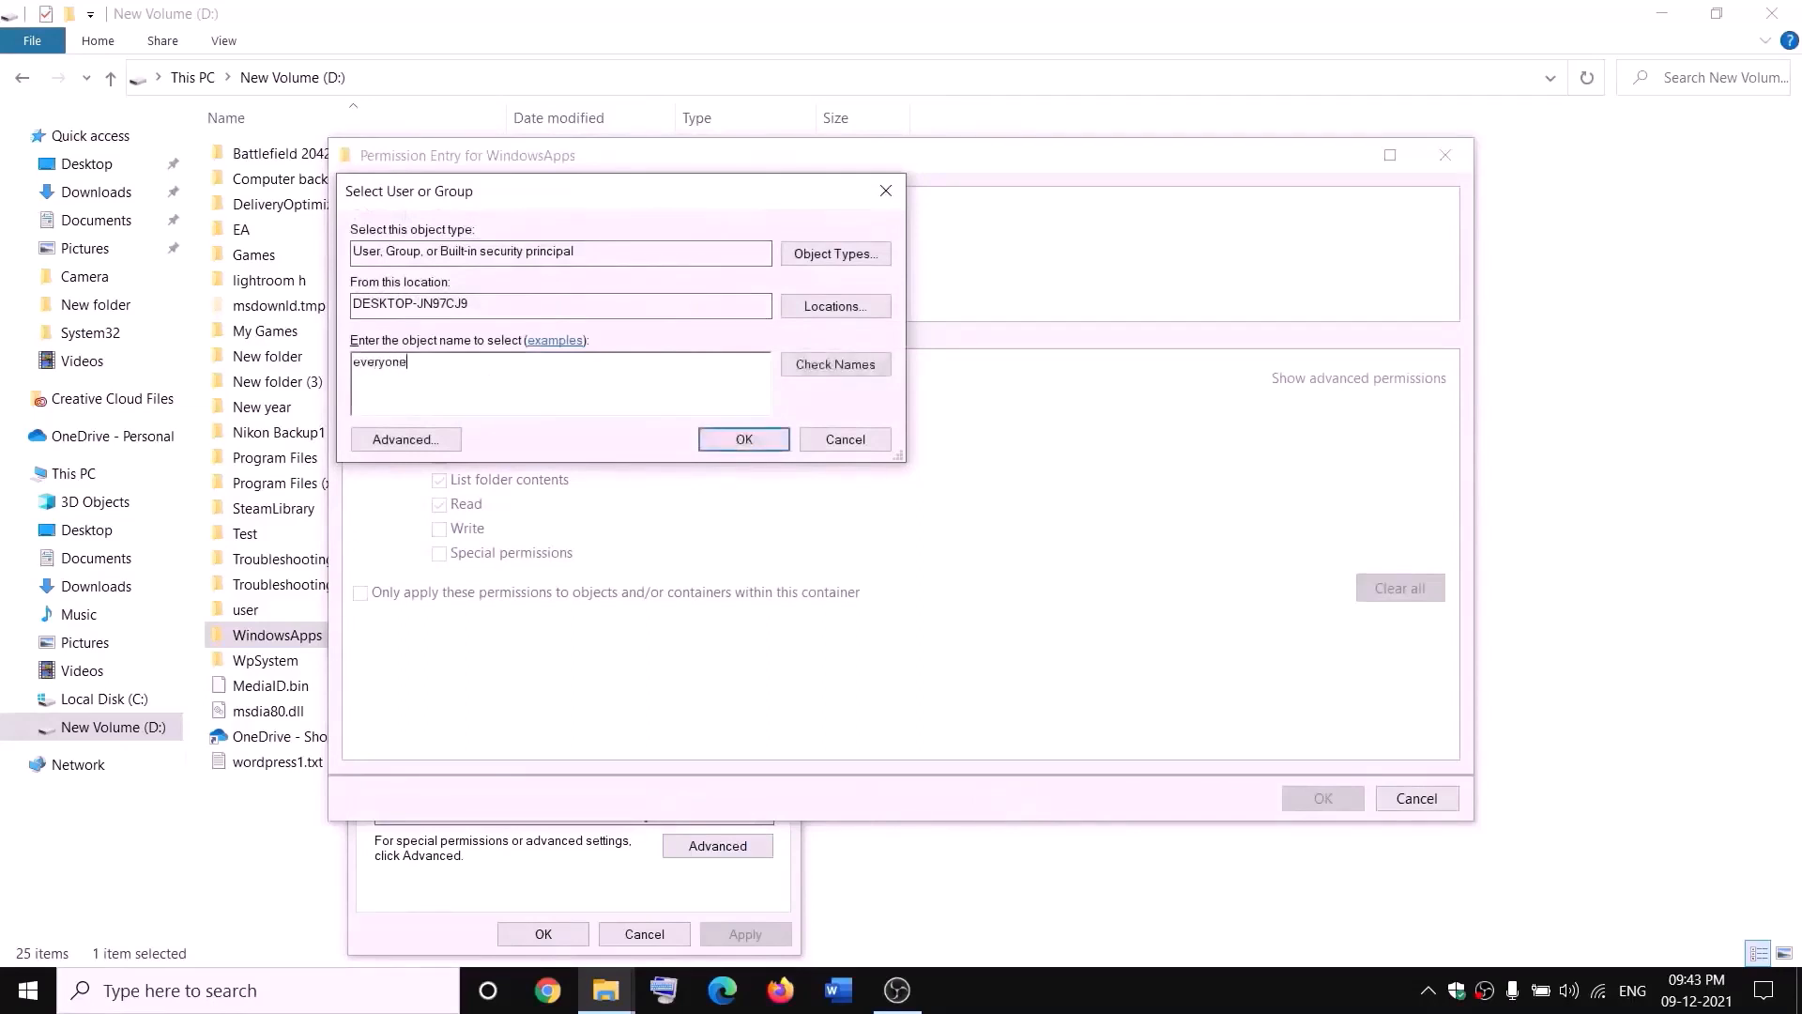
{"action": "left_click", "coordinate": [848, 364]}
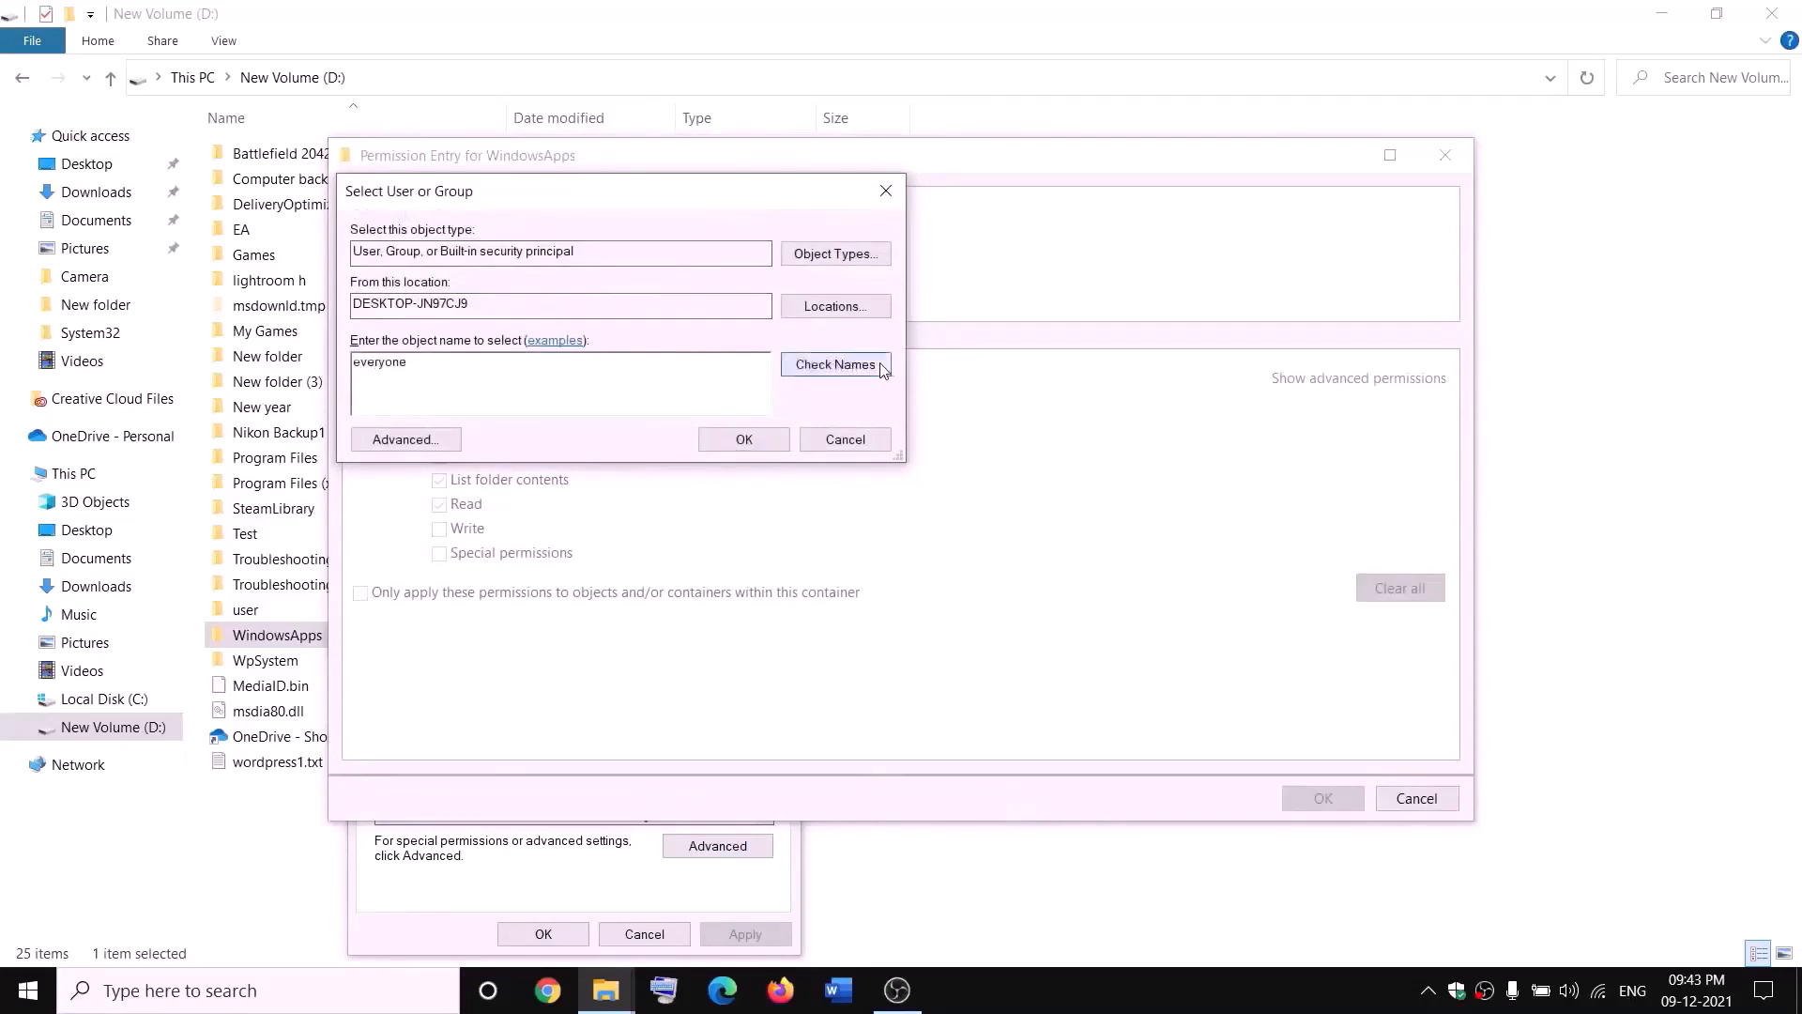
{"action": "left_click", "coordinate": [748, 441]}
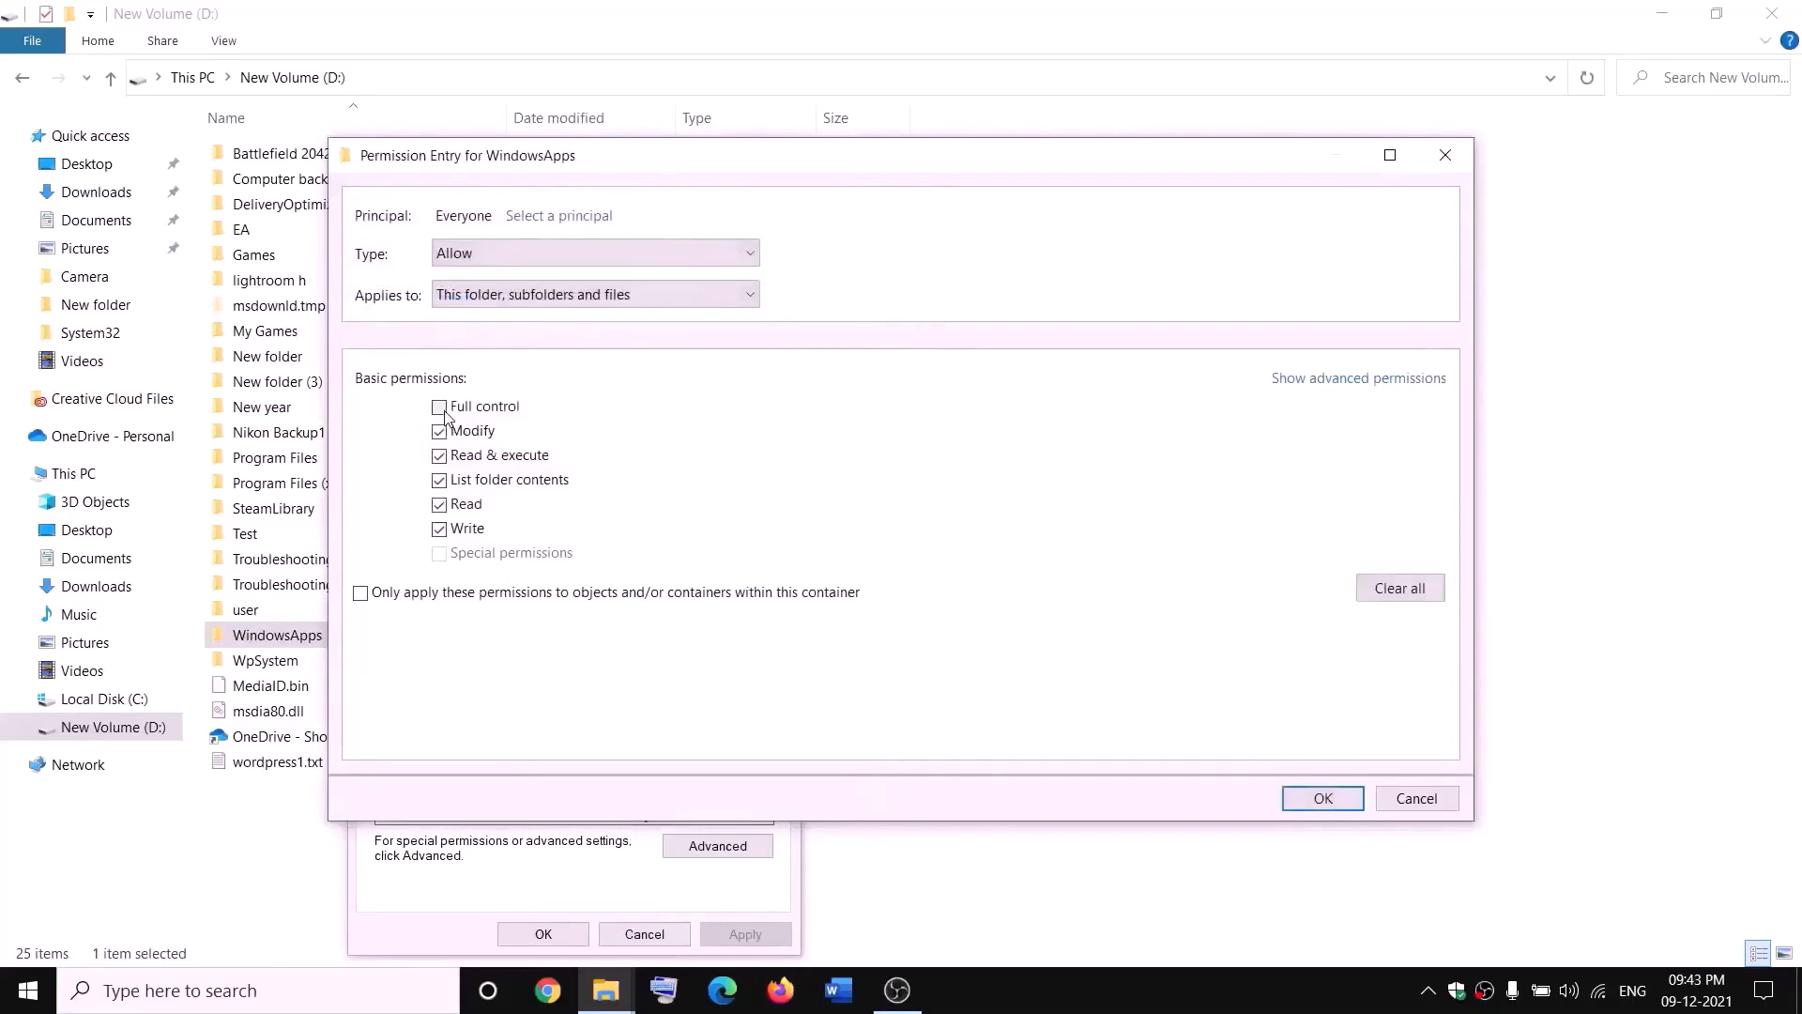
{"action": "left_click", "coordinate": [1347, 795]}
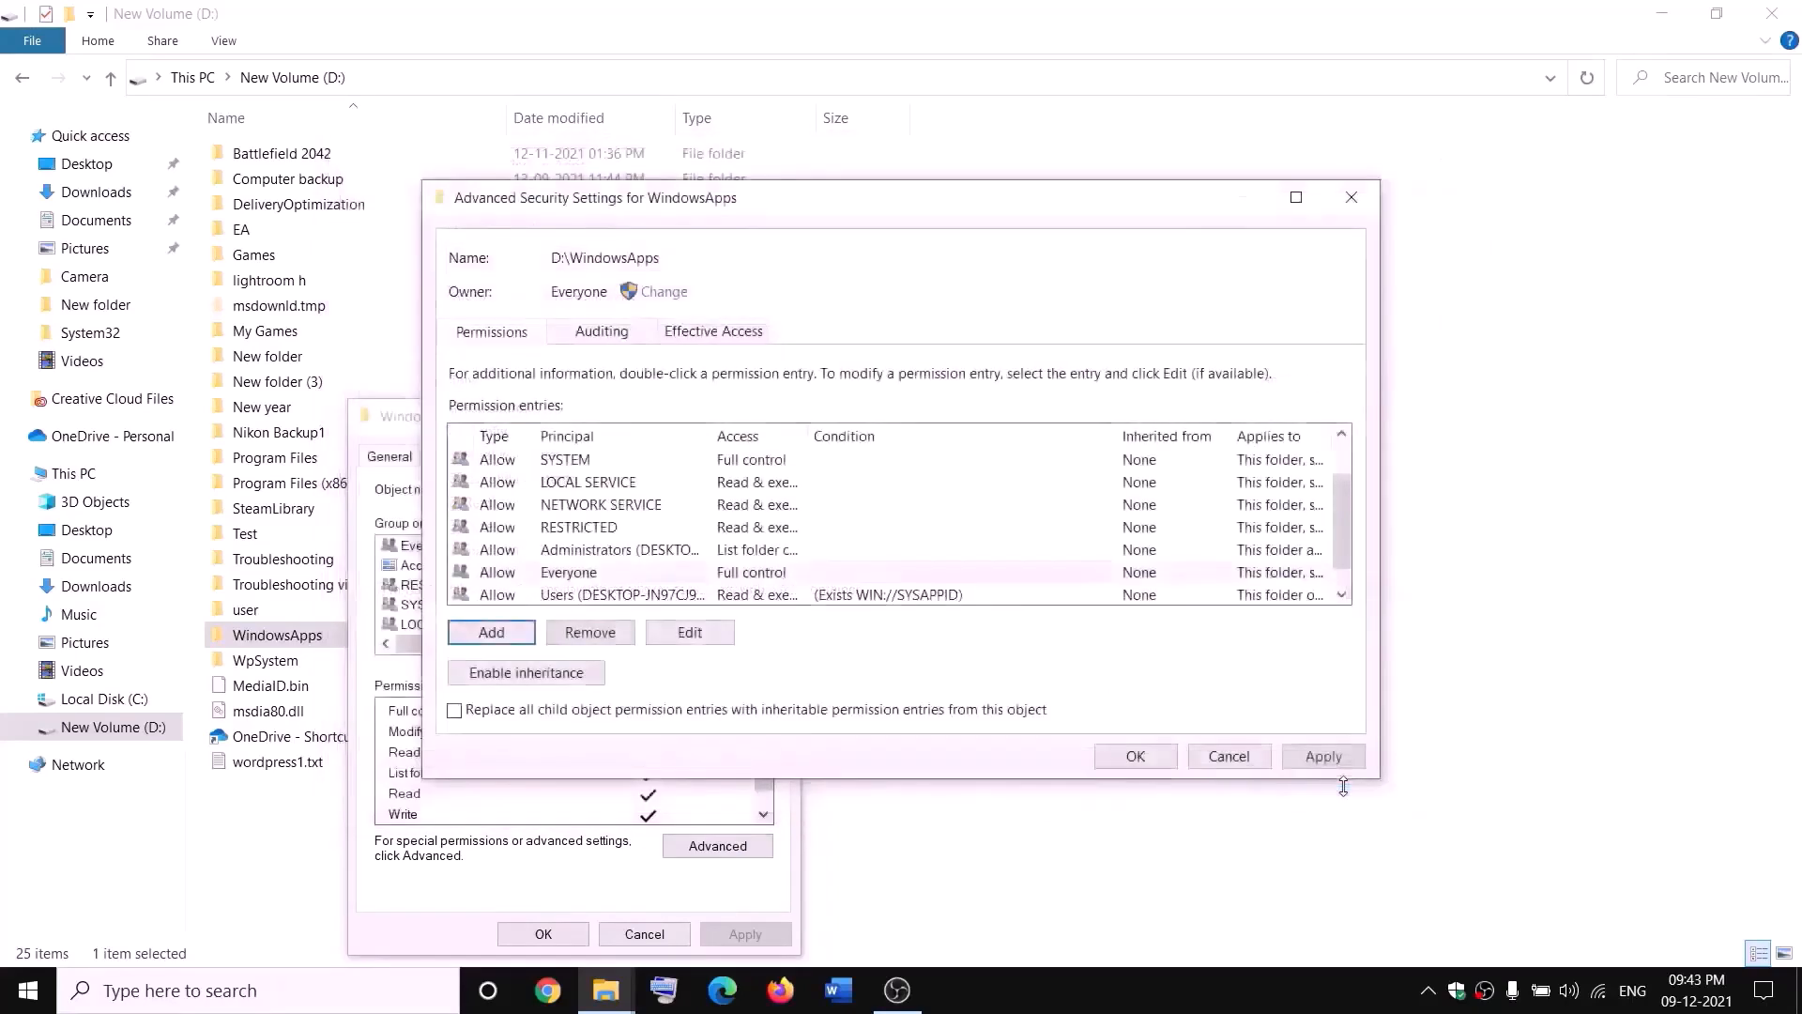
{"action": "left_click", "coordinate": [1321, 760]}
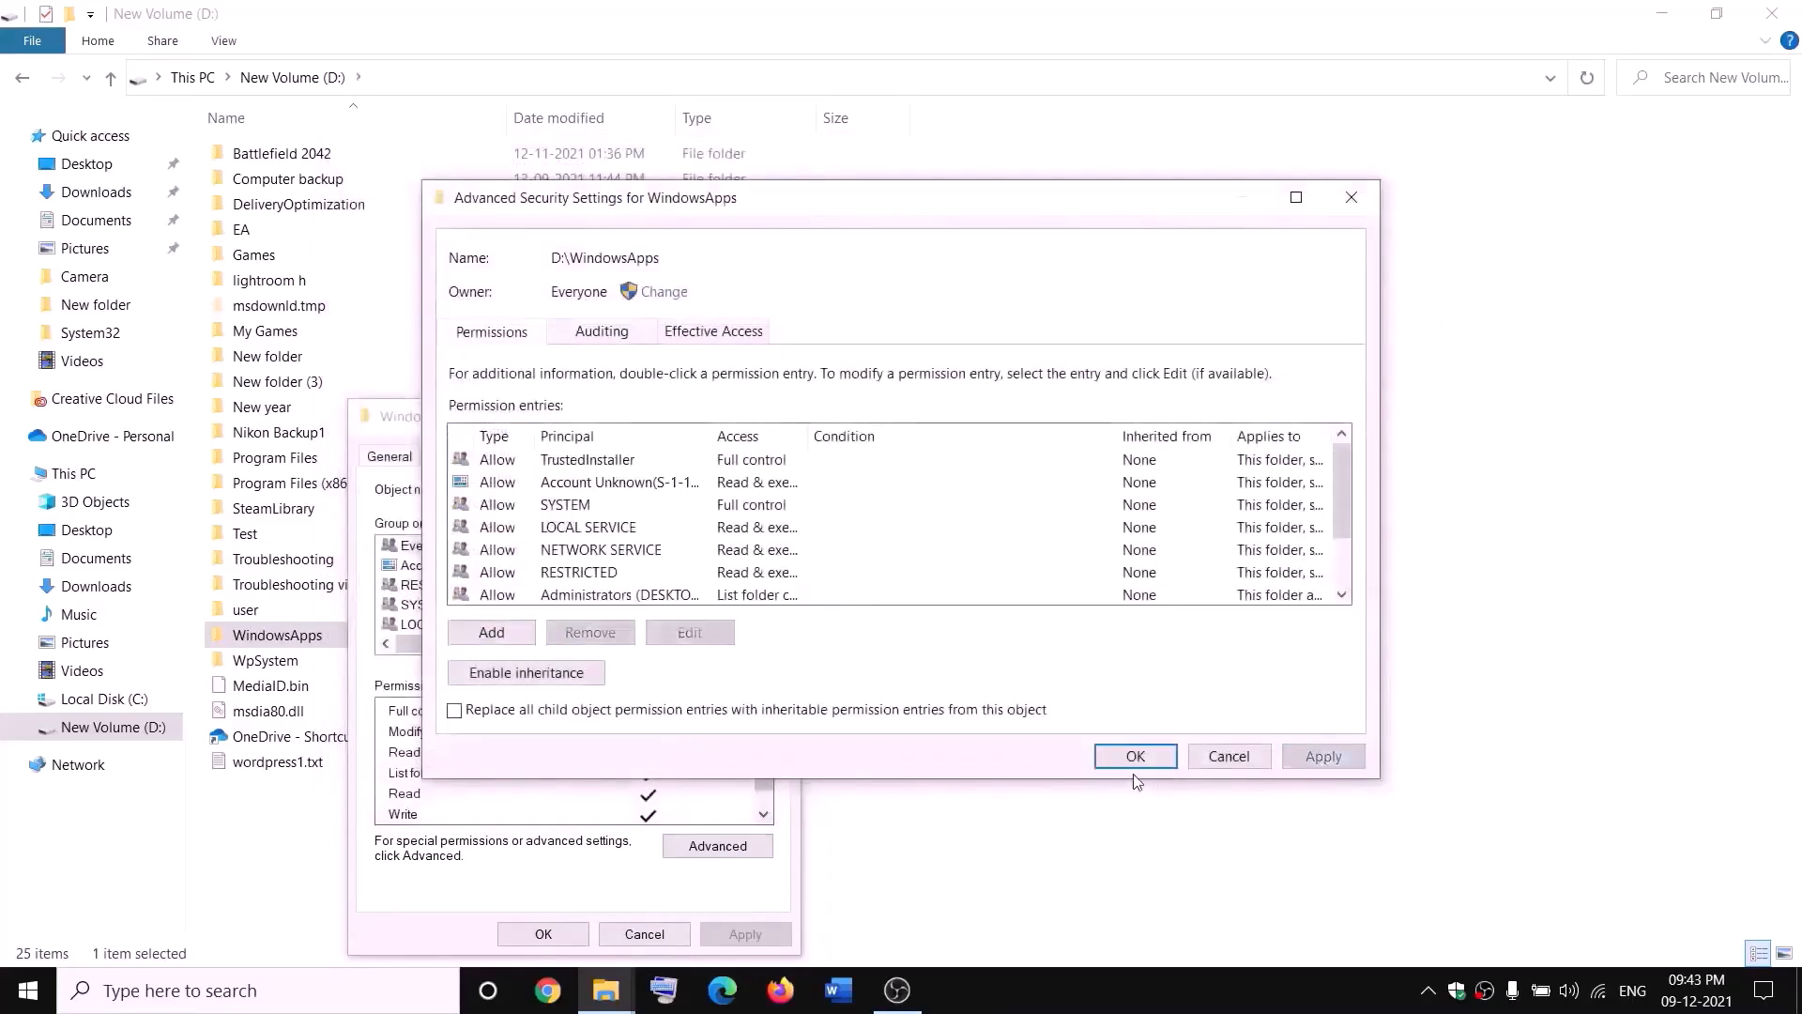
{"action": "left_click", "coordinate": [1132, 761]}
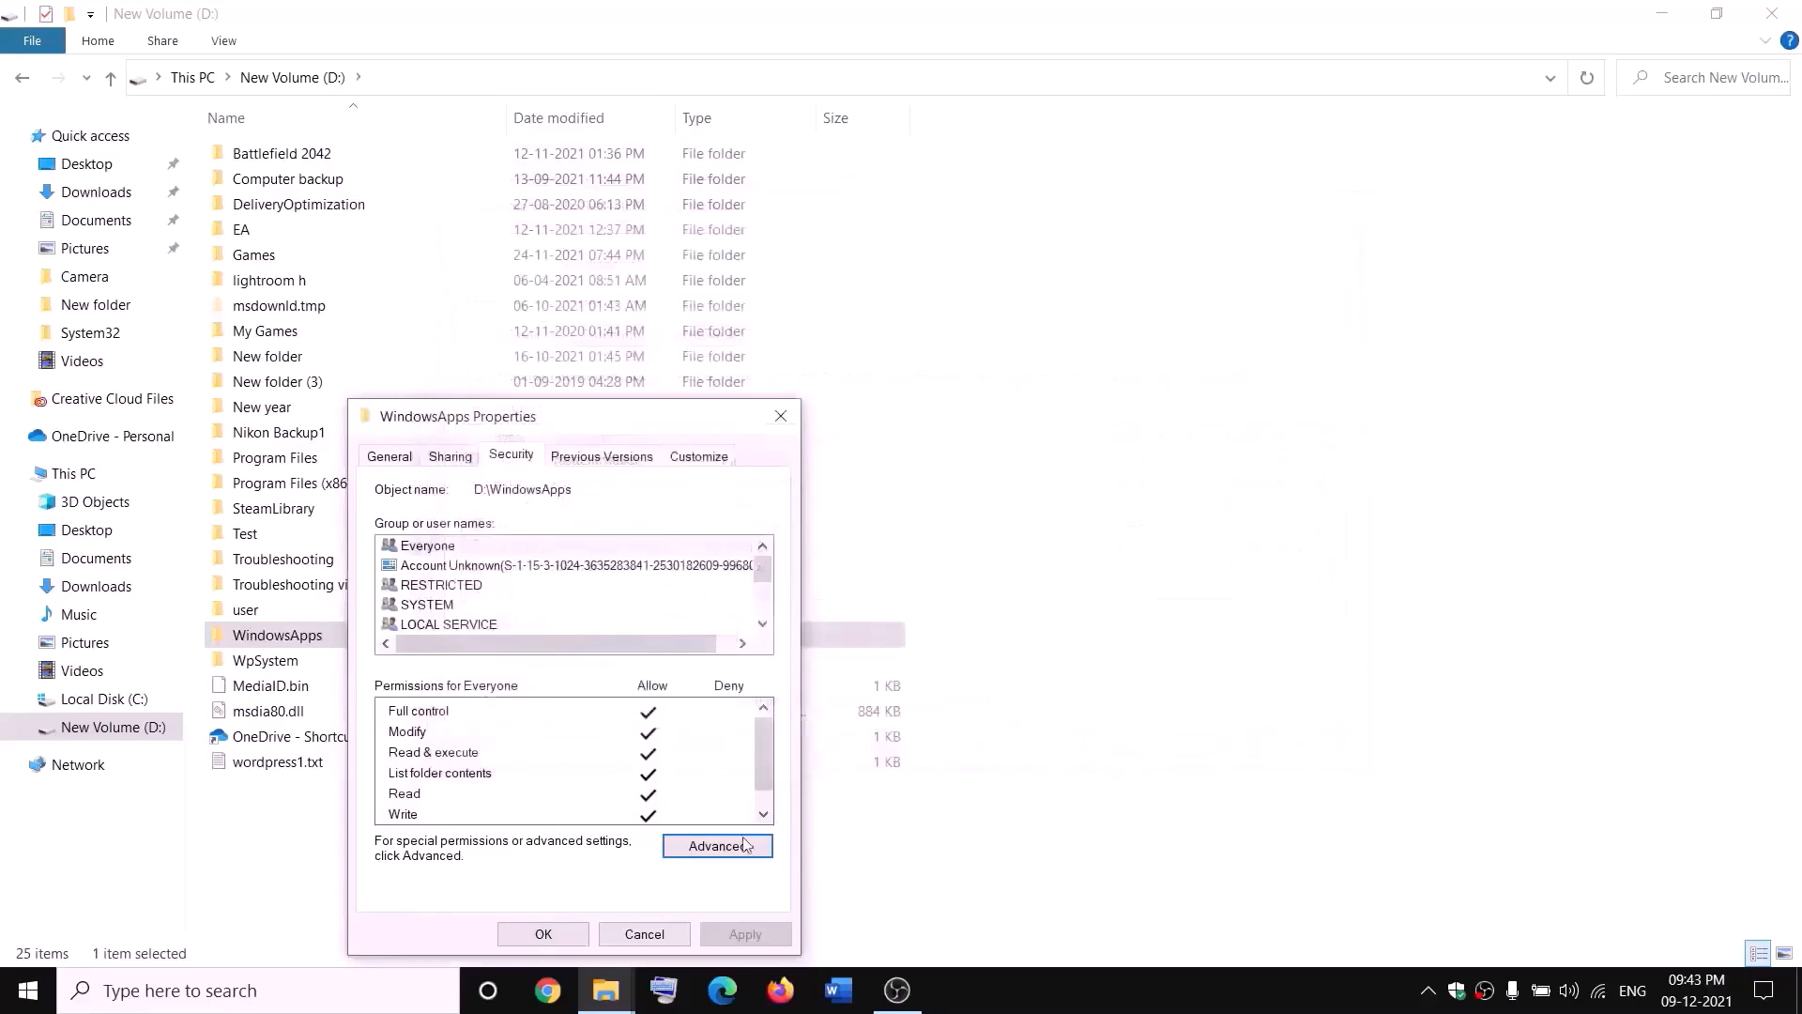
{"action": "left_click", "coordinate": [555, 933]}
Step: Rename the WindowsApps folder on the D: drive as WindowsApps.old
{"action": "right_click", "coordinate": [340, 646]}
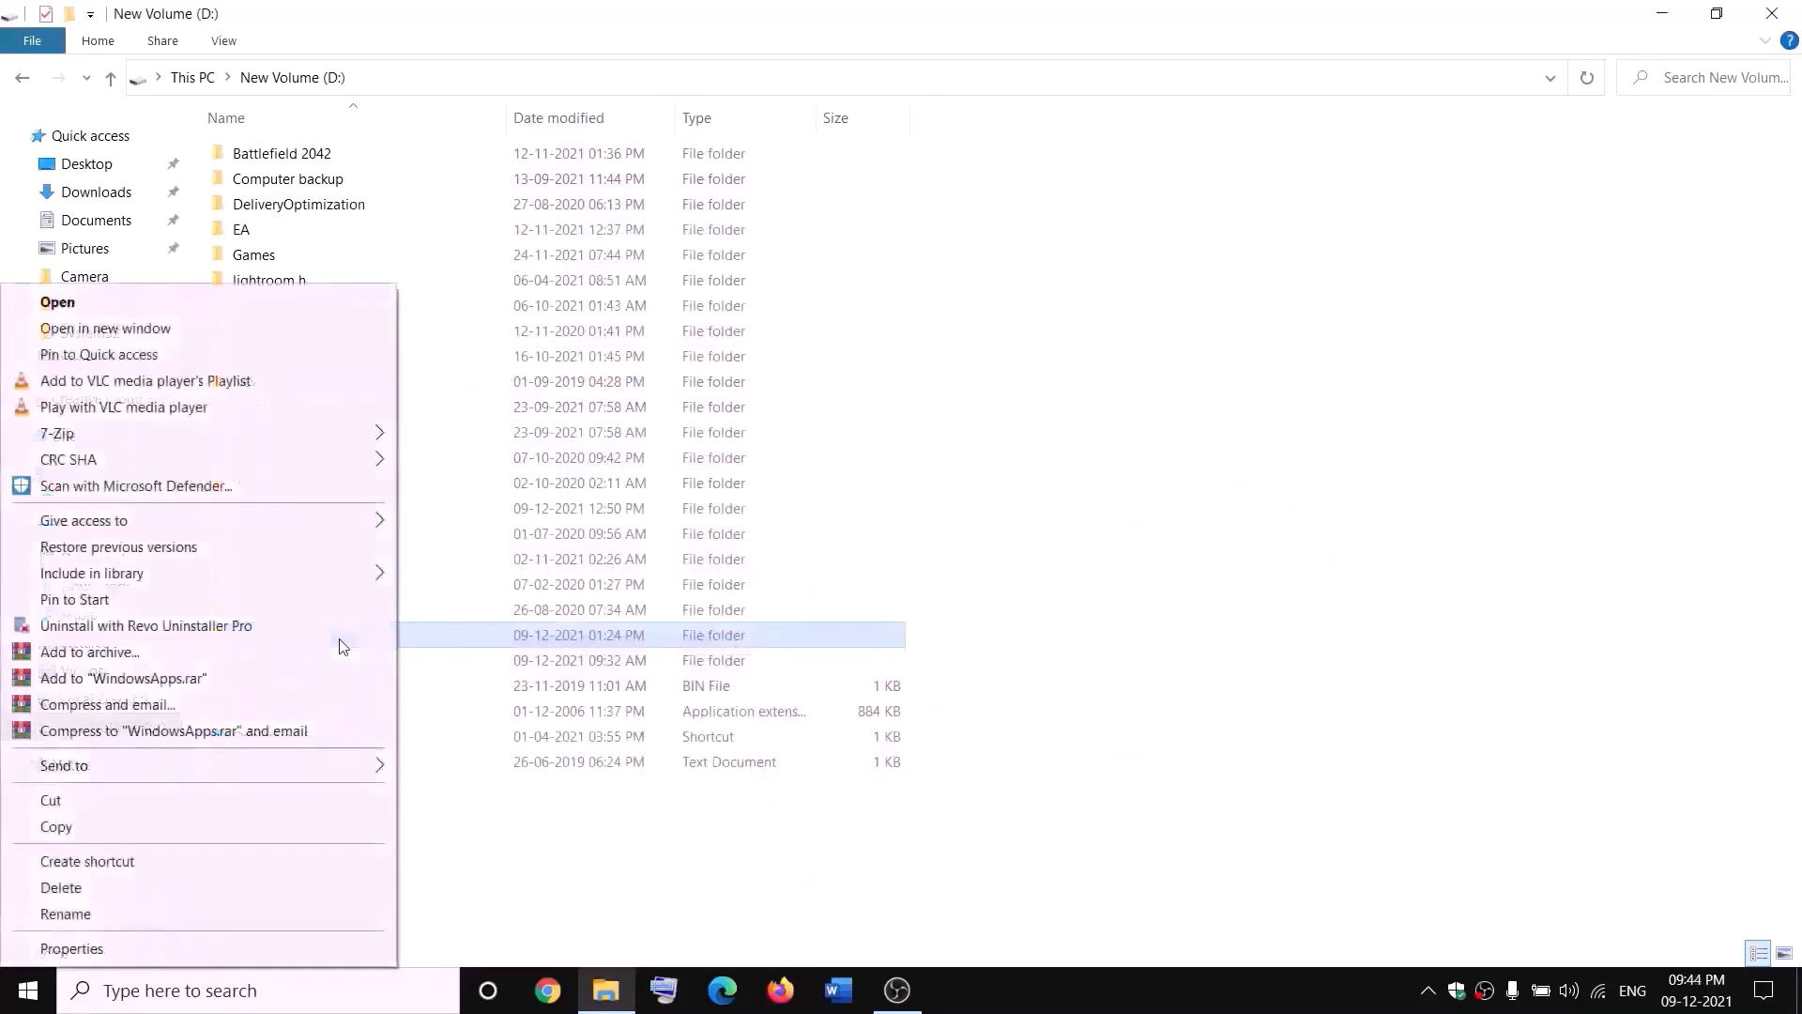
{"action": "left_click", "coordinate": [57, 919]}
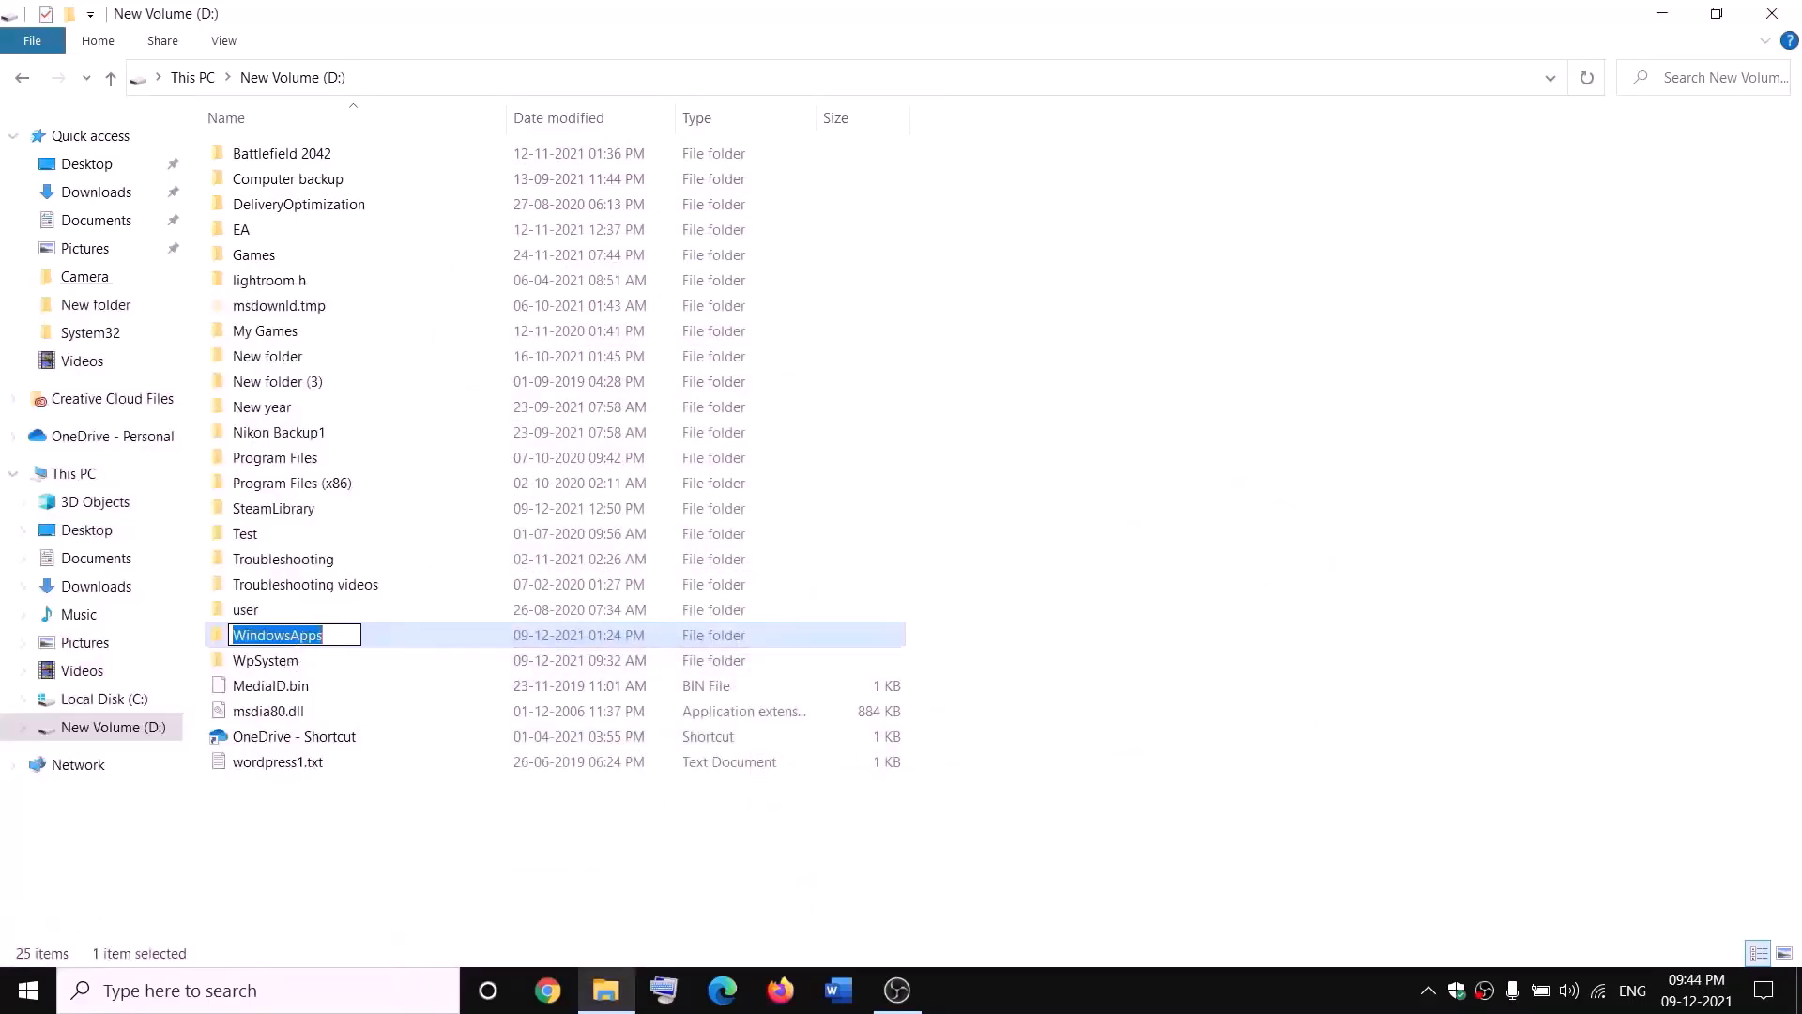
{"action": "left_click", "coordinate": [337, 631]}
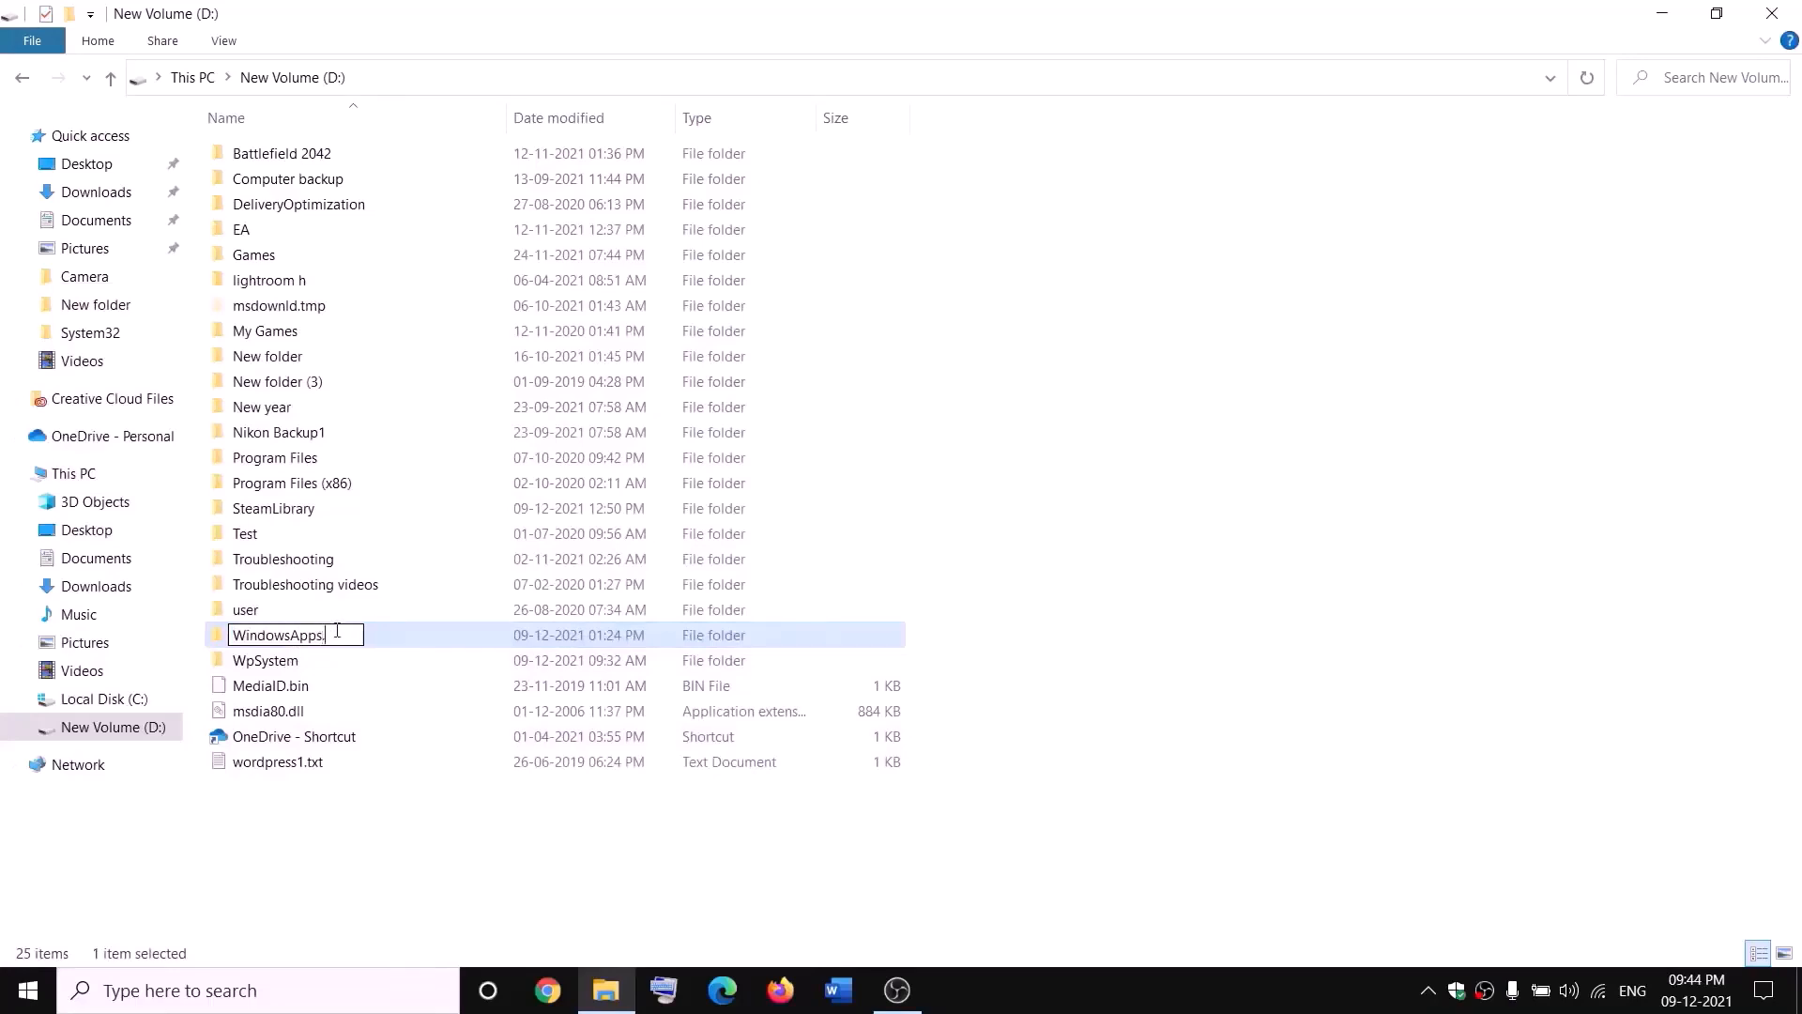
{"action": "type", "text": ".old"}
{"action": "left_click", "coordinate": [410, 818]}
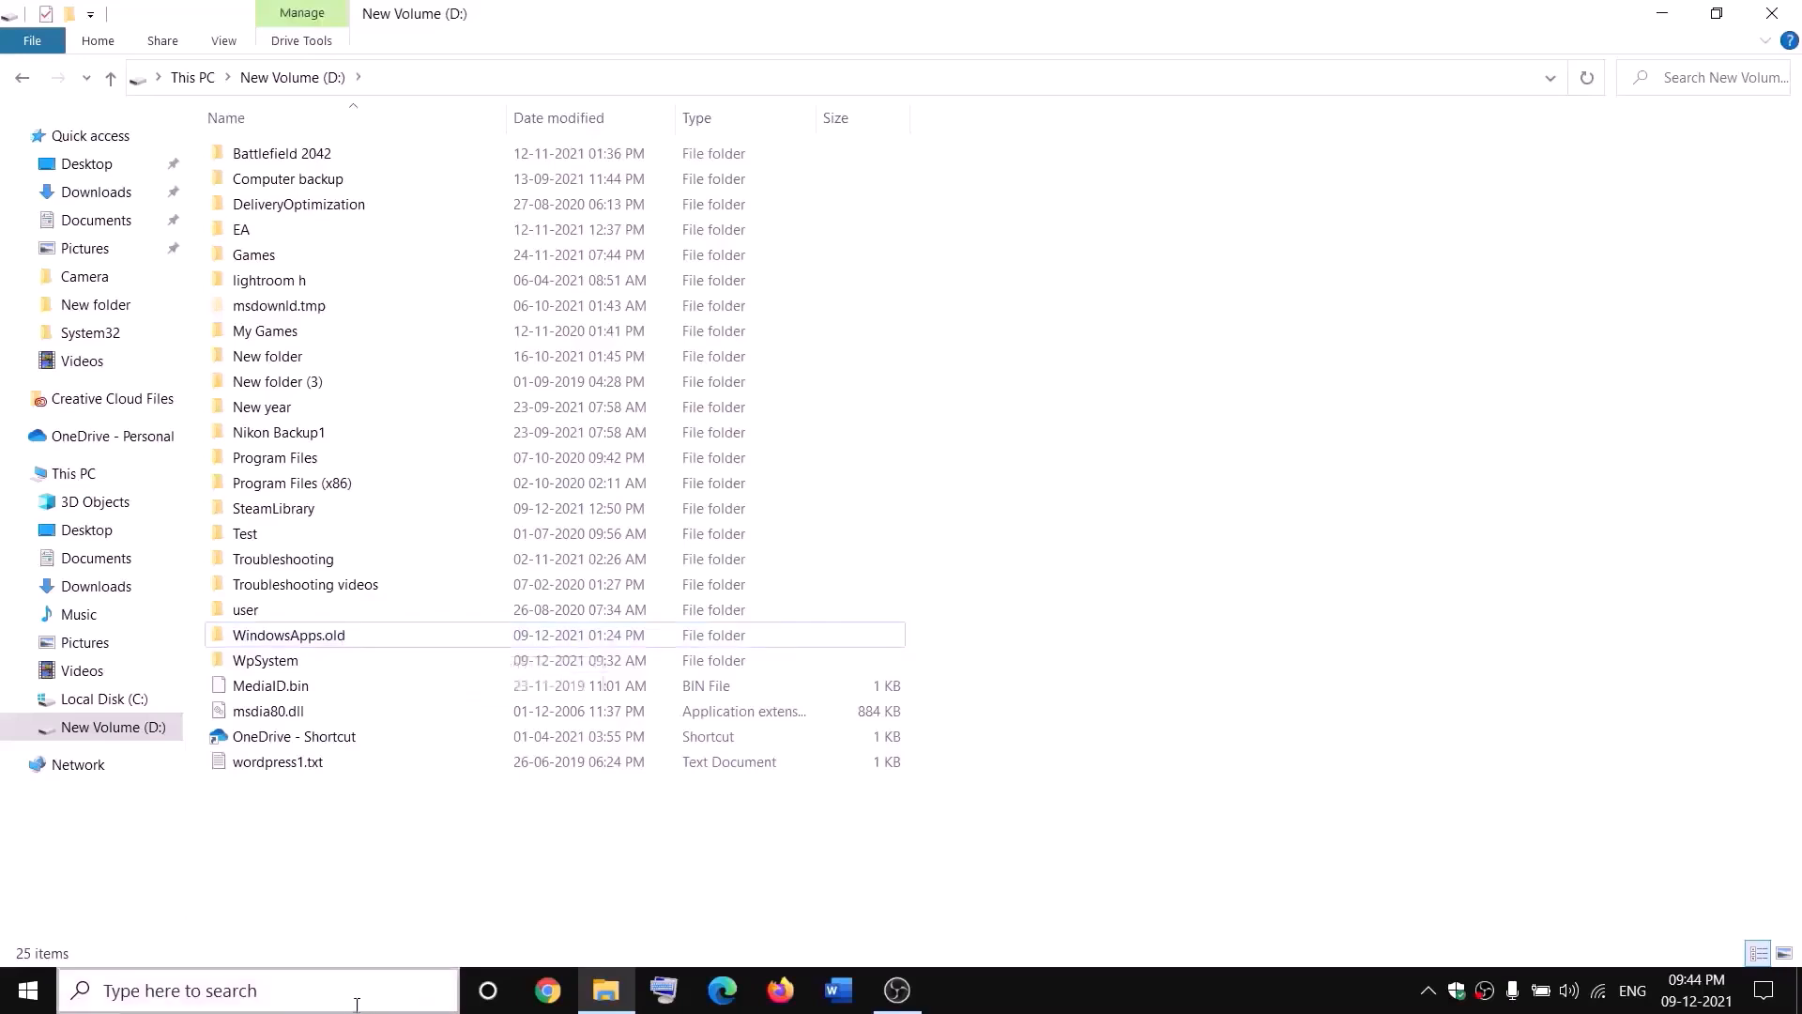
Step: Open Task Manager and end the Gaming Services background process
{"action": "right_click", "coordinate": [27, 996]}
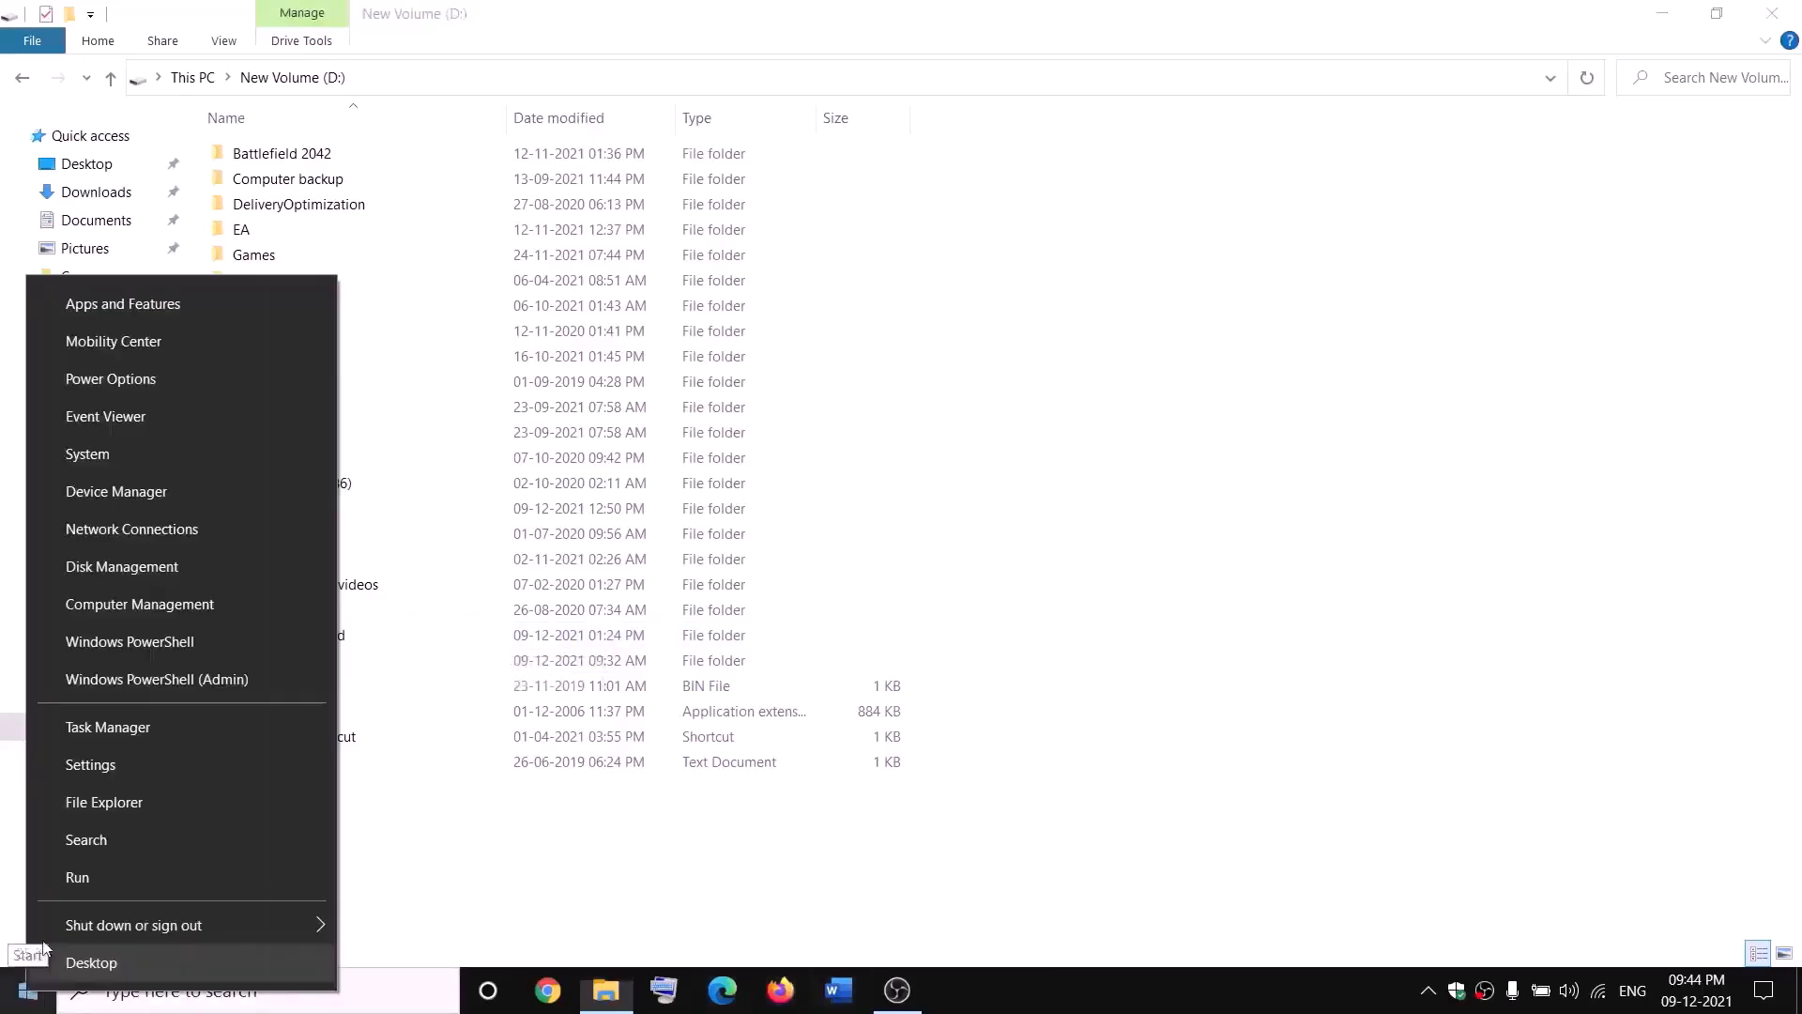
{"action": "left_click", "coordinate": [97, 736]}
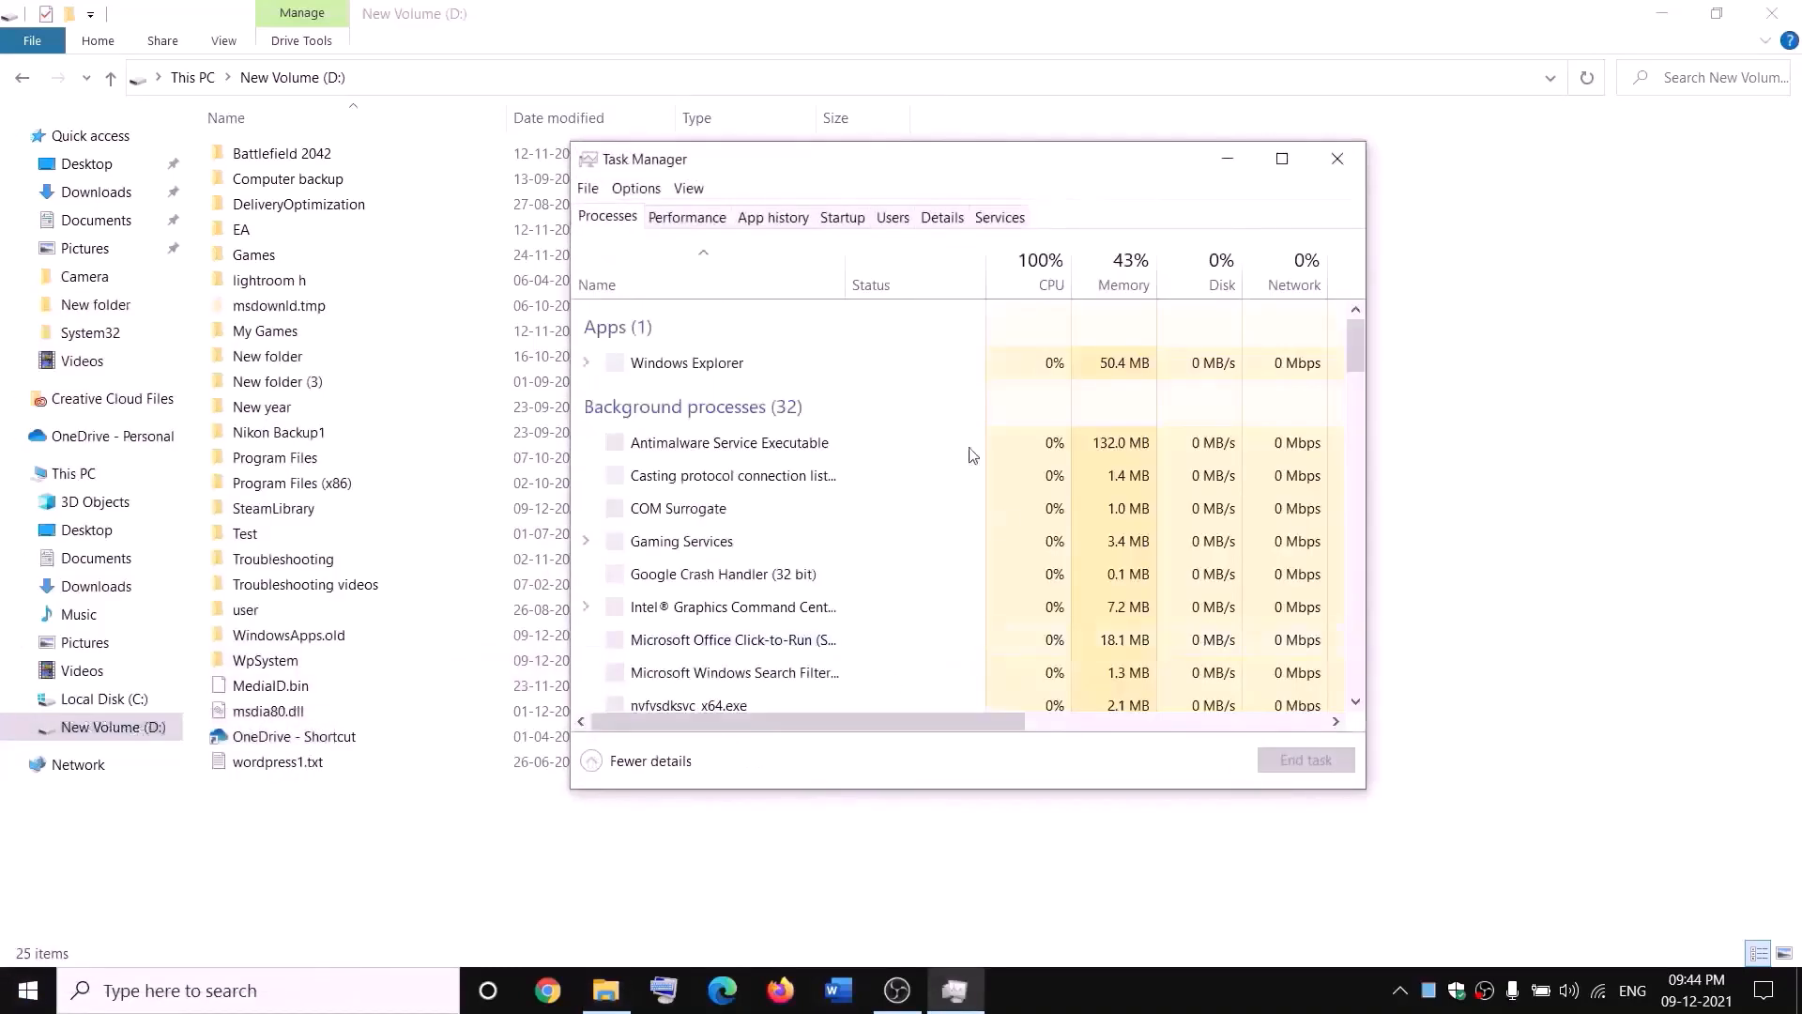
{"action": "scroll", "coordinate": [822, 526], "scroll_direction": "down", "scroll_amount": 2}
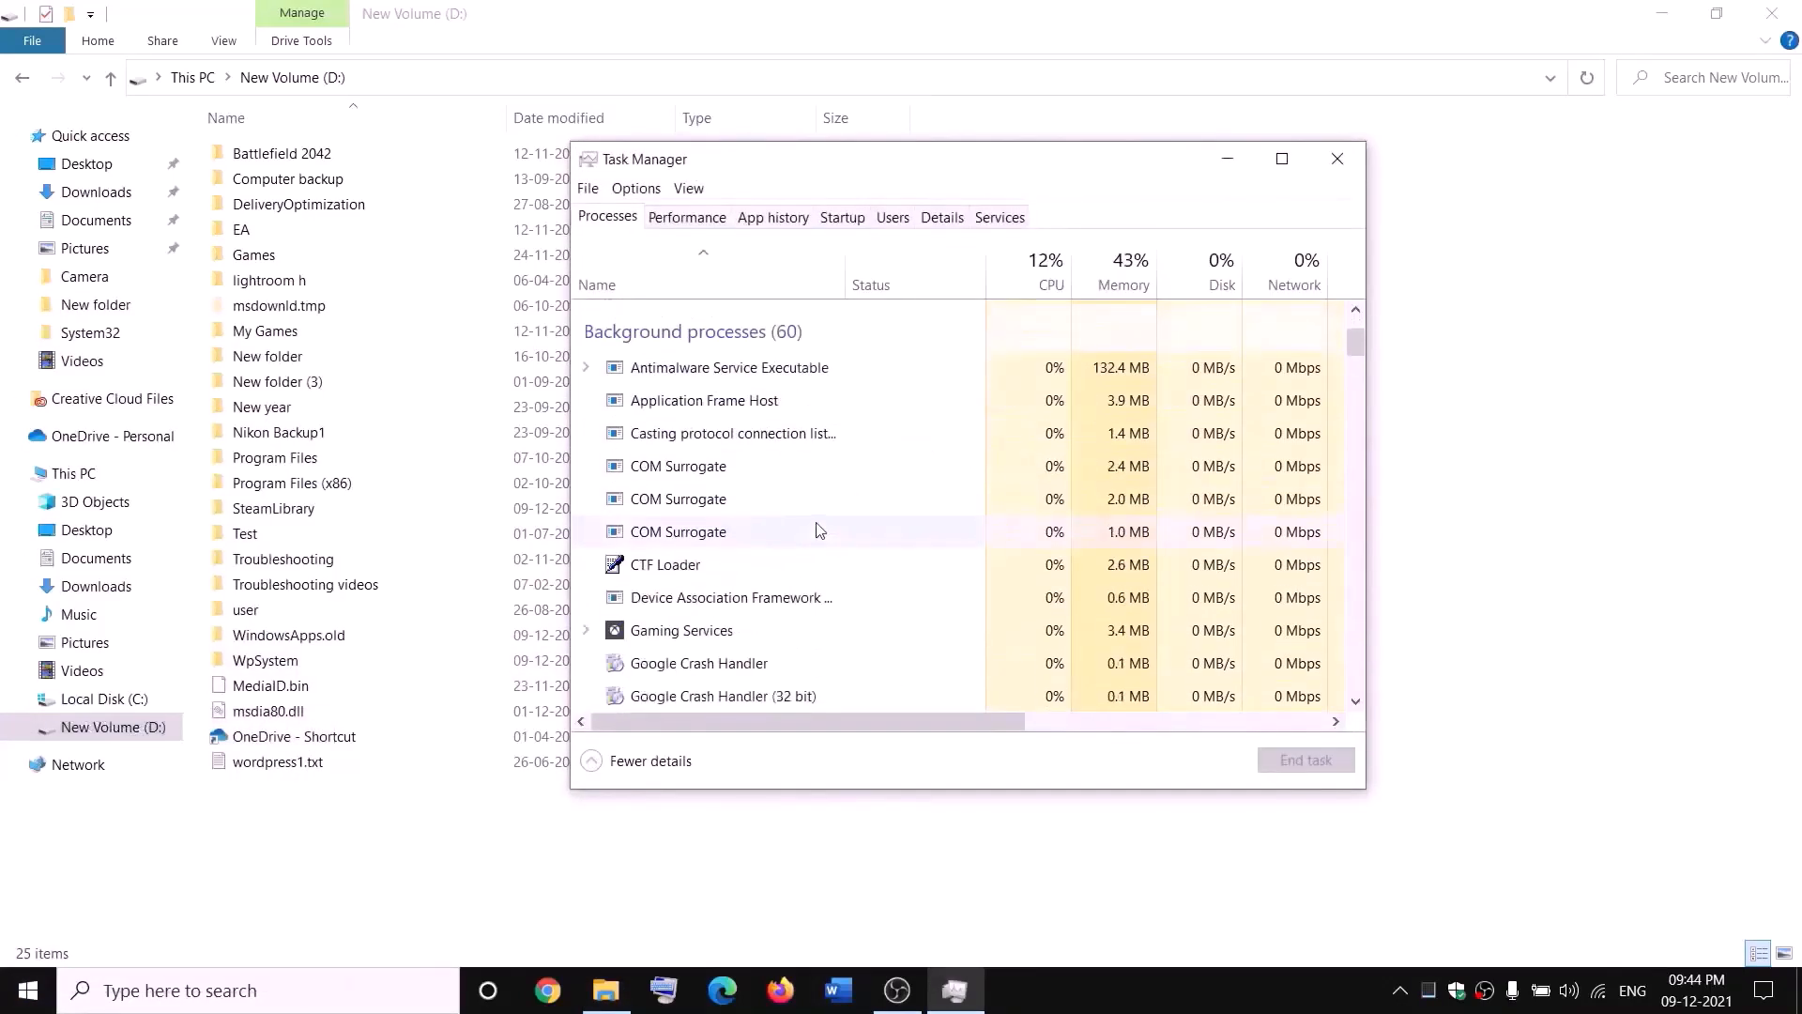
{"action": "right_click", "coordinate": [654, 636]}
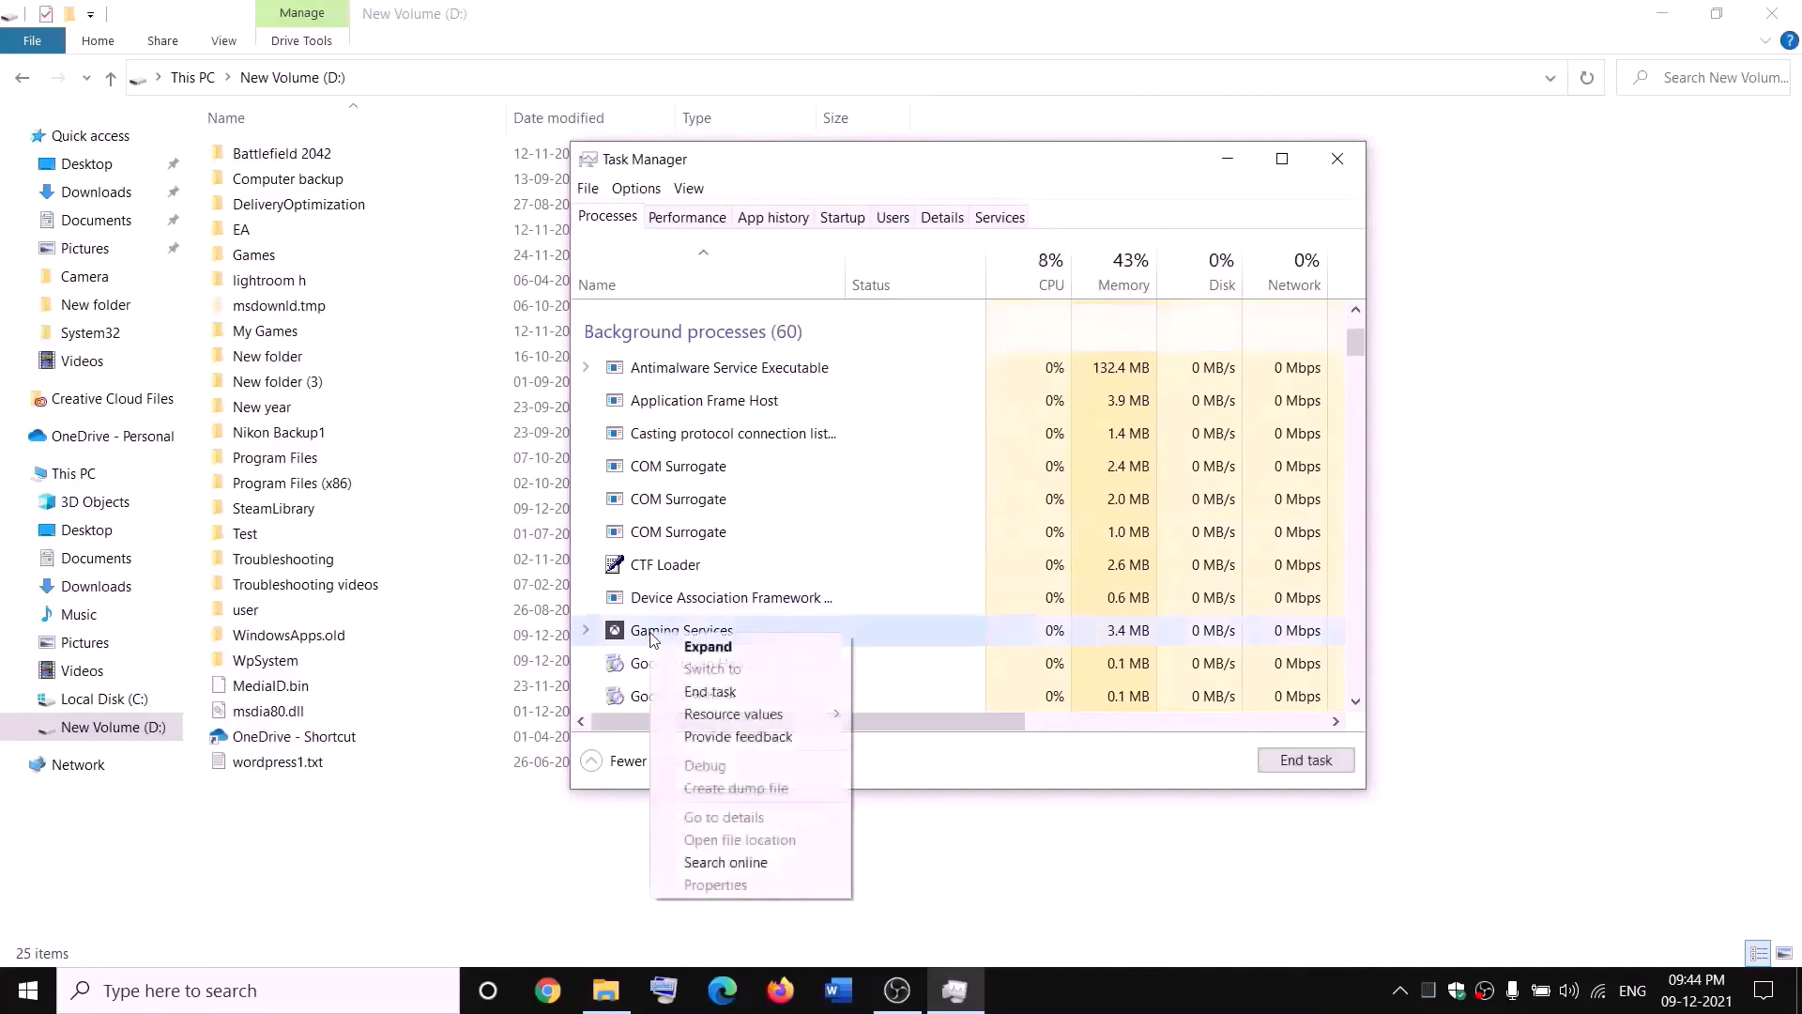
{"action": "left_click", "coordinate": [723, 694]}
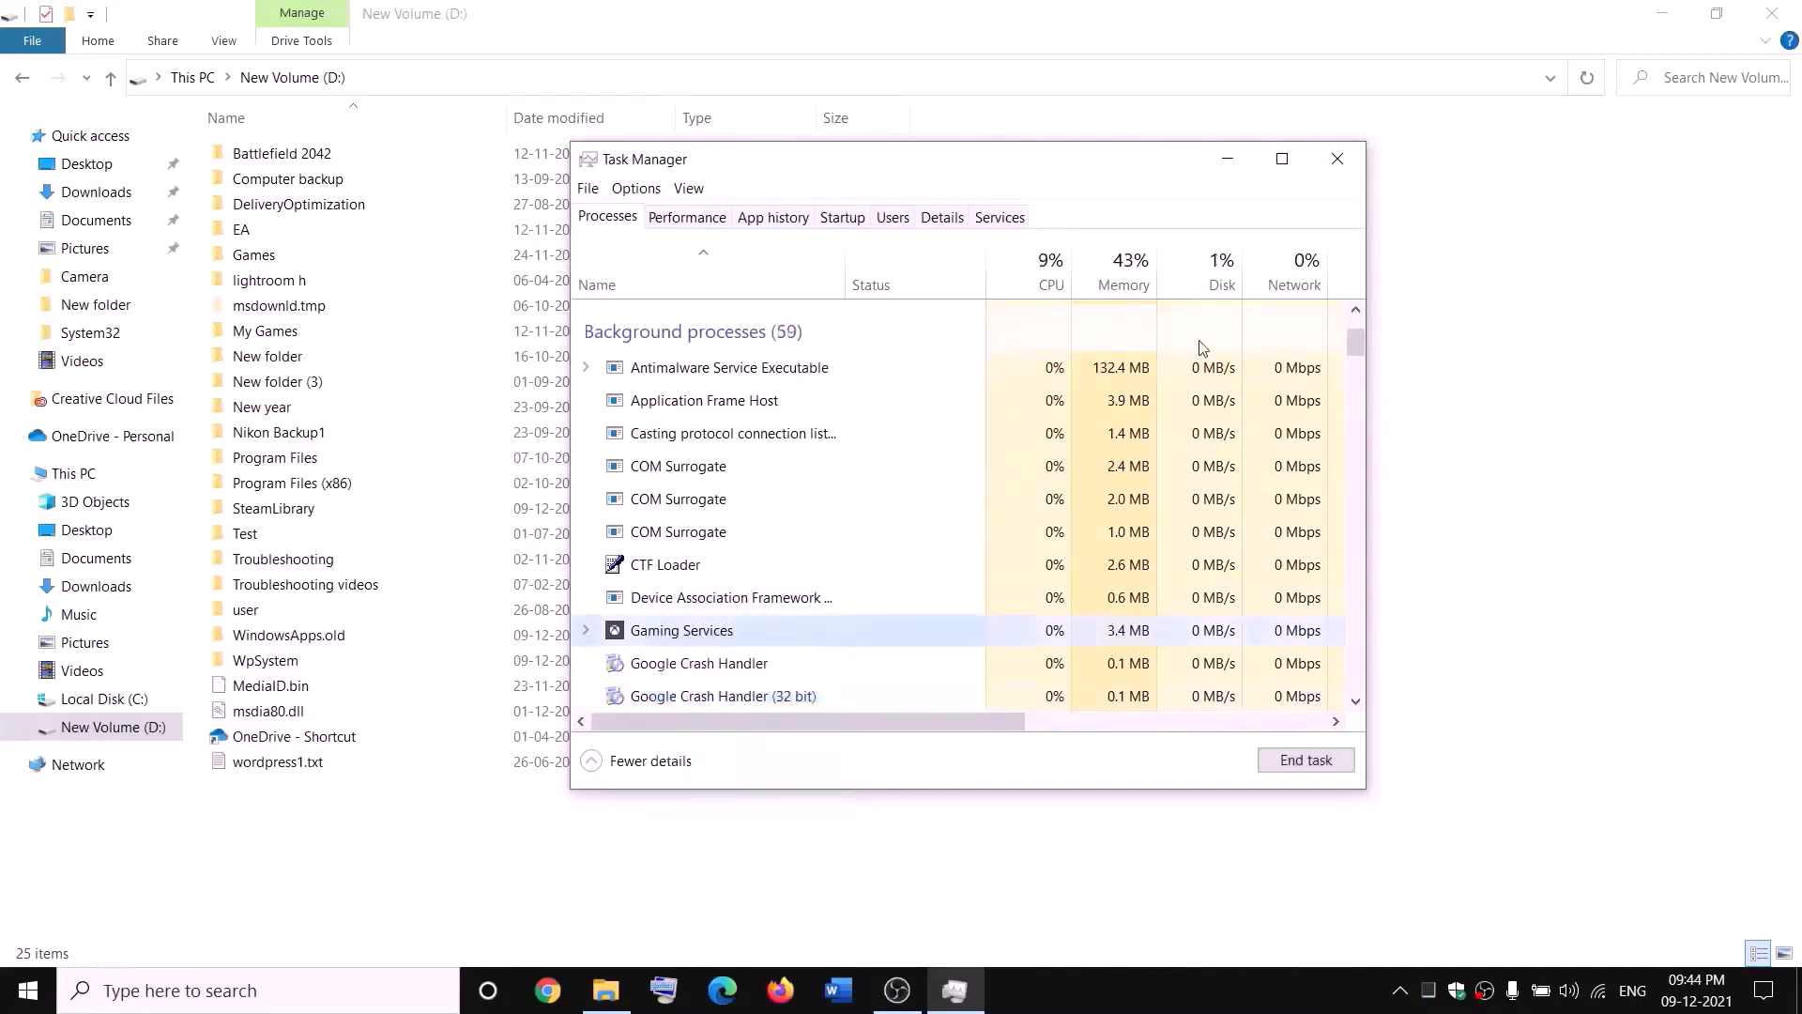
Step: Close Task Manager and open the Services console from a Windows search for "services"
{"action": "left_click", "coordinate": [1353, 160]}
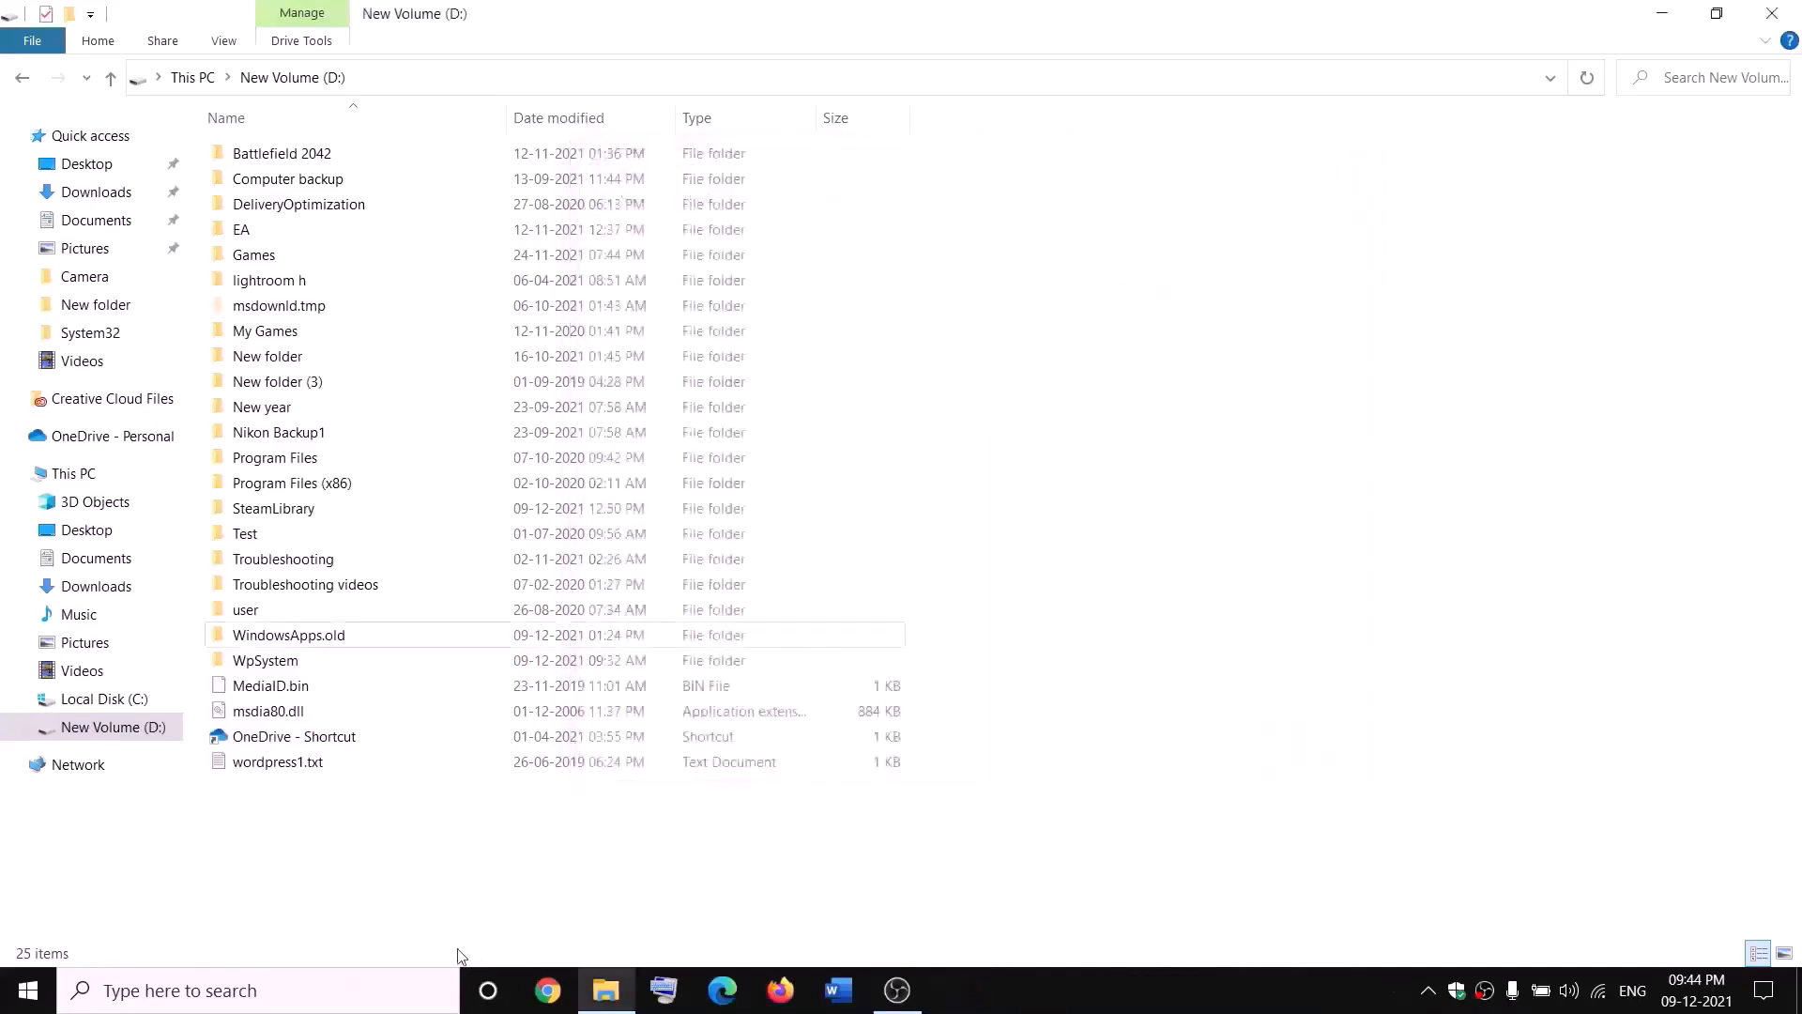
{"action": "left_click", "coordinate": [394, 990]}
{"action": "type", "text": "services"}
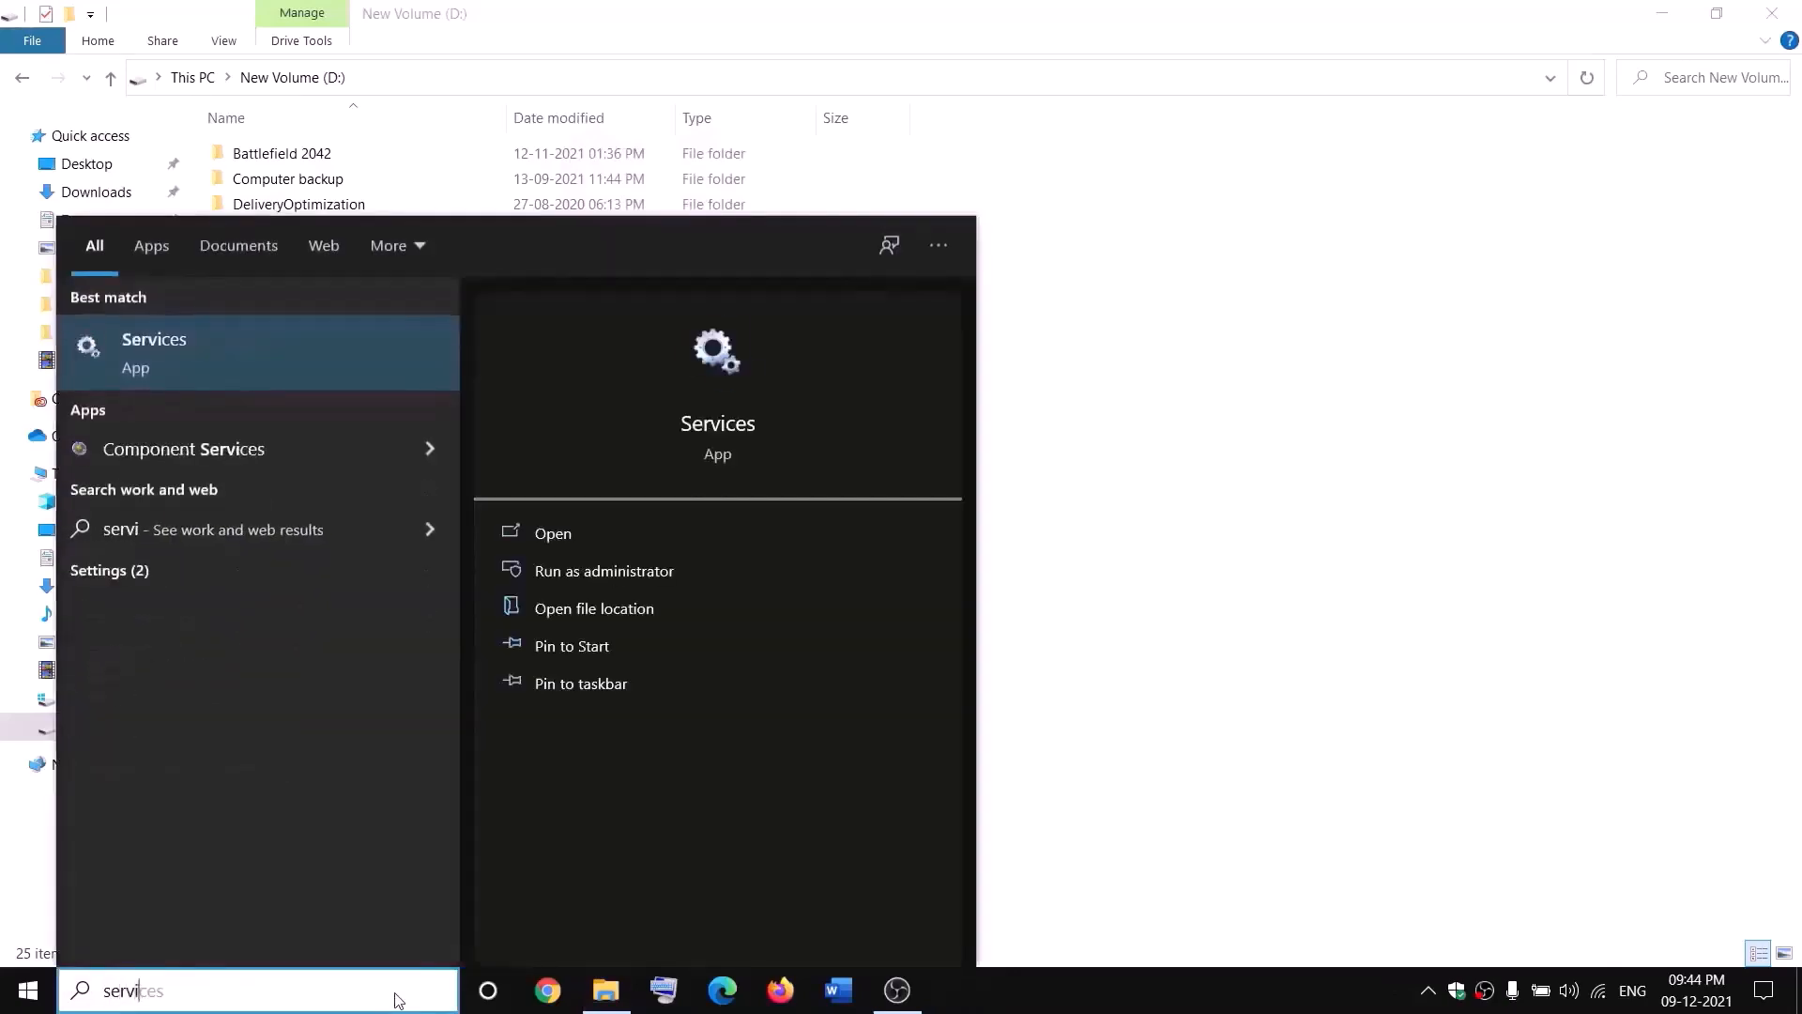
{"action": "key", "text": "Return"}
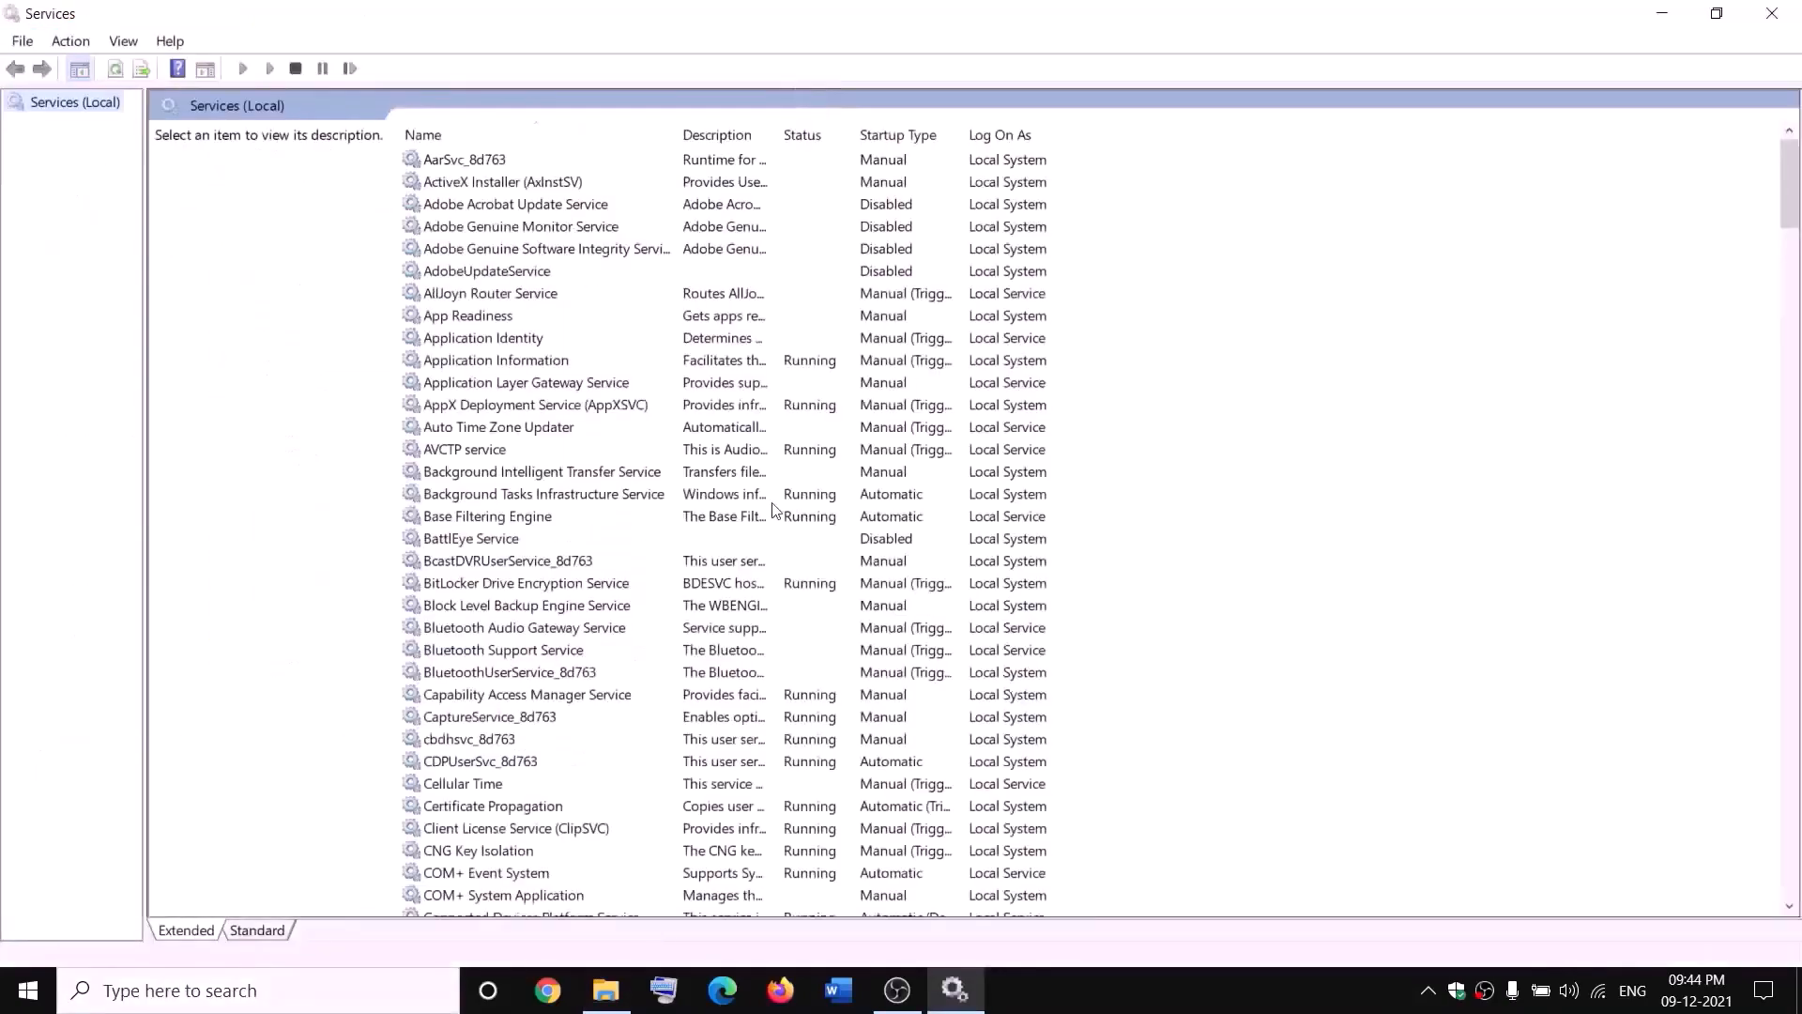
Step: Find the Gaming Services entries in the services list and start the one that logs on as Local Service
{"action": "left_click", "coordinate": [774, 498]}
{"action": "key", "text": "g"}
{"action": "left_click", "coordinate": [798, 254]}
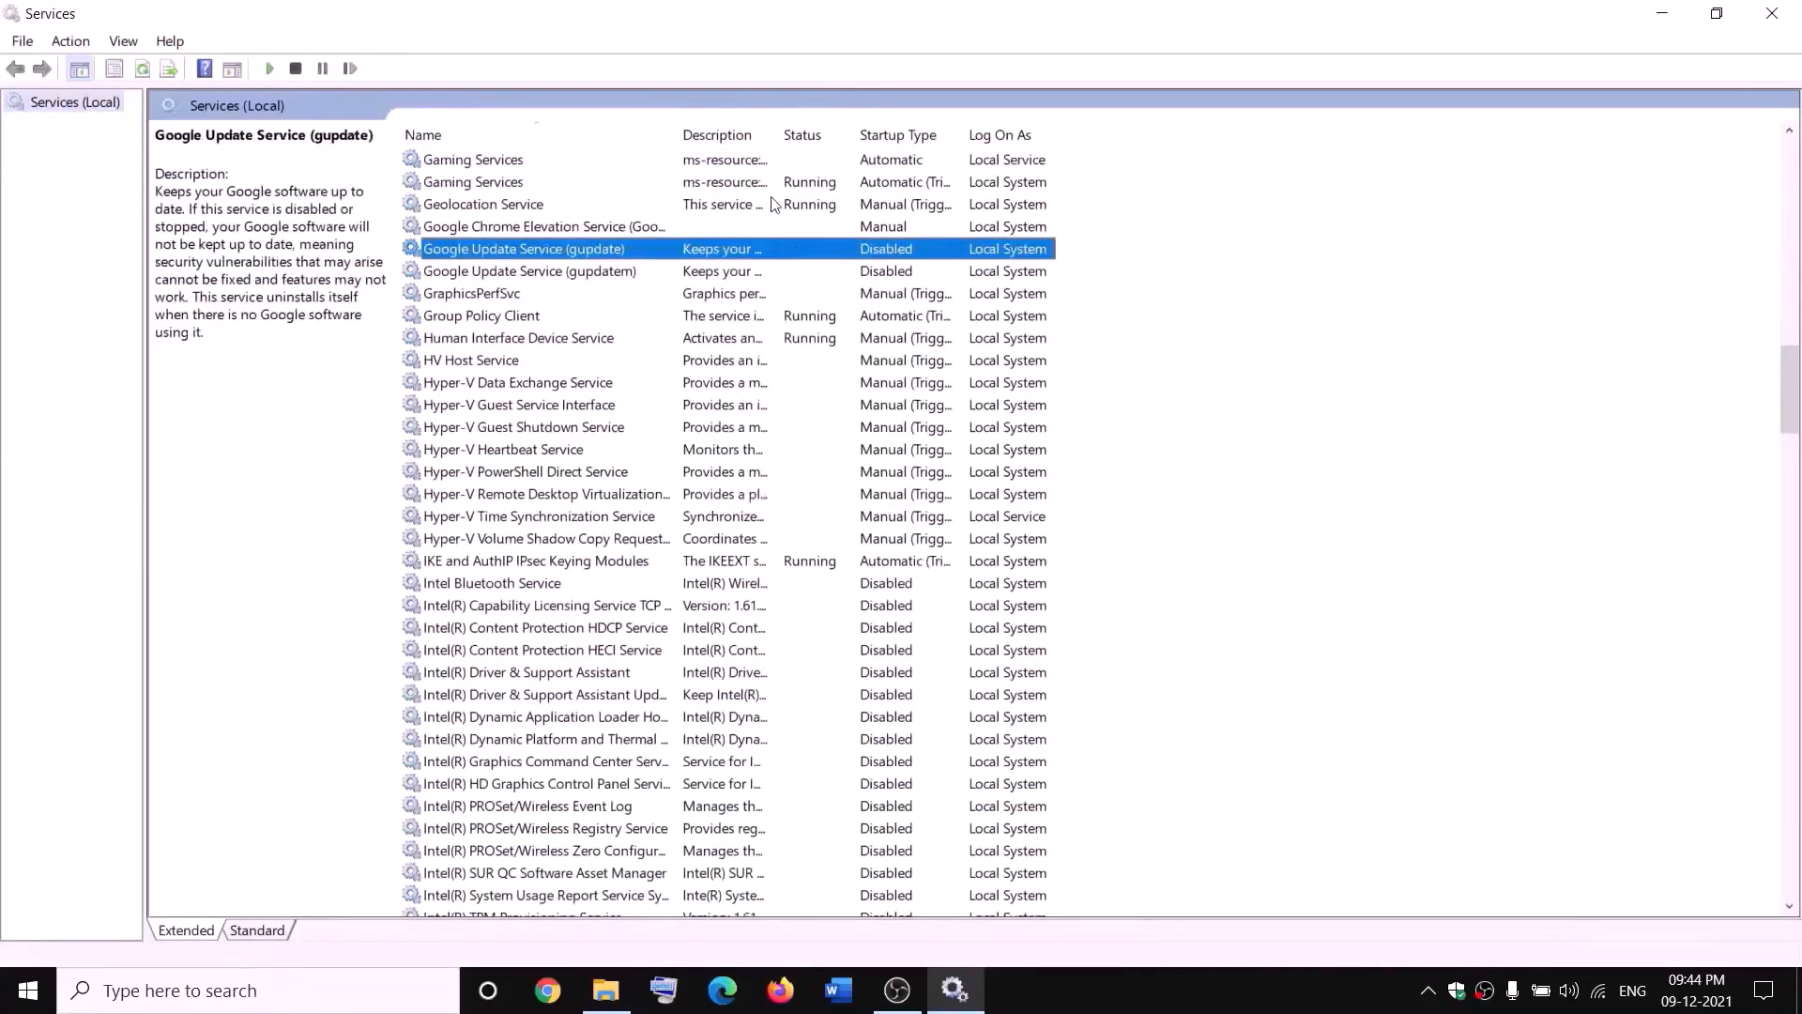
{"action": "right_click", "coordinate": [750, 162]}
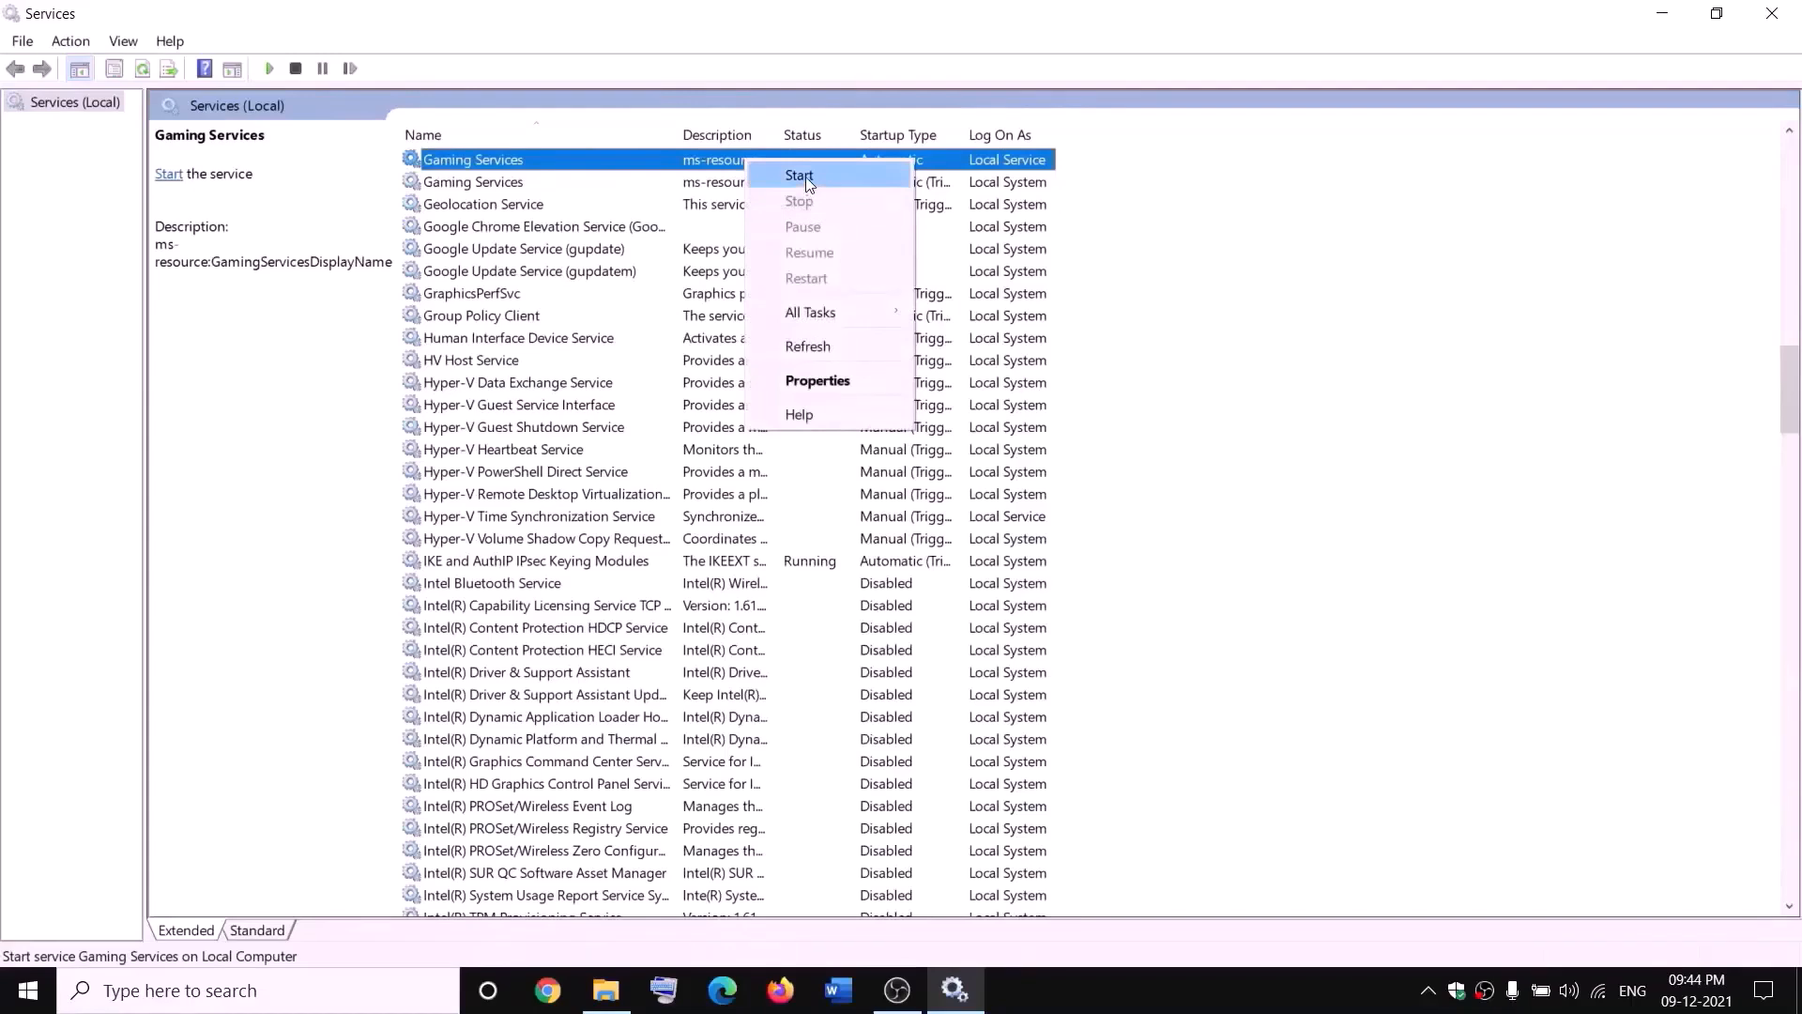
{"action": "left_click", "coordinate": [805, 177]}
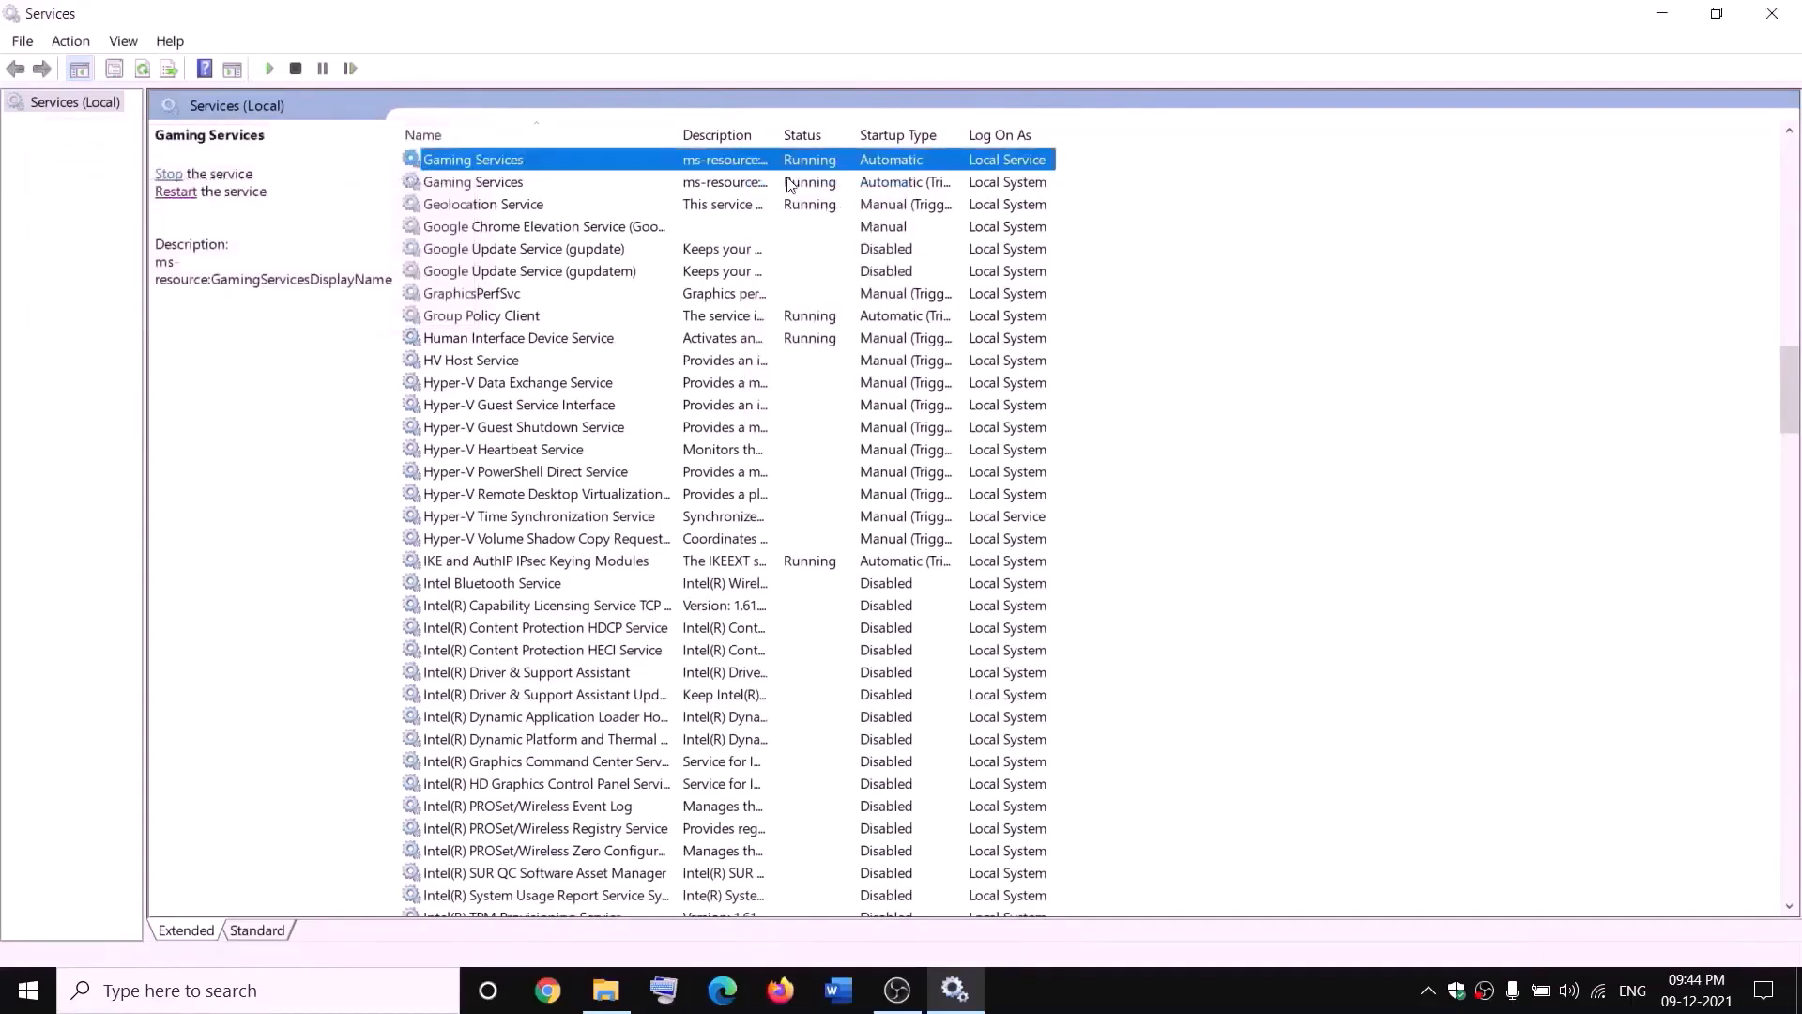
Step: Stop both Gaming Services entries, the Local Service one and the Local System one
{"action": "right_click", "coordinate": [735, 164]}
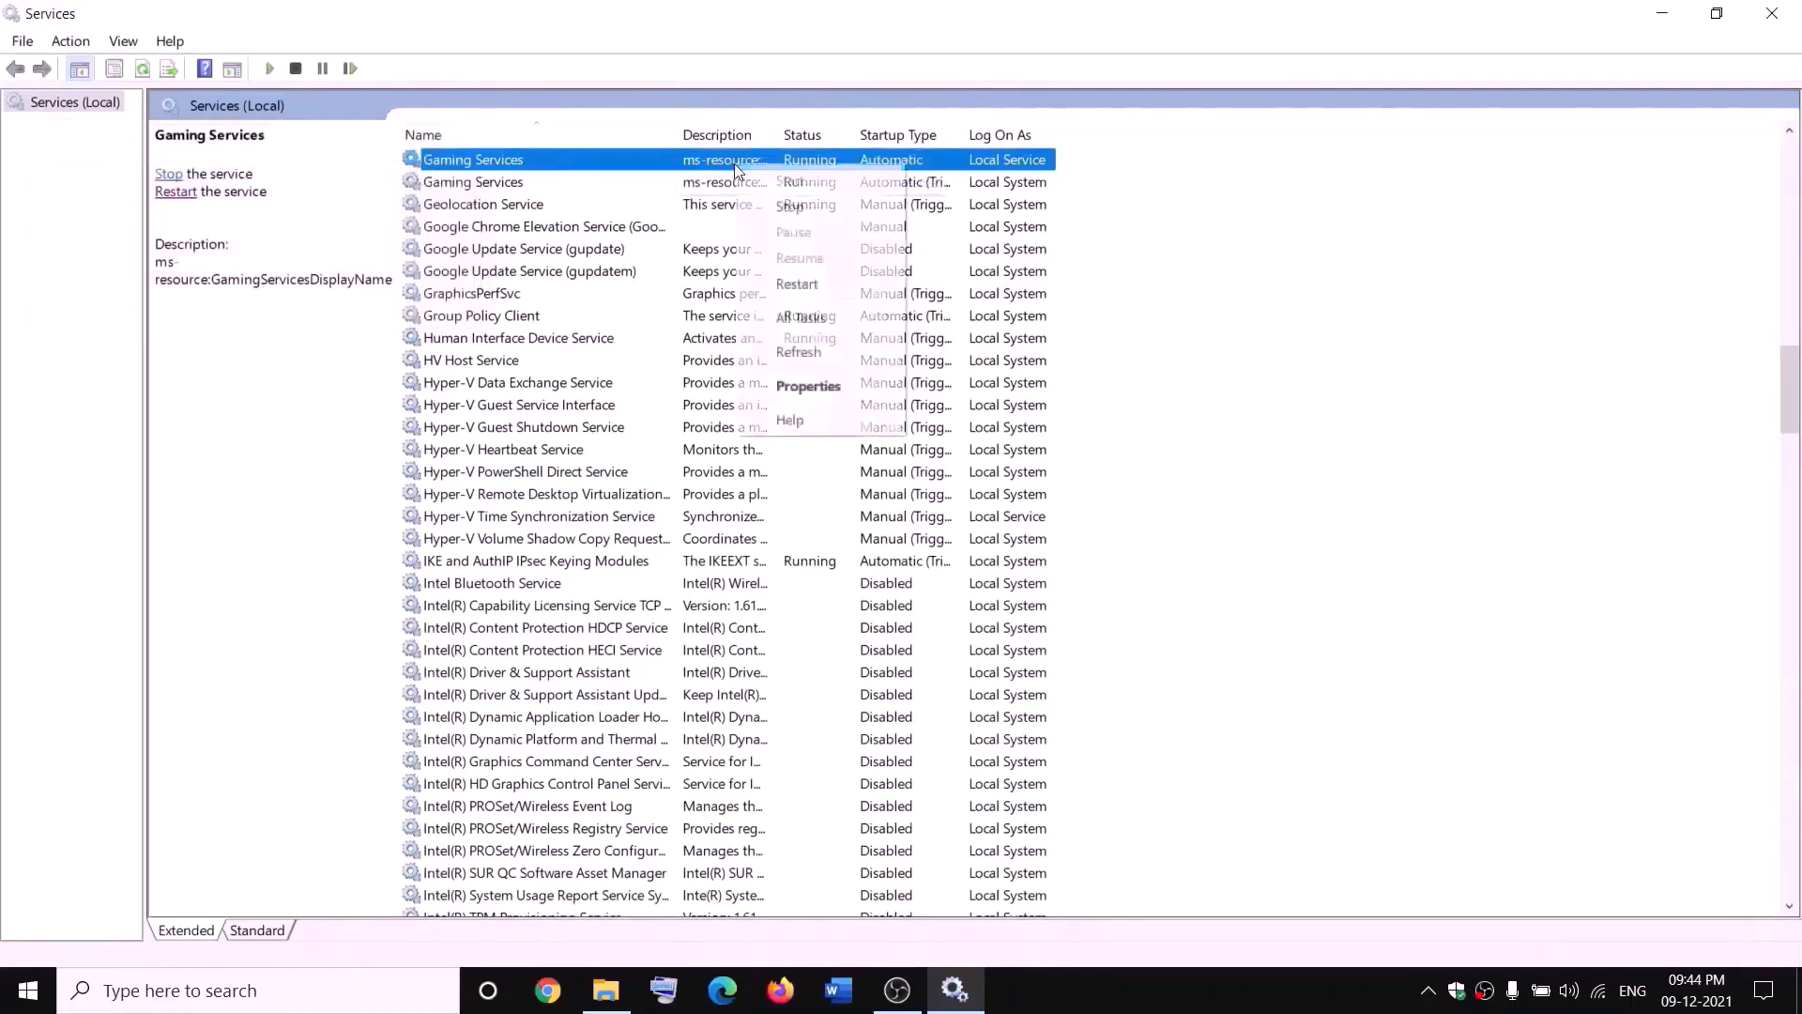
{"action": "left_click", "coordinate": [789, 205]}
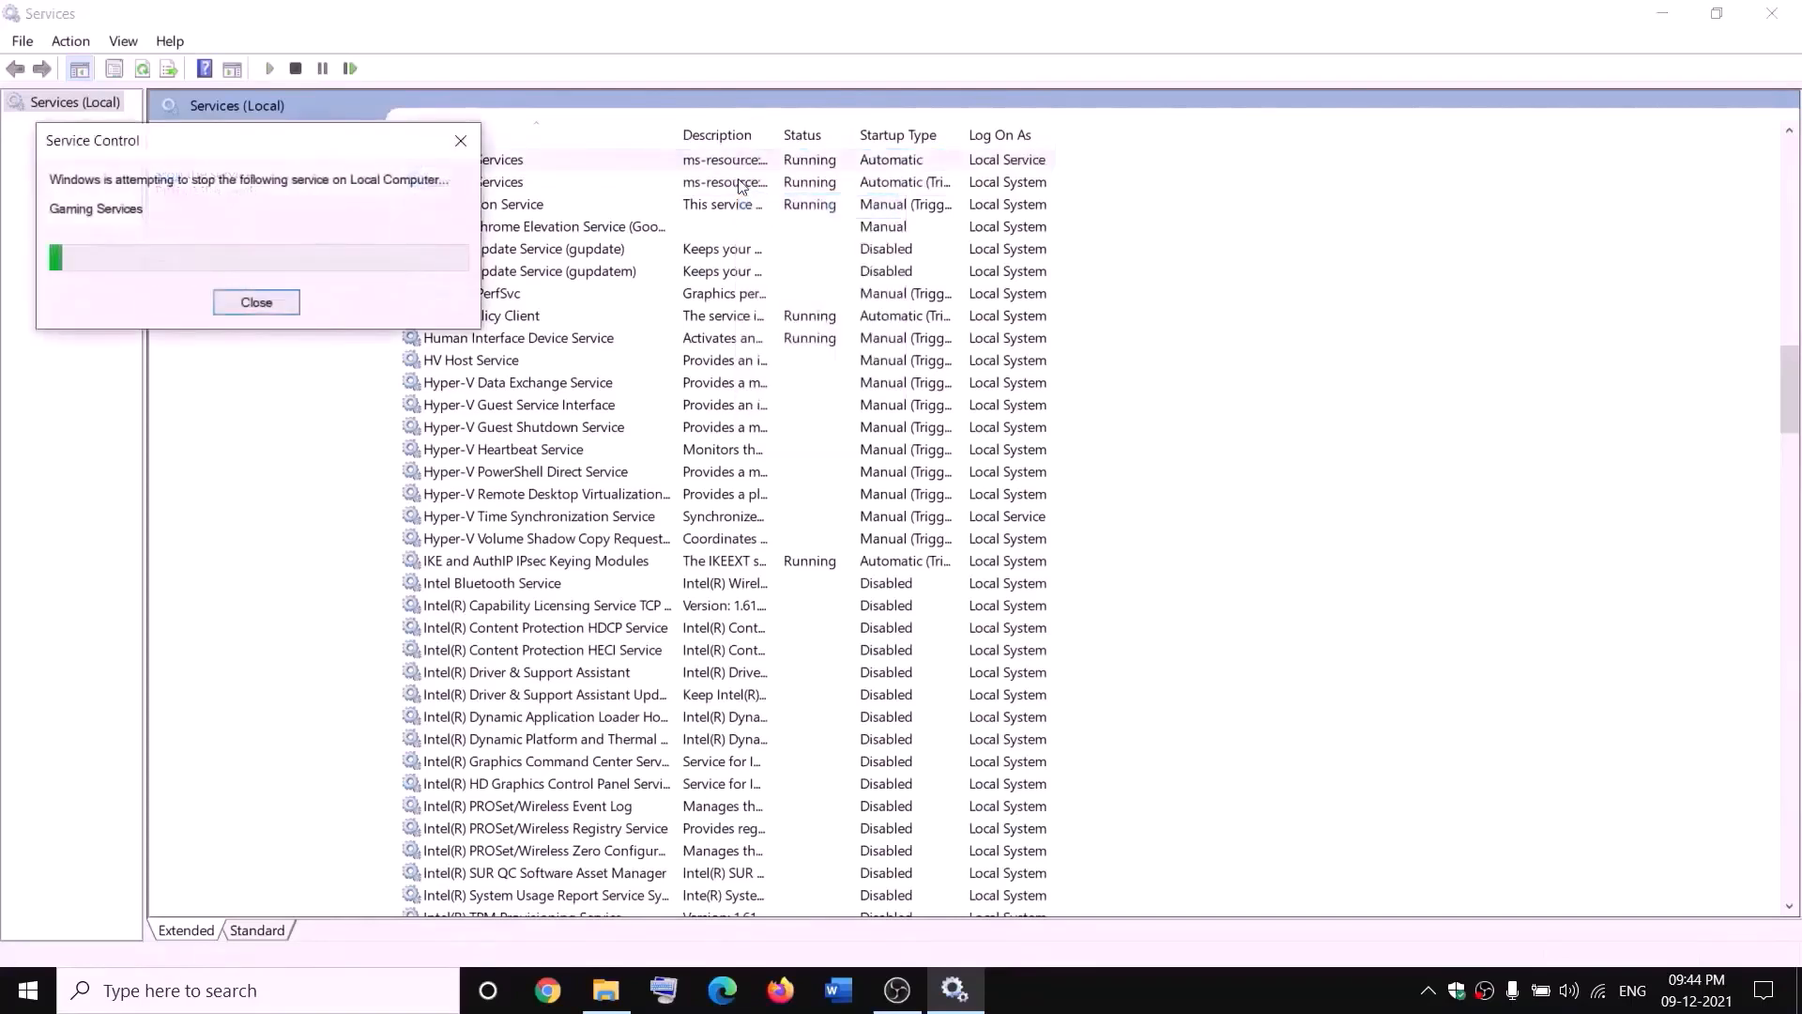
{"action": "left_click", "coordinate": [736, 183]}
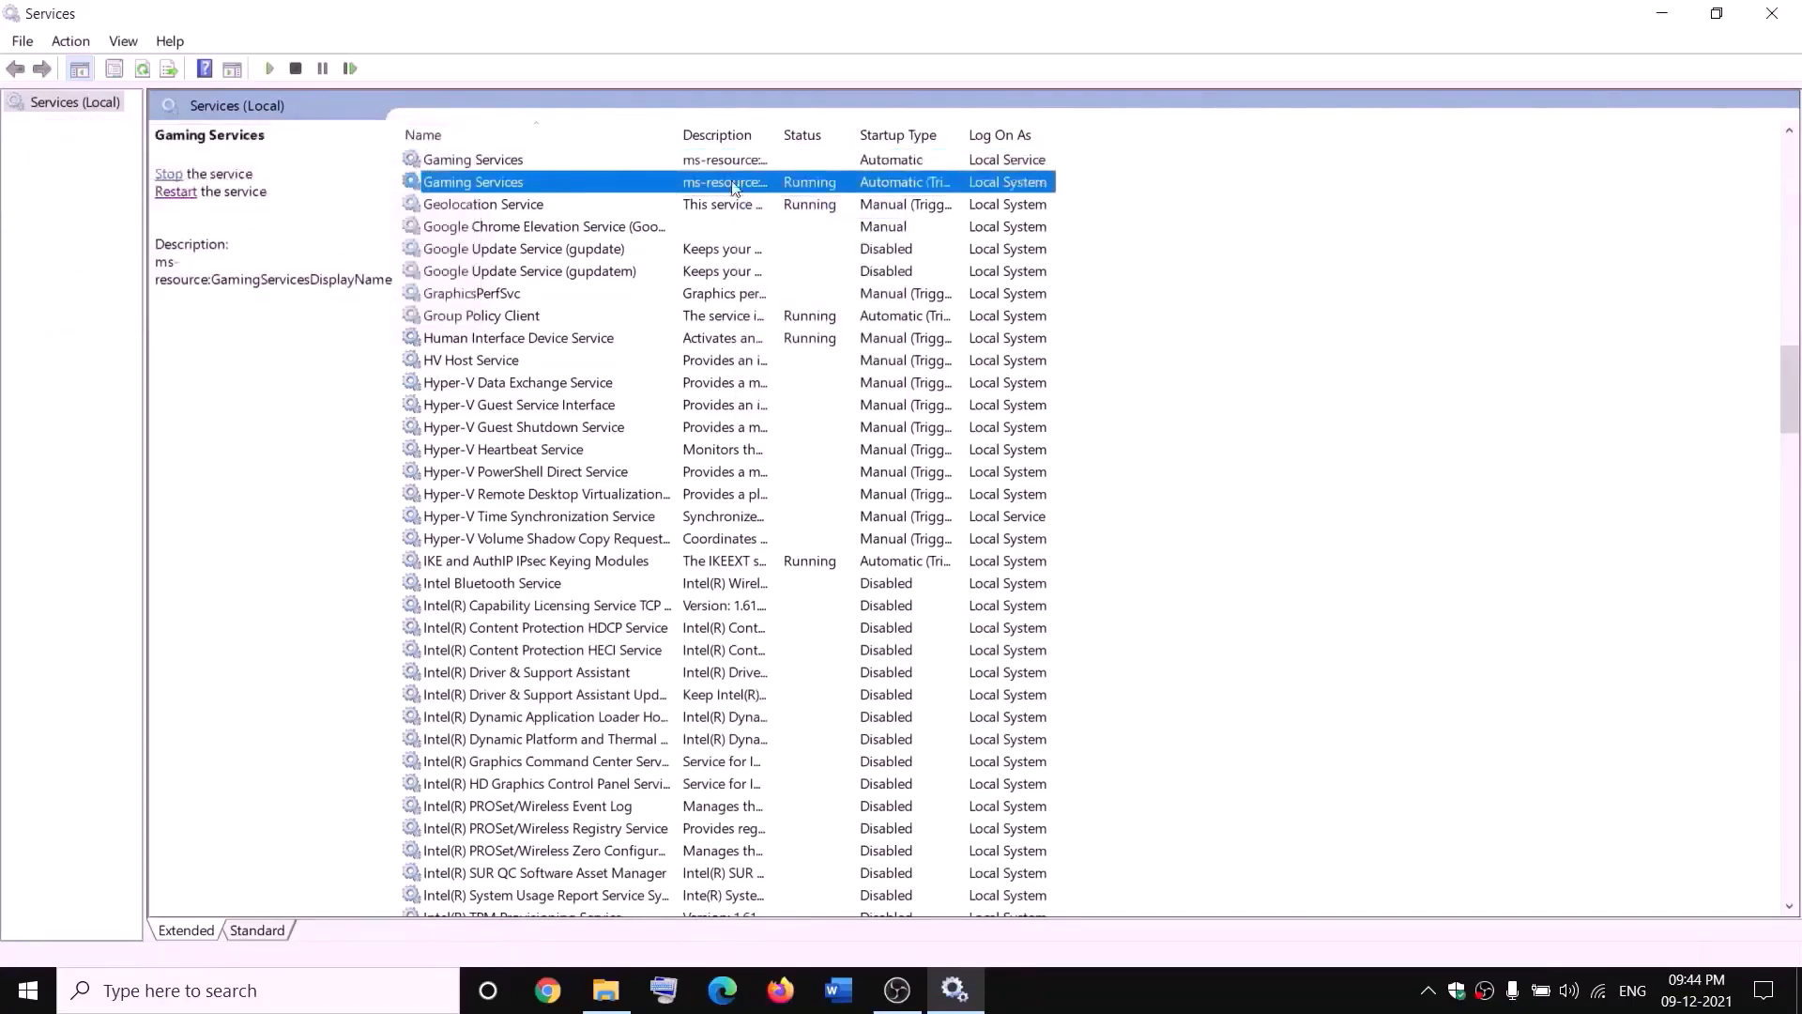
{"action": "right_click", "coordinate": [736, 184]}
{"action": "left_click", "coordinate": [819, 226]}
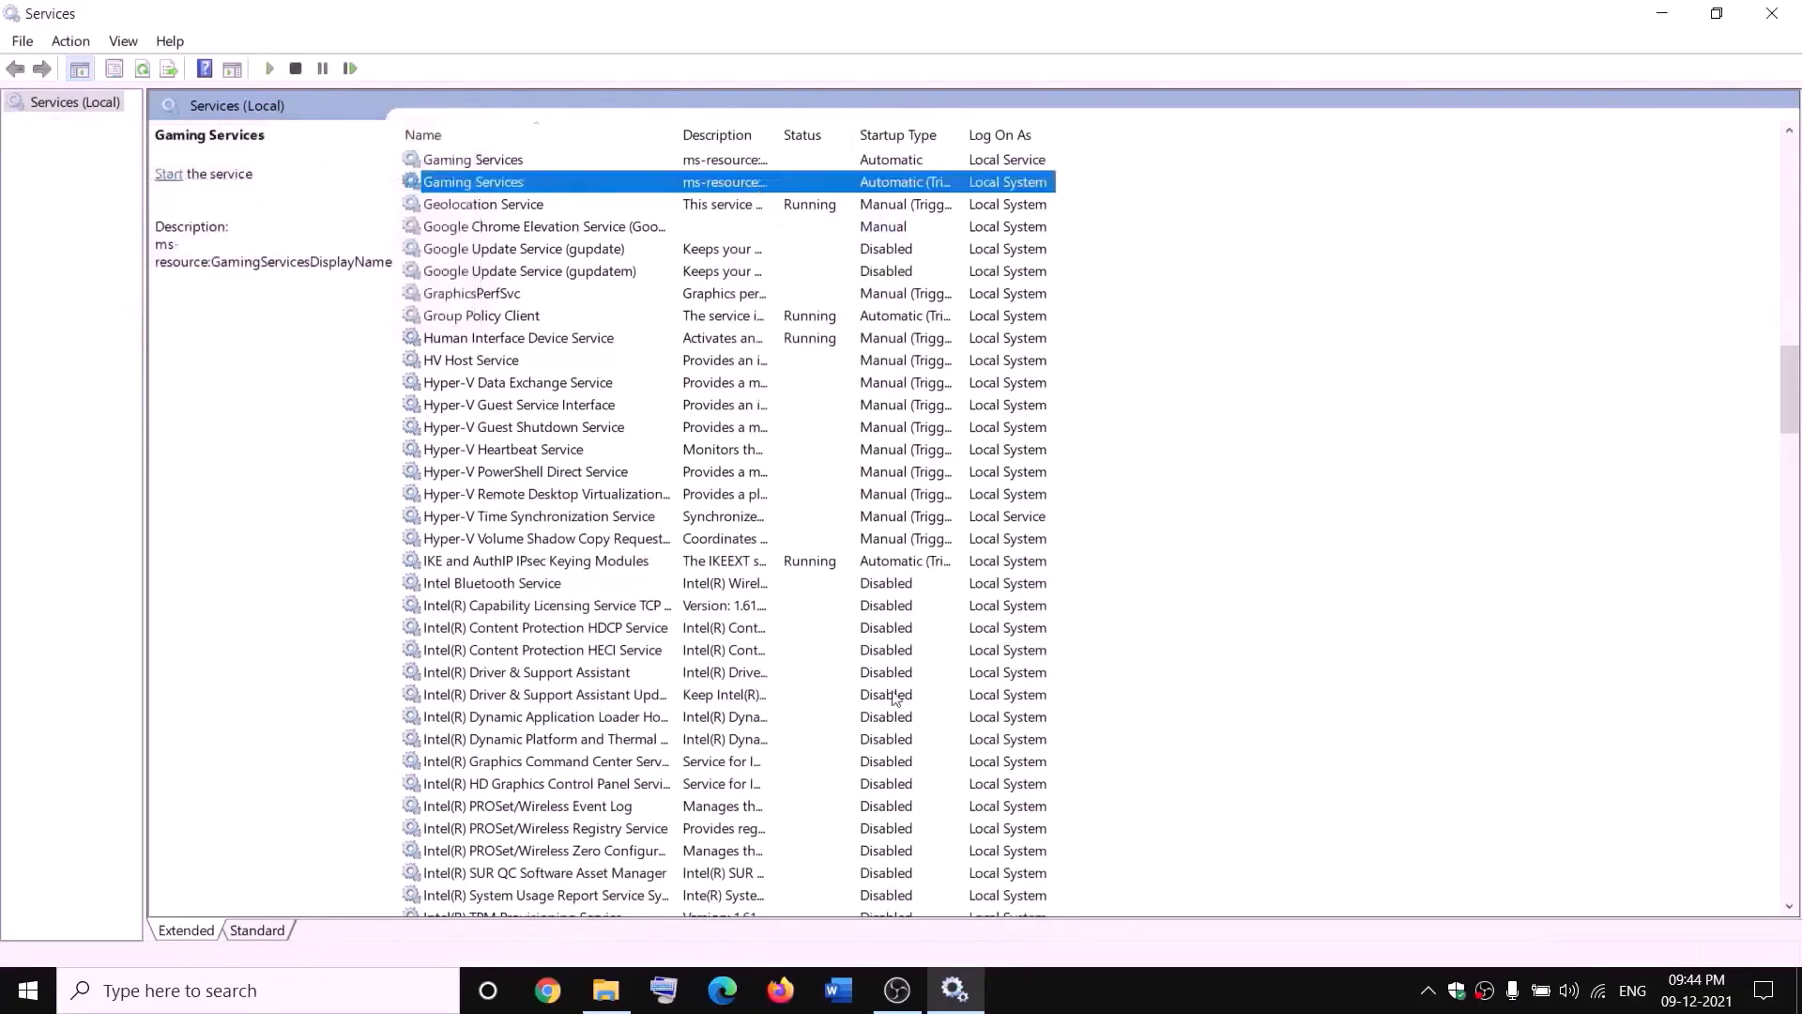
Step: Check the WindowsApps.old folder on the D: drive, and start both Gaming Services entries in the Services console
{"action": "left_click", "coordinate": [607, 990]}
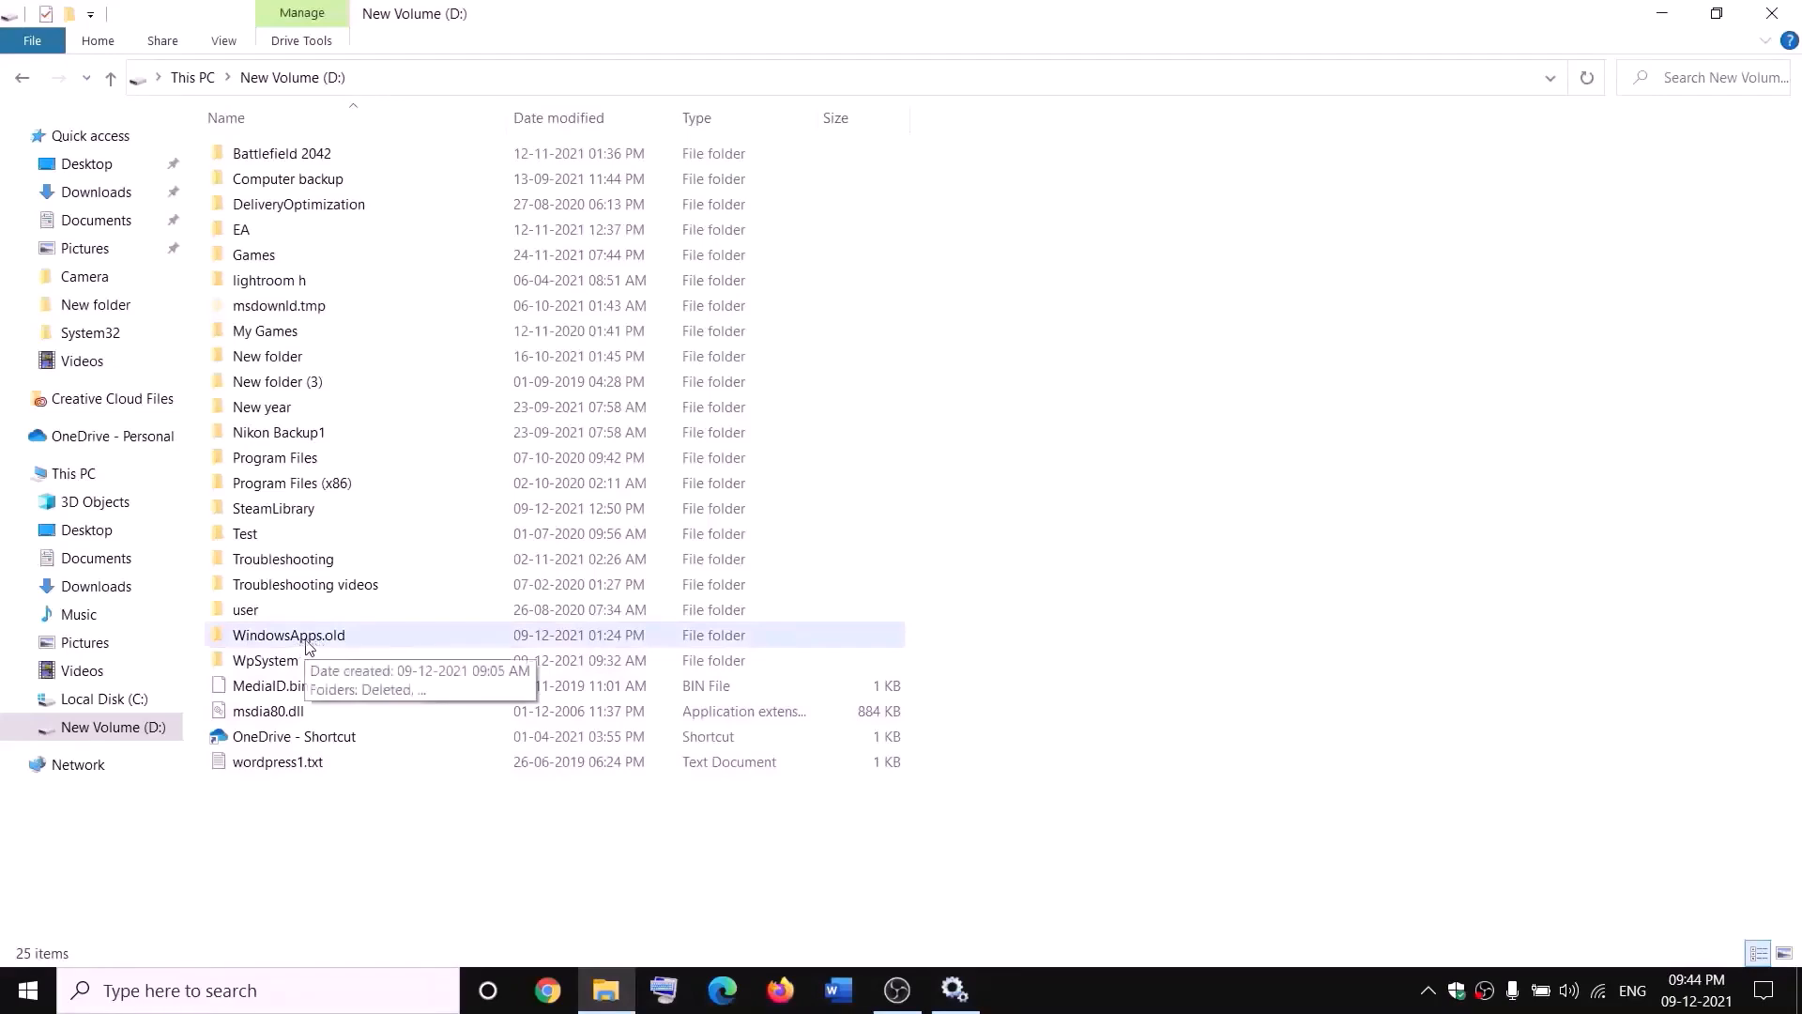
{"action": "left_click", "coordinate": [343, 645]}
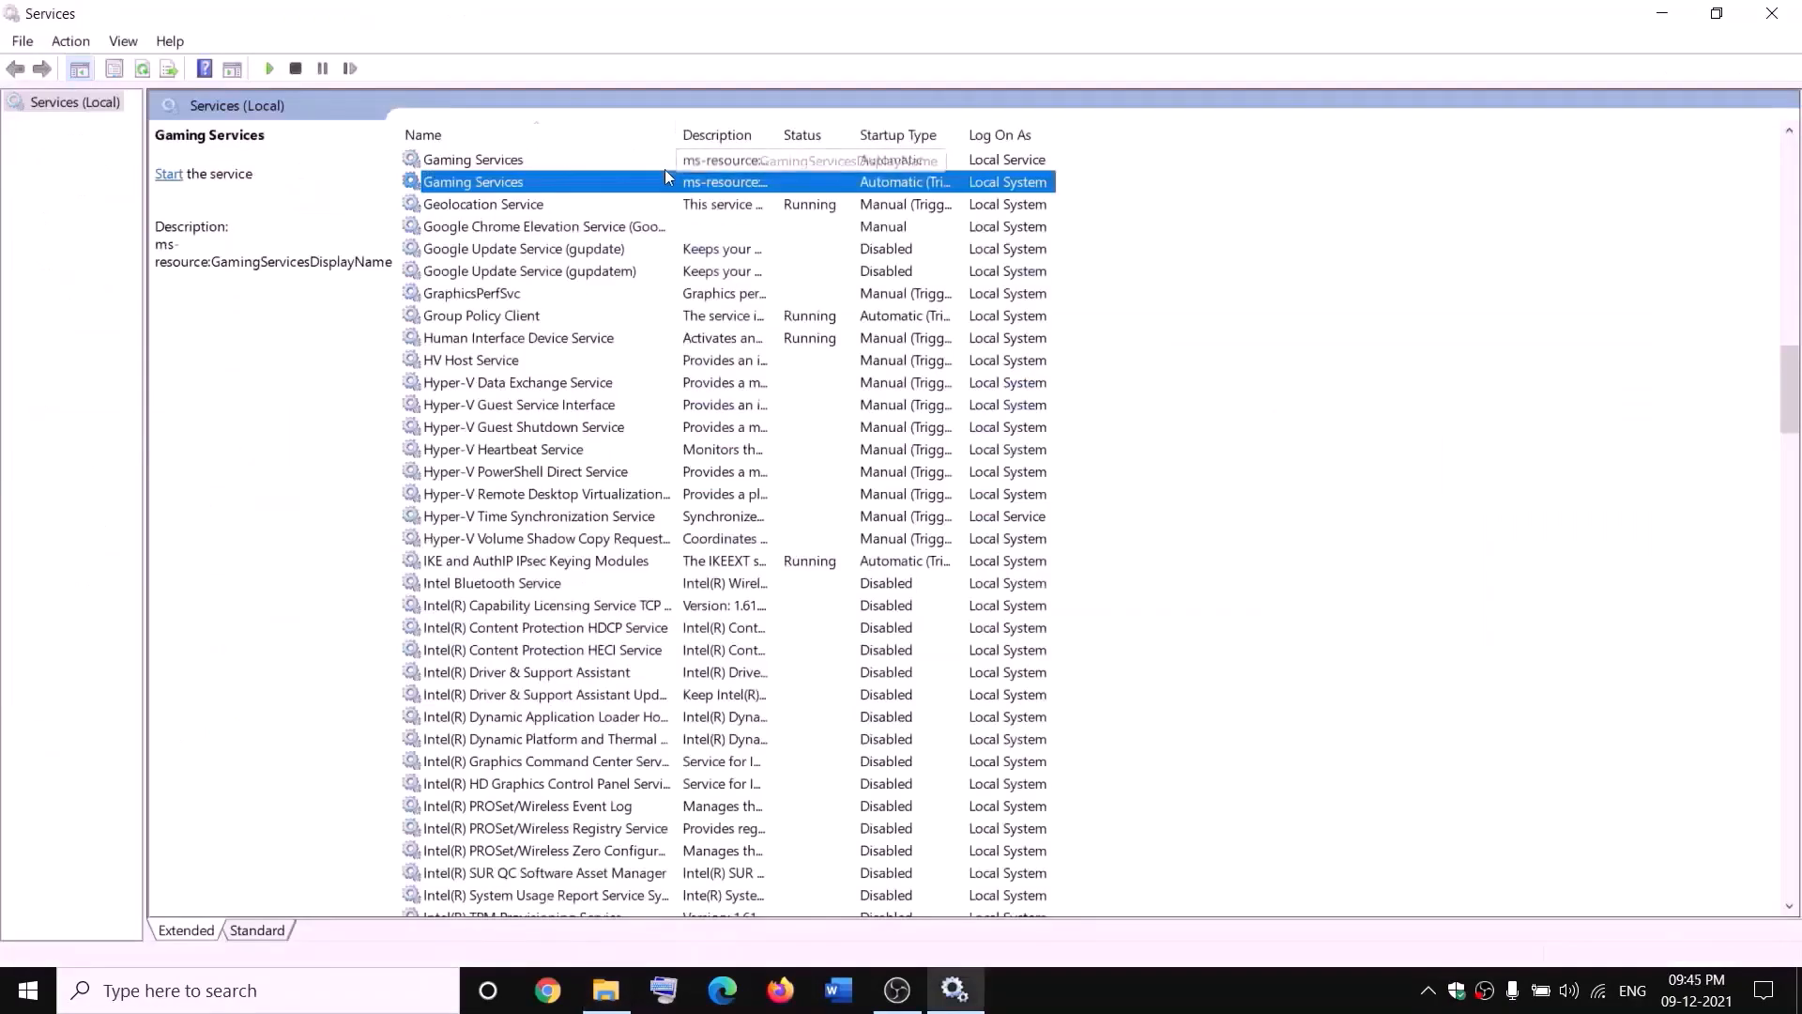
{"action": "right_click", "coordinate": [666, 161]}
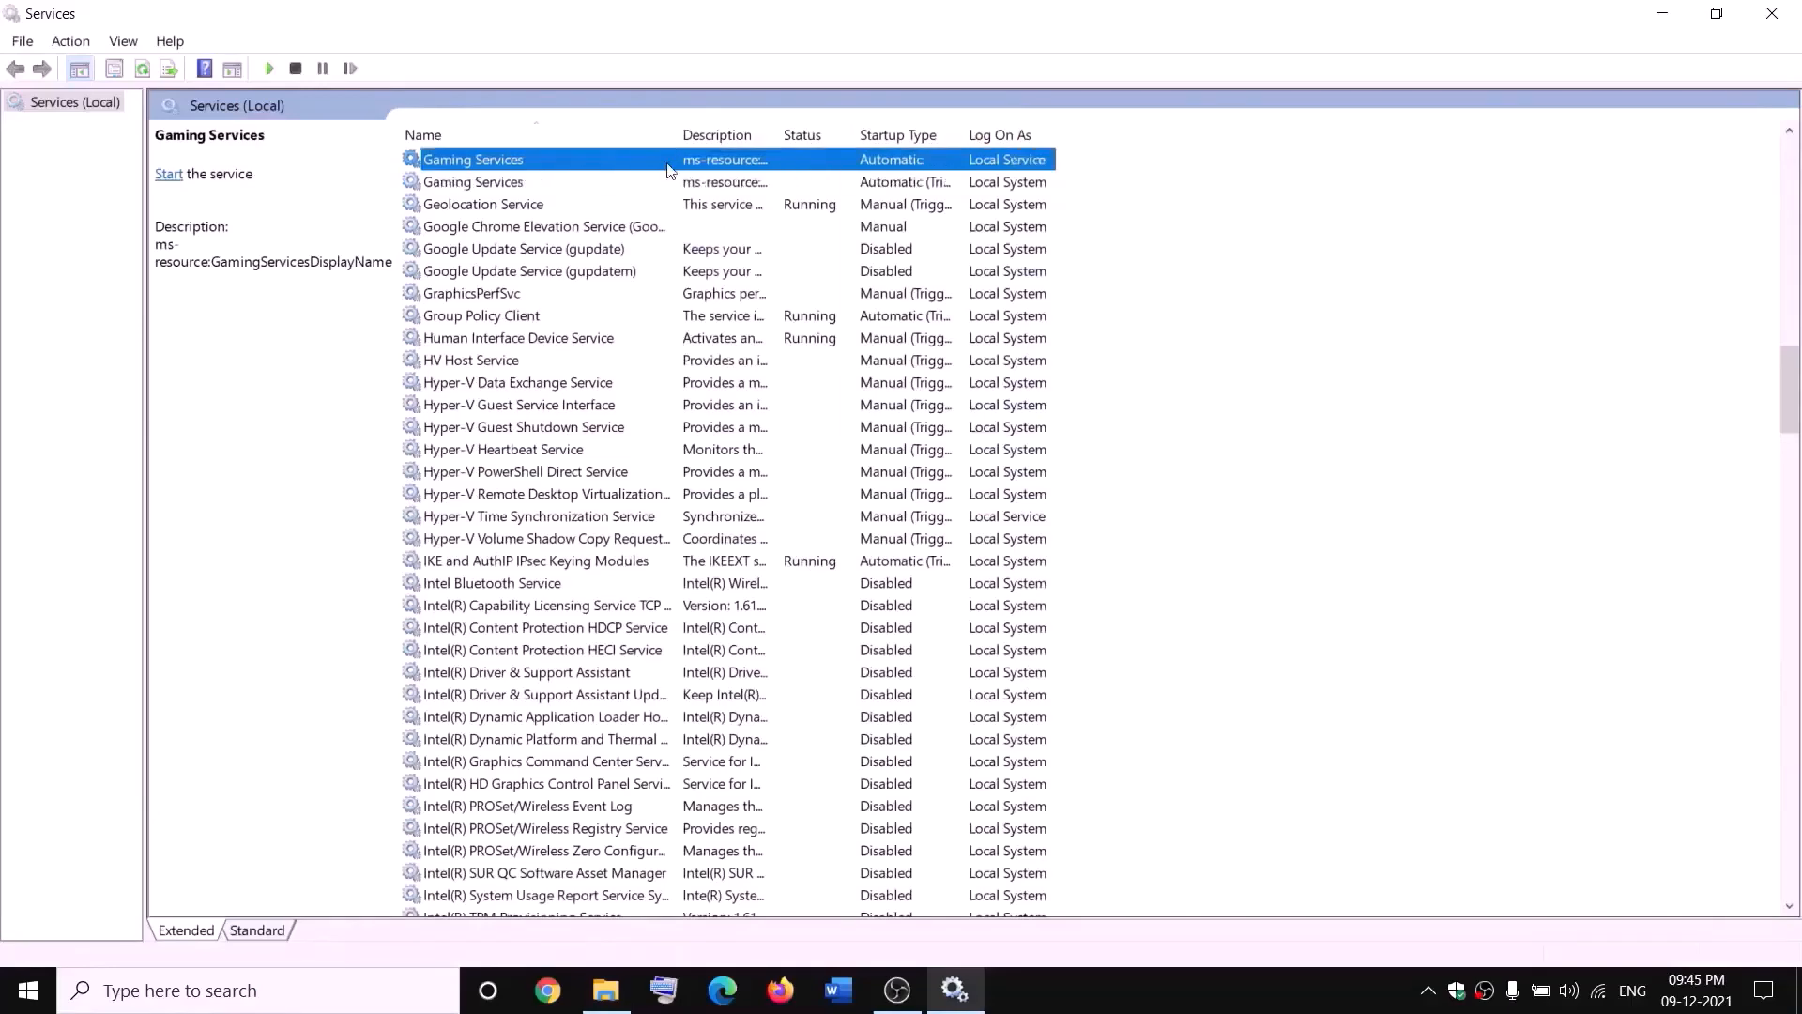
{"action": "left_click", "coordinate": [715, 180]}
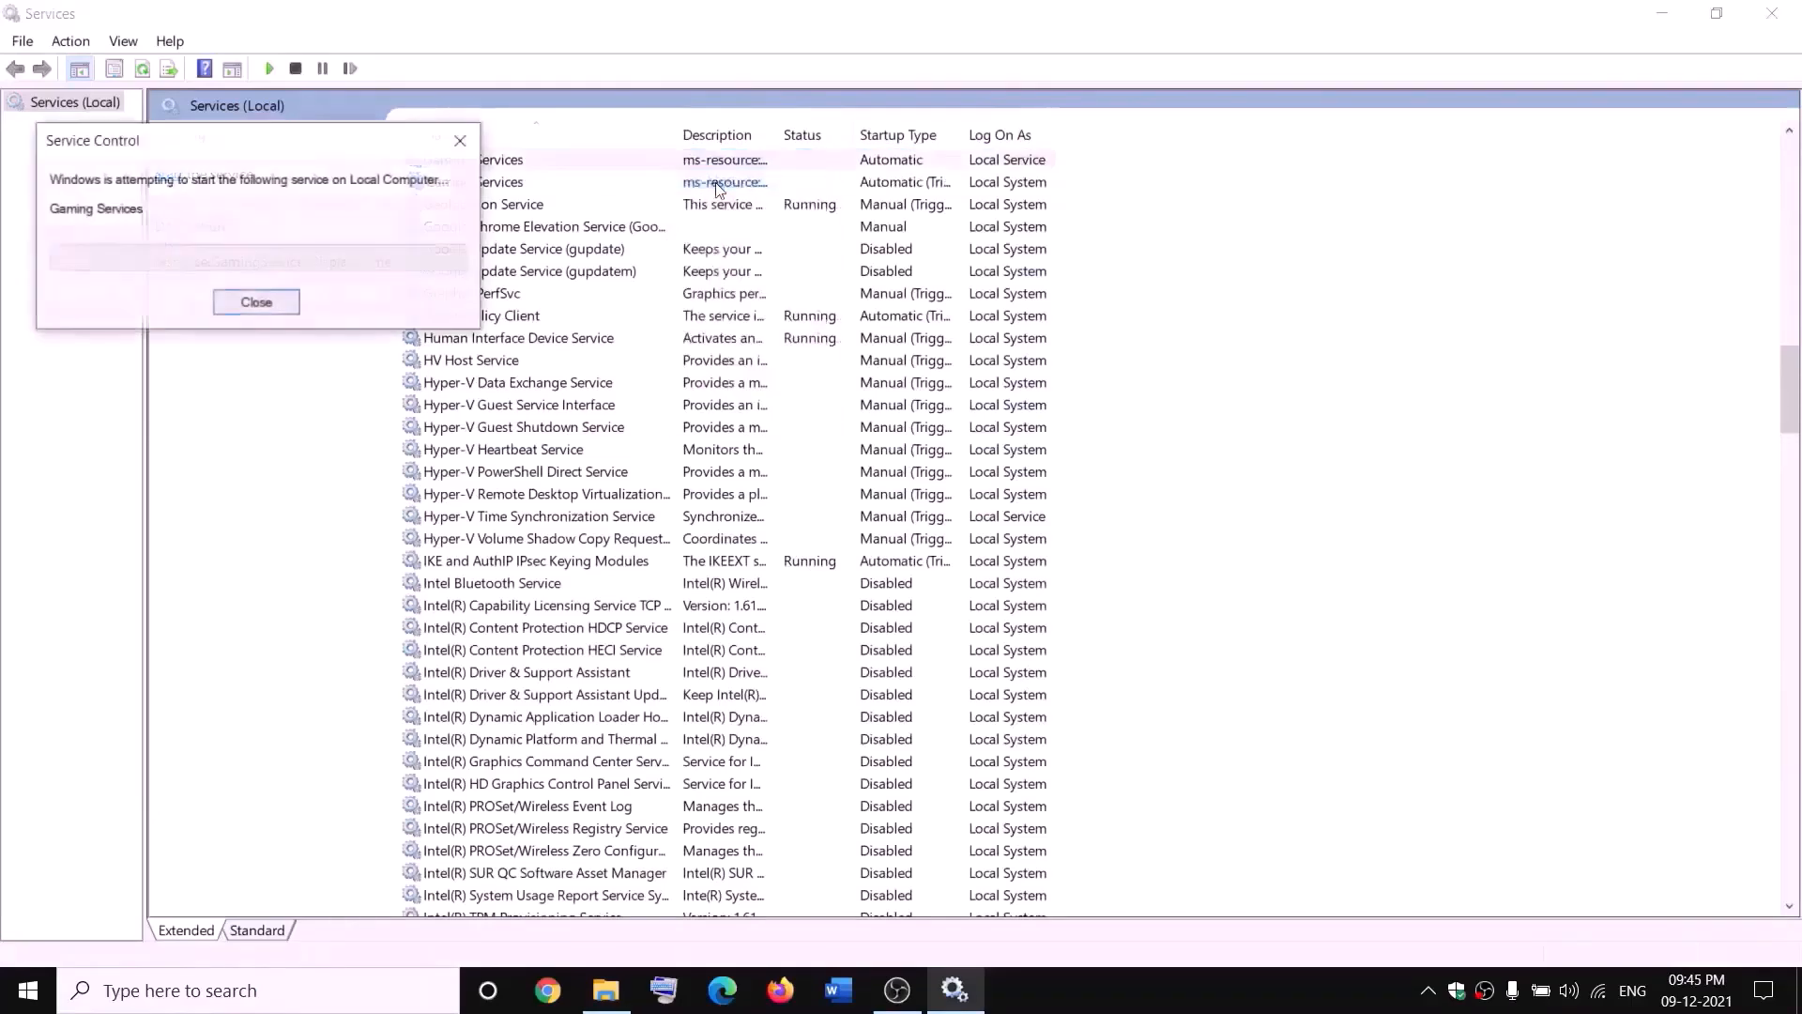
{"action": "right_click", "coordinate": [728, 187]}
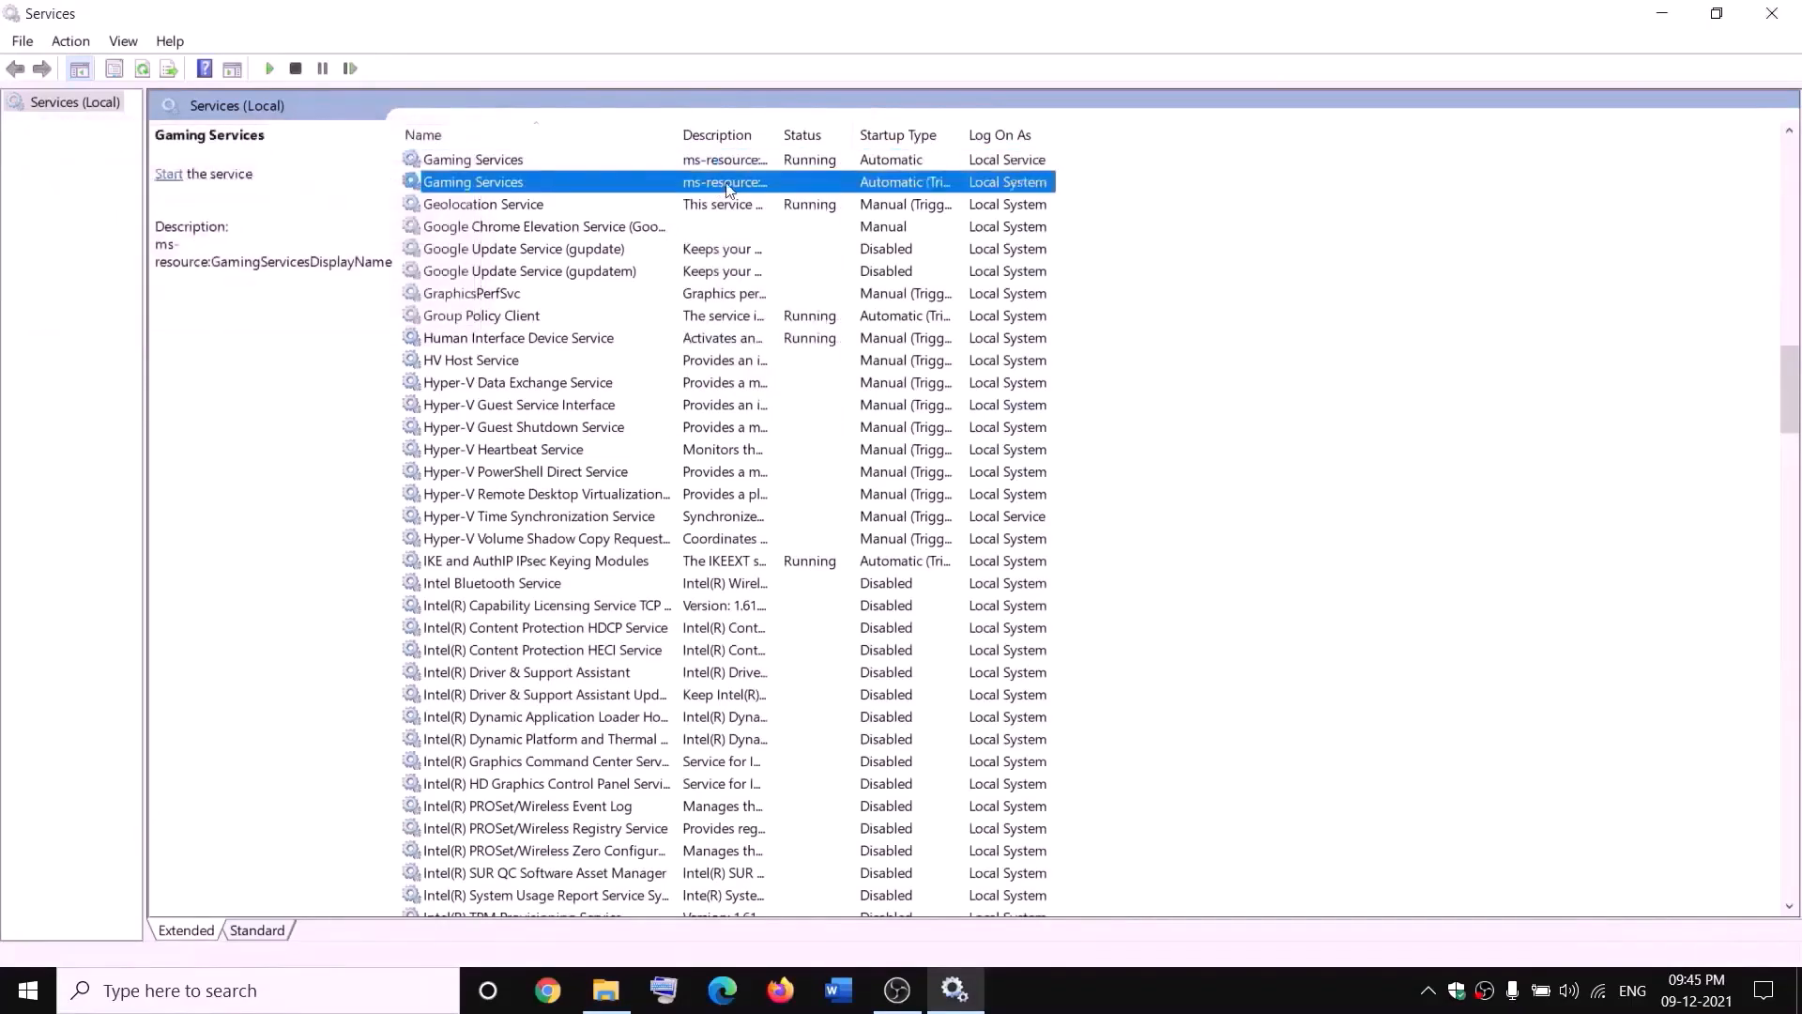
{"action": "left_click", "coordinate": [770, 200]}
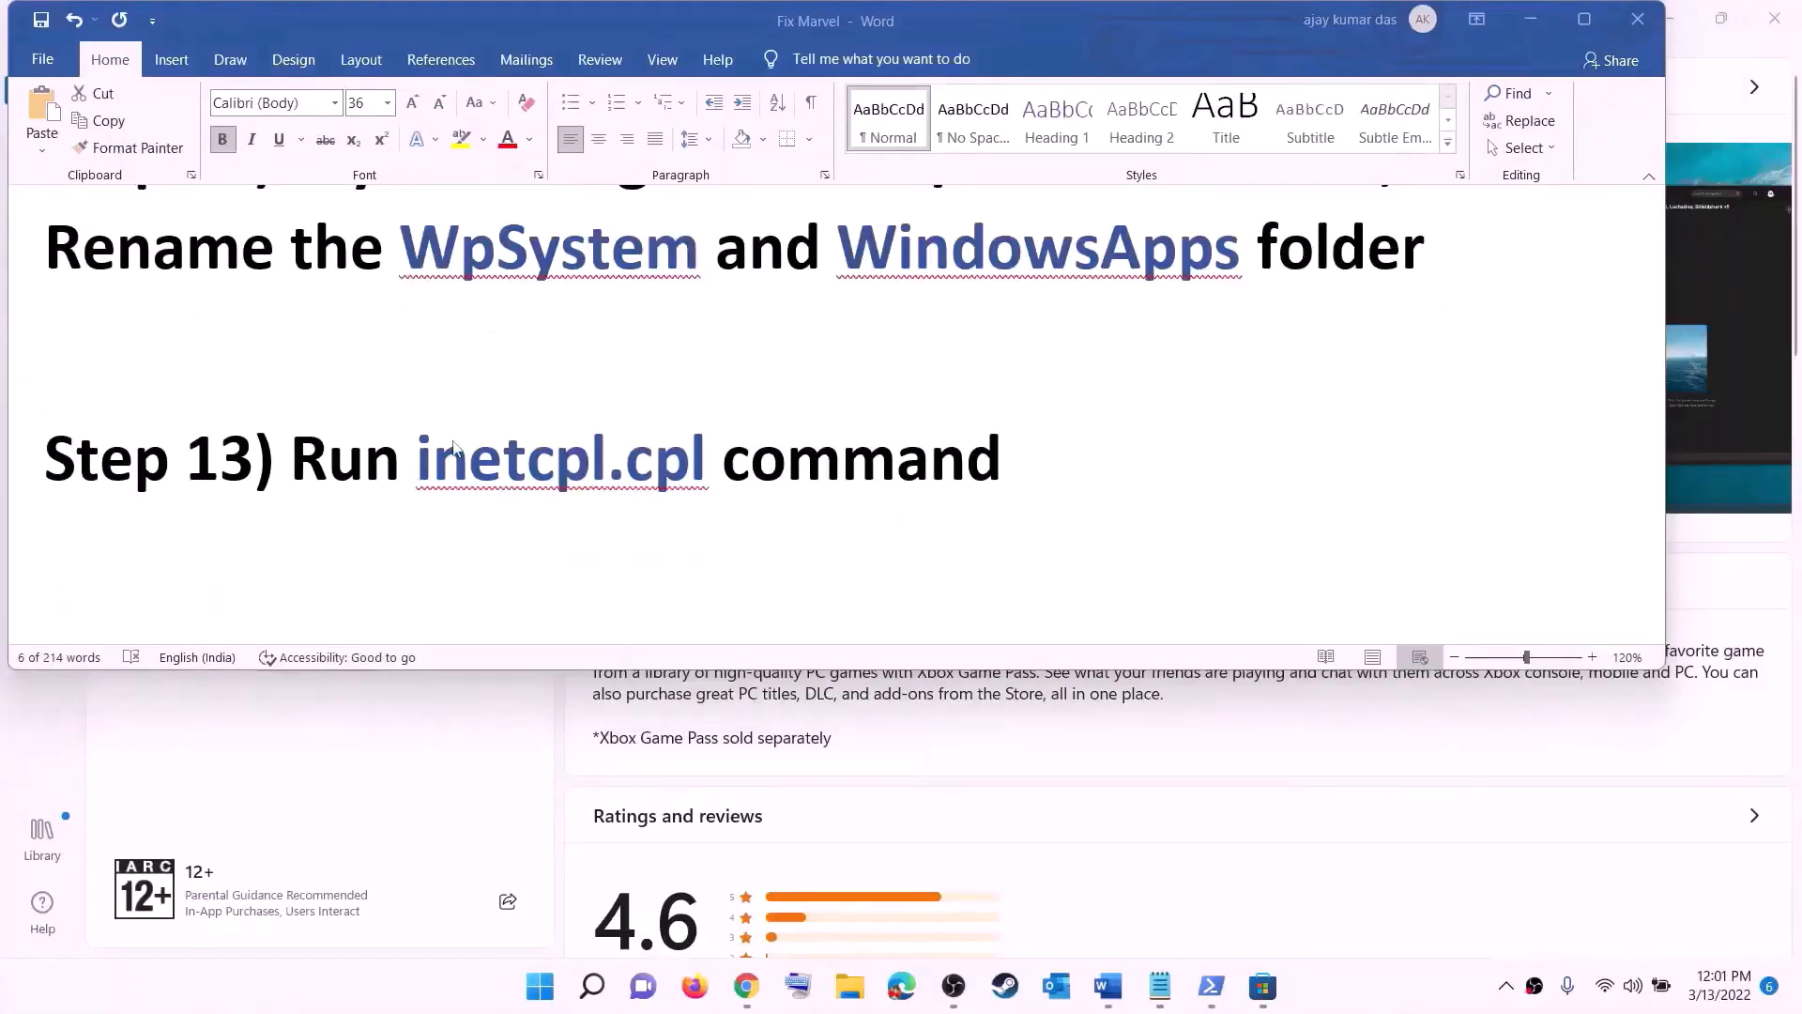
Step: Copy the inetcpl.cpl command from the Word document and run it from Windows search
{"action": "left_click_drag", "start_coordinate": [446, 465], "coordinate": [669, 444]}
{"action": "key", "text": "ctrl+c"}
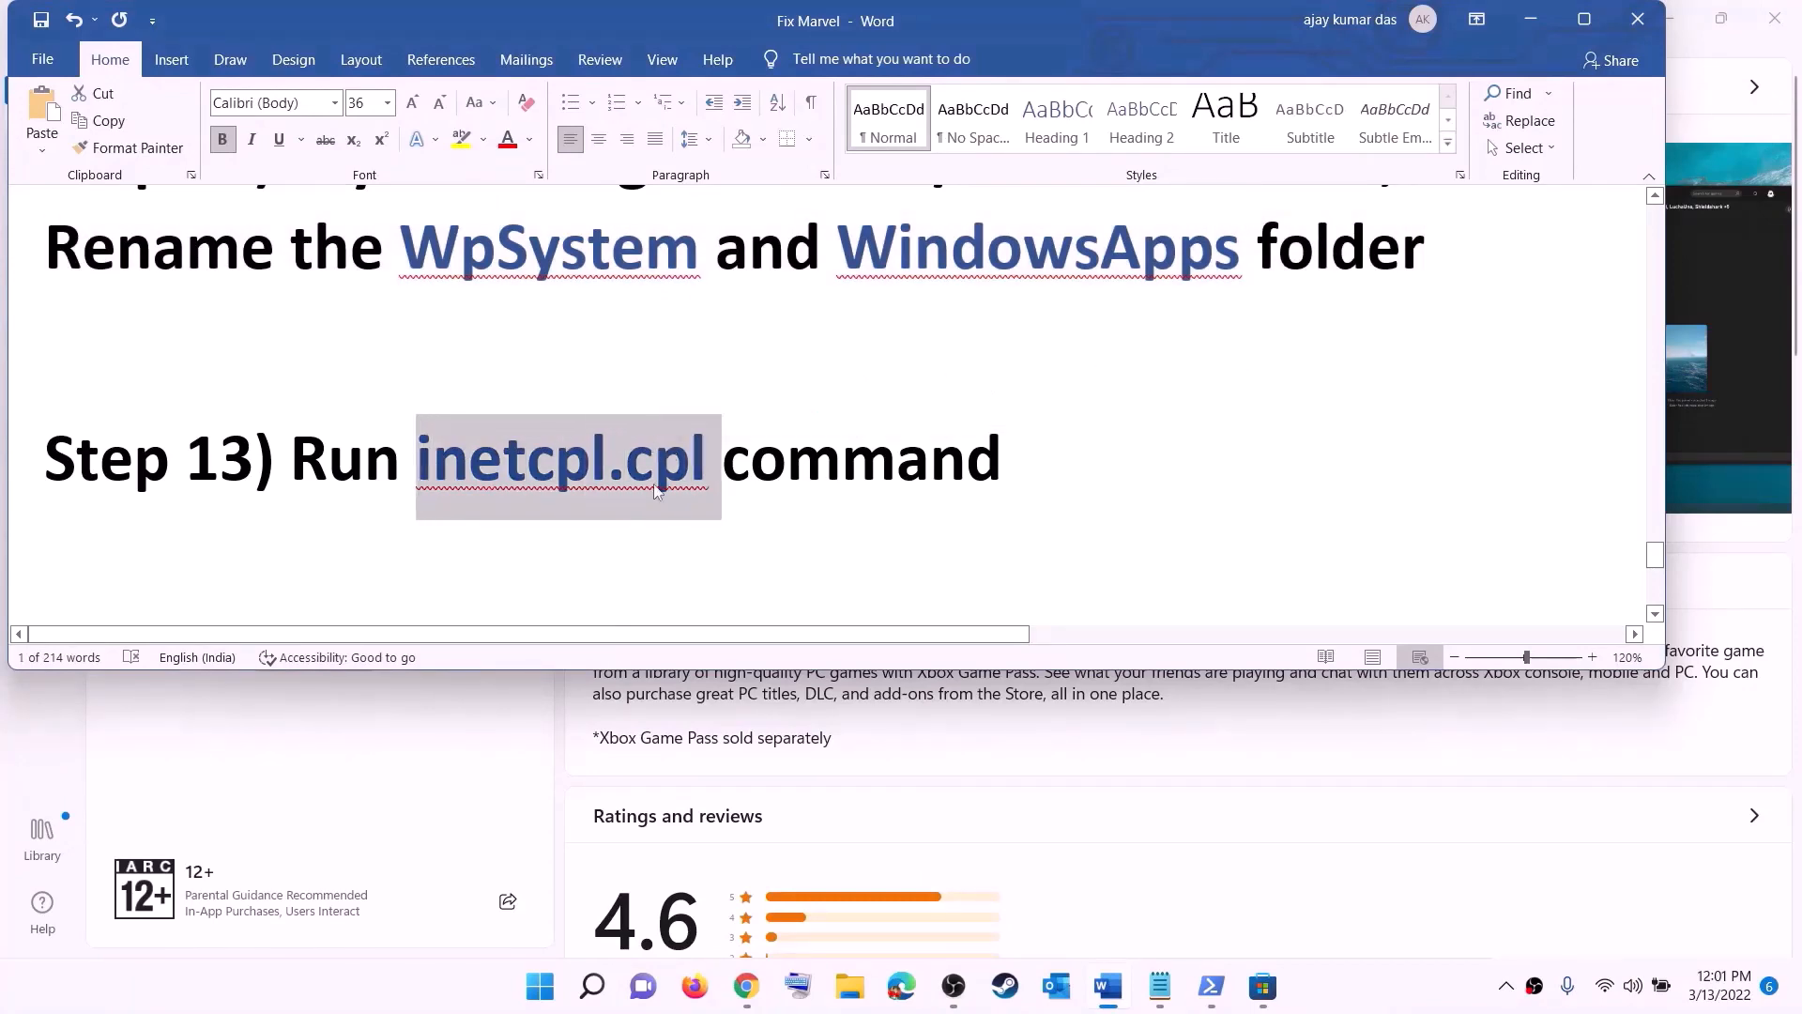
{"action": "left_click", "coordinate": [562, 990]}
{"action": "key", "text": "ctrl+v"}
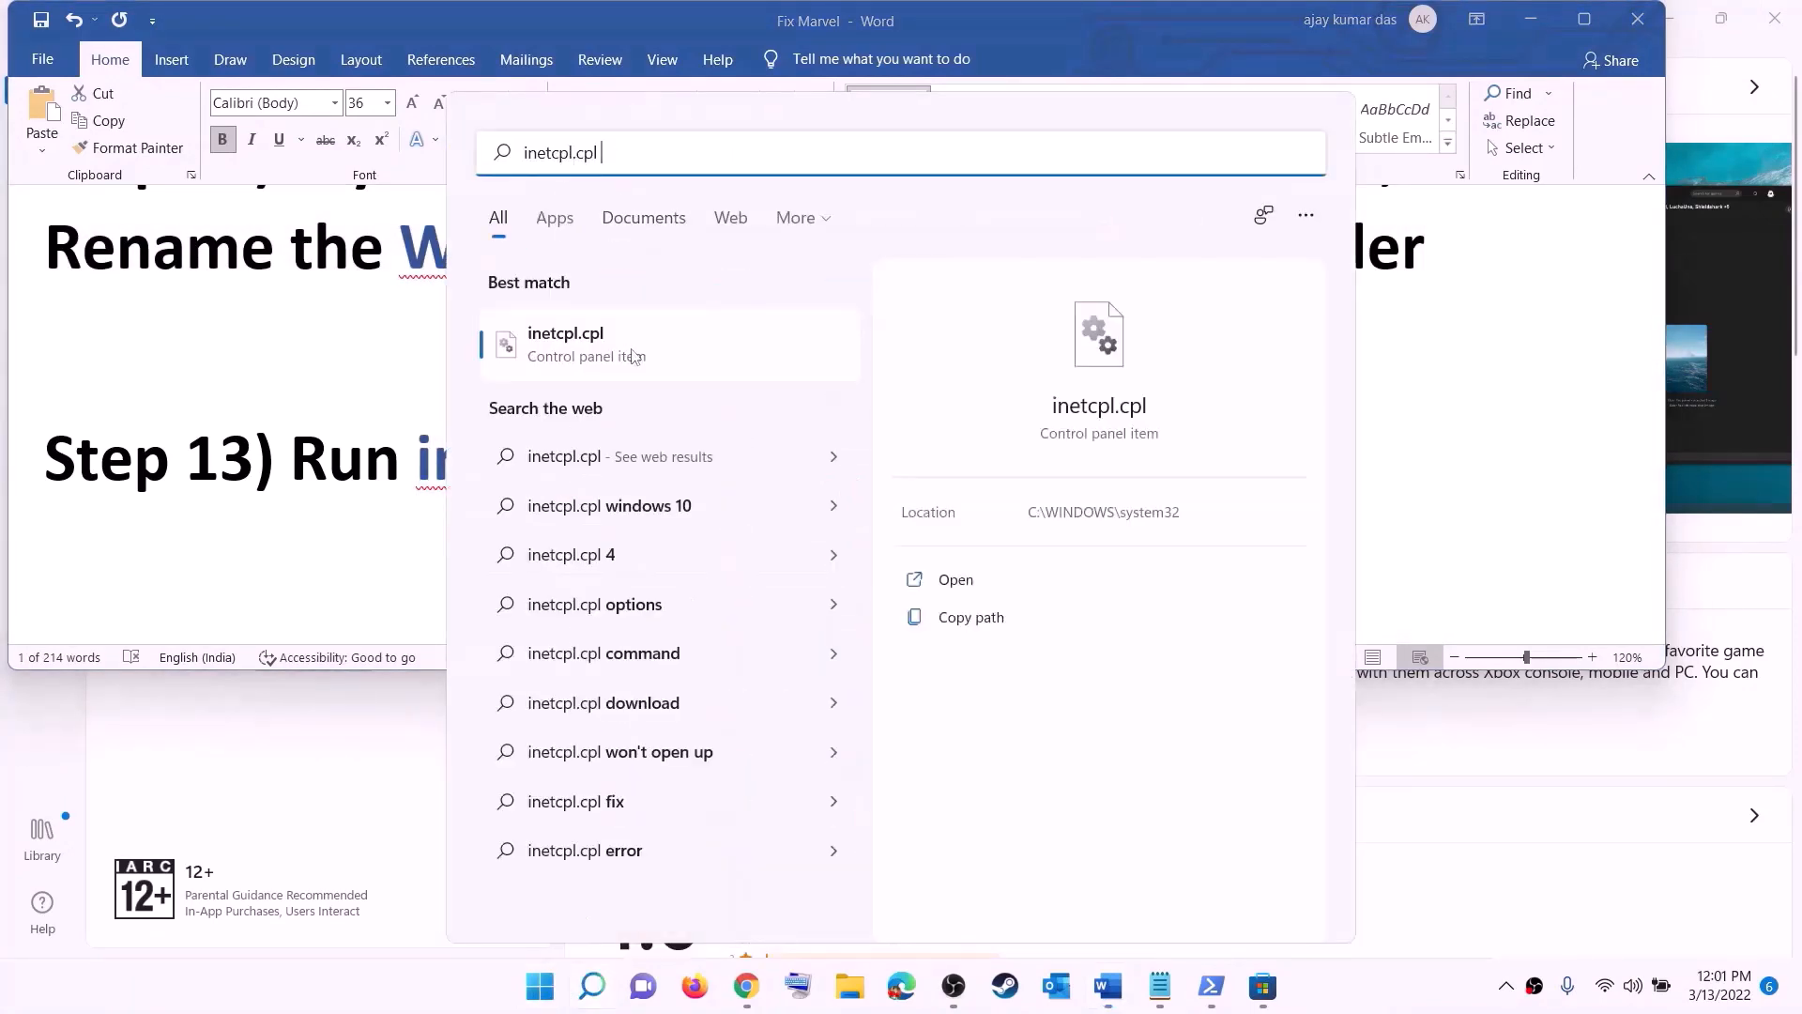
{"action": "left_click", "coordinate": [574, 349]}
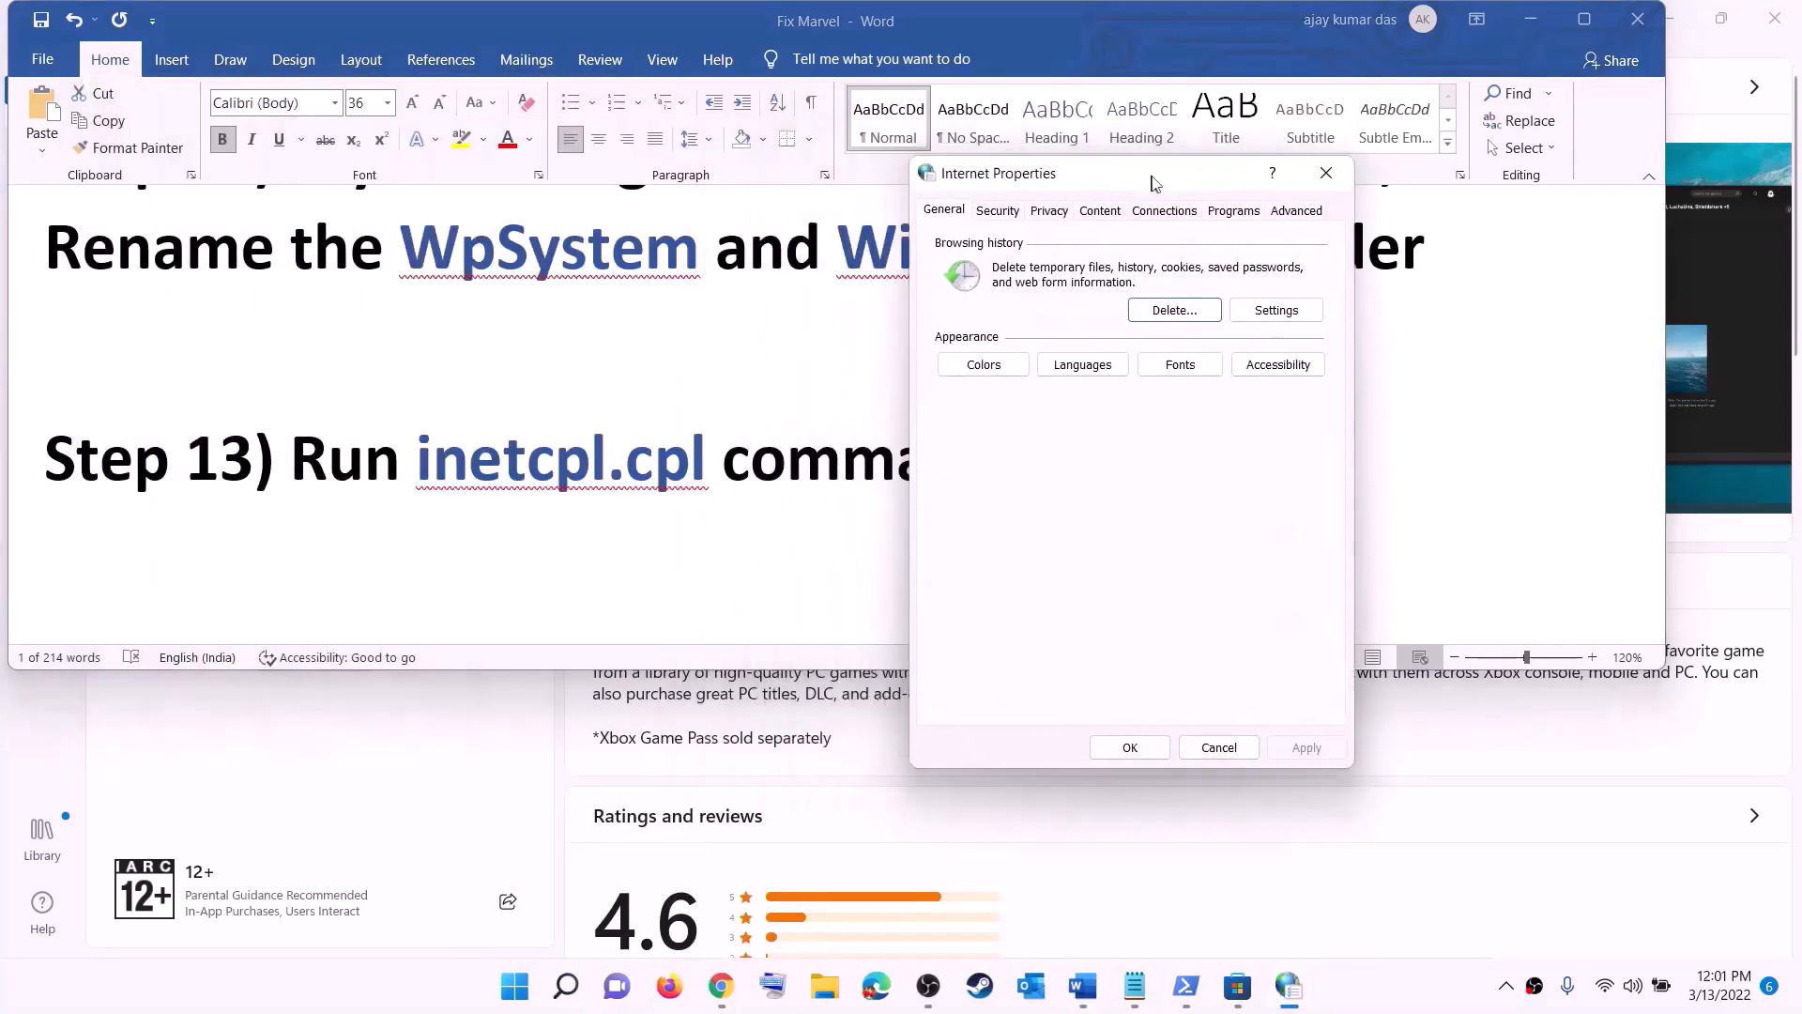
Step: Make sure Use TLS 1.0, 1.1, 1.2 and 1.3 are enabled in the advanced Internet Properties and confirm the dialog
{"action": "left_click", "coordinate": [1298, 211]}
{"action": "scroll", "coordinate": [1141, 446], "scroll_direction": "down", "scroll_amount": 15}
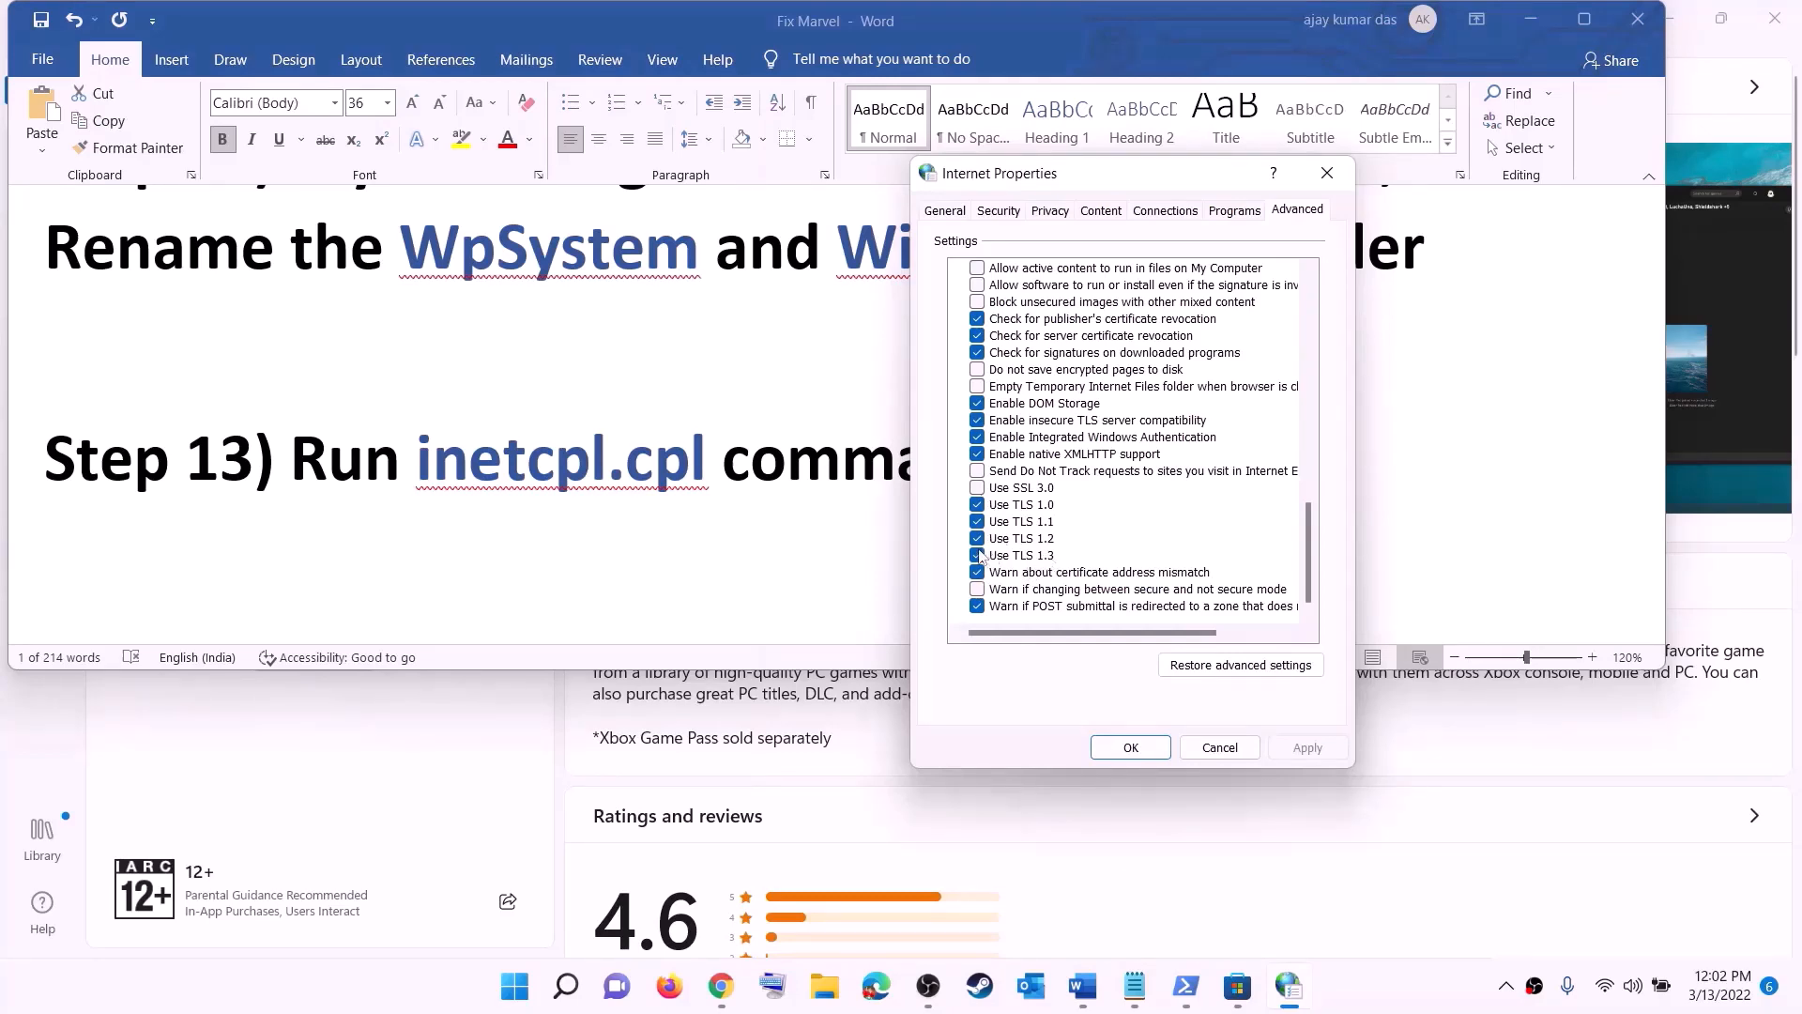
{"action": "left_click", "coordinate": [1131, 748]}
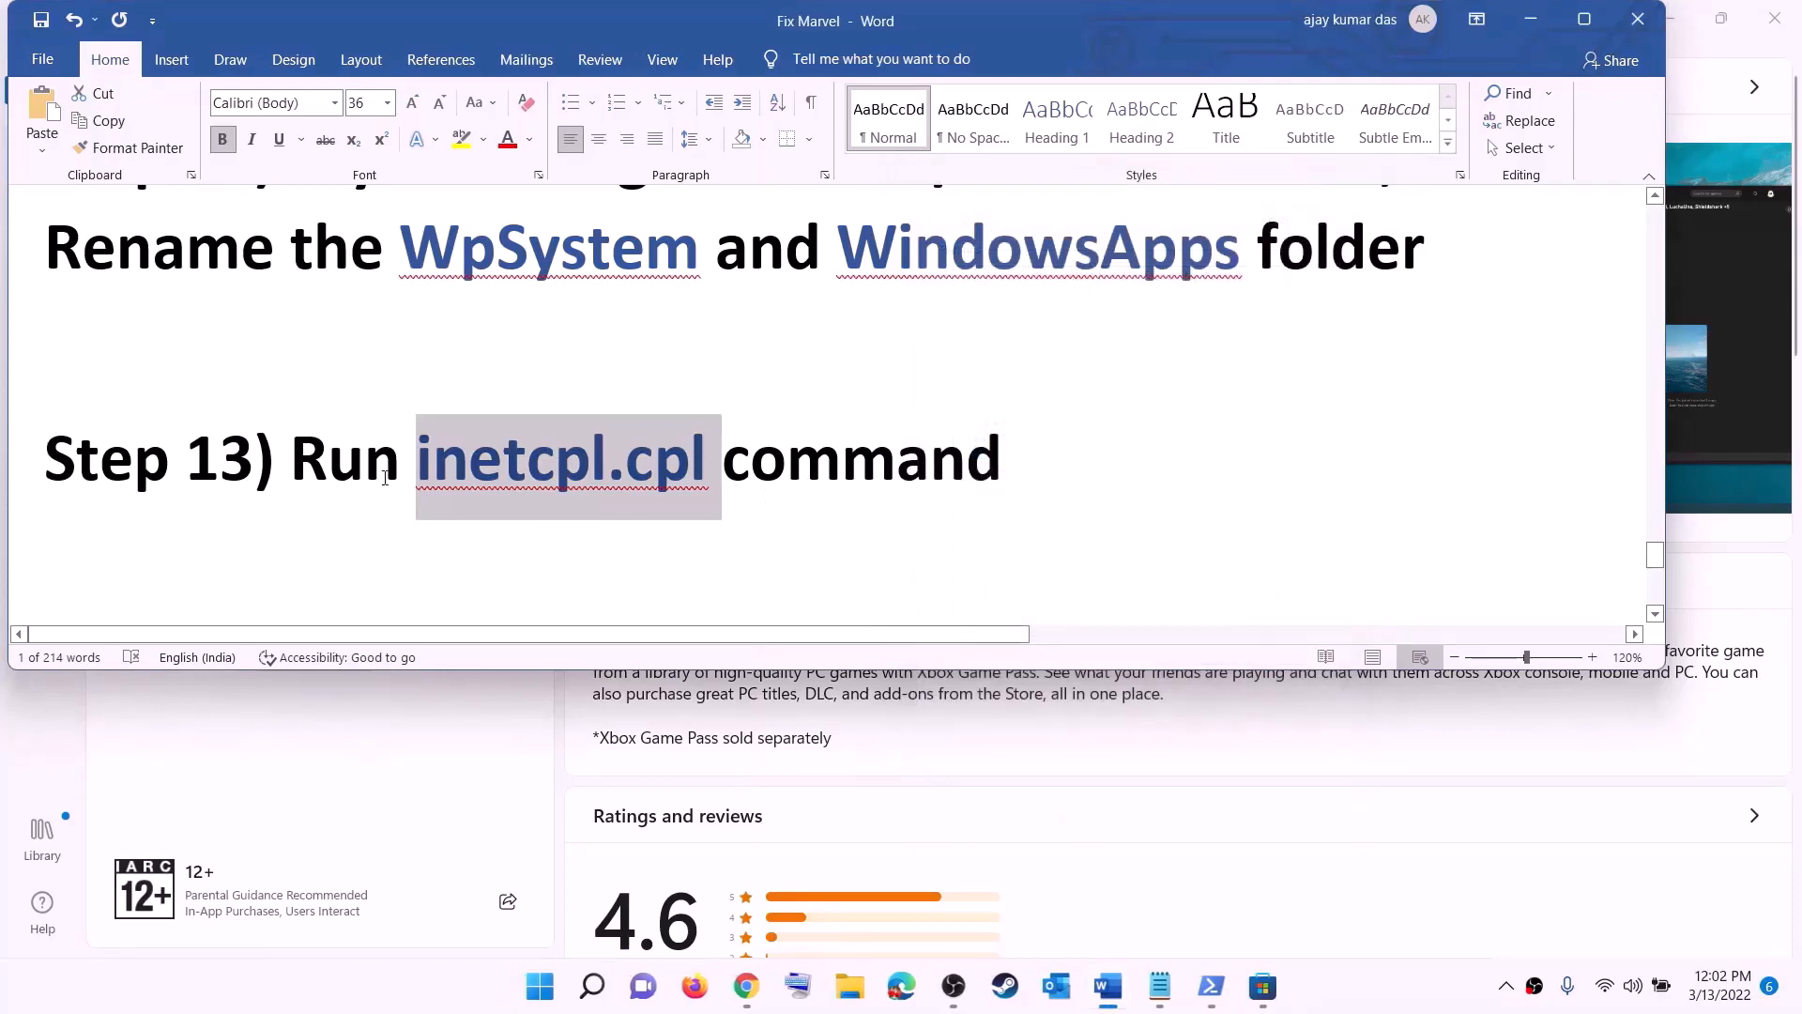
Step: Review the instructions for updating Windows with the media creation tool, highlighting the Windows 10 and Windows 11 download links
{"action": "scroll", "coordinate": [385, 479], "scroll_direction": "down", "scroll_amount": 5}
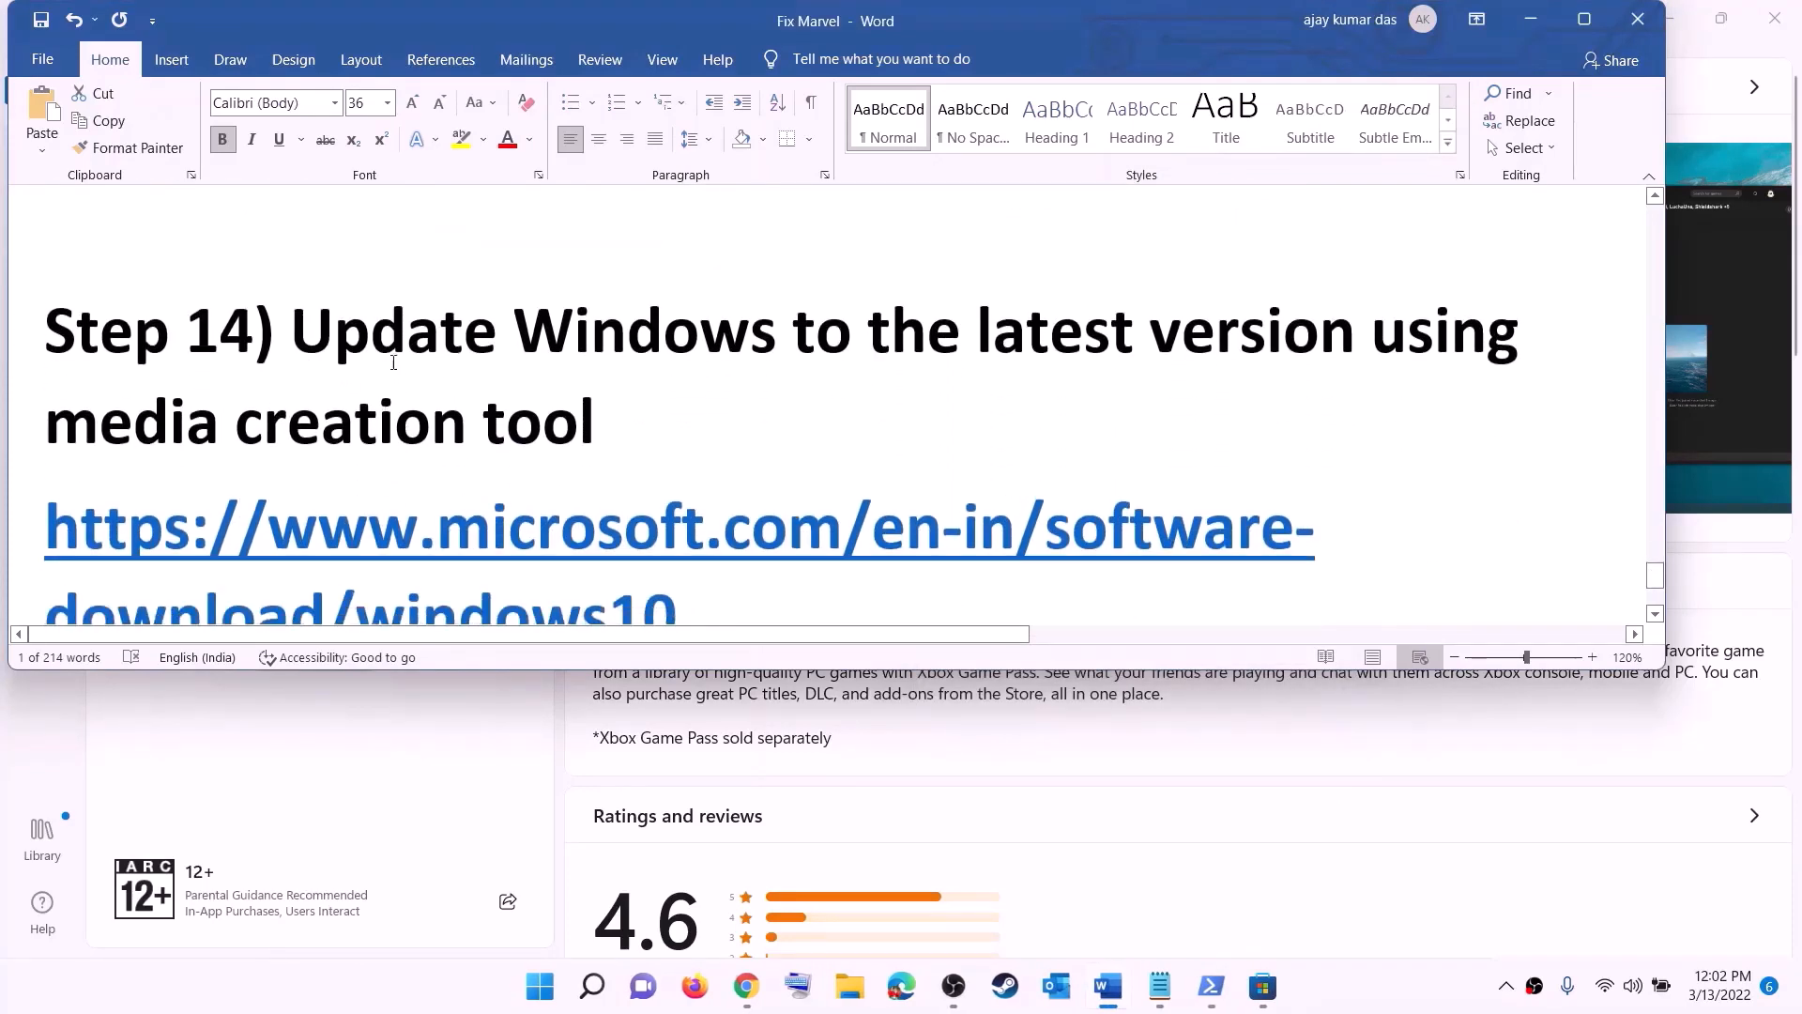
{"action": "left_click_drag", "start_coordinate": [310, 339], "coordinate": [695, 407]}
{"action": "scroll", "coordinate": [724, 406], "scroll_direction": "down", "scroll_amount": 3}
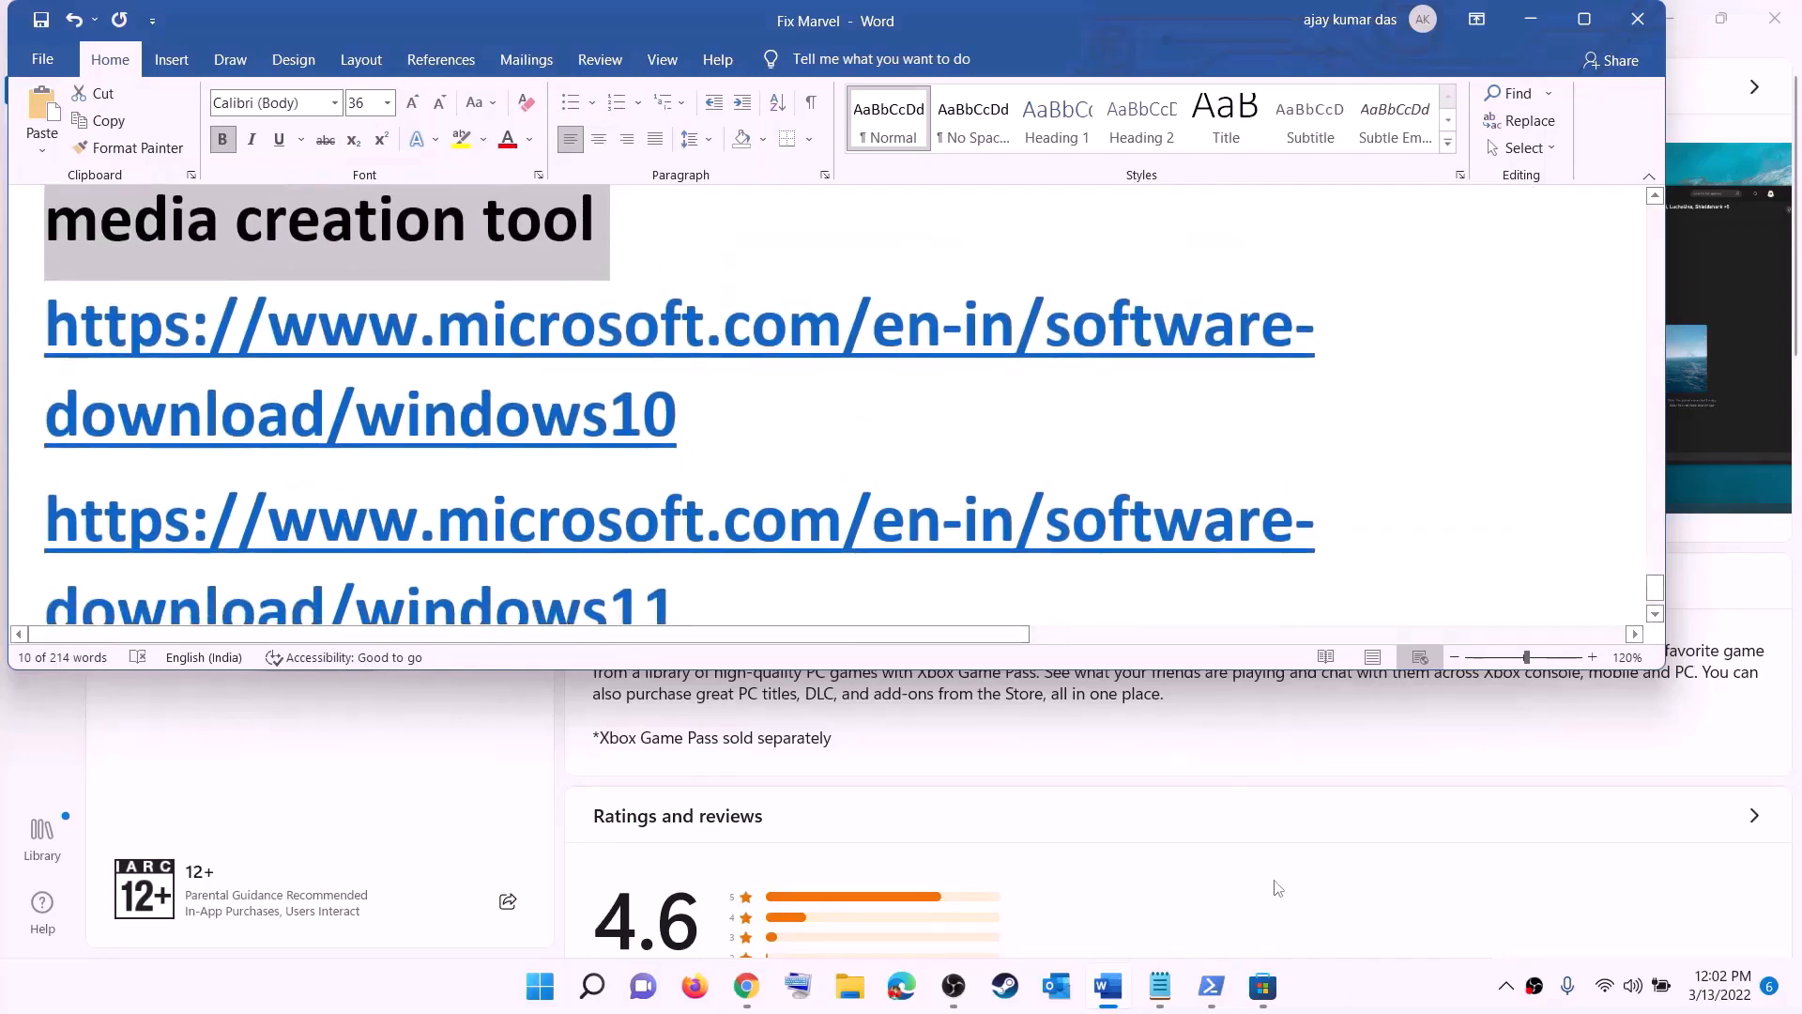
{"action": "left_click", "coordinate": [1342, 1011]}
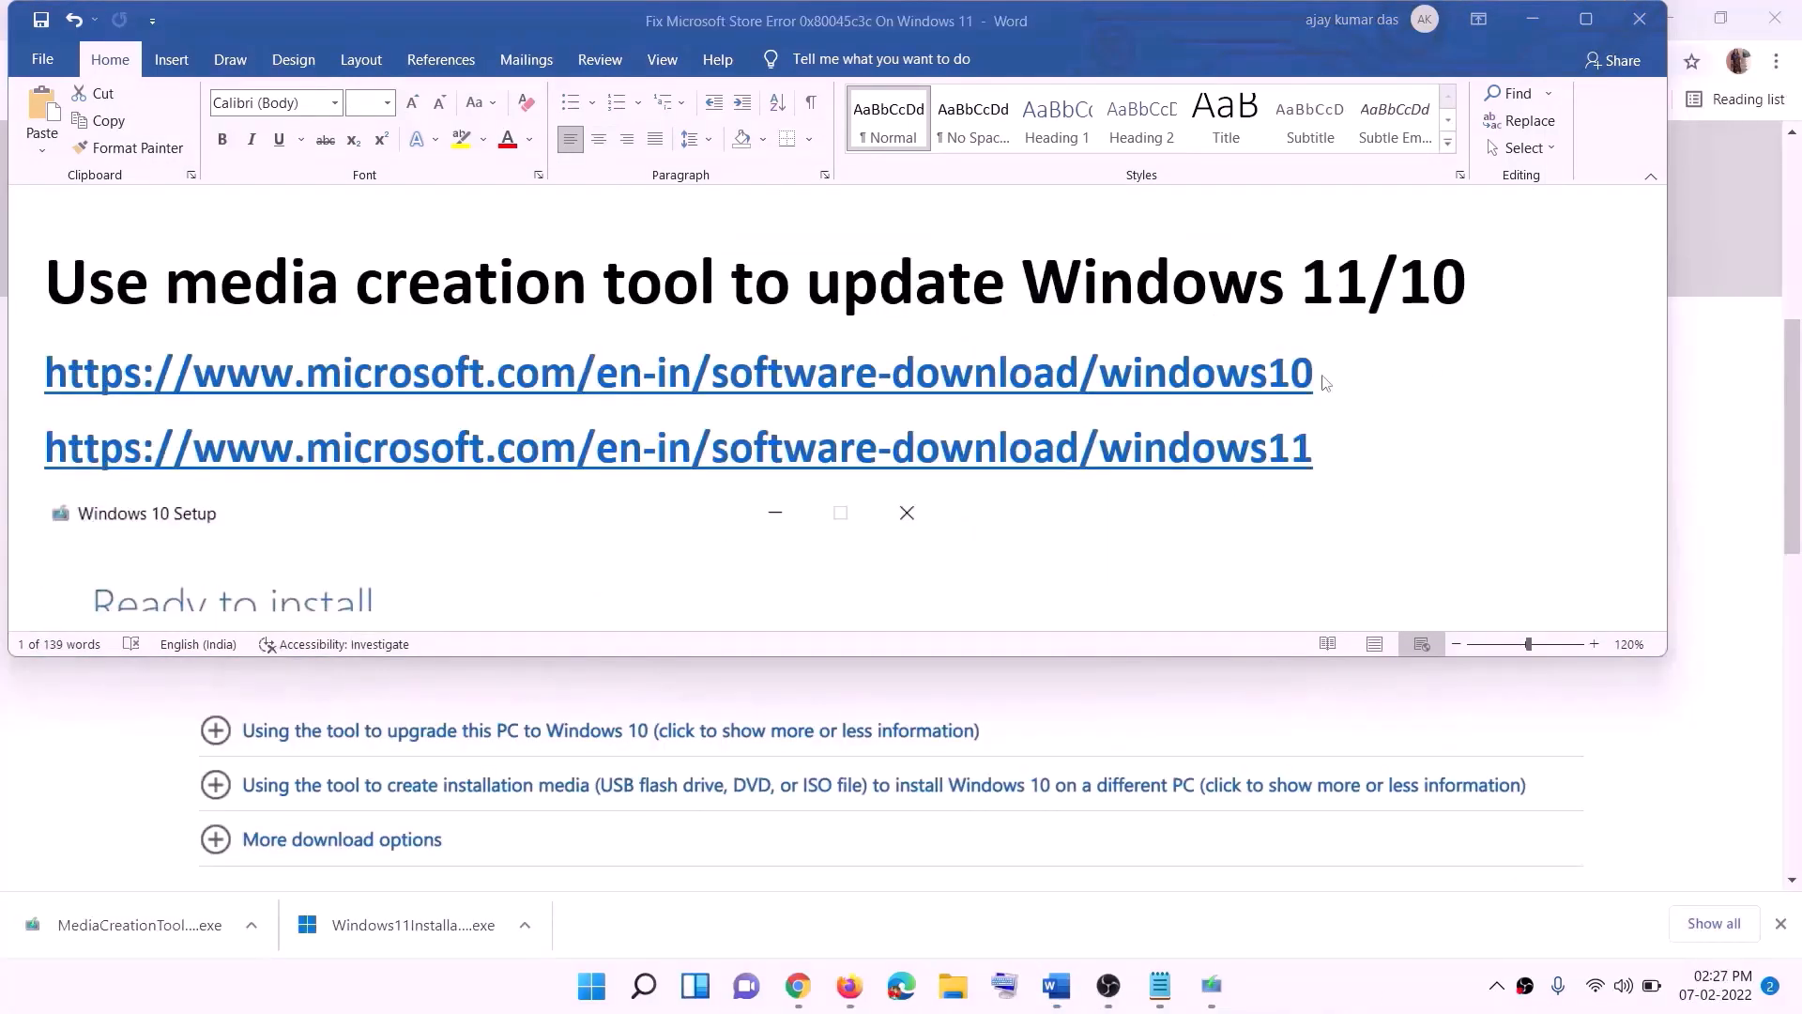
{"action": "left_click", "coordinate": [1326, 402]}
{"action": "triple_click", "coordinate": [1324, 368]}
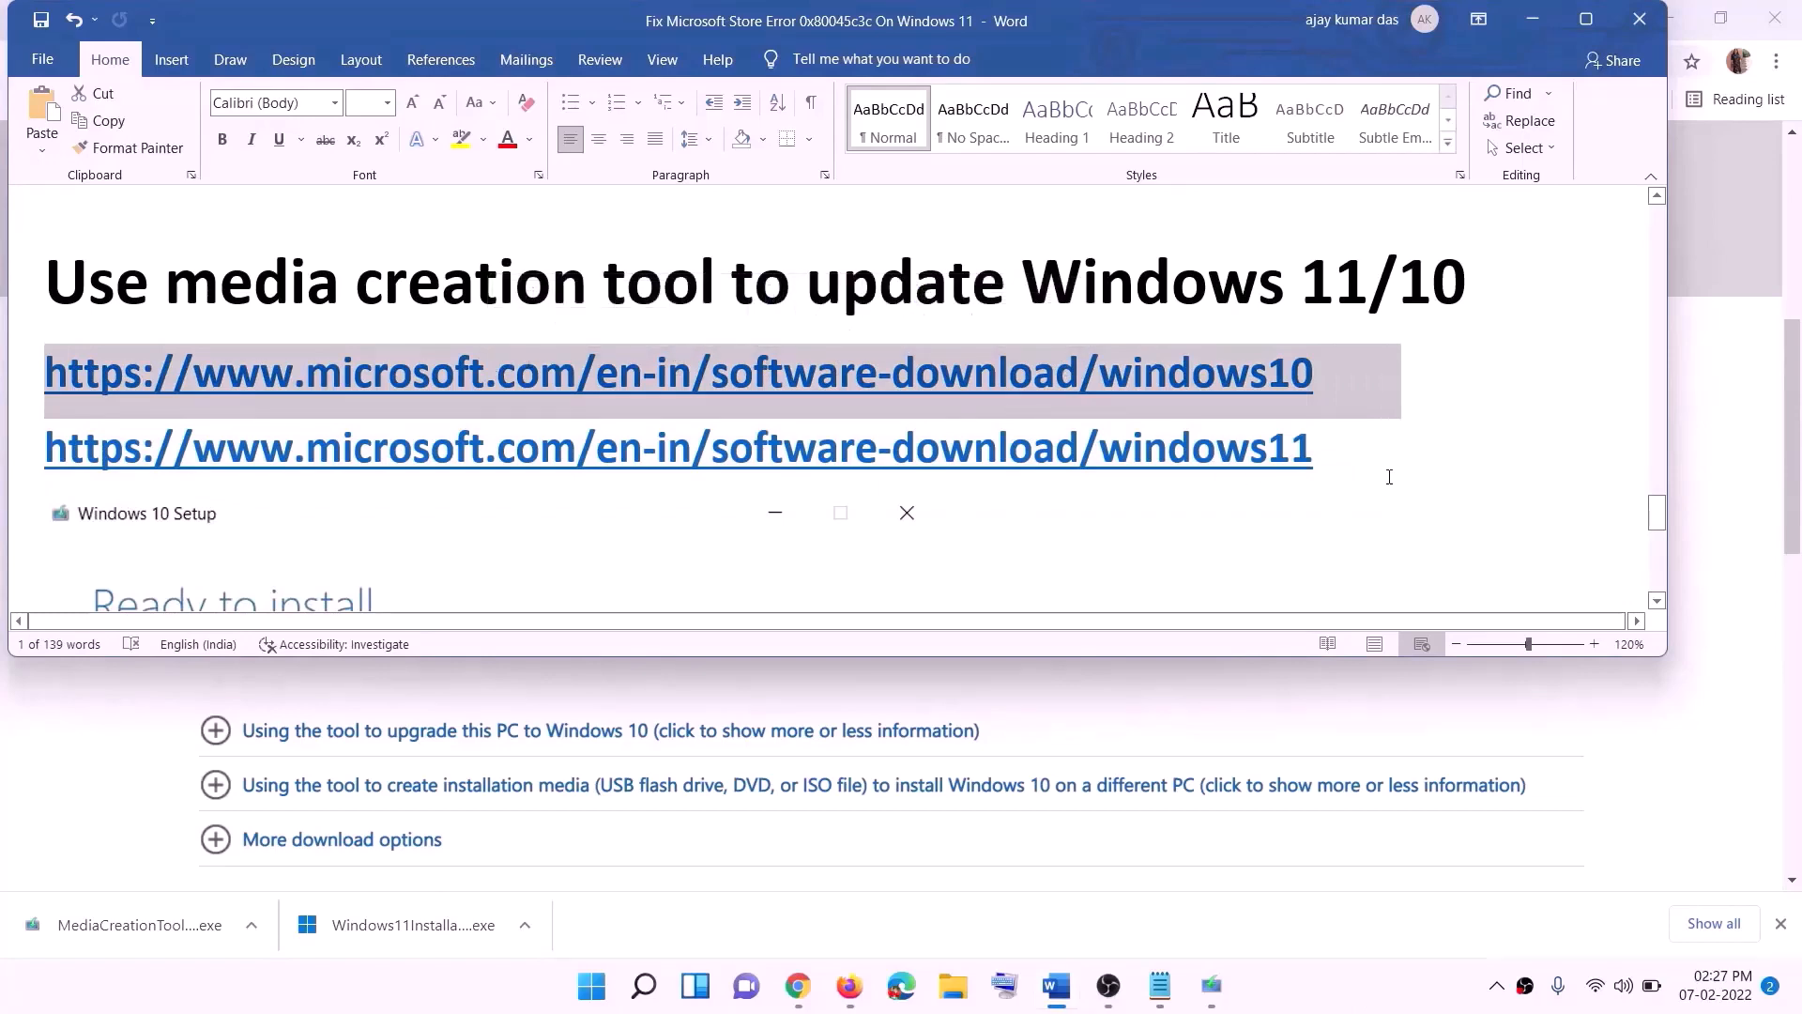
{"action": "triple_click", "coordinate": [1341, 450]}
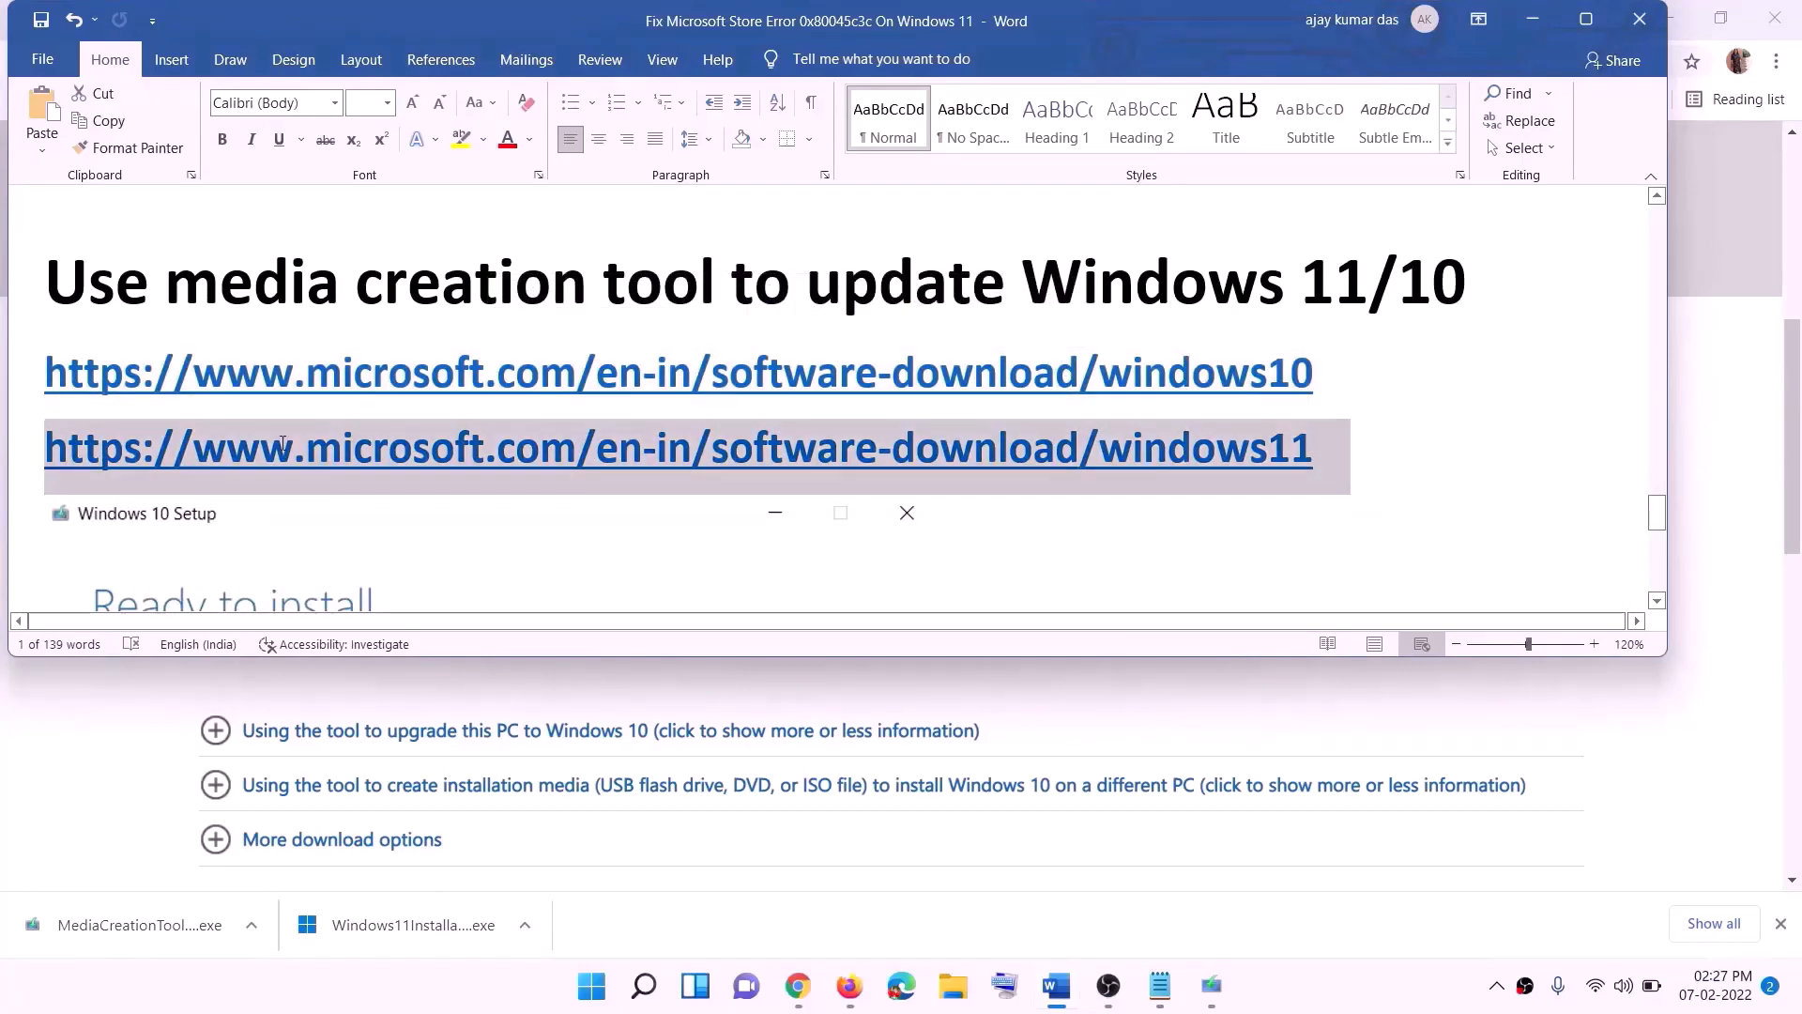
Step: Minimize Word and examine the Create Windows 10 installation media section of Microsoft's Download Windows 10 page
{"action": "left_click", "coordinate": [1532, 20]}
{"action": "scroll", "coordinate": [423, 621], "scroll_direction": "up", "scroll_amount": 7}
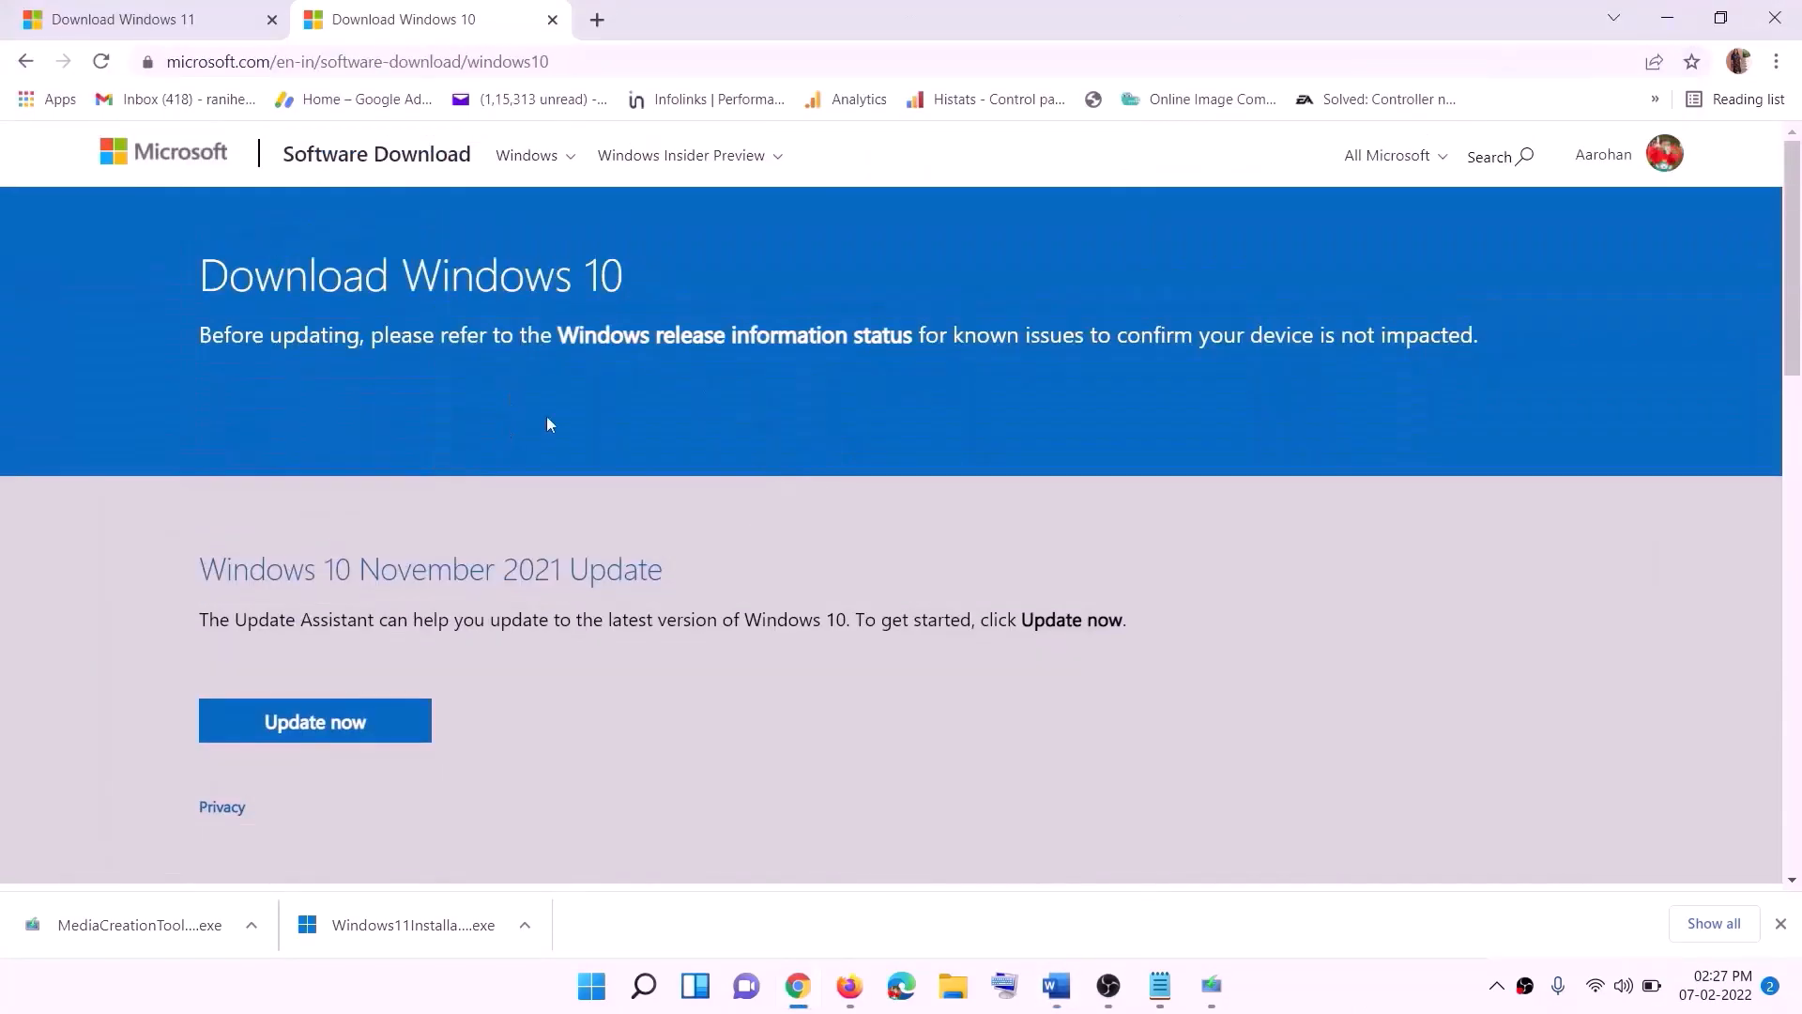
{"action": "scroll", "coordinate": [605, 521], "scroll_direction": "down", "scroll_amount": 5}
{"action": "left_click_drag", "start_coordinate": [215, 564], "coordinate": [402, 563]}
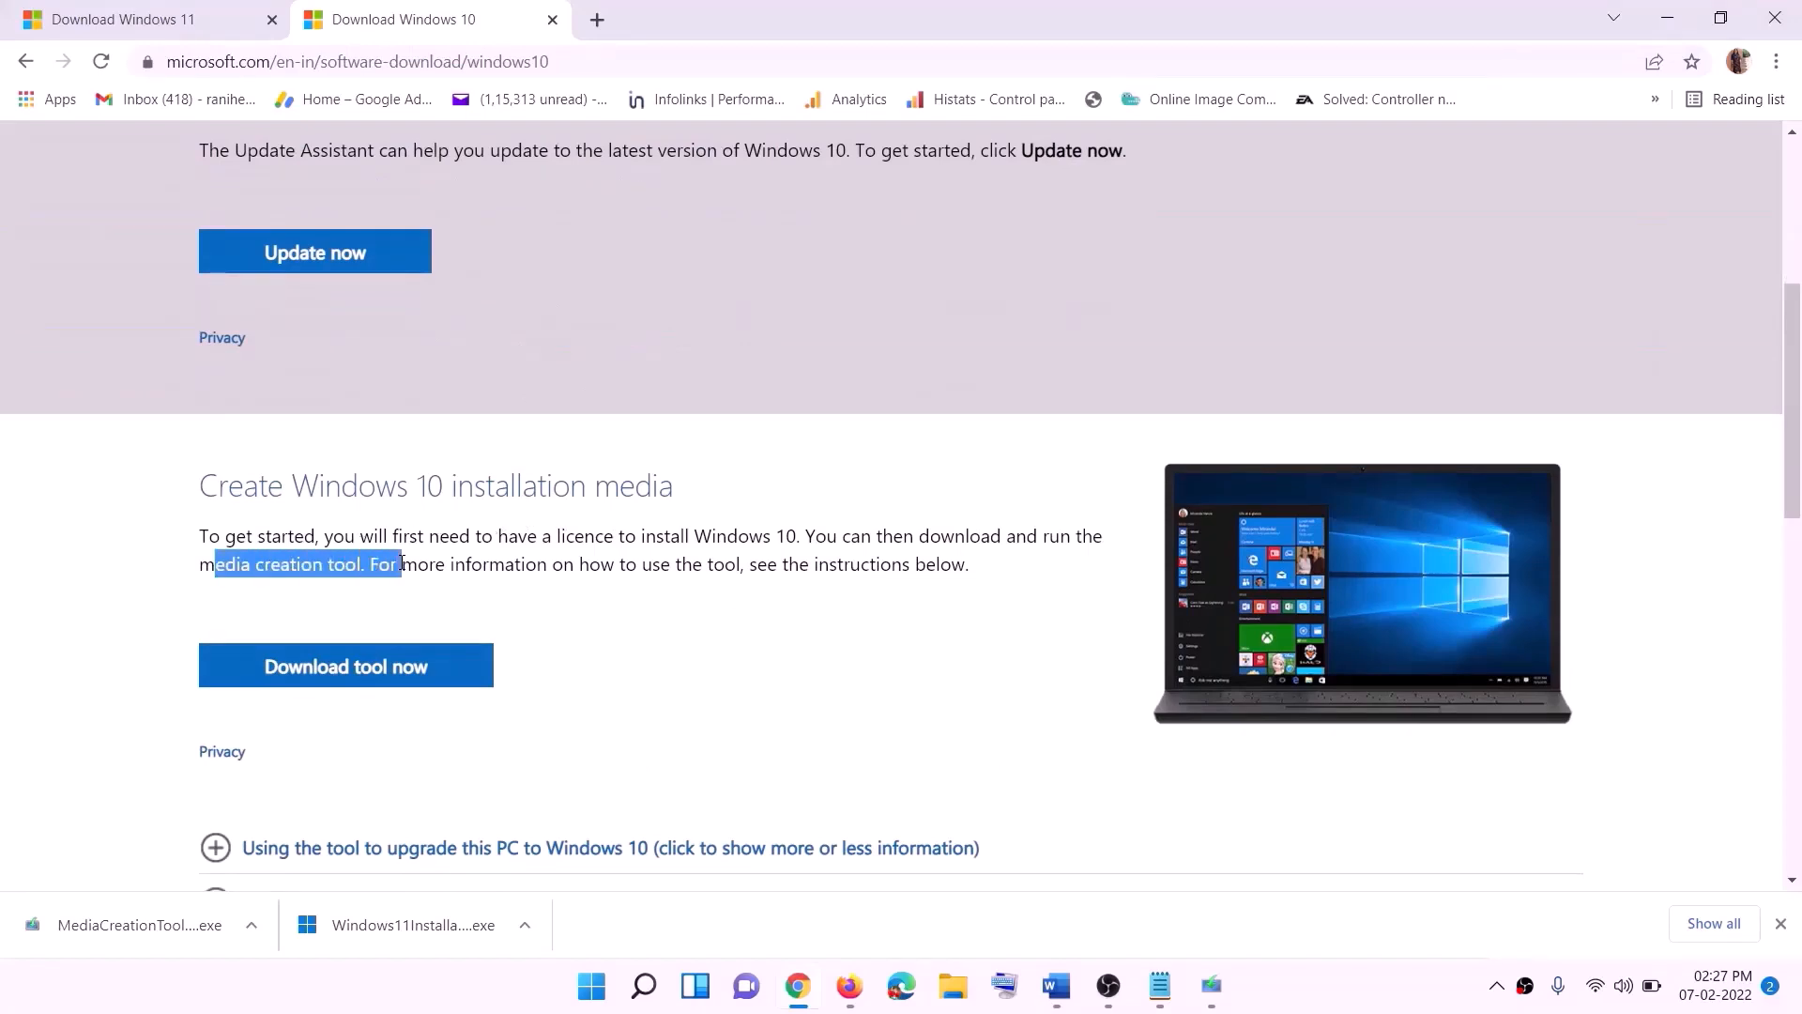
{"action": "scroll", "coordinate": [593, 525], "scroll_direction": "down", "scroll_amount": 3}
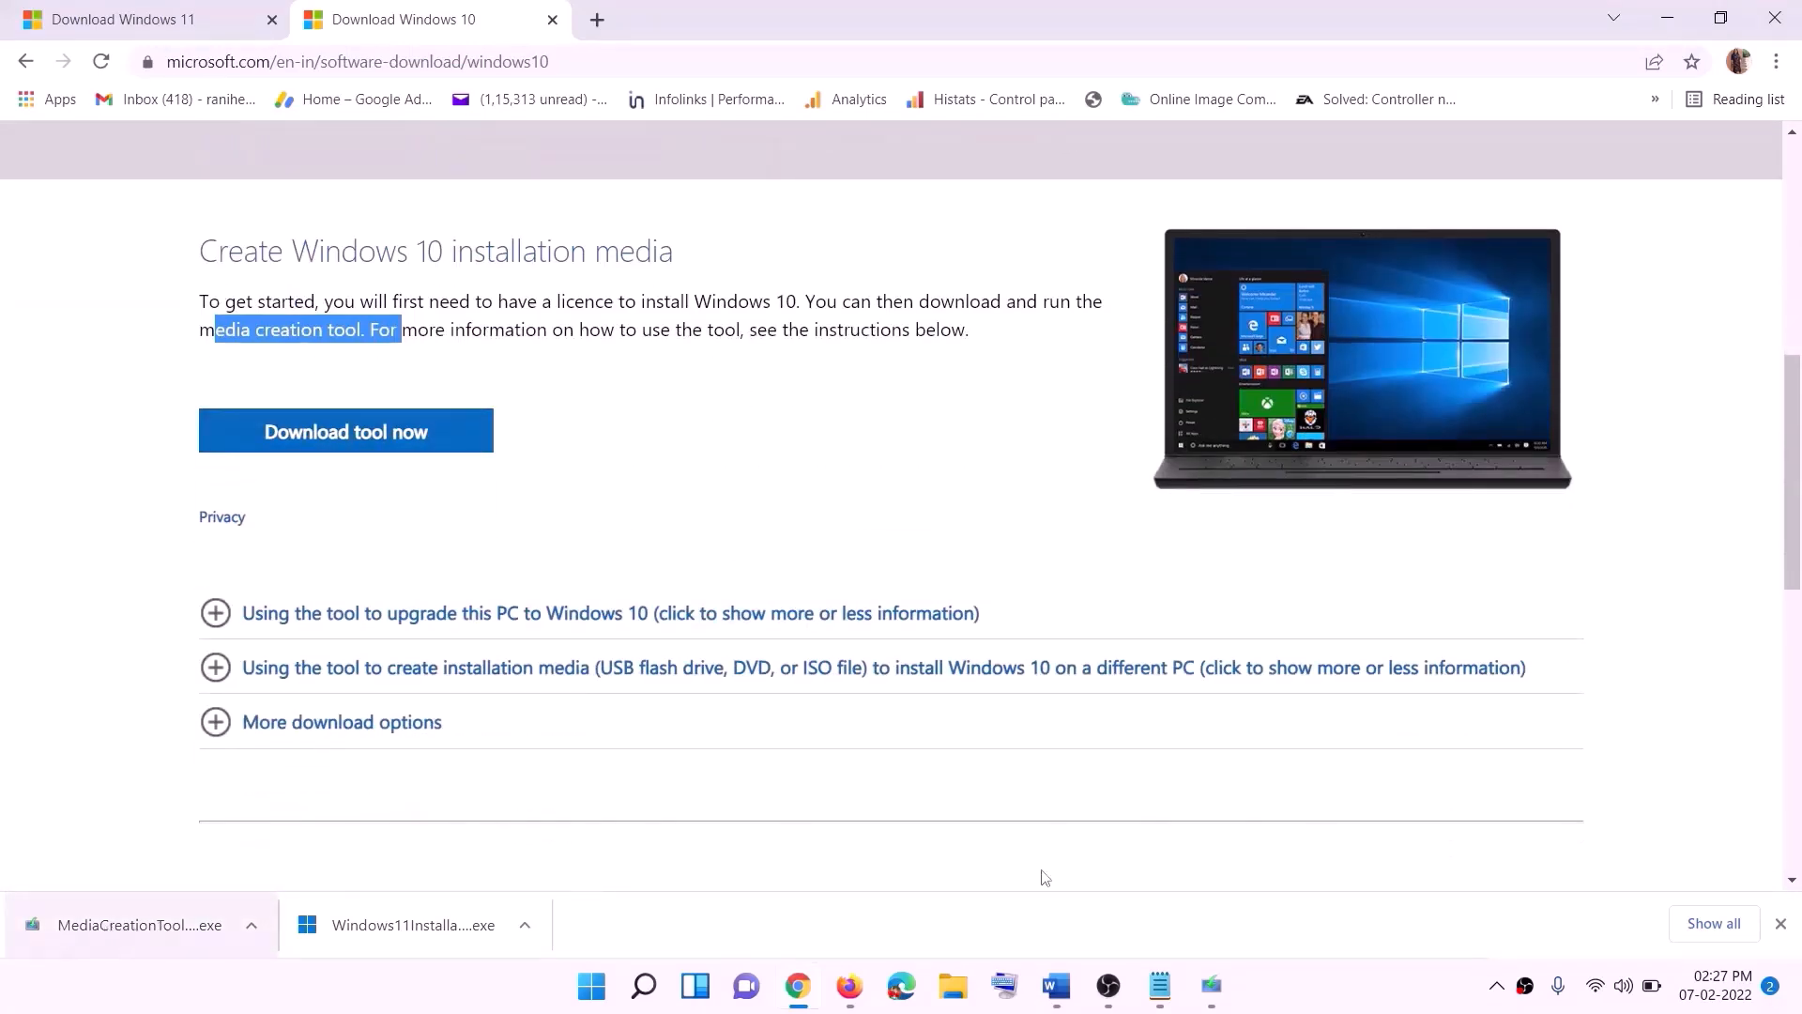
Step: Bring up Windows 10 Setup, accept the license terms and proceed with Upgrade this PC now
{"action": "left_click", "coordinate": [1212, 988]}
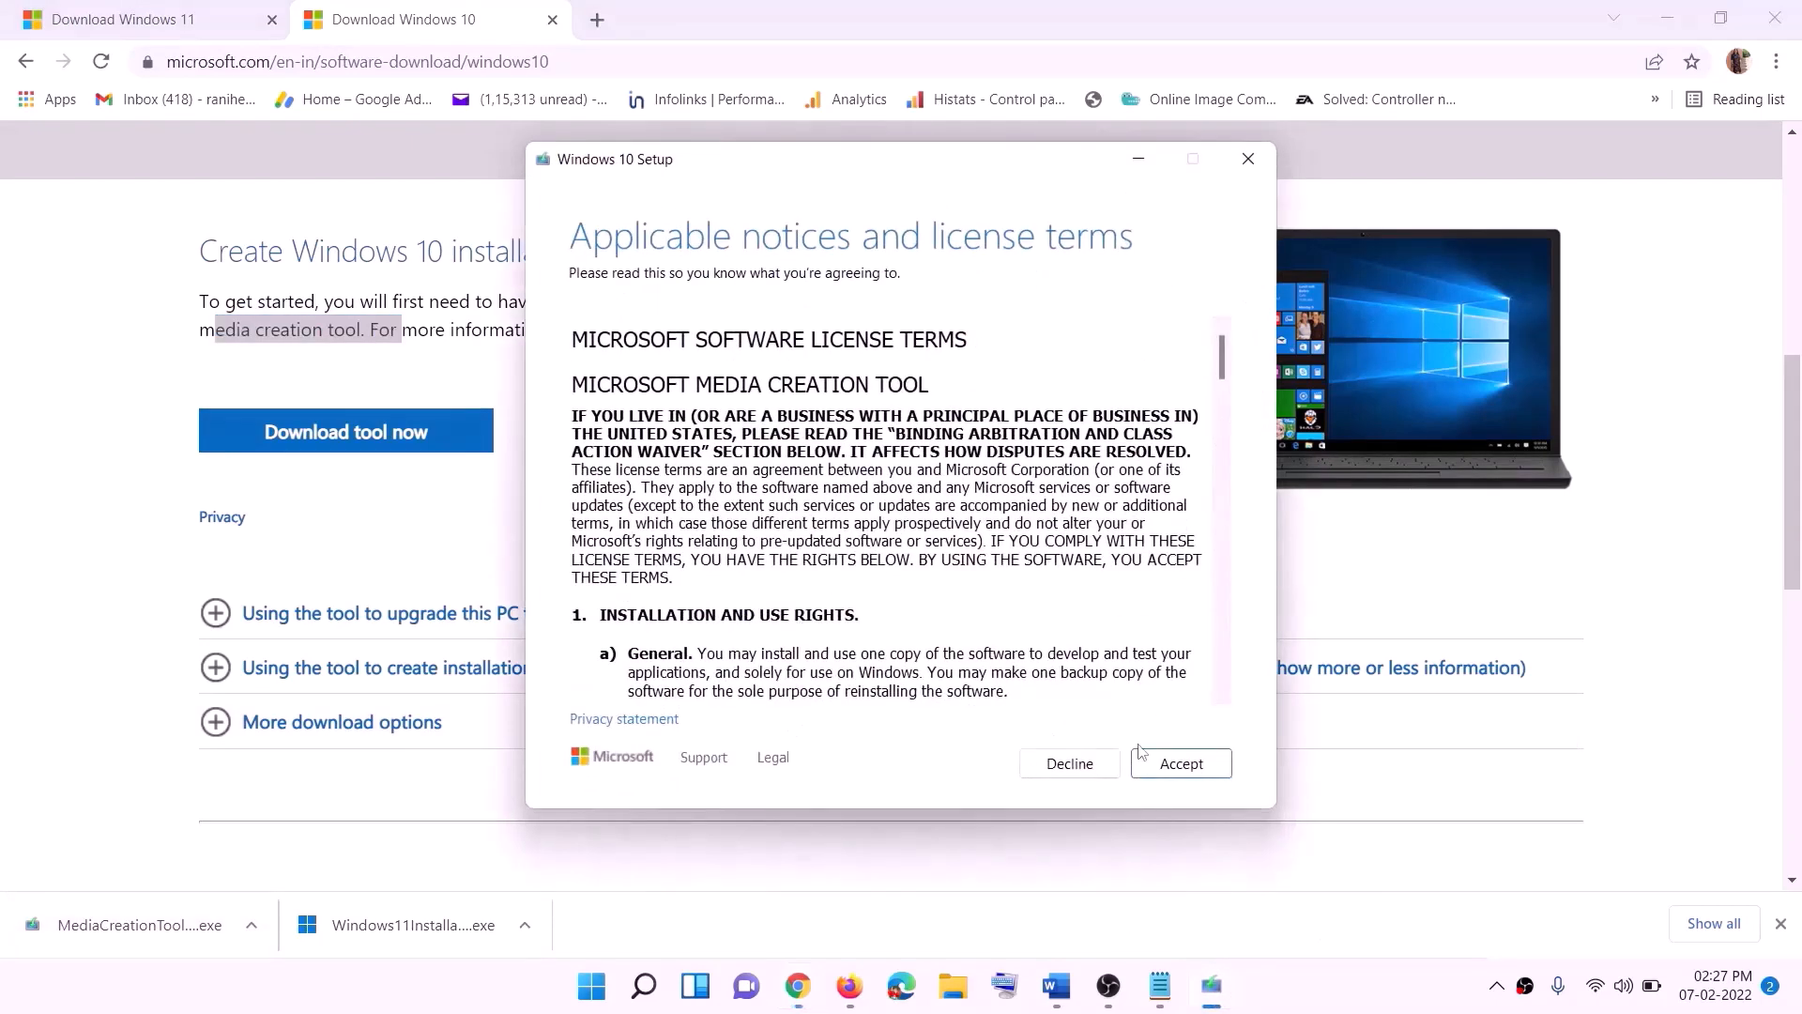
{"action": "left_click", "coordinate": [1173, 768]}
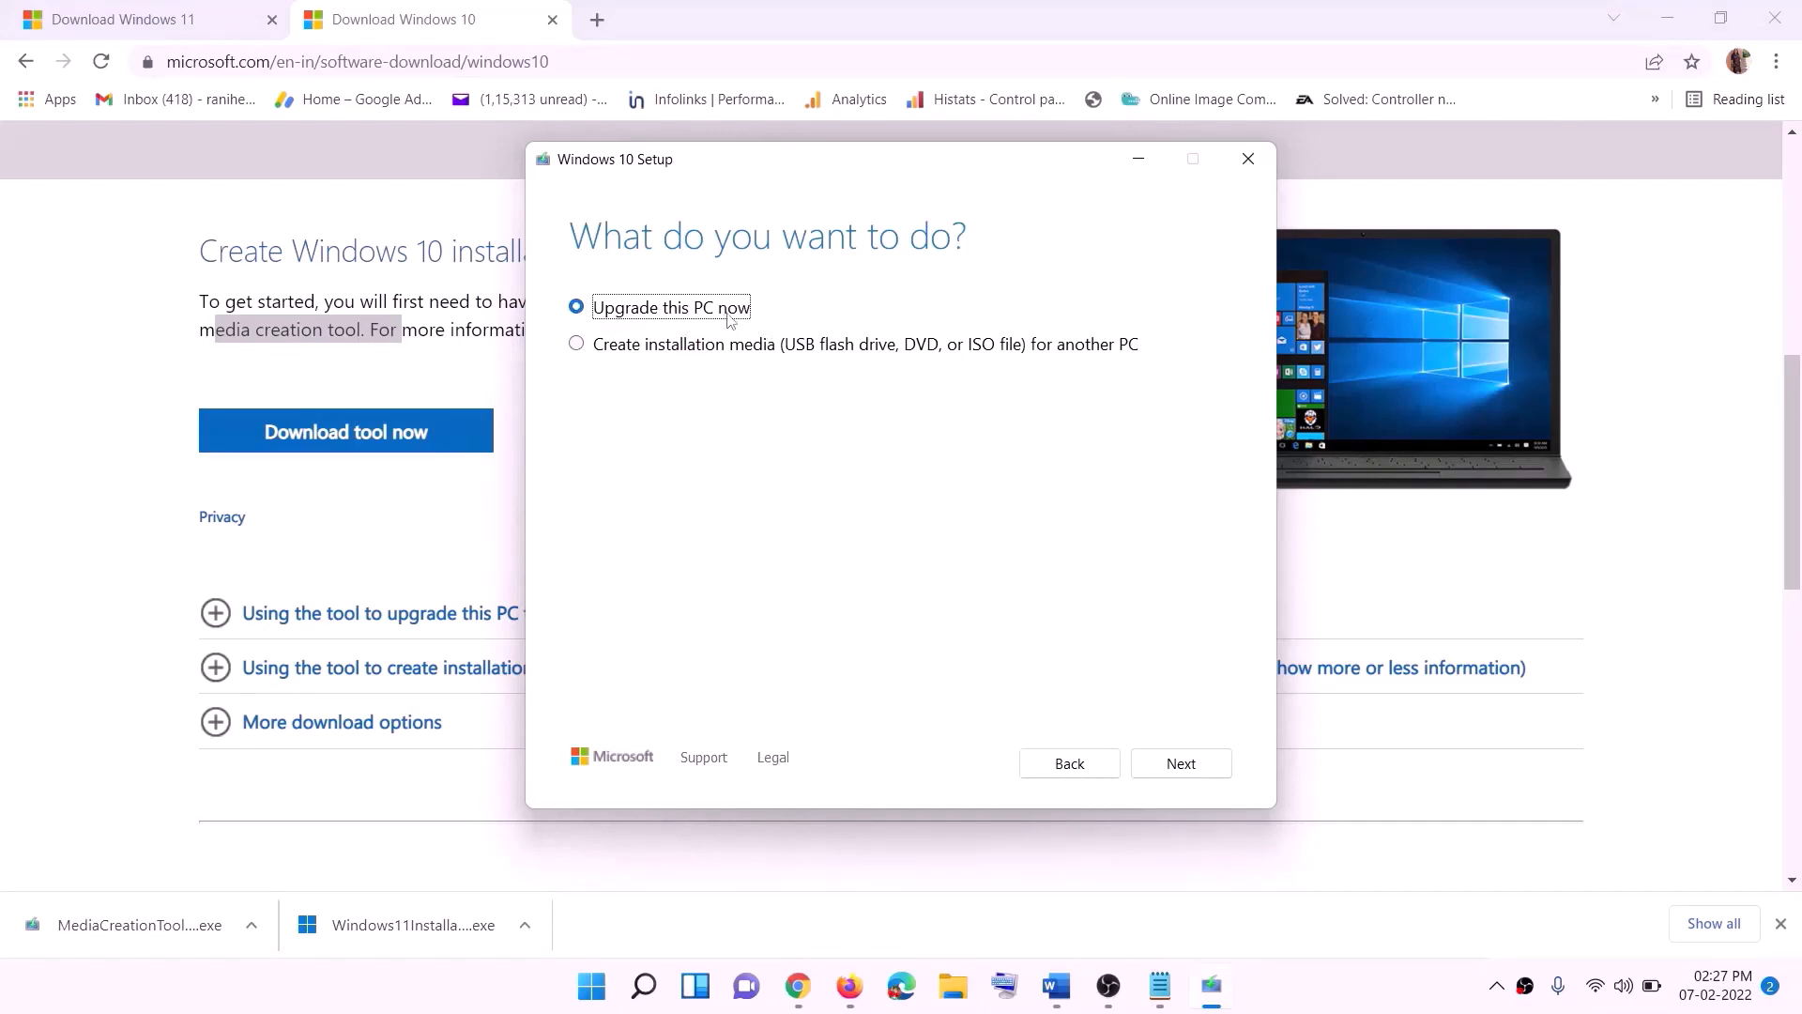
{"action": "left_click", "coordinate": [1181, 765]}
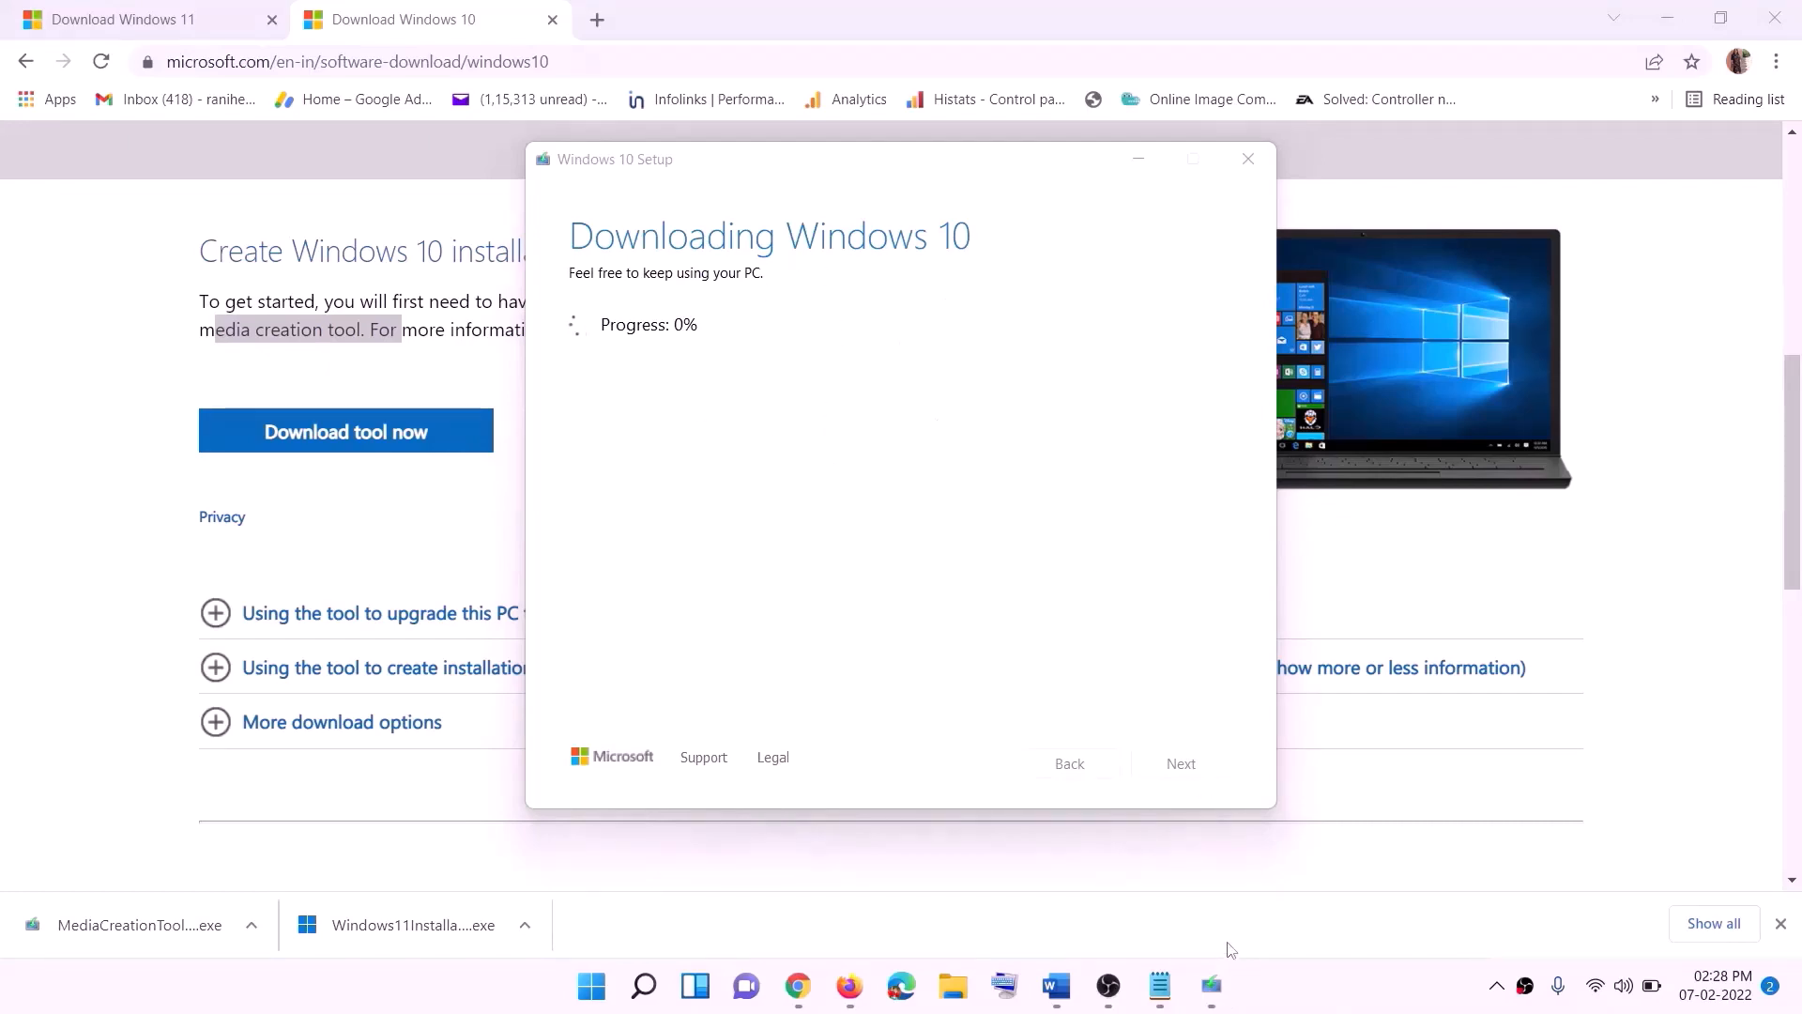
Step: Return to the Word document and examine its Ready to install screenshot in a maximized window
{"action": "left_click", "coordinate": [1056, 986]}
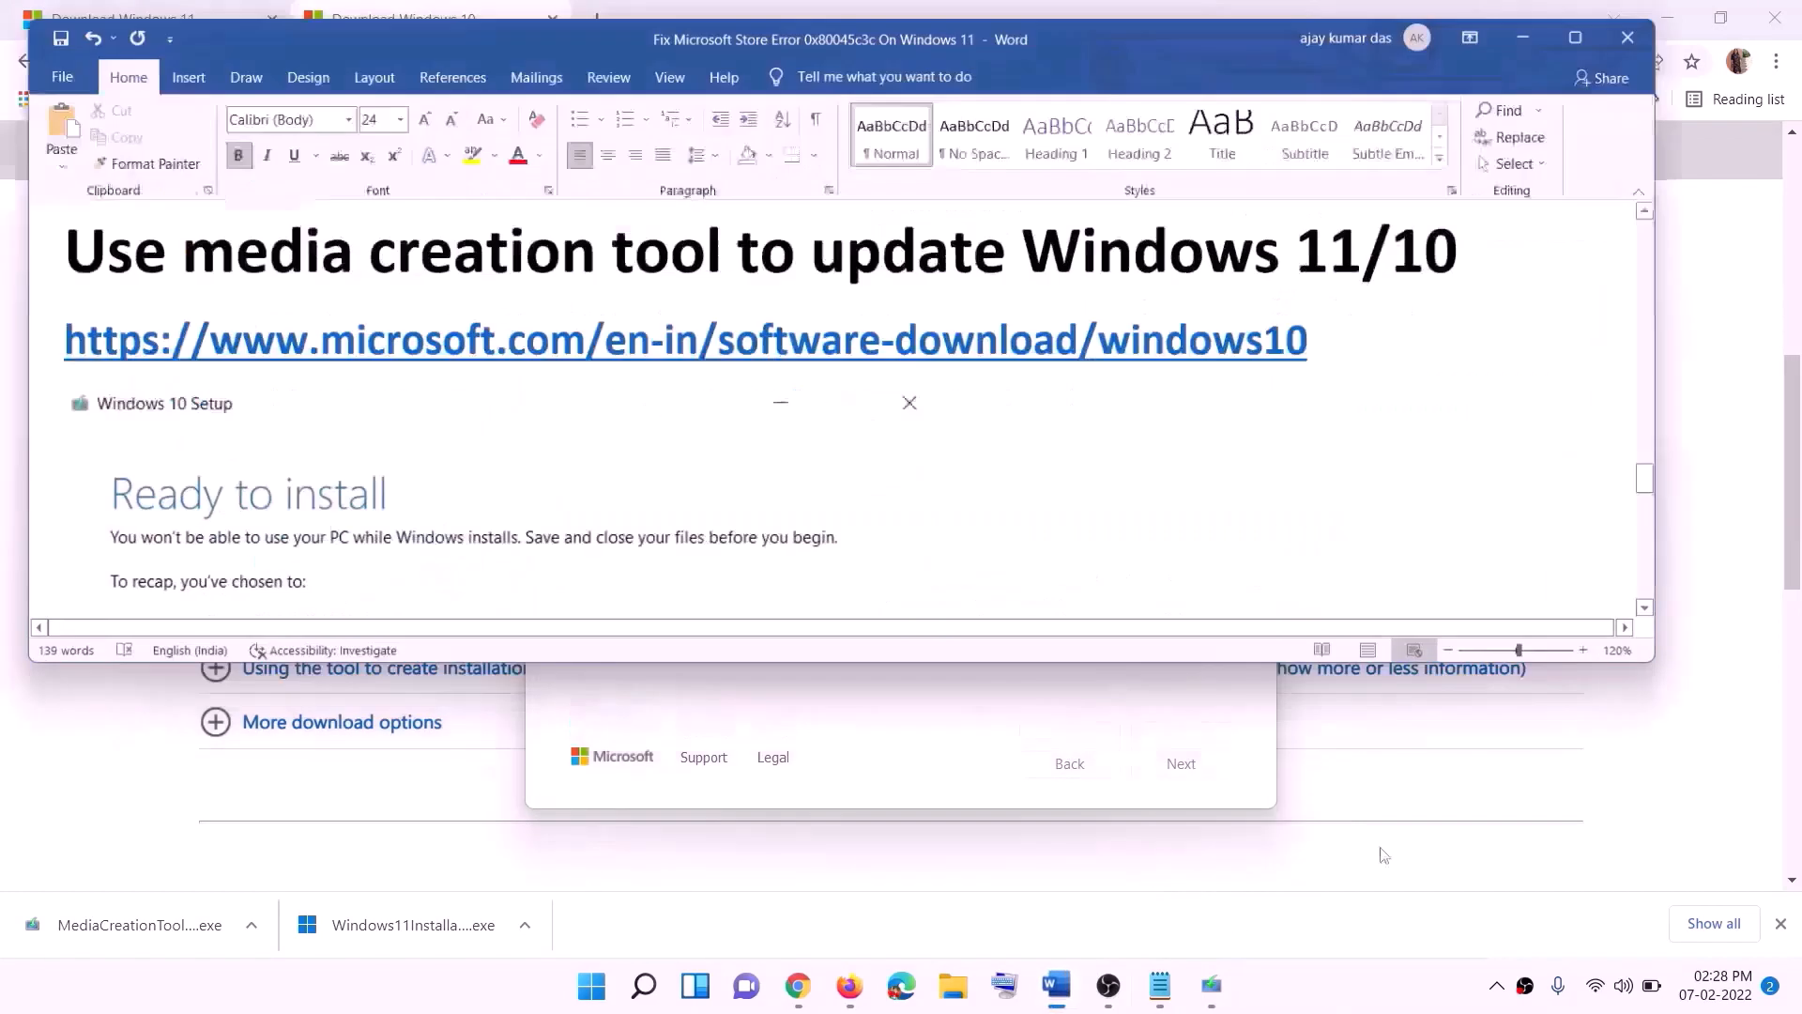
{"action": "scroll", "coordinate": [194, 457], "scroll_direction": "down", "scroll_amount": 1}
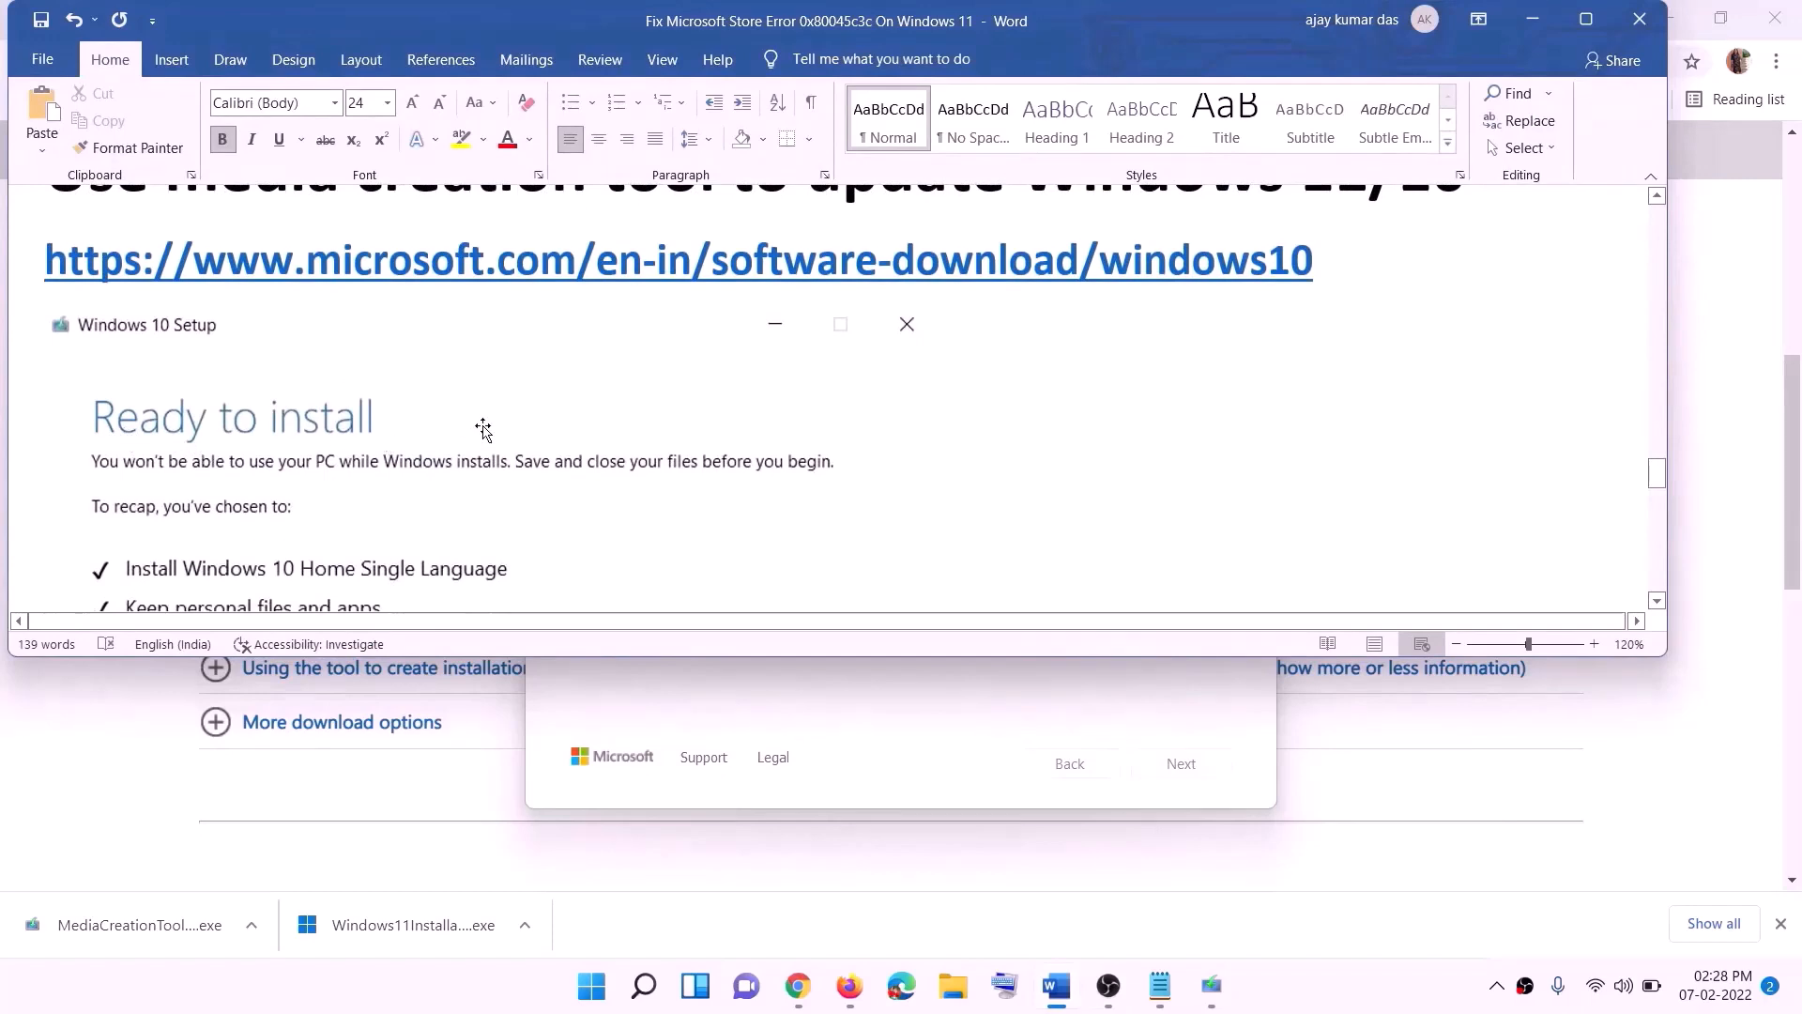
{"action": "left_click", "coordinate": [1596, 20]}
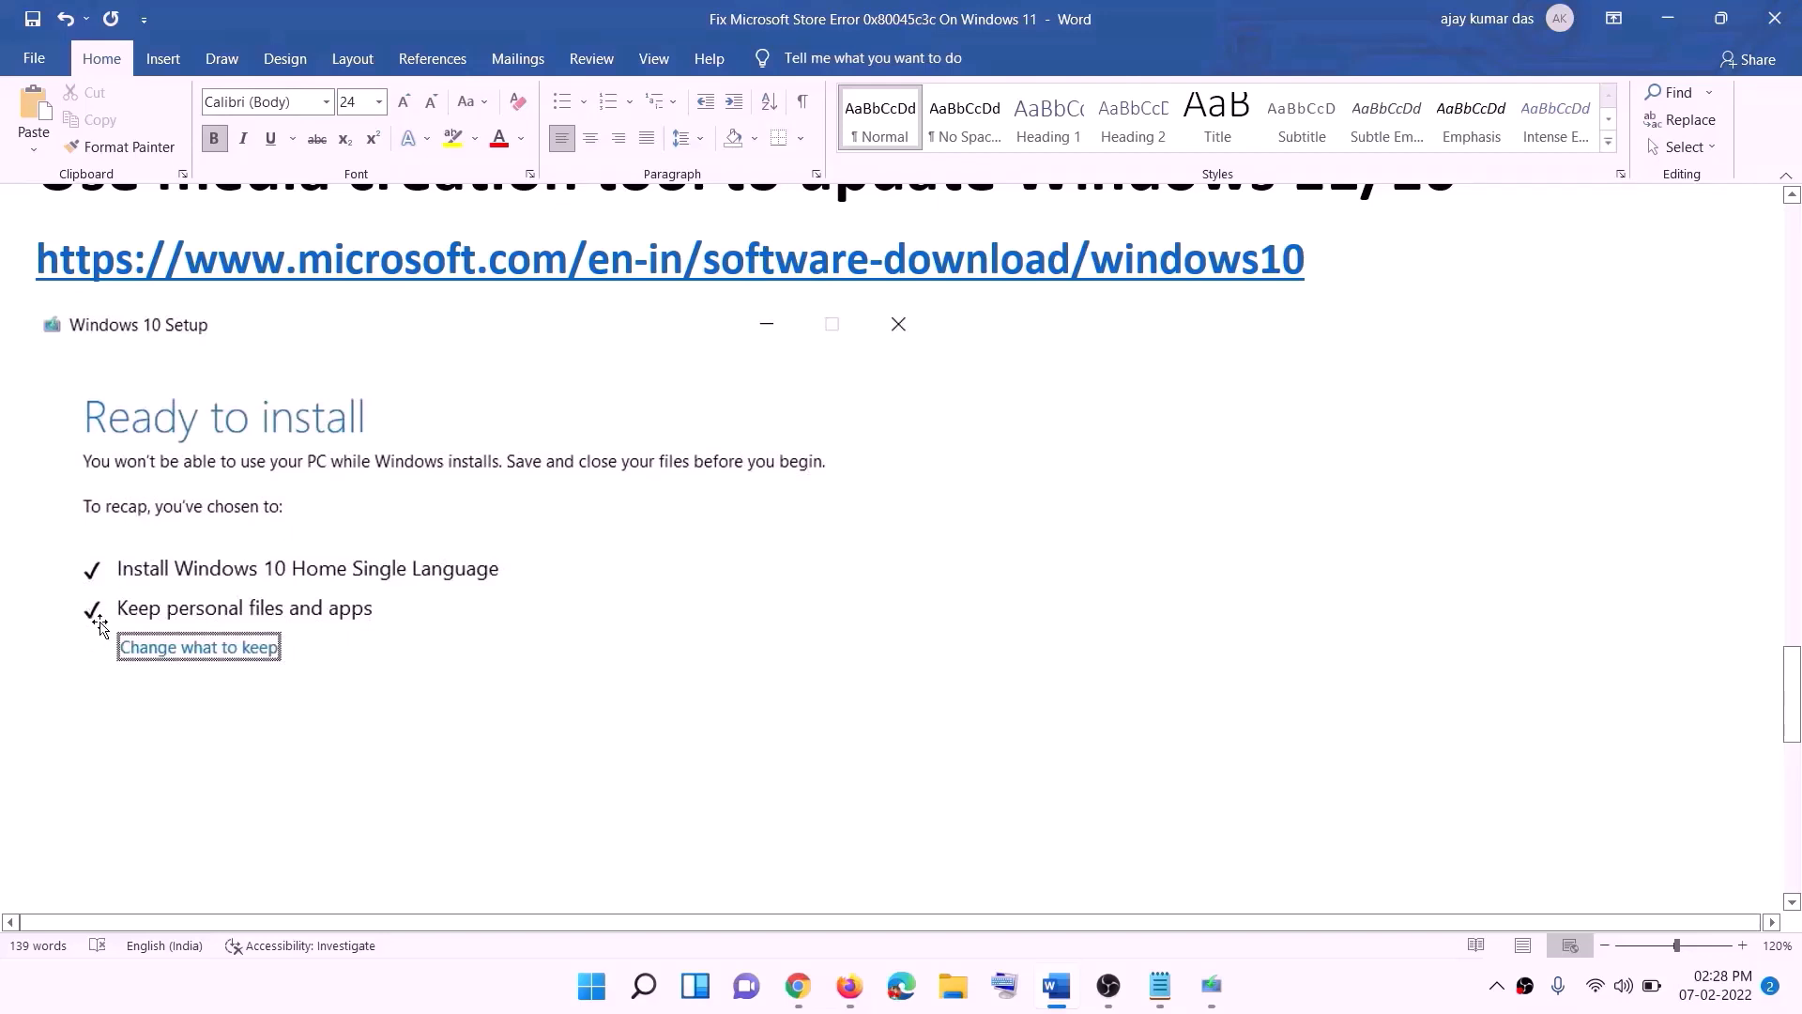
Step: Examine the remainder of the Windows 10 Ready to install screenshot, including its Install option
{"action": "scroll", "coordinate": [893, 647], "scroll_direction": "down", "scroll_amount": 3}
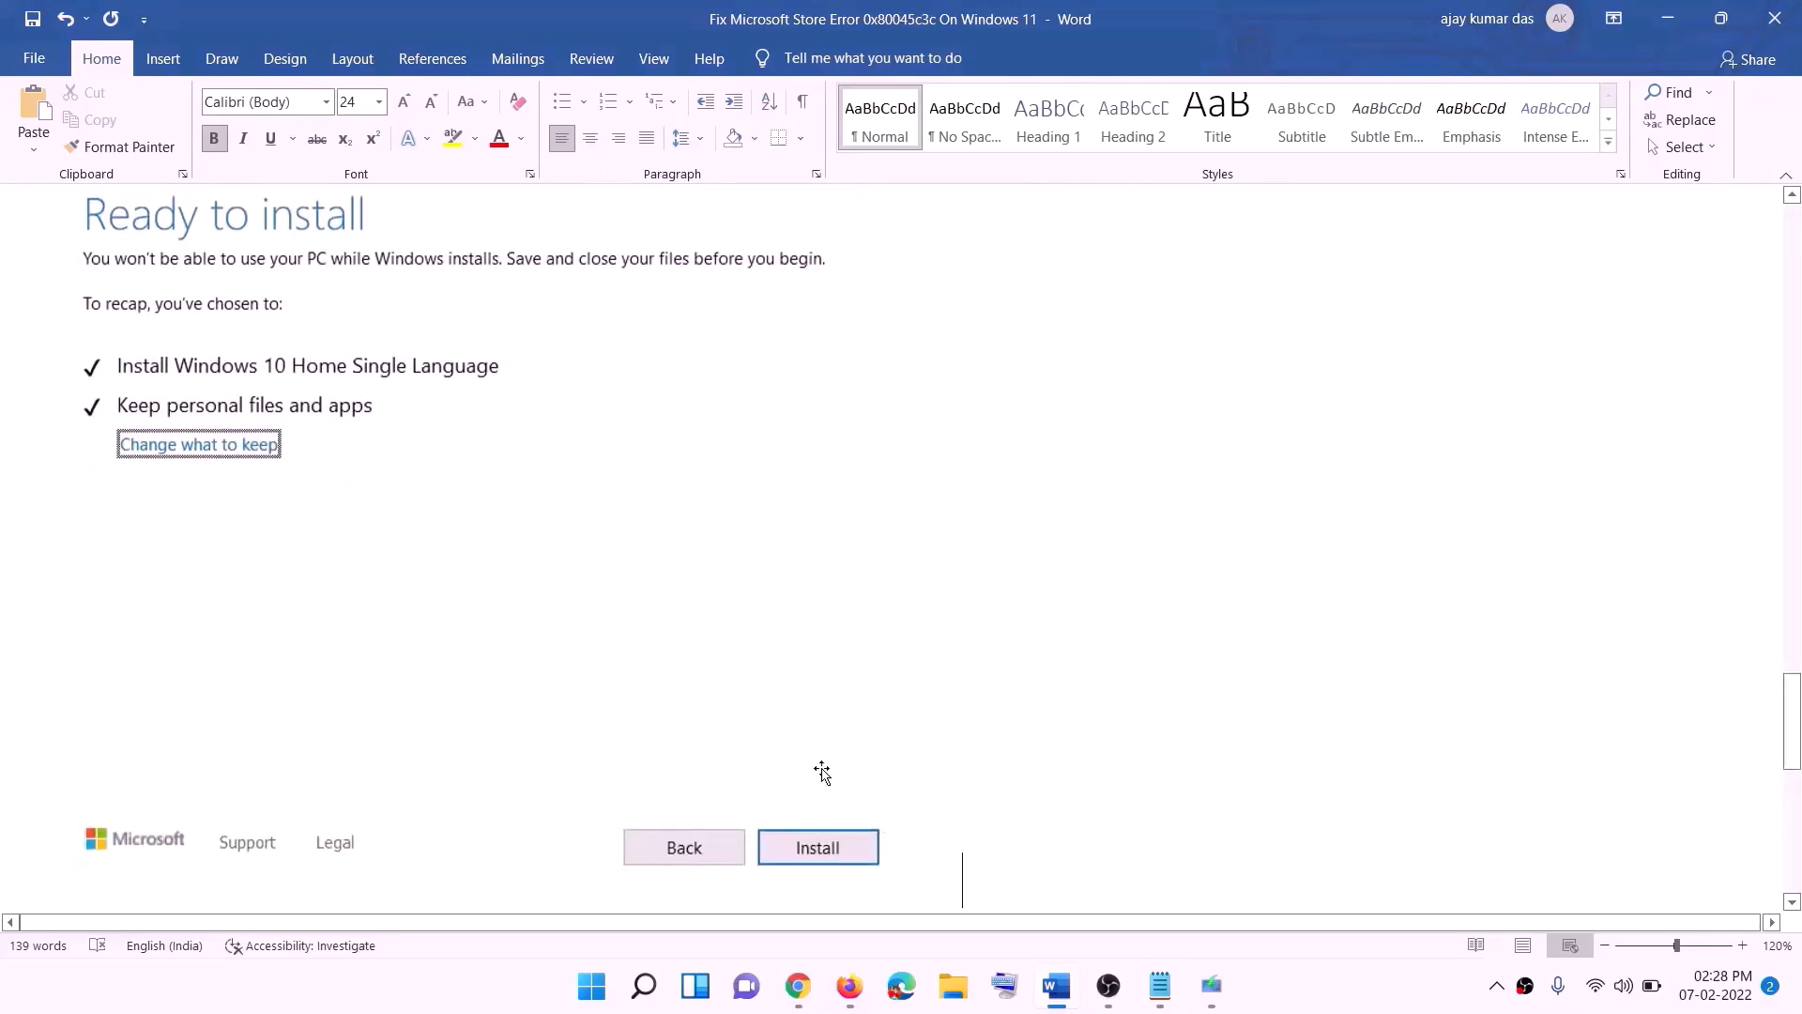
{"action": "scroll", "coordinate": [736, 582], "scroll_direction": "up", "scroll_amount": 1}
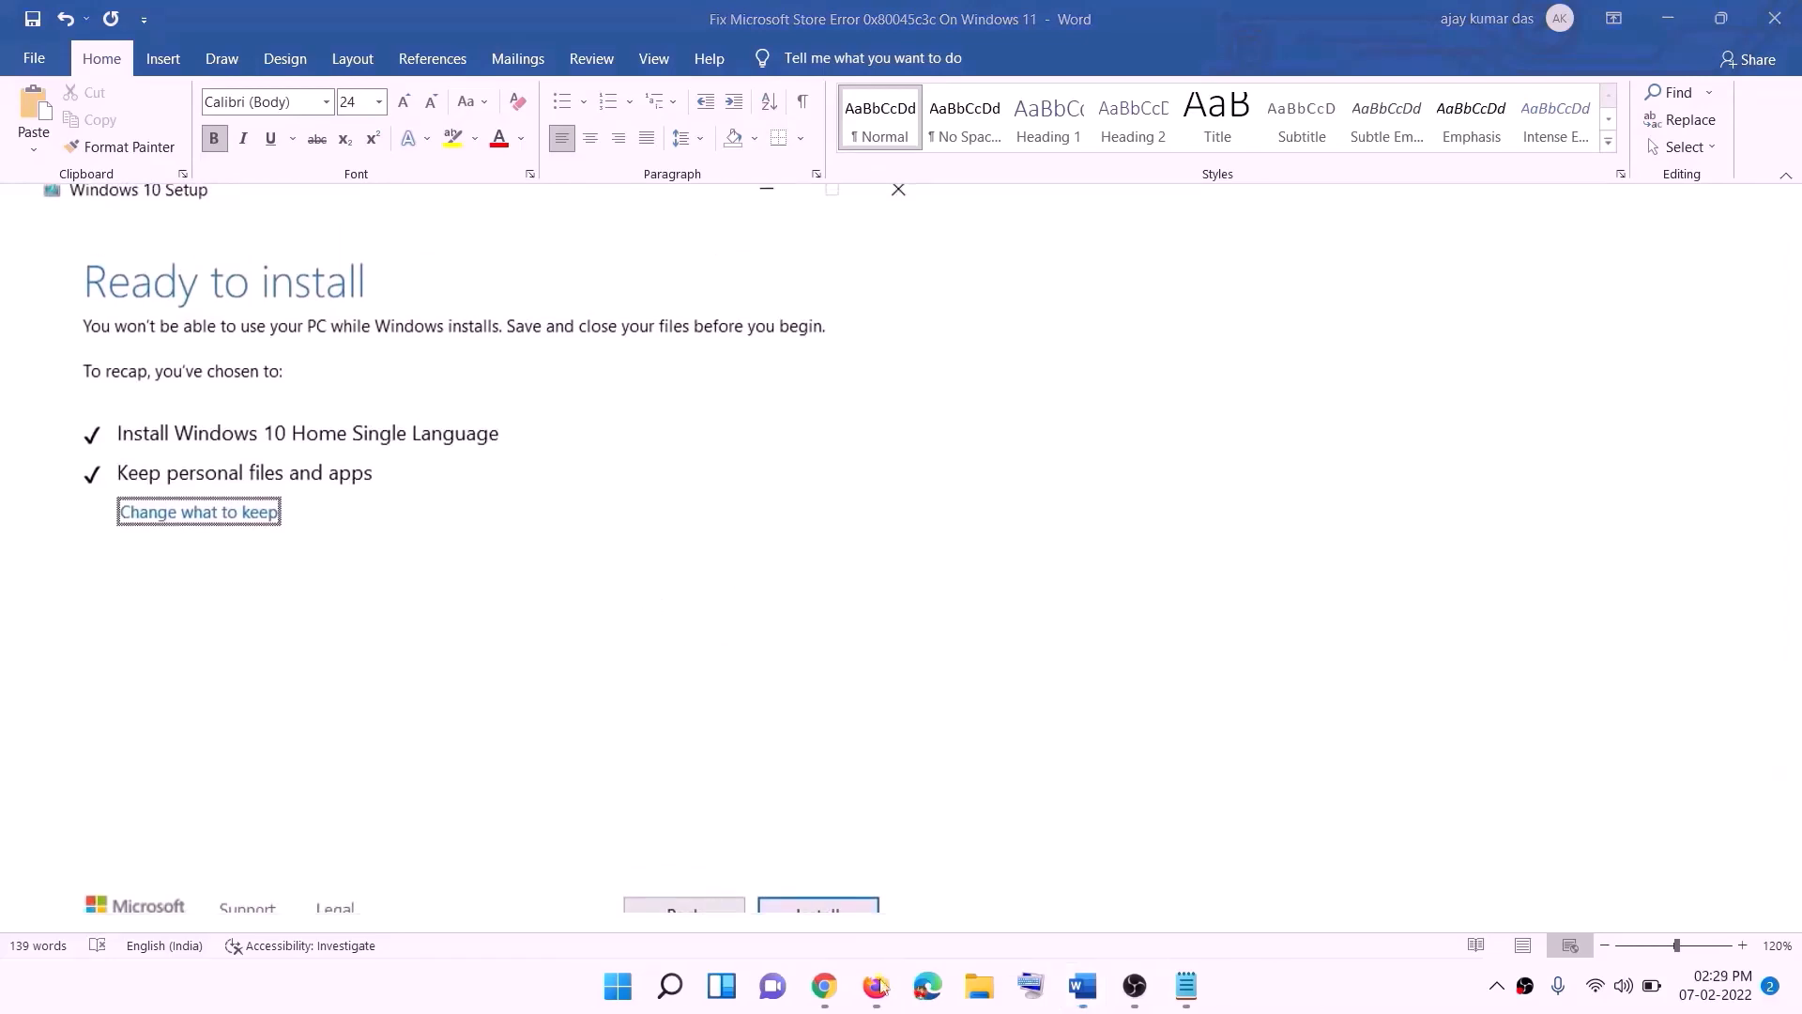
Step: Switch to Chrome, download the media creation tool from the Create Windows 11 Installation Media section, and launch it with permission to run
{"action": "left_click", "coordinate": [833, 993]}
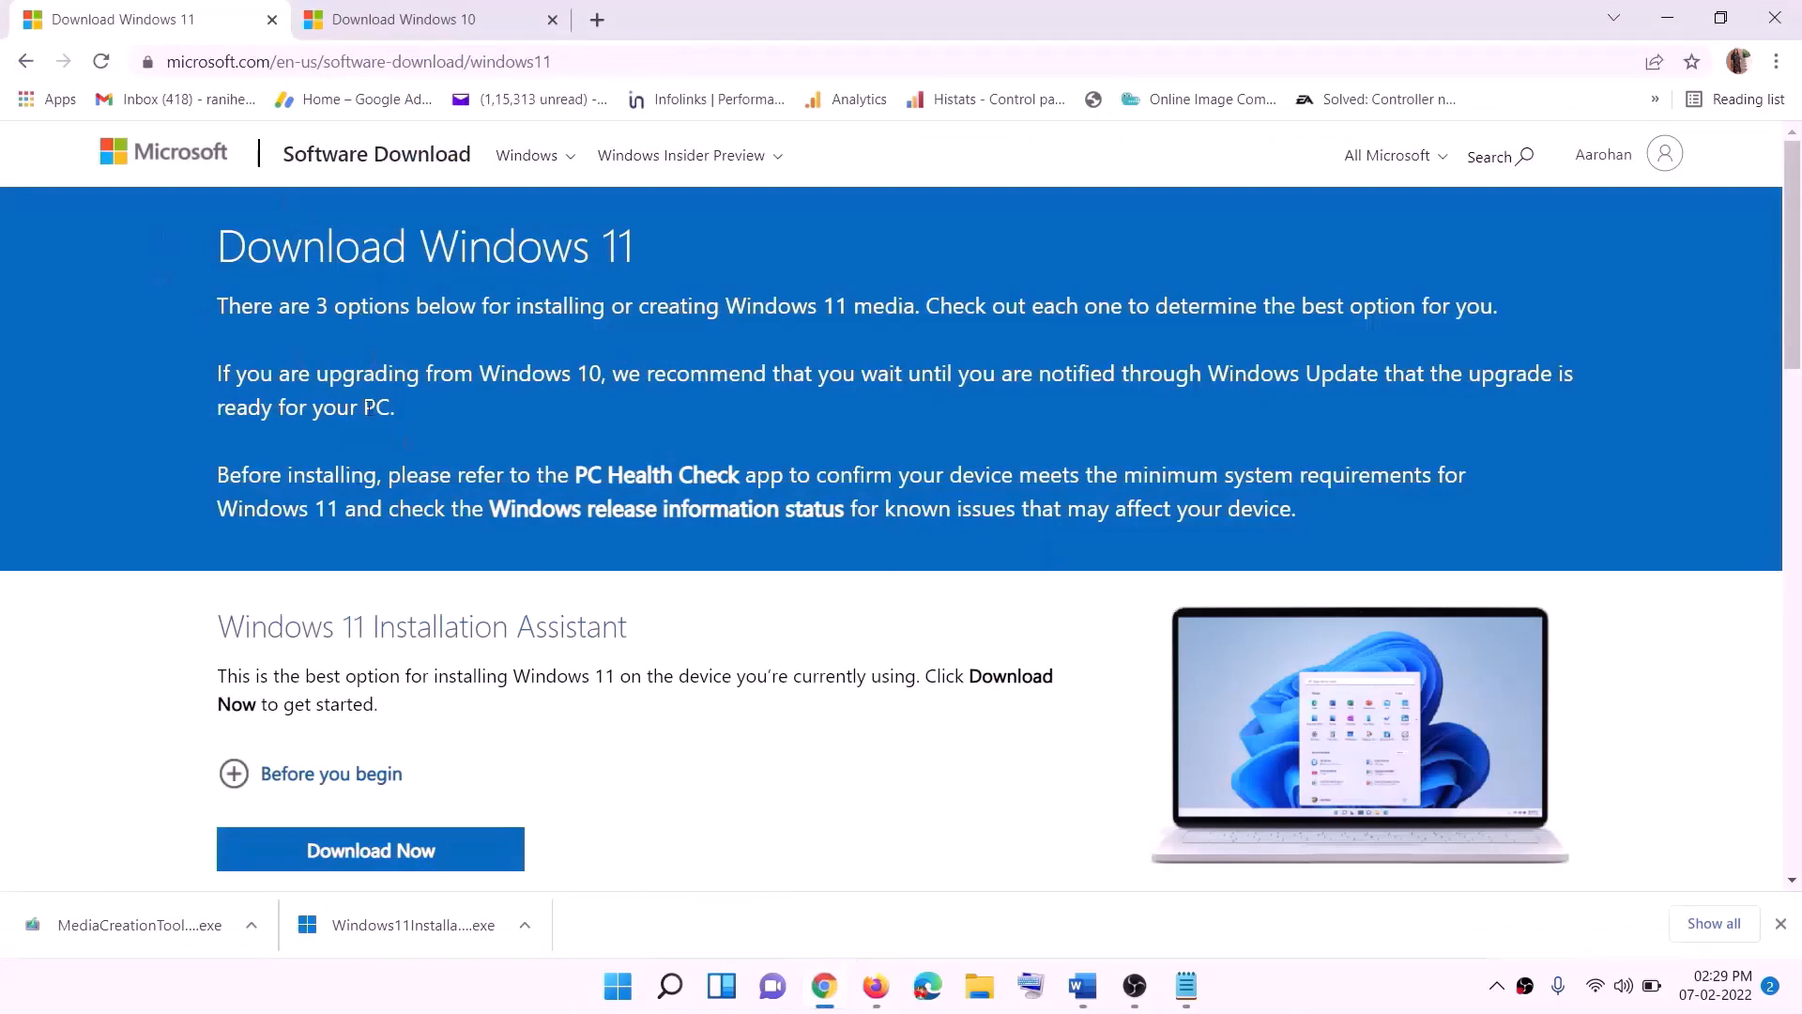
{"action": "scroll", "coordinate": [470, 741], "scroll_direction": "down", "scroll_amount": 5}
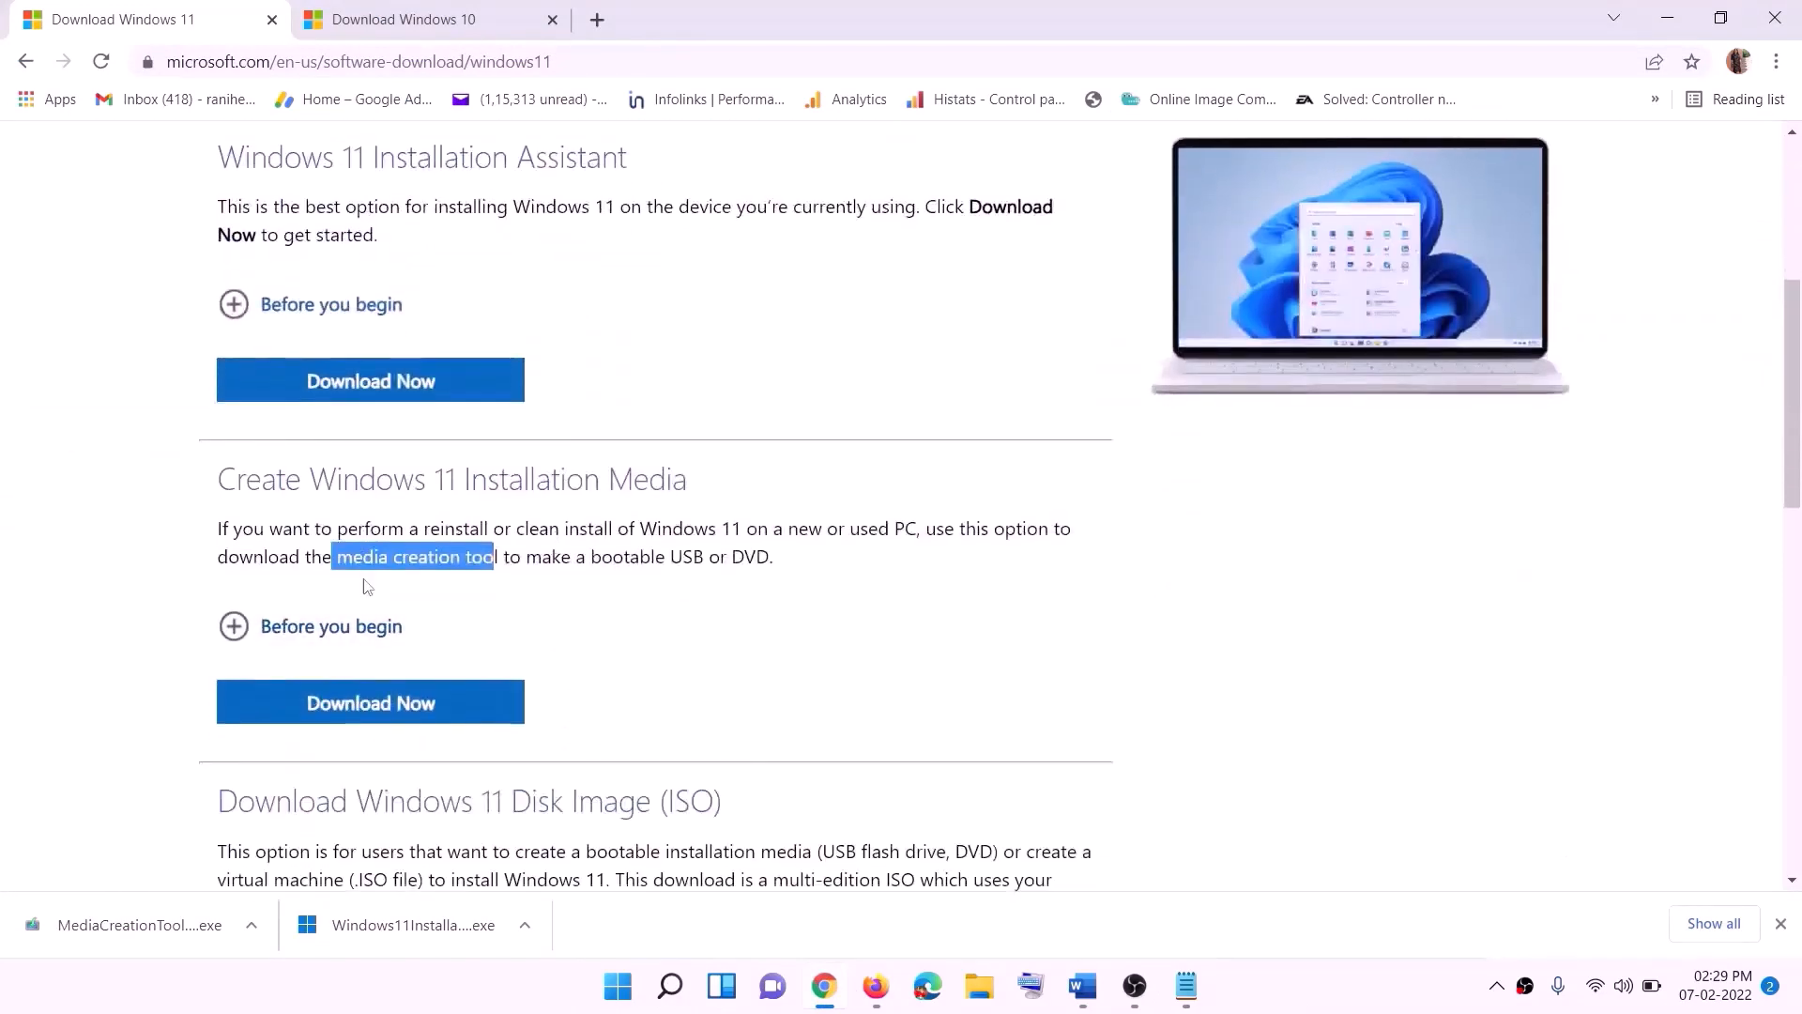
{"action": "left_click_drag", "start_coordinate": [338, 557], "coordinate": [520, 557]}
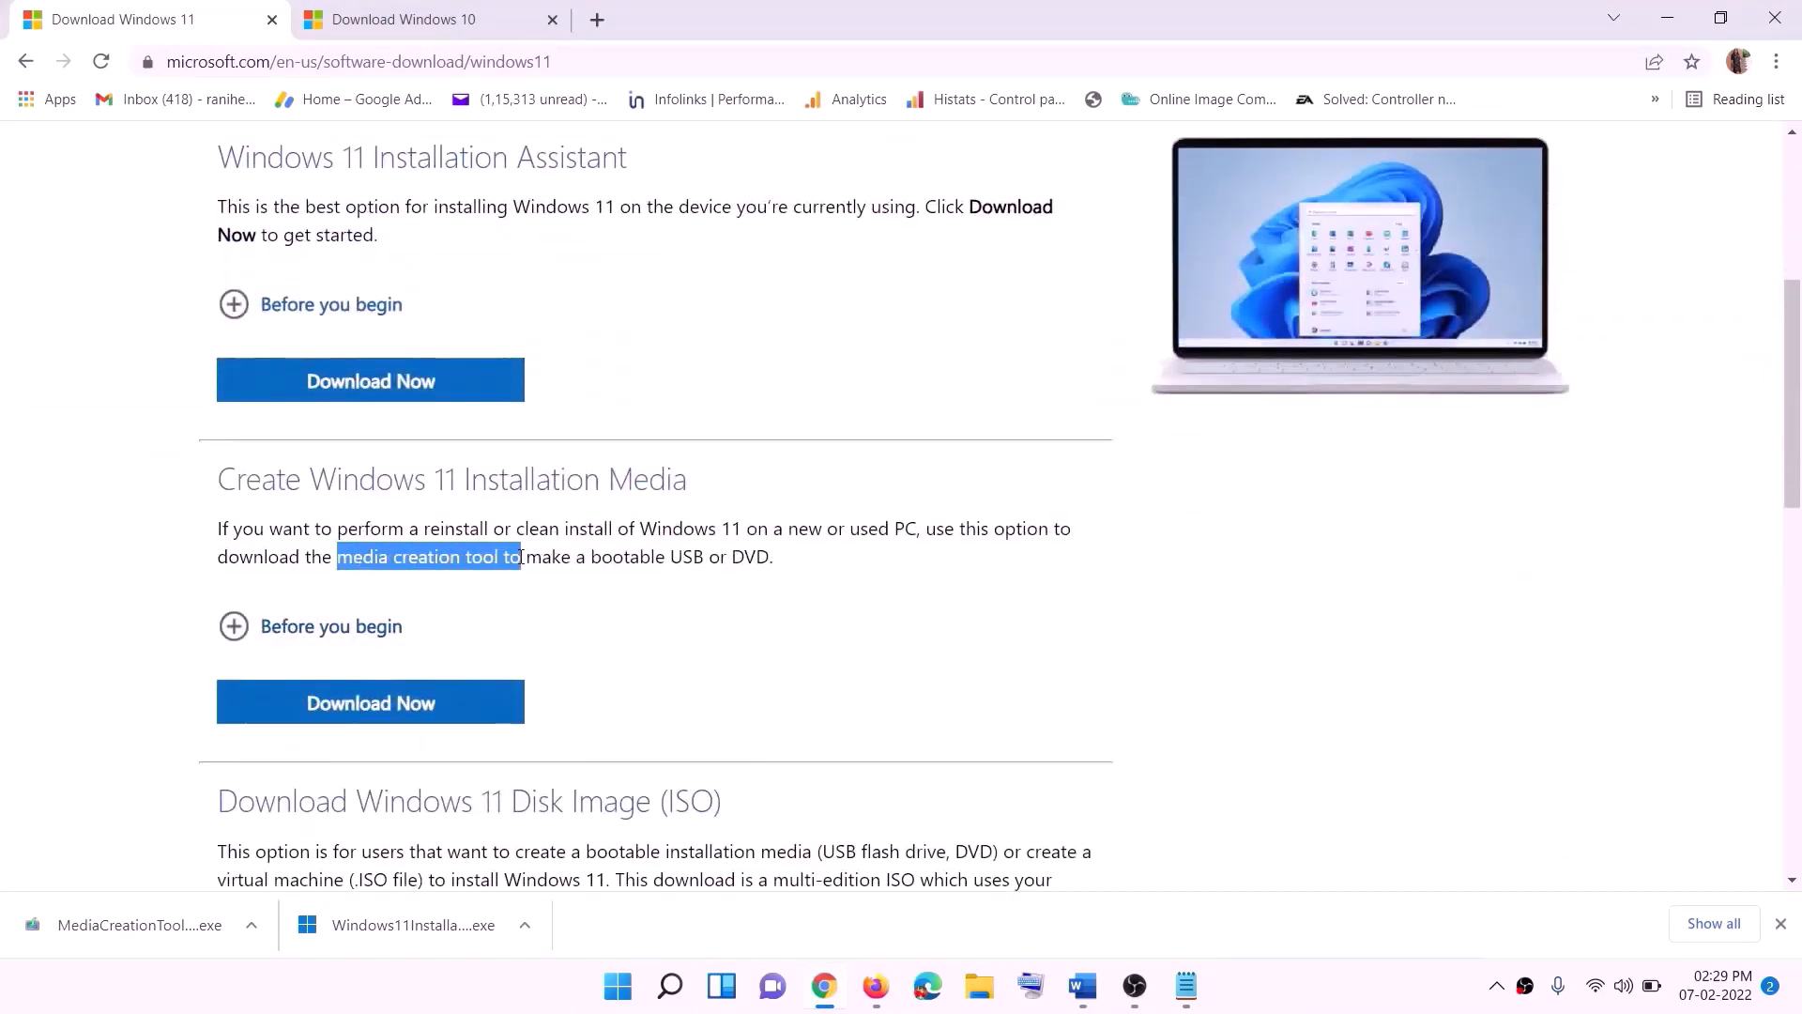
{"action": "left_click", "coordinate": [358, 715]}
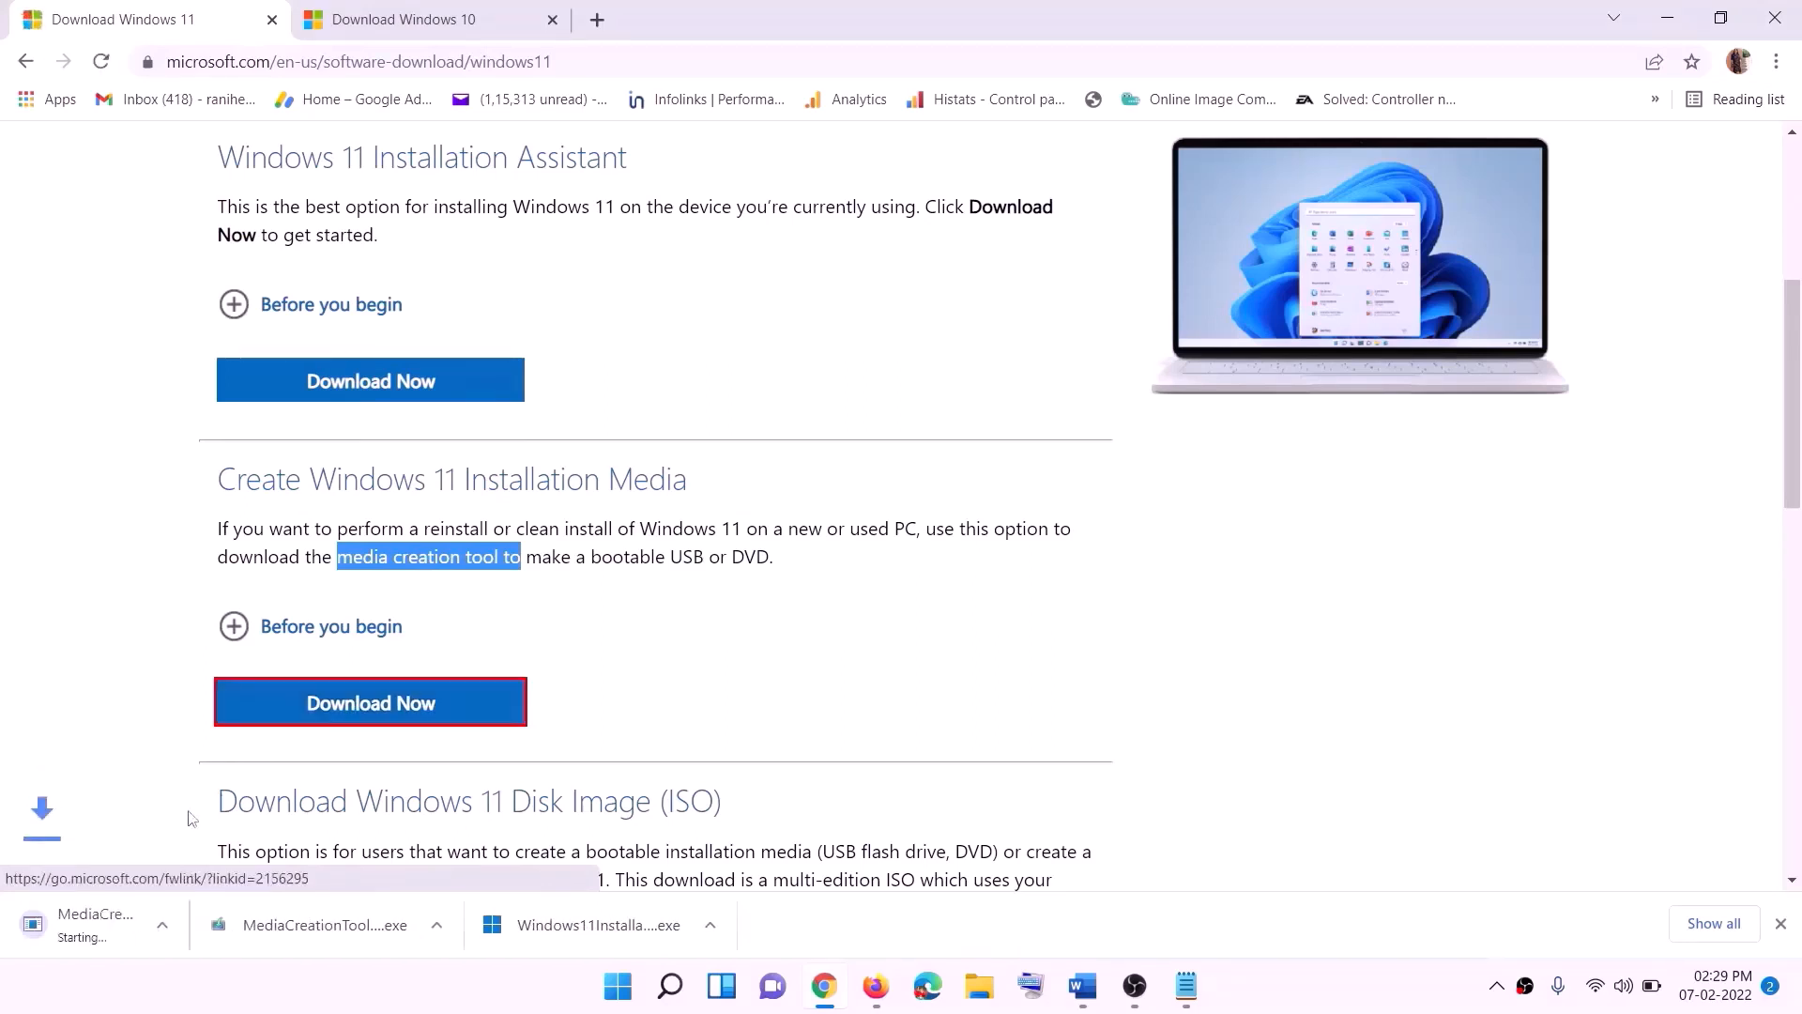
{"action": "left_click", "coordinate": [141, 926]}
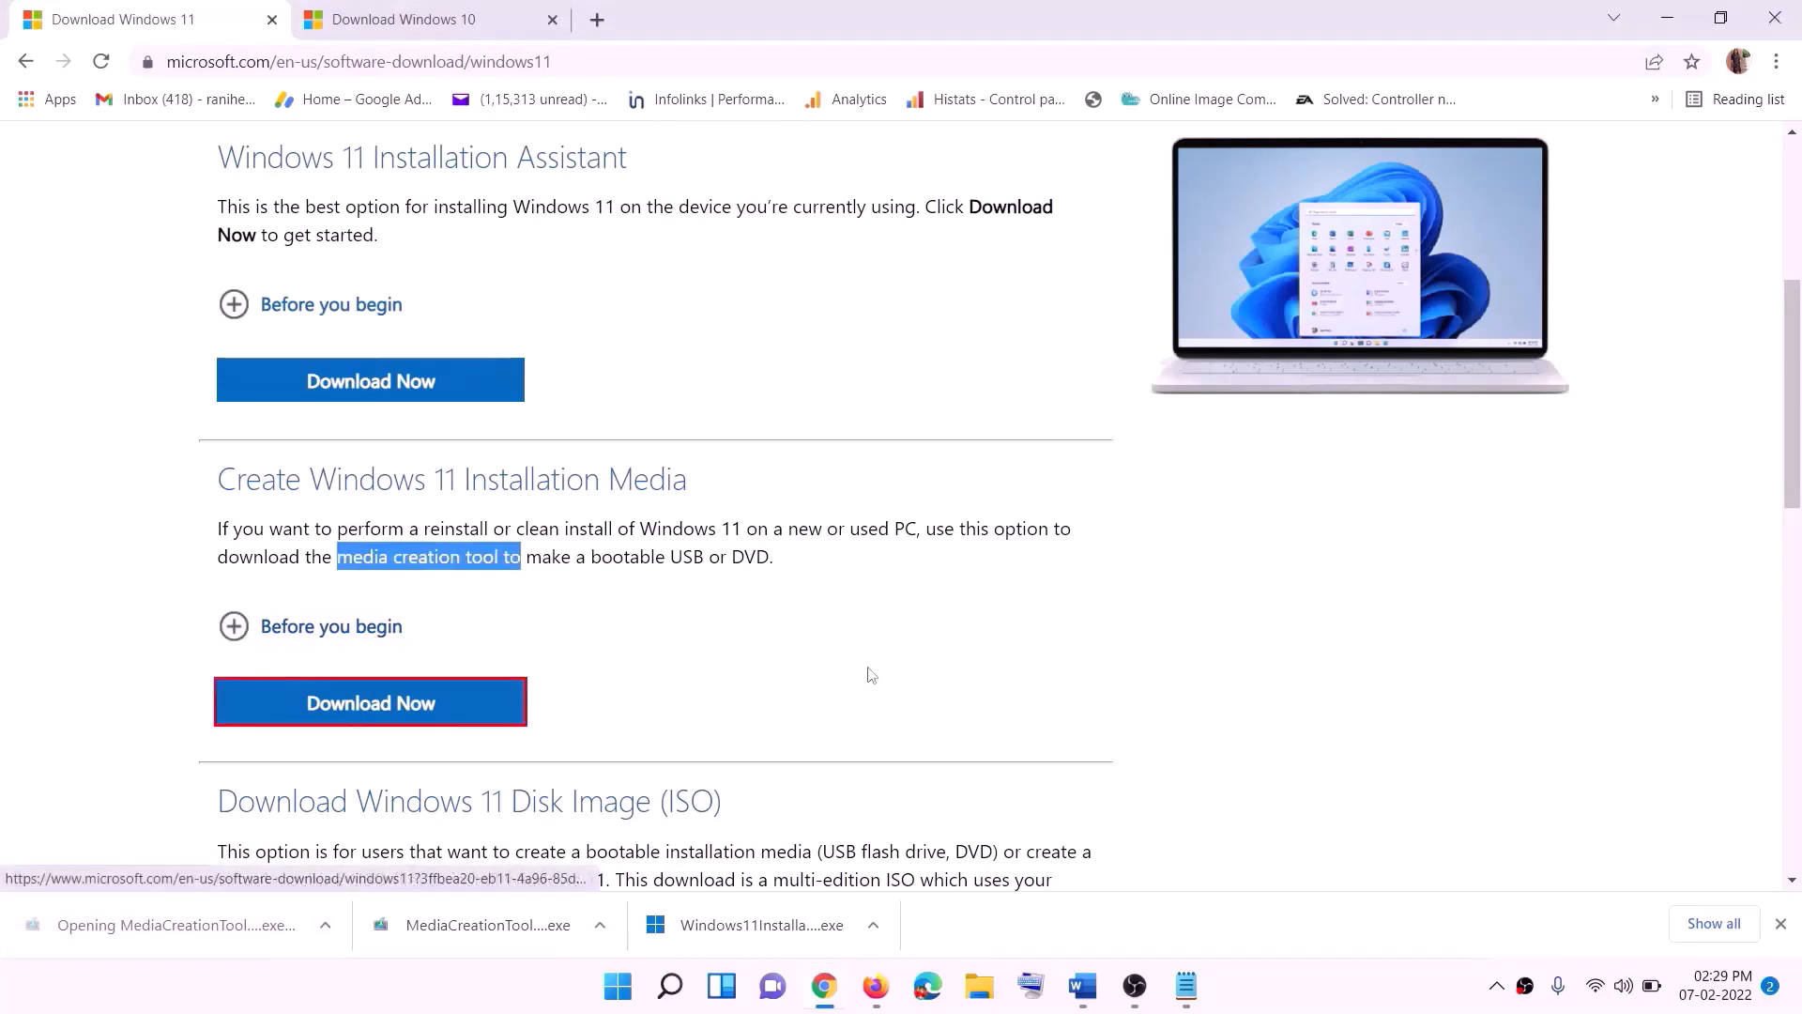
{"action": "left_click", "coordinate": [795, 693]}
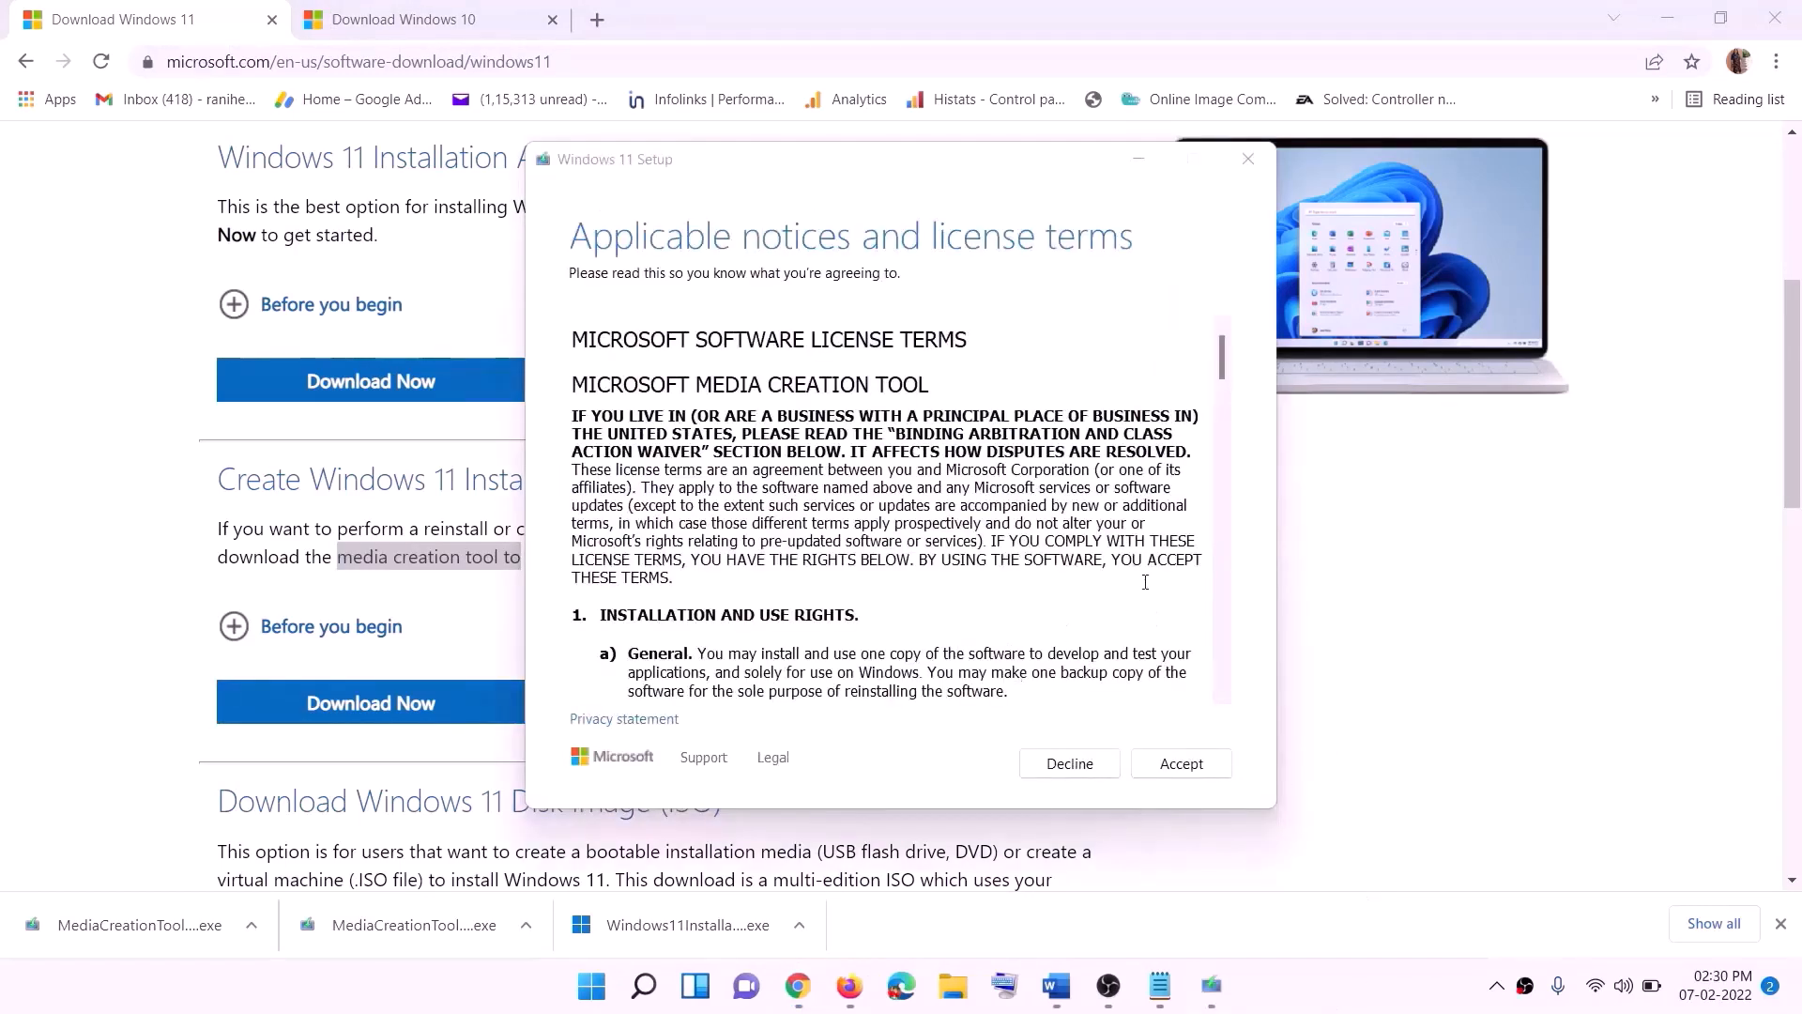
Step: Accept the Windows 11 Setup license terms and continue with the recommended language and edition, choosing ISO file as the media
{"action": "left_click", "coordinate": [1181, 763]}
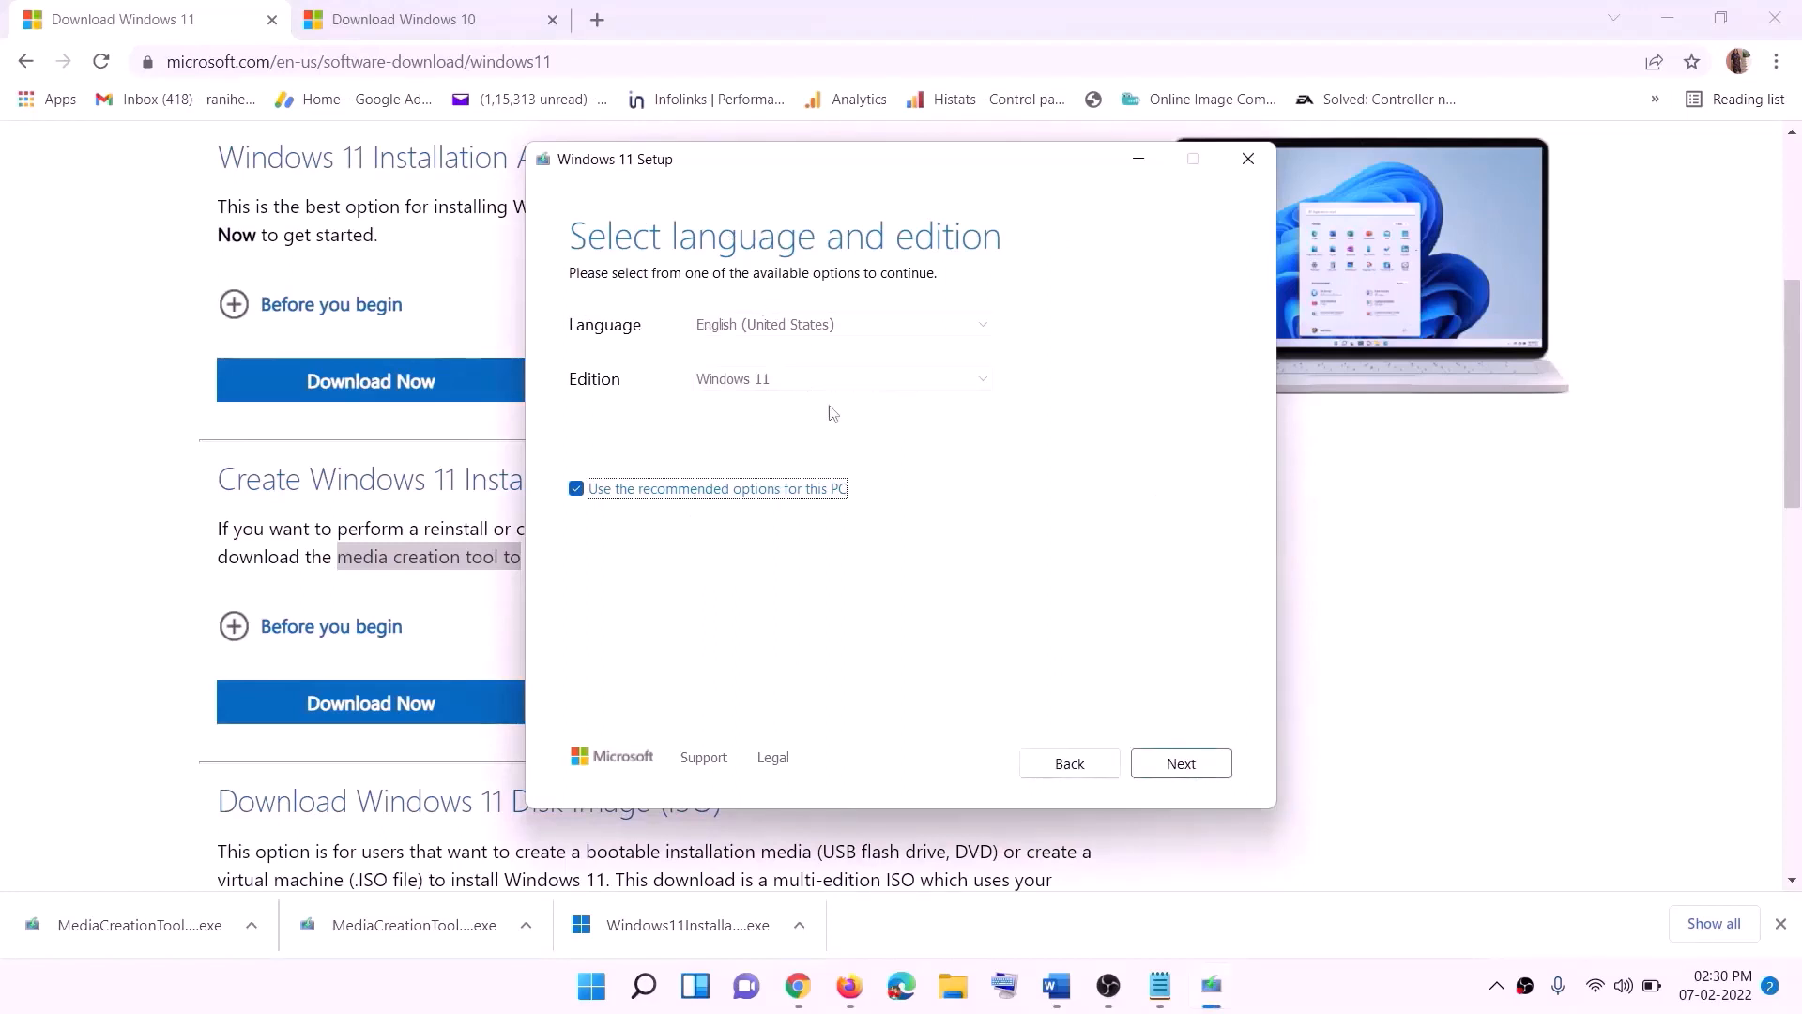
{"action": "left_click", "coordinate": [1169, 760]}
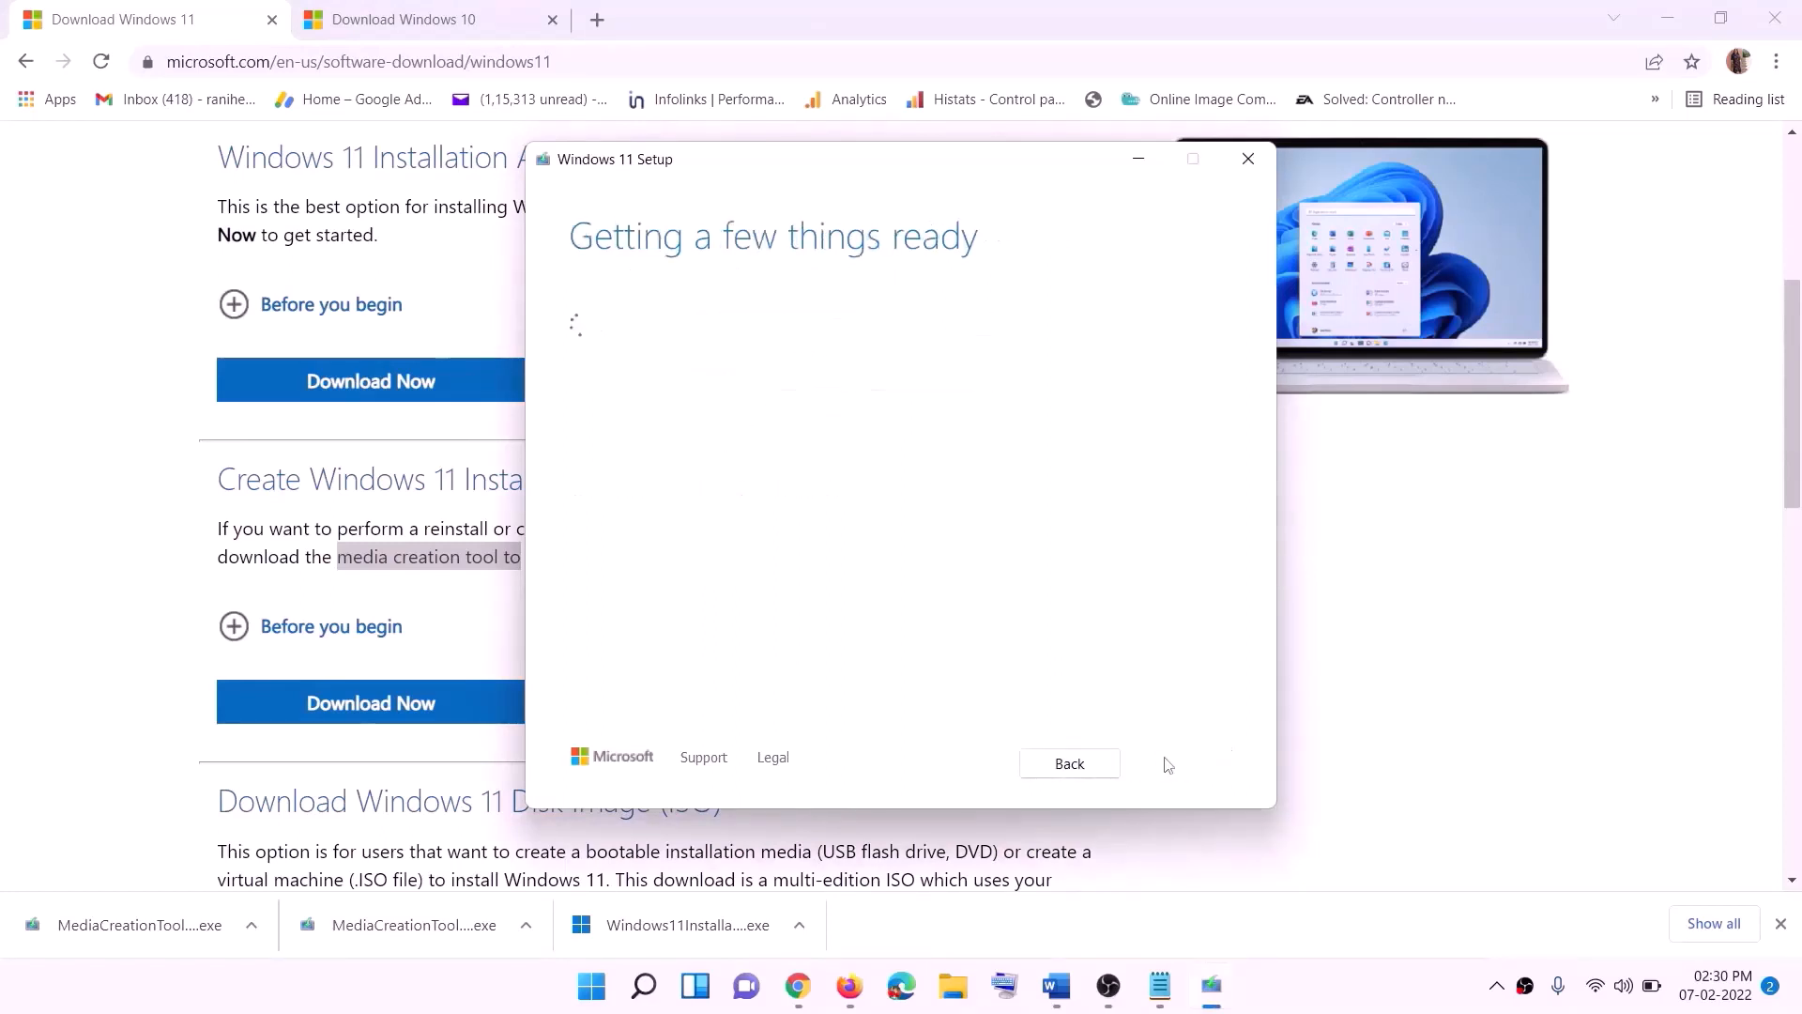
{"action": "left_click", "coordinate": [635, 406]}
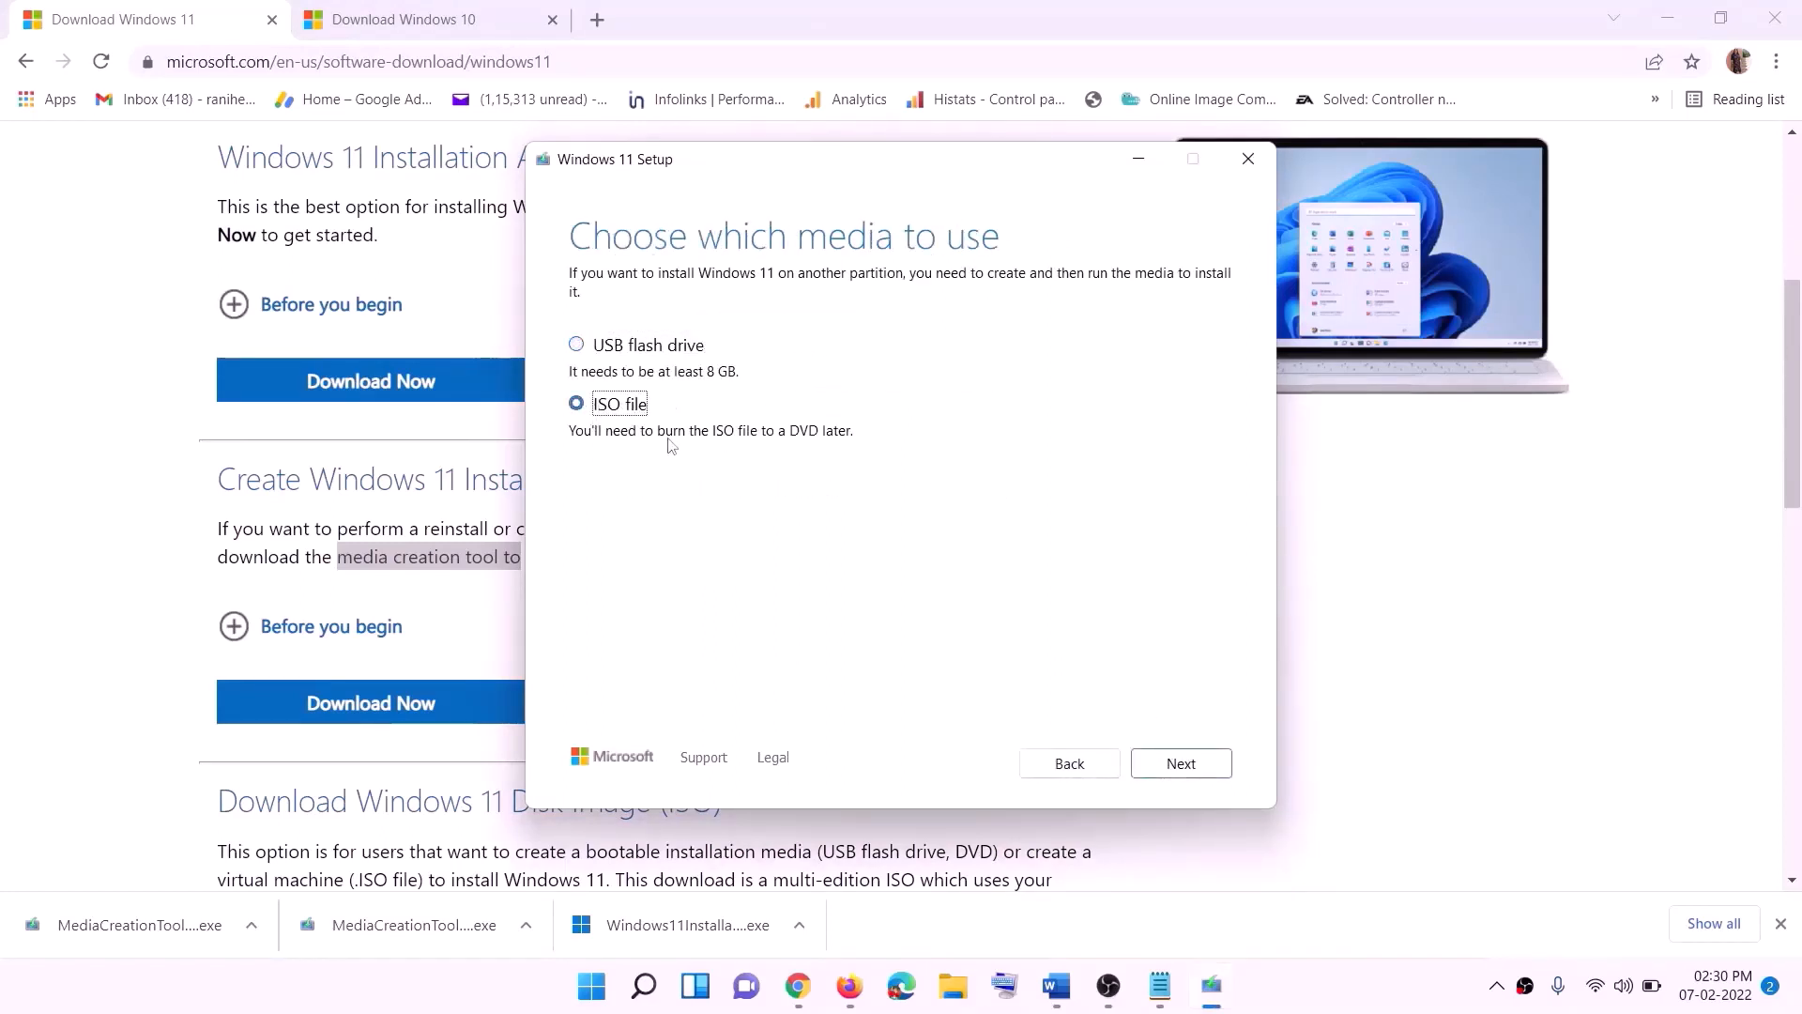
{"action": "left_click", "coordinate": [1185, 762]}
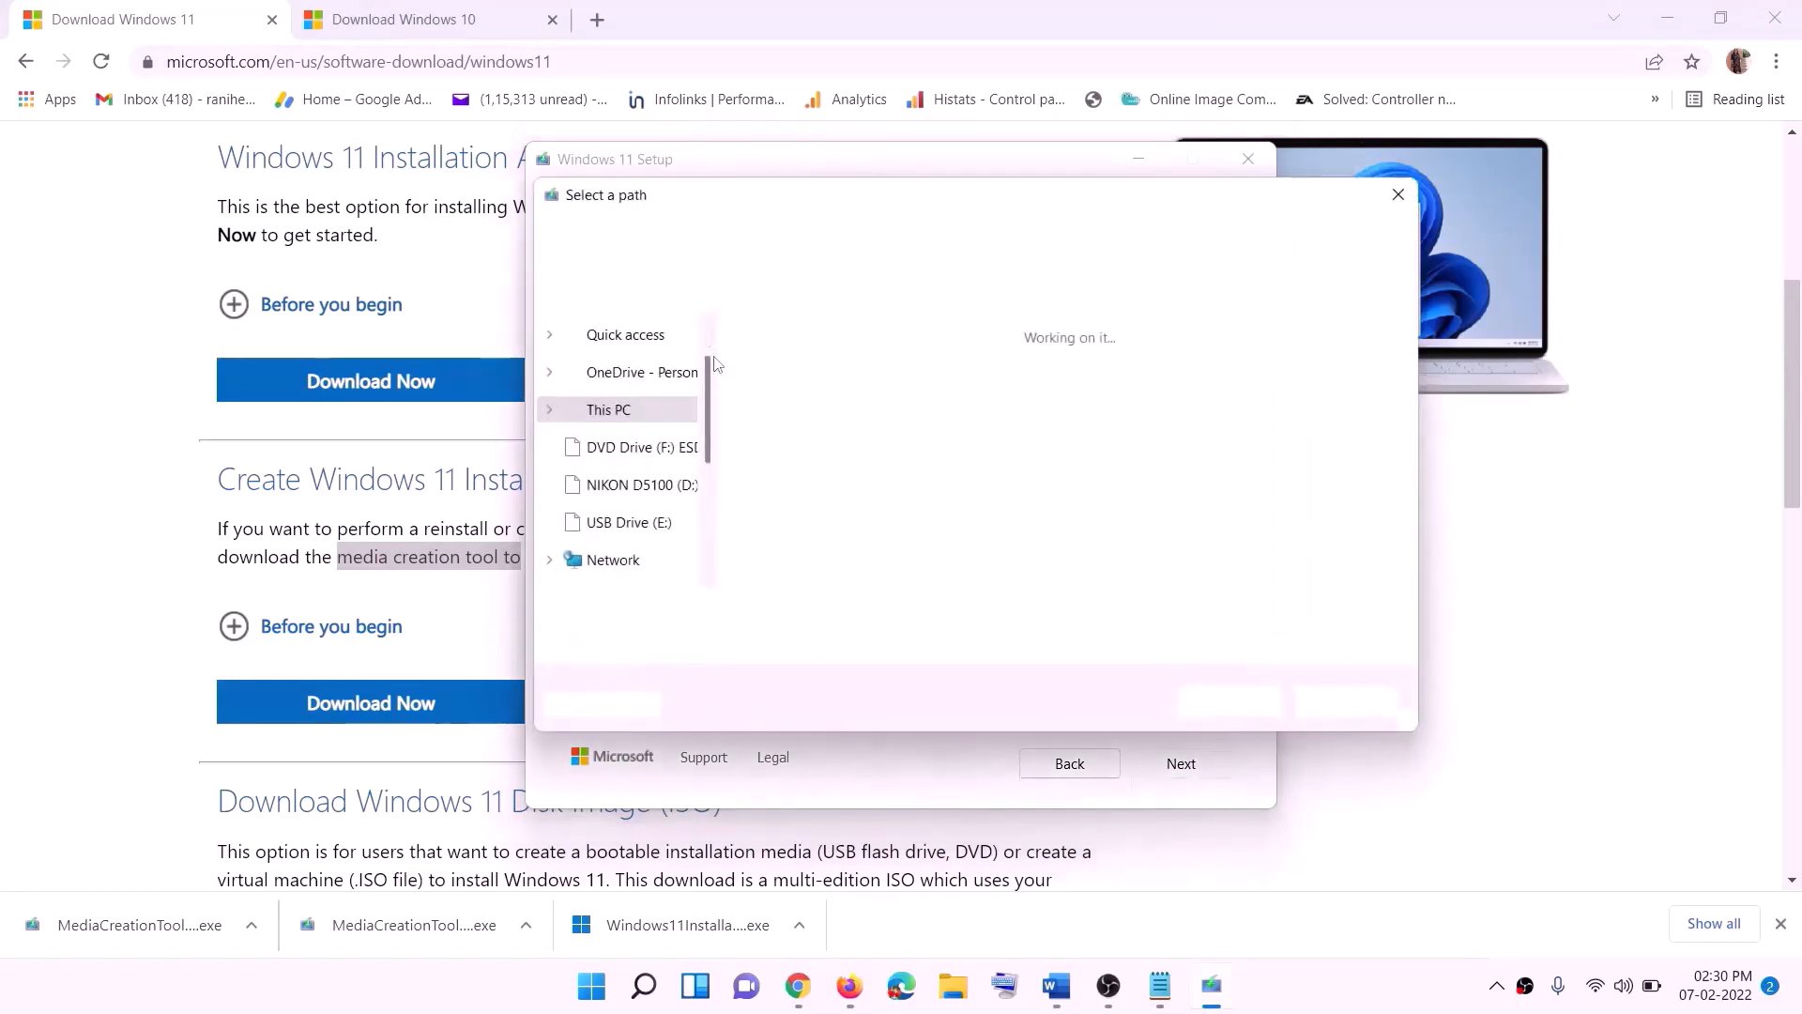
Step: Save the Windows 11 ISO file to the Desktop under the name Windows
{"action": "scroll", "coordinate": [617, 479], "scroll_direction": "up", "scroll_amount": 1}
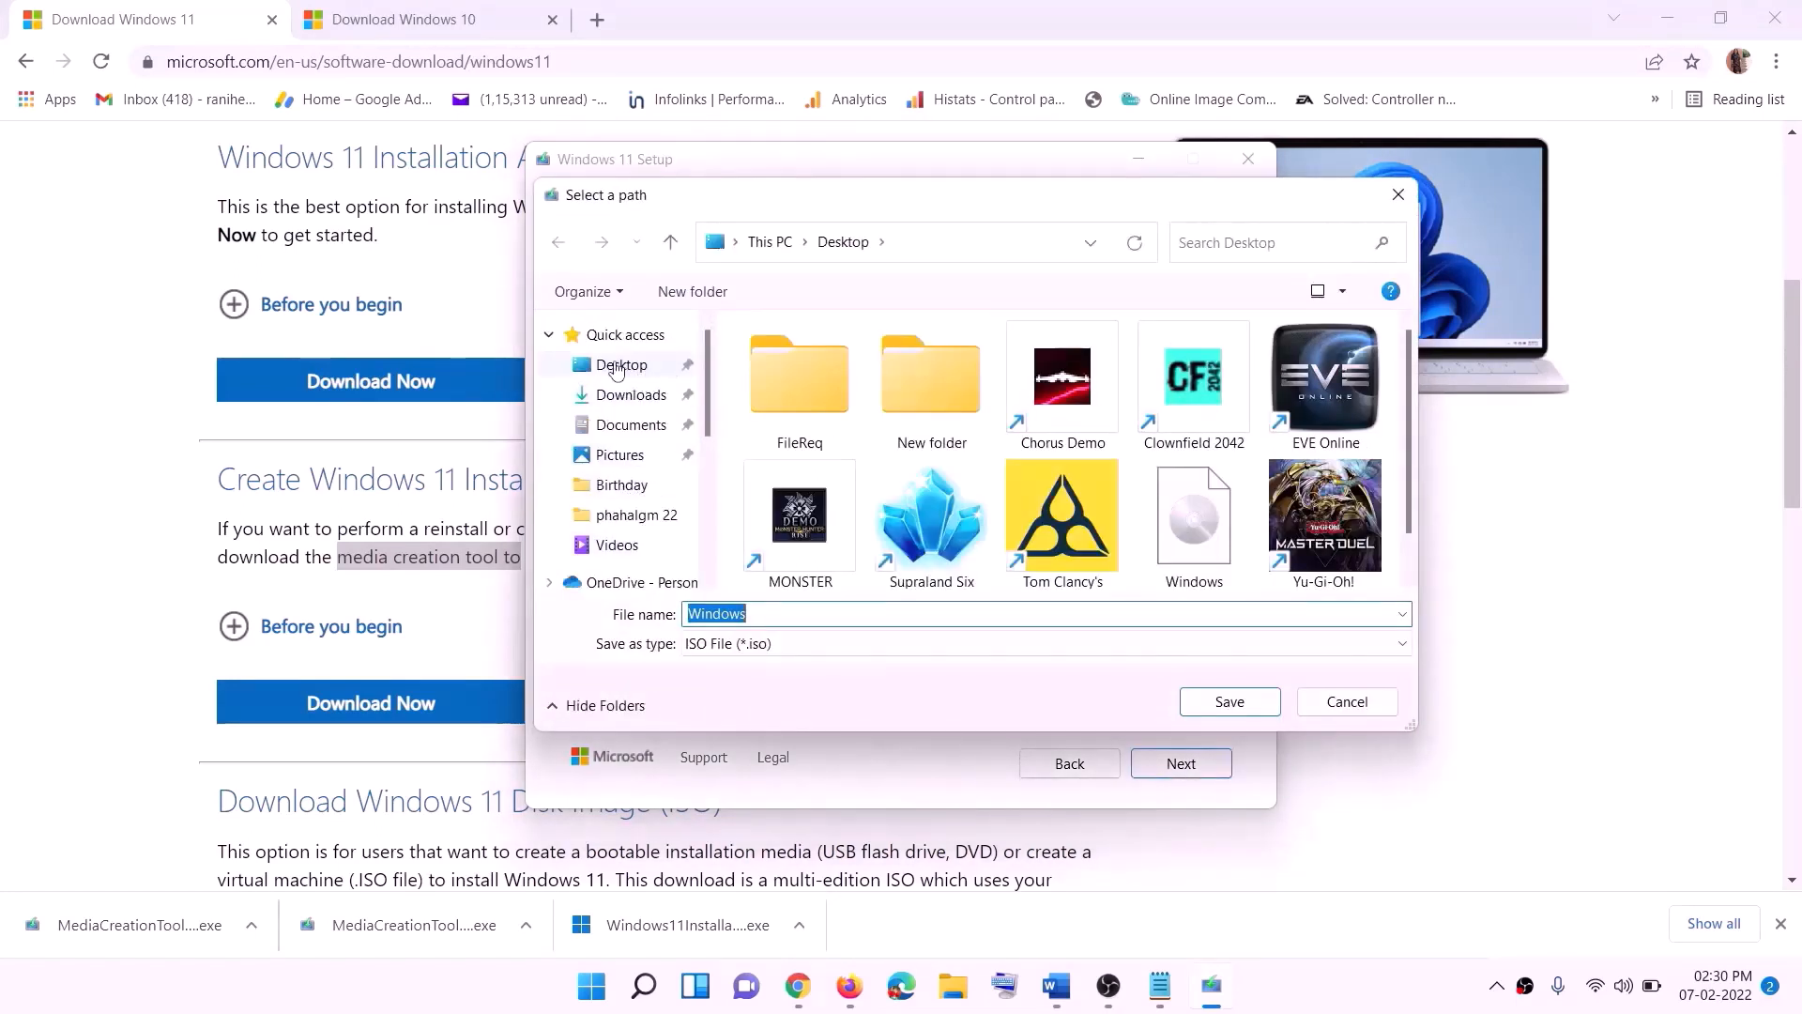
{"action": "left_click", "coordinate": [619, 368]}
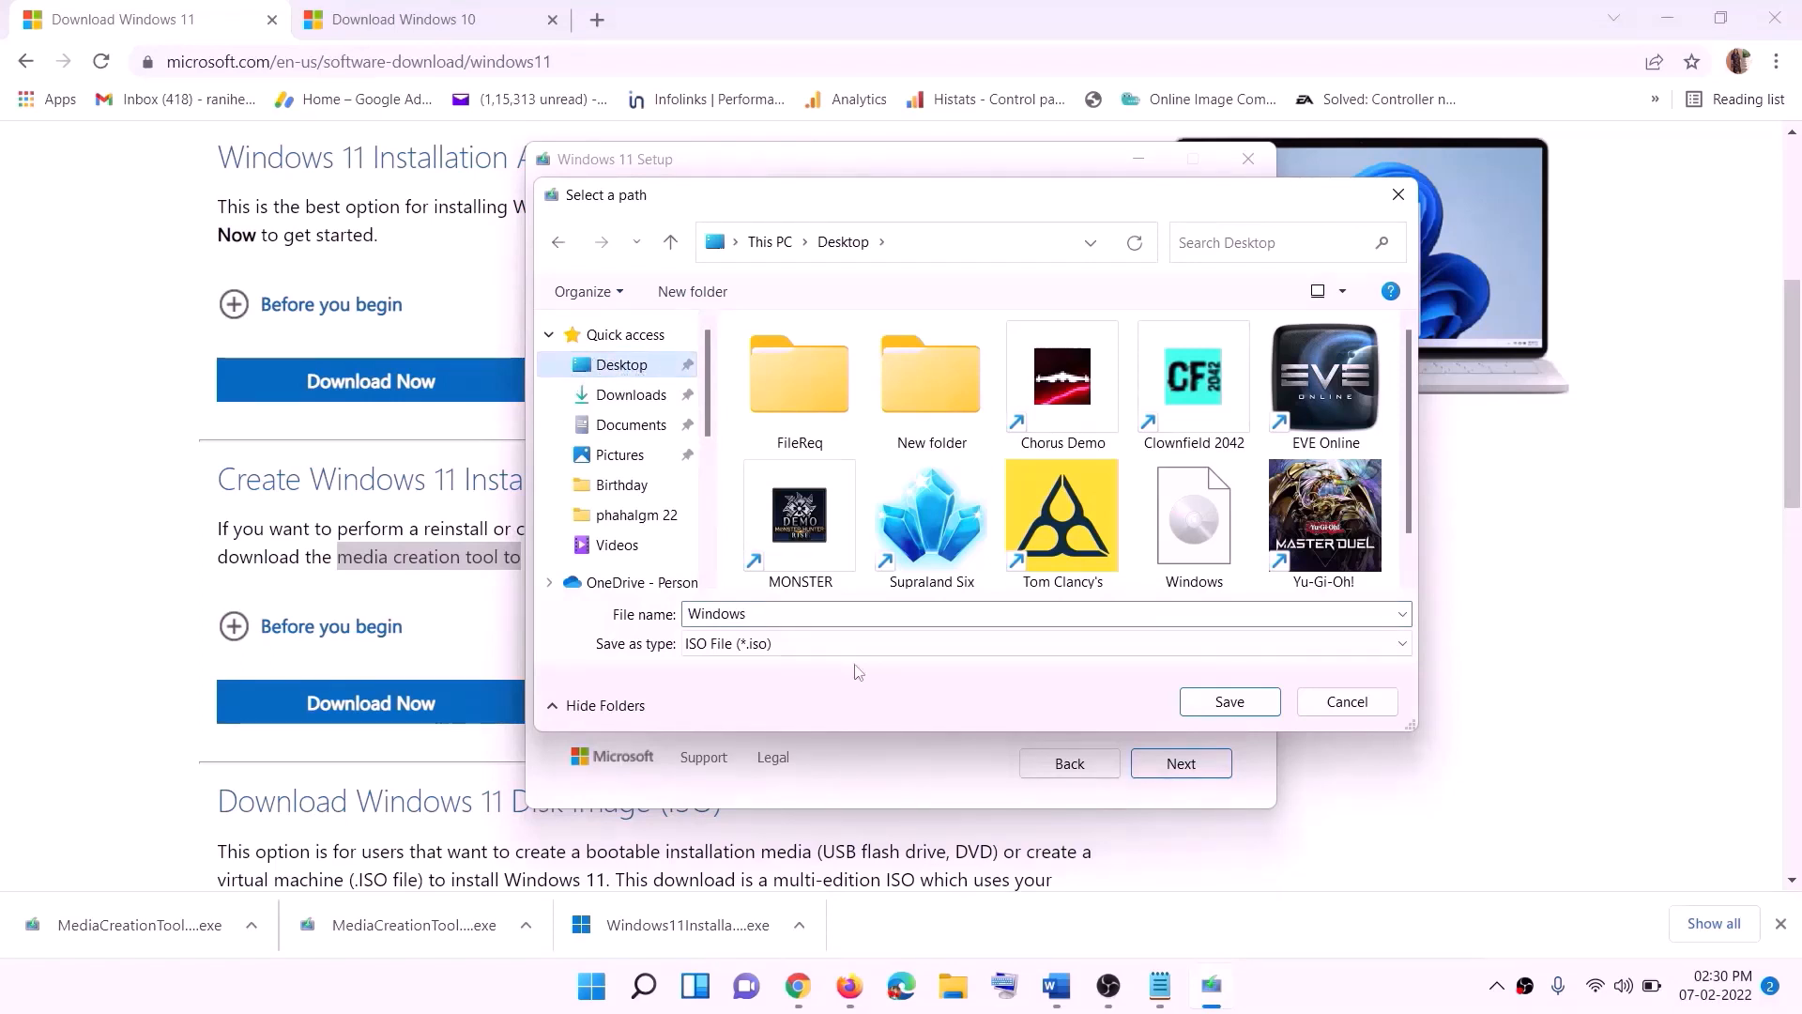
{"action": "left_click", "coordinate": [1218, 702]}
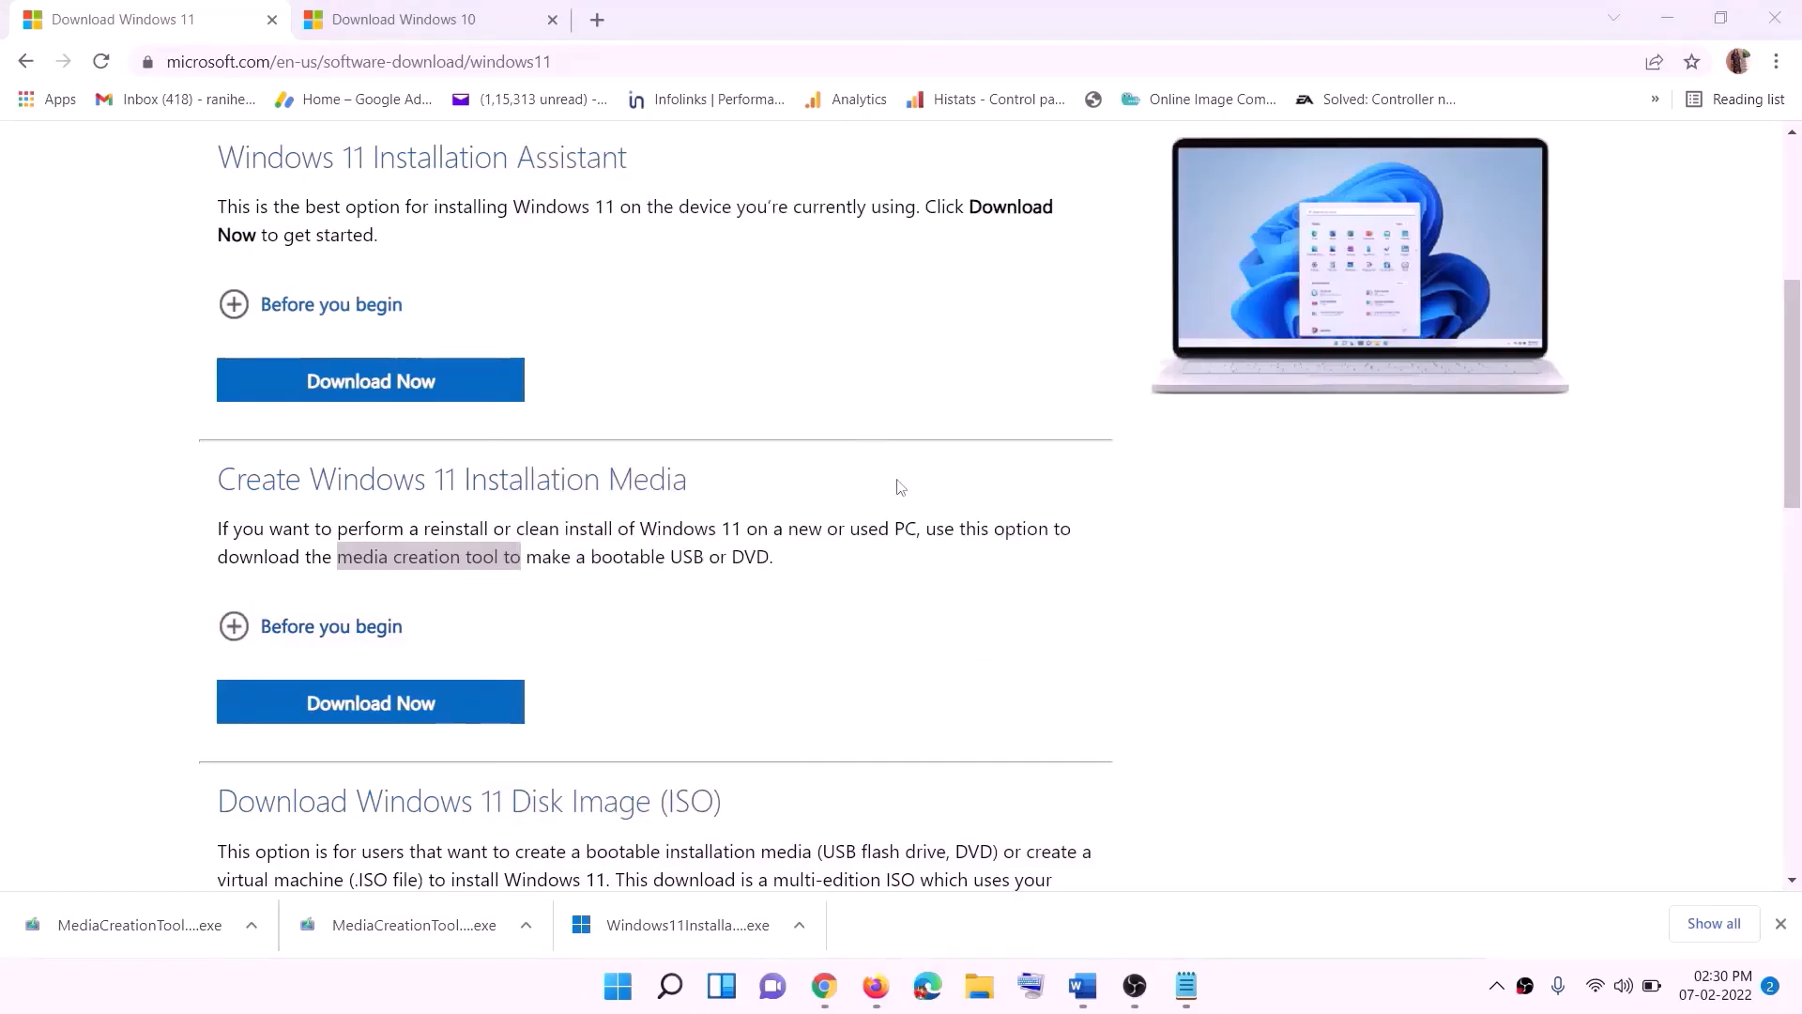
Step: Show the desktop, move the Windows ISO file to the end of the icons, and open it
{"action": "key", "text": "super+d"}
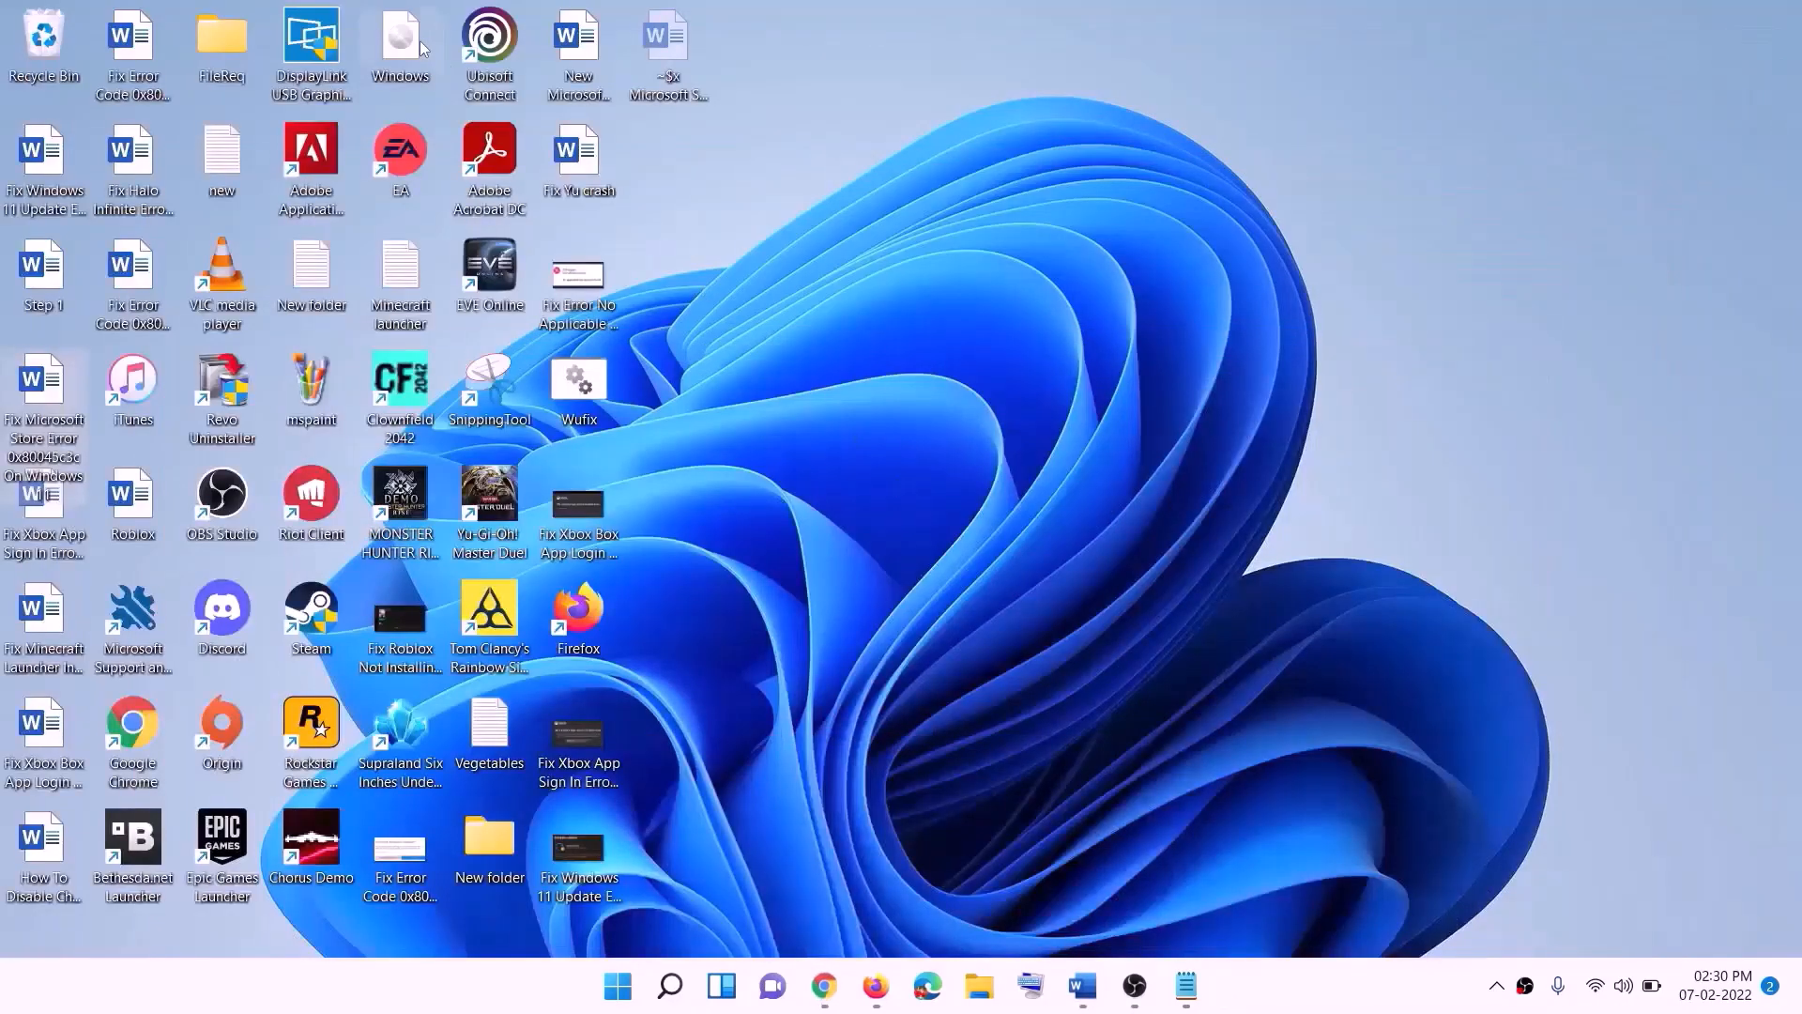
{"action": "left_click_drag", "start_coordinate": [420, 49], "coordinate": [719, 580]}
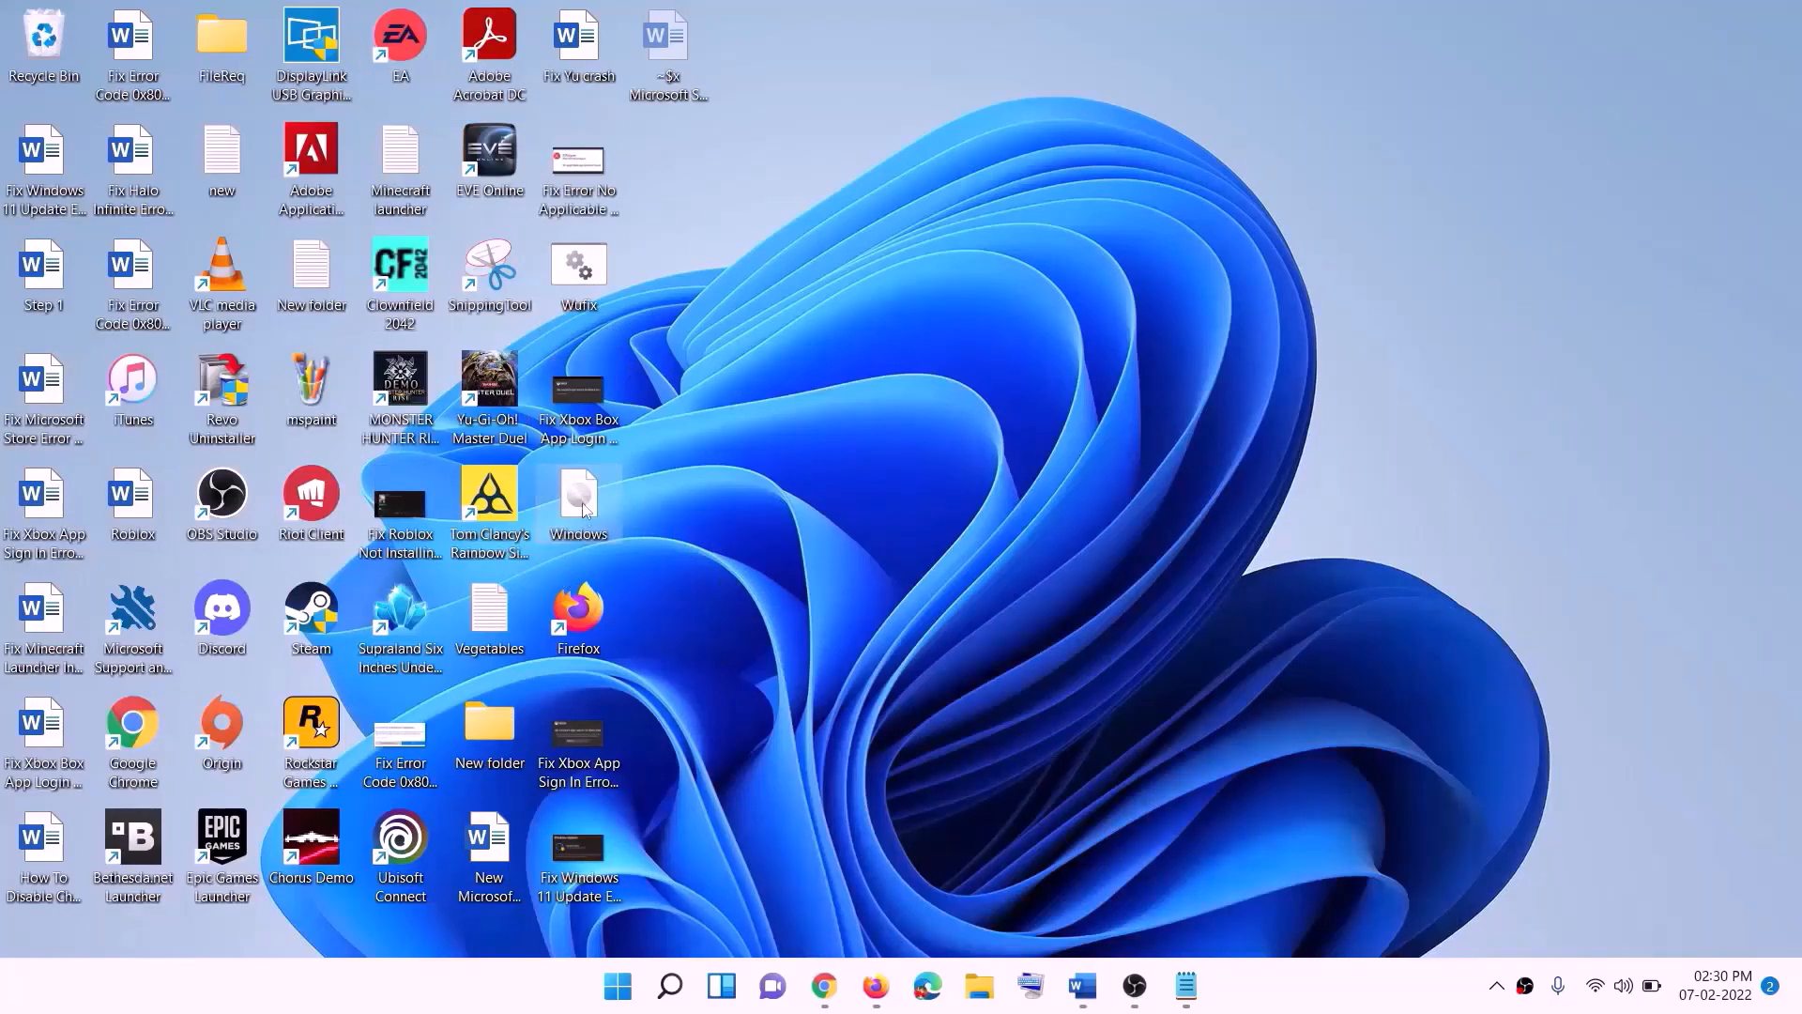
{"action": "double_click", "coordinate": [588, 514]}
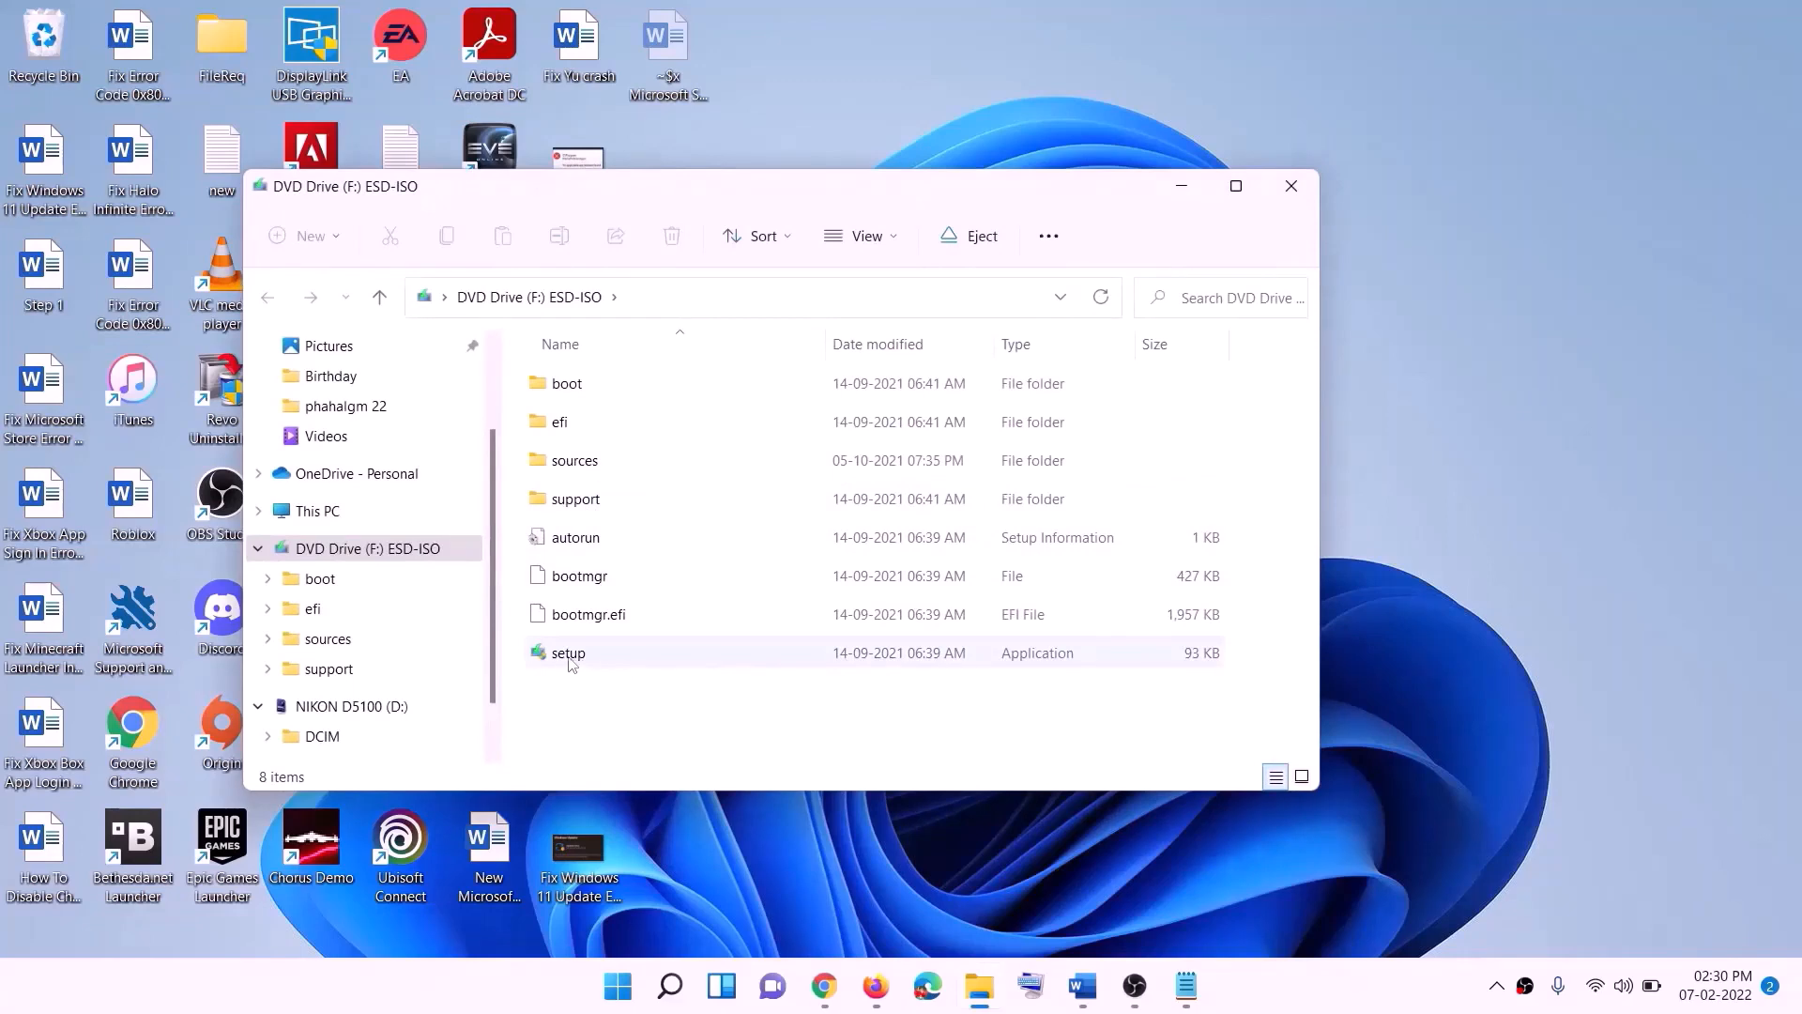
Step: Run setup from the mounted ESD-ISO drive, allow it to make changes, and proceed past the Install Windows 11 page
{"action": "left_click", "coordinate": [569, 659]}
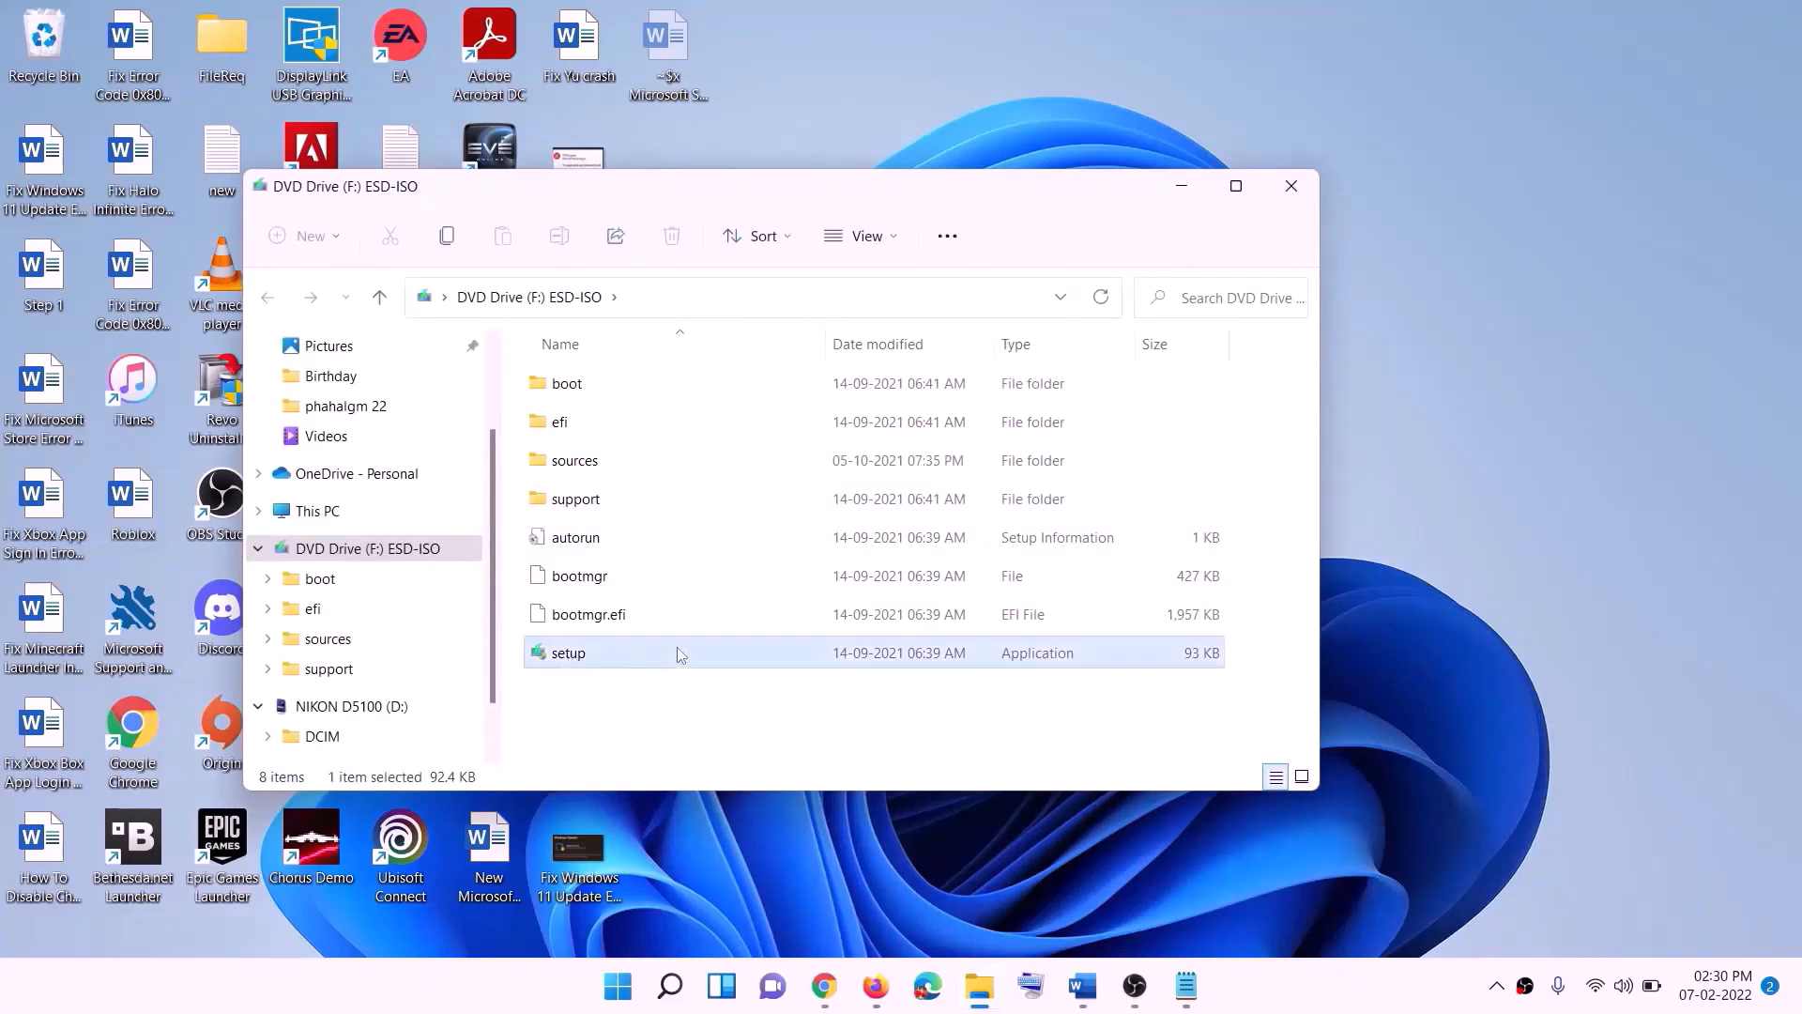
{"action": "double_click", "coordinate": [617, 659]}
{"action": "left_click", "coordinate": [724, 736]}
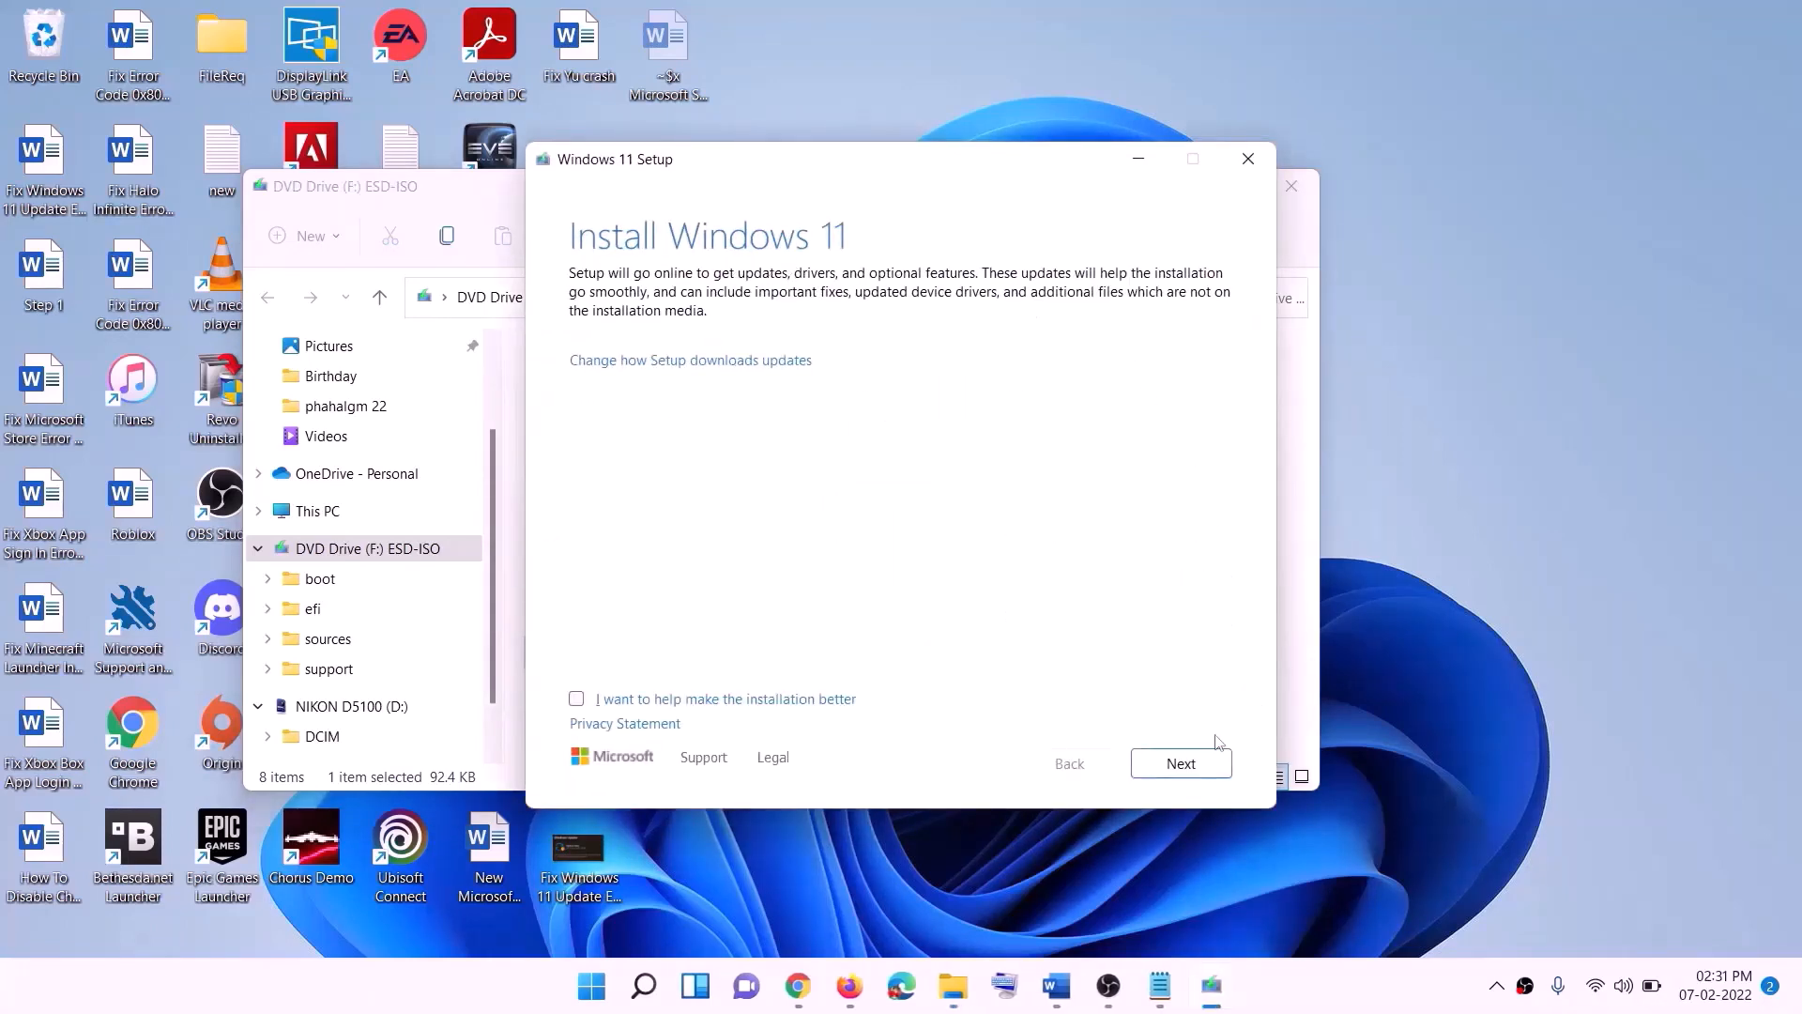
{"action": "left_click", "coordinate": [1188, 763]}
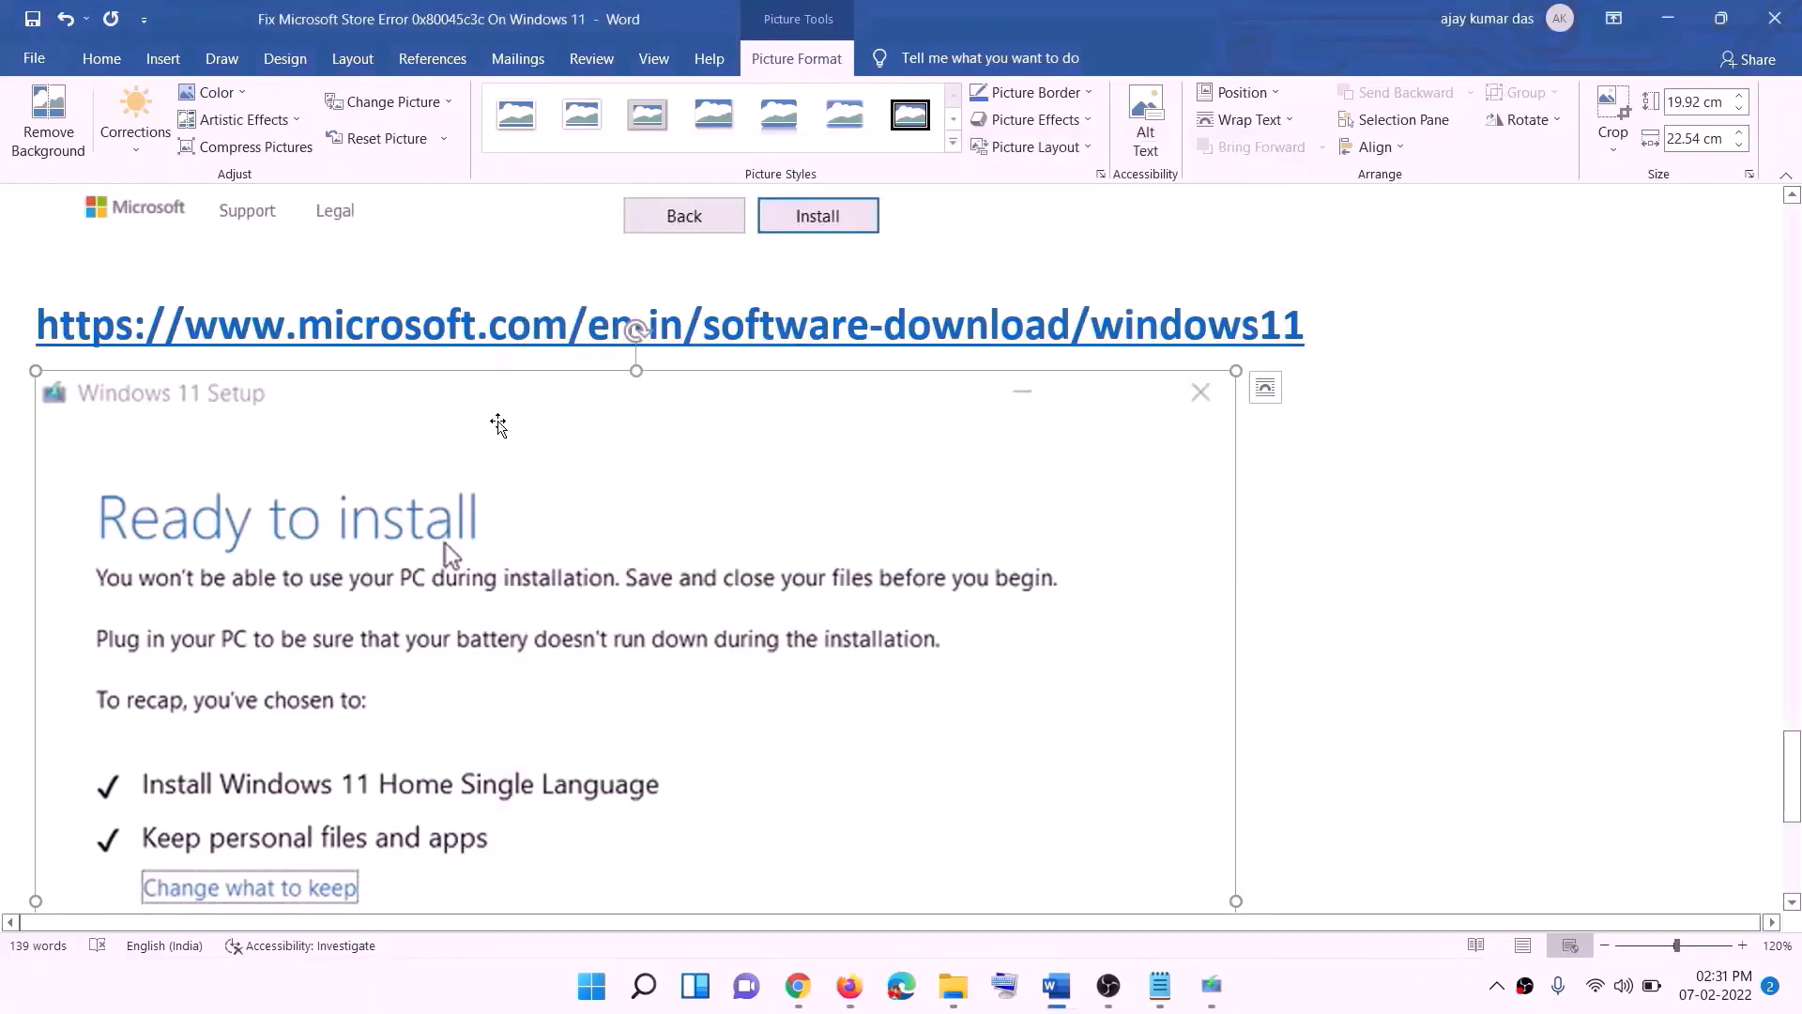
Step: Examine the Windows 11 Ready to install screenshot in the Word document, including the Keep personal files and apps choice
{"action": "scroll", "coordinate": [498, 424], "scroll_direction": "down", "scroll_amount": 3}
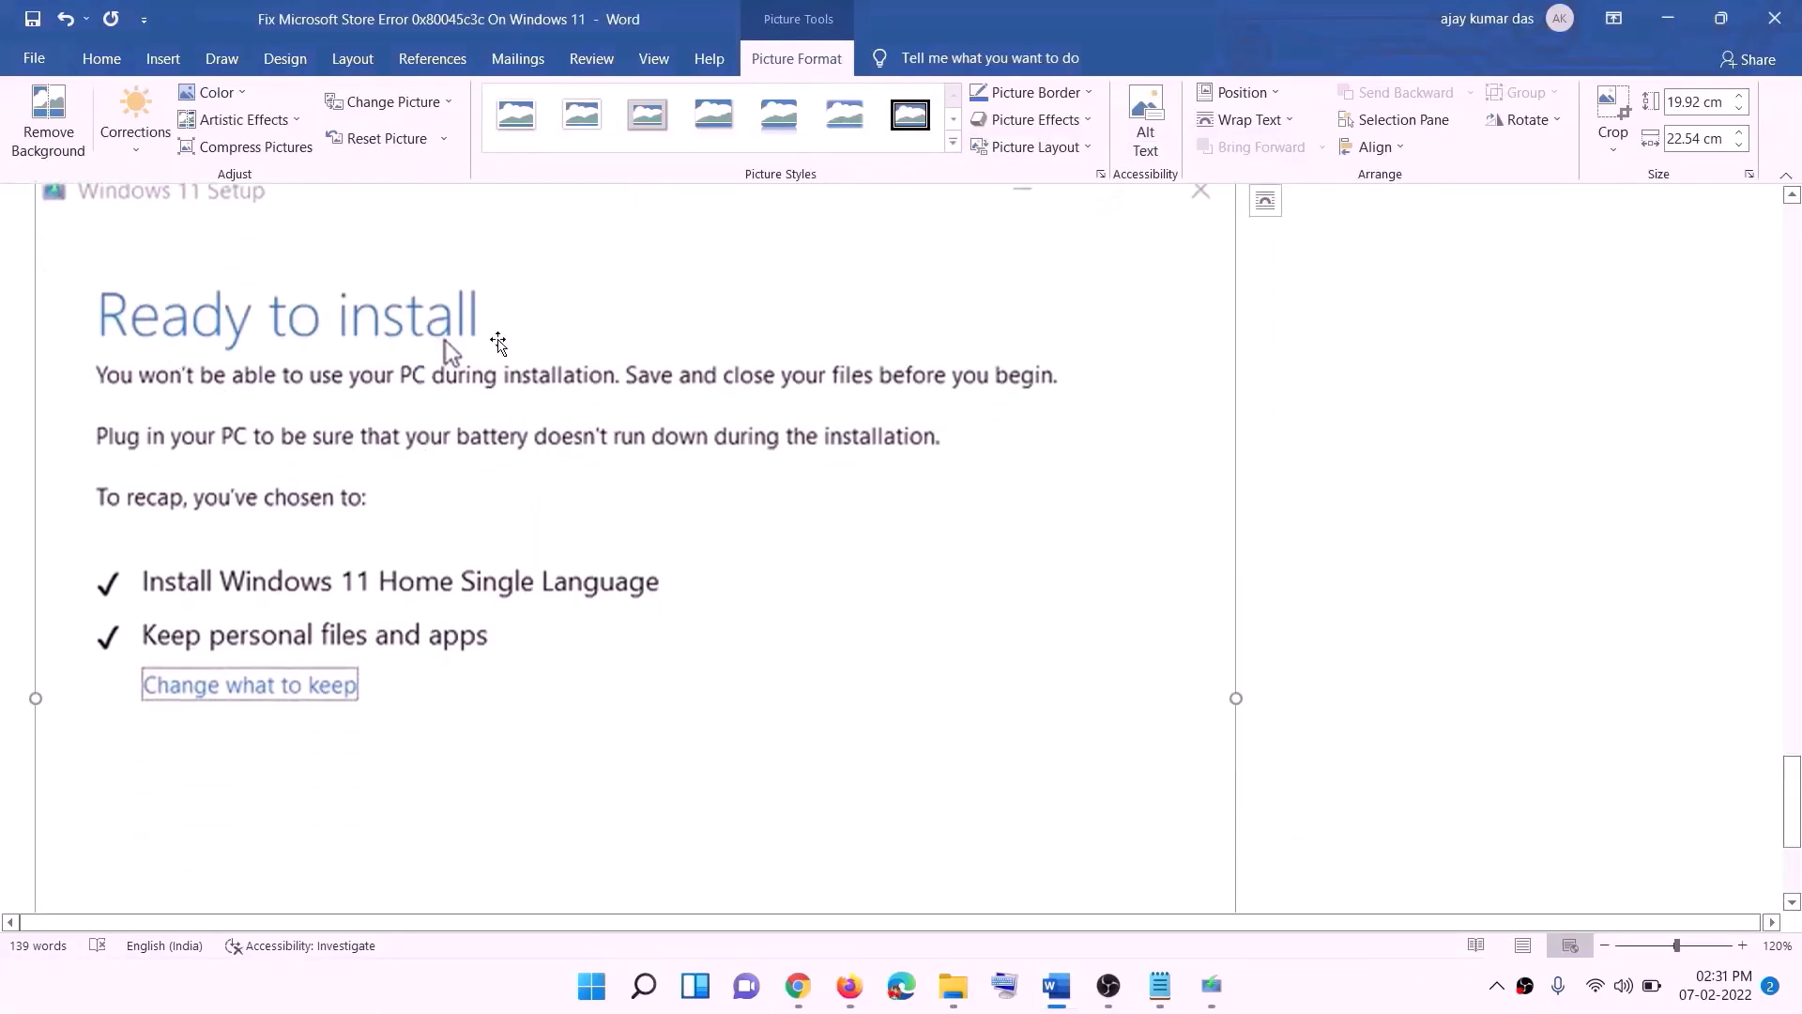
{"action": "scroll", "coordinate": [498, 343], "scroll_direction": "down", "scroll_amount": 1}
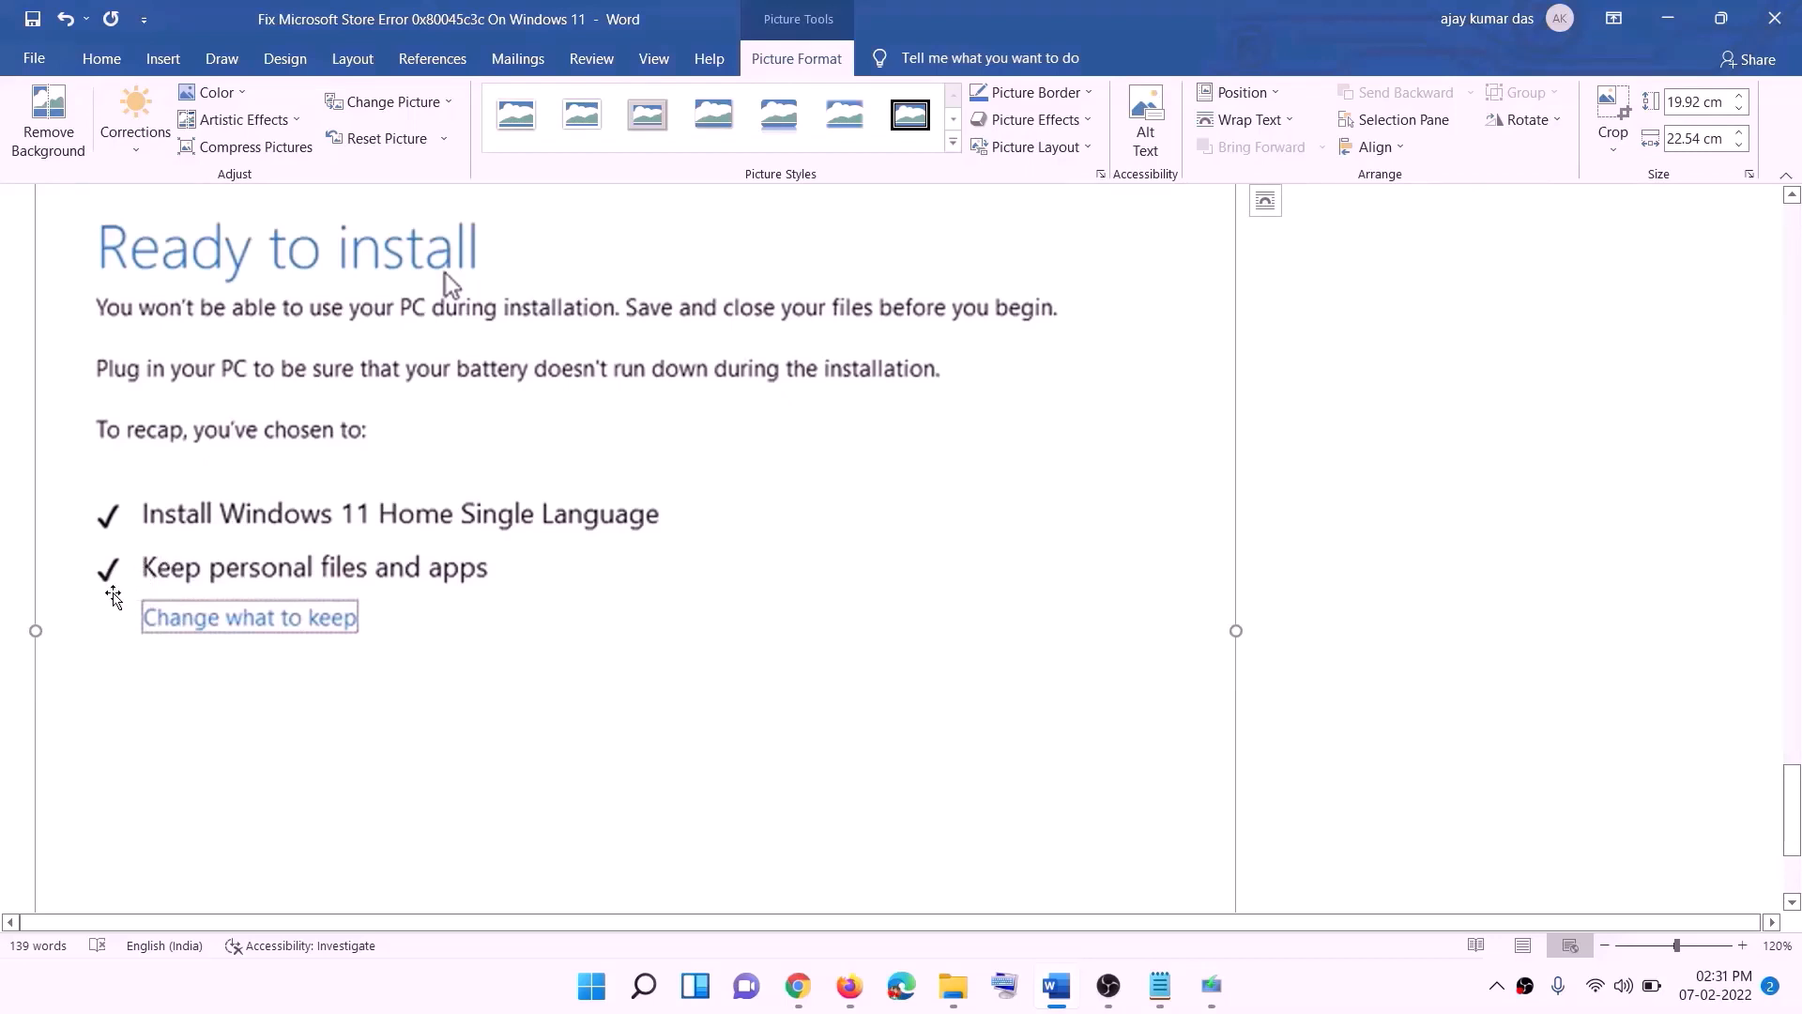
{"action": "scroll", "coordinate": [638, 588], "scroll_direction": "down", "scroll_amount": 2}
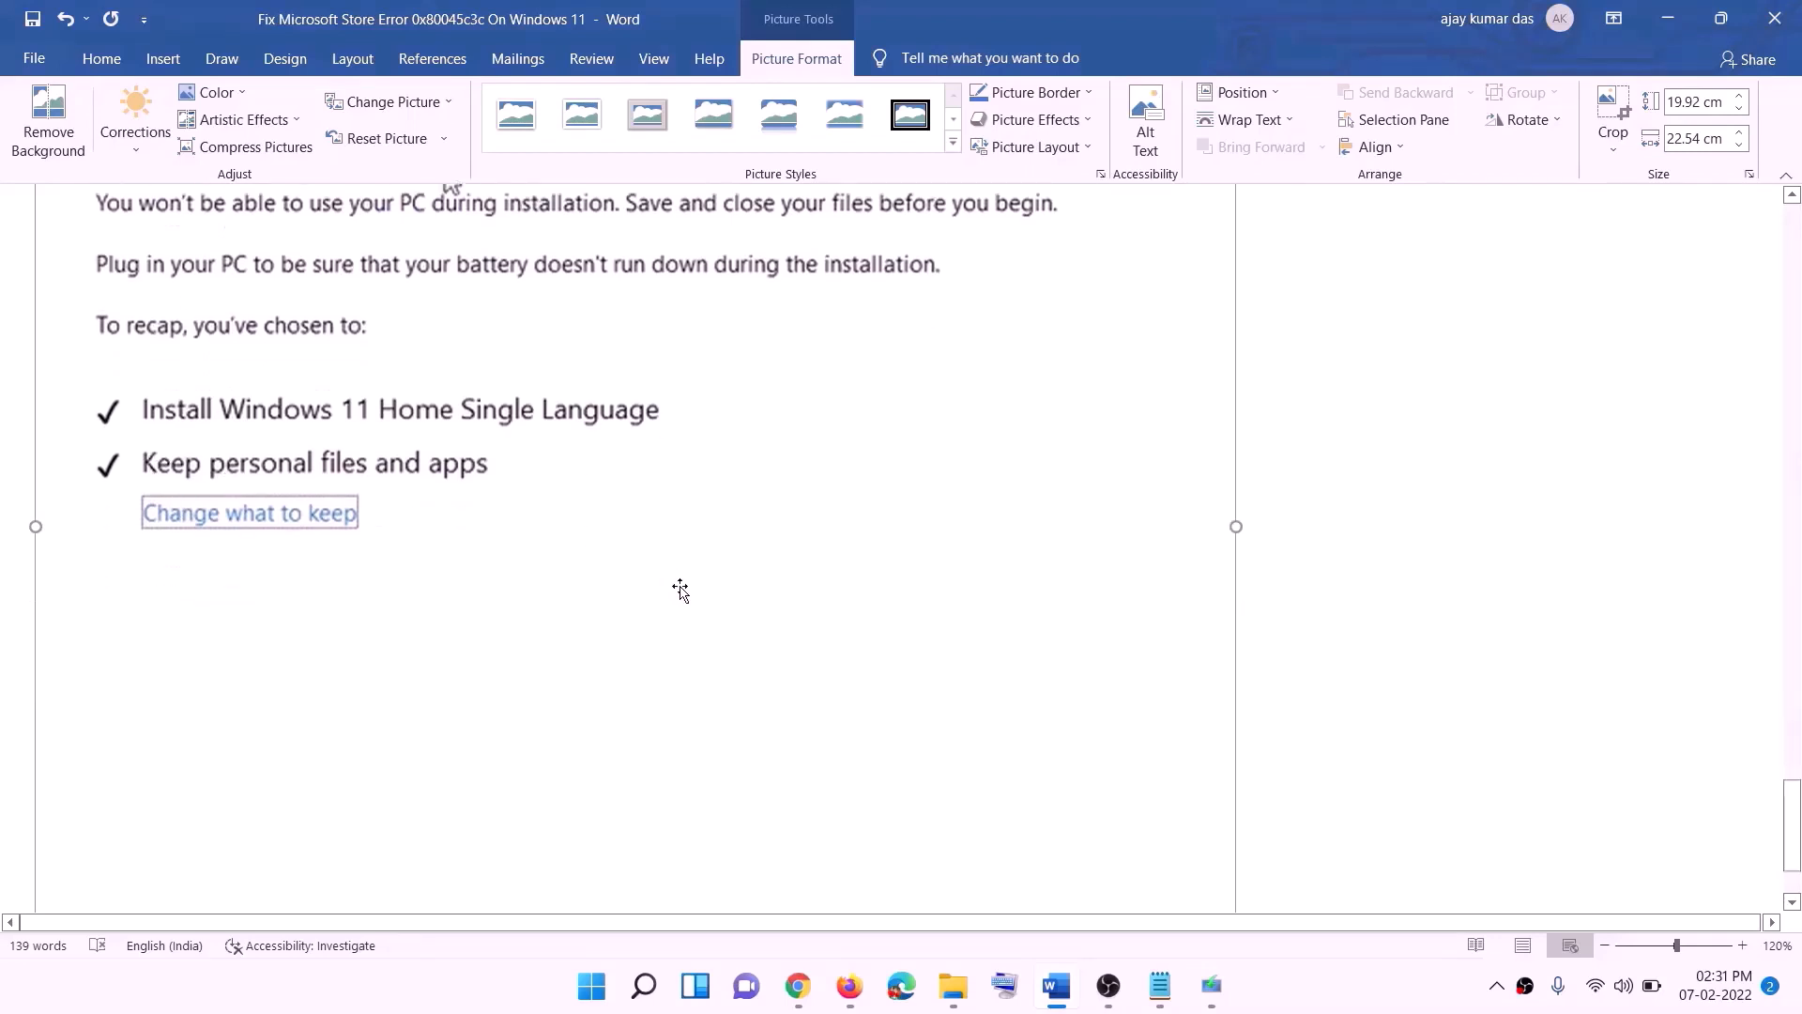
{"action": "scroll", "coordinate": [681, 590], "scroll_direction": "down", "scroll_amount": 2}
{"action": "scroll", "coordinate": [958, 701], "scroll_direction": "up", "scroll_amount": 8}
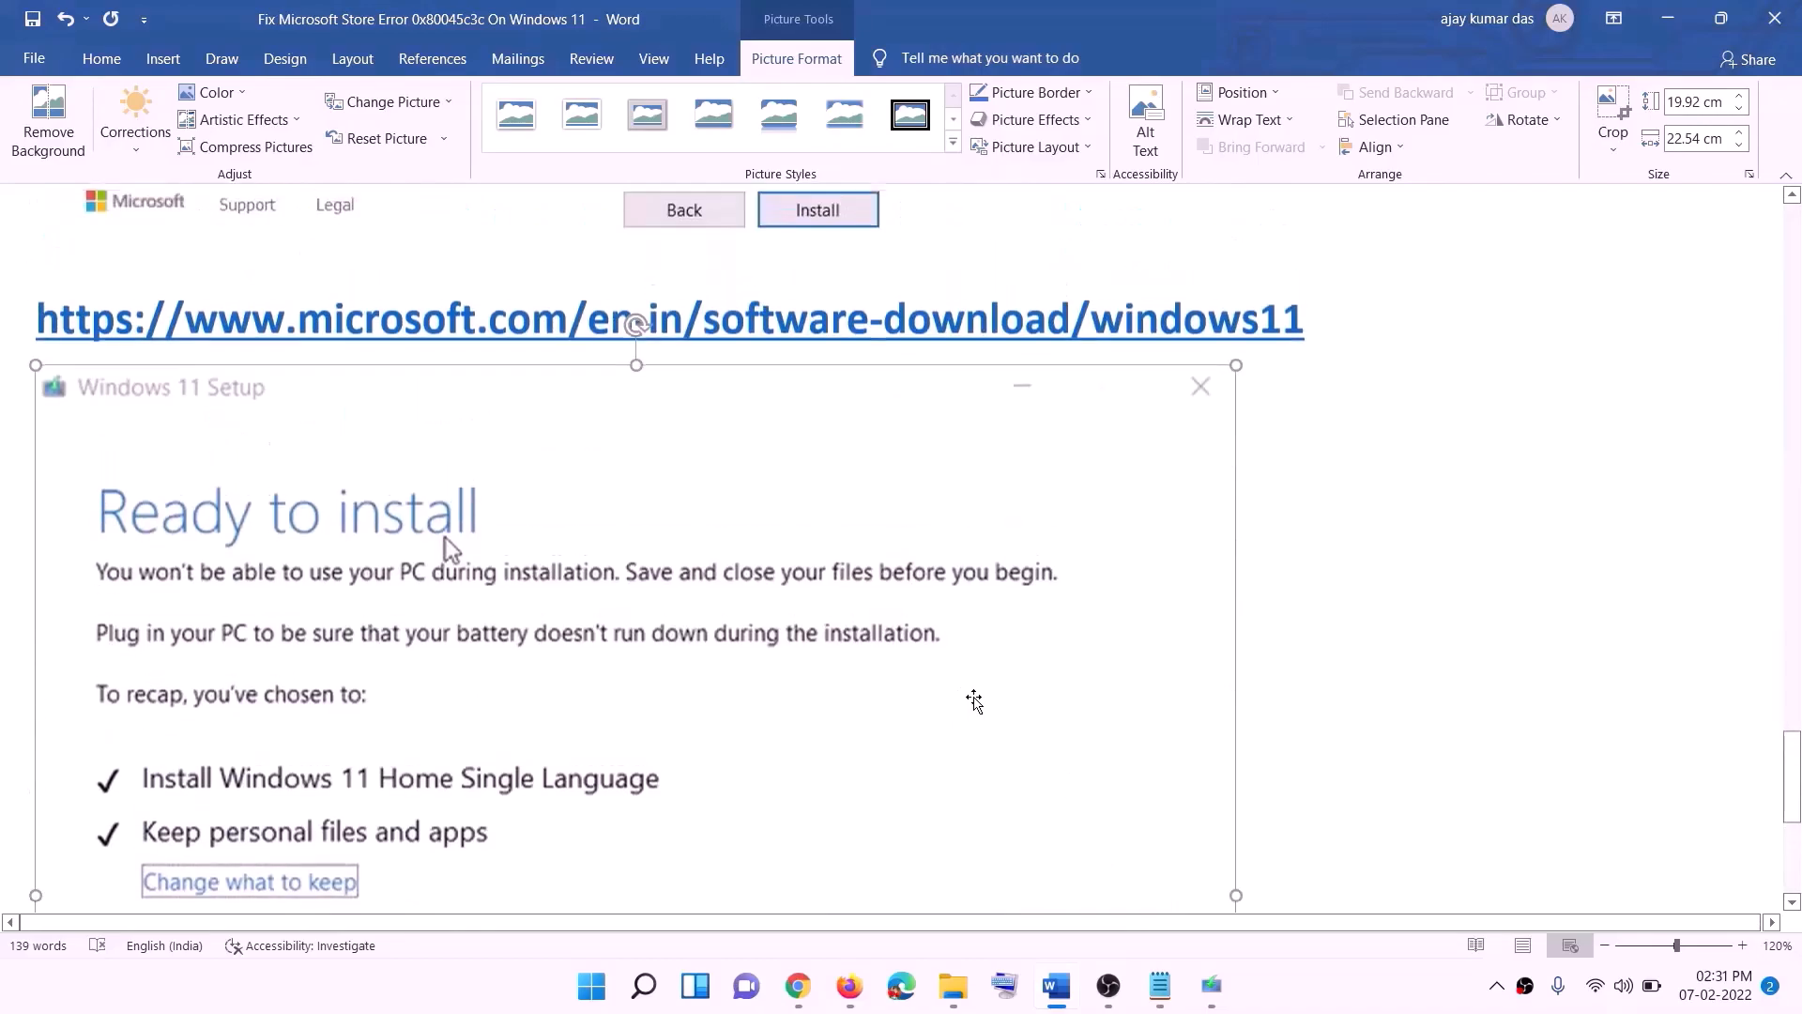